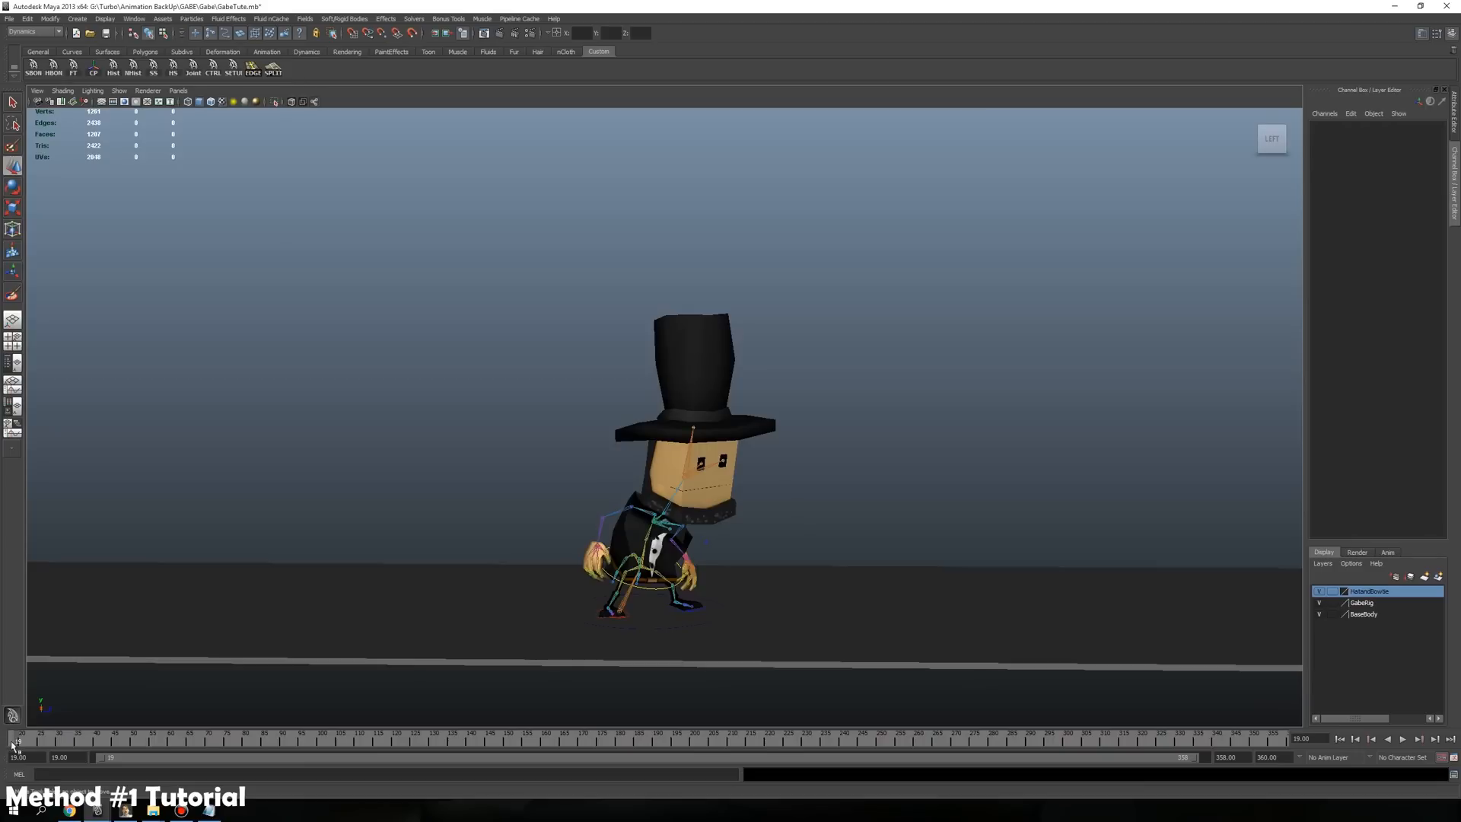
Play back the character animation, stop it, and return the timeline to frame 19
left_click(1402, 738)
scroll(1148, 410, "down", 5)
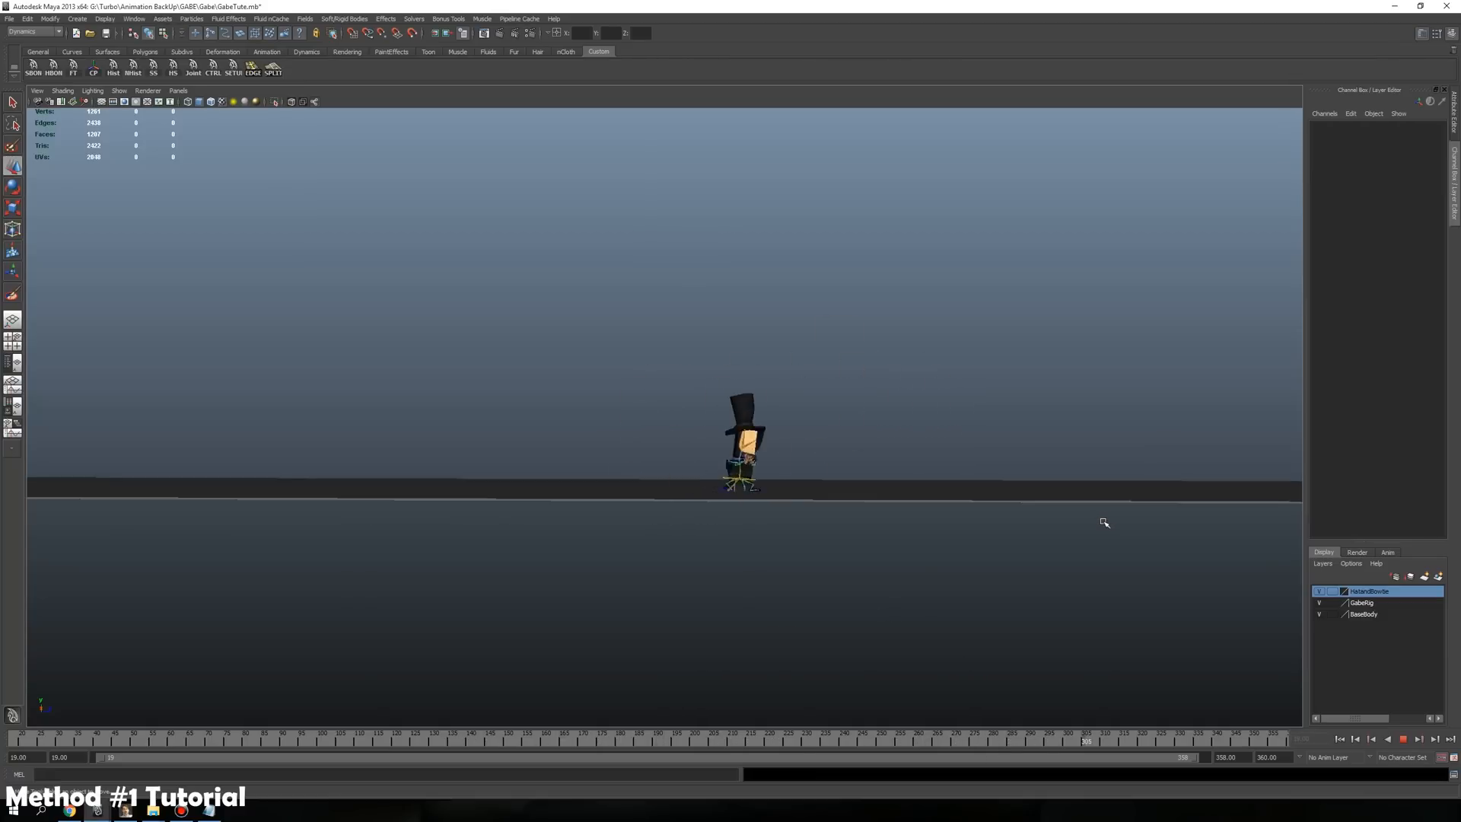
left_click(1404, 738)
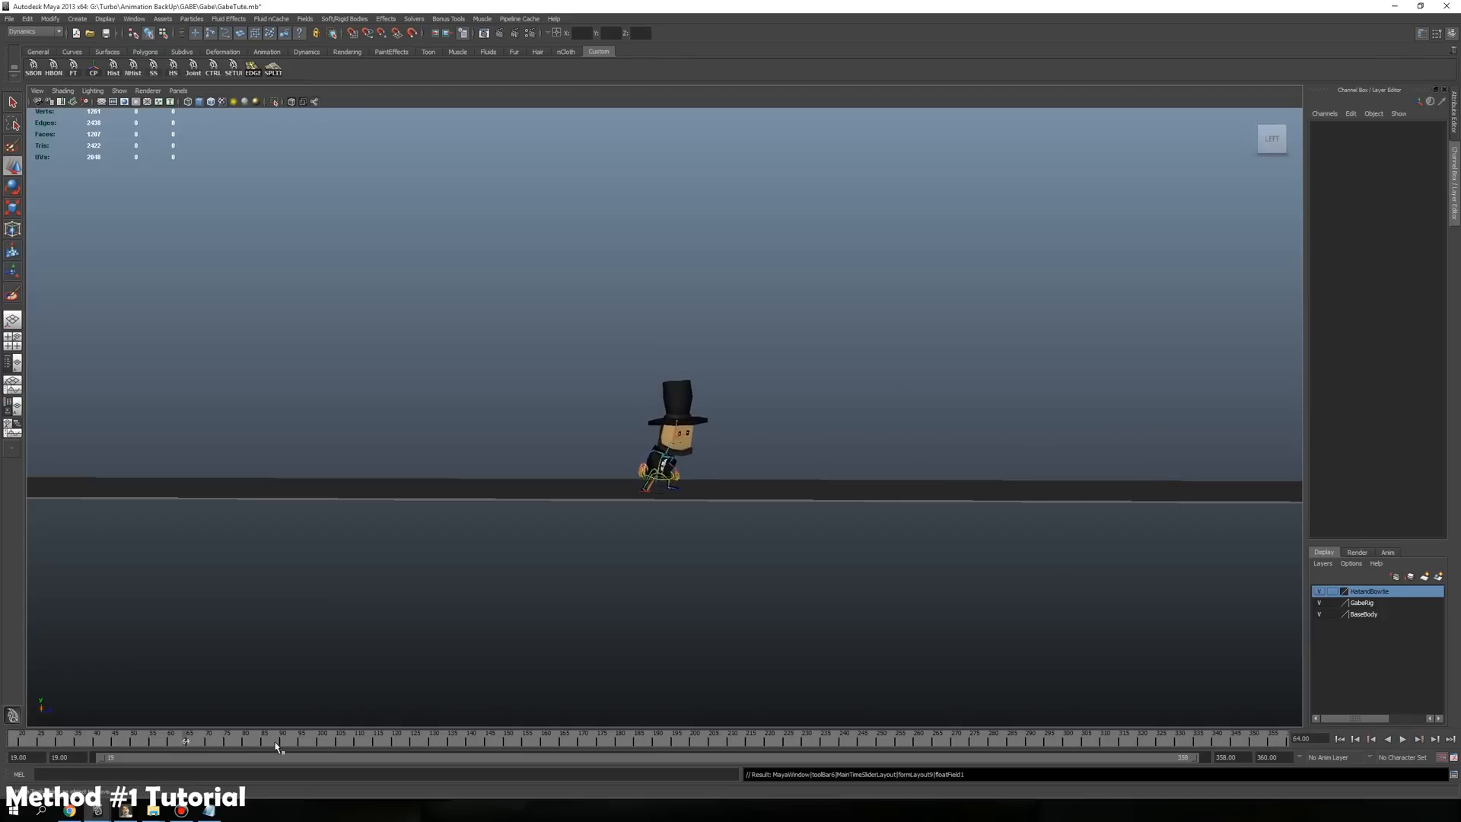
left_click(18, 738)
scroll(799, 487, "up", 3)
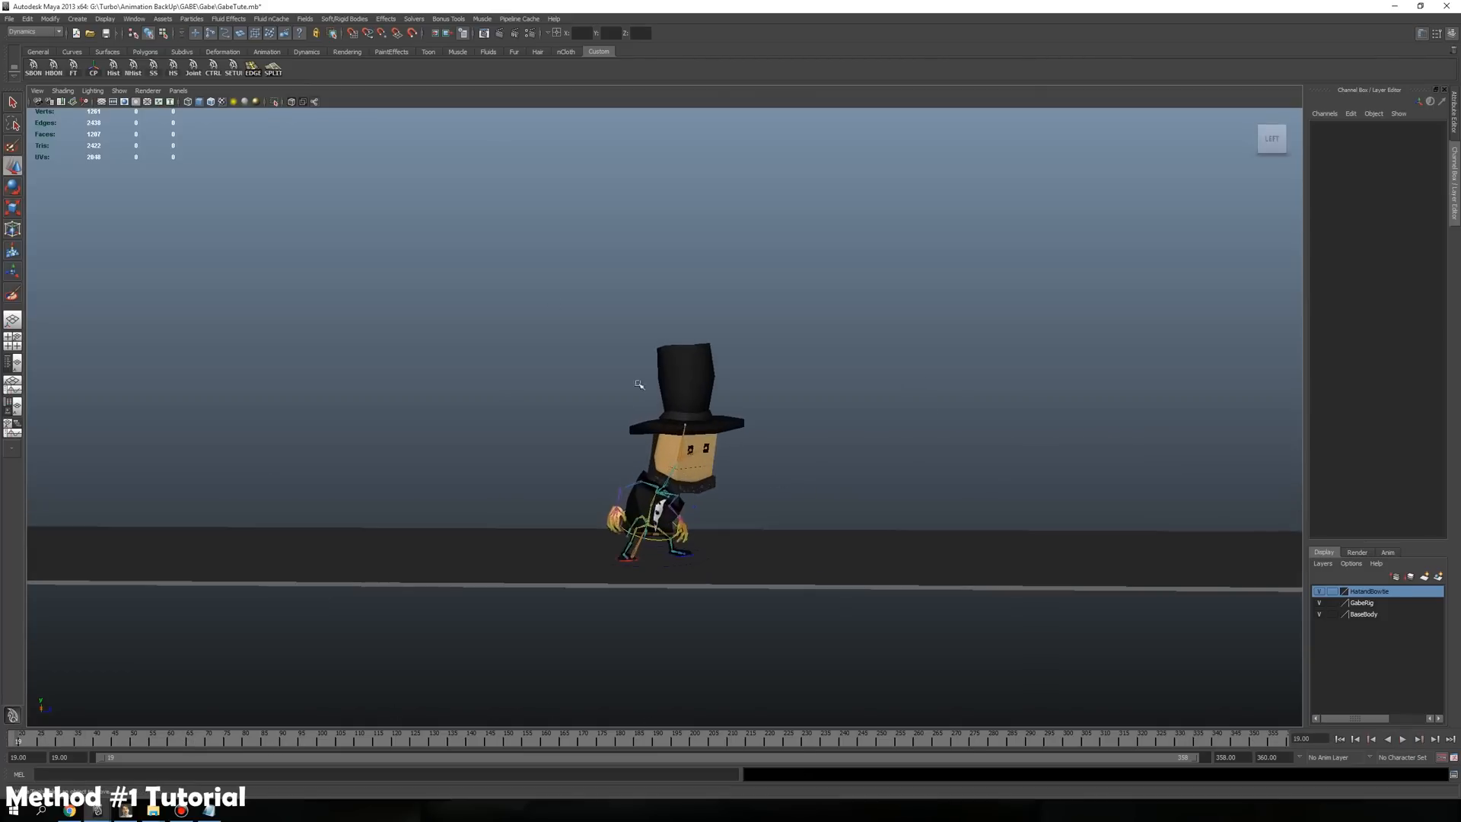
Select all objects of type Joints in the character scene
left_click(25, 21)
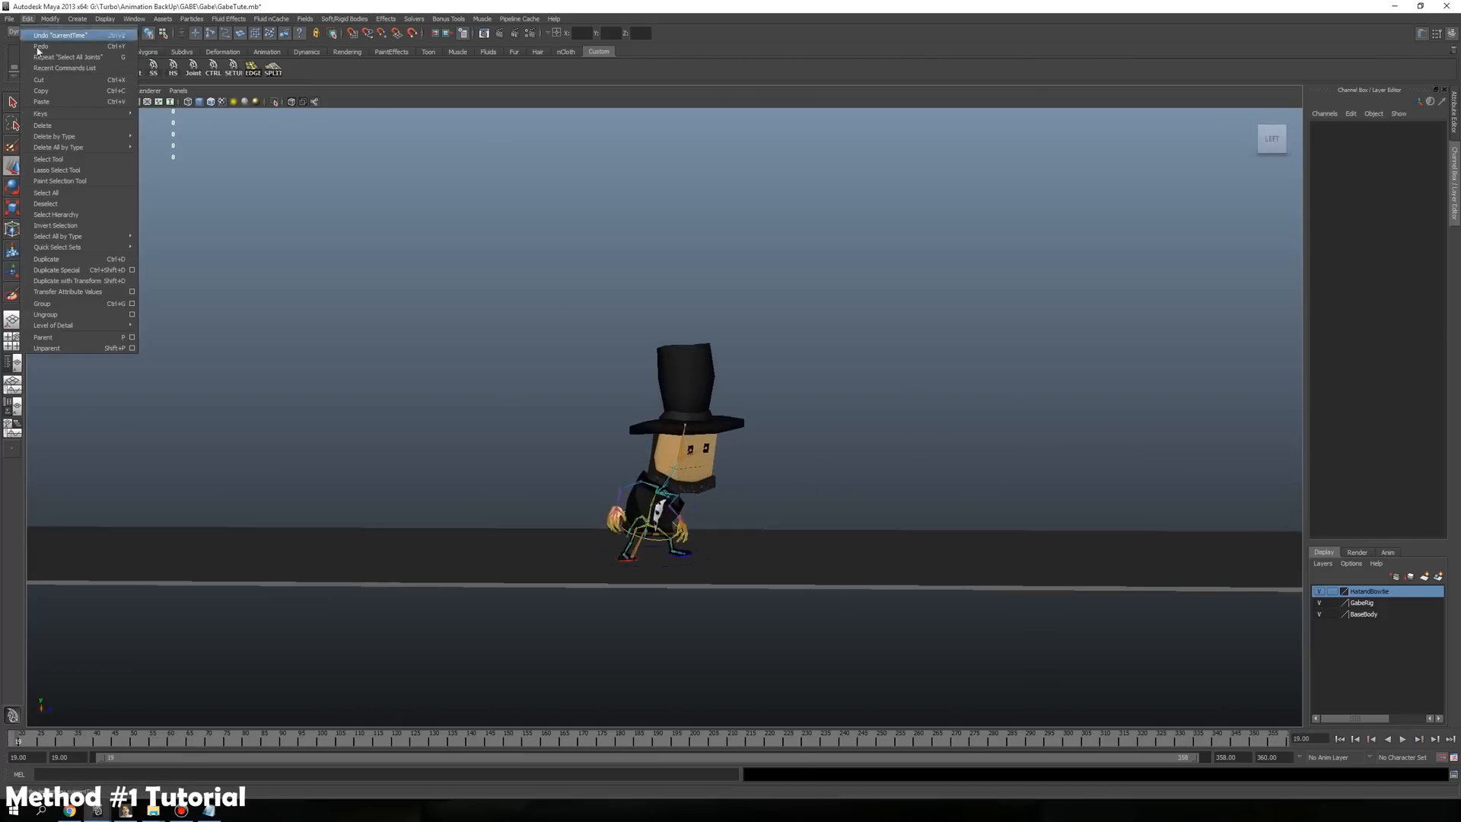
mouse_move(94, 242)
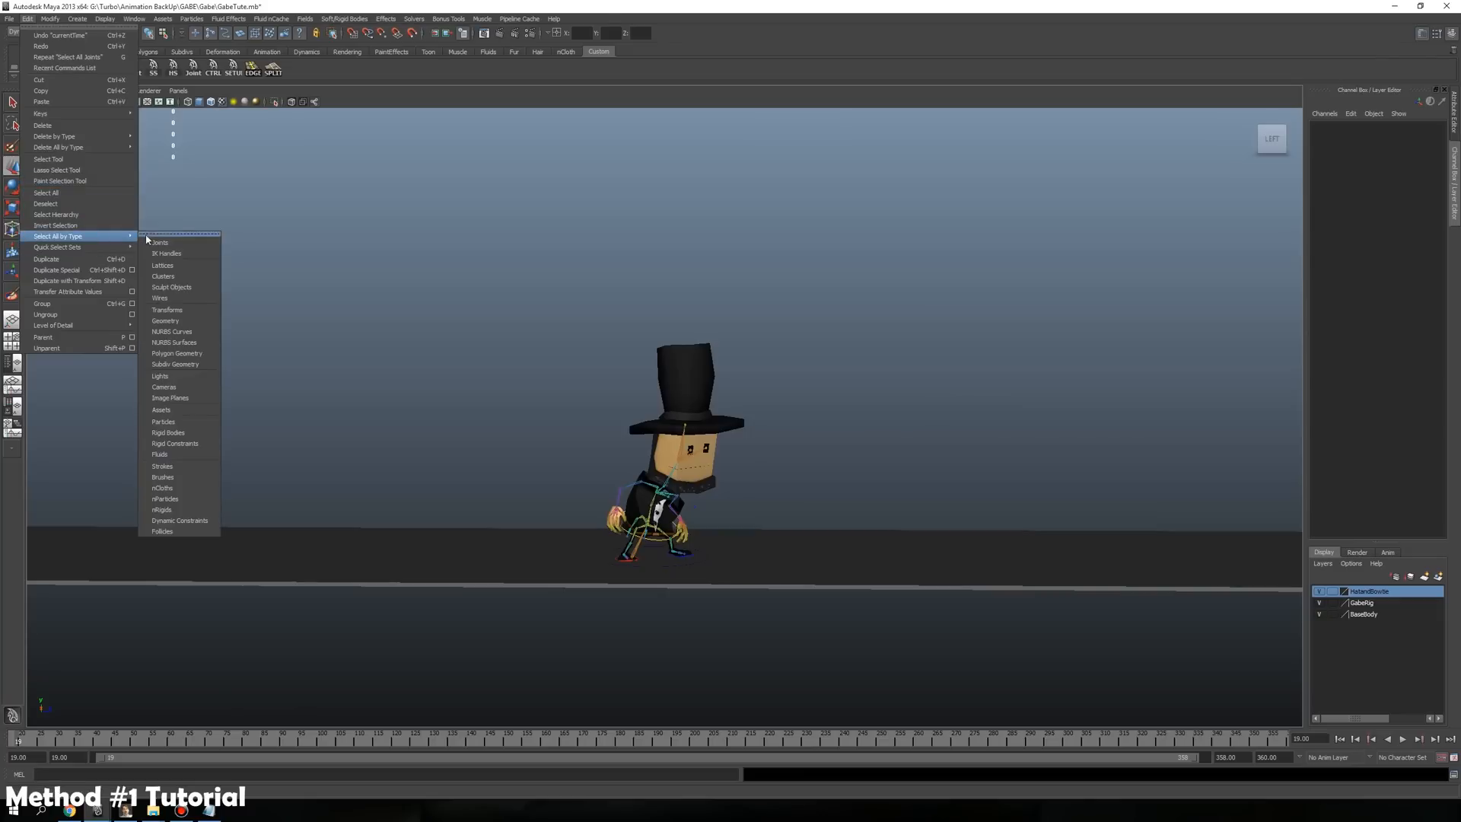
left_click(184, 244)
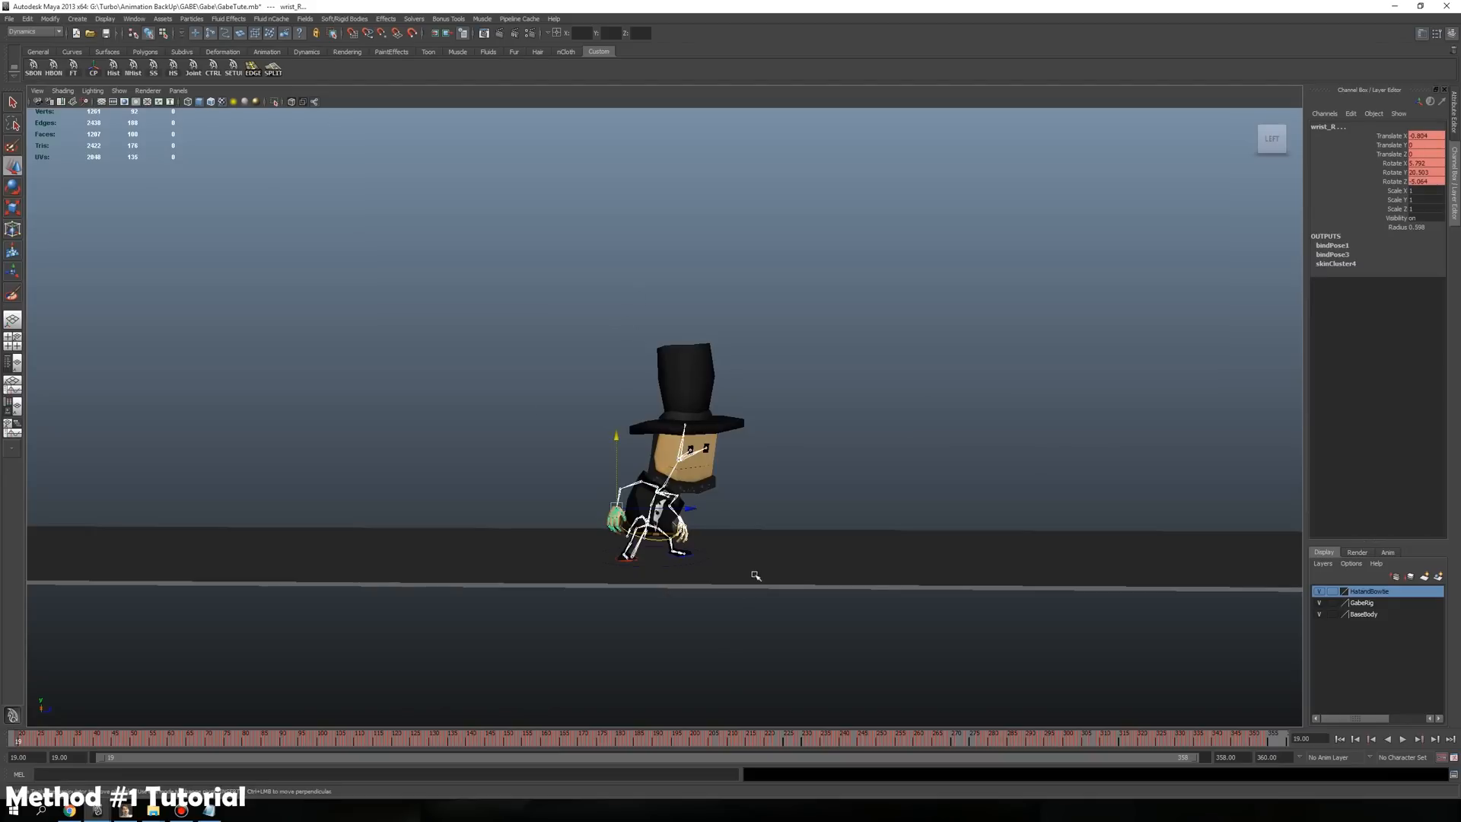
scroll(769, 592, "up", 1)
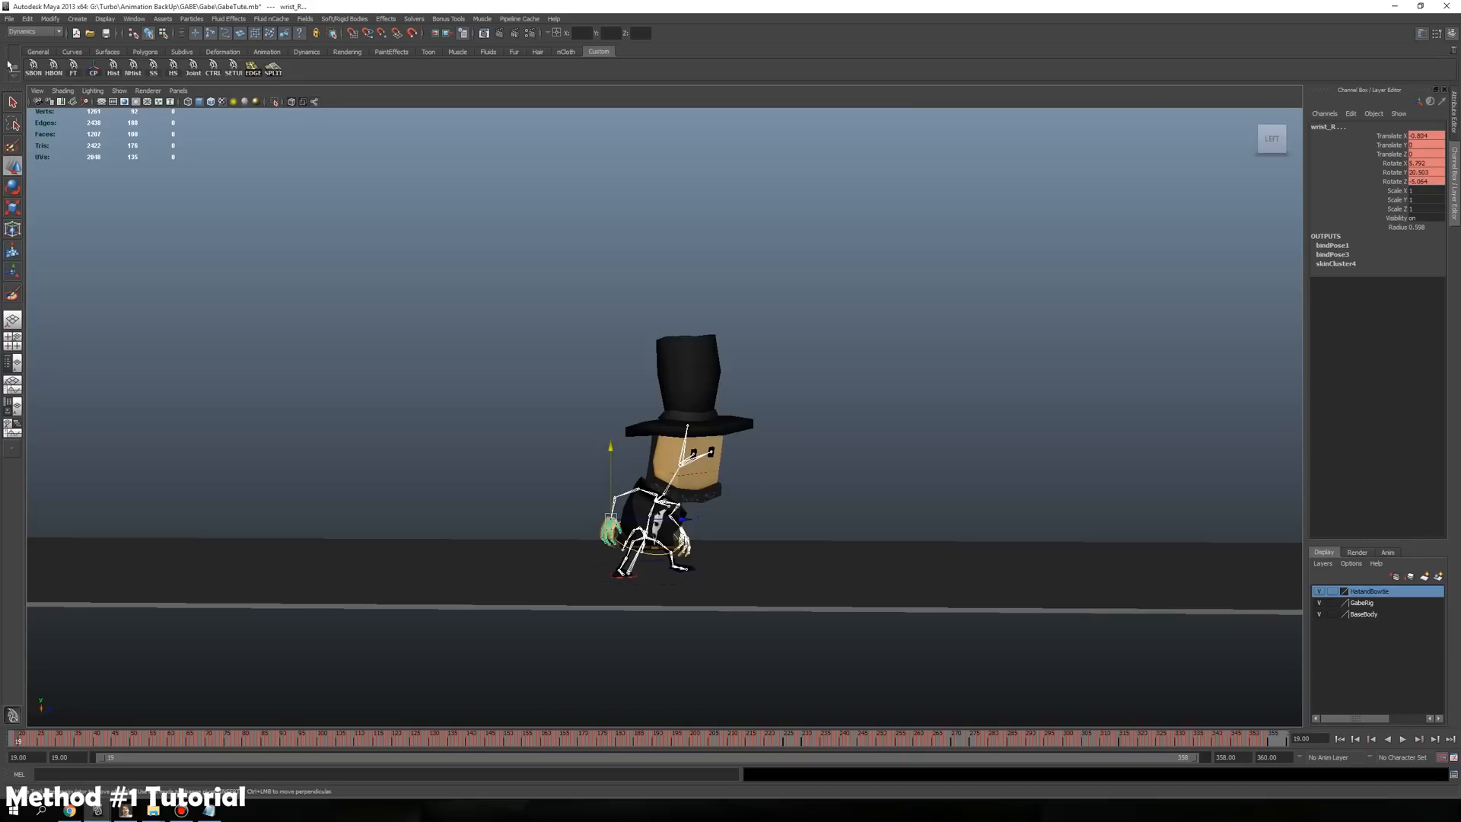
Bake the selected joints' simulation over the Time Slider range to BaseAnimation, sampling by 1, and clear the selection
left_click(27, 19)
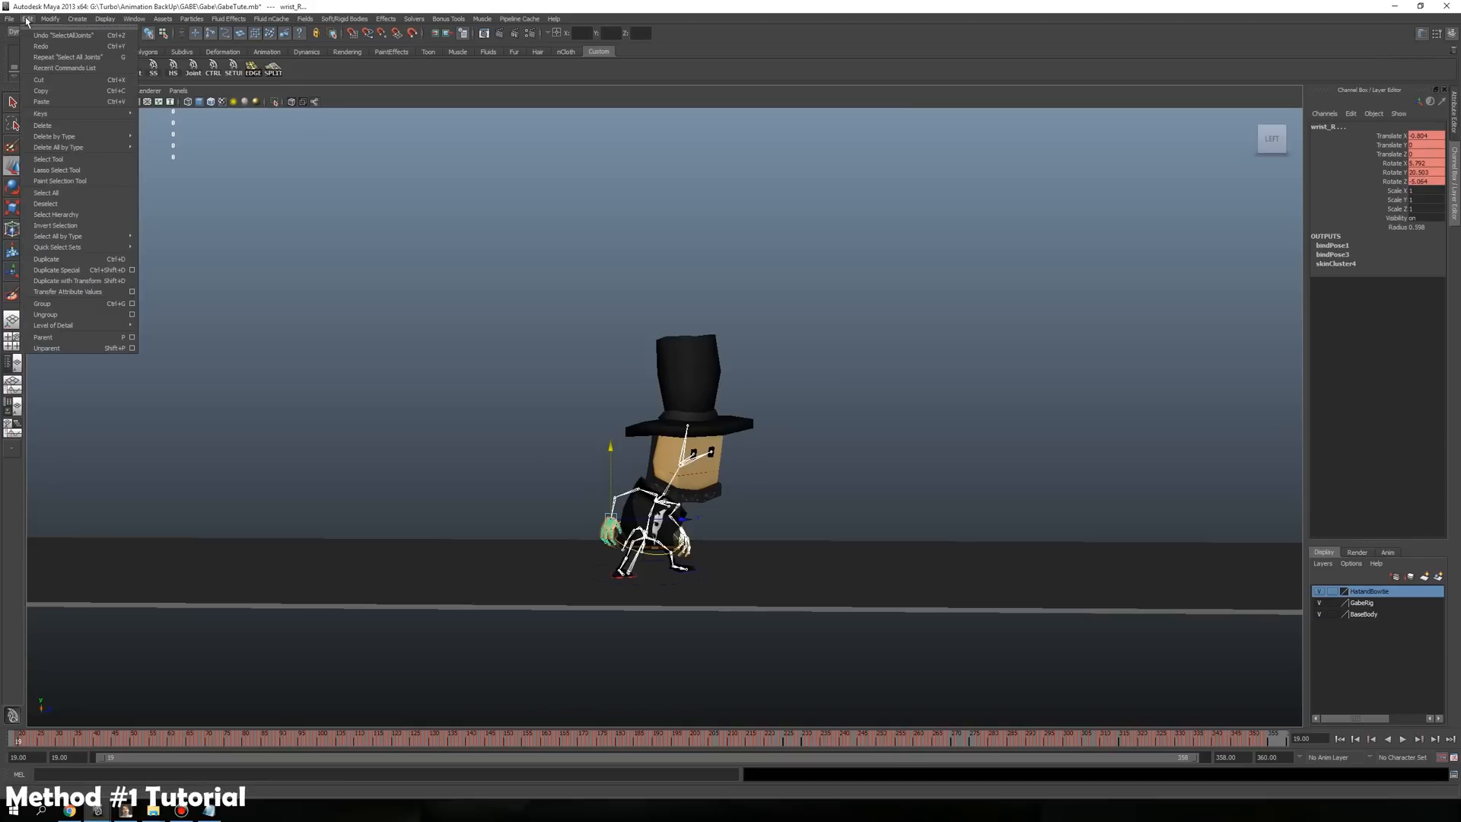
mouse_move(85, 117)
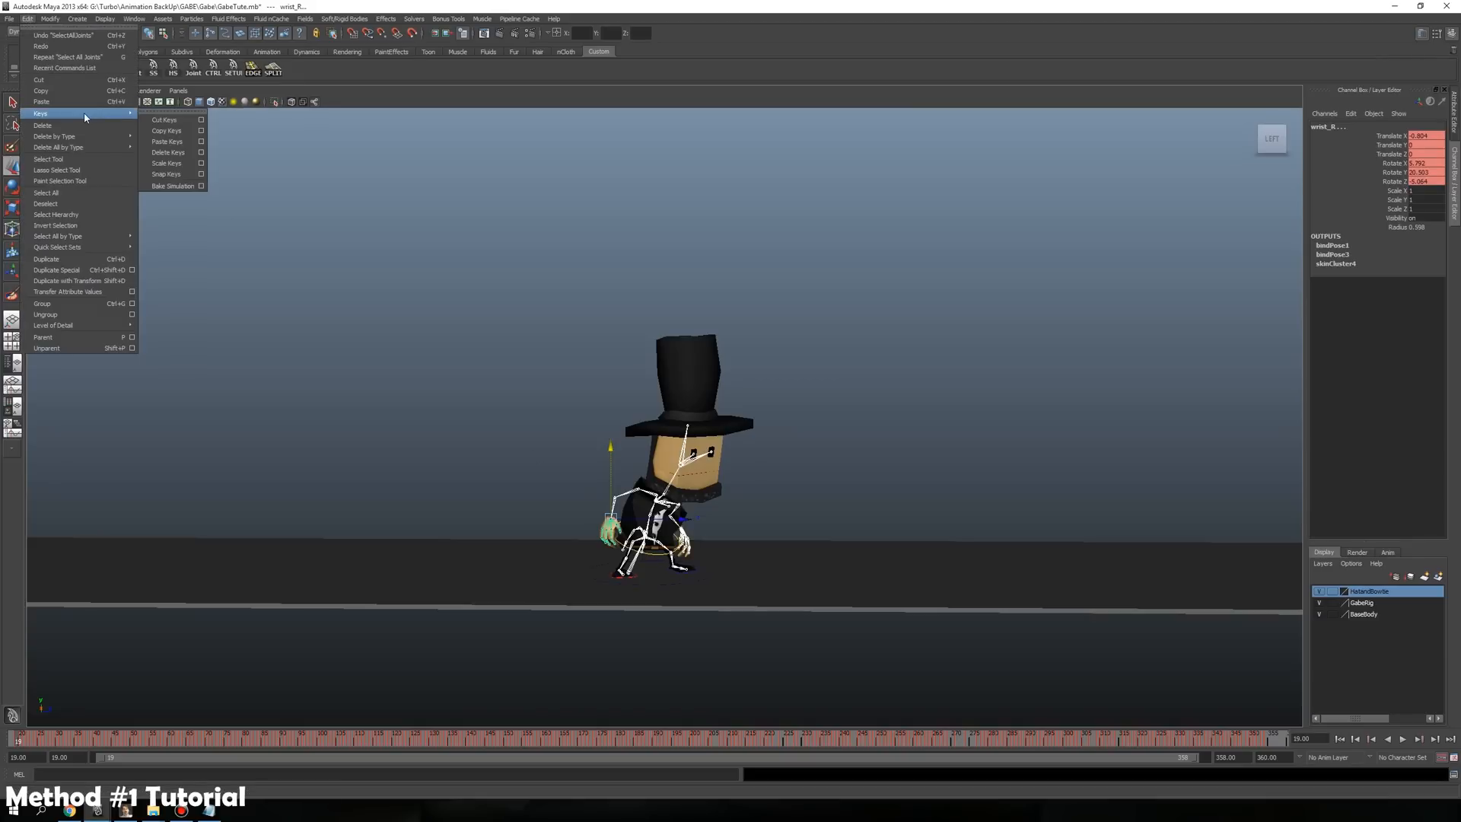
left_click(196, 185)
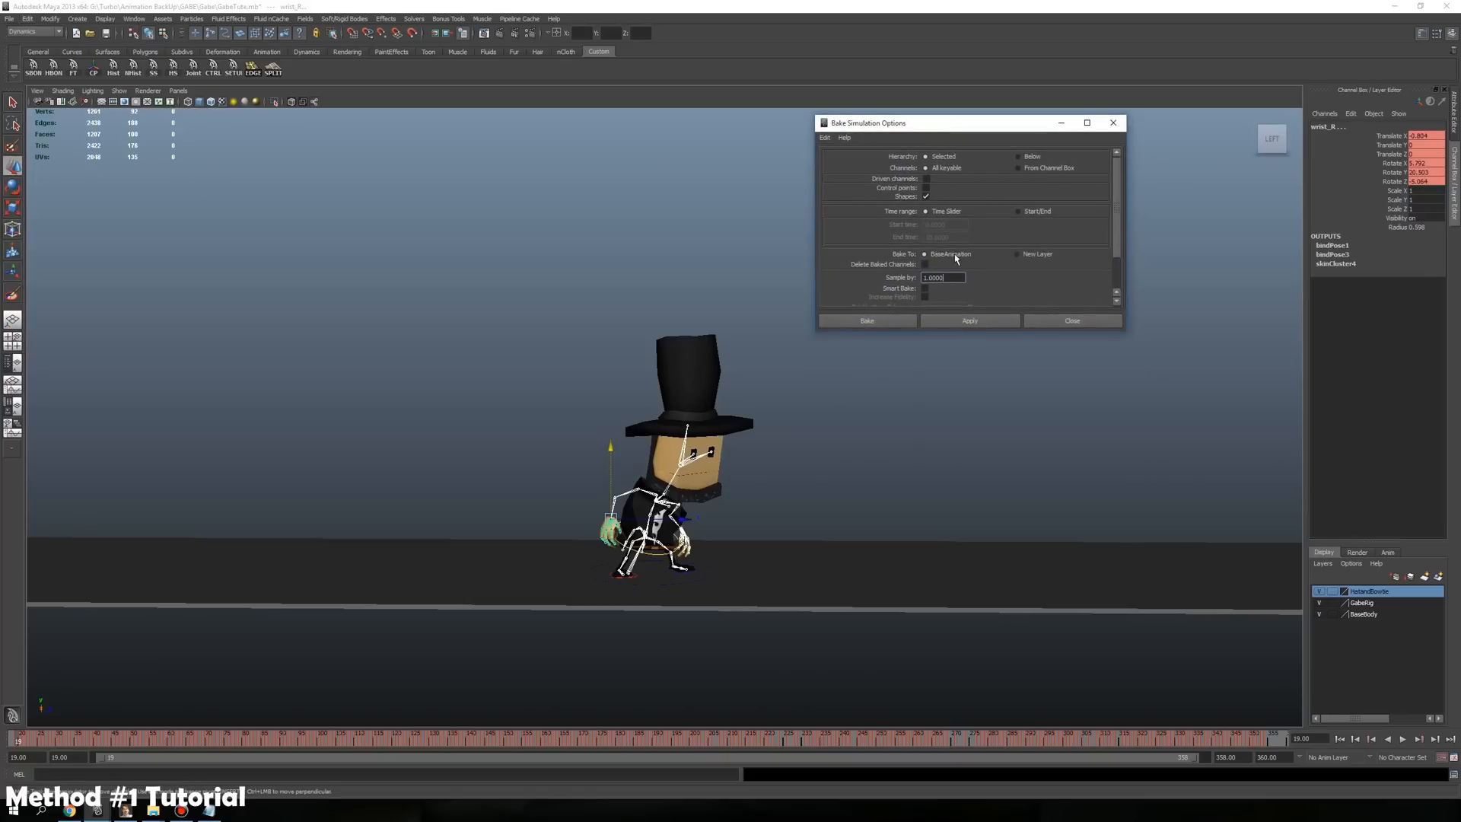
left_click_drag(1116, 333, 1116, 375)
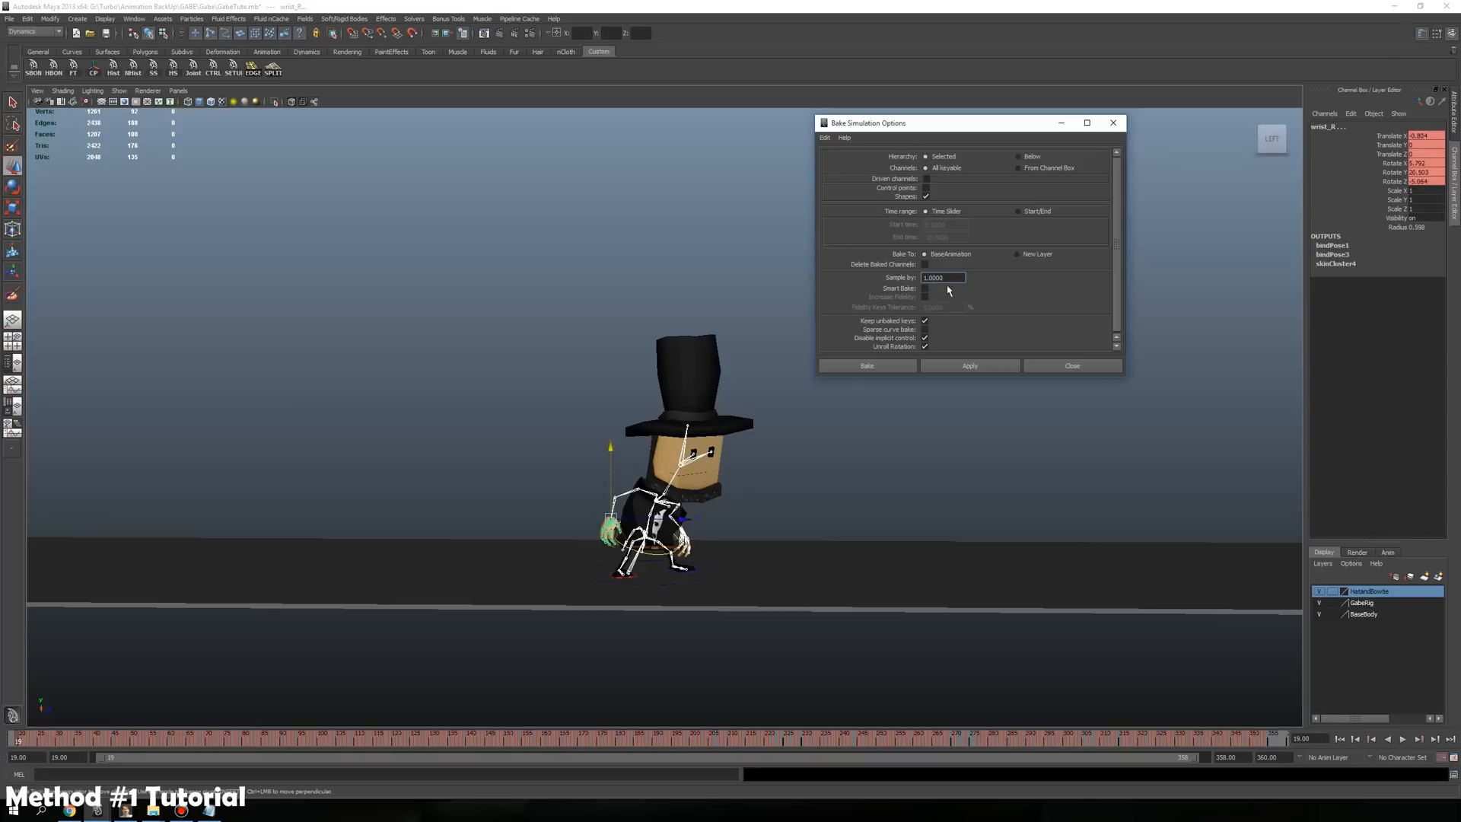
left_click(890, 368)
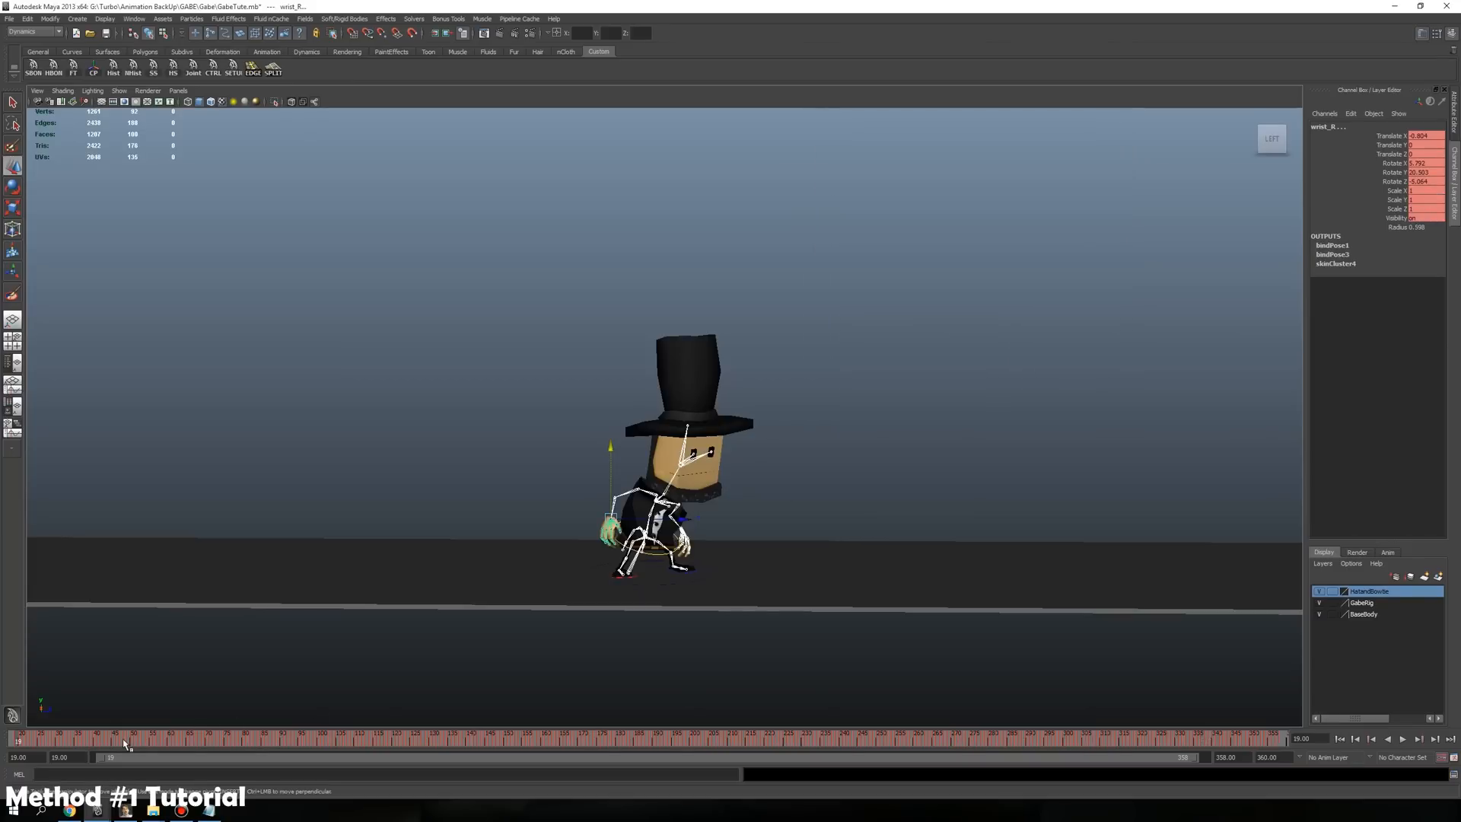
left_click(861, 505)
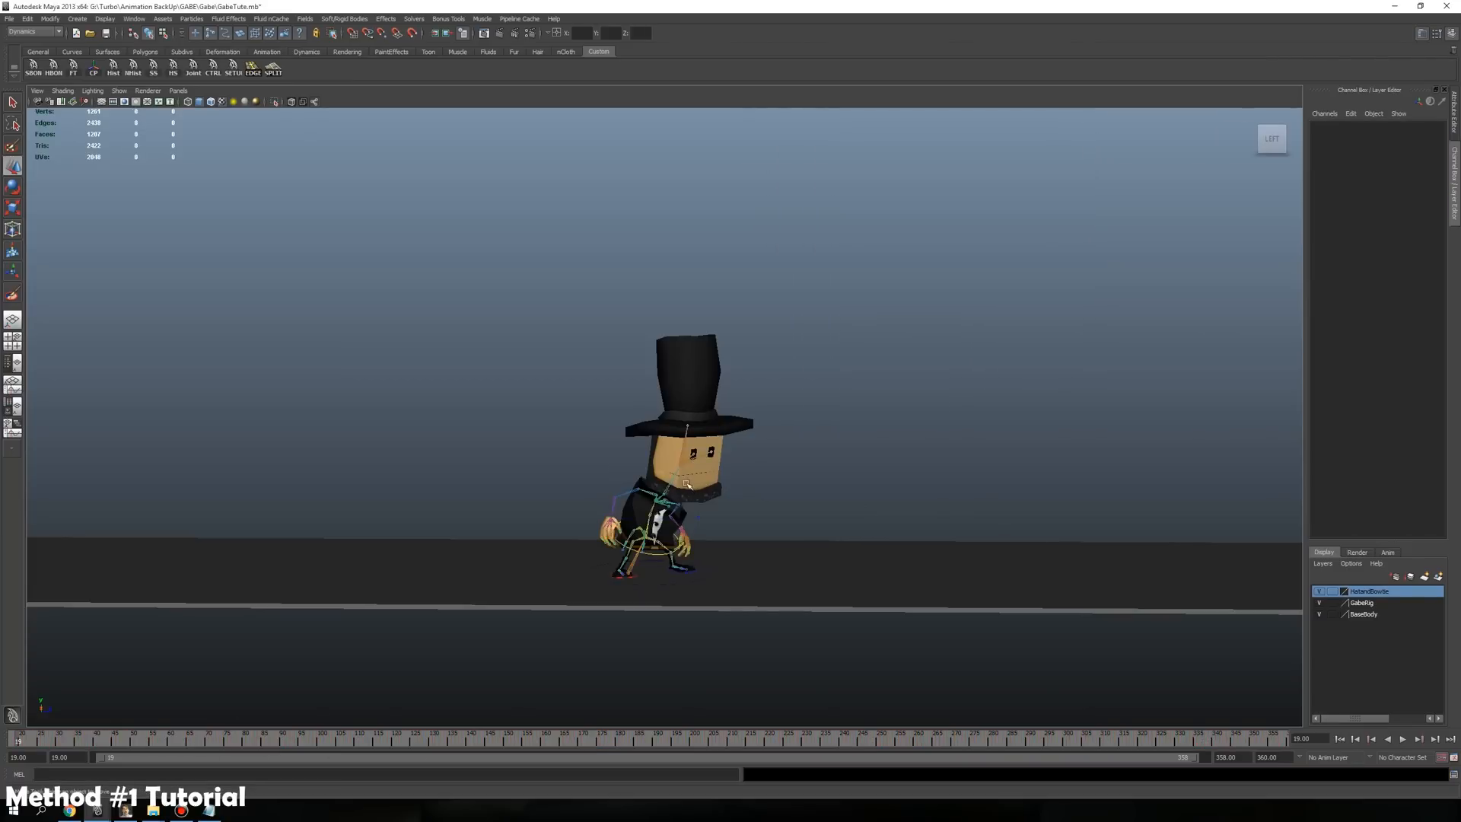
Select the head joint and the left foot joints in turn to examine their baked keyframes
left_click(671, 475)
left_click(806, 473)
left_click(687, 455)
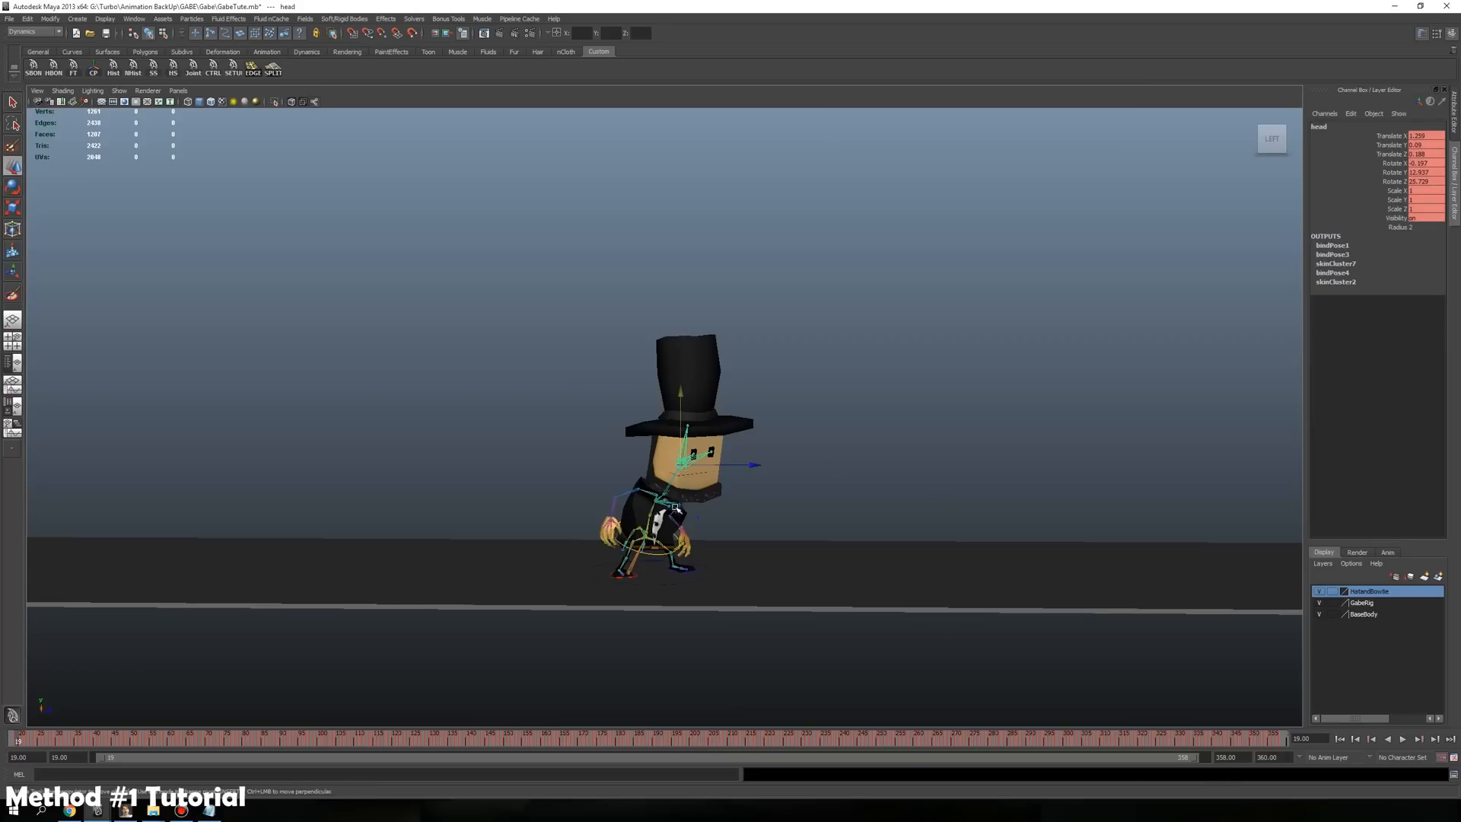
left_click(768, 479)
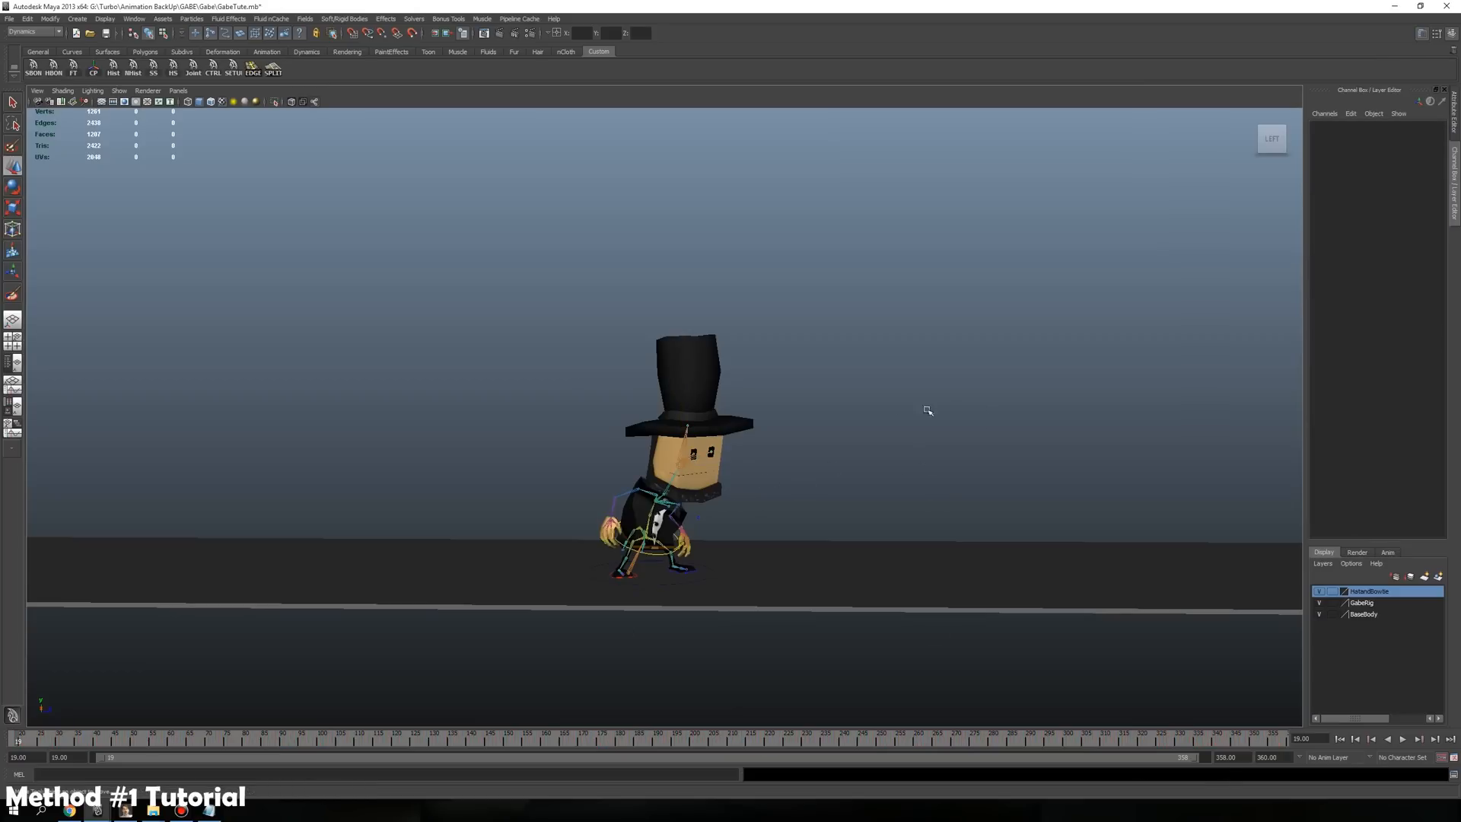
scroll(822, 525, "up", 2)
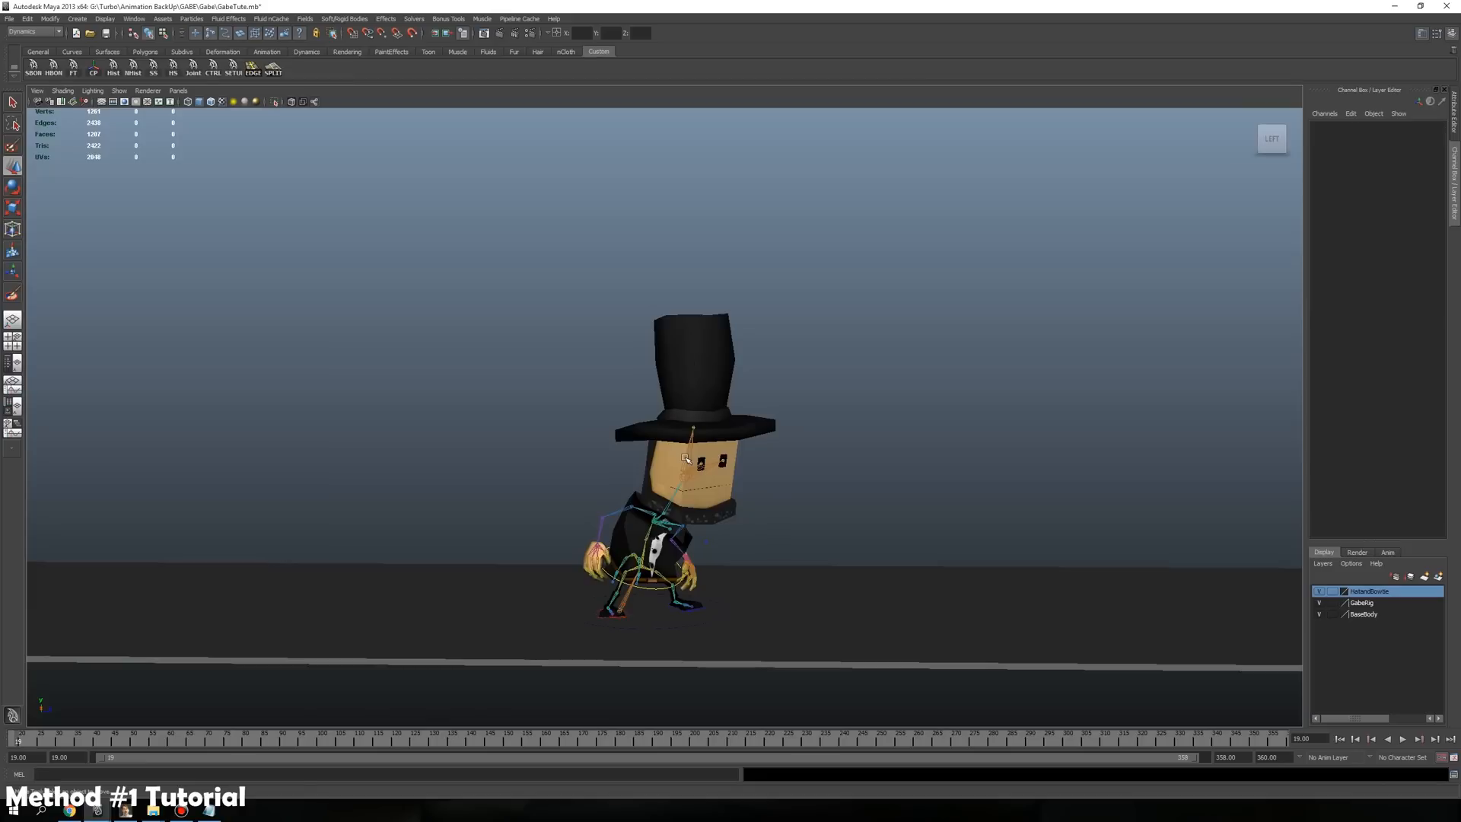
left_click(684, 459)
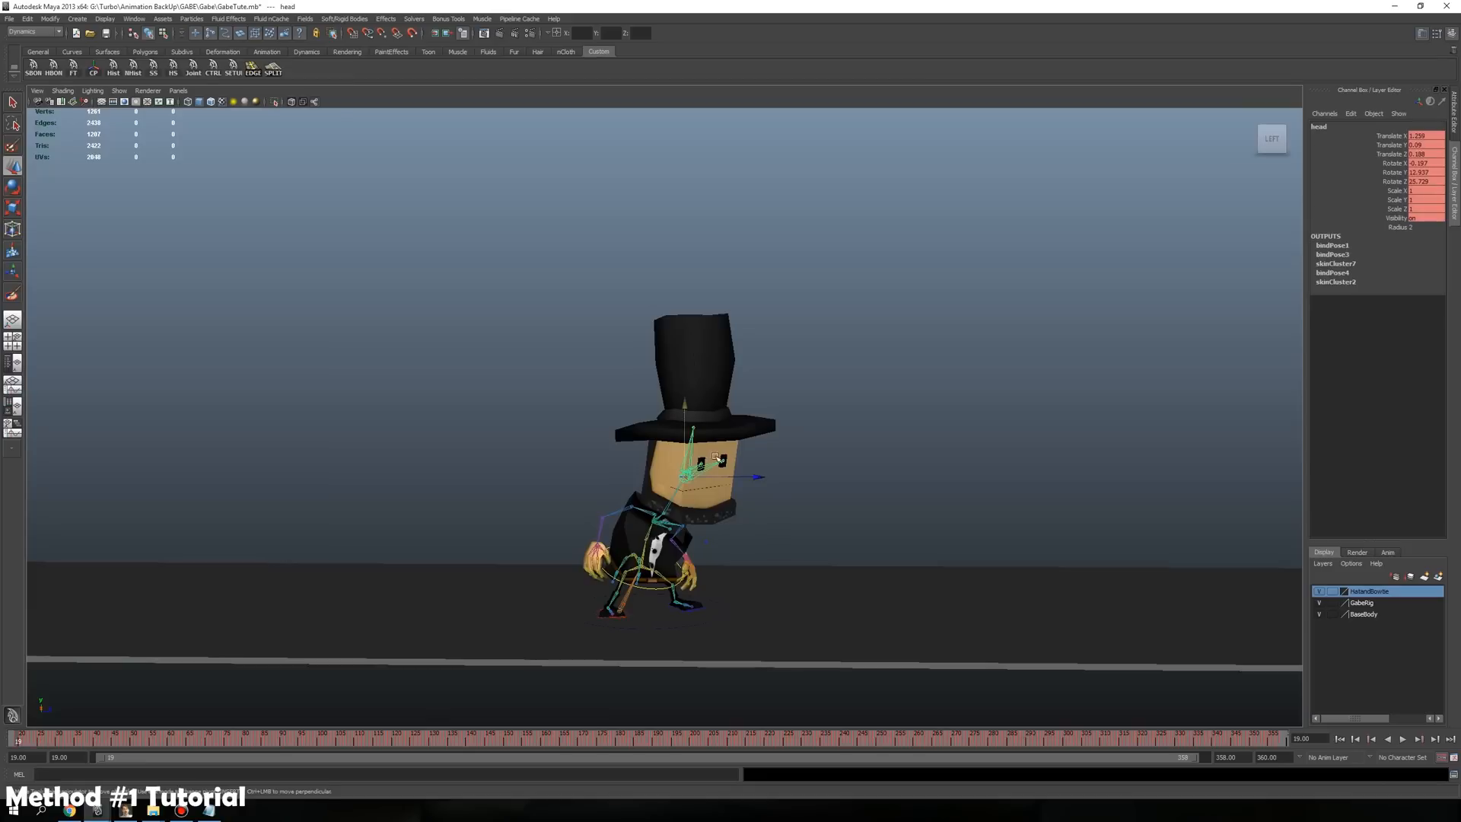
left_click(681, 604)
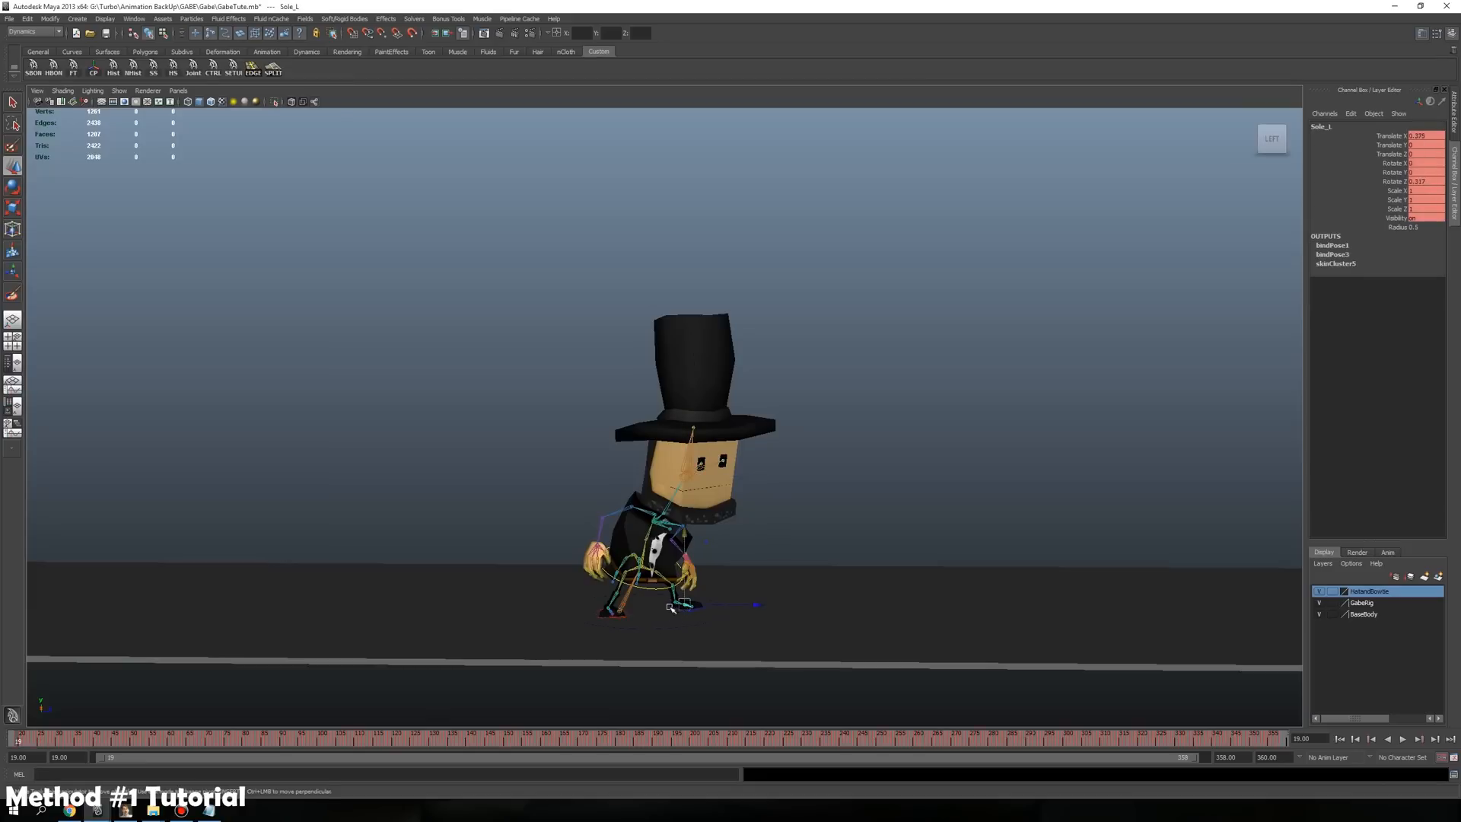
left_click(669, 601)
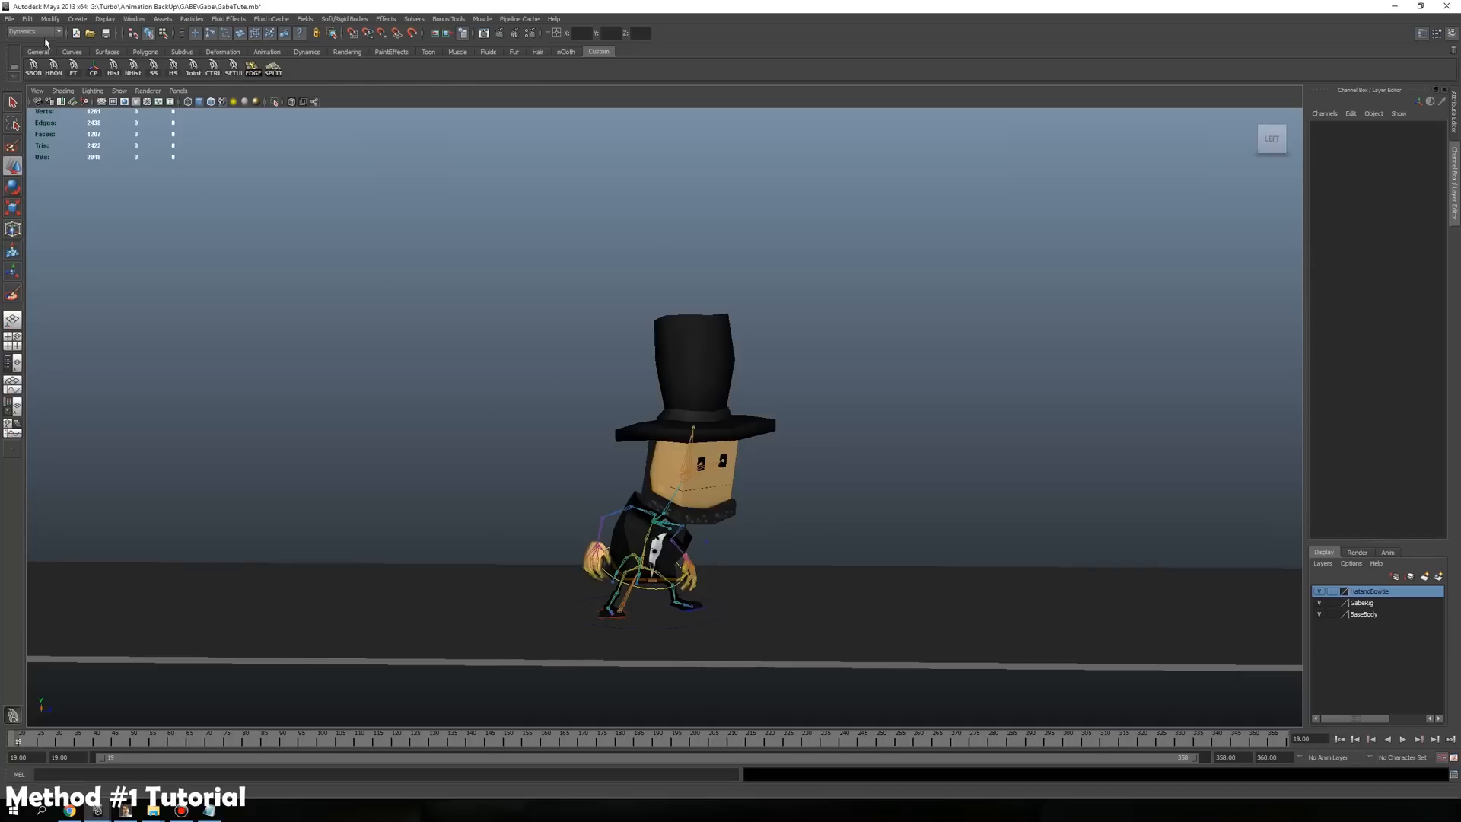
Start an Export All and browse to the ExportTutorial folder in Documents
left_click(8, 19)
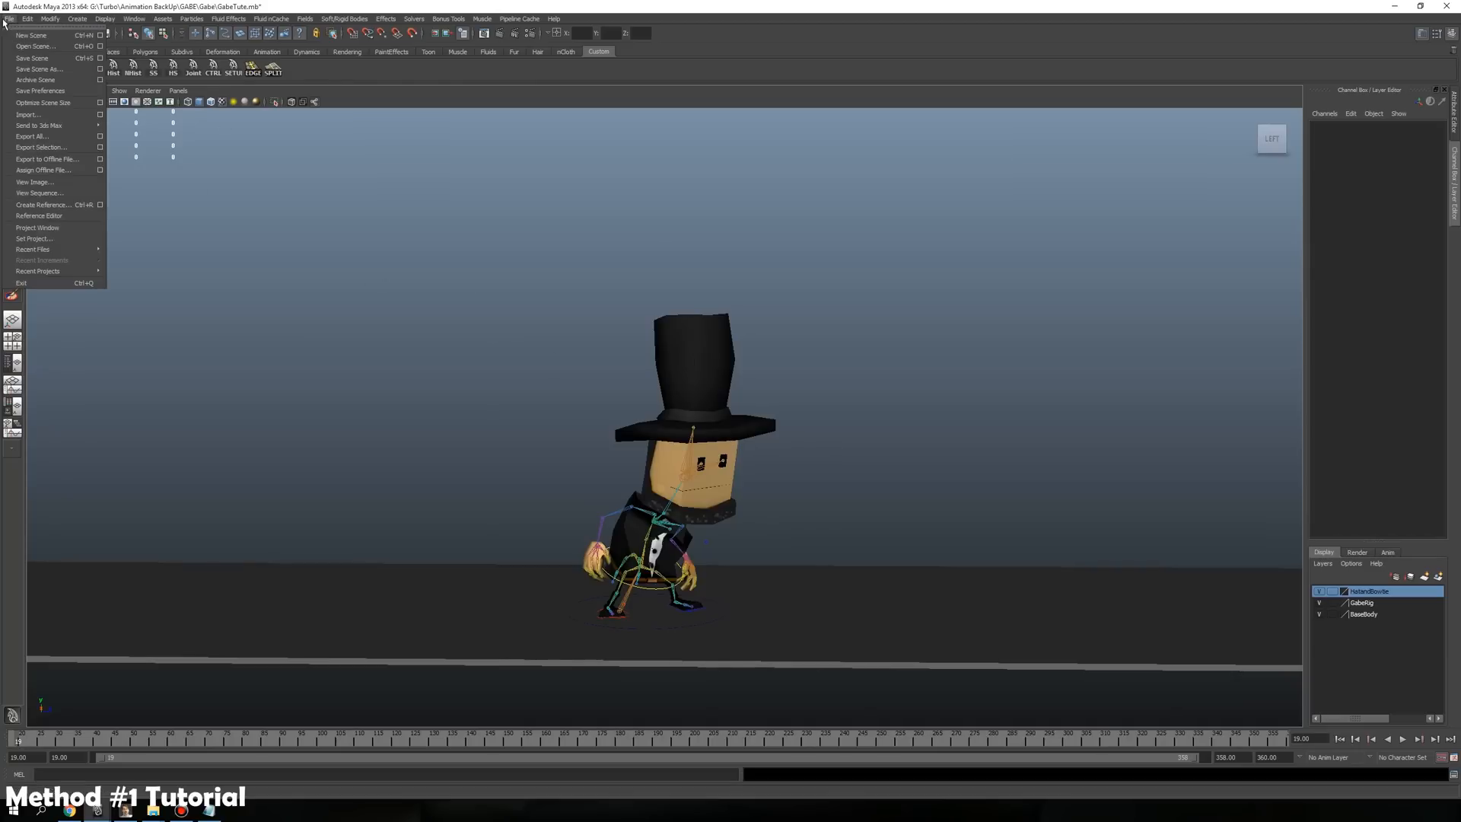
left_click(34, 136)
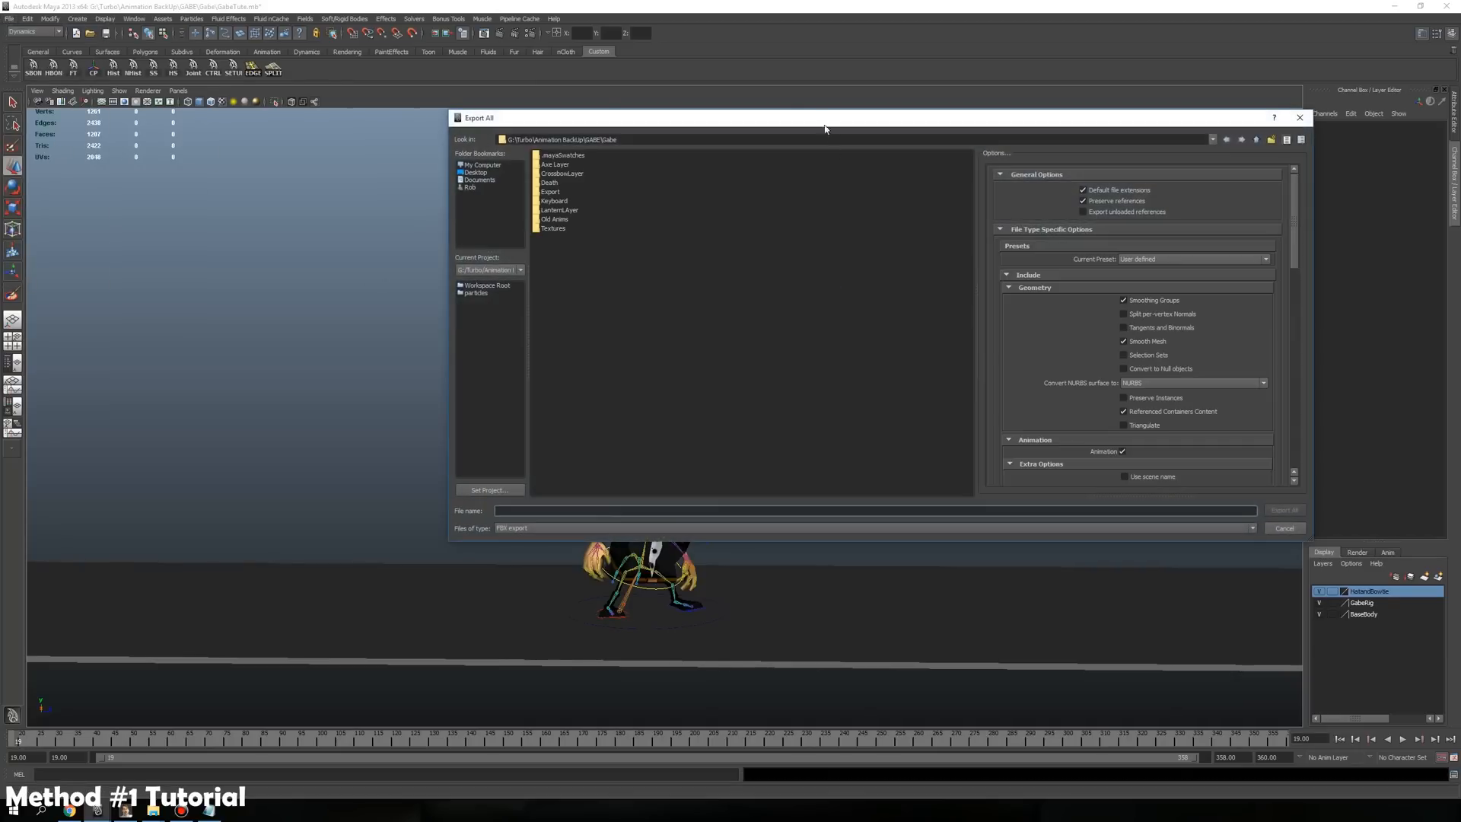
left_click(479, 181)
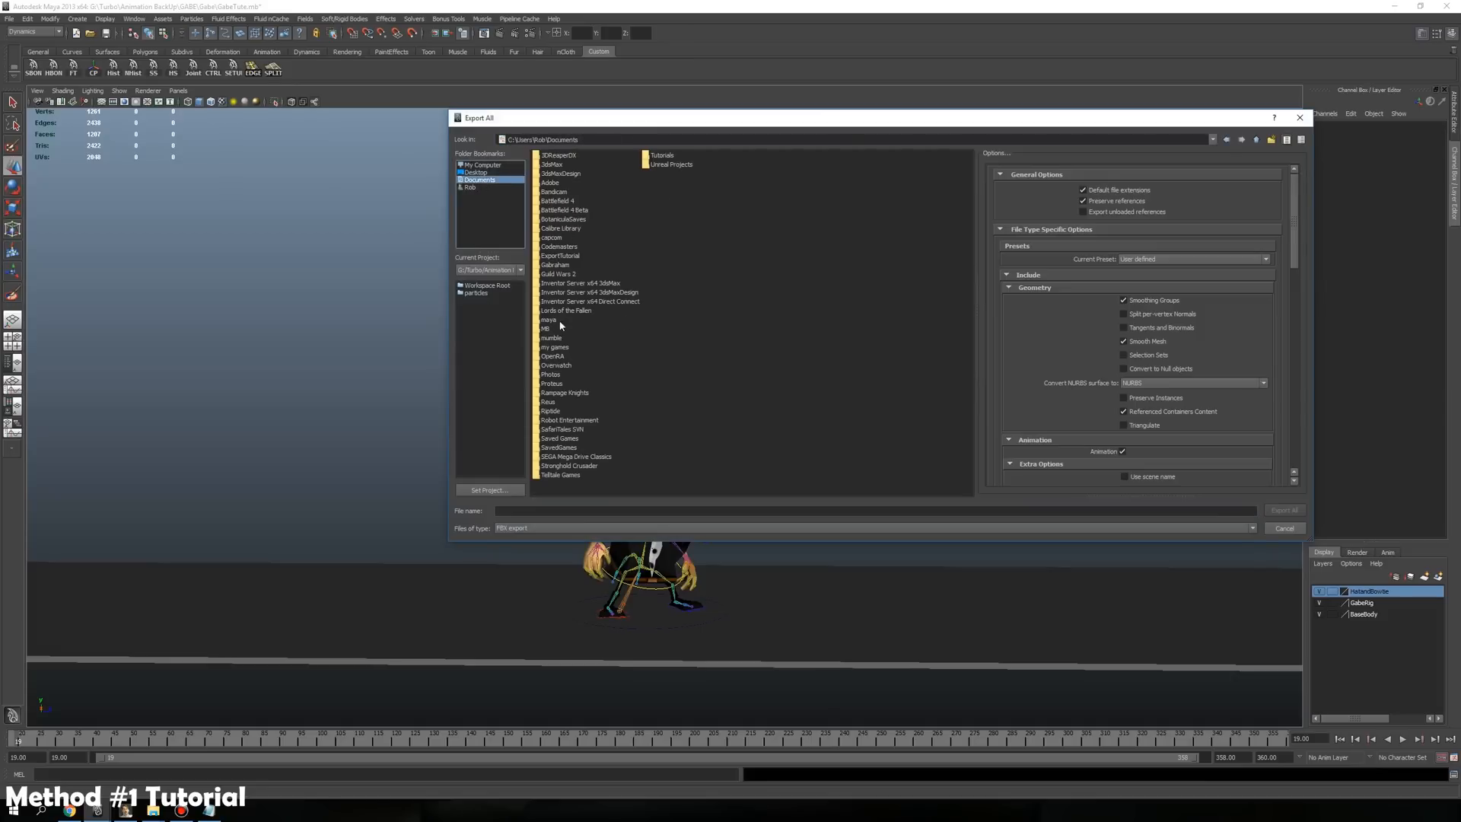
left_click(564, 257)
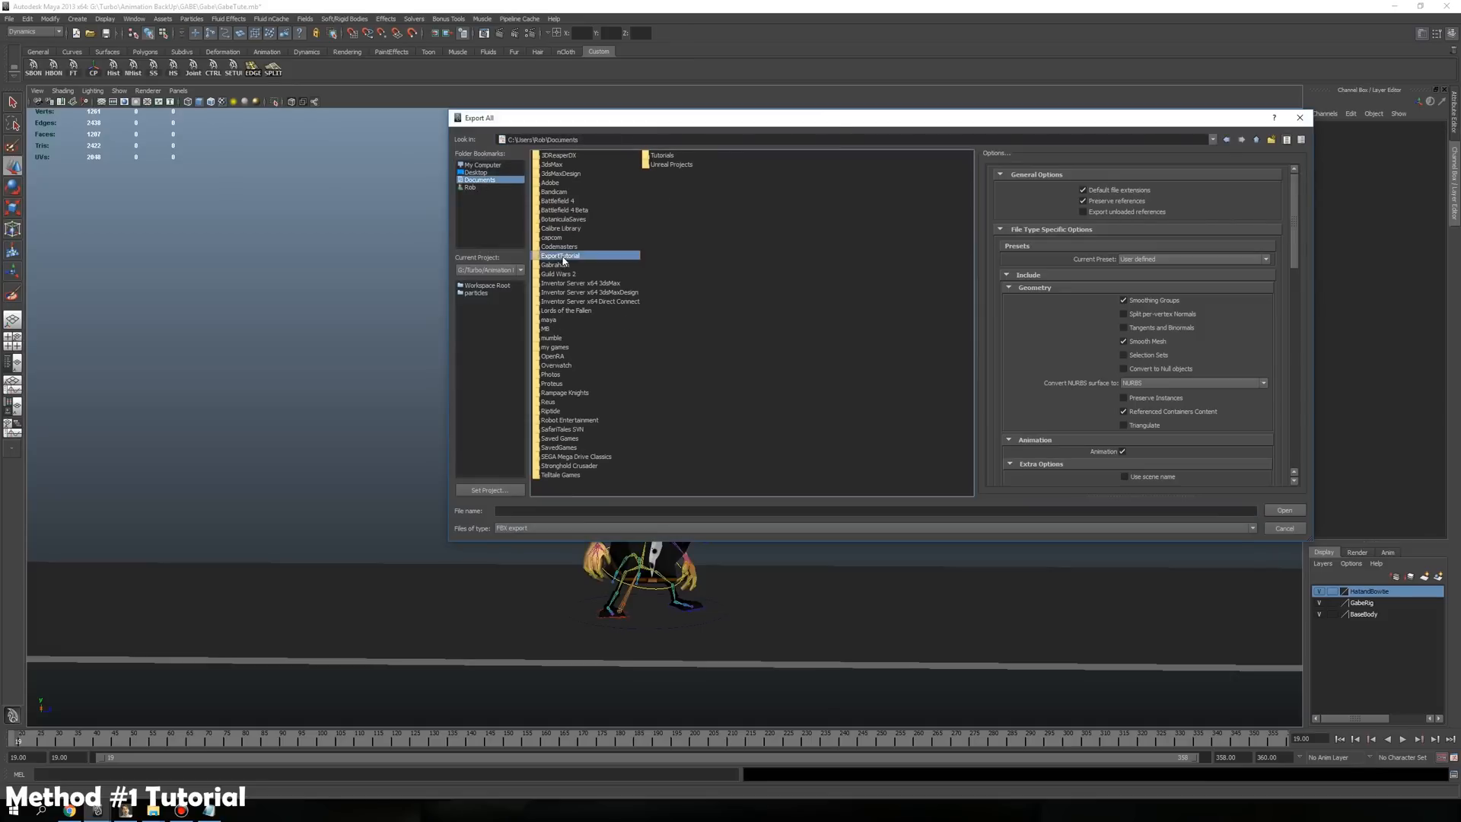
double_click(563, 256)
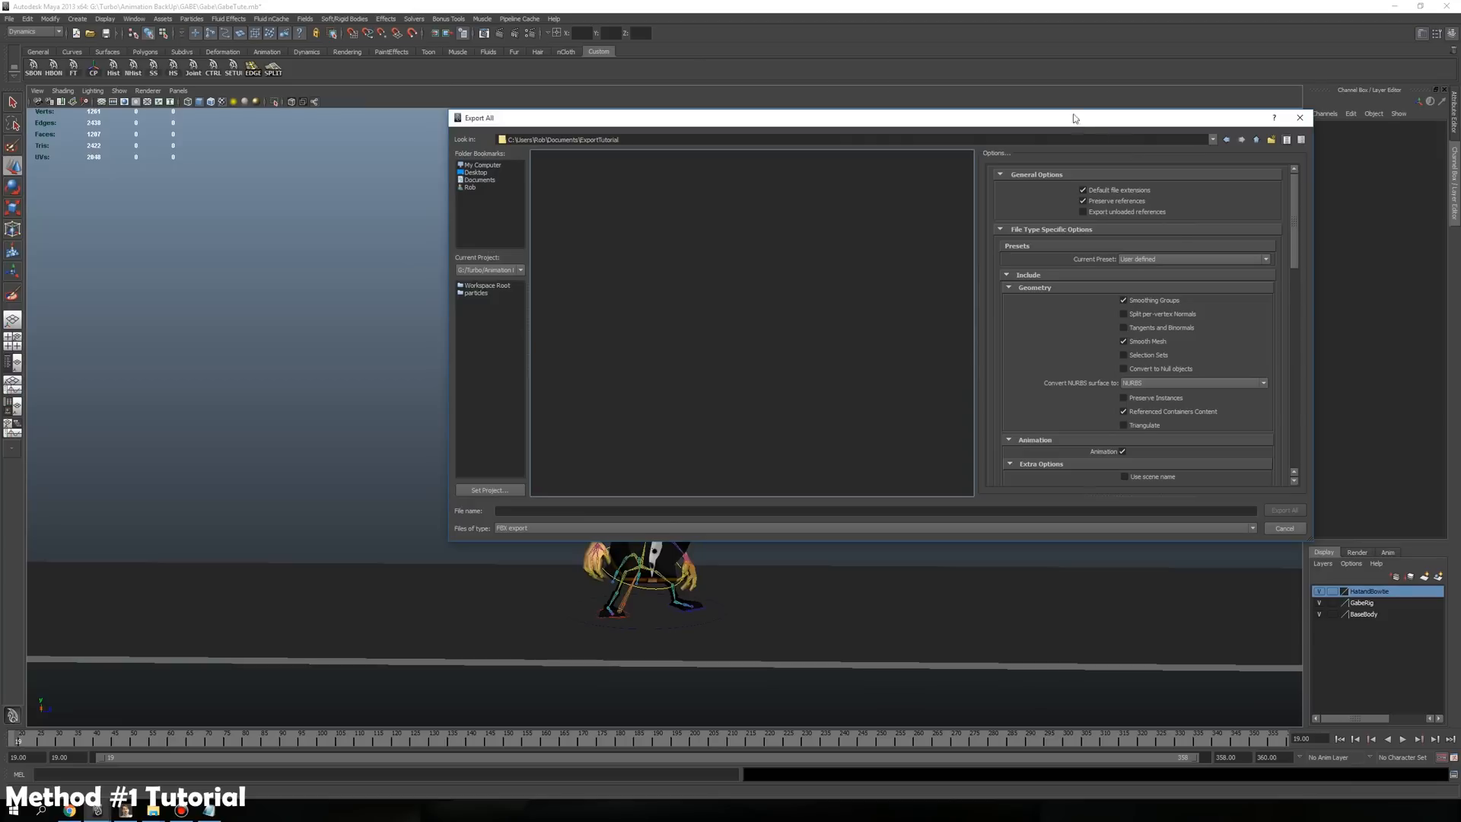
Reposition and enlarge the Export All dialog, keeping FBX export as the file type
left_click_drag(1073, 118, 1056, 33)
left_click_drag(1291, 457, 1295, 545)
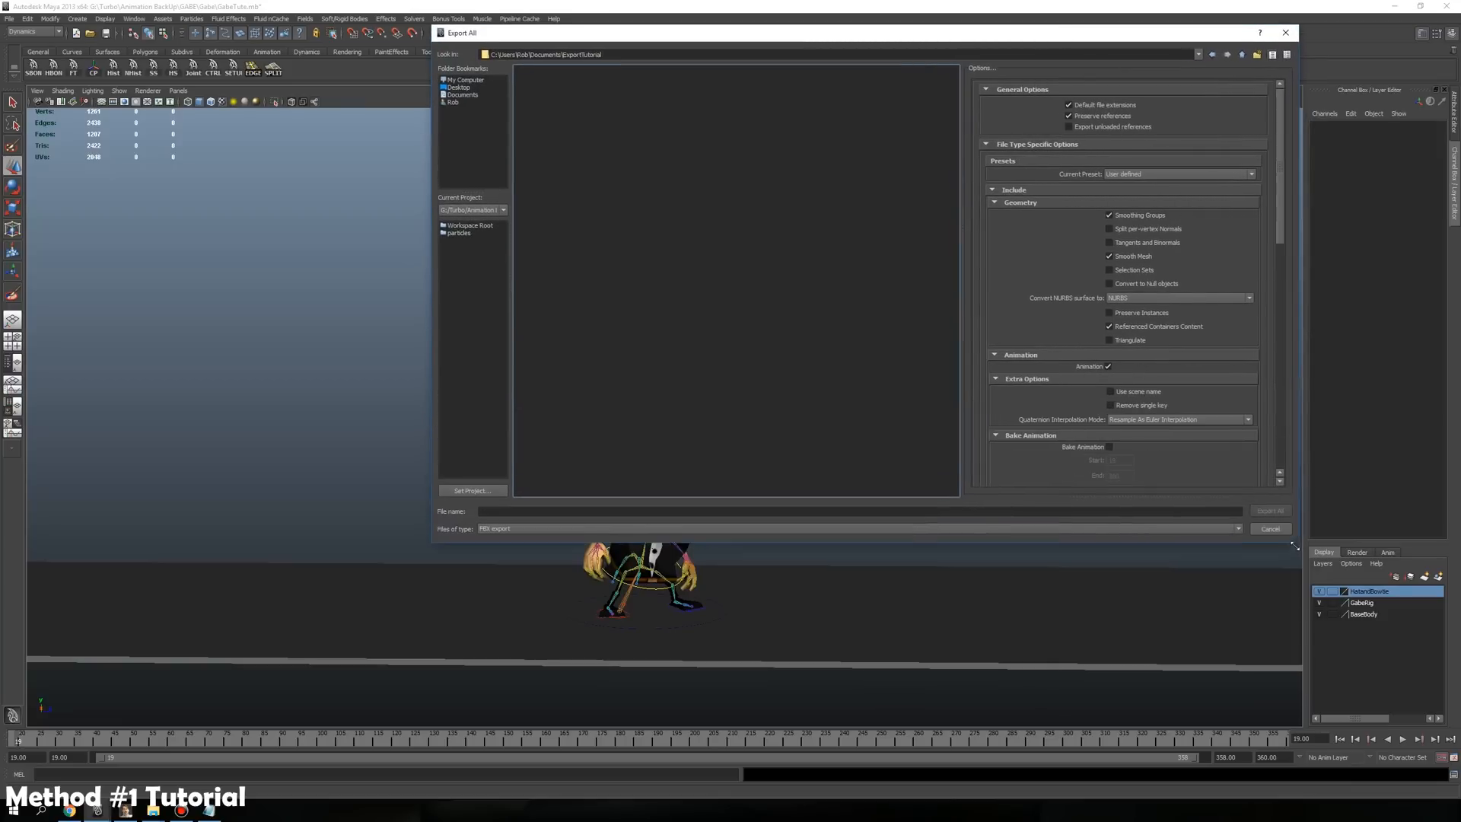
left_click(512, 532)
left_click(513, 532)
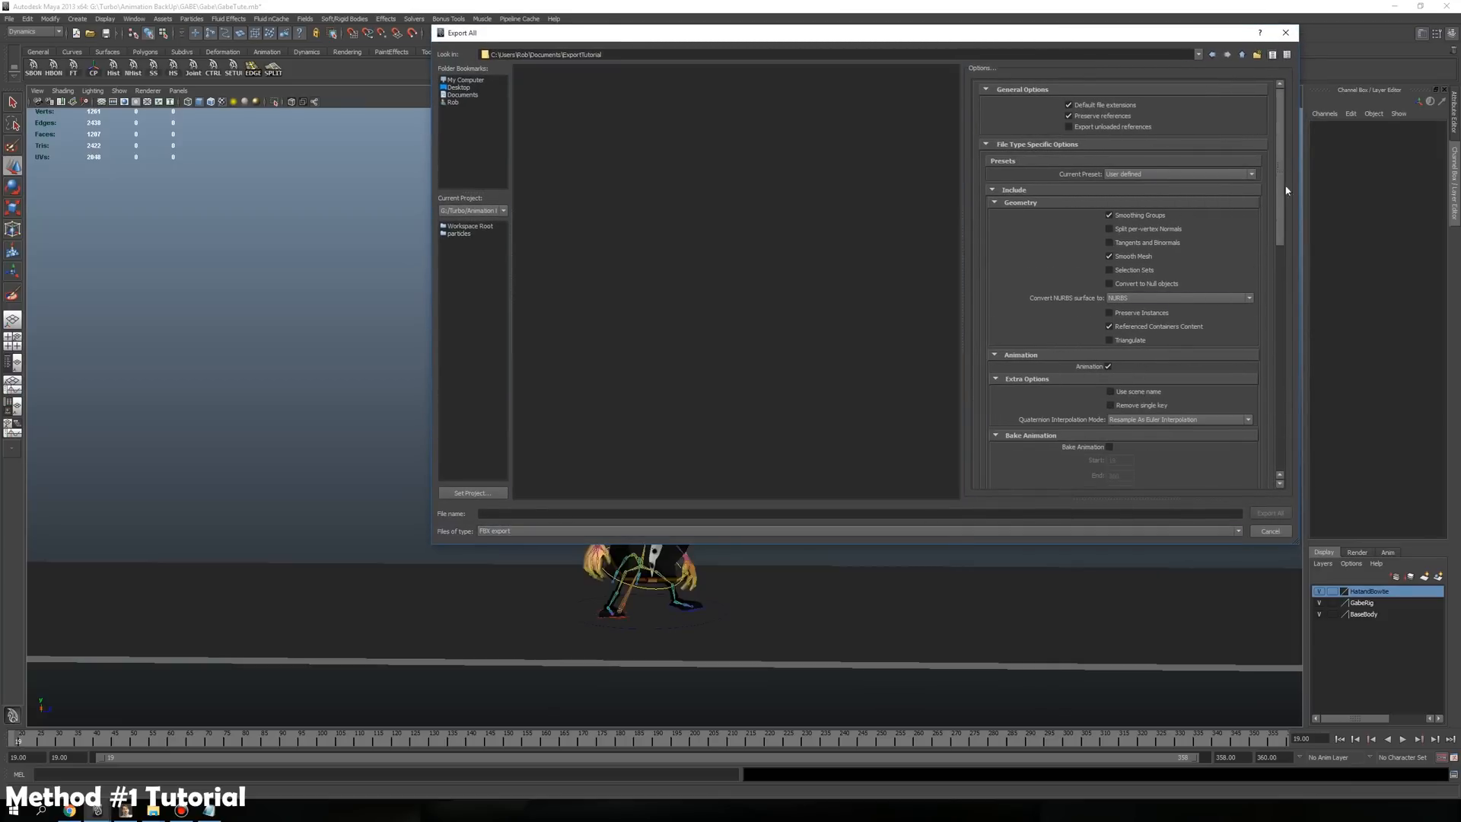
Review the FBX export options and export the whole scene under the file name GabrahamLincoln
scroll(1122, 346, "down", 3)
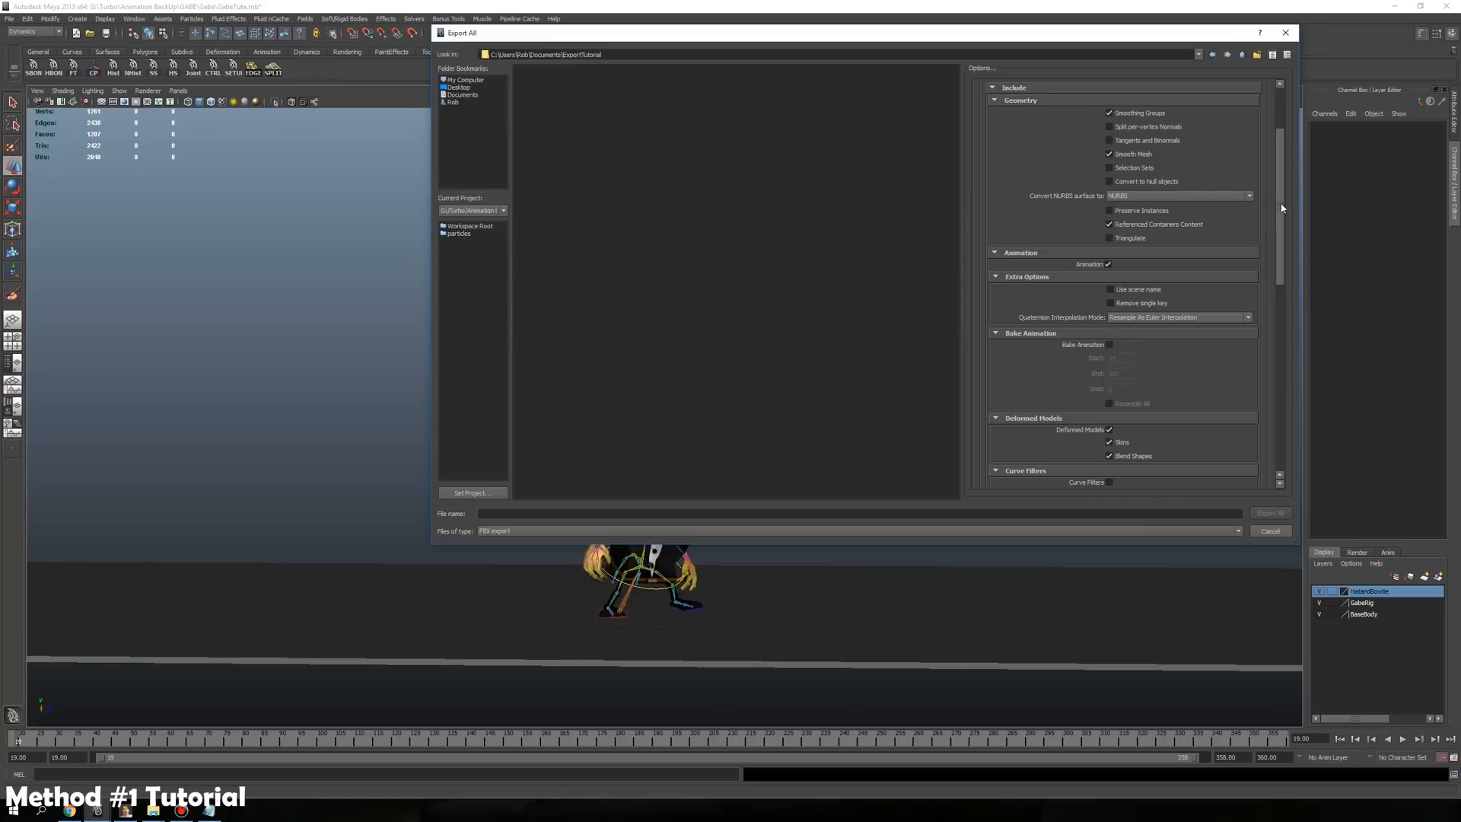
left_click_drag(1284, 219, 1291, 407)
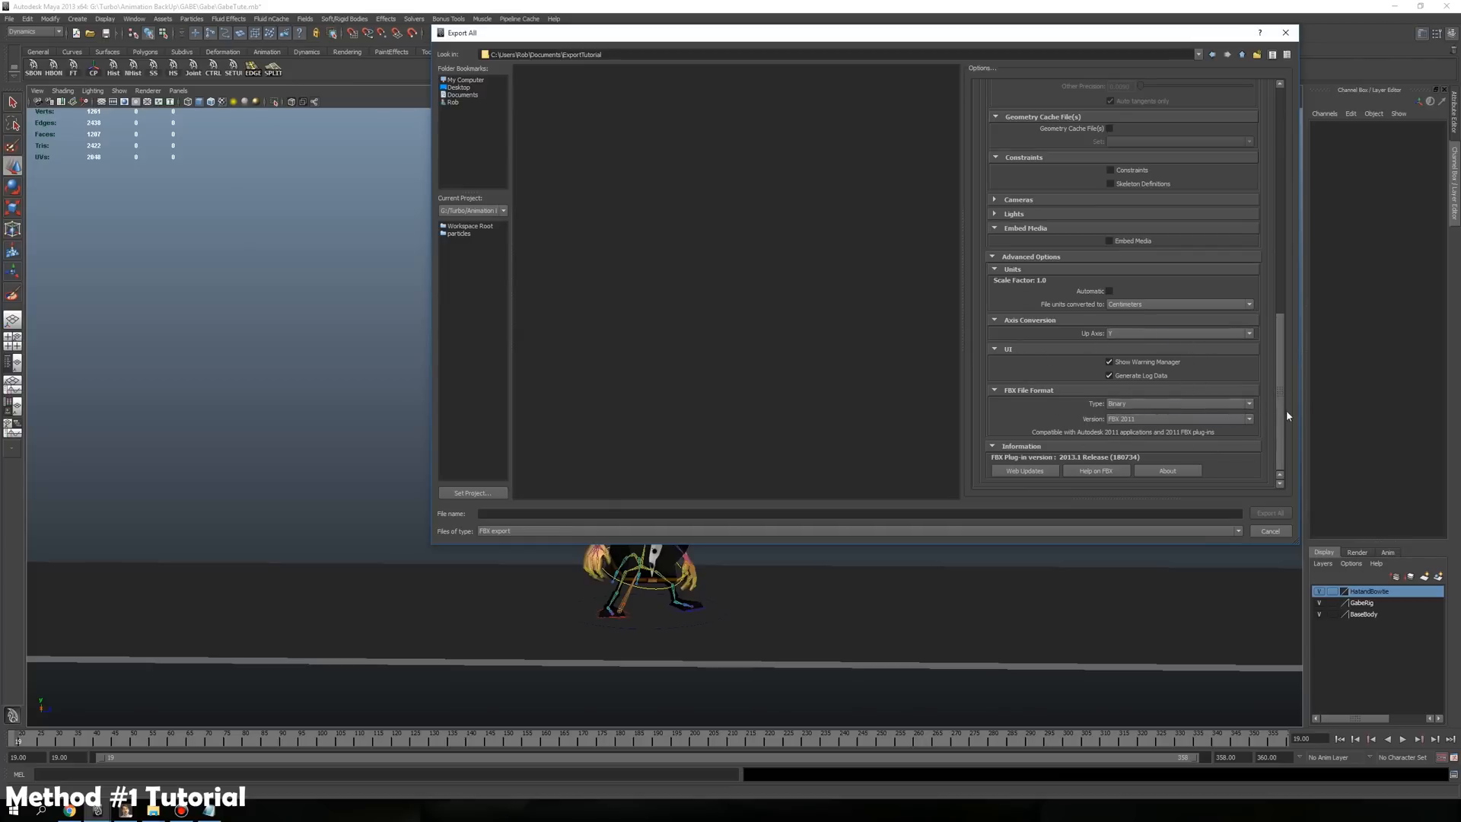
left_click_drag(1282, 418, 1277, 266)
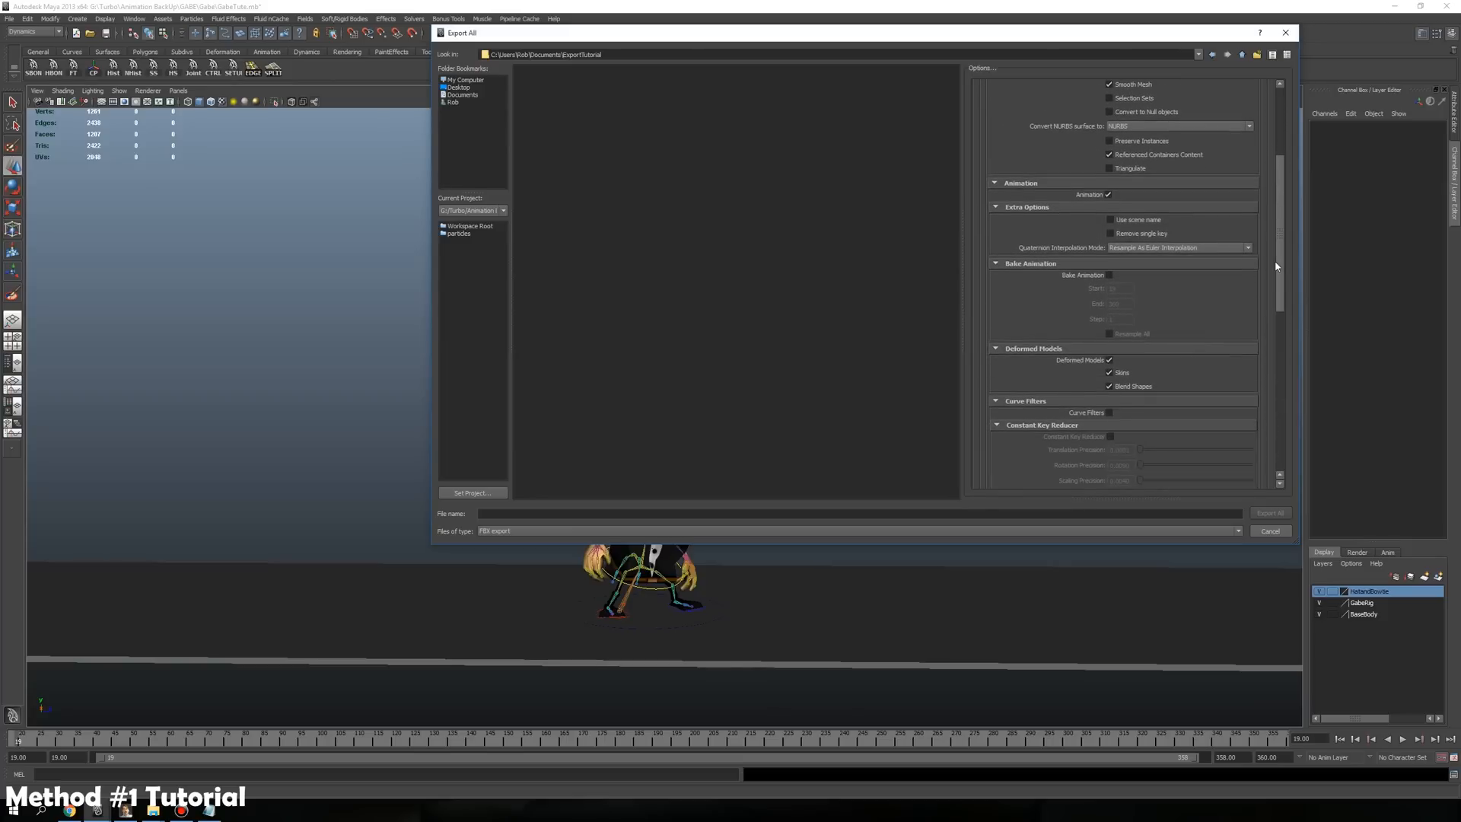
scroll(1277, 254, "up", 2)
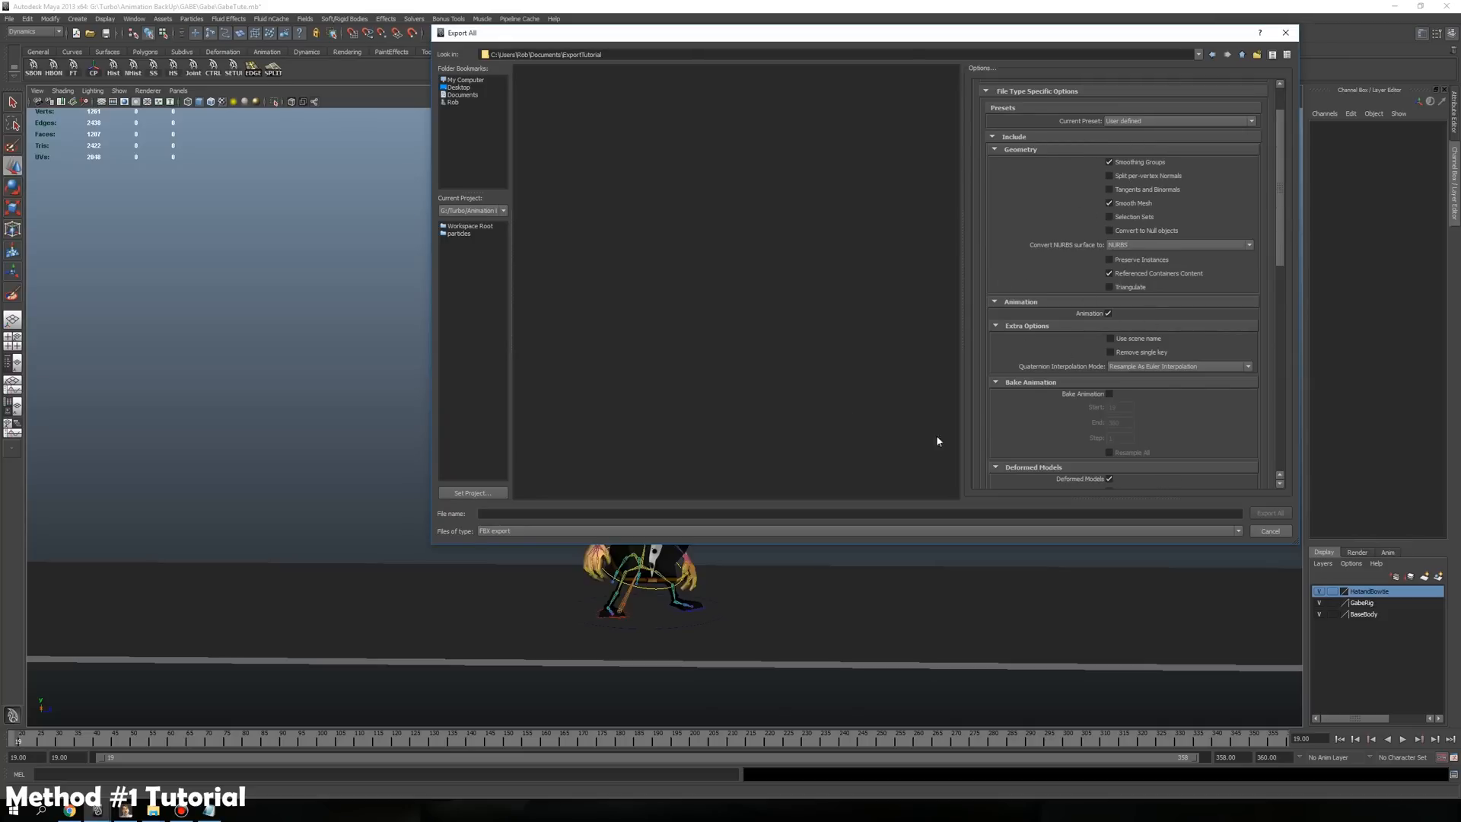
left_click(616, 514)
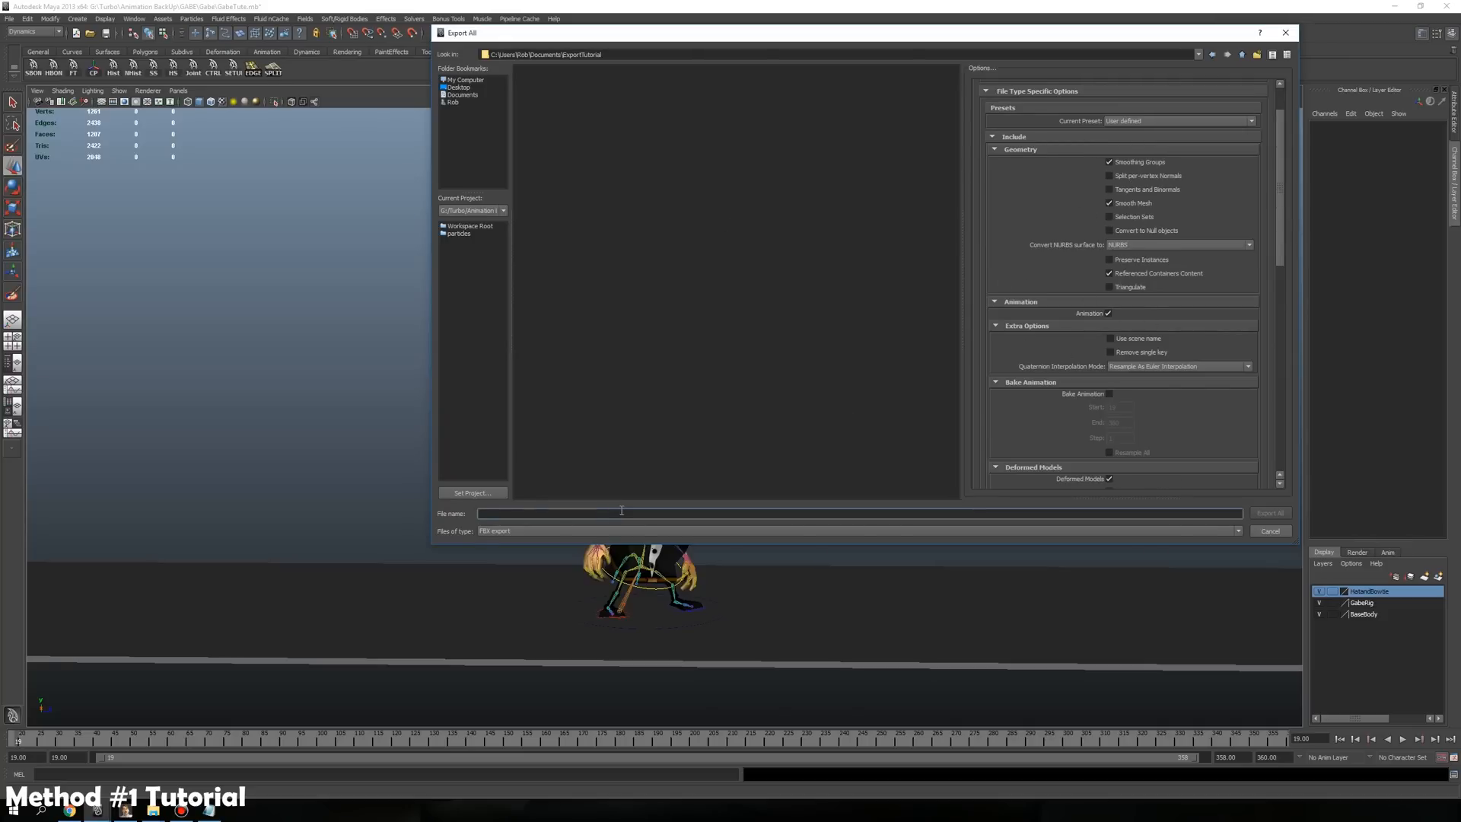
type("GabrahamLincoln")
left_click(1267, 514)
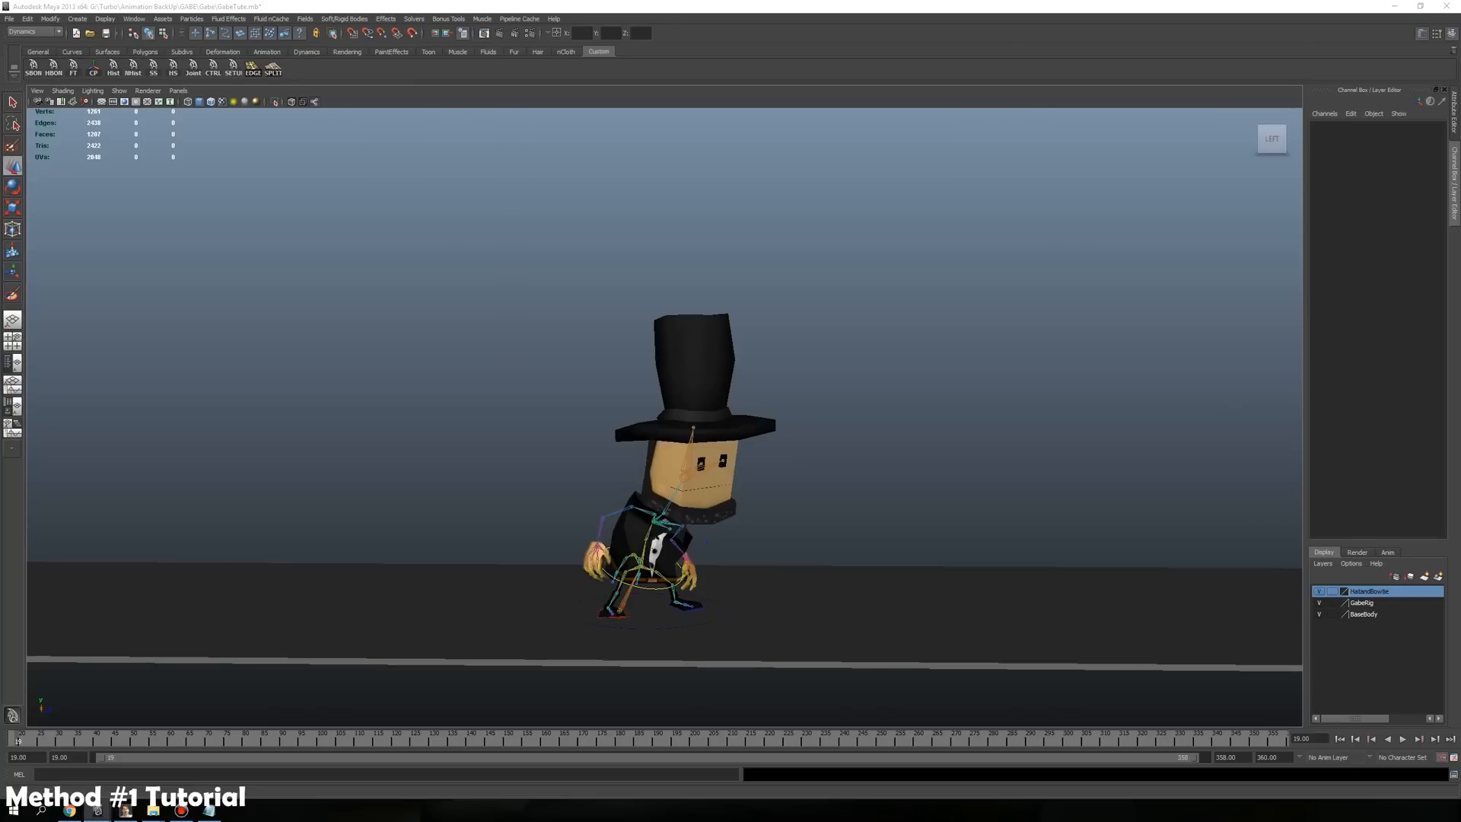
left_click(153, 811)
left_click(153, 811)
Select the character's master control around the hips to examine it, and deselect it
left_click(670, 582)
left_click(674, 611)
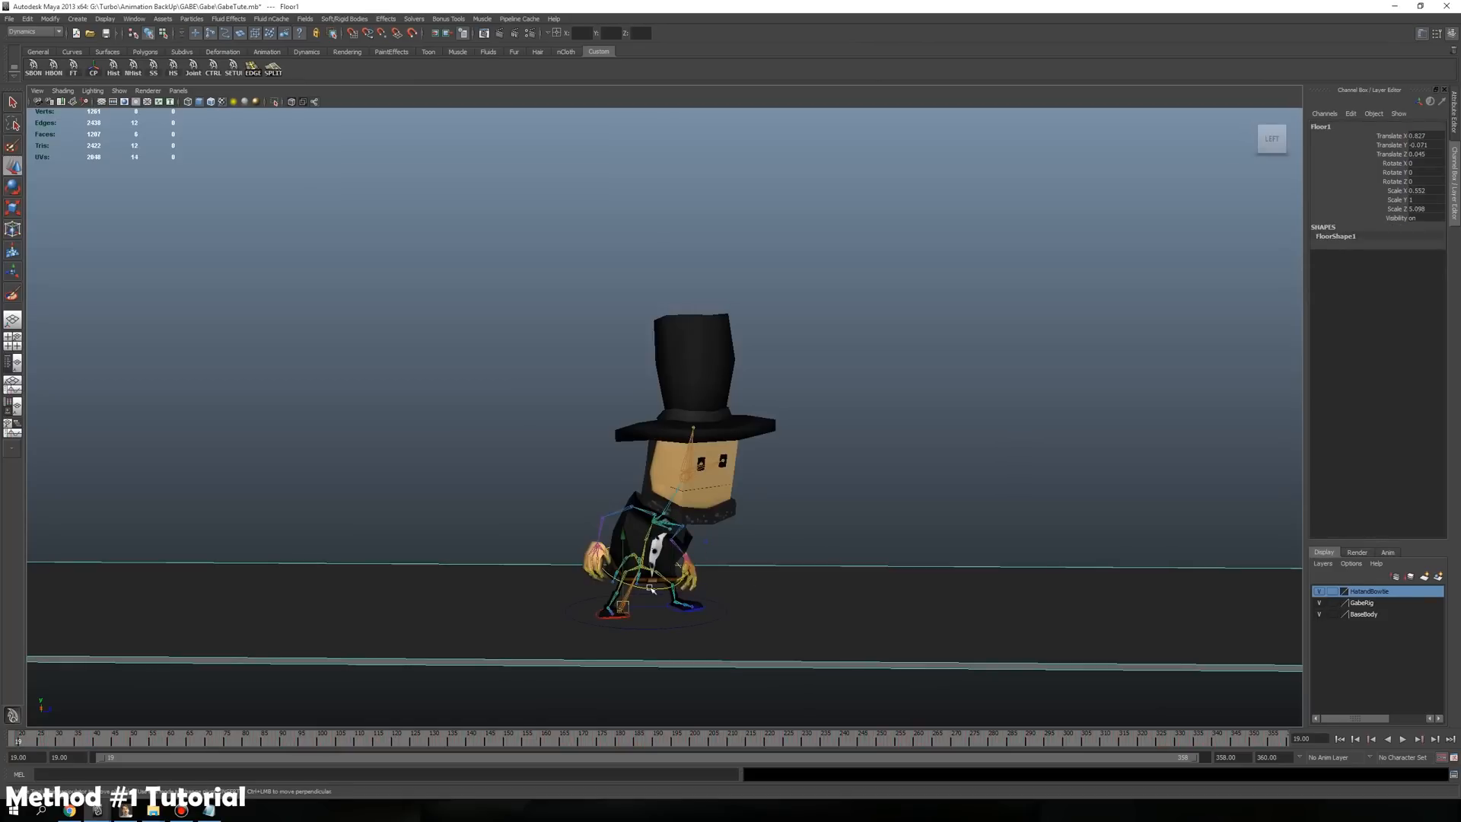
left_click(650, 588)
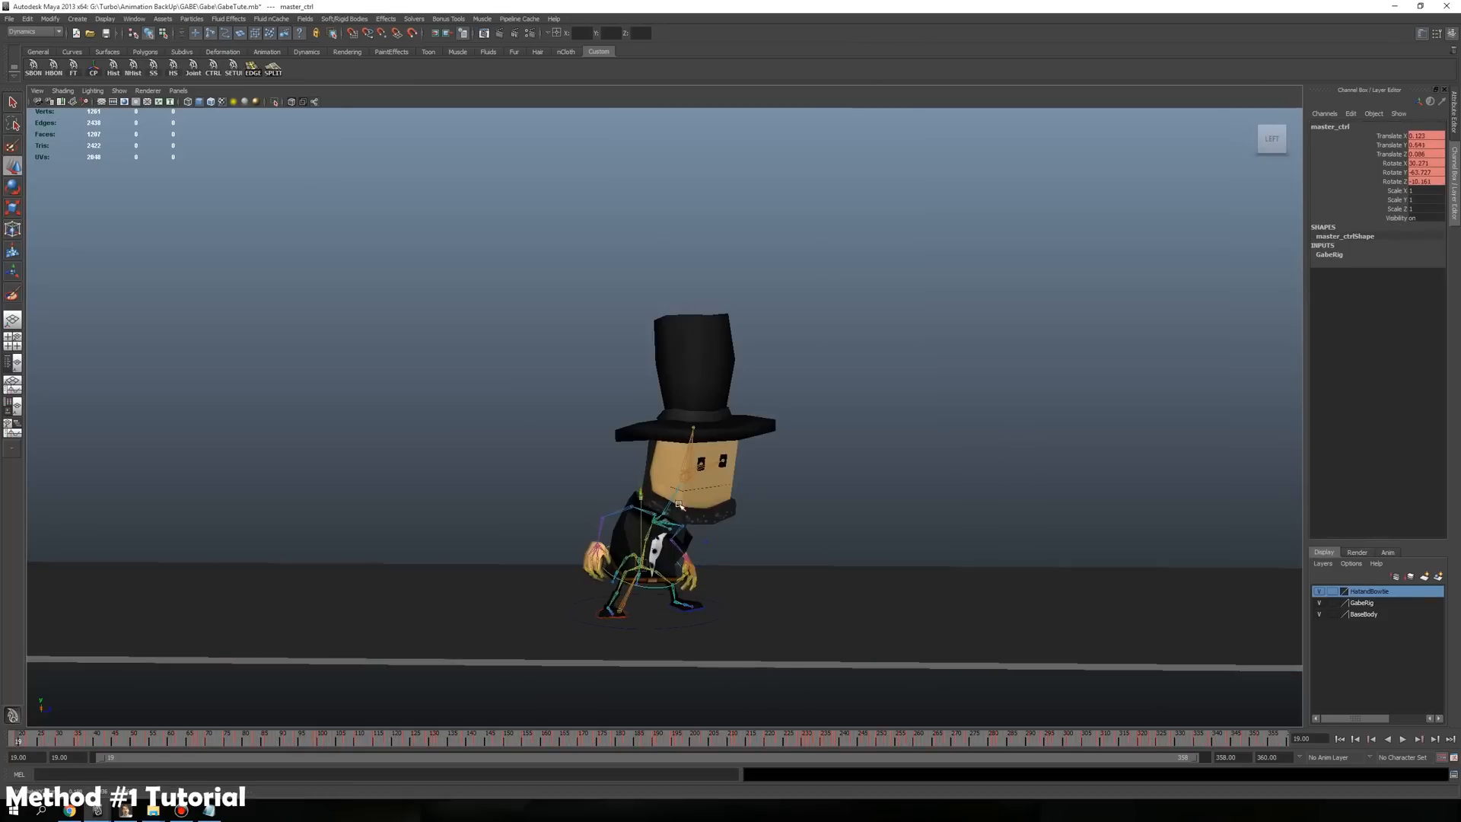
middle_click_drag(679, 505, 672, 441)
left_click(532, 502)
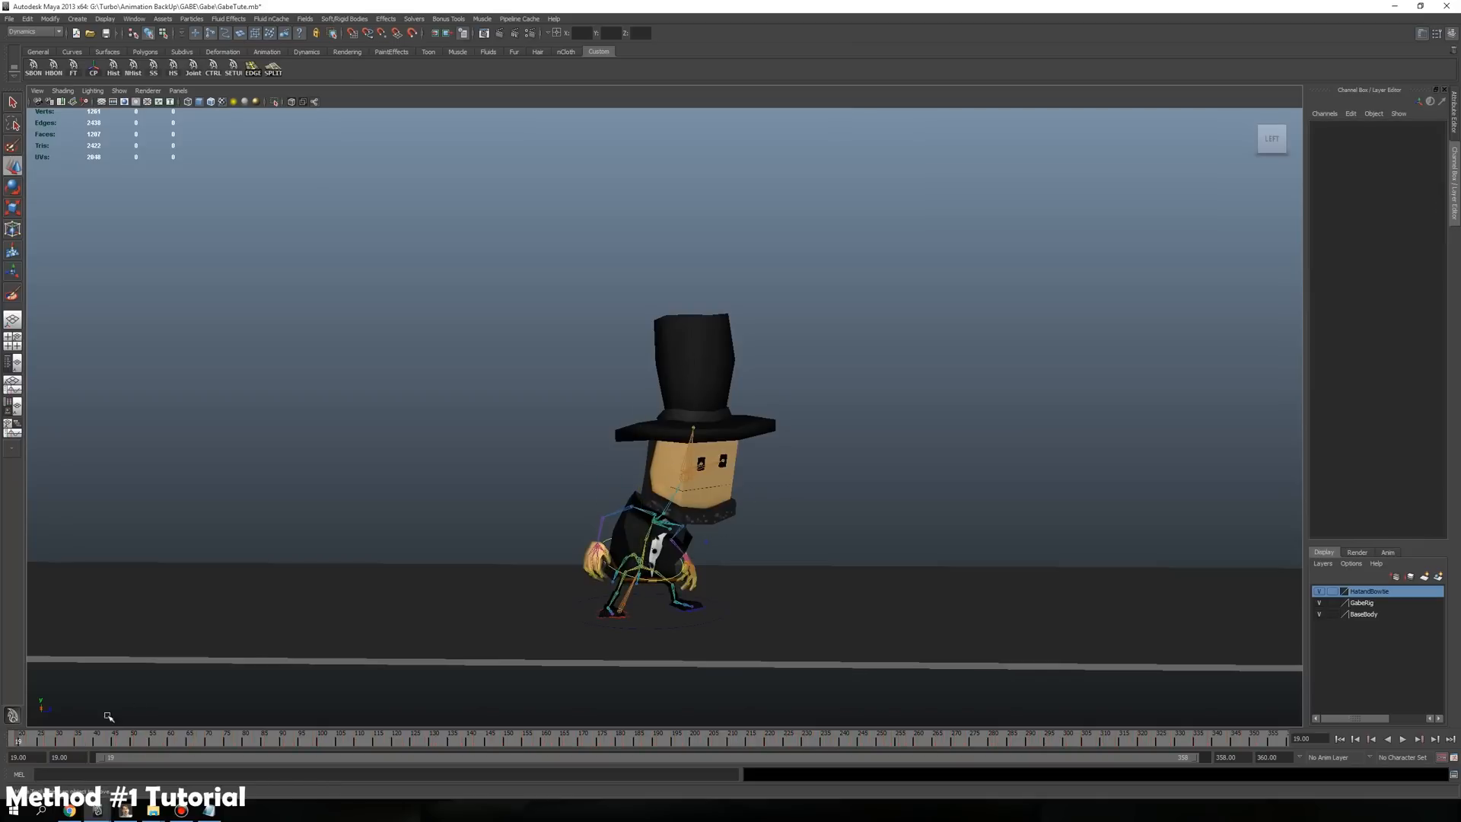
Play back the character's animation briefly, and start a new scene without saving the changes to GabeTute
key("alt+v")
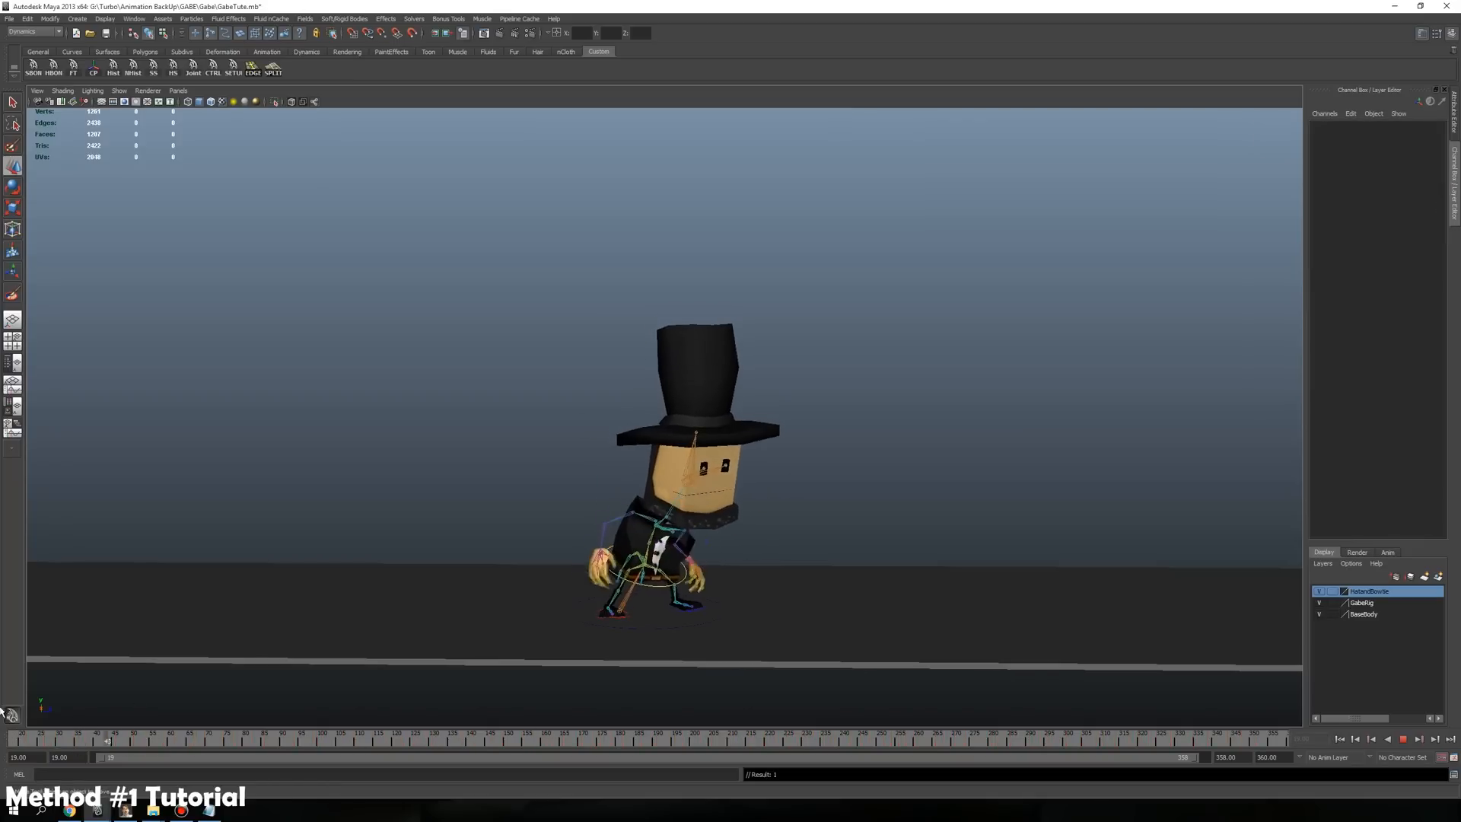
key("Escape")
left_click(9, 19)
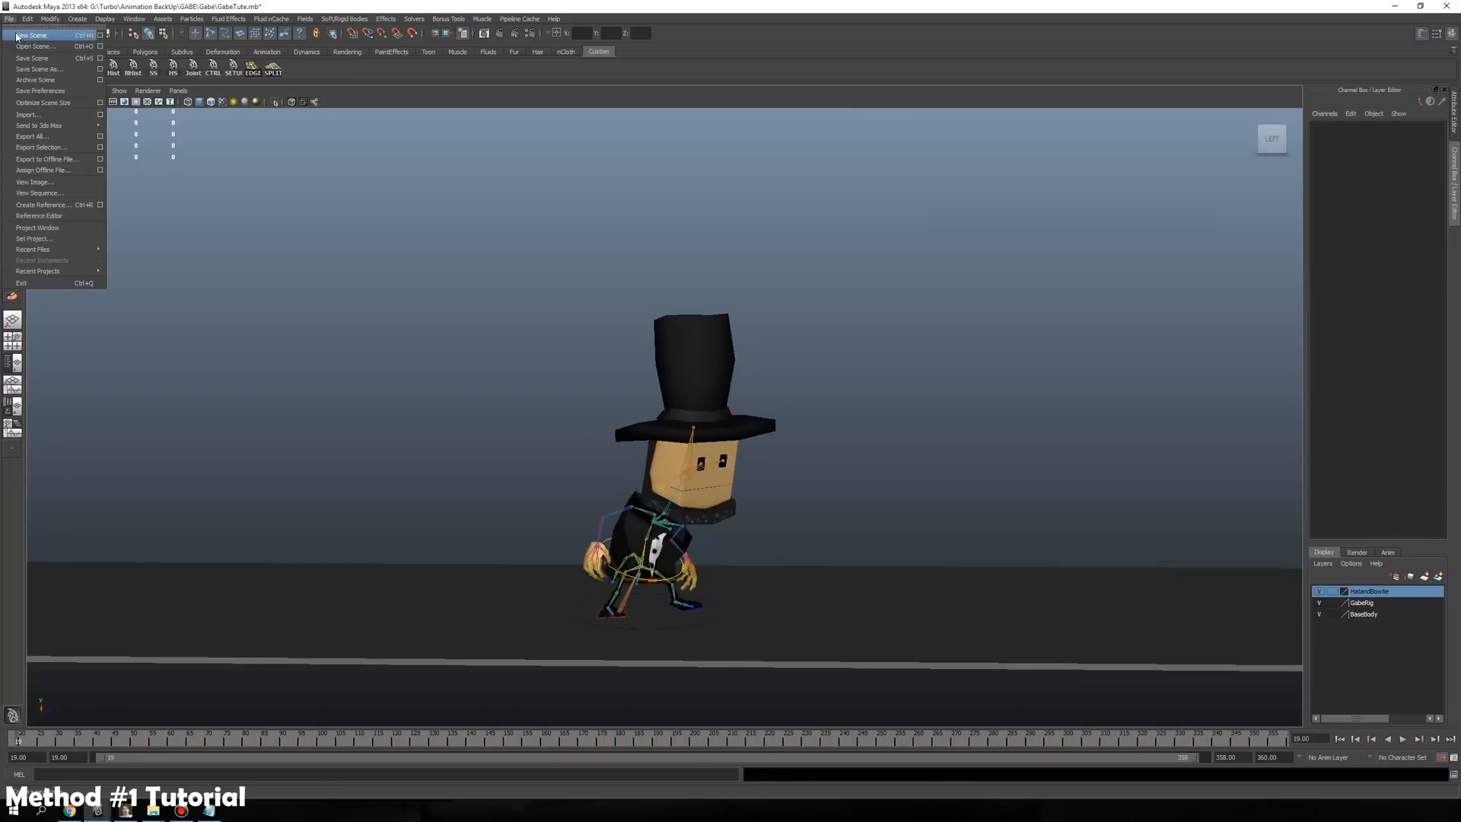
left_click(31, 35)
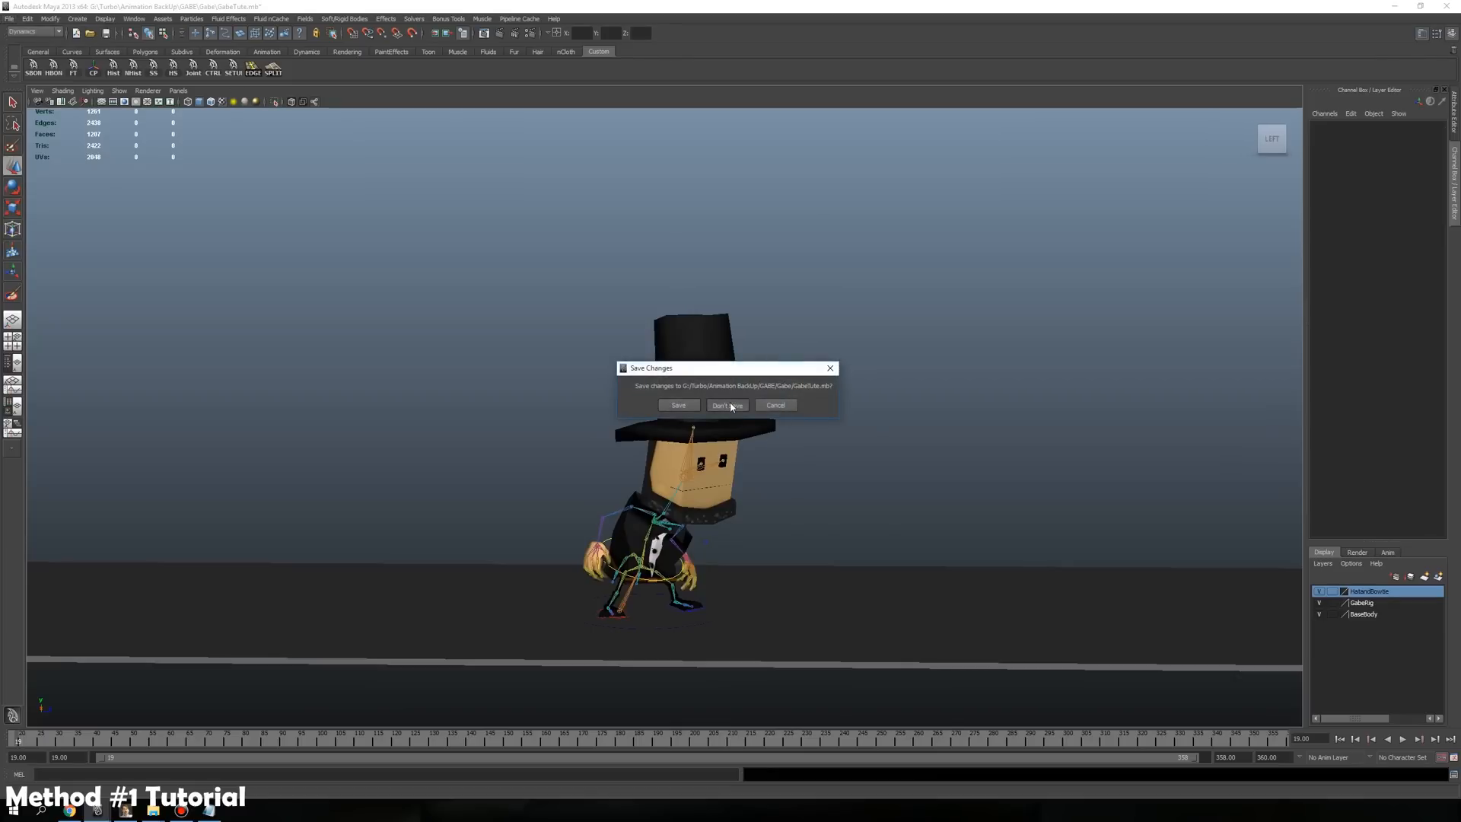
left_click(729, 405)
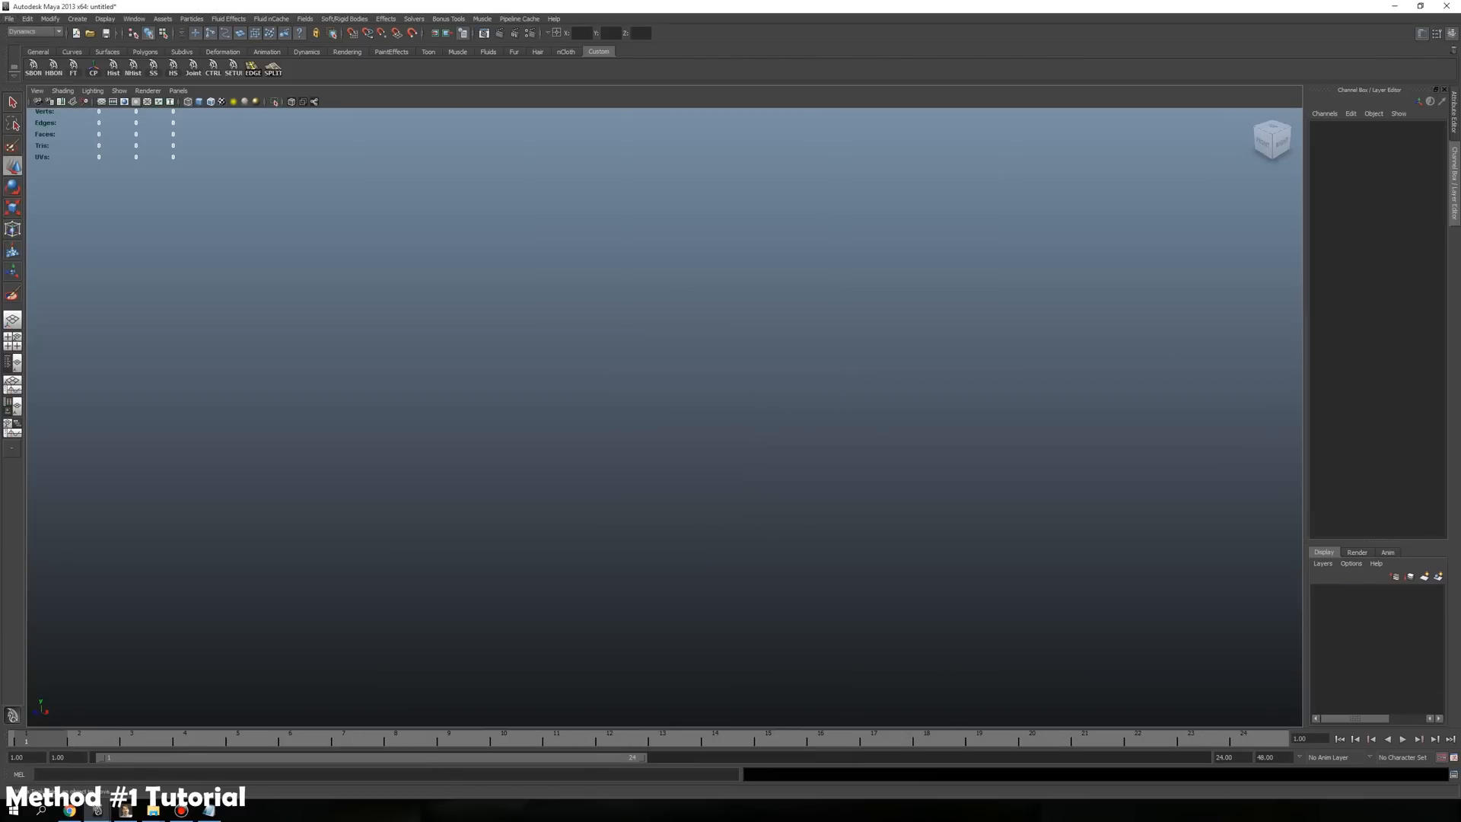
Import GabrahamLincoln.fbx from the ExportTutorial folder into the empty scene
key("alt+Tab")
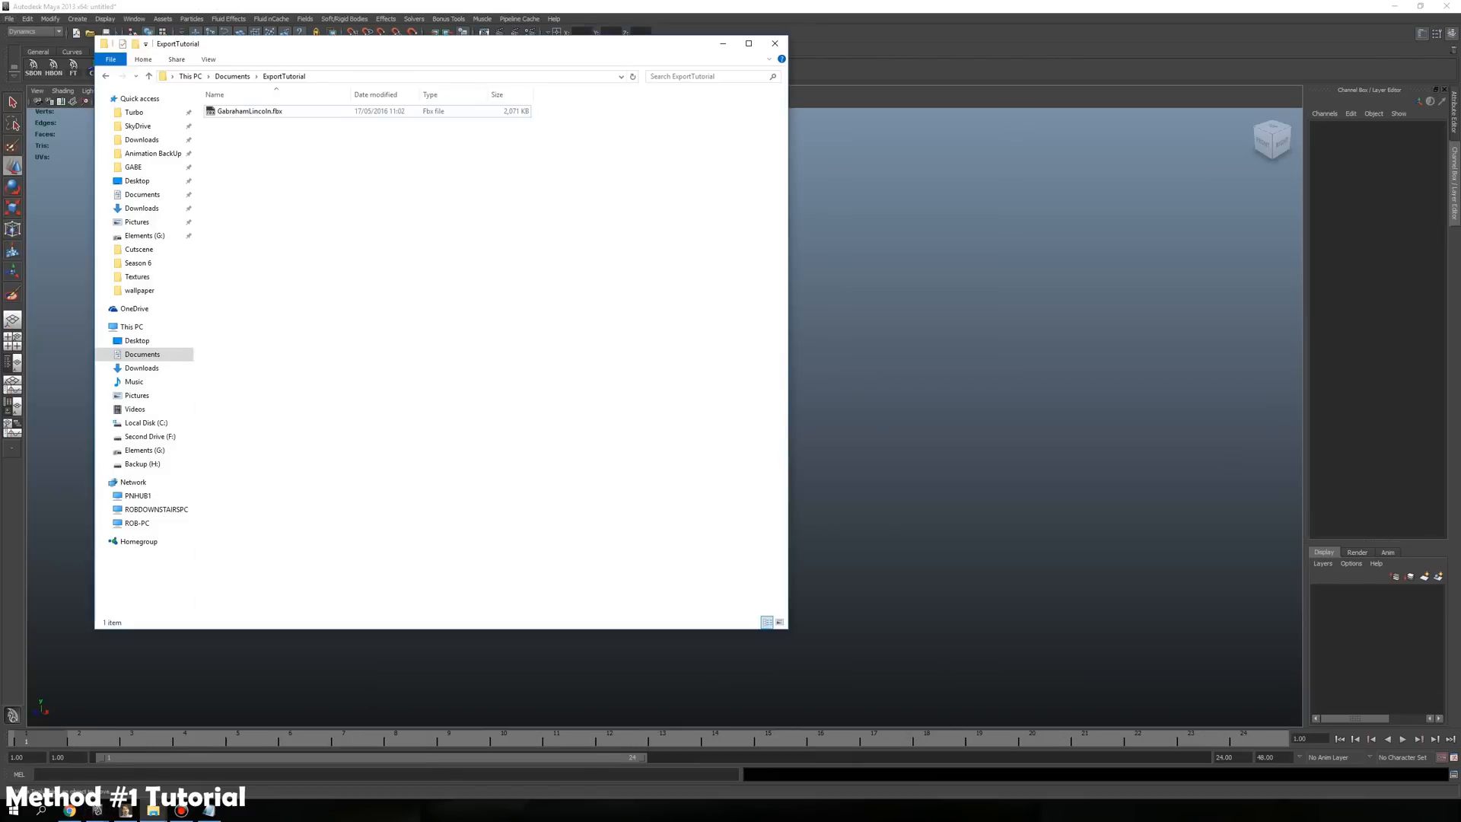
left_click_drag(559, 52, 1176, 84)
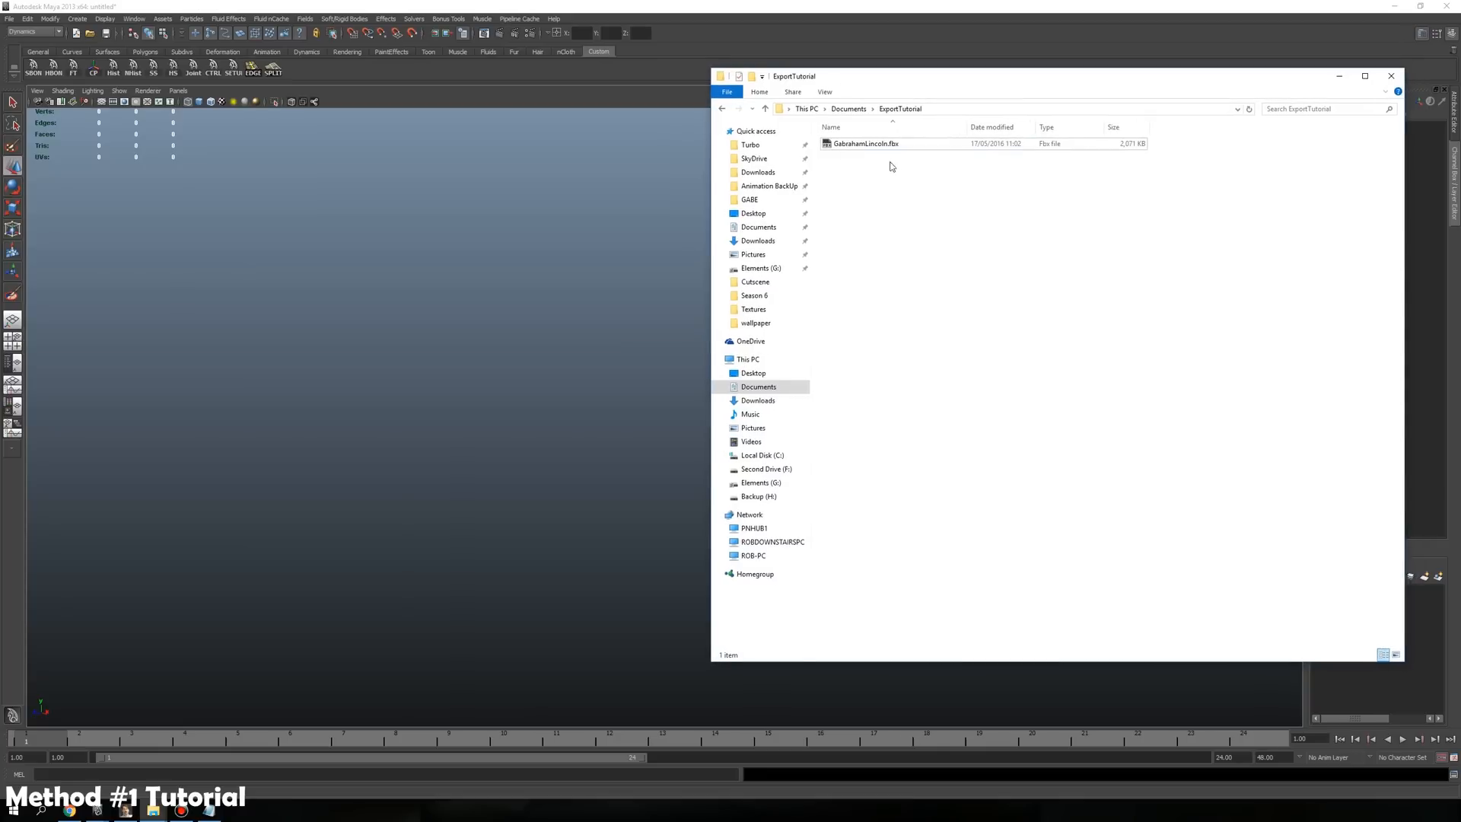
left_click(920, 146)
left_click_drag(930, 142, 529, 245)
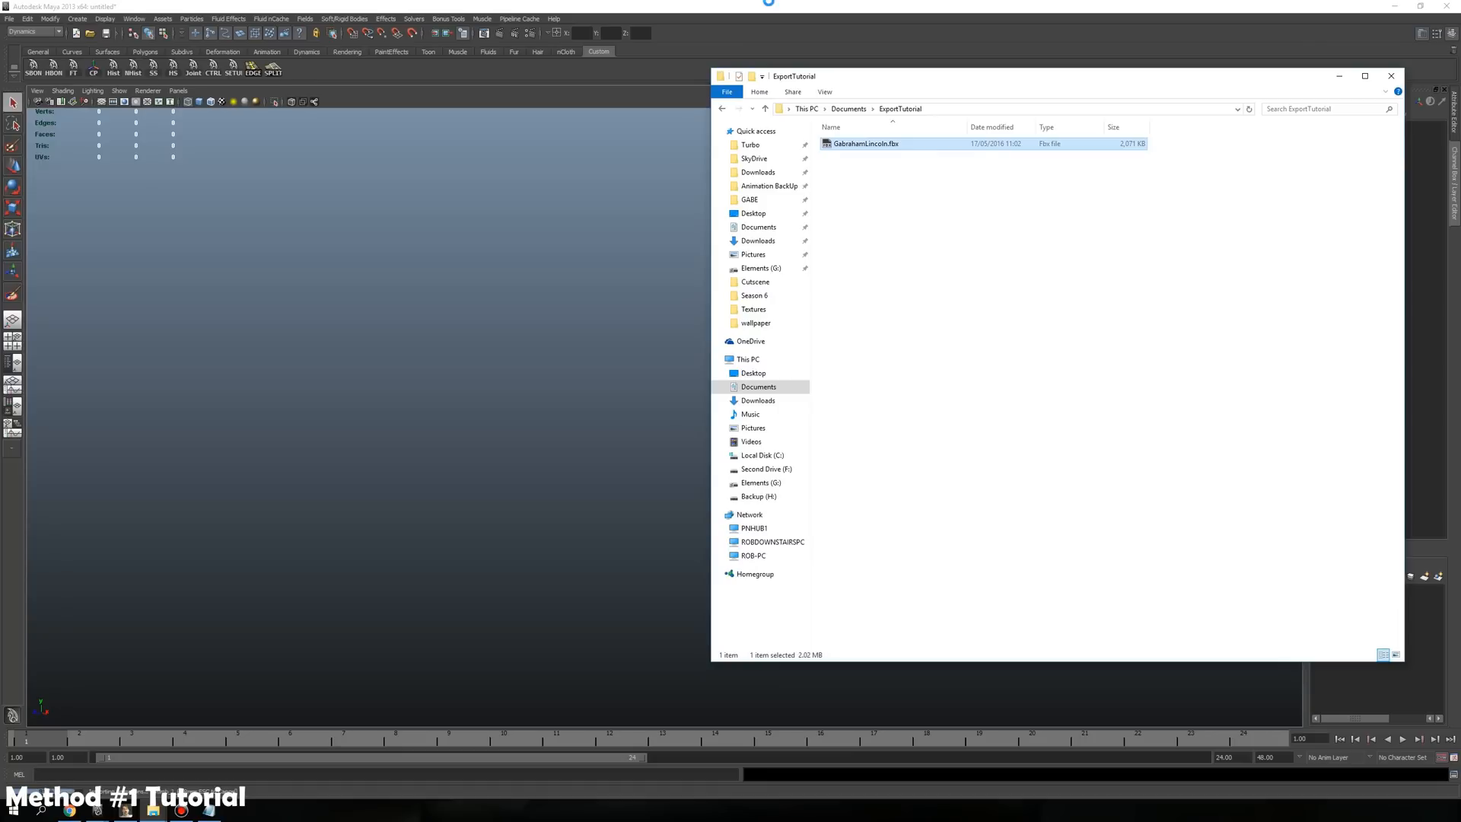
left_click(769, 5)
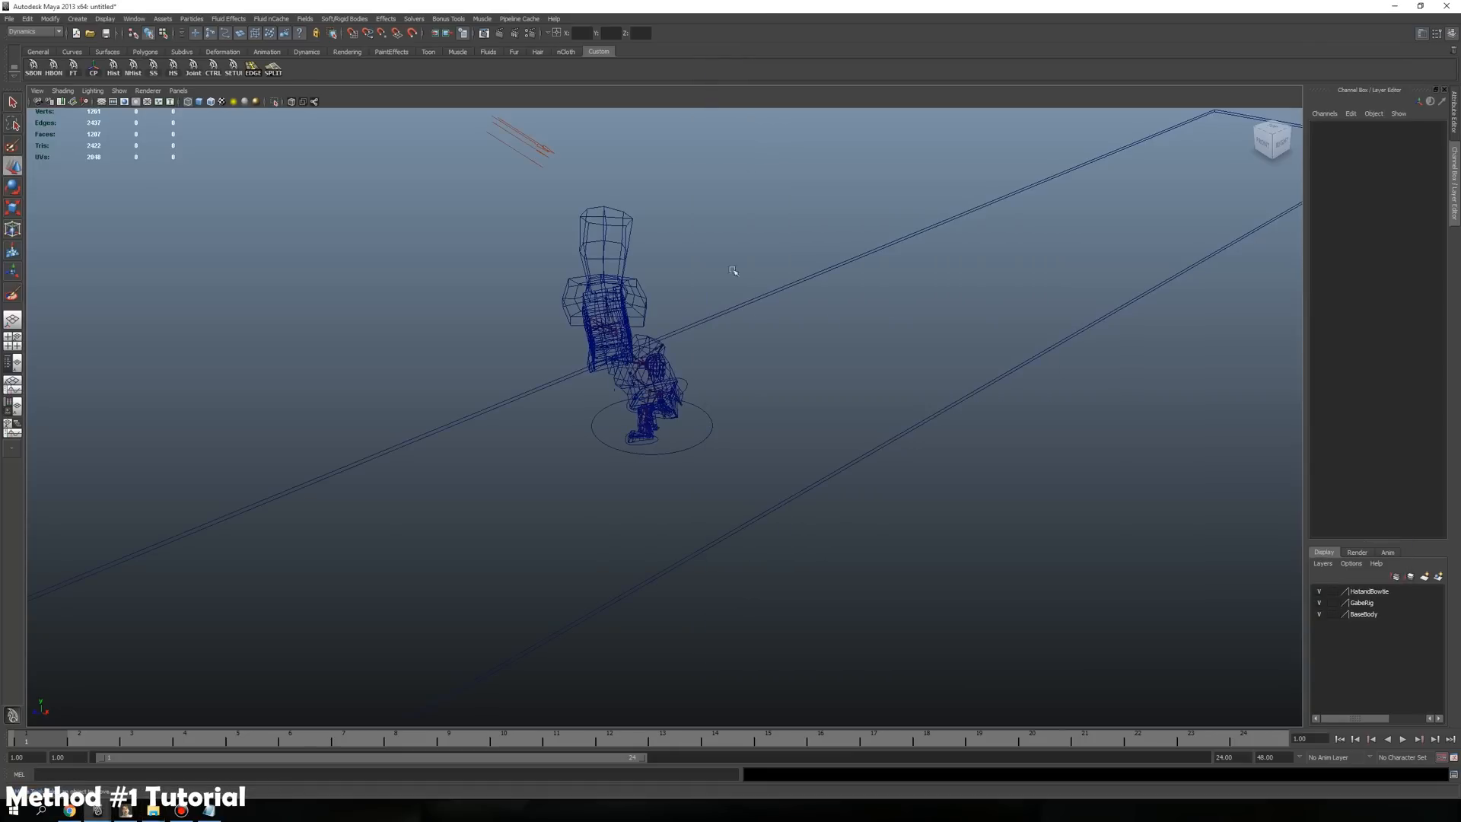
Delete the imported directional light and the floor, and switch the view to shaded display
mouse_move(737, 274)
left_mouse_down("alt")
mouse_move(753, 271)
mouse_move(711, 300)
mouse_move(949, 351)
mouse_move(802, 322)
mouse_move(760, 287)
left_mouse_up("alt")
left_click(738, 289)
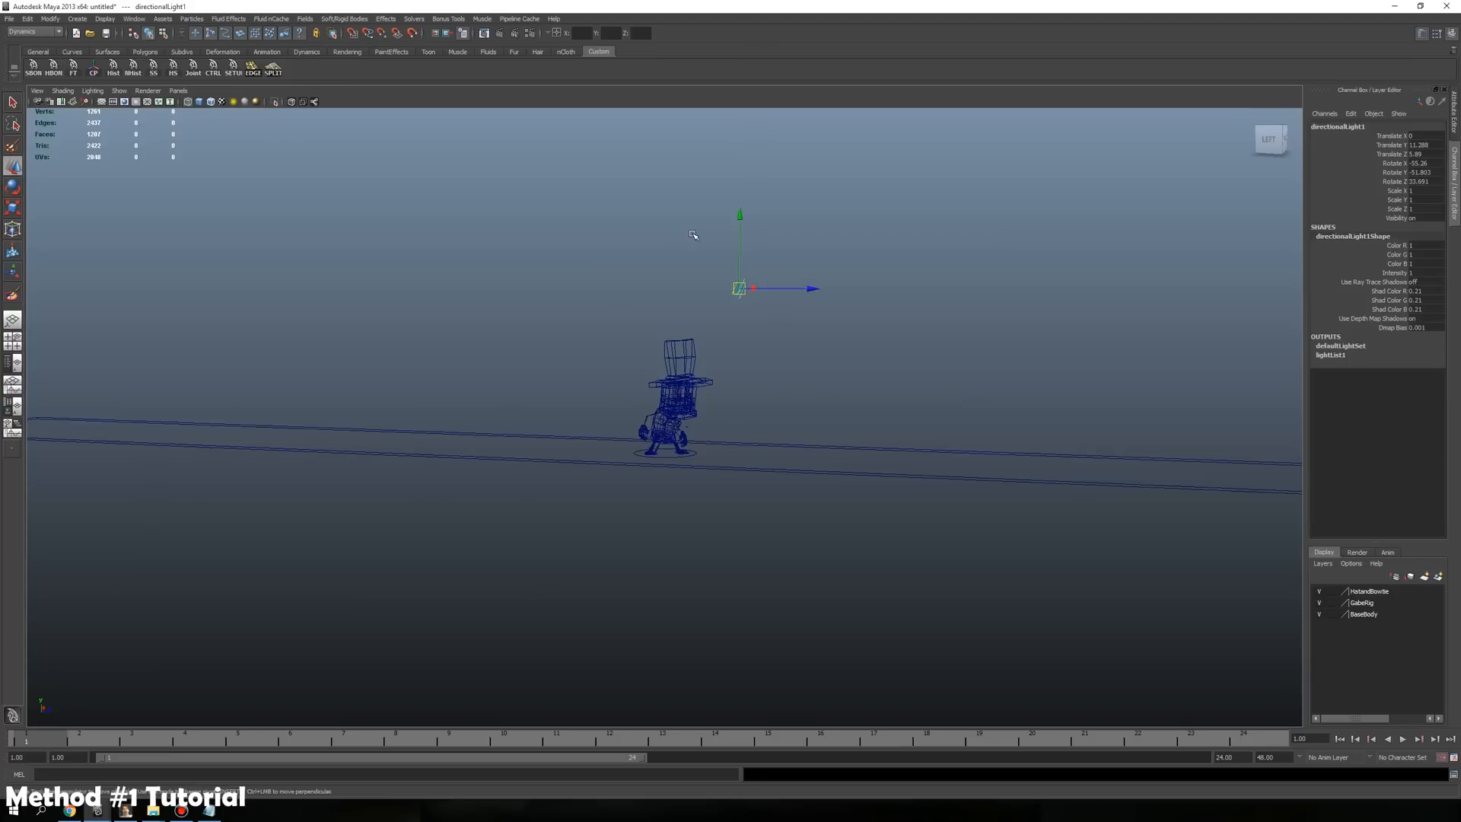
left_click(845, 356)
left_click(929, 477)
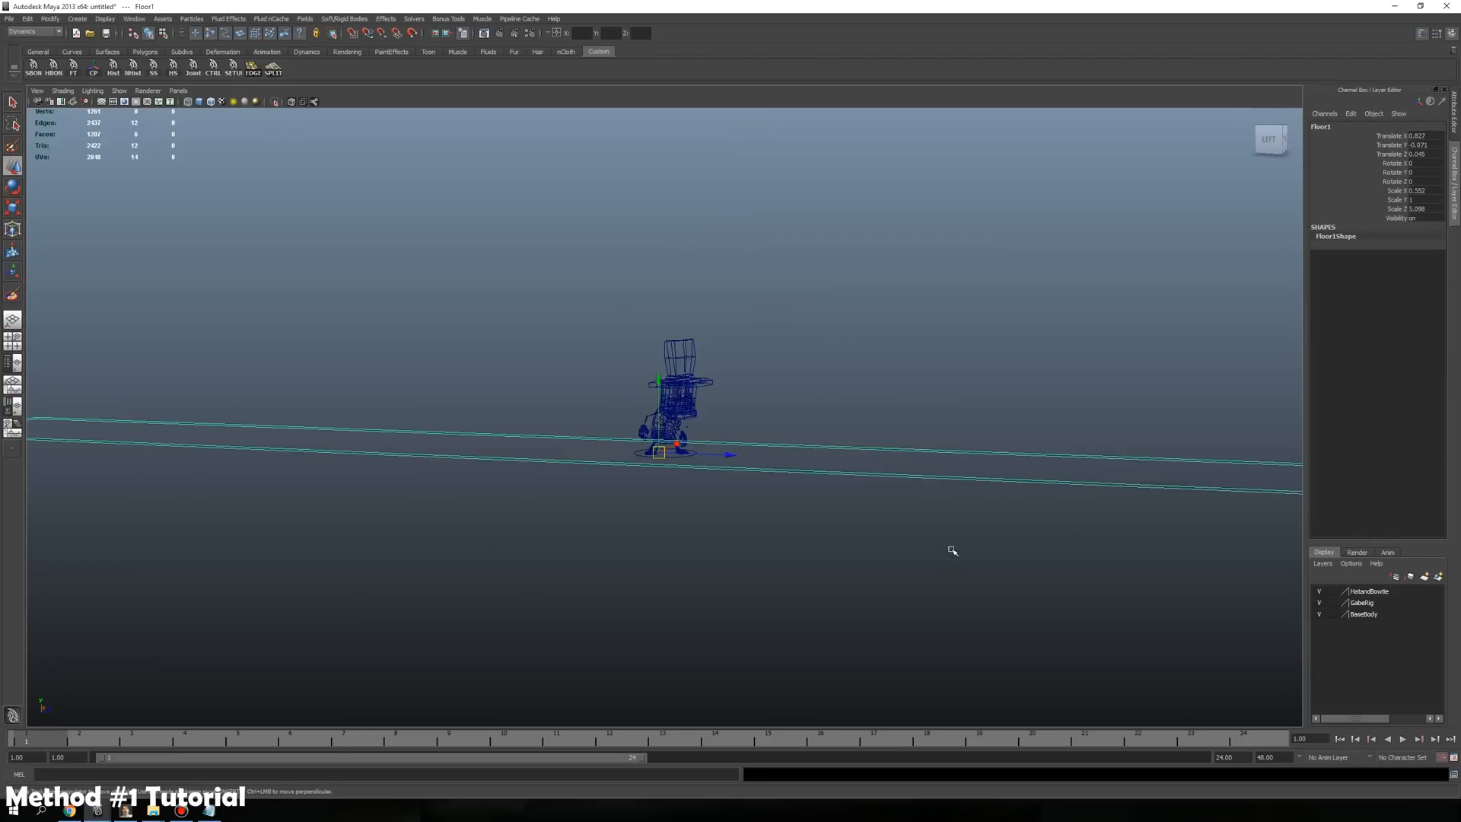
key("5")
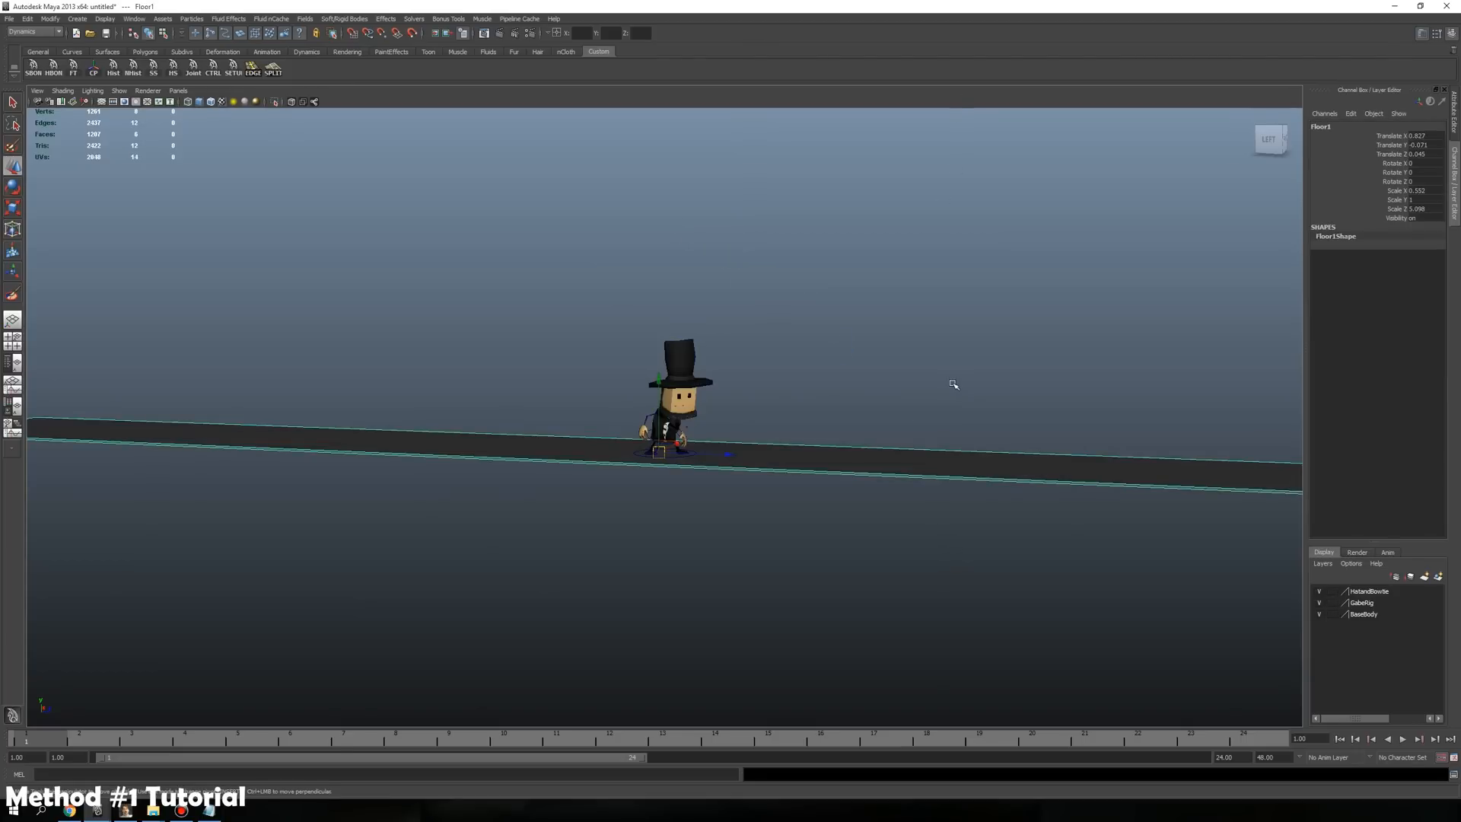
key("Delete")
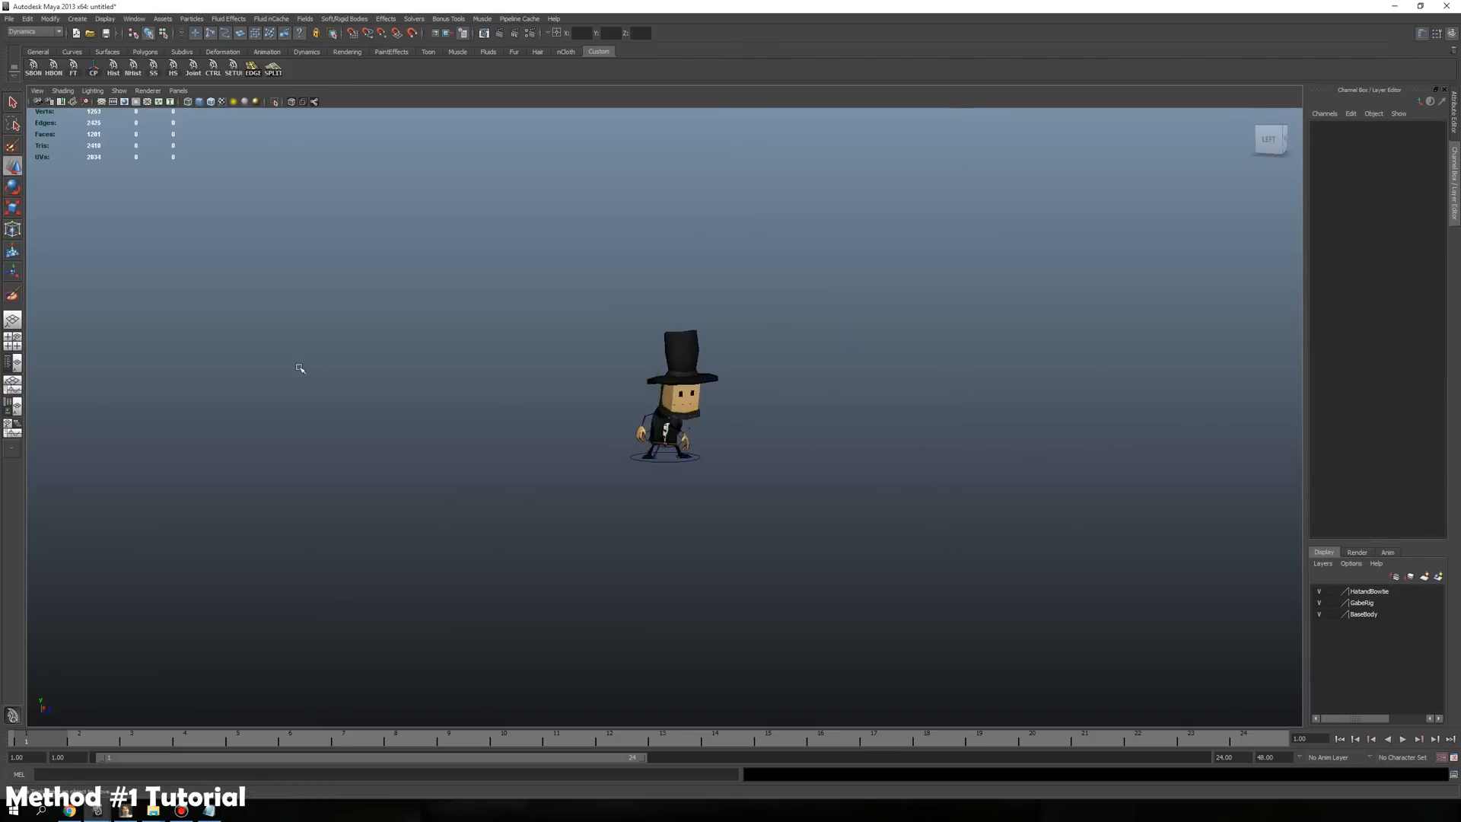
Show the Outliner beside the view, and inspect gabe_move and Gabe_body with the character framed
left_click(17, 365)
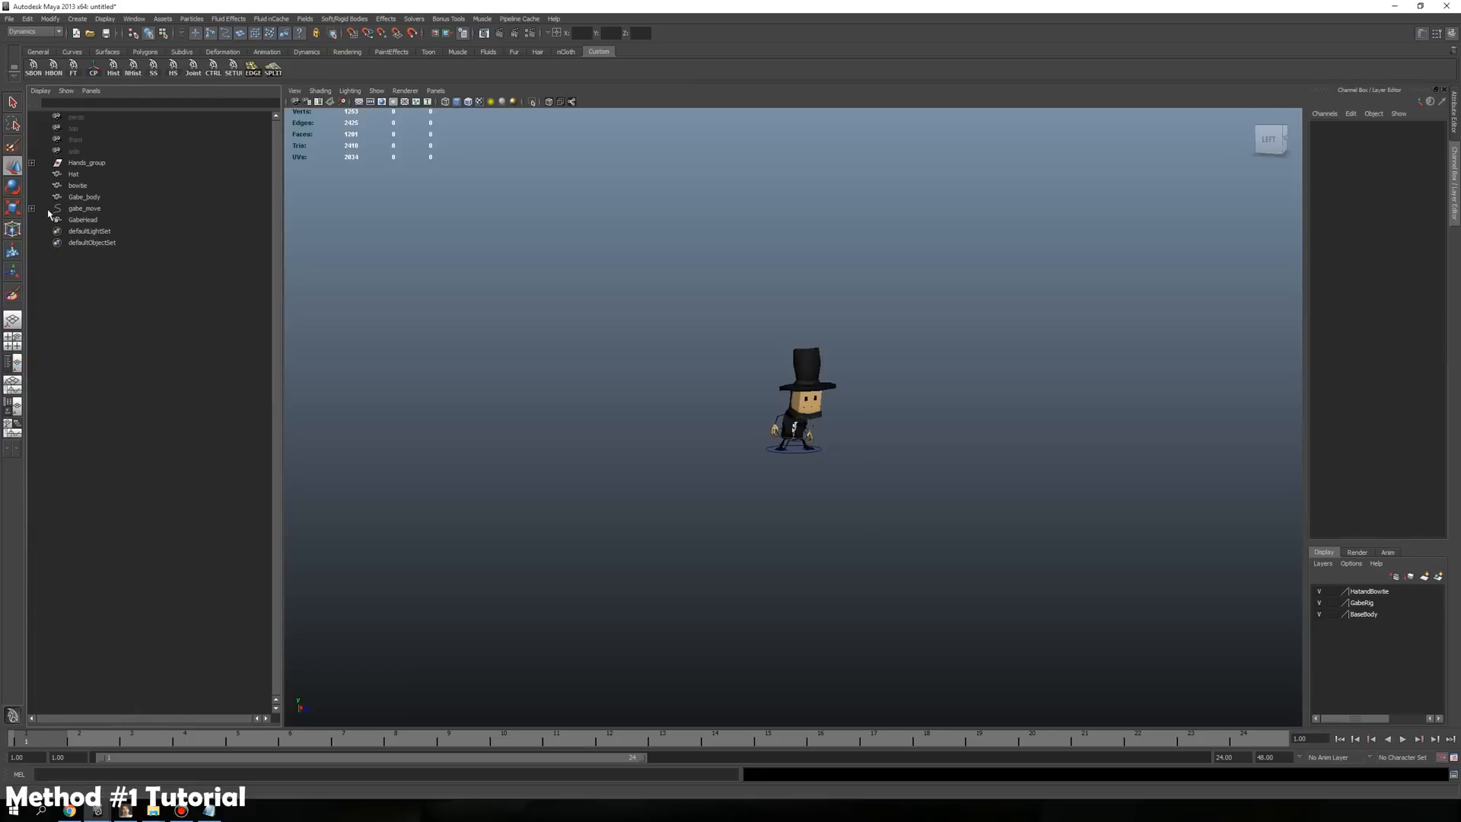
left_click(83, 208)
key("f")
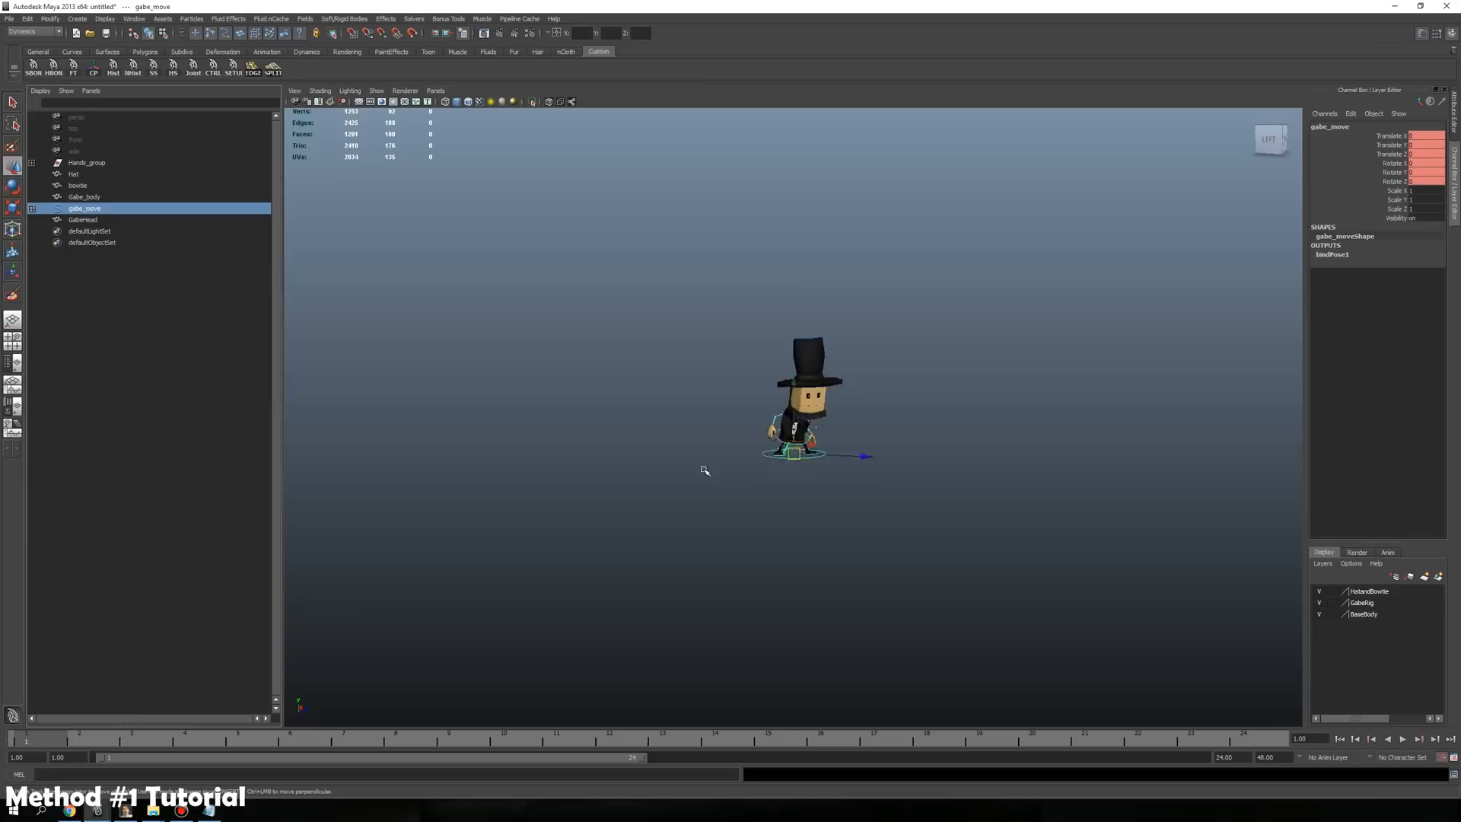
left_click(105, 199)
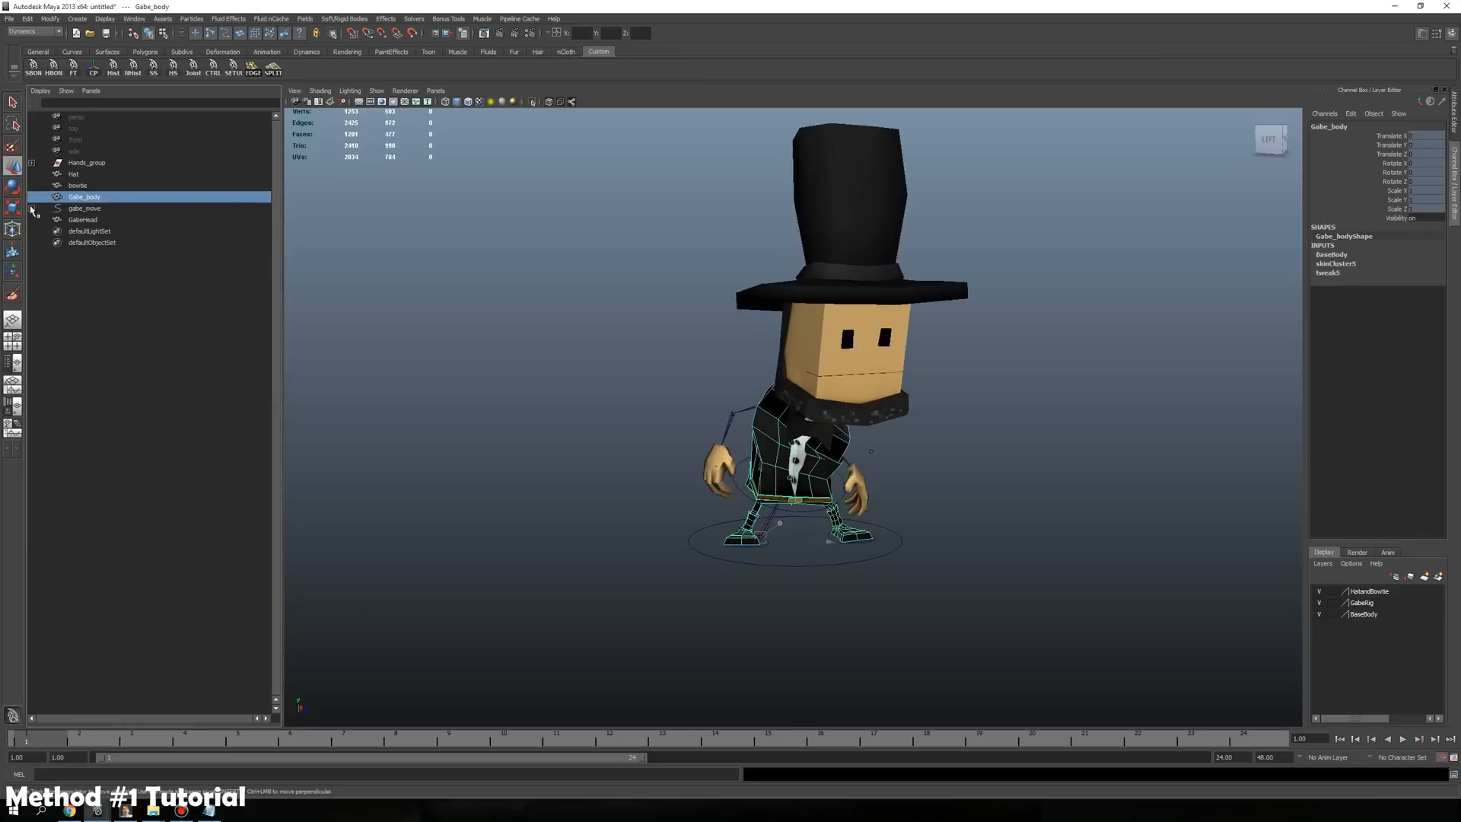
Move ground_root out of the gabe_move hierarchy to the top level, and delete gabe_move with its remaining controls
left_click(32, 207)
left_click(103, 254)
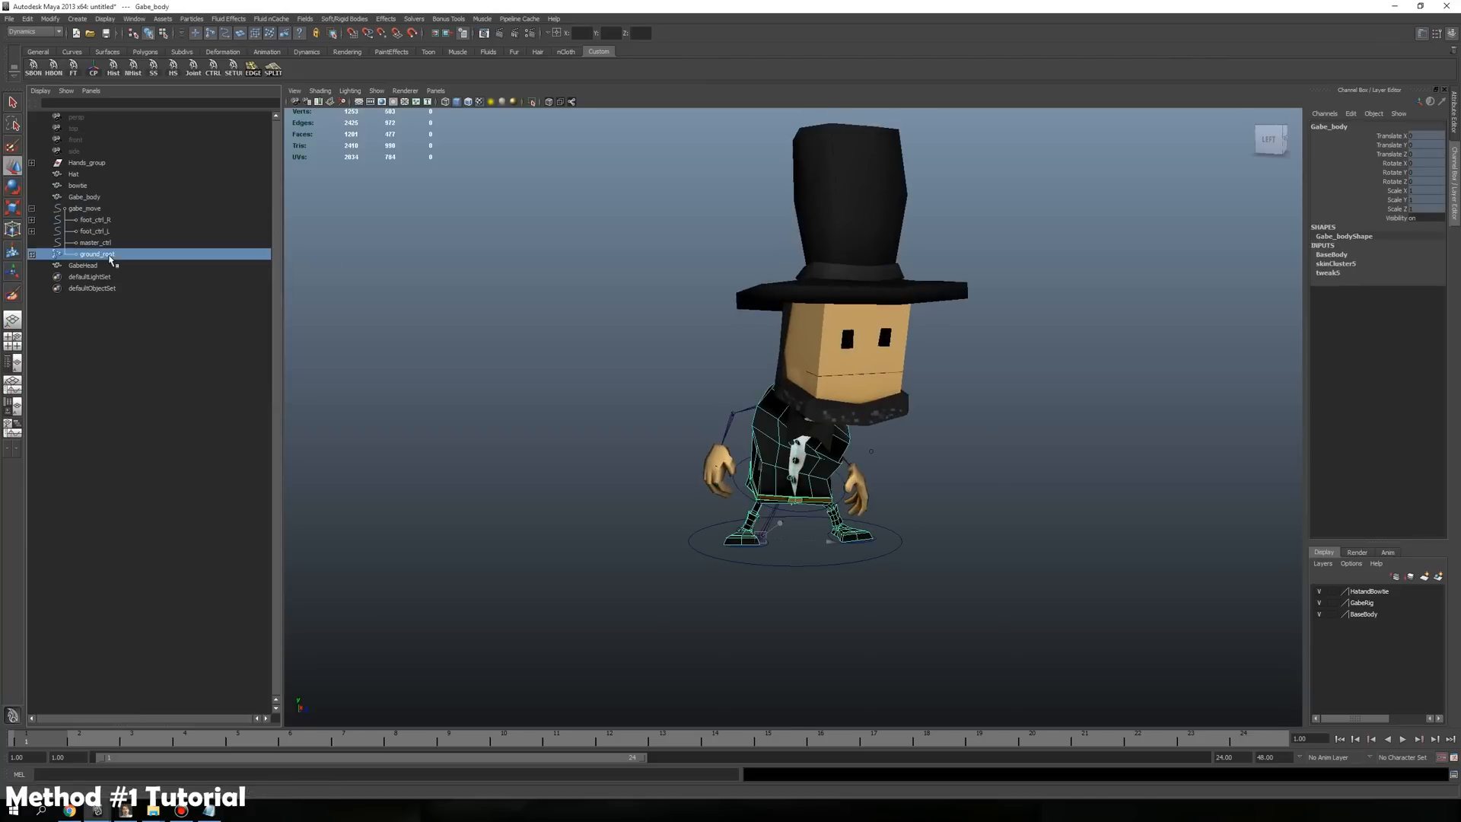
left_click(101, 245)
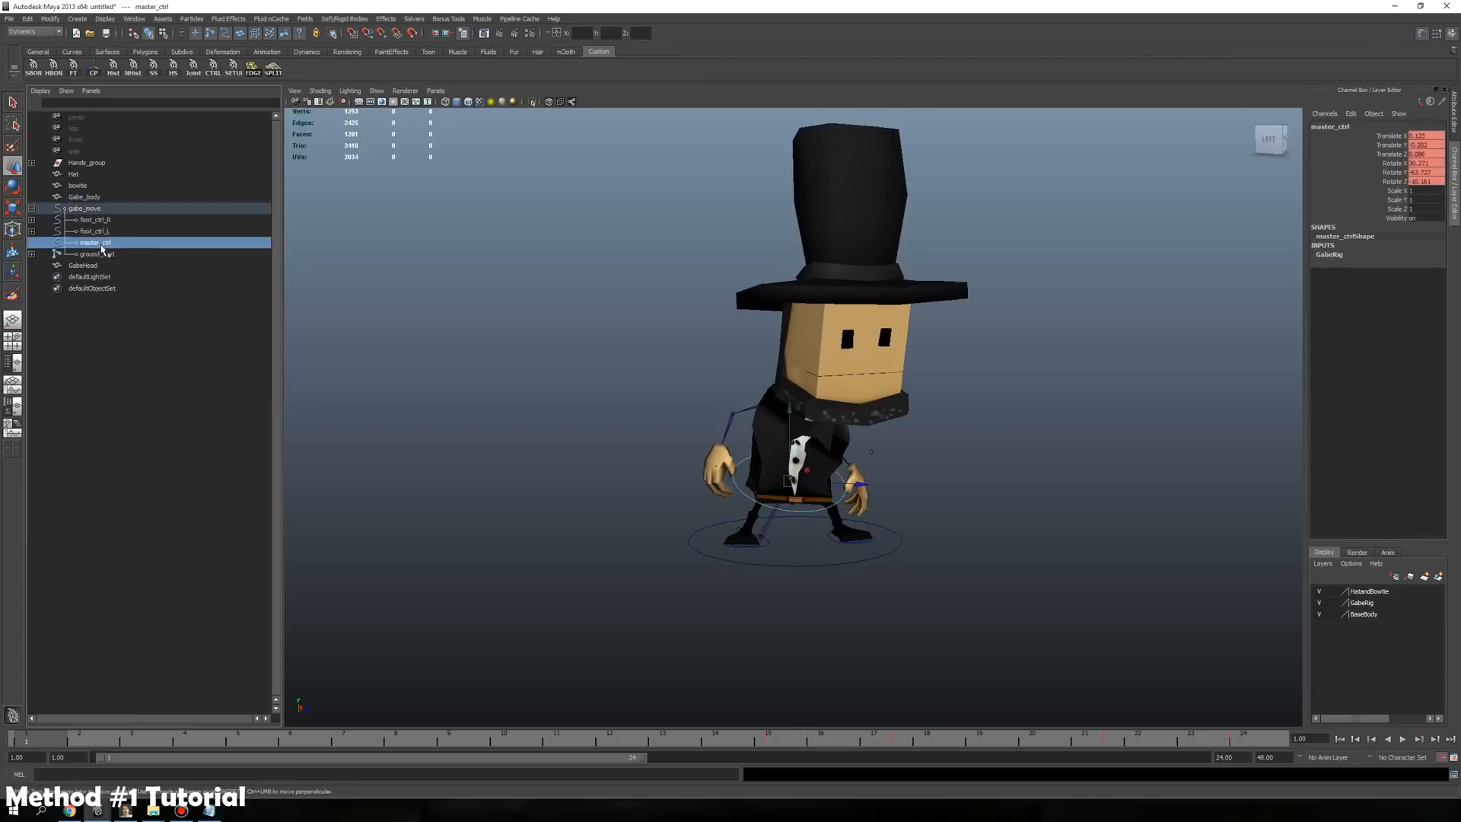
left_click(107, 255)
middle_click_drag(107, 255, 104, 184)
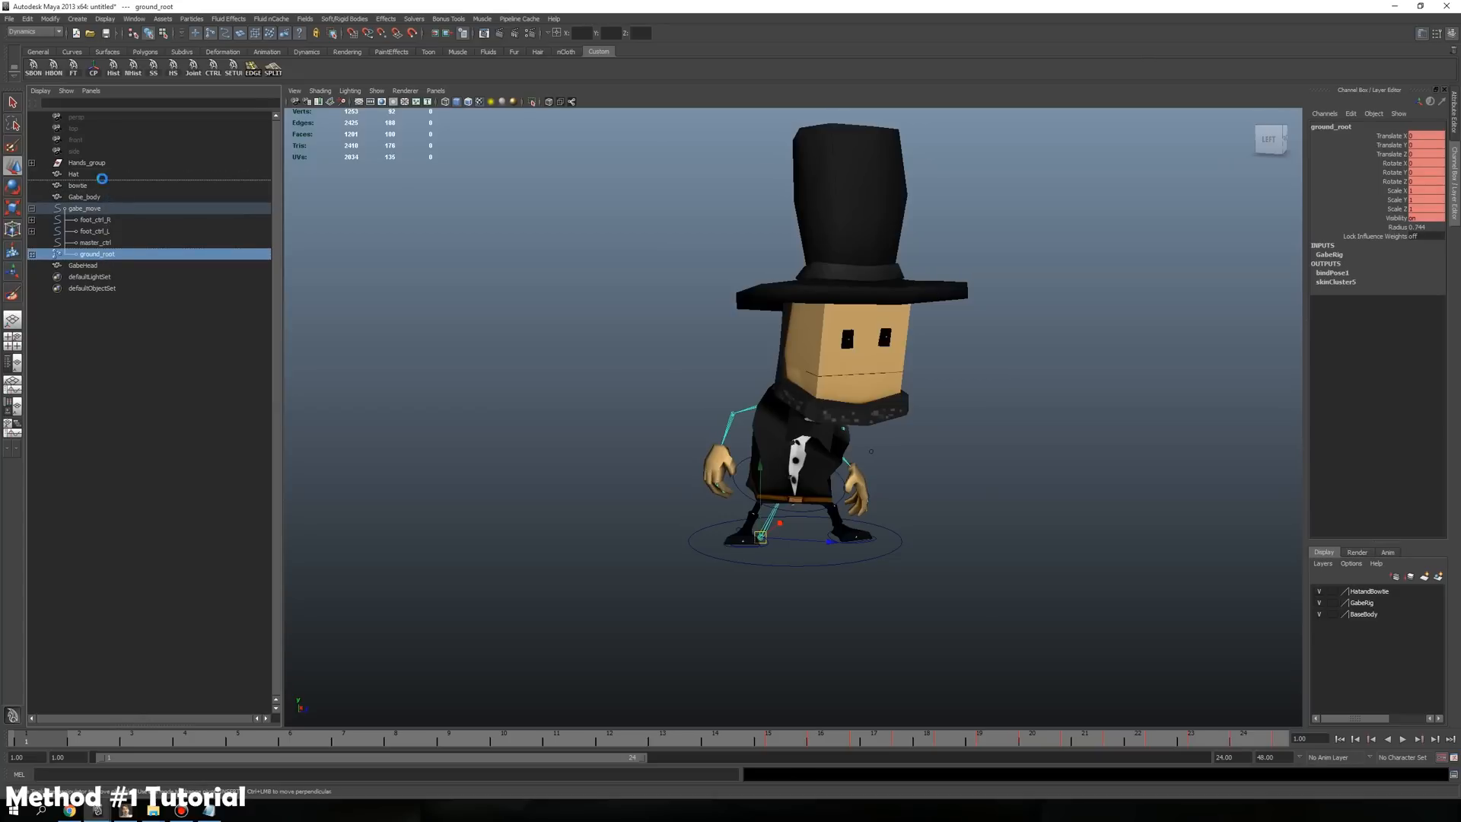
left_click(94, 221)
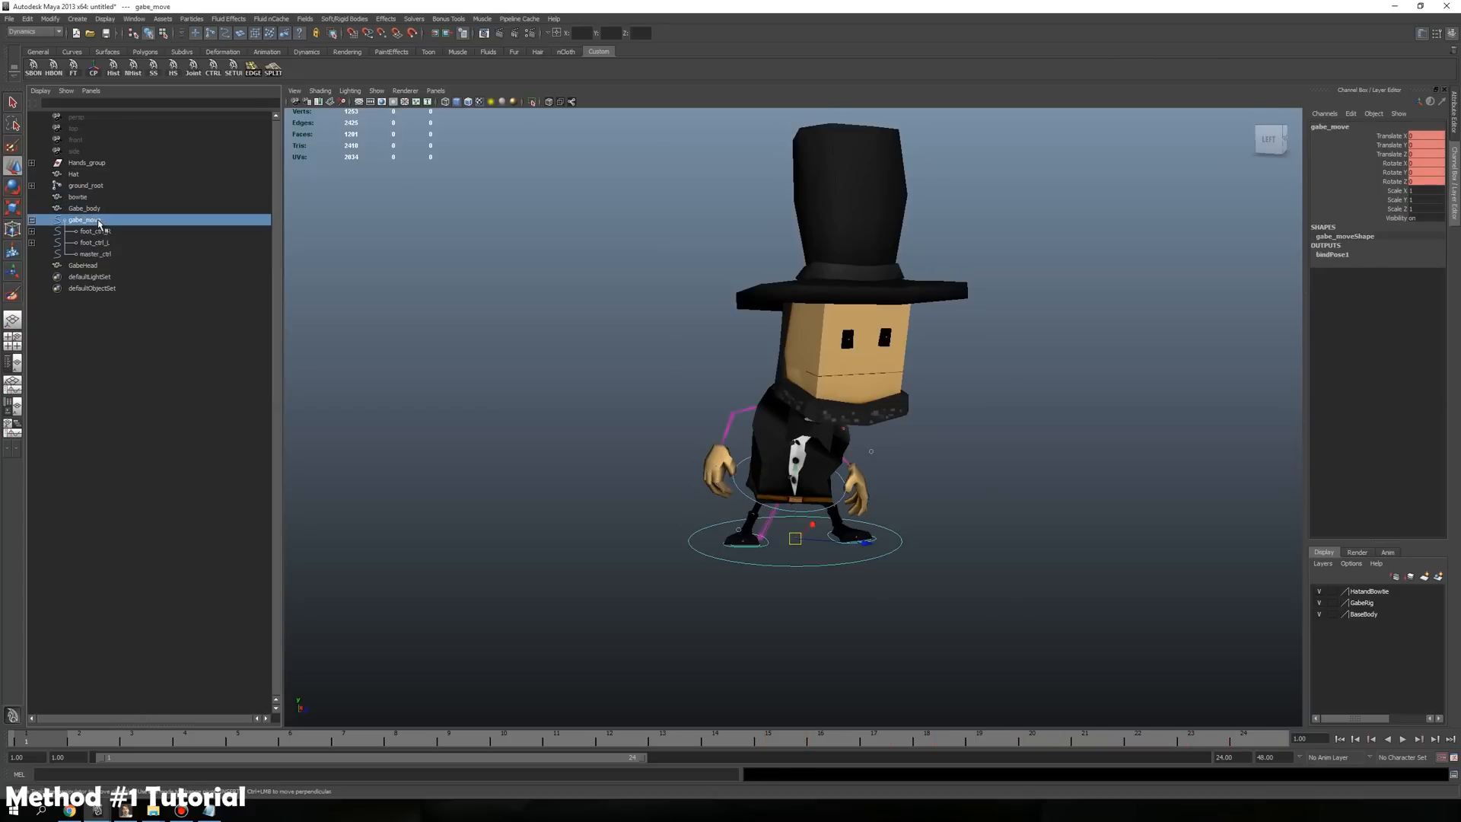
key("Delete")
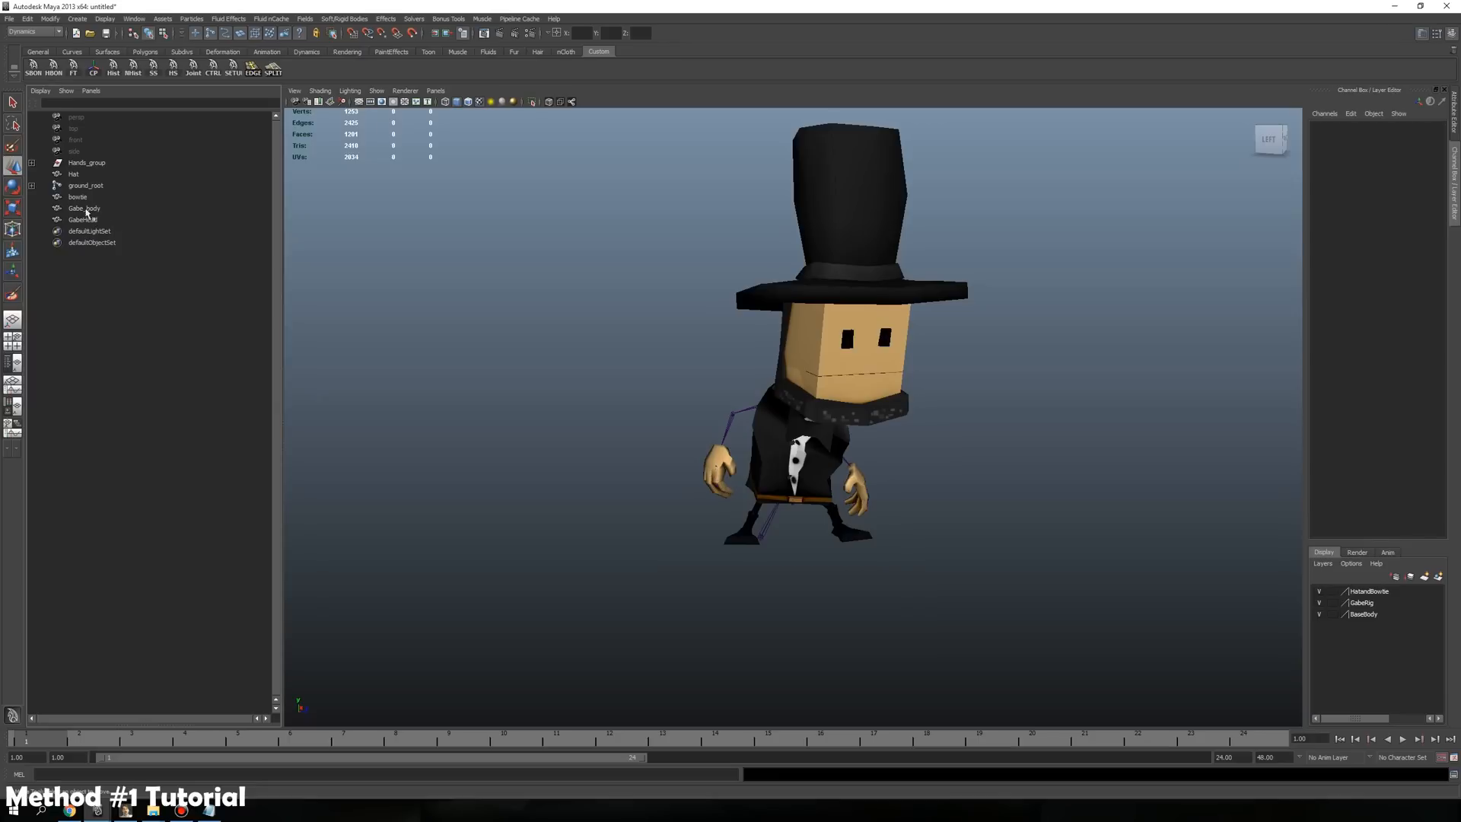
Check the remaining hat, bowtie, head and body meshes and the ground_root joint by selecting them one after another
left_click(77, 174)
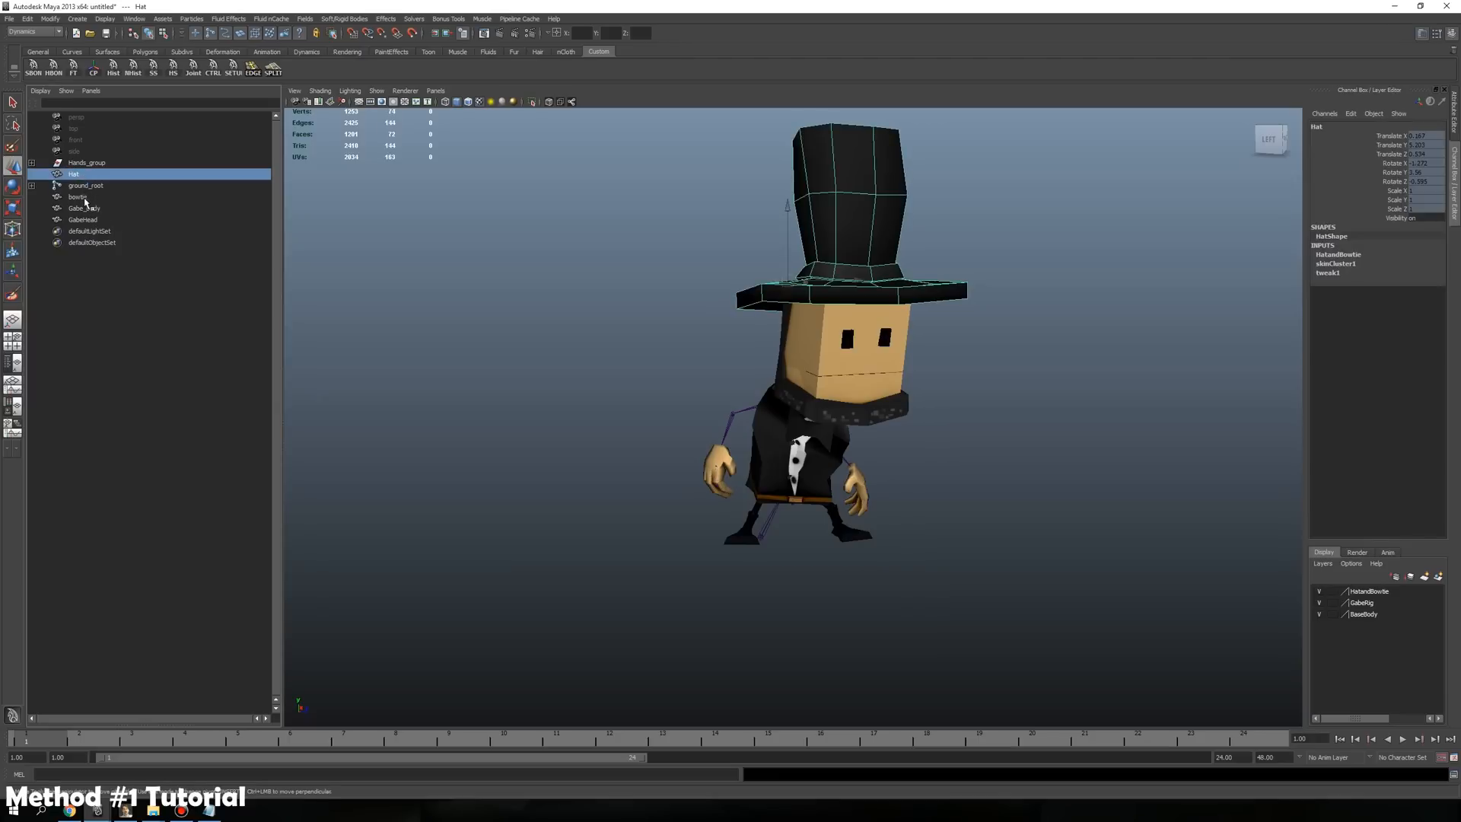
left_click(85, 198)
left_click(83, 215)
left_click(82, 210)
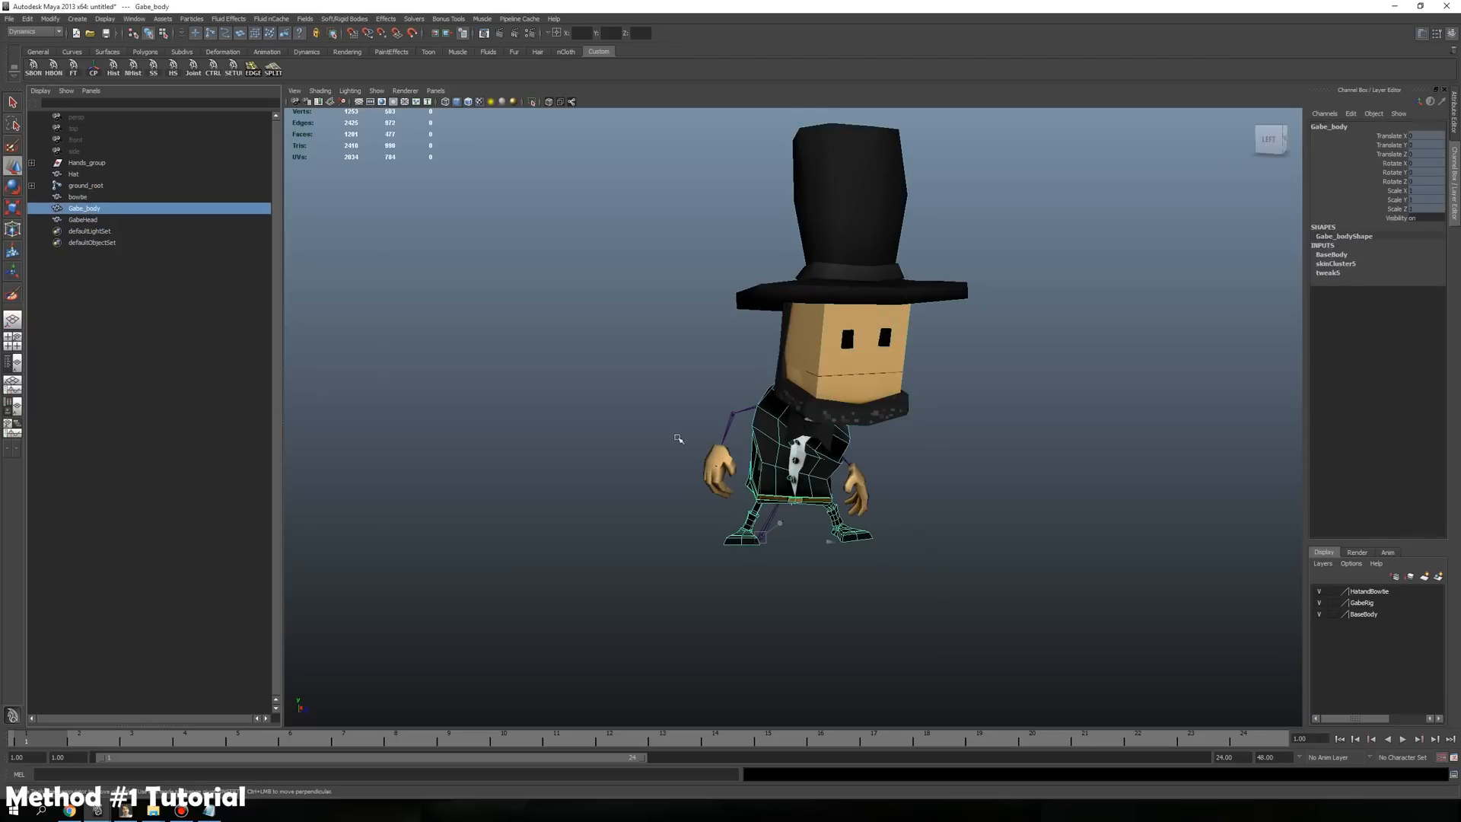
left_click(104, 195)
left_click(102, 186)
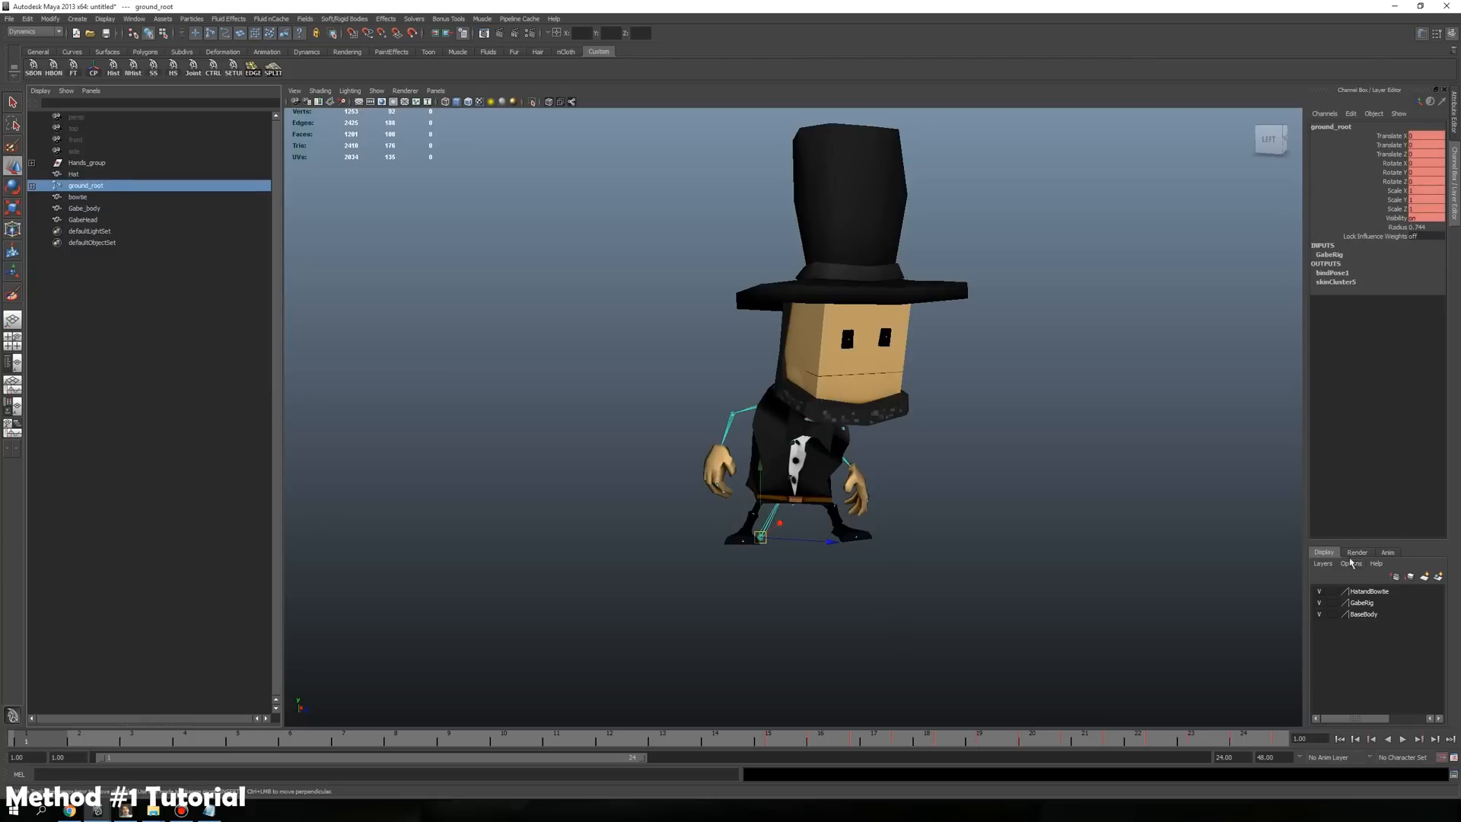
Delete the unused display layers
left_click(1326, 565)
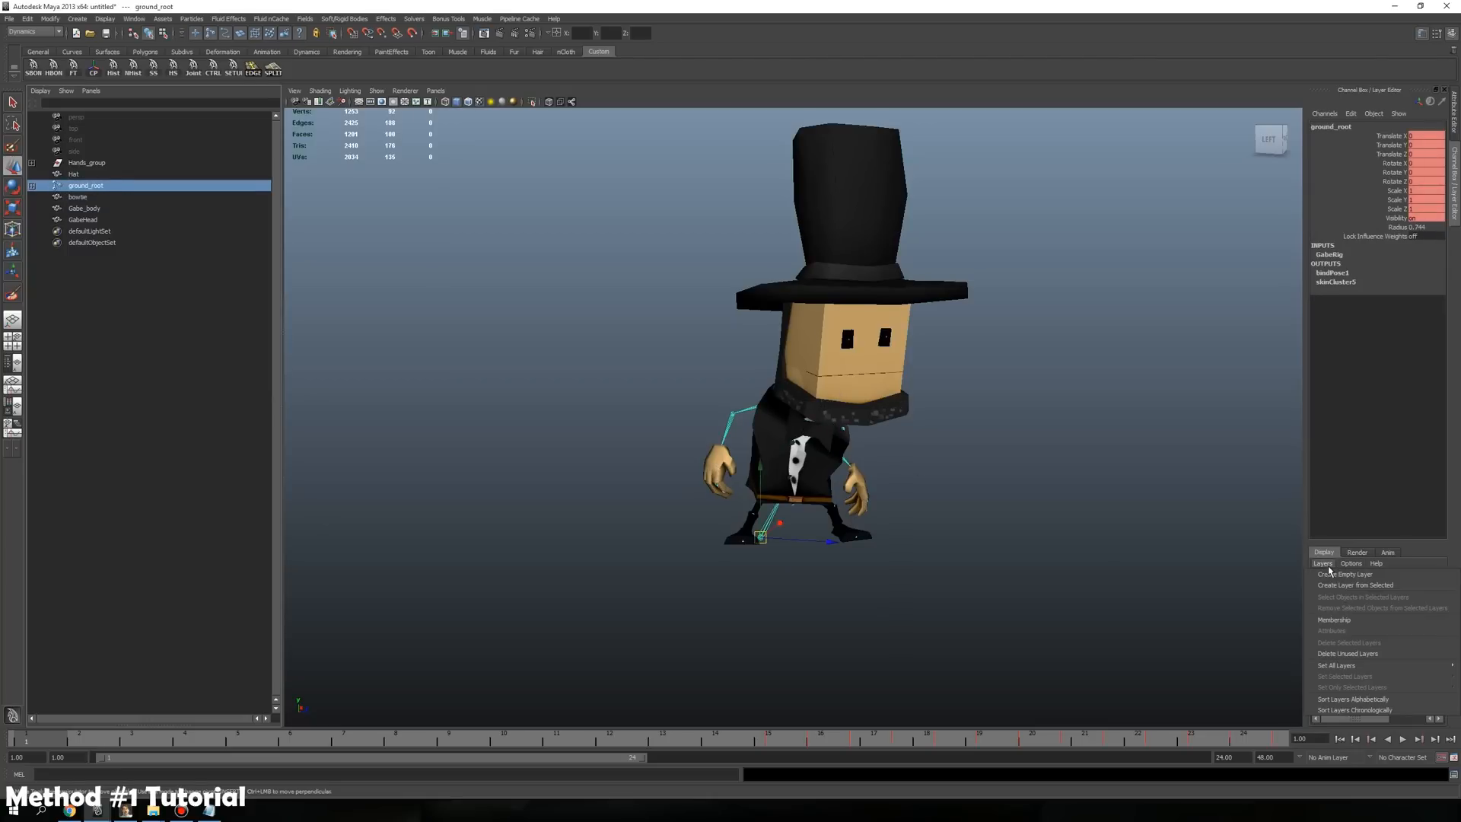
left_click(1348, 654)
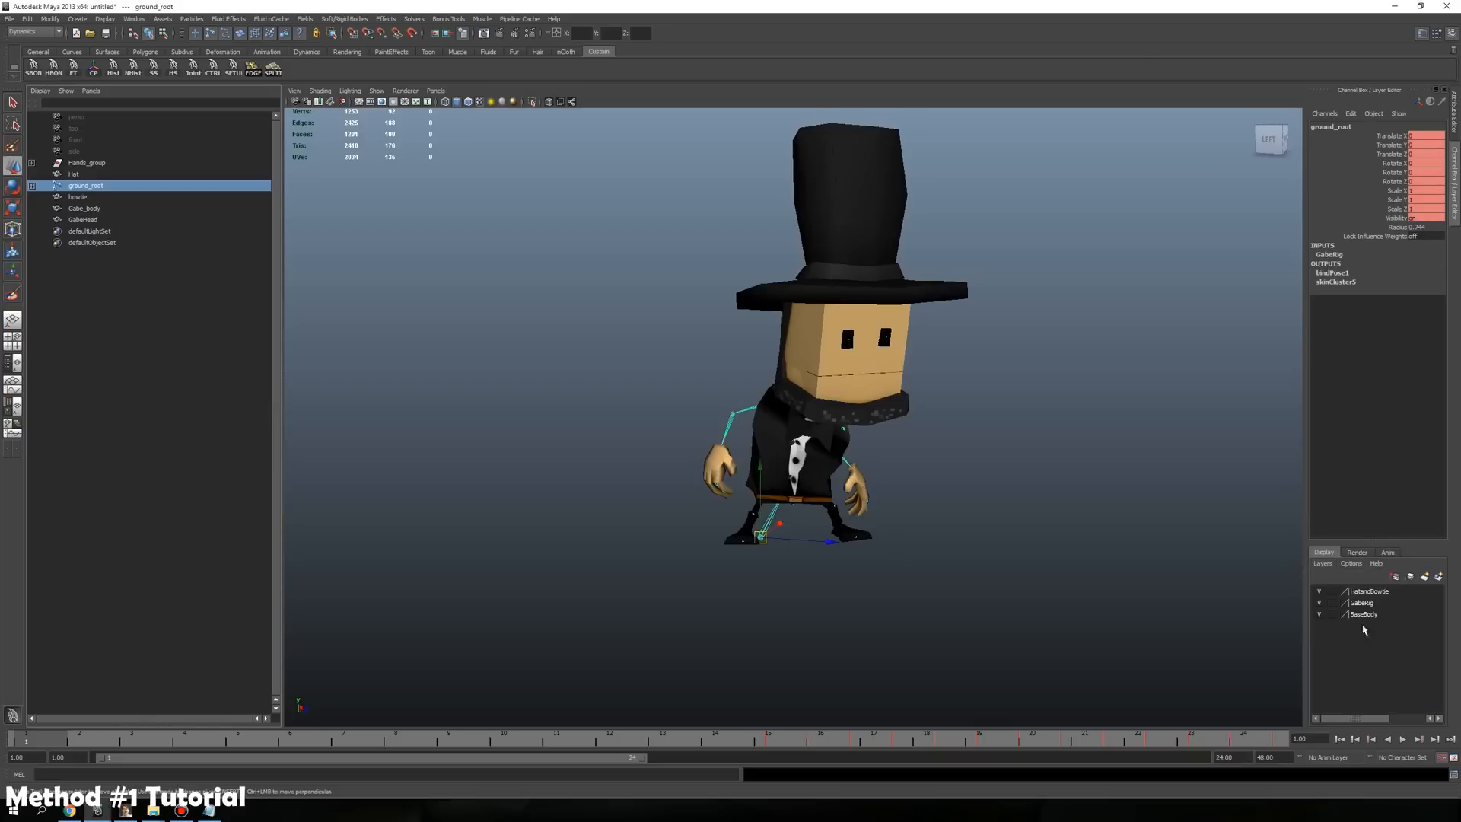
Play back the imported animation, and extend the playback range to end at frame 47
scroll(1070, 378, "down", 1)
scroll(1070, 379, "up", 1)
scroll(983, 335, "down", 1)
middle_click_drag(980, 336, 966, 388, "alt")
scroll(966, 388, "down", 1)
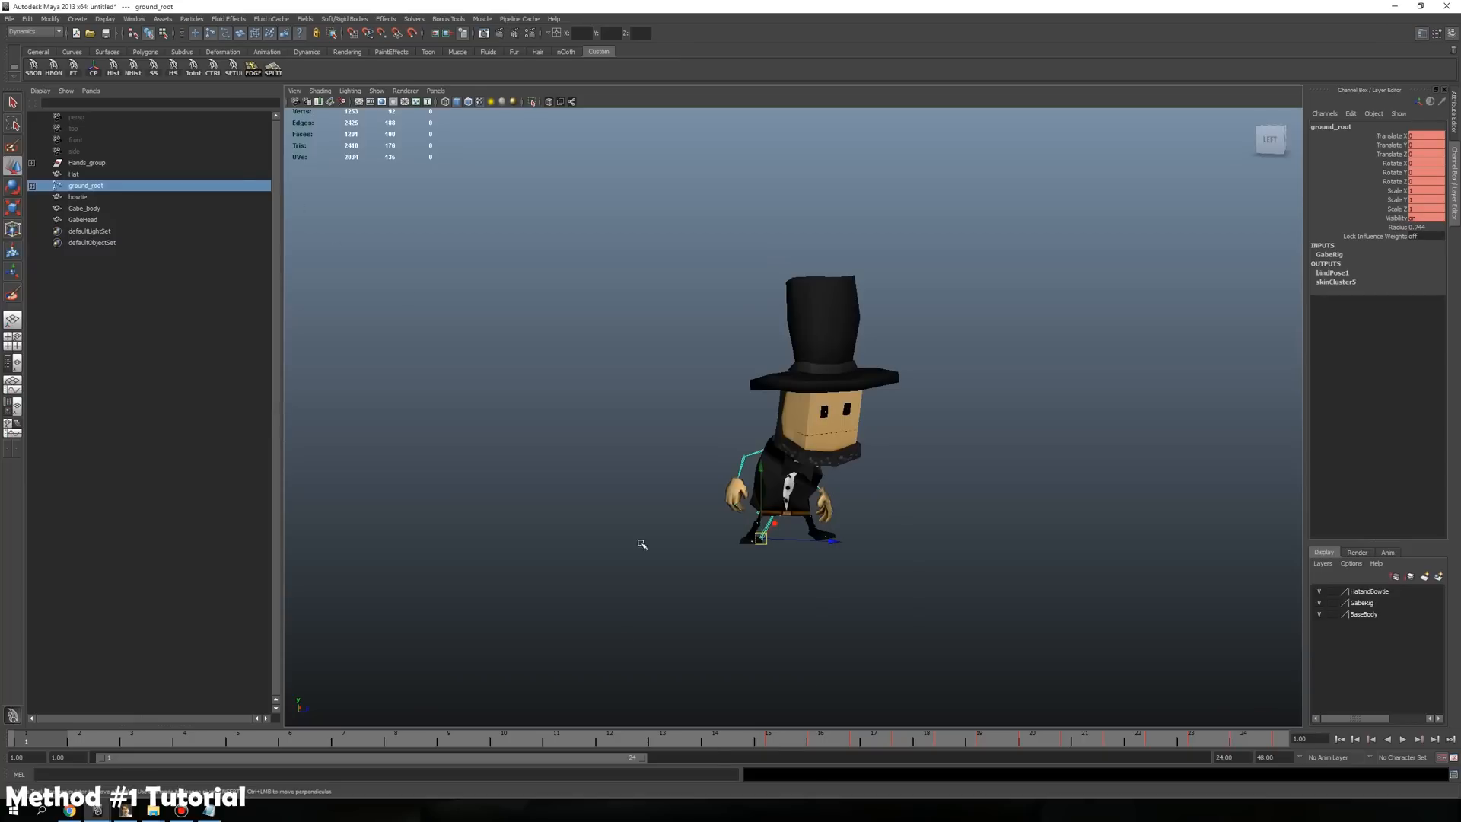
key("alt+v")
key("alt+v")
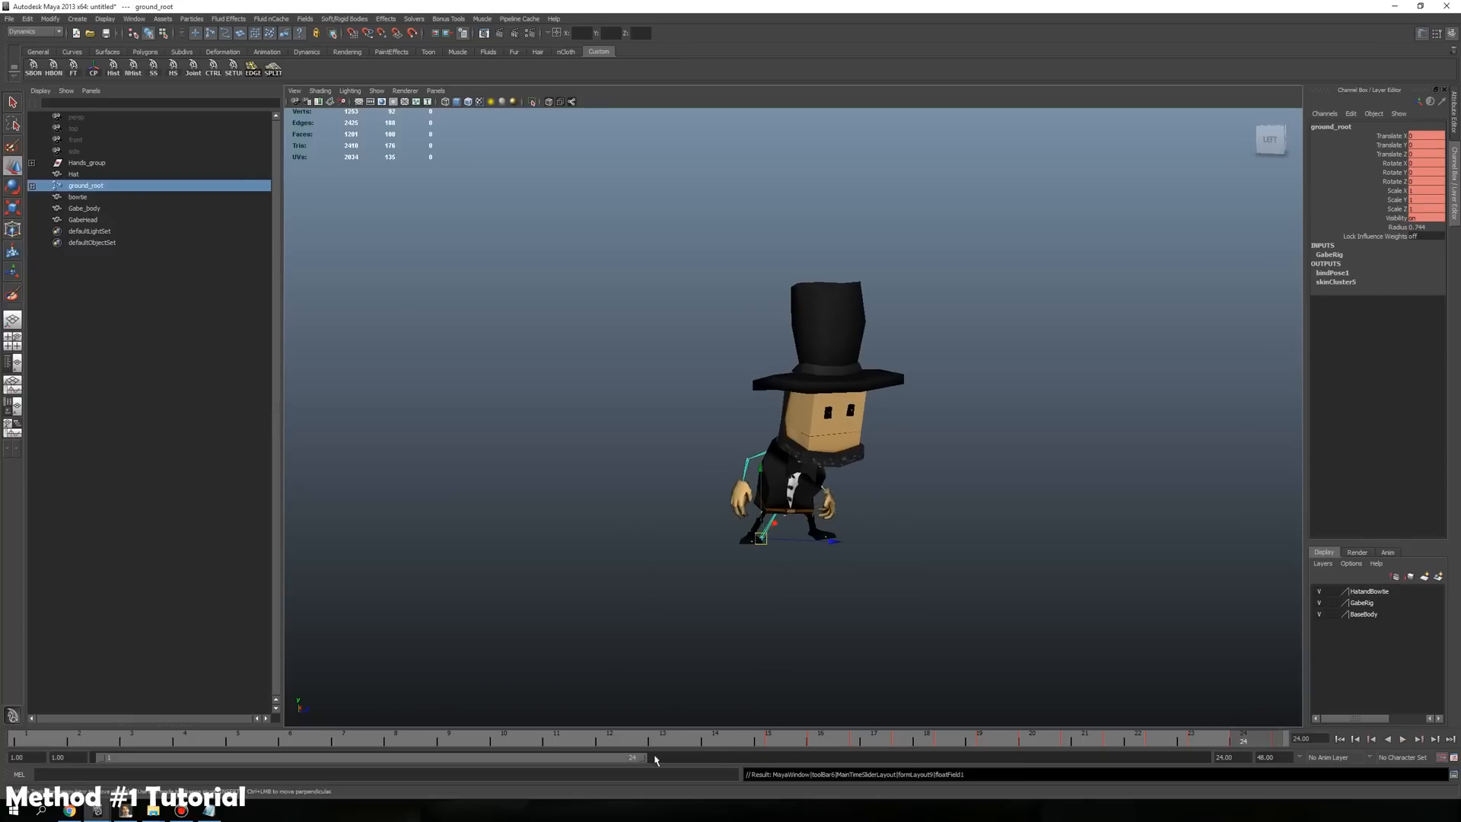
key("alt+v")
left_click_drag(643, 765, 1178, 757)
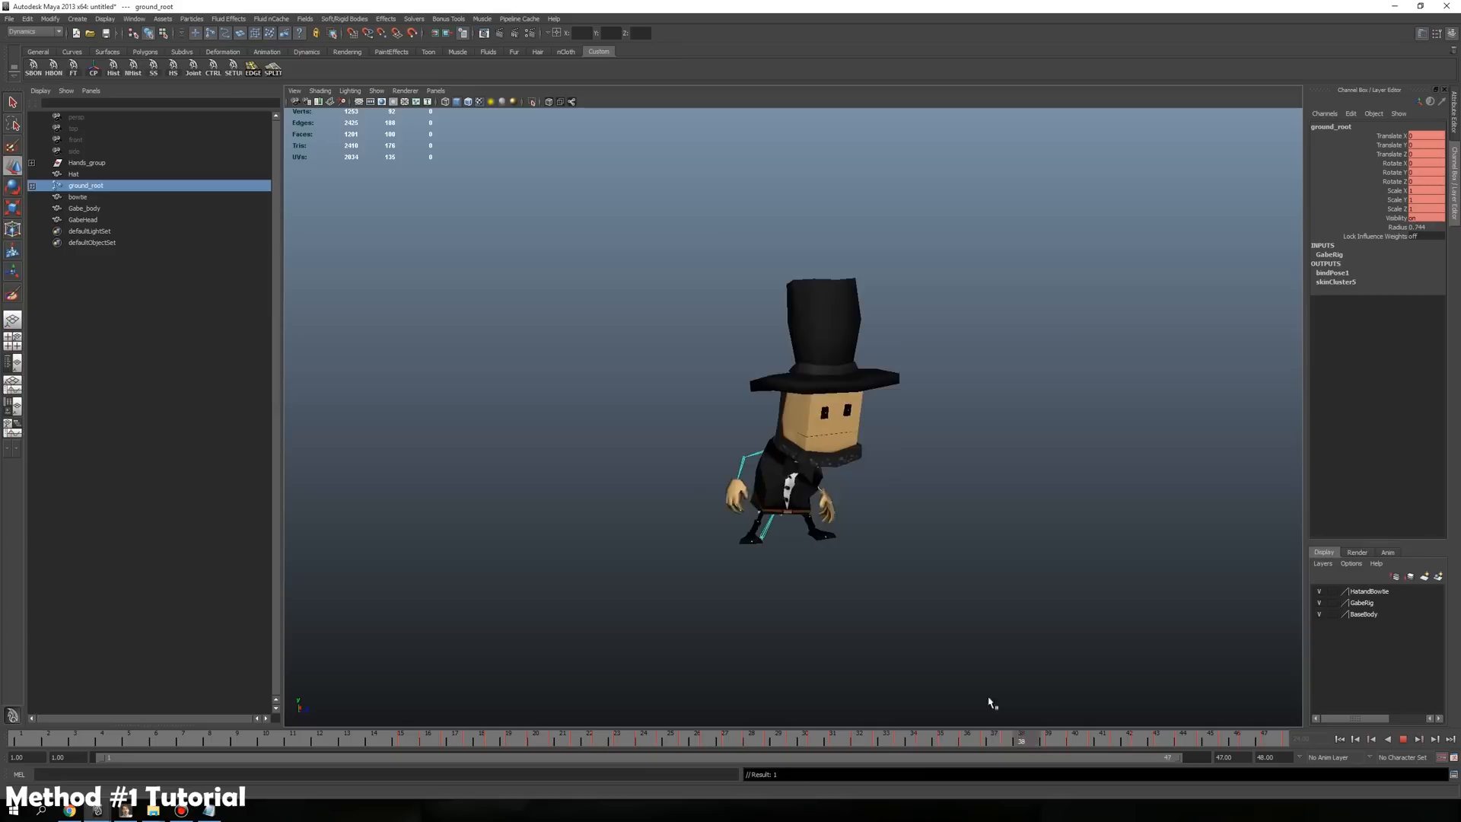
key("alt+v")
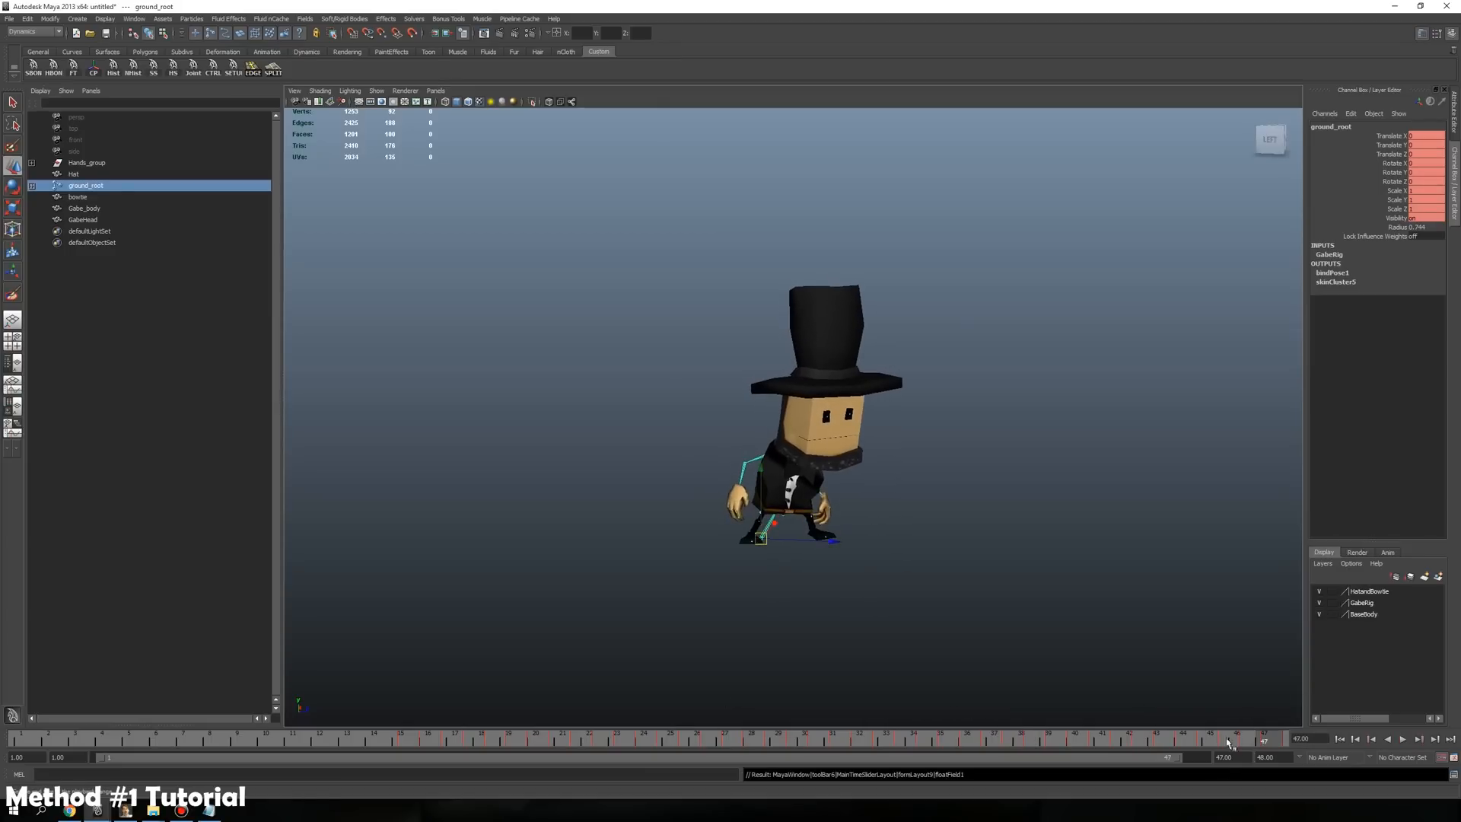
Set the working time unit to NTSC (30 fps) in the preferences and save them
left_click(134, 18)
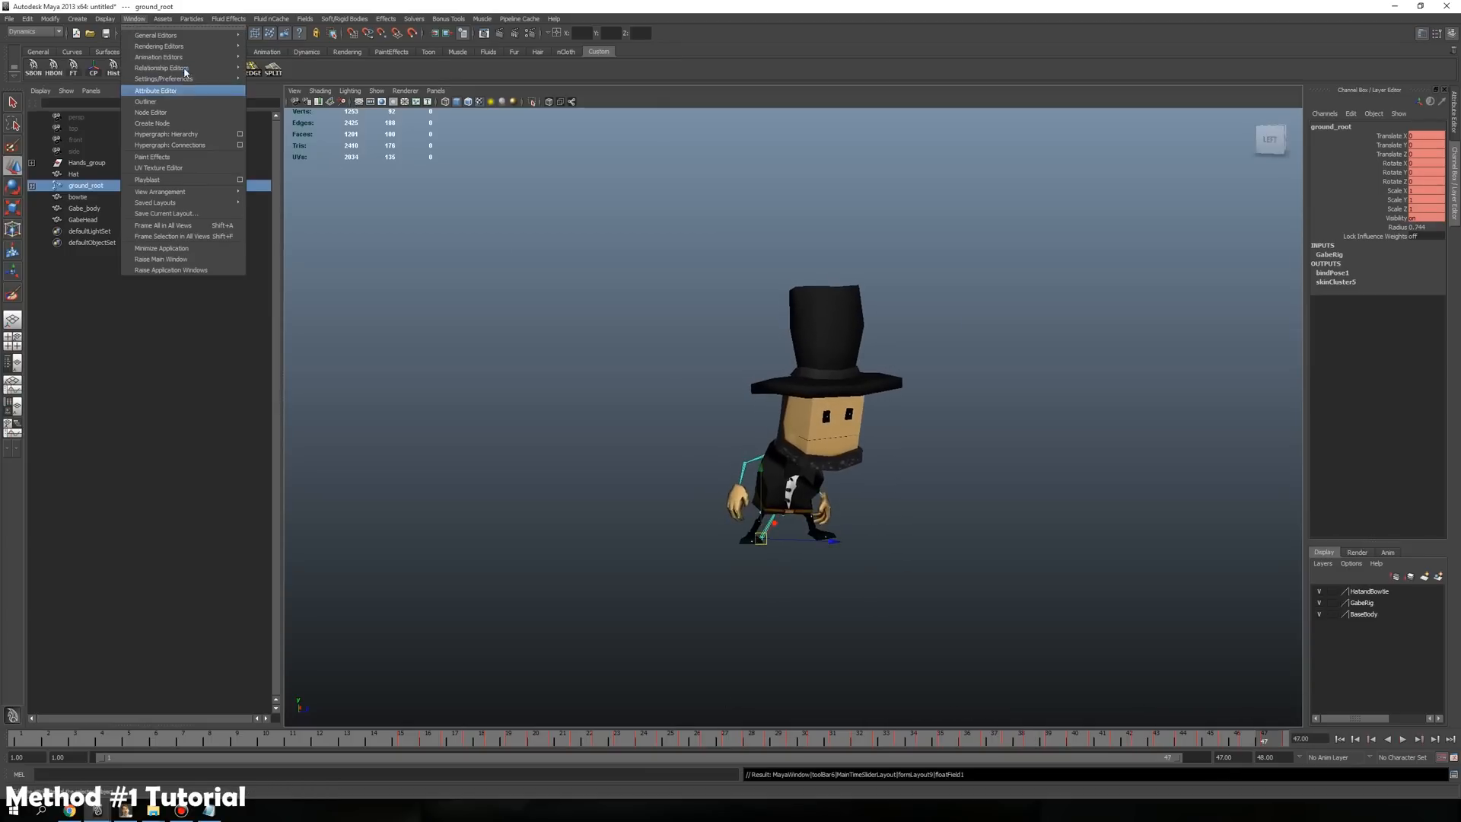
mouse_move(187, 80)
left_click(276, 84)
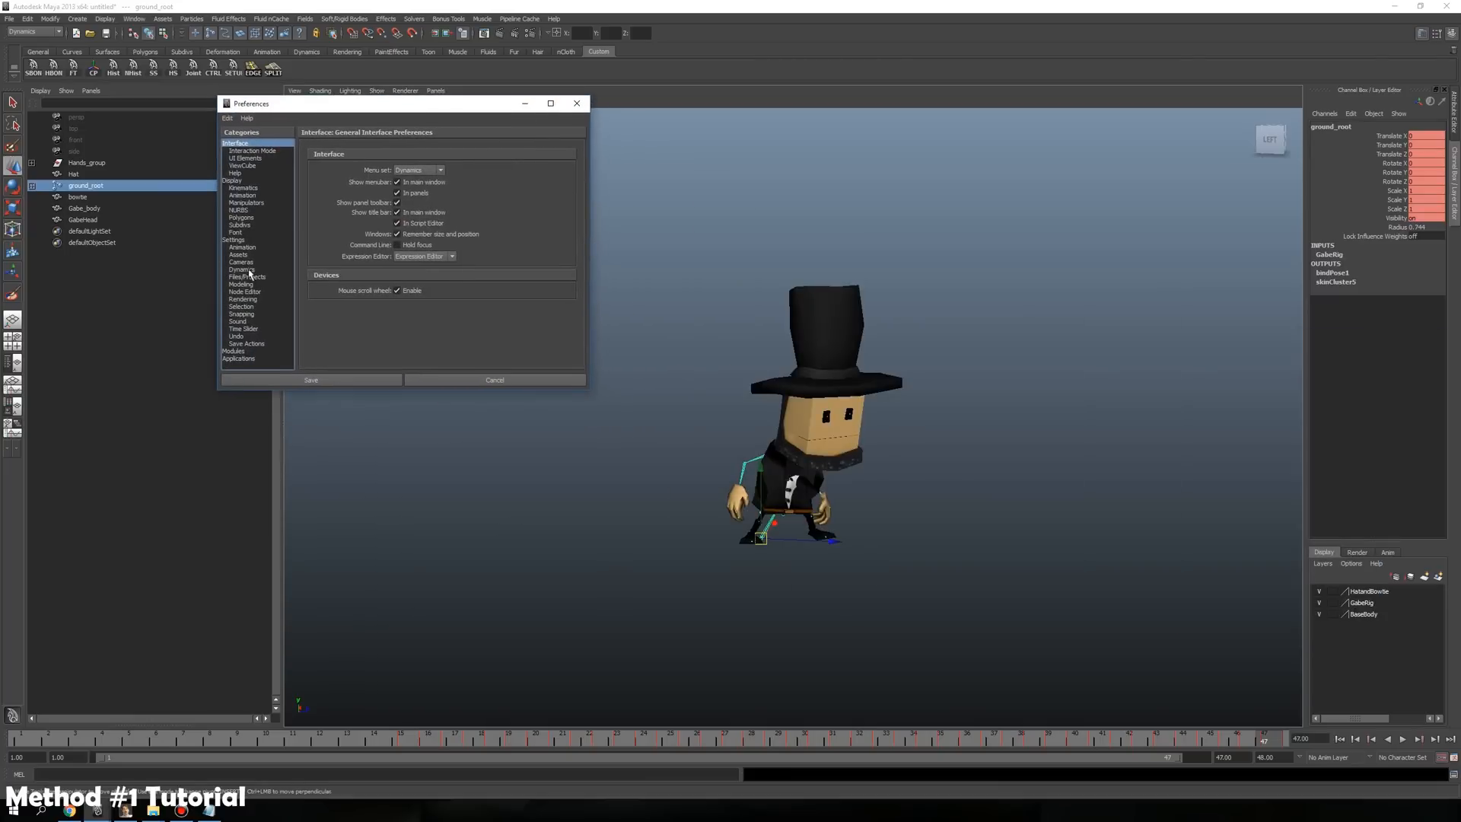
left_click(250, 240)
left_click(456, 241)
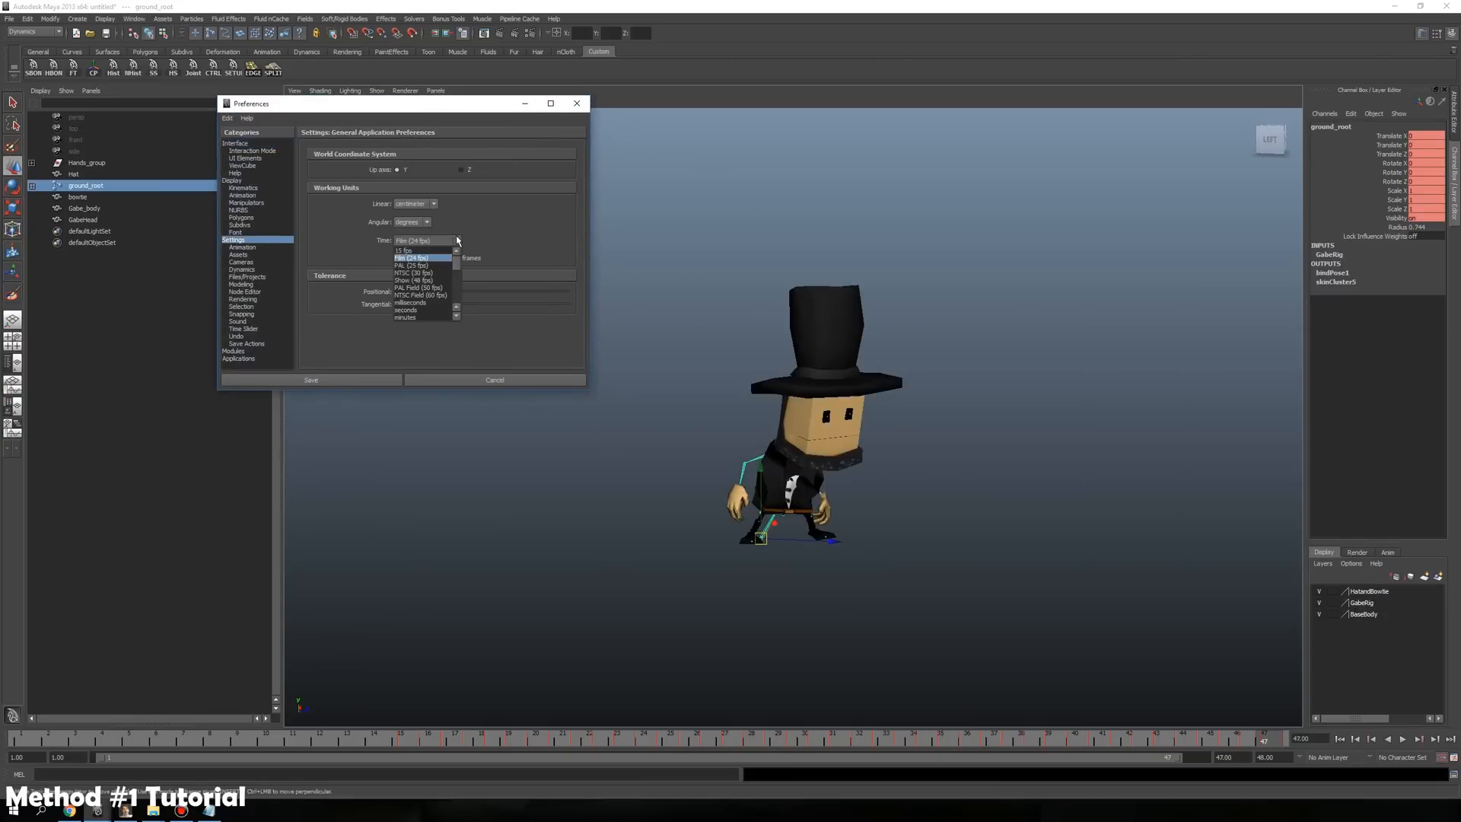
left_click(440, 273)
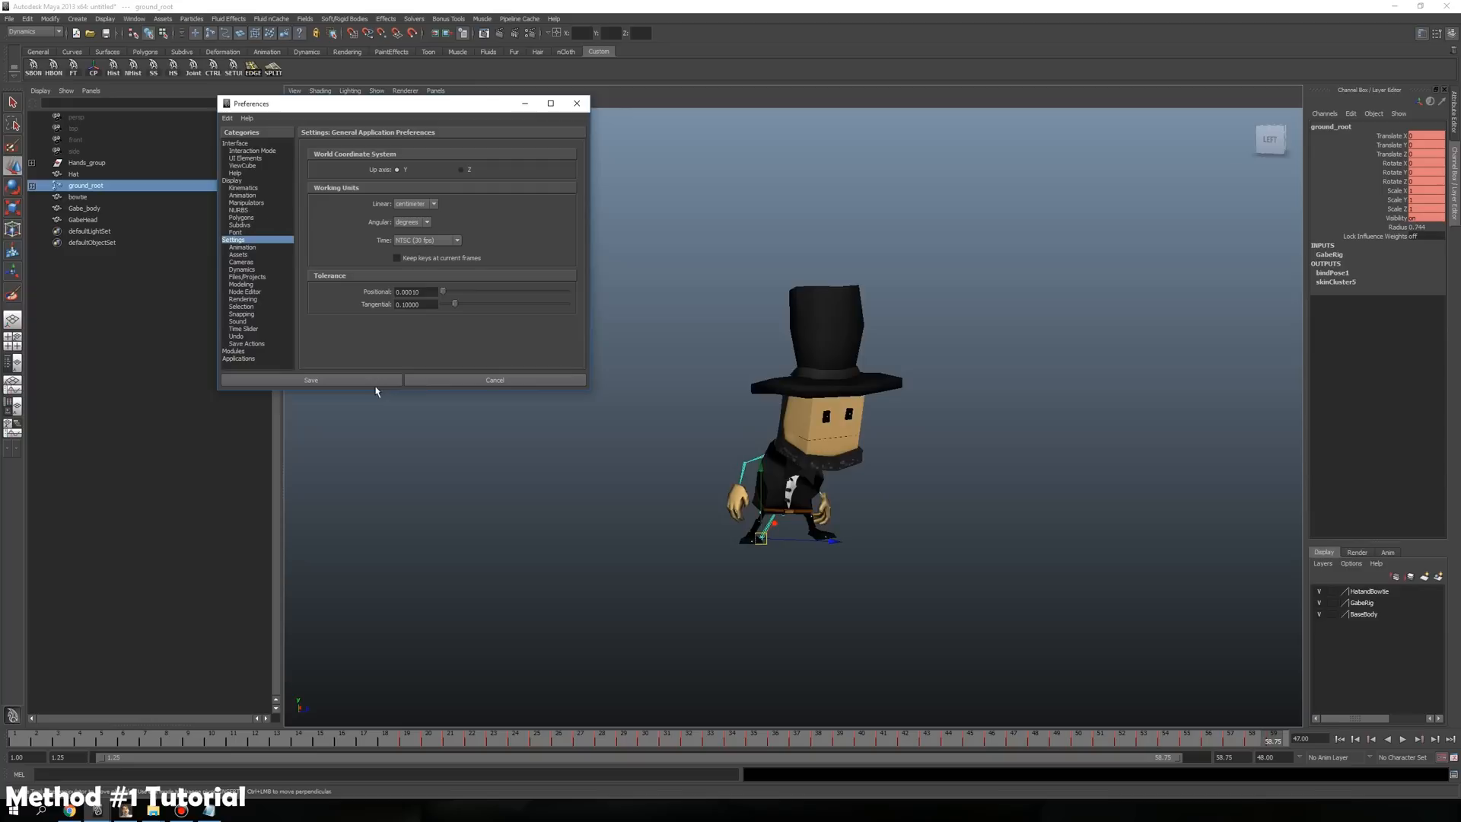
left_click(375, 379)
Set the playback range to start at frame 19 and end at frame 360
left_click(408, 738)
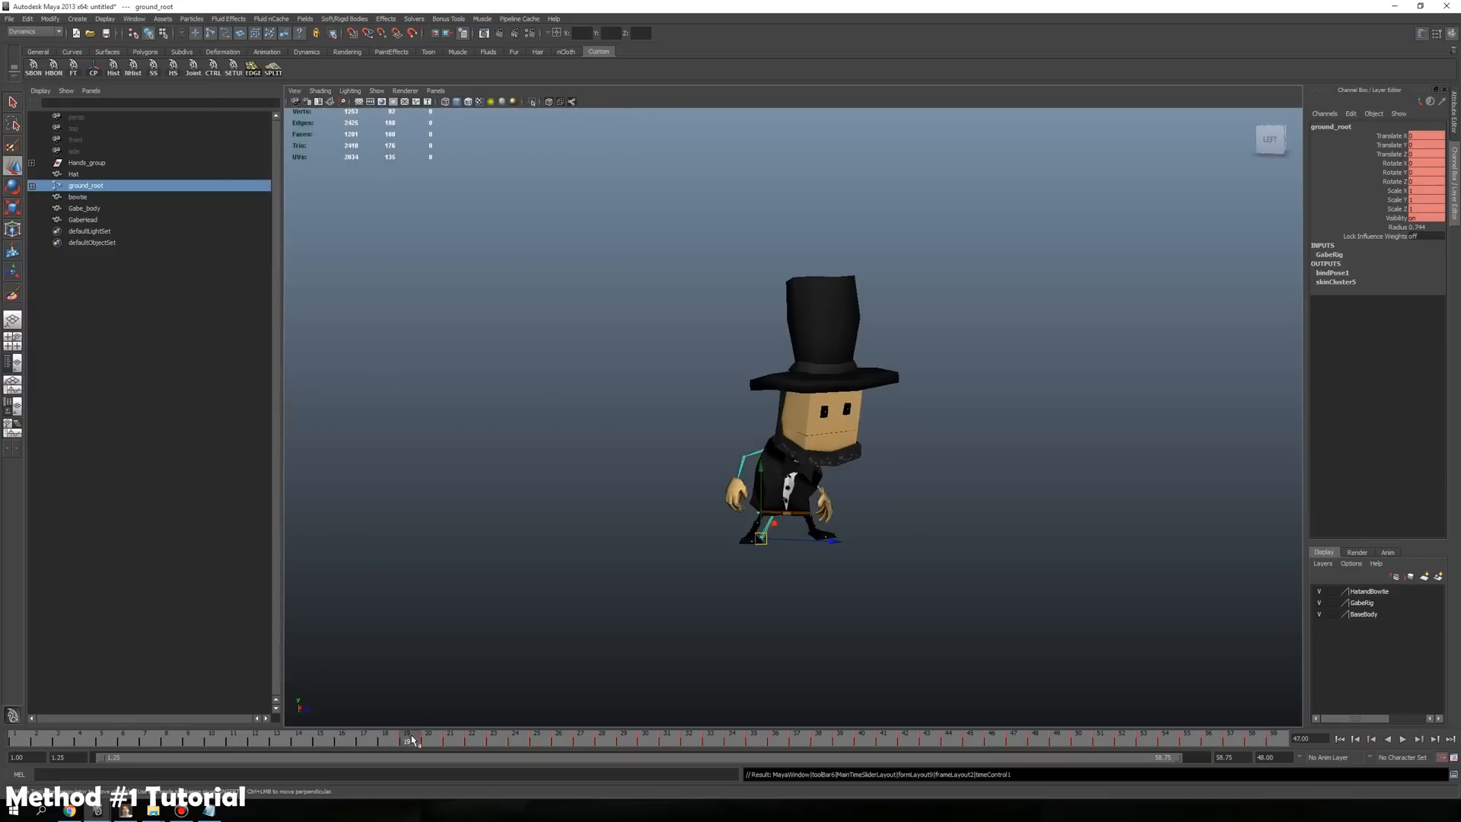
double_click(63, 757)
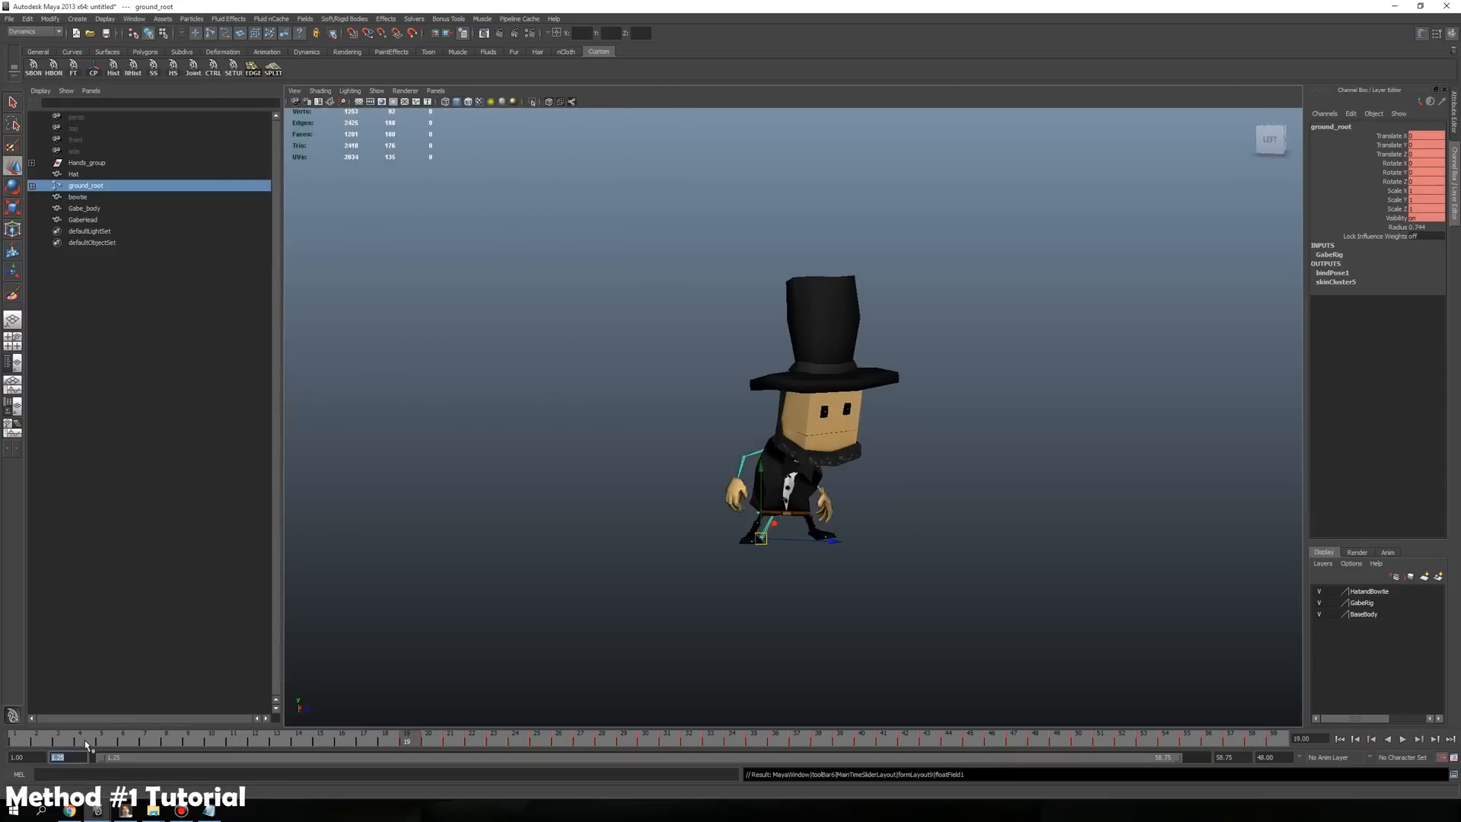
key("Return")
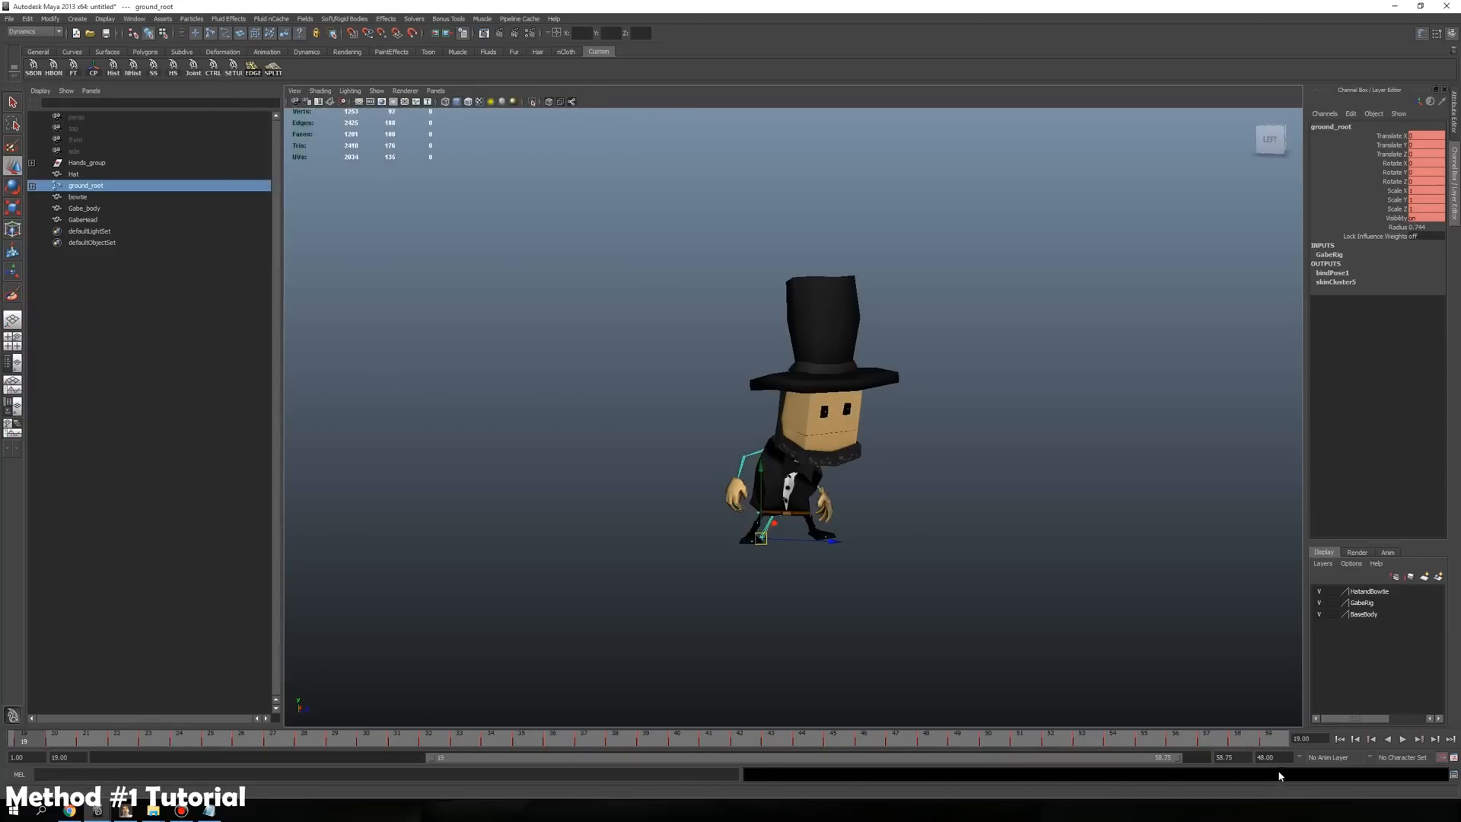
double_click(1241, 758)
type("360")
key("Return")
Play back the character's animation across the full playback range to check its timing
left_click(1279, 741)
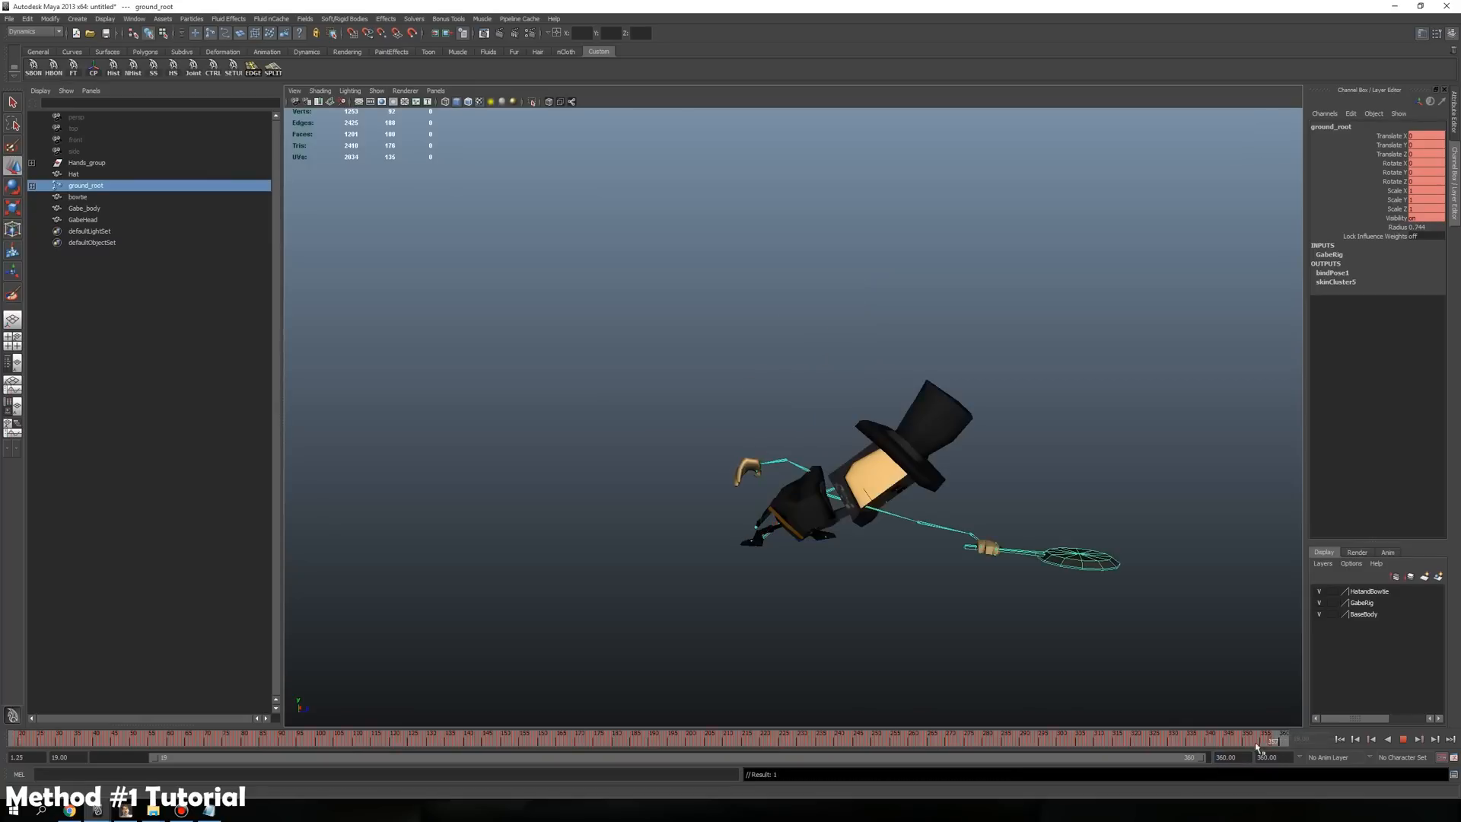
key("alt+v")
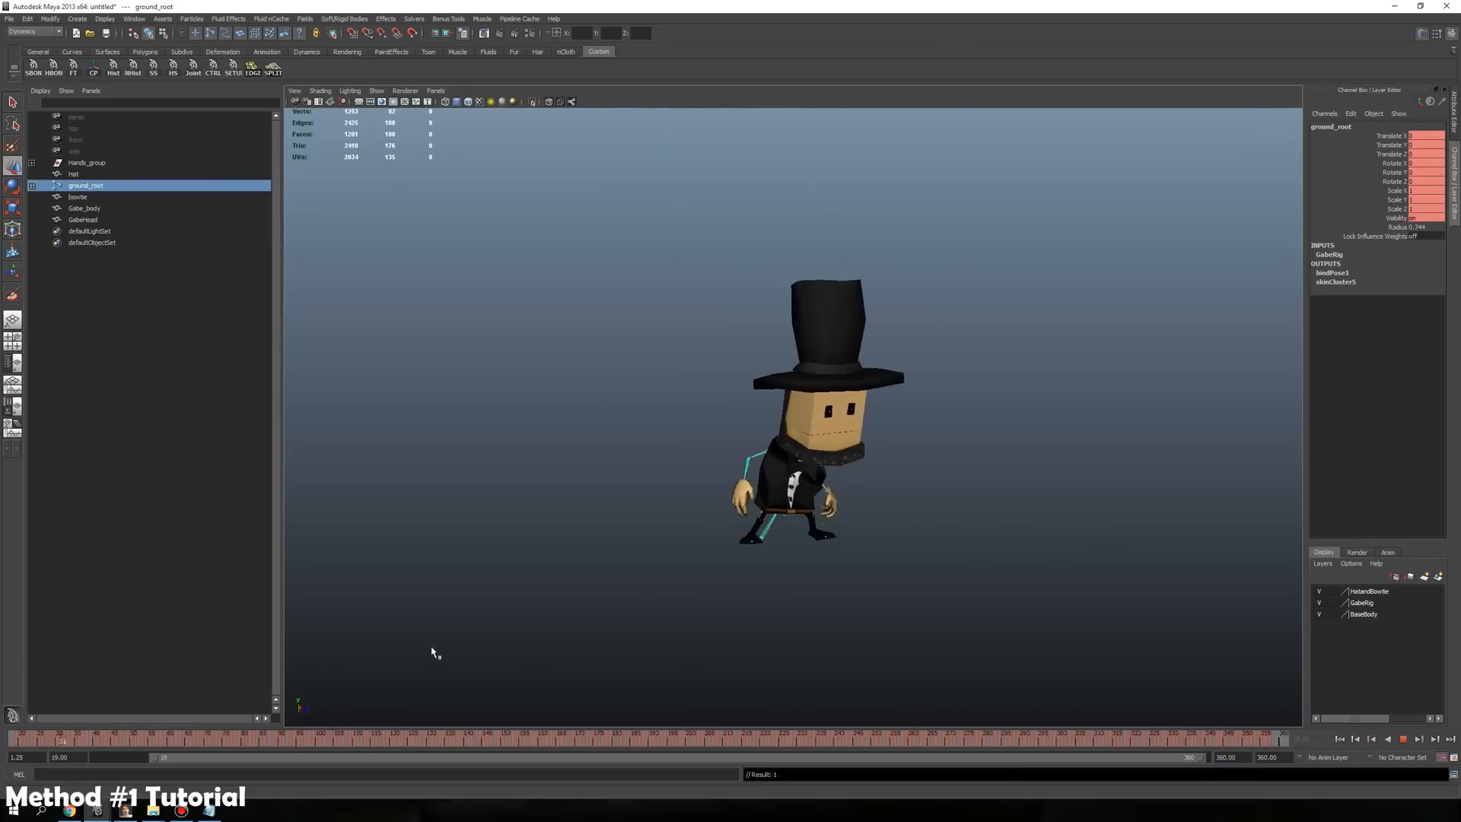
key("alt+v")
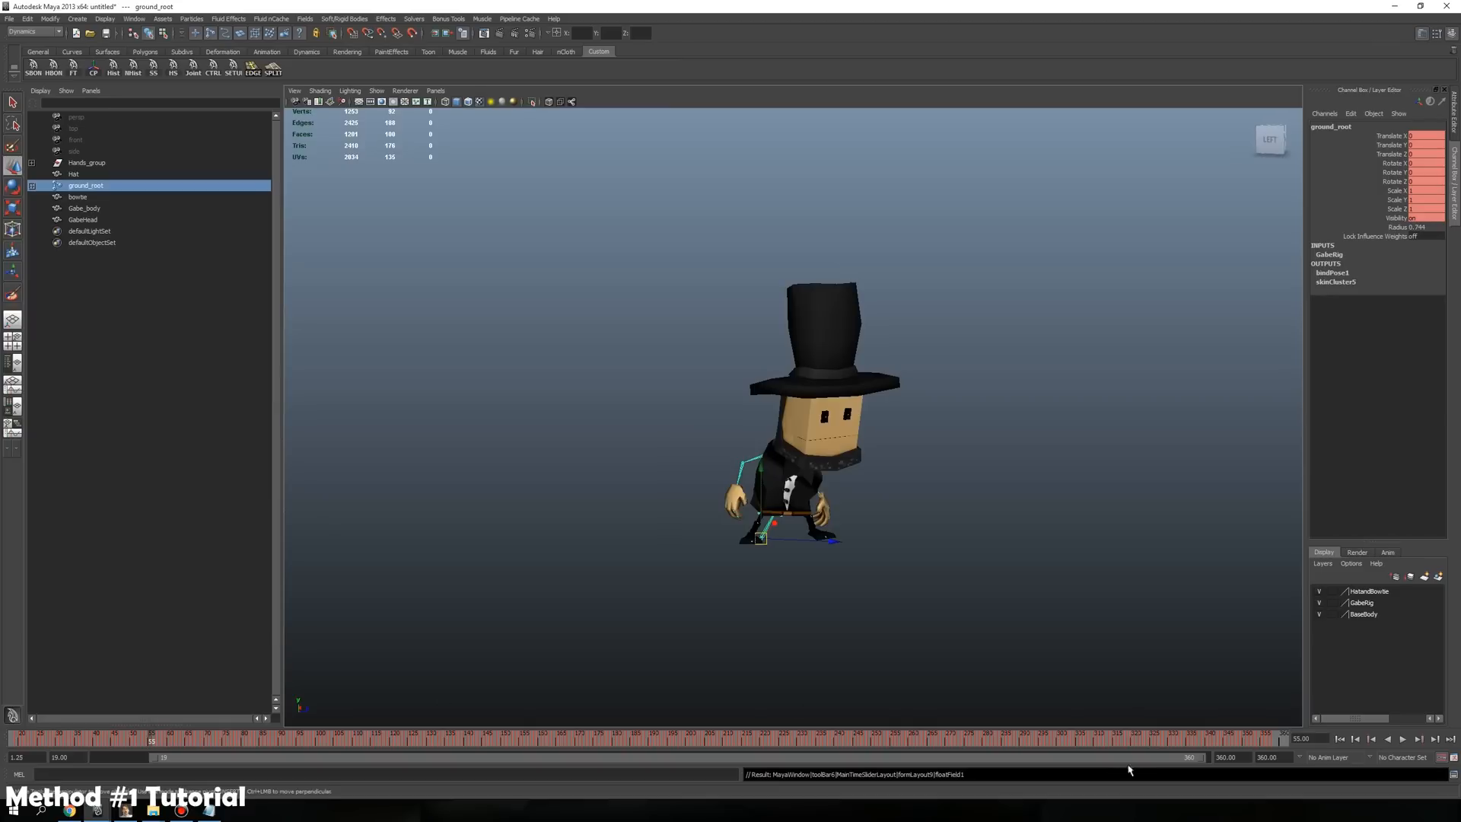
key("alt+v")
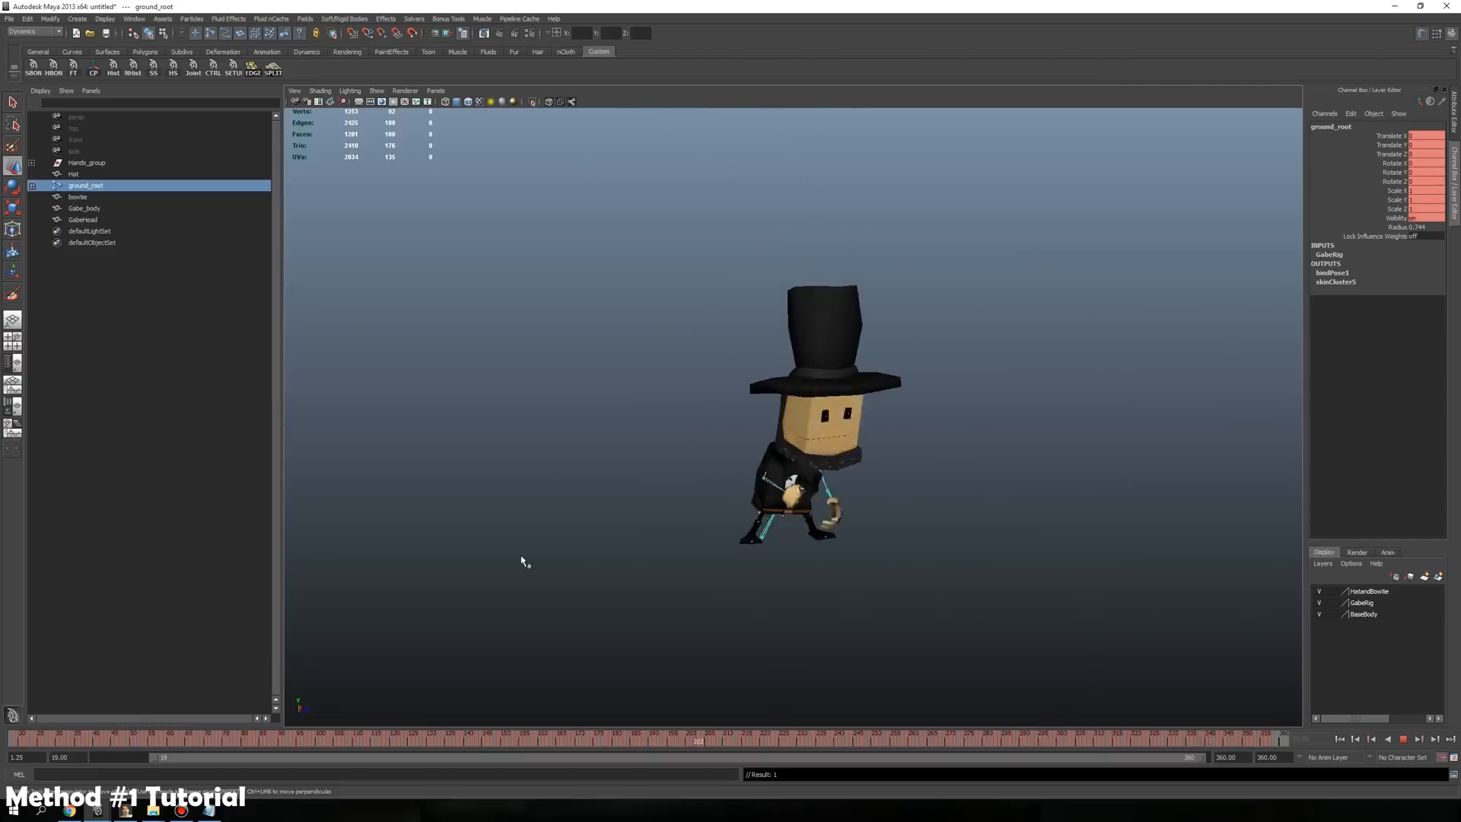
key("alt+v")
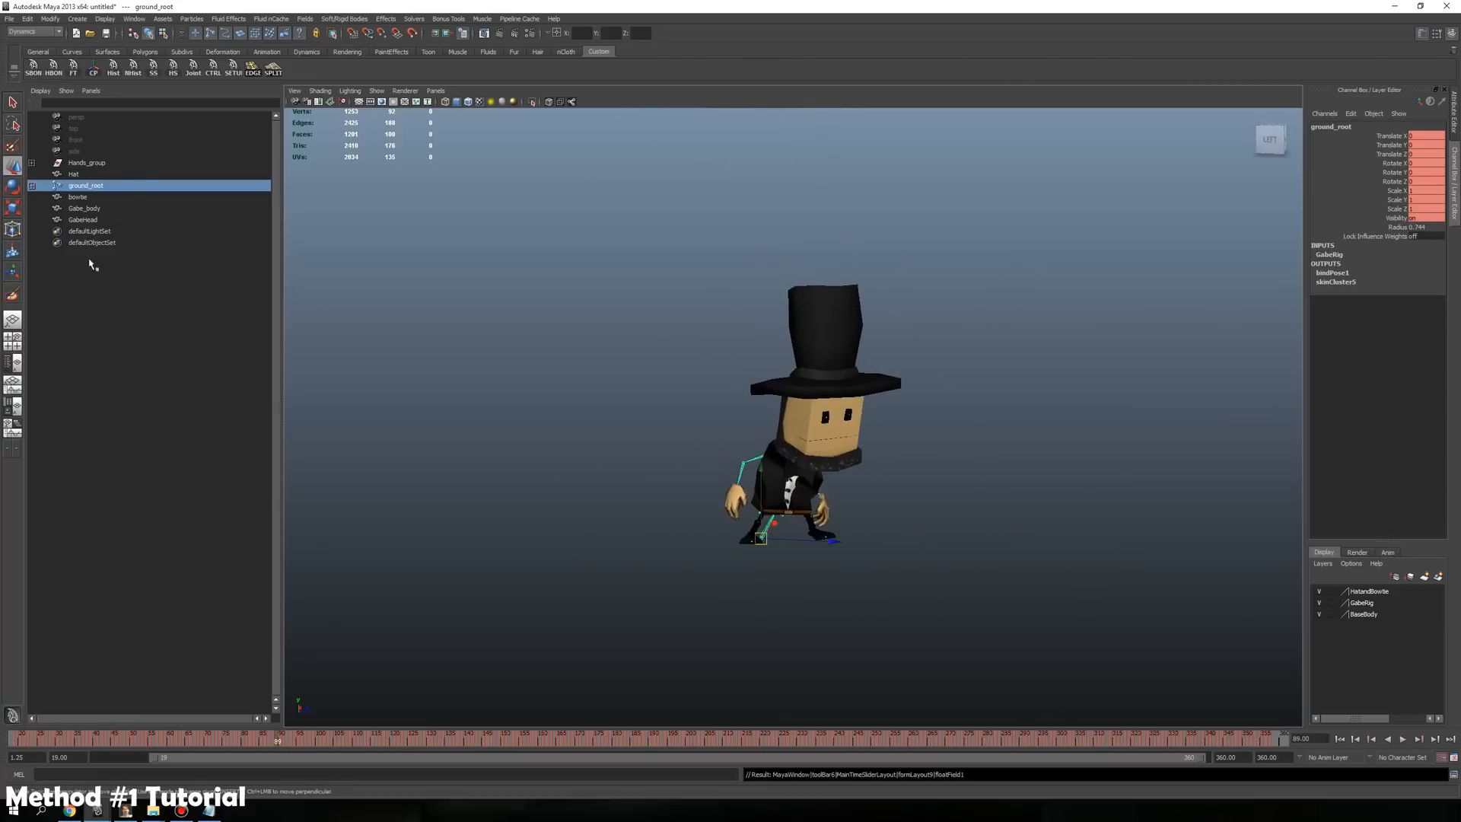
Export the whole scene as FBX to the ExportTutorial folder, replacing the existing GabrahamLincoln.fbx
left_click(10, 19)
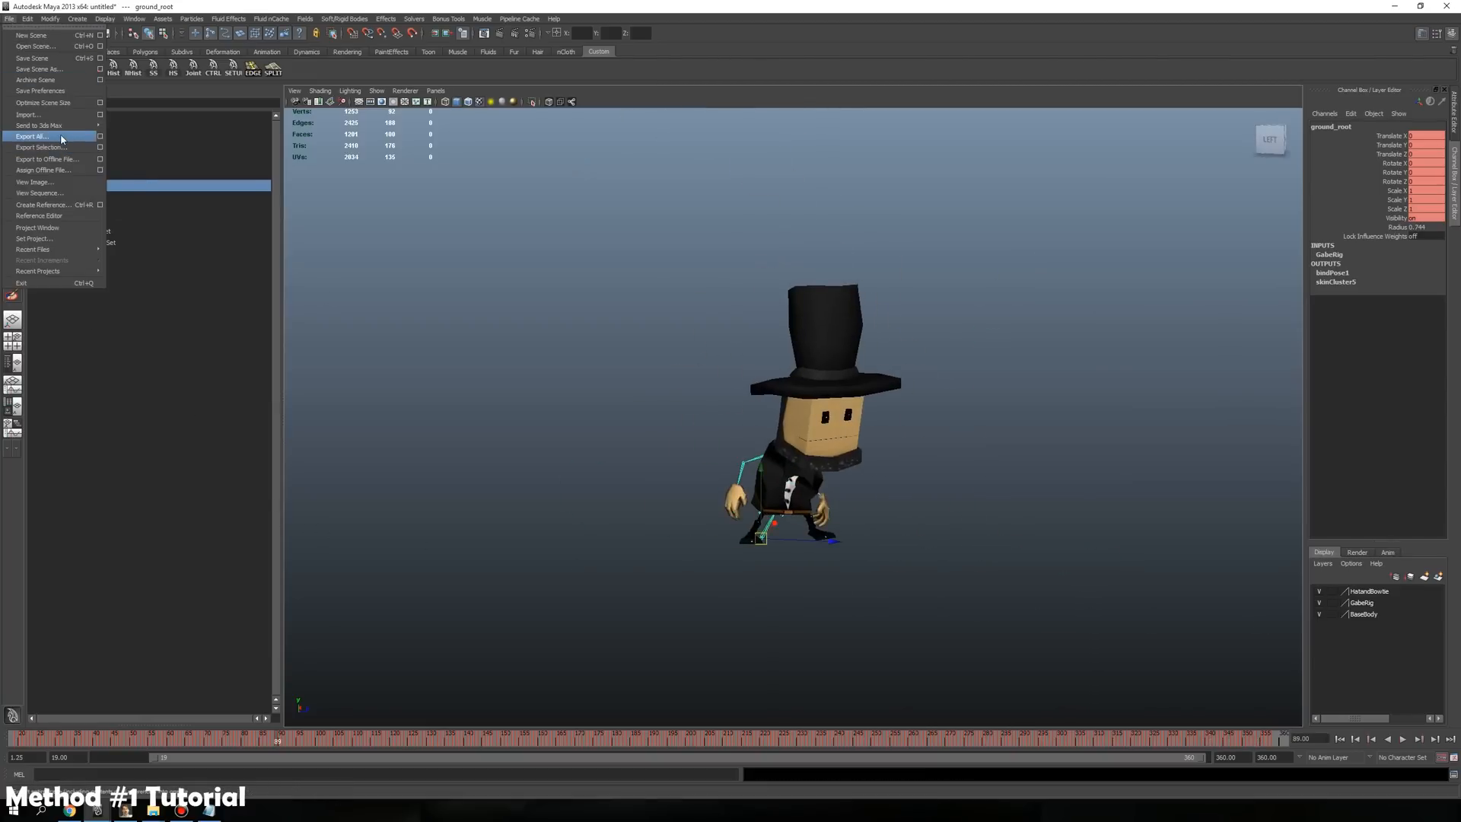
left_click(32, 136)
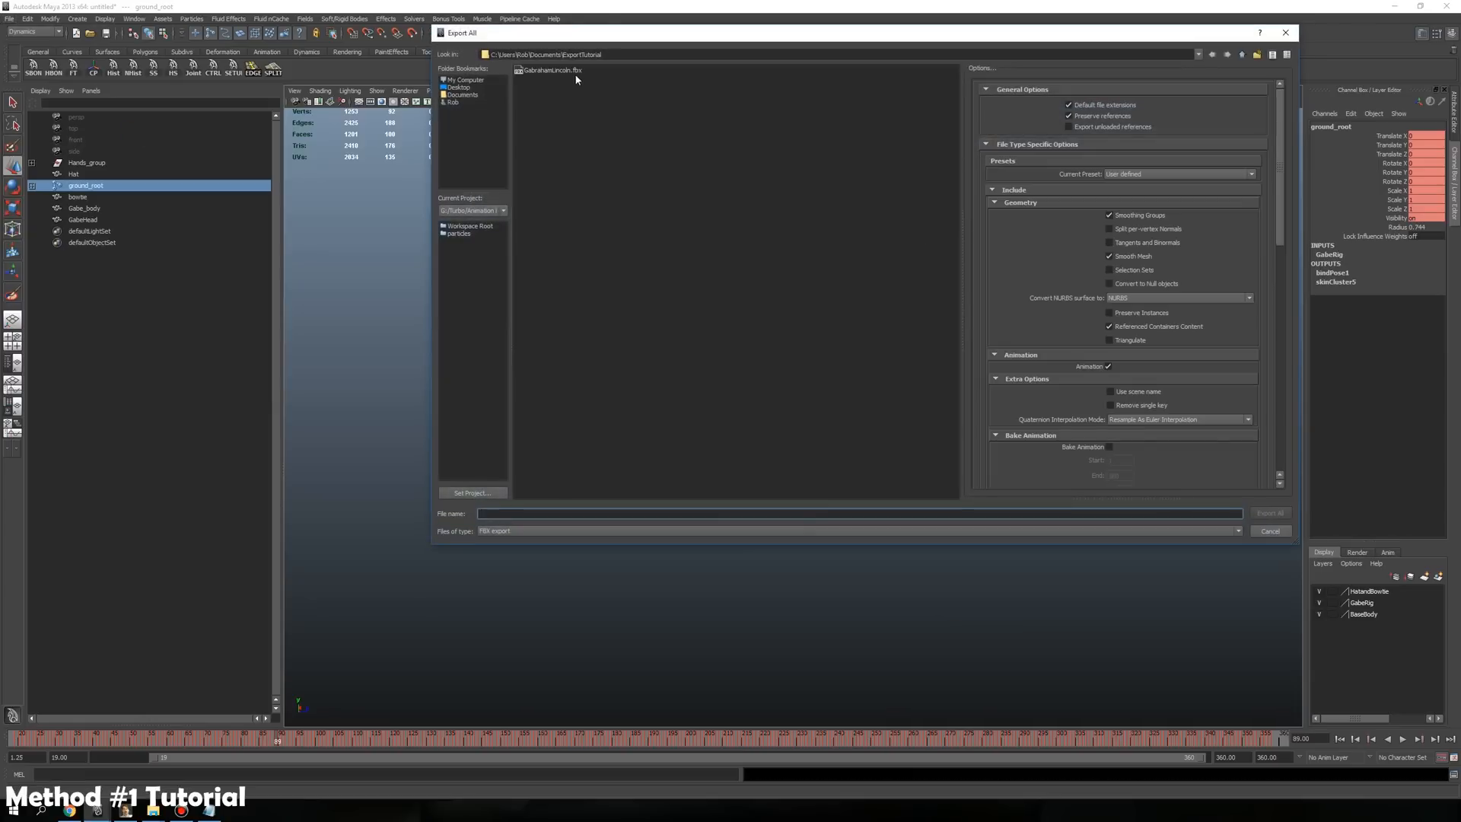
left_click(550, 70)
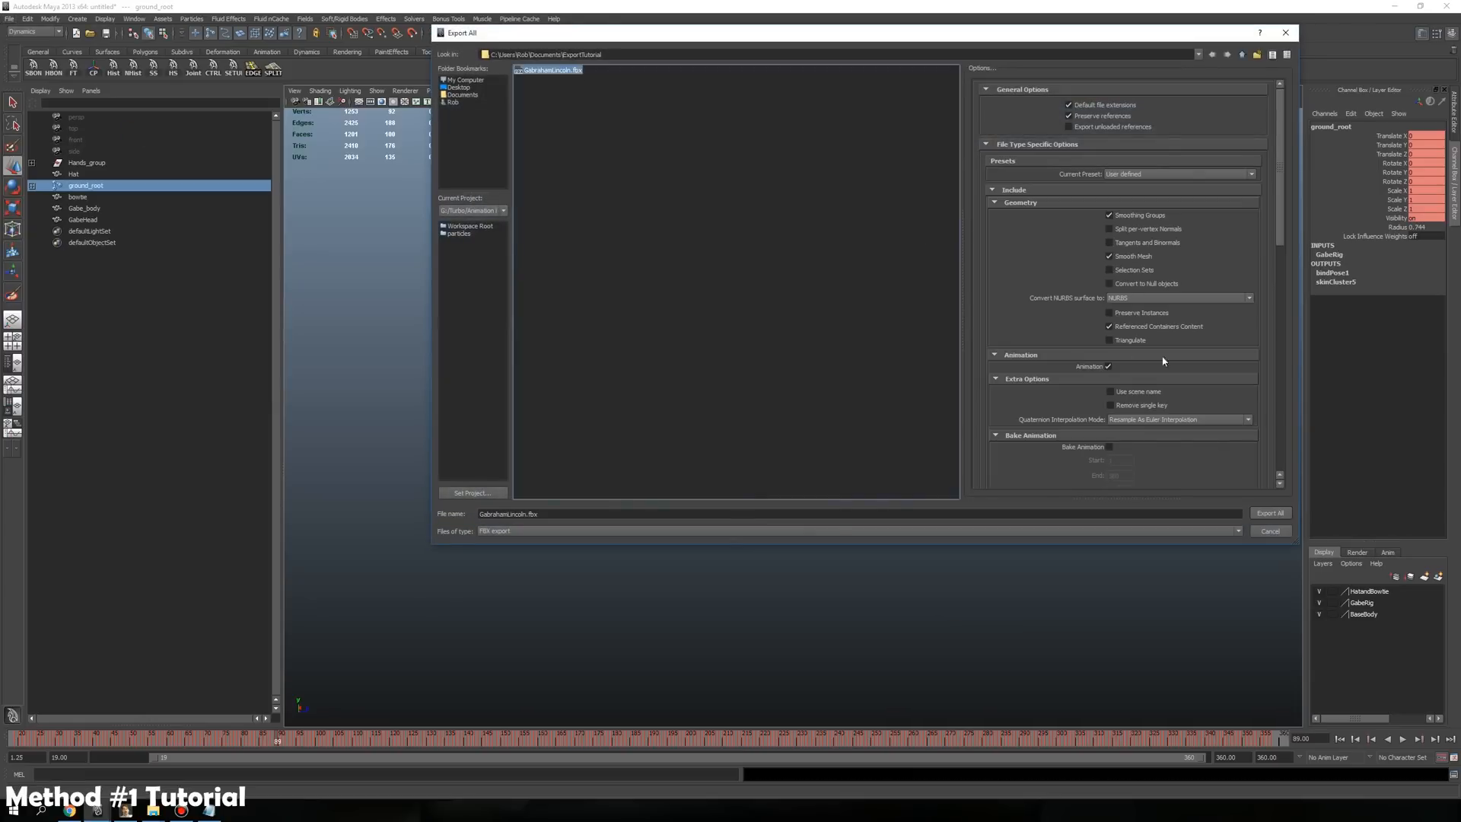
left_click(1282, 519)
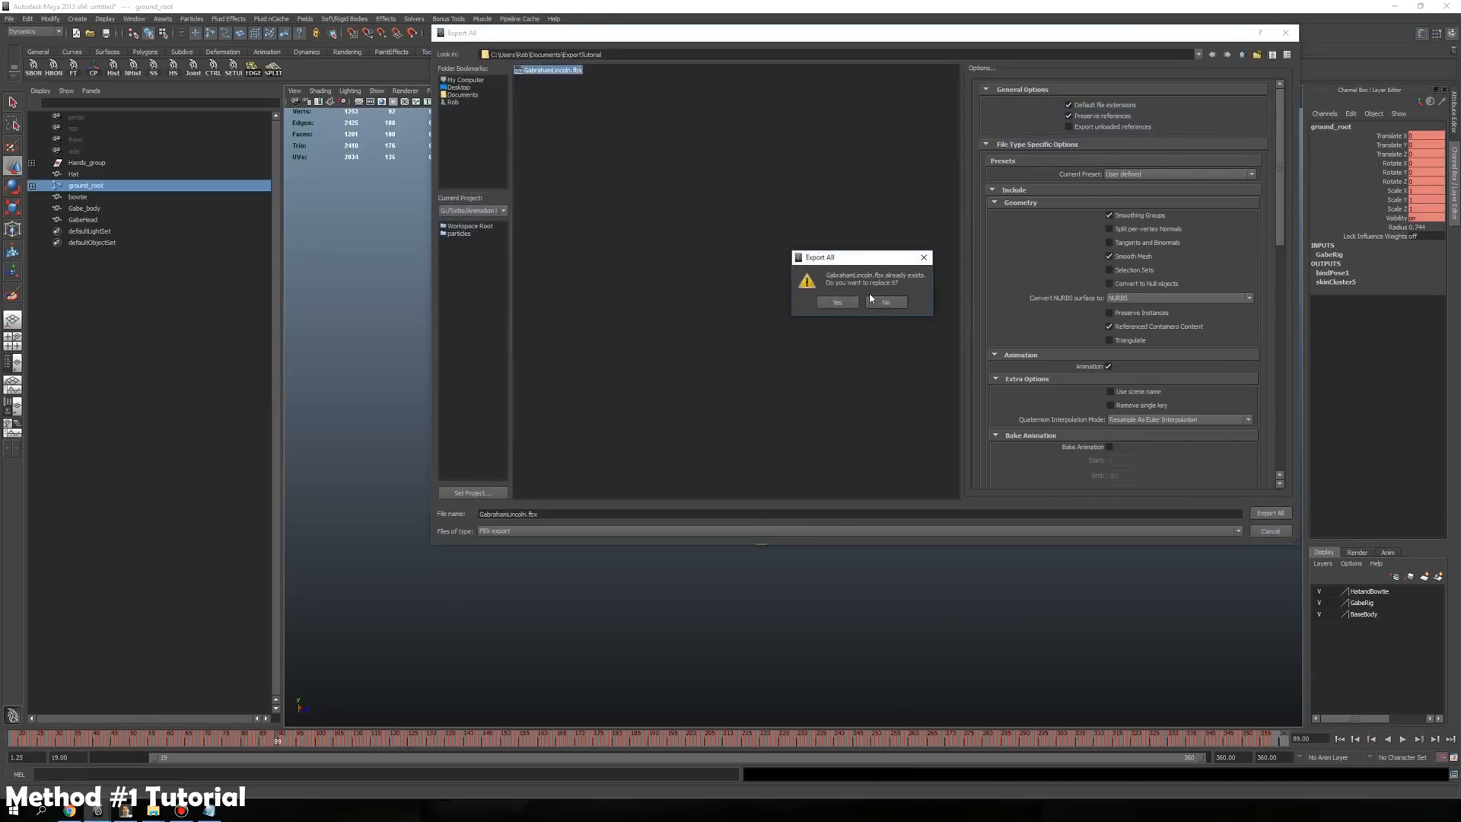
left_click(835, 304)
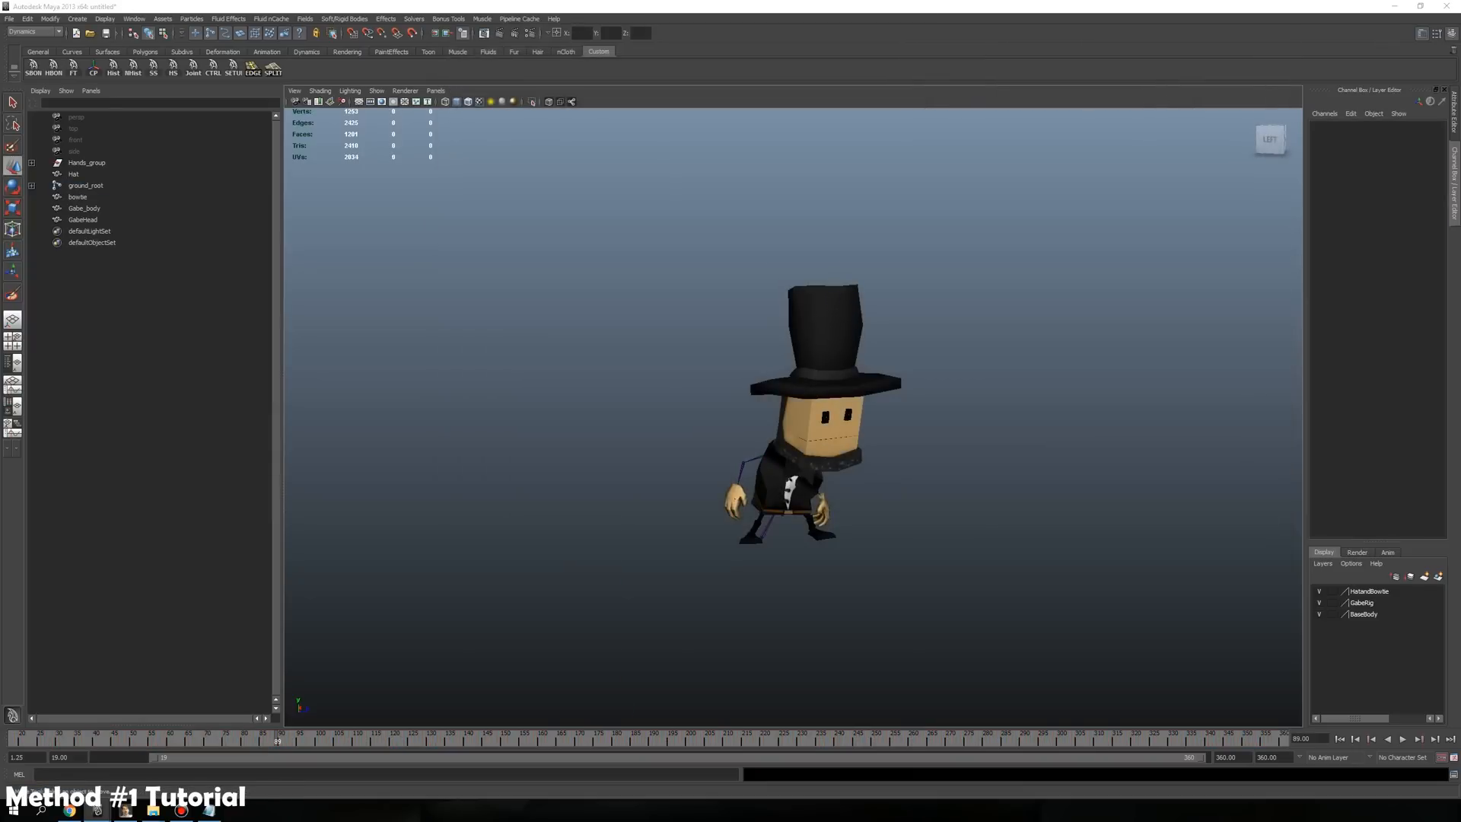
Switch to Unity and delete the old GabrahamLincoln object from the scene hierarchy
left_click(126, 810)
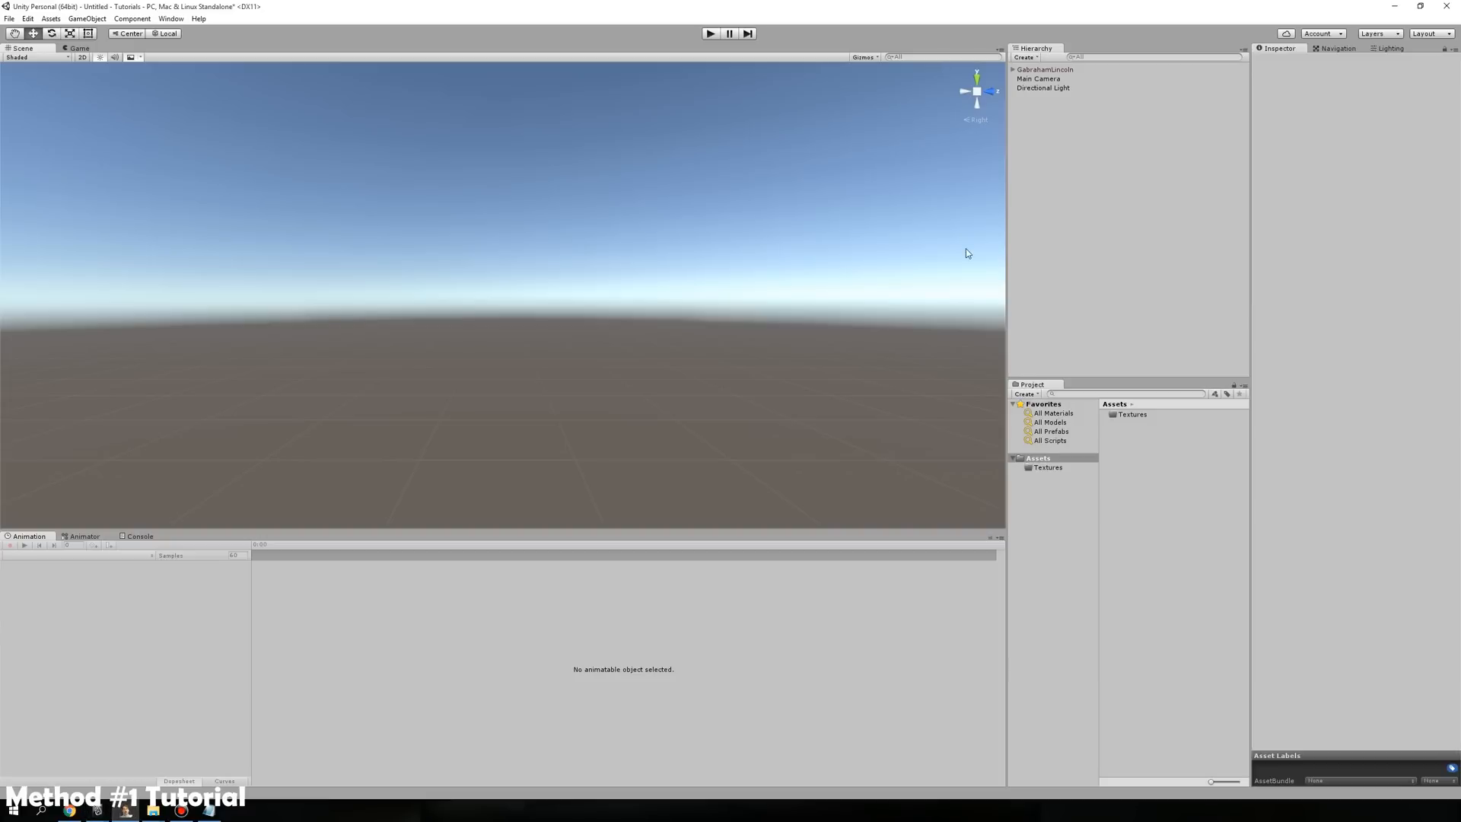
left_click(1038, 70)
key("Delete")
Switch to File Explorer and place the project's Assets window and the ExportTutorial window side by side
key("alt+Tab")
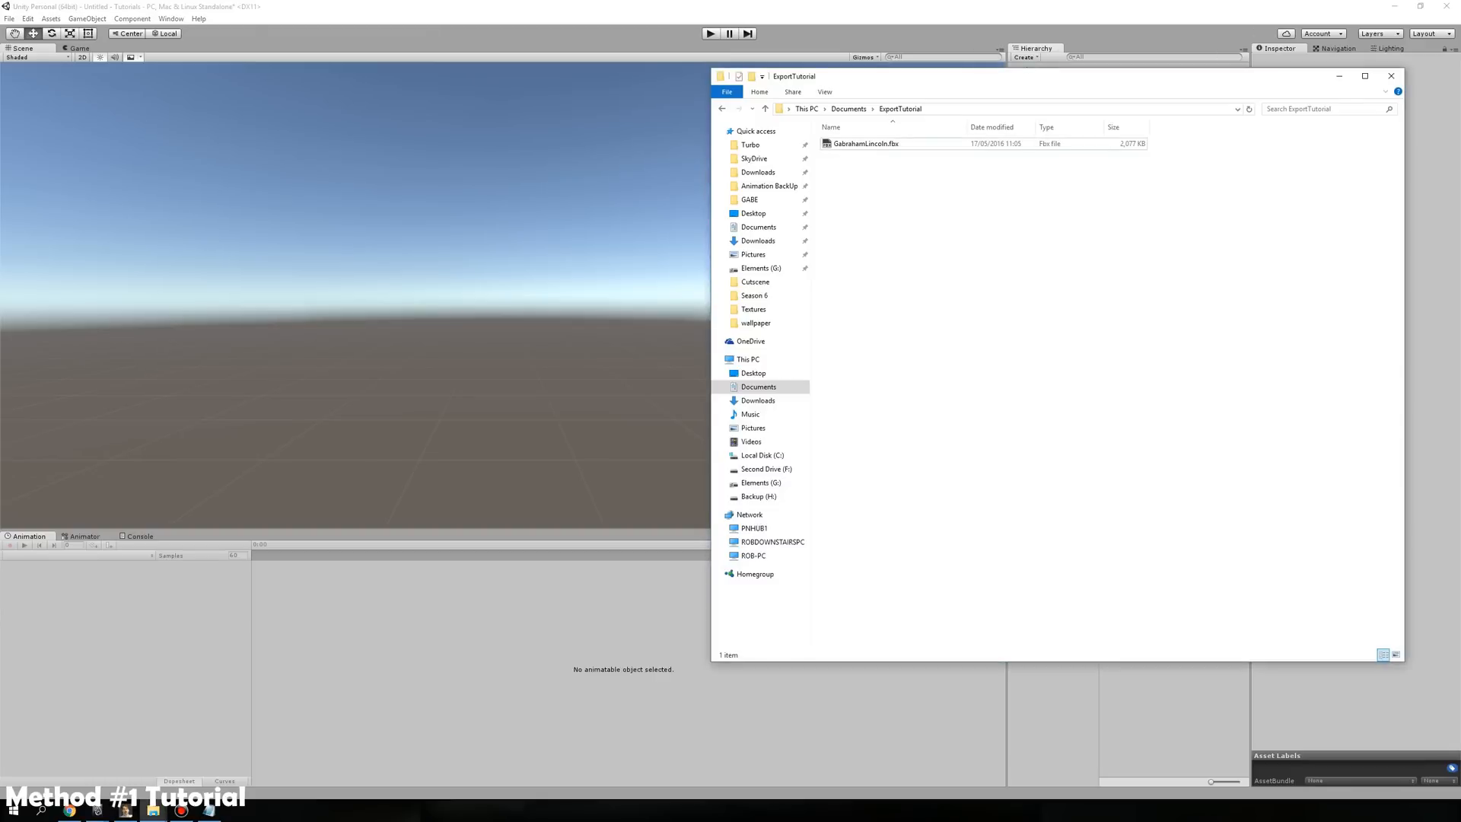
key("alt+Tab")
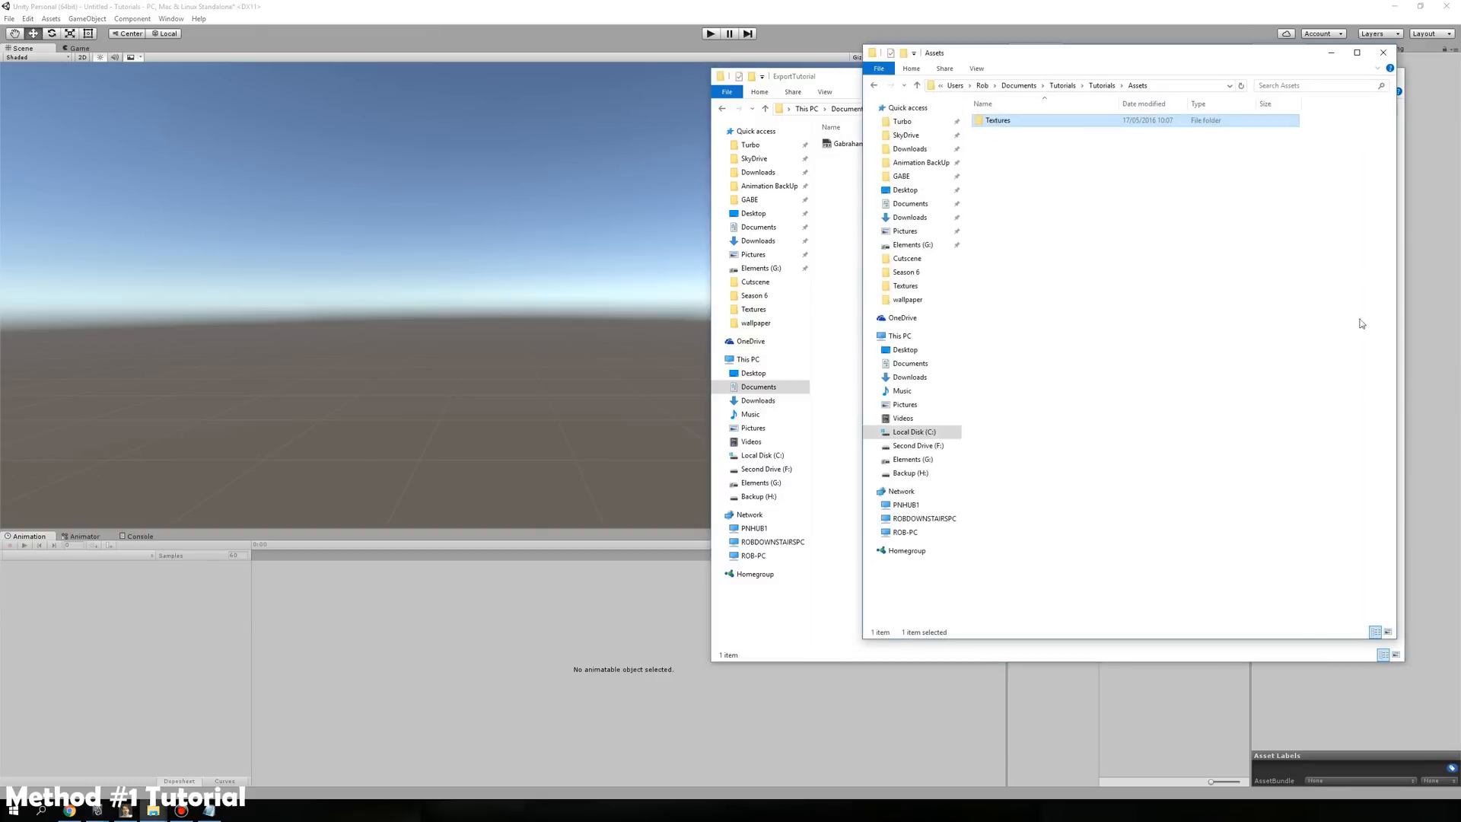
left_click_drag(1183, 55, 470, 52)
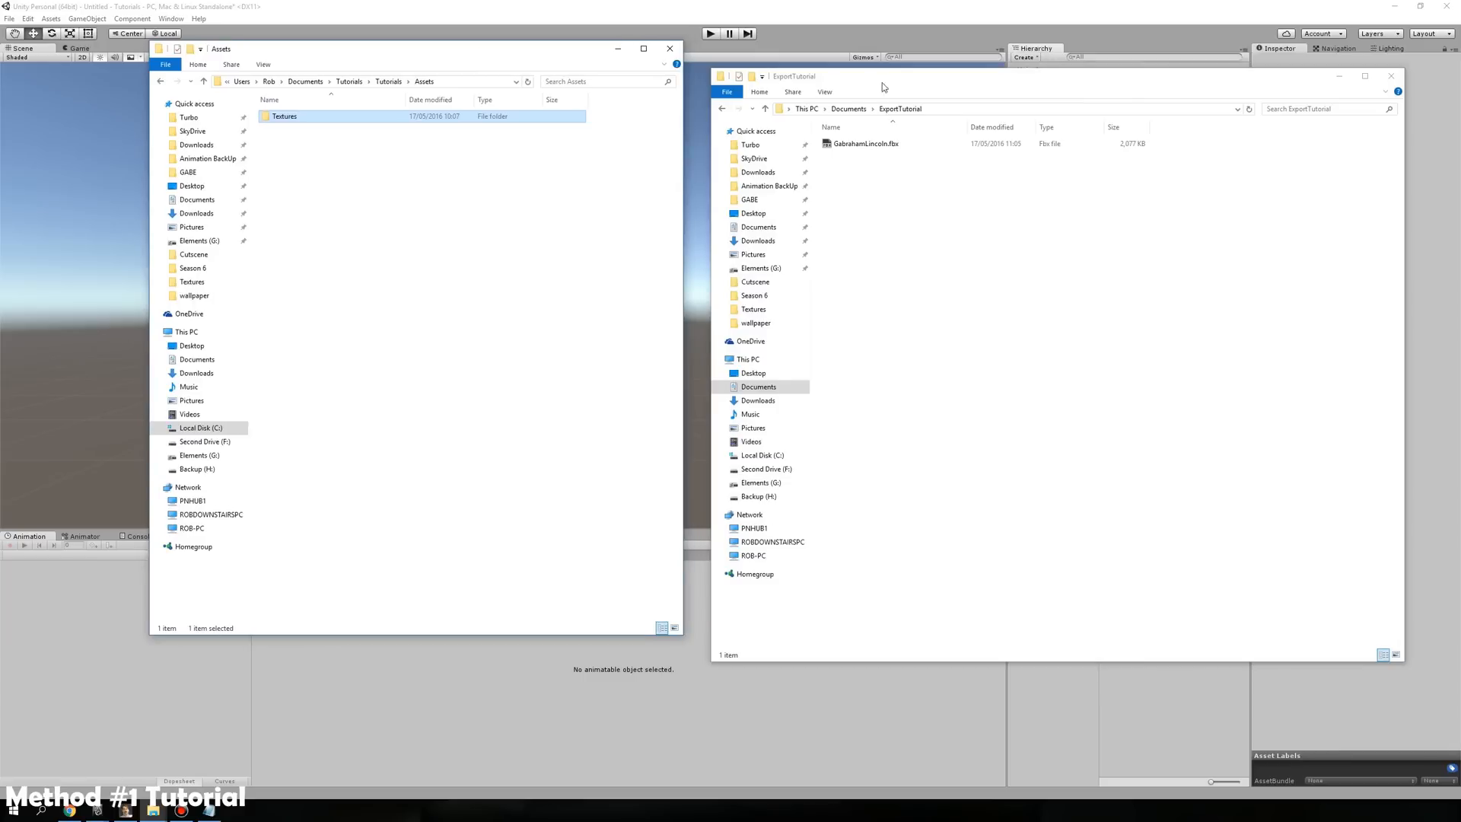
left_click_drag(886, 79, 904, 50)
left_click(930, 115)
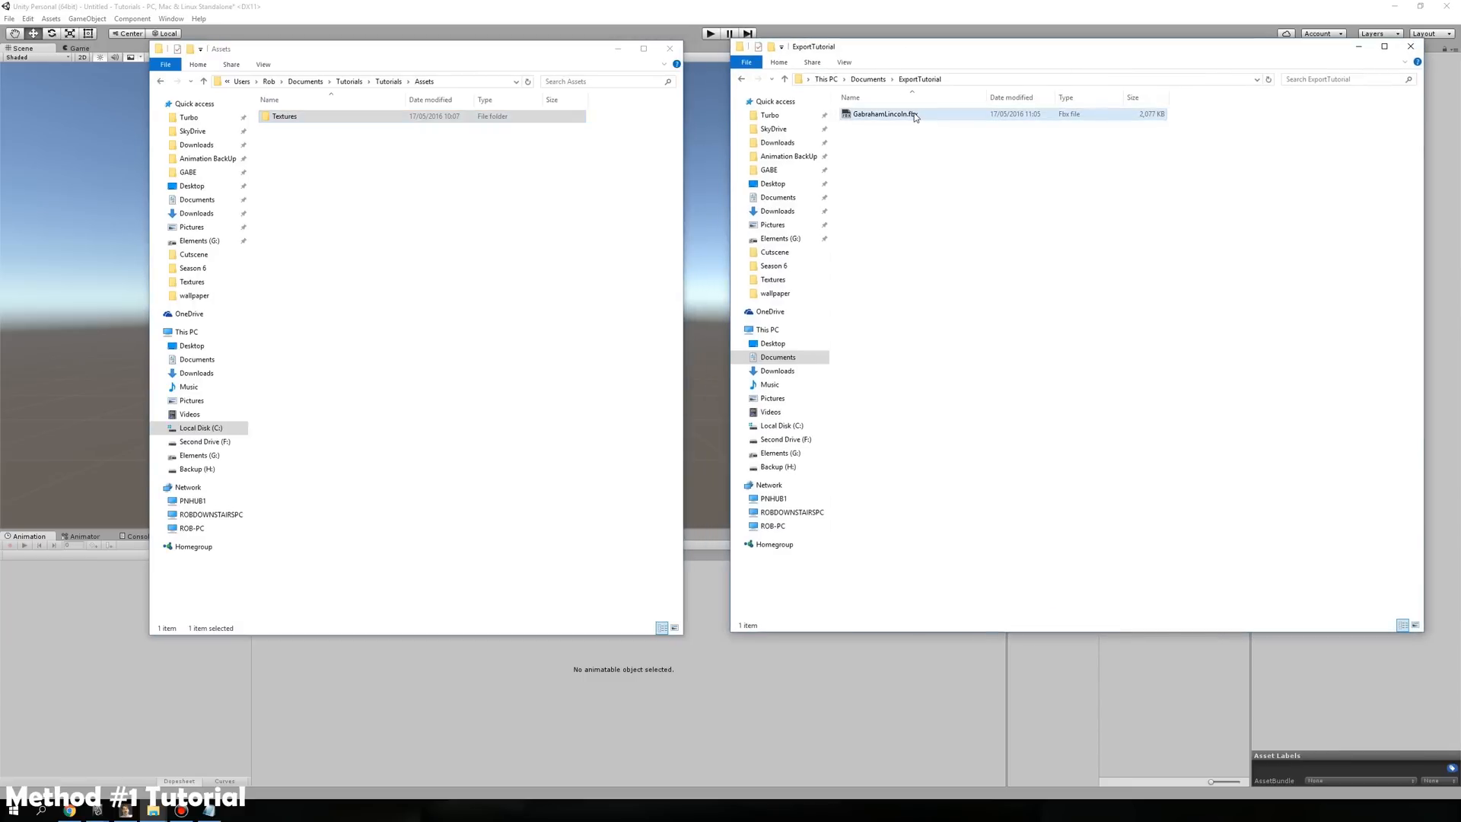
left_click(929, 112, "ctrl")
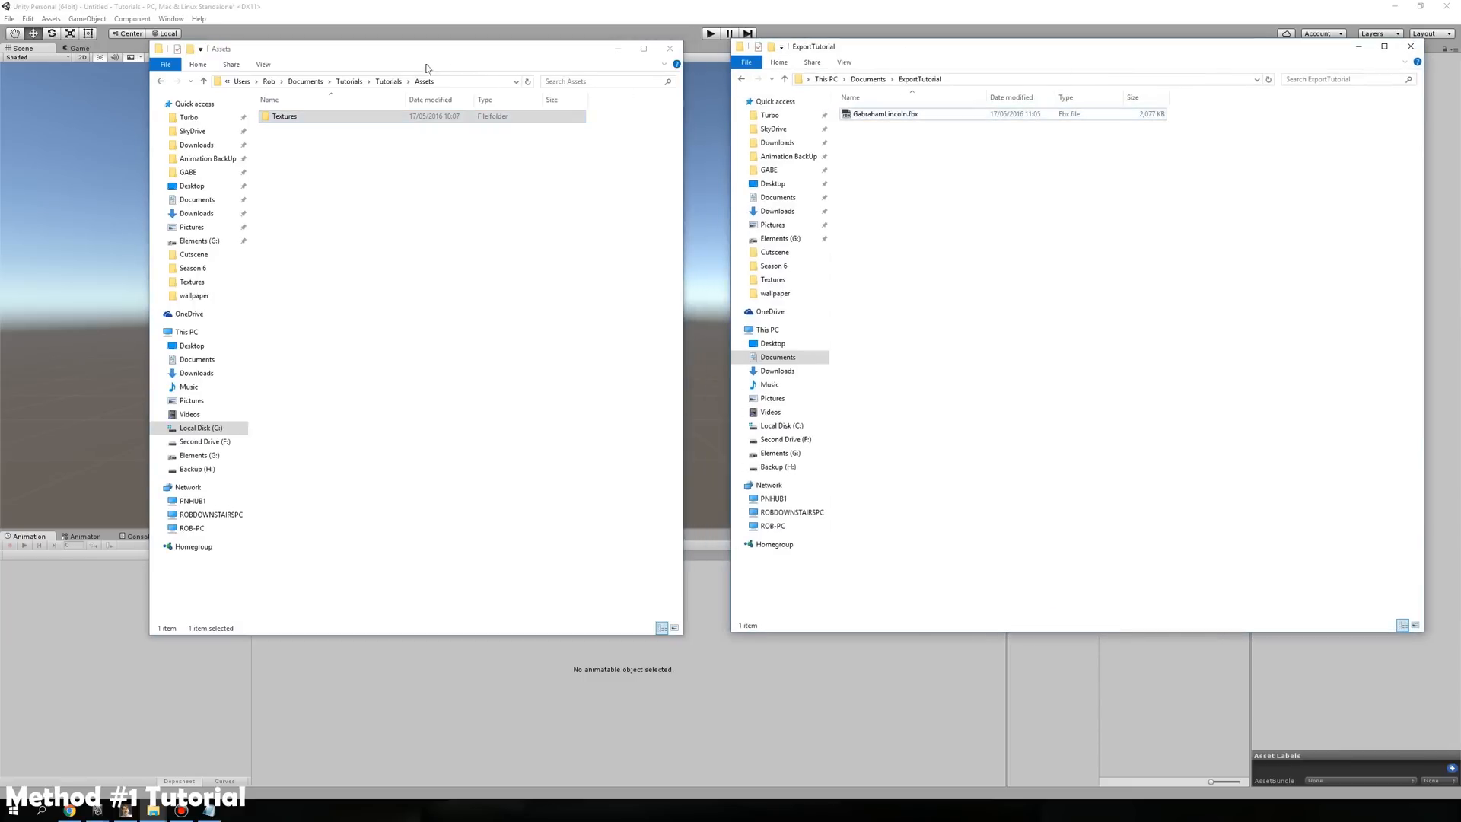
Create a folder named Meshes inside the project's Assets folder and move GabrahamLincoln.fbx from ExportTutorial into it
left_click(388, 81)
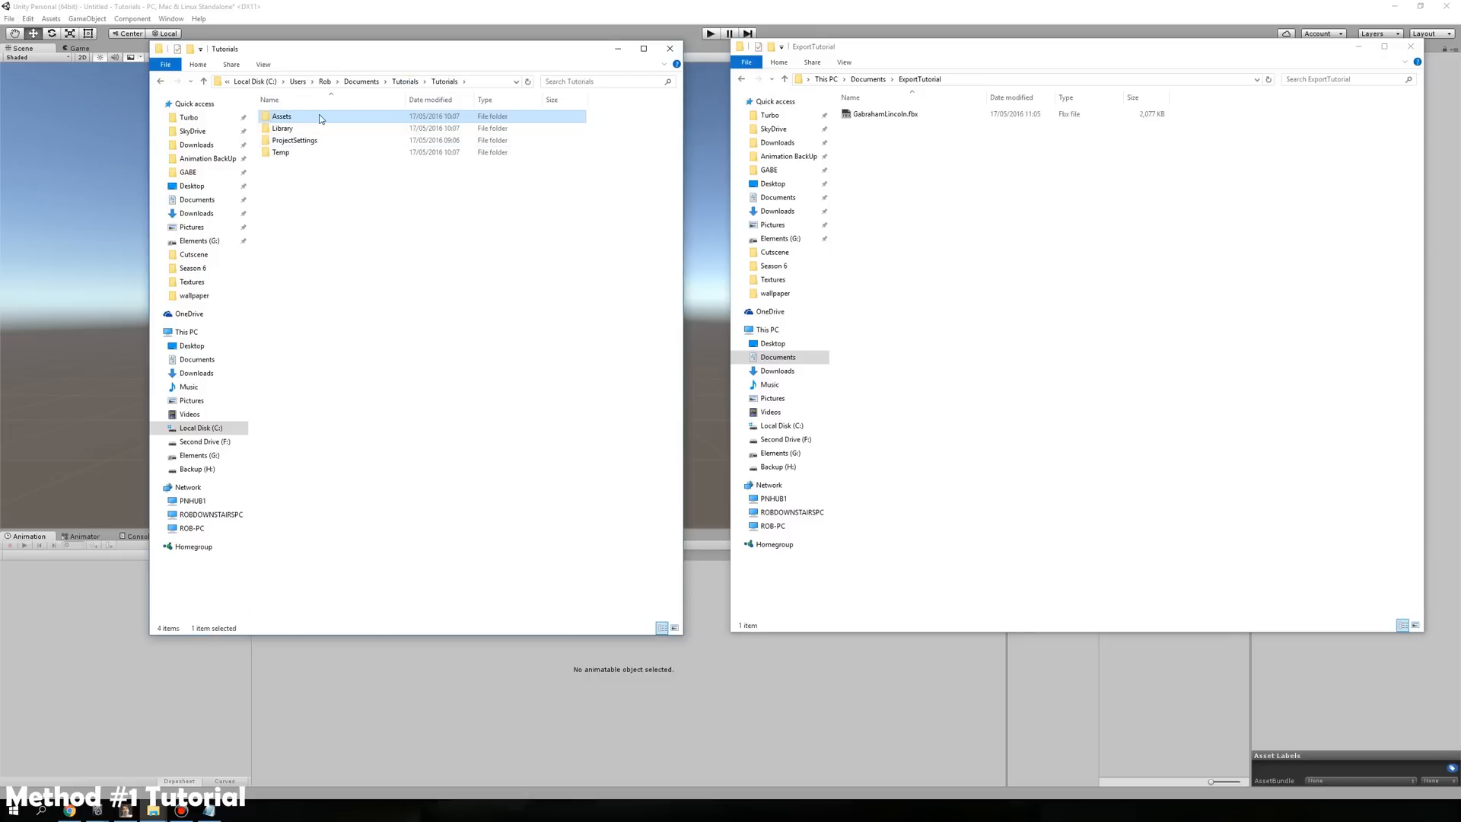
double_click(319, 118)
right_click(331, 163)
mouse_move(415, 347)
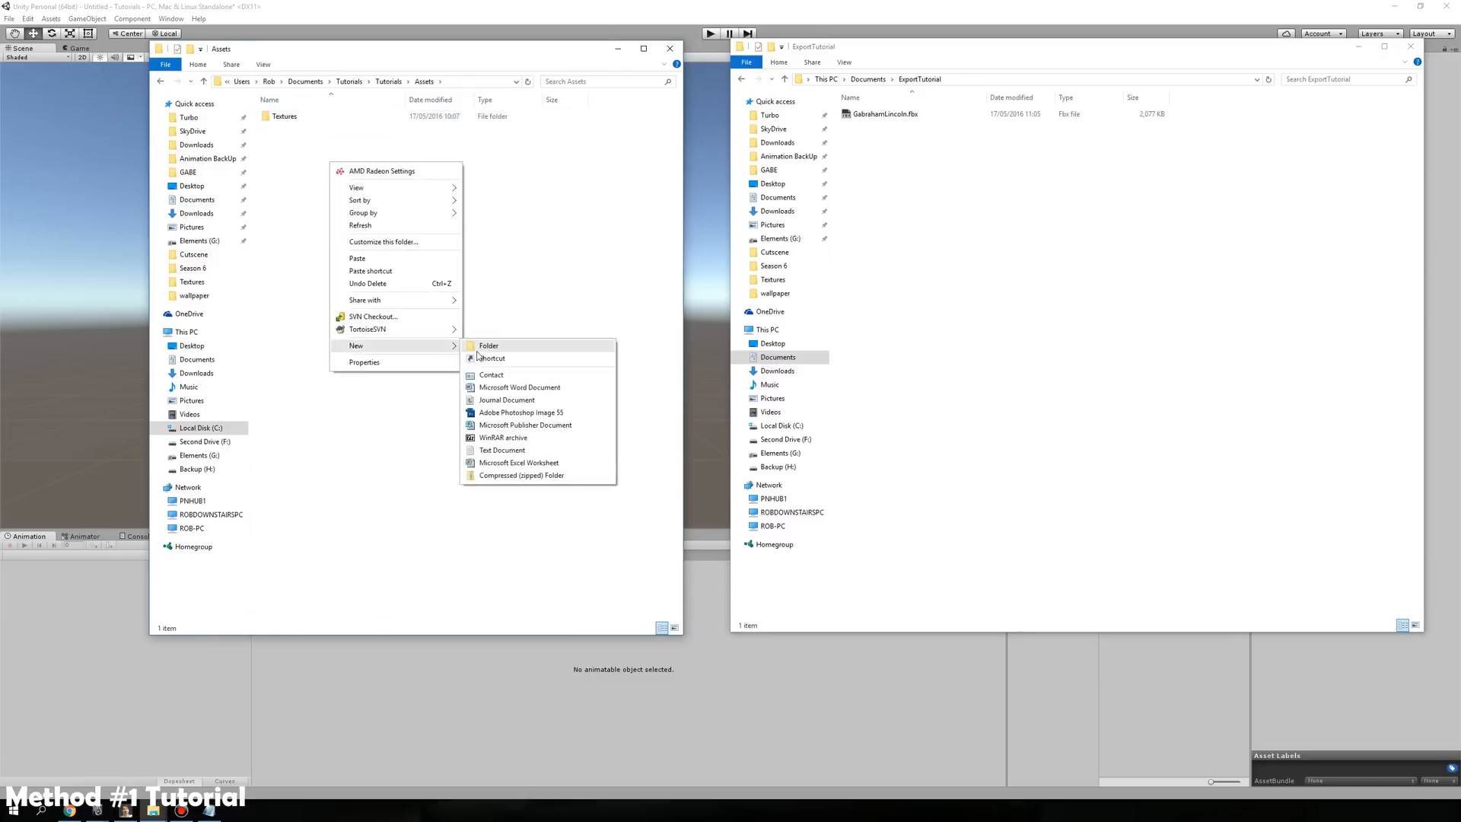
left_click(478, 350)
type("Meshes")
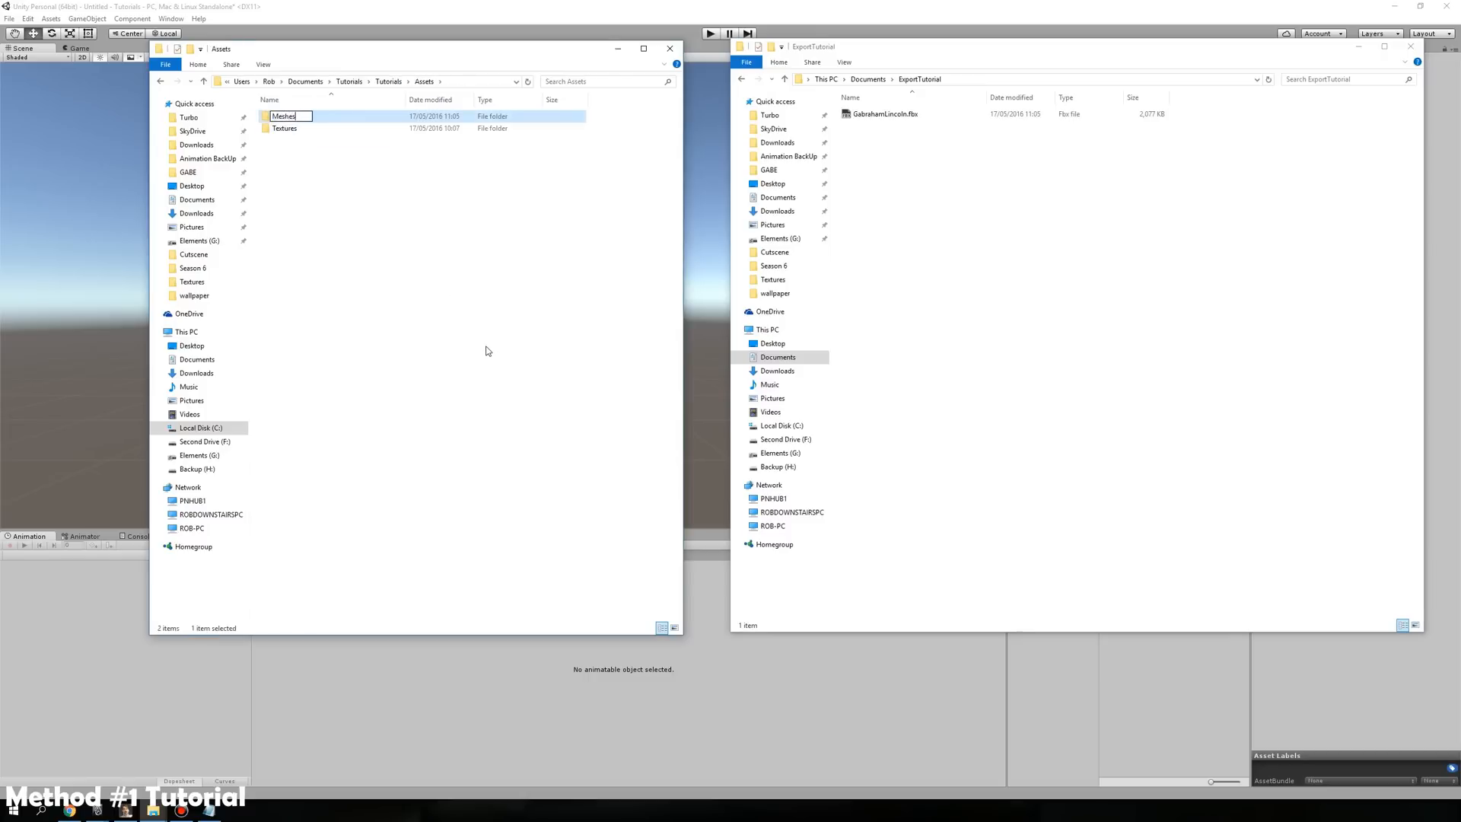
key("Return")
key("Return")
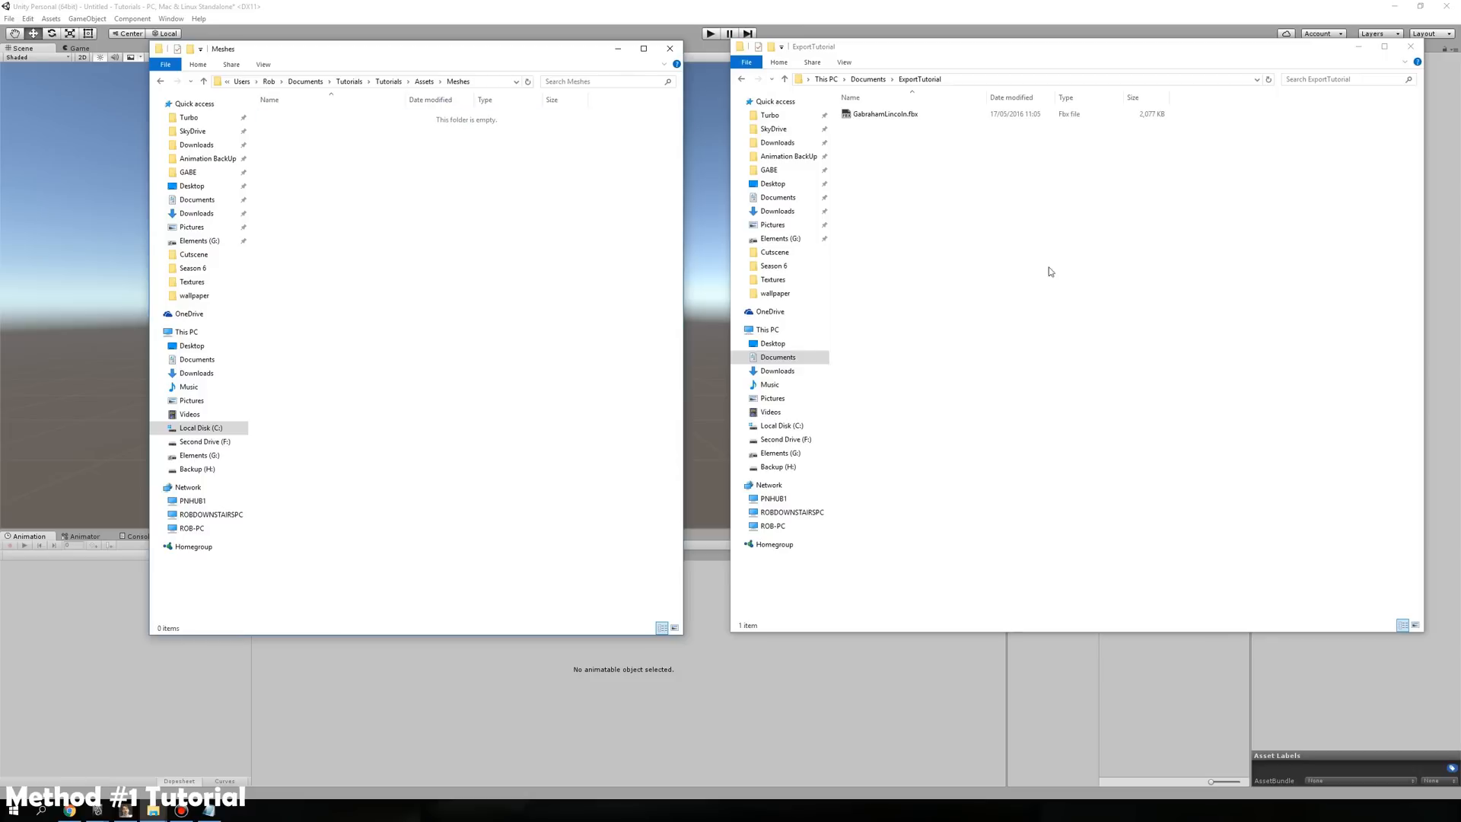
left_click_drag(966, 114, 496, 207)
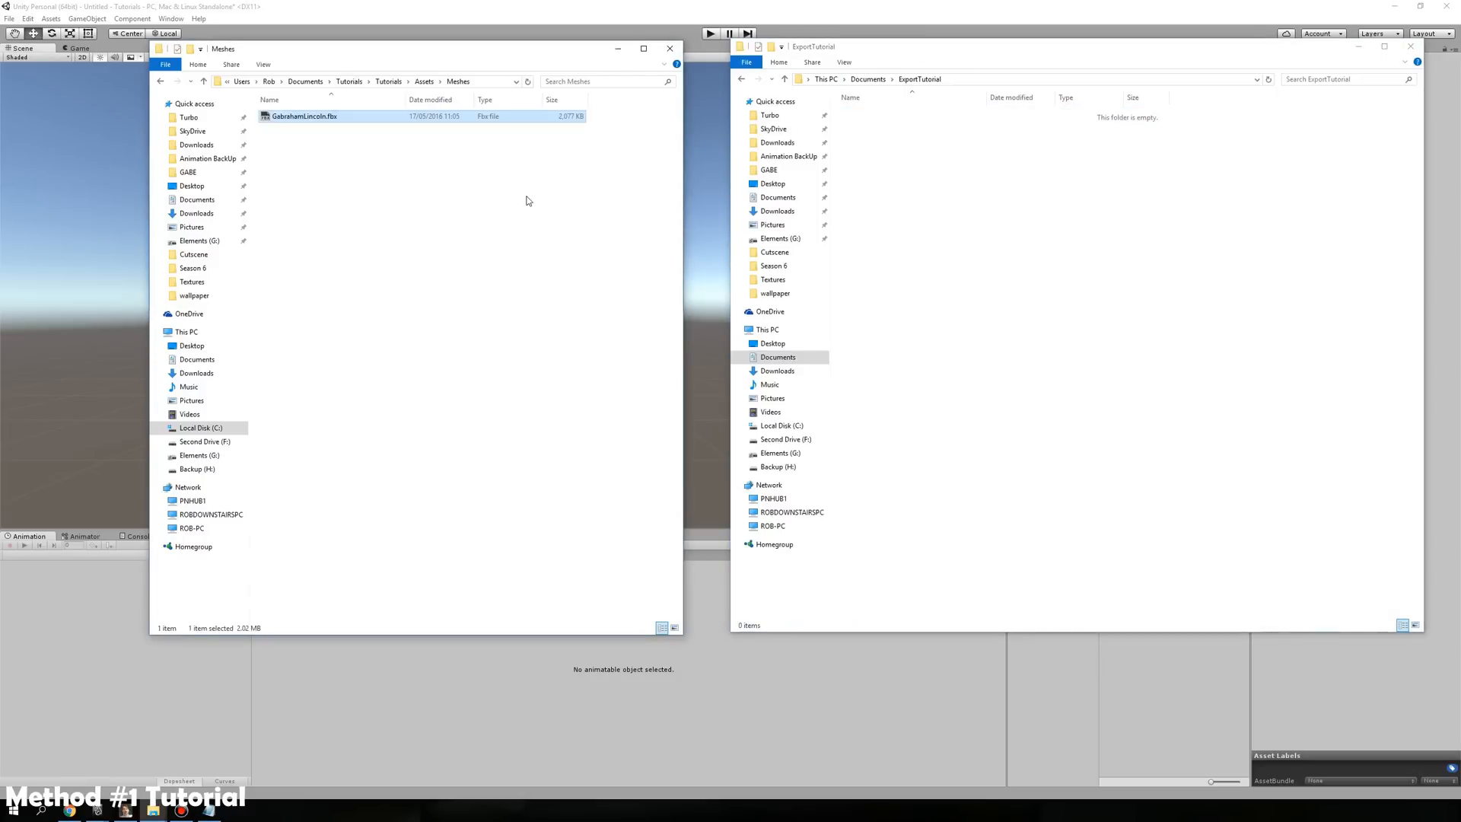
Switch back to Unity and show the import settings of the GabrahamLincoln model in the Meshes folder
left_click(659, 6)
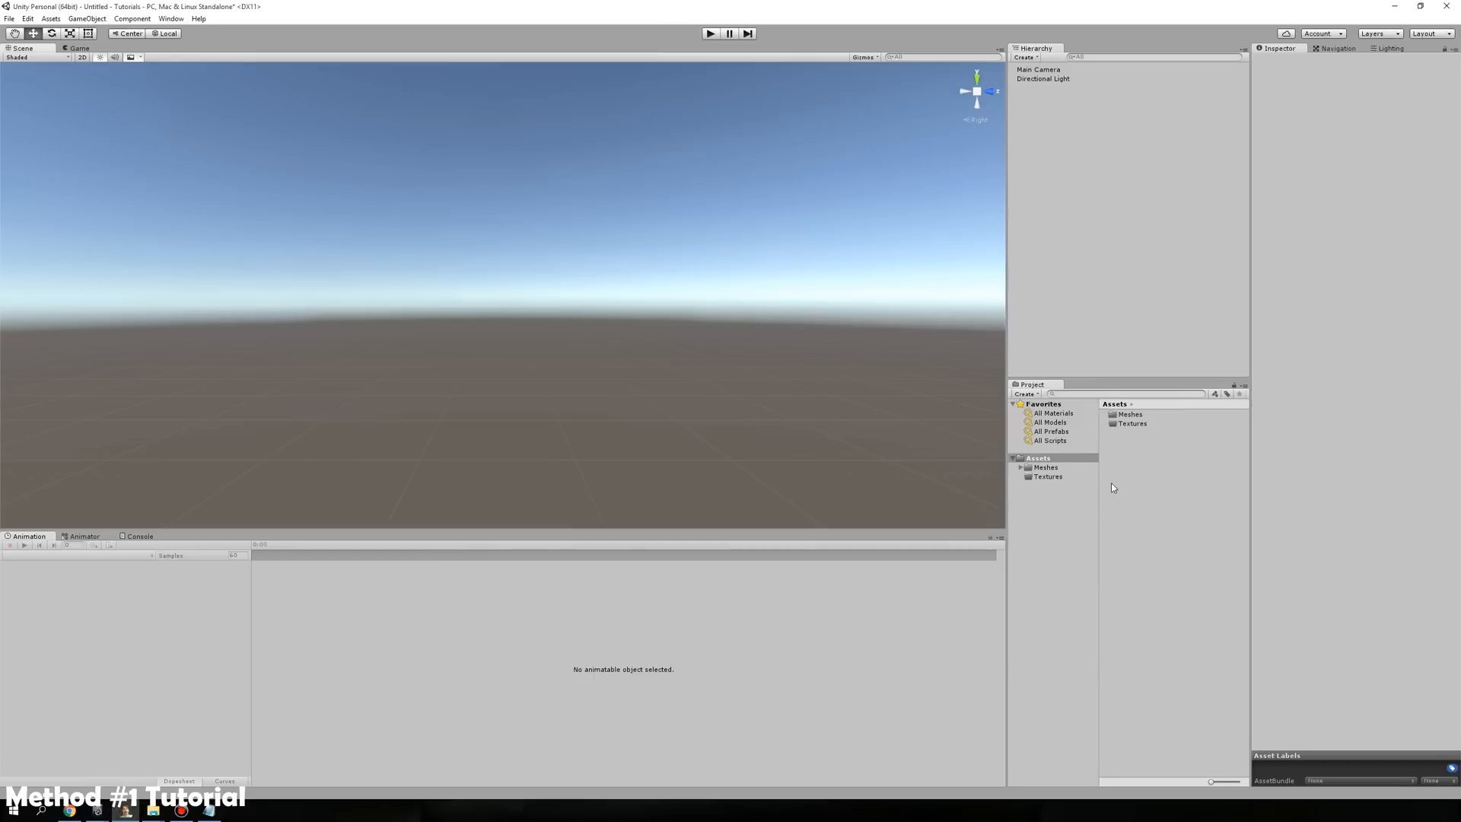
left_click(1046, 468)
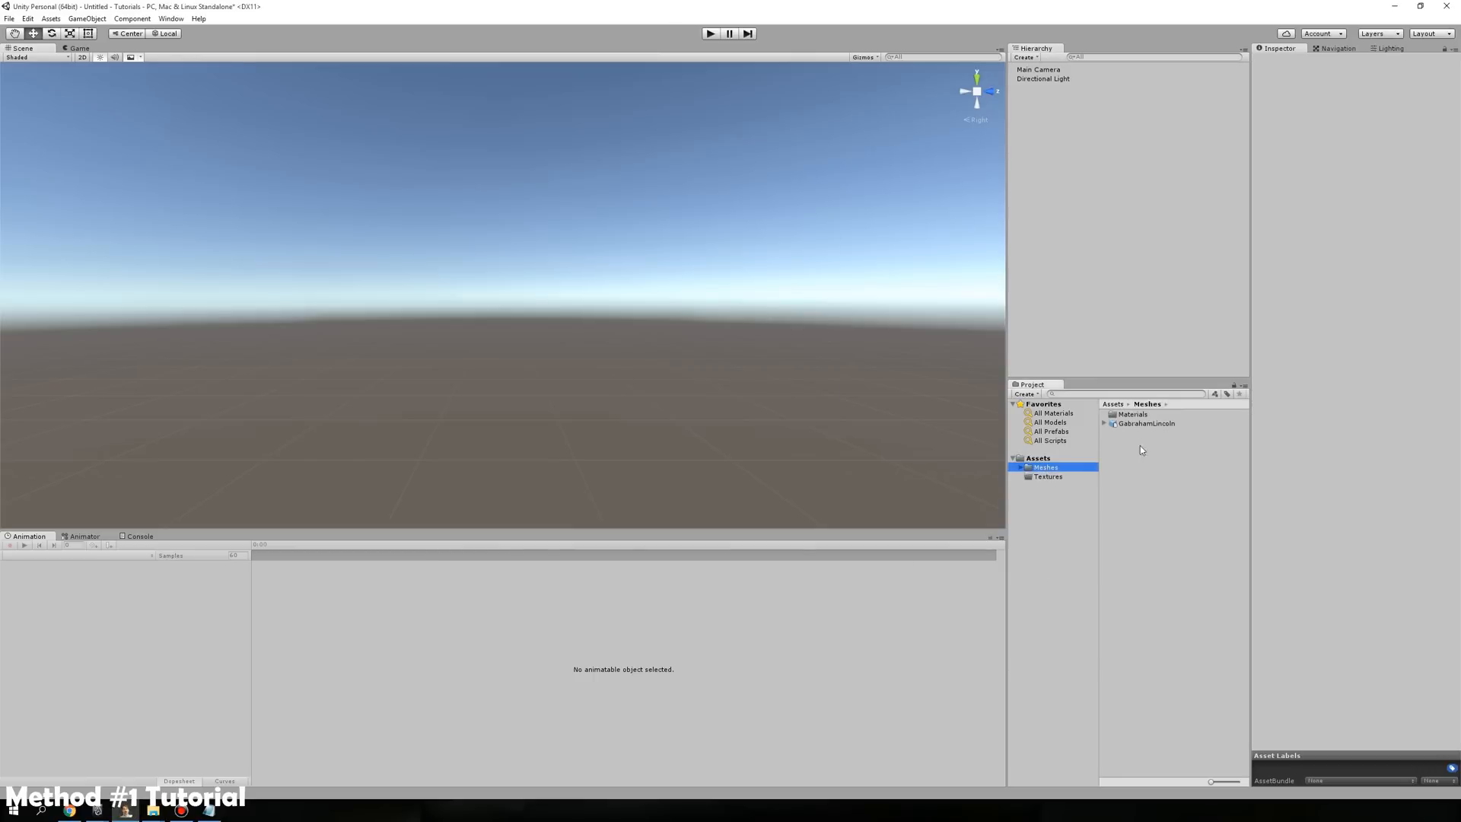
left_click(1155, 424)
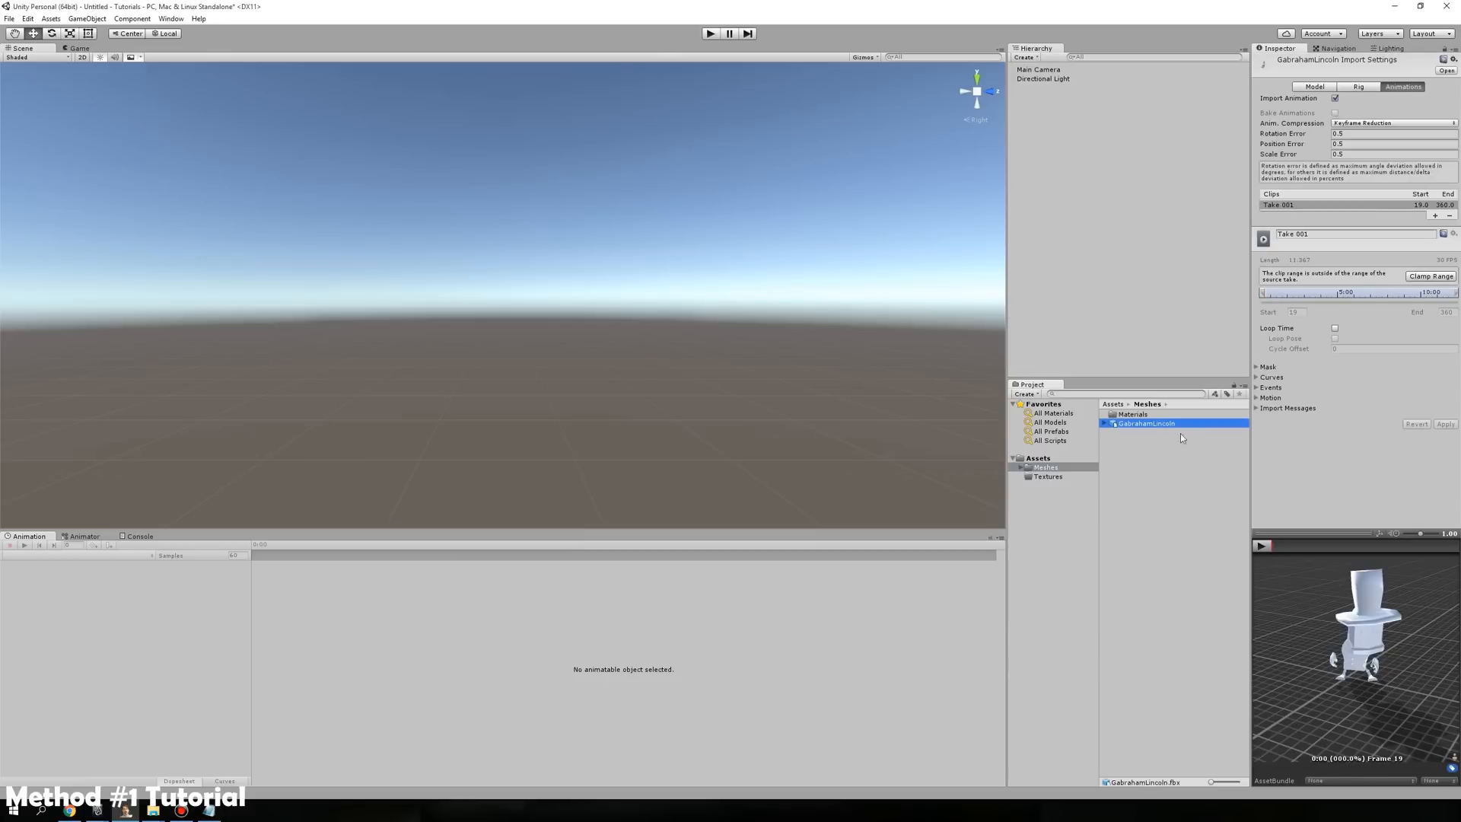
Play and scrub the imported Take 001 animation in an enlarged floating preview, then close that preview
left_click(1330, 532)
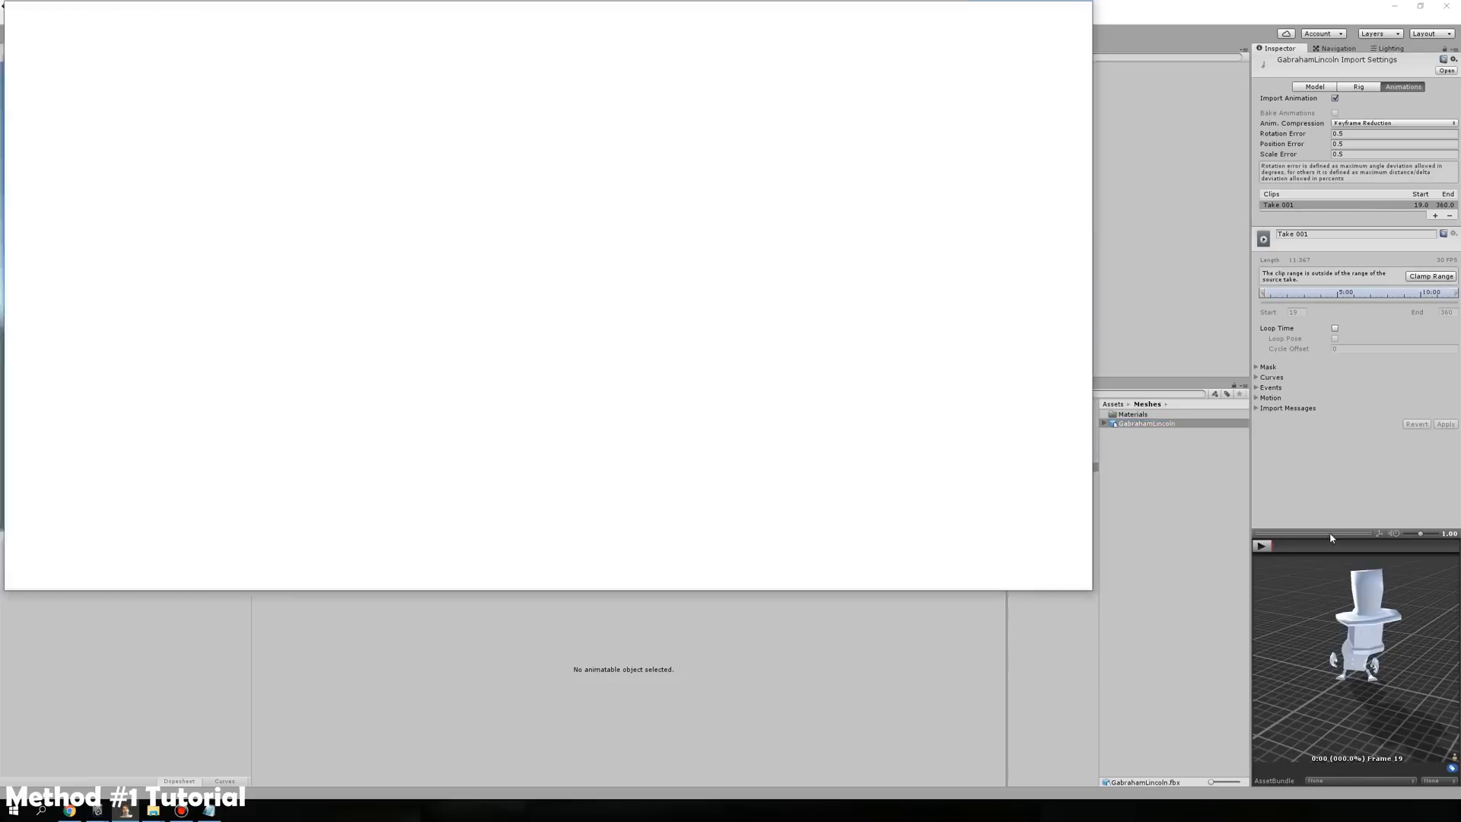
left_click_drag(140, 12, 114, 90)
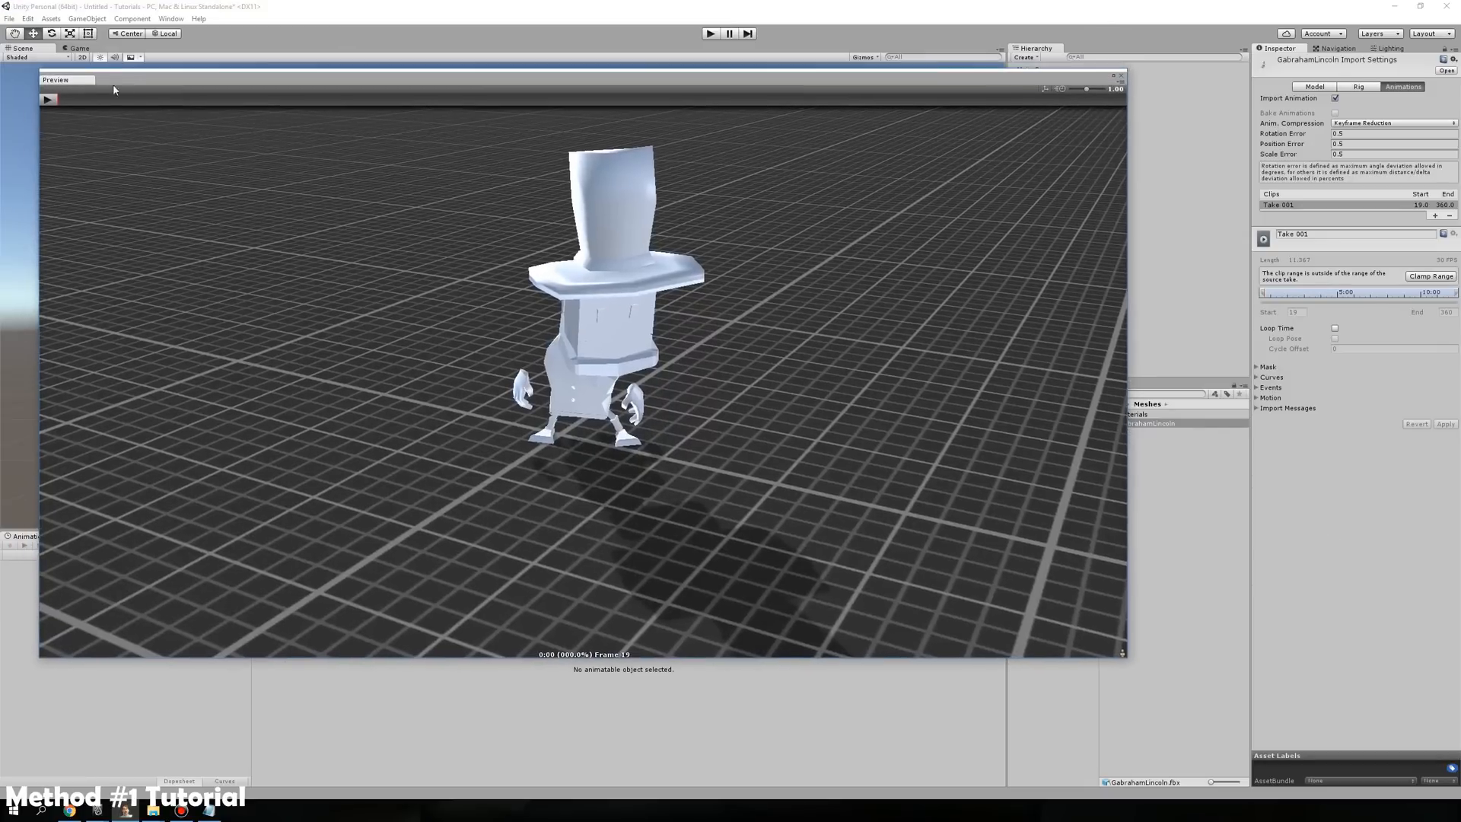
left_click(47, 99)
scroll(479, 271, "down", 3)
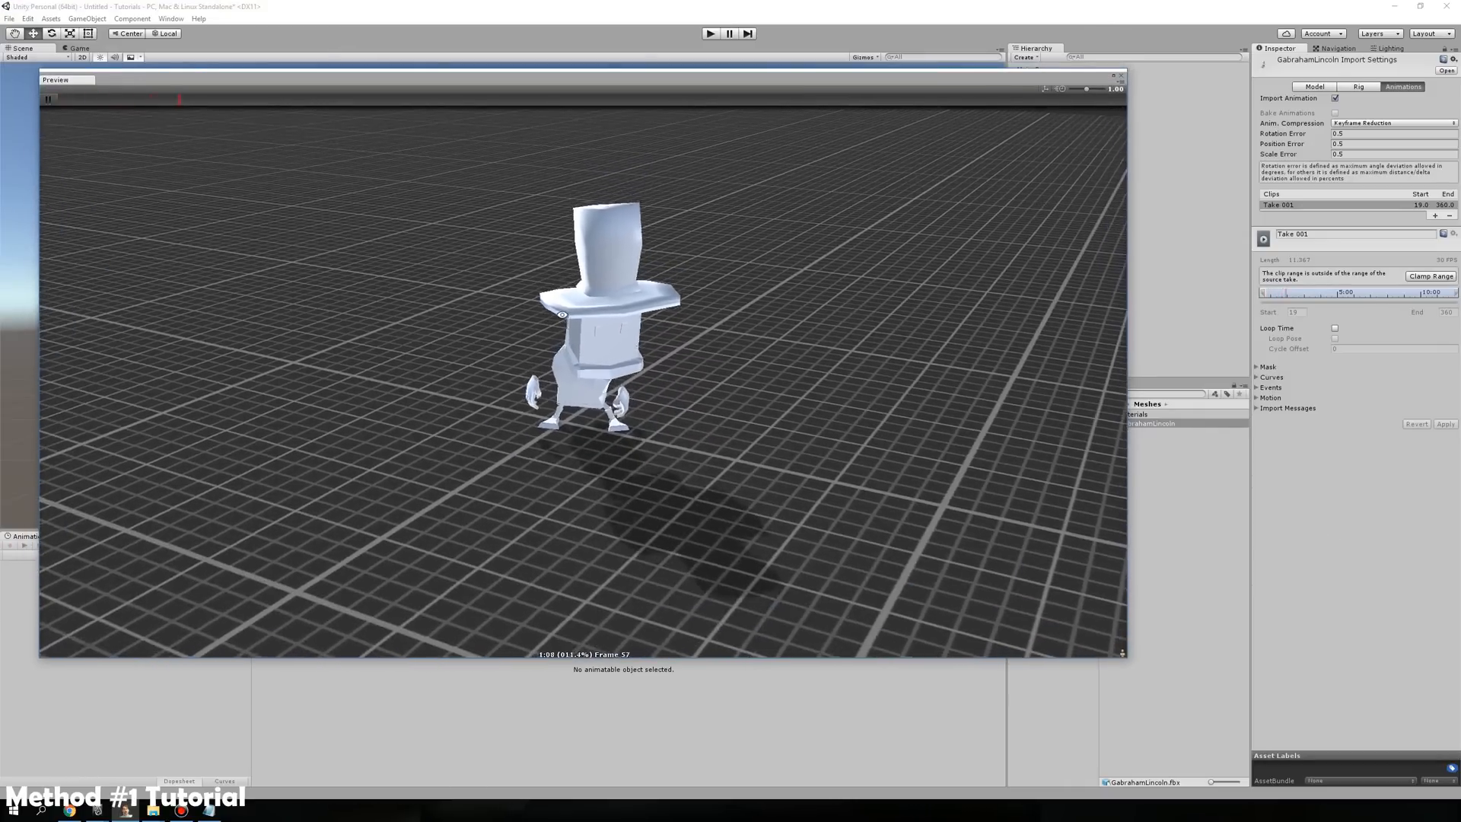
scroll(616, 326, "up", 2)
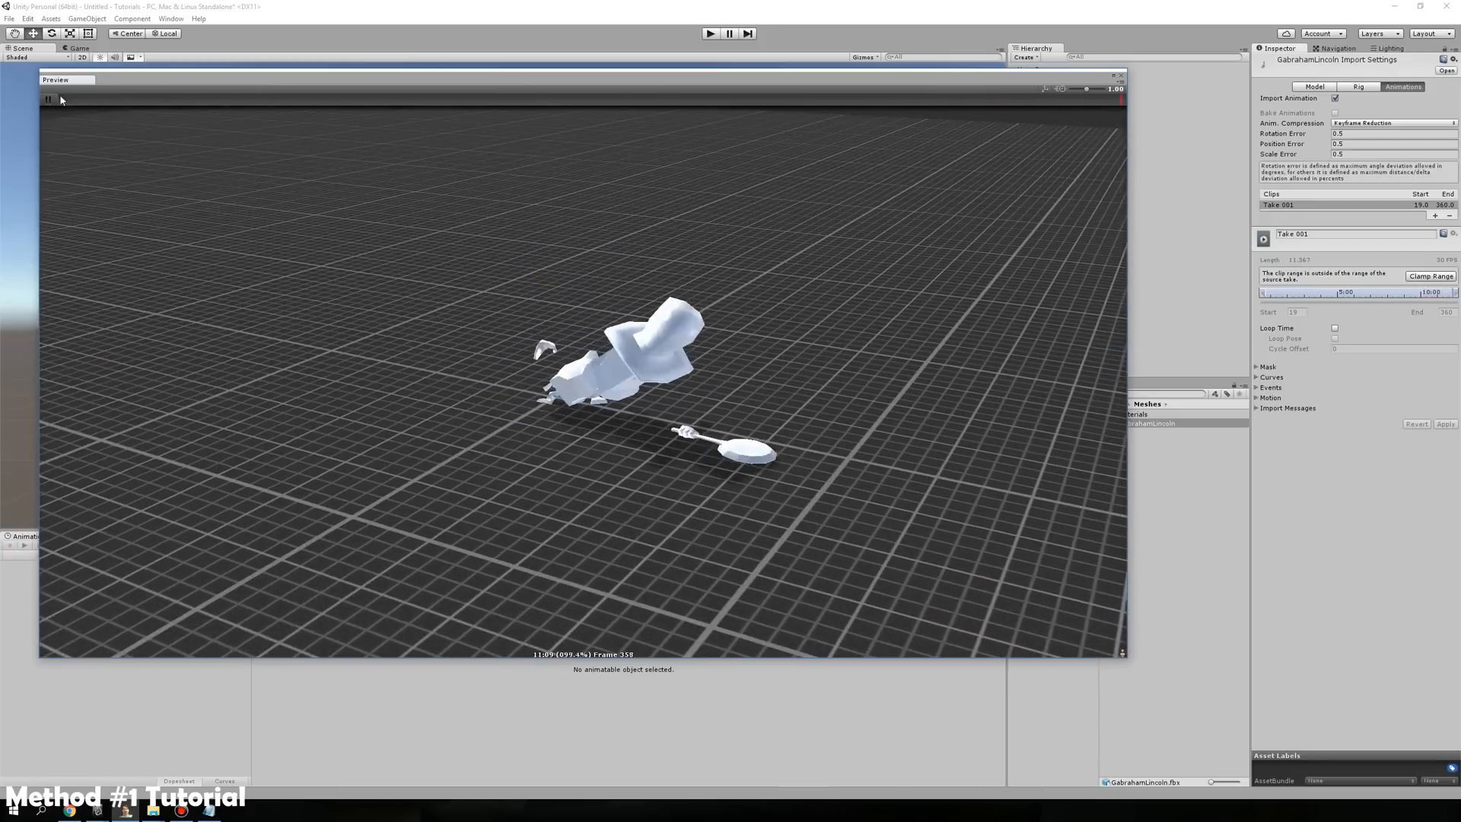
left_click(118, 100)
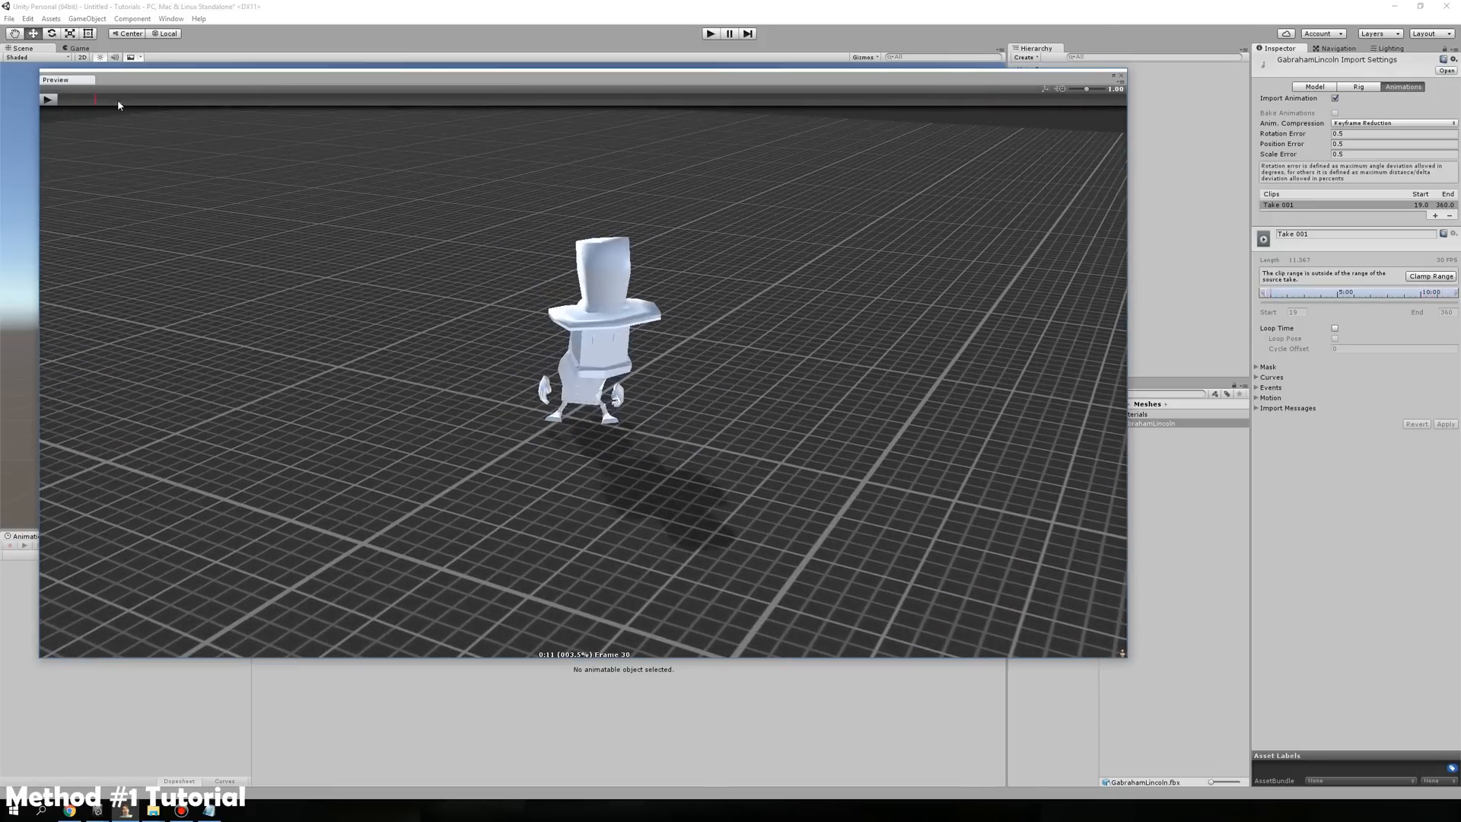
left_click(1123, 77)
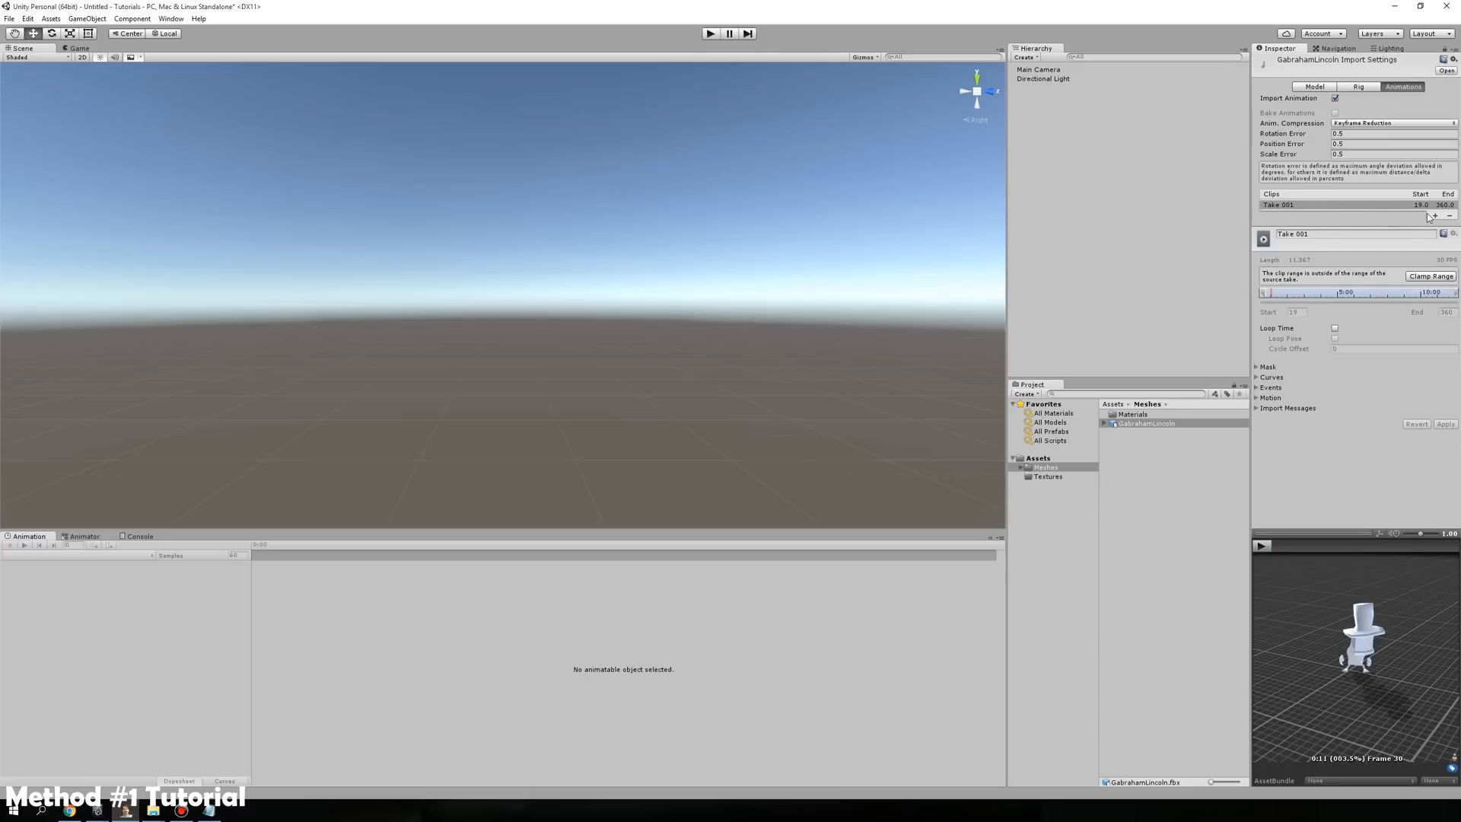
Start editing the Take 001 clip name and bring up the Notepad list of animation frame ranges over the scene view
left_click(1355, 236)
key("alt+Tab")
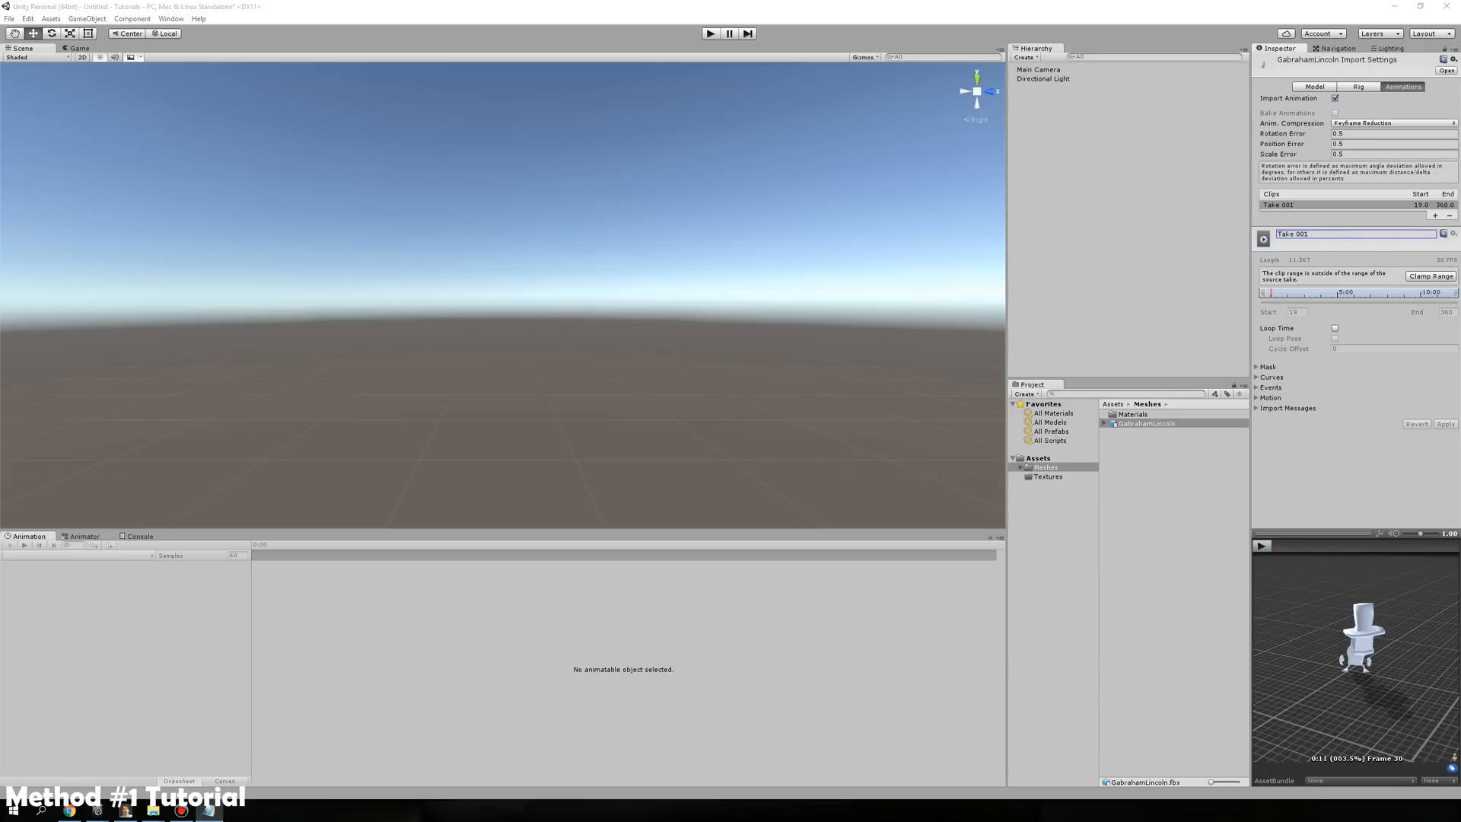
left_click_drag(1460, 548, 385, 101)
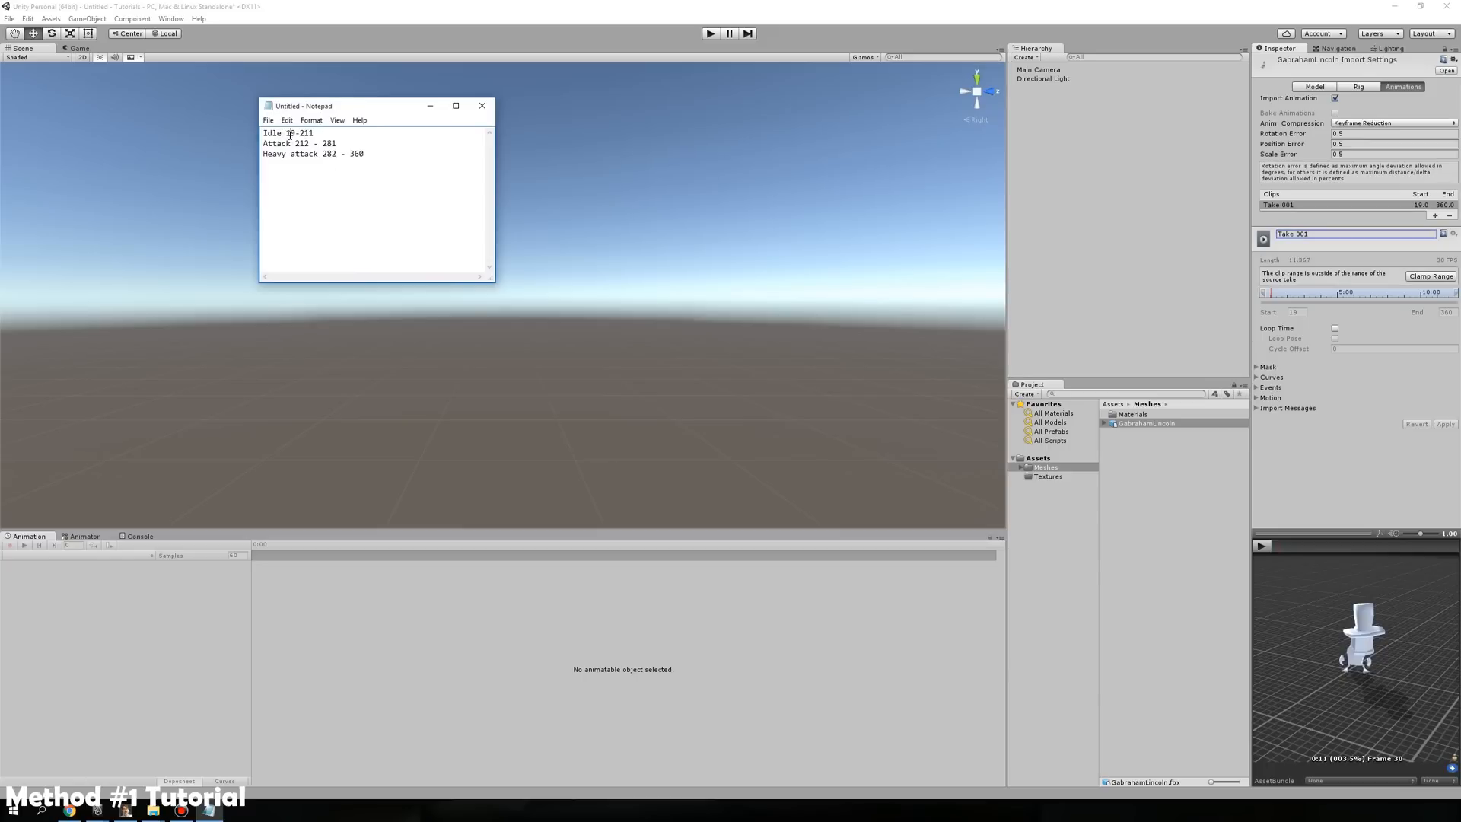
Check the Idle frame range in the notes, rename the Take 001 clip to Idle and add a second clip
left_click_drag(291, 133, 314, 133)
left_click(298, 143)
left_click_drag(334, 106, 648, 132)
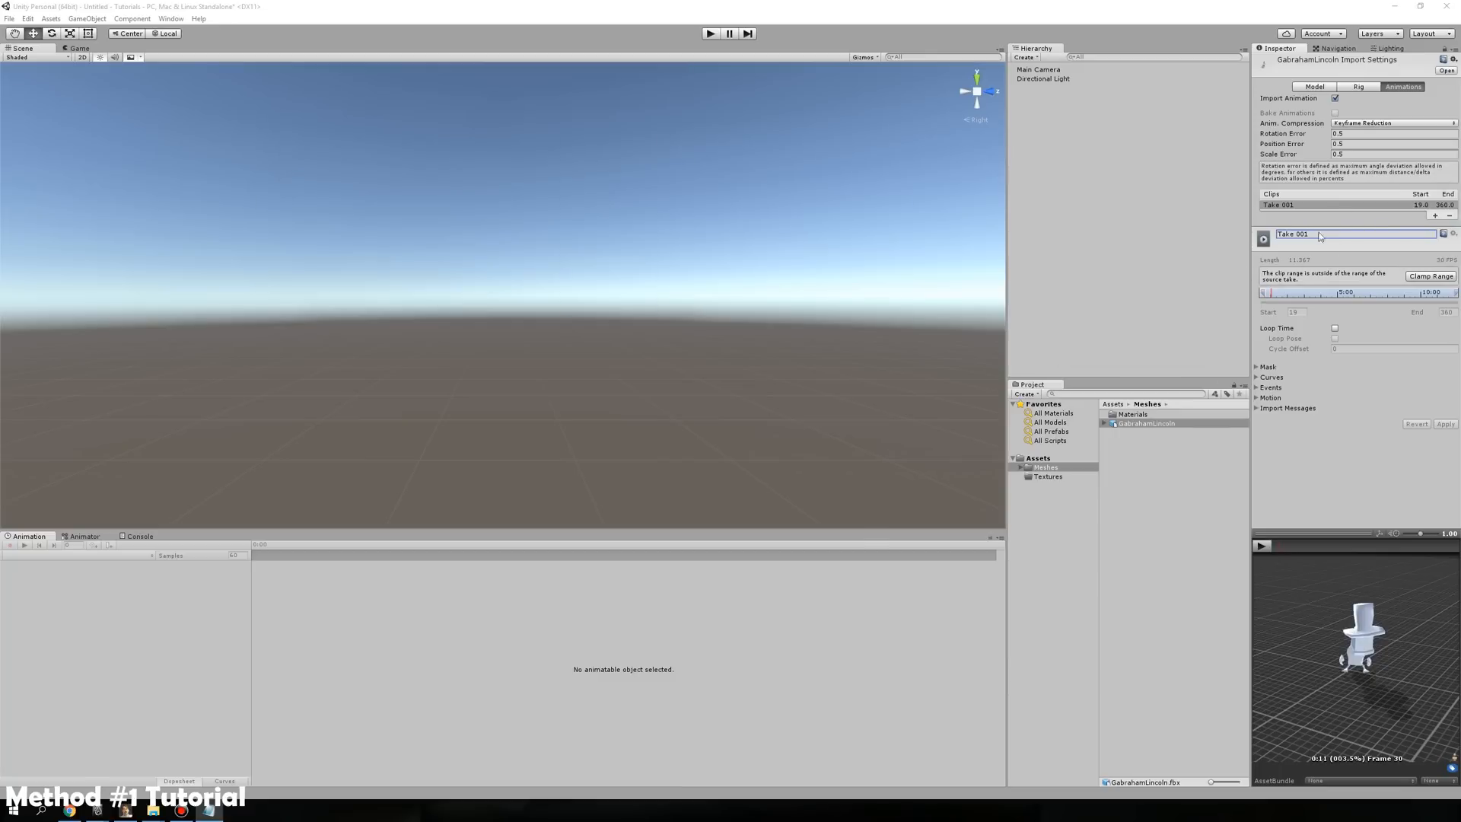
left_click_drag(1322, 235, 1127, 225)
type("Idle")
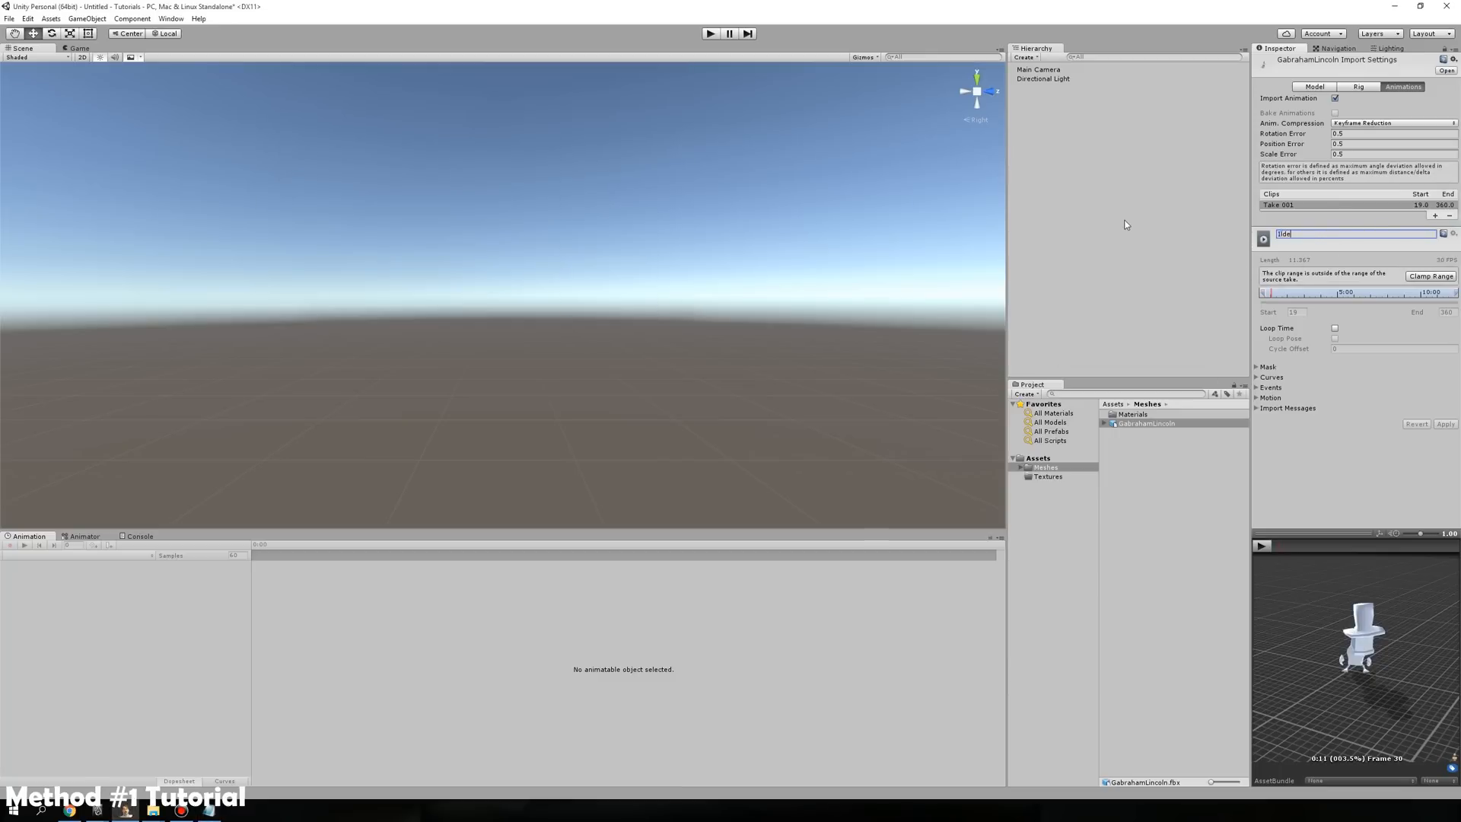
key("BackSpace")
key("BackSpace")
key("BackSpace")
key("Return")
left_click(1433, 216)
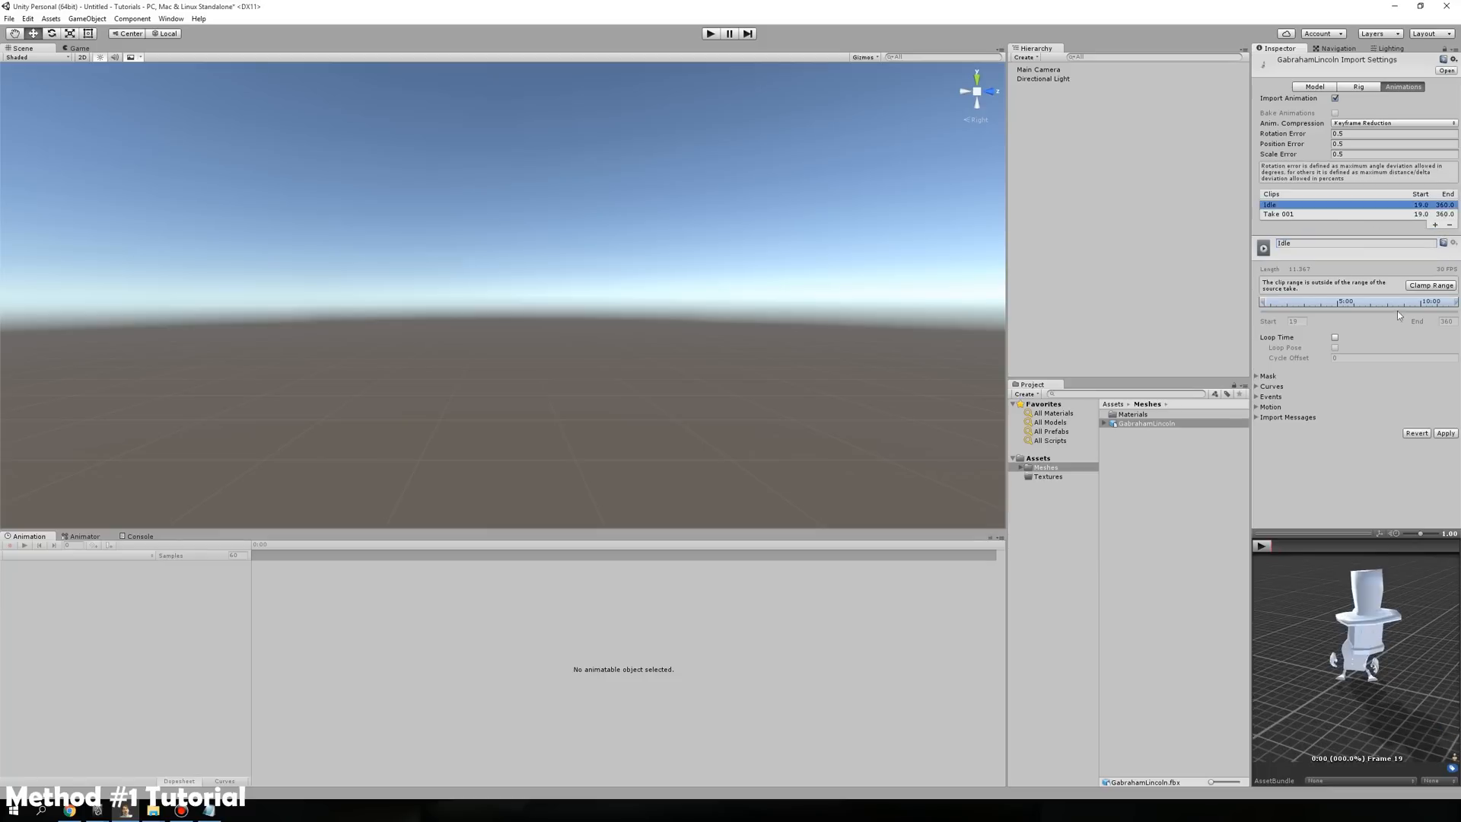
Clamp the Idle clip's range, set its end frame to 211 and apply the import settings
left_click(1435, 285)
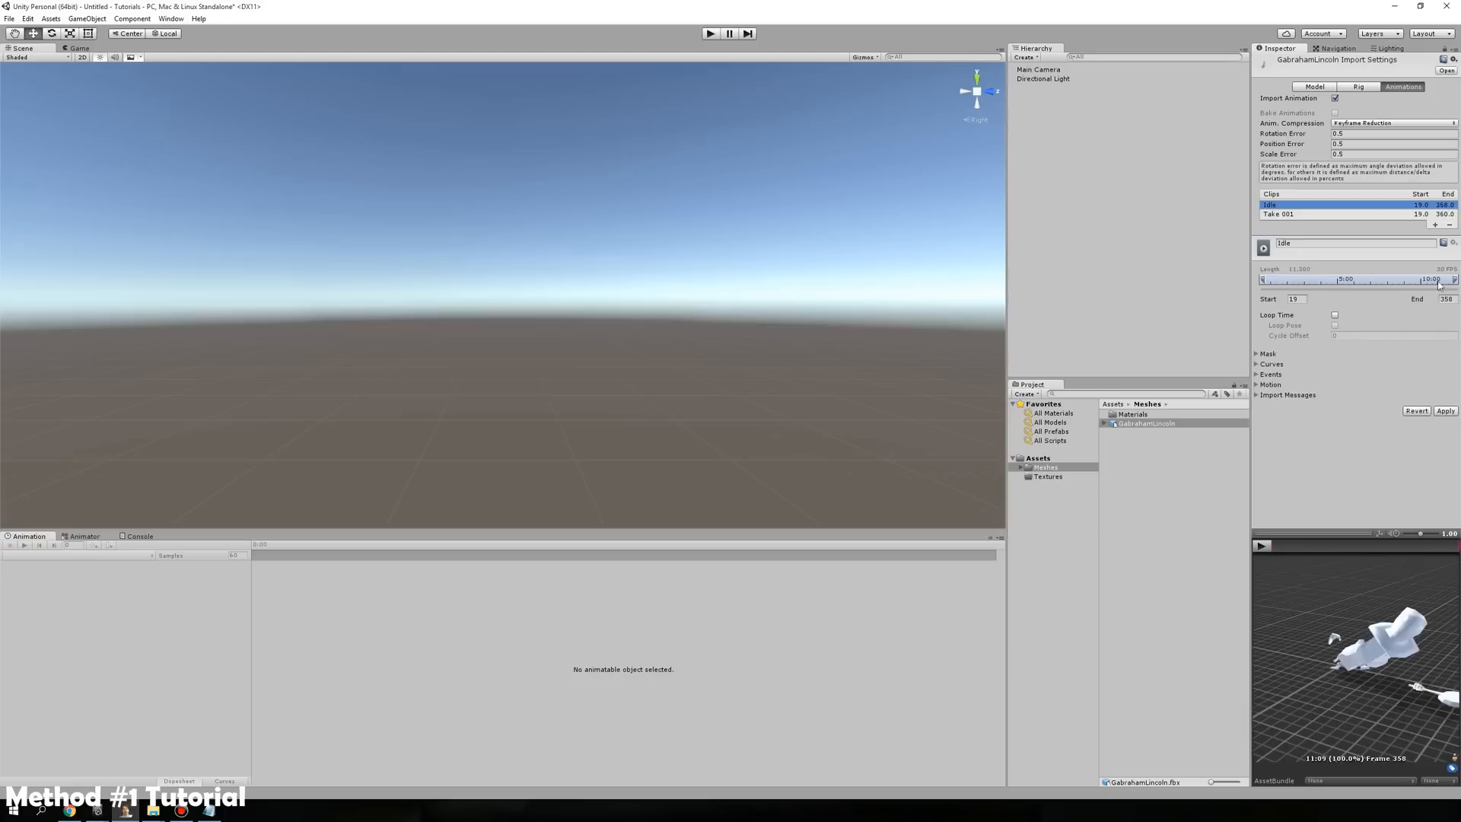
left_click(1446, 299)
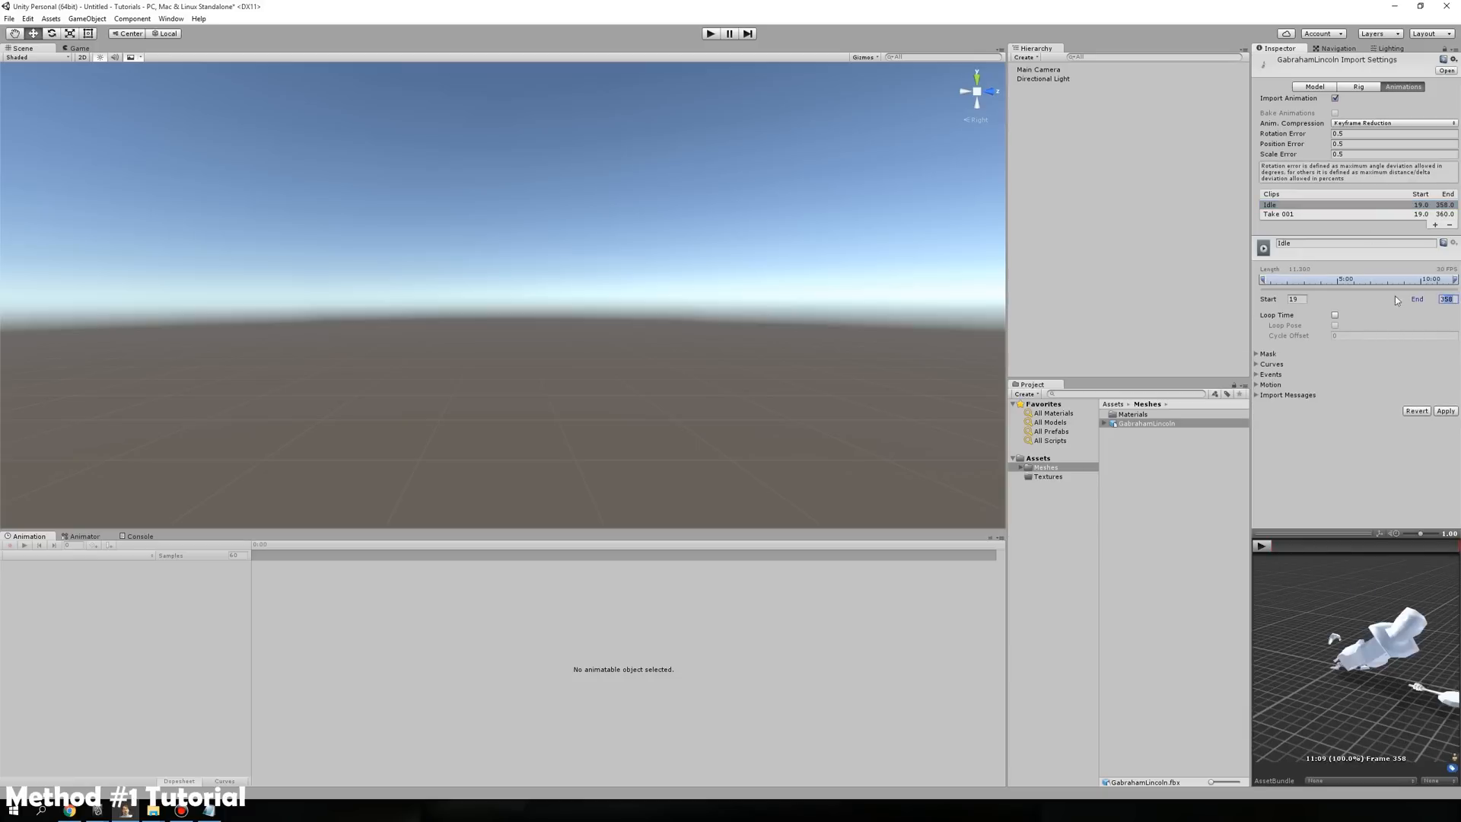
type("211")
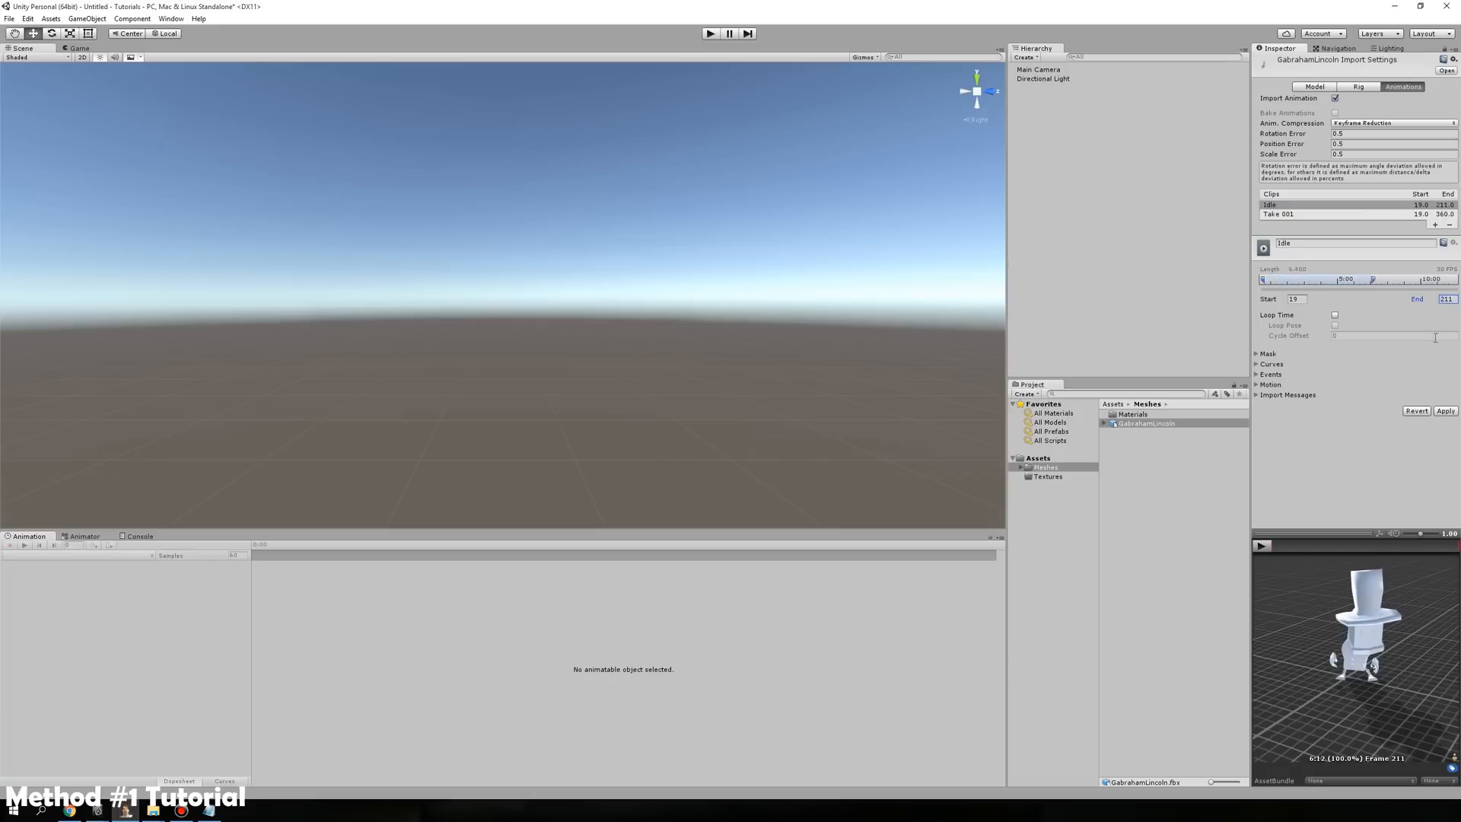
left_click(1445, 411)
Float the animation preview as a separate window and play the Idle clip in it
right_click(1289, 533)
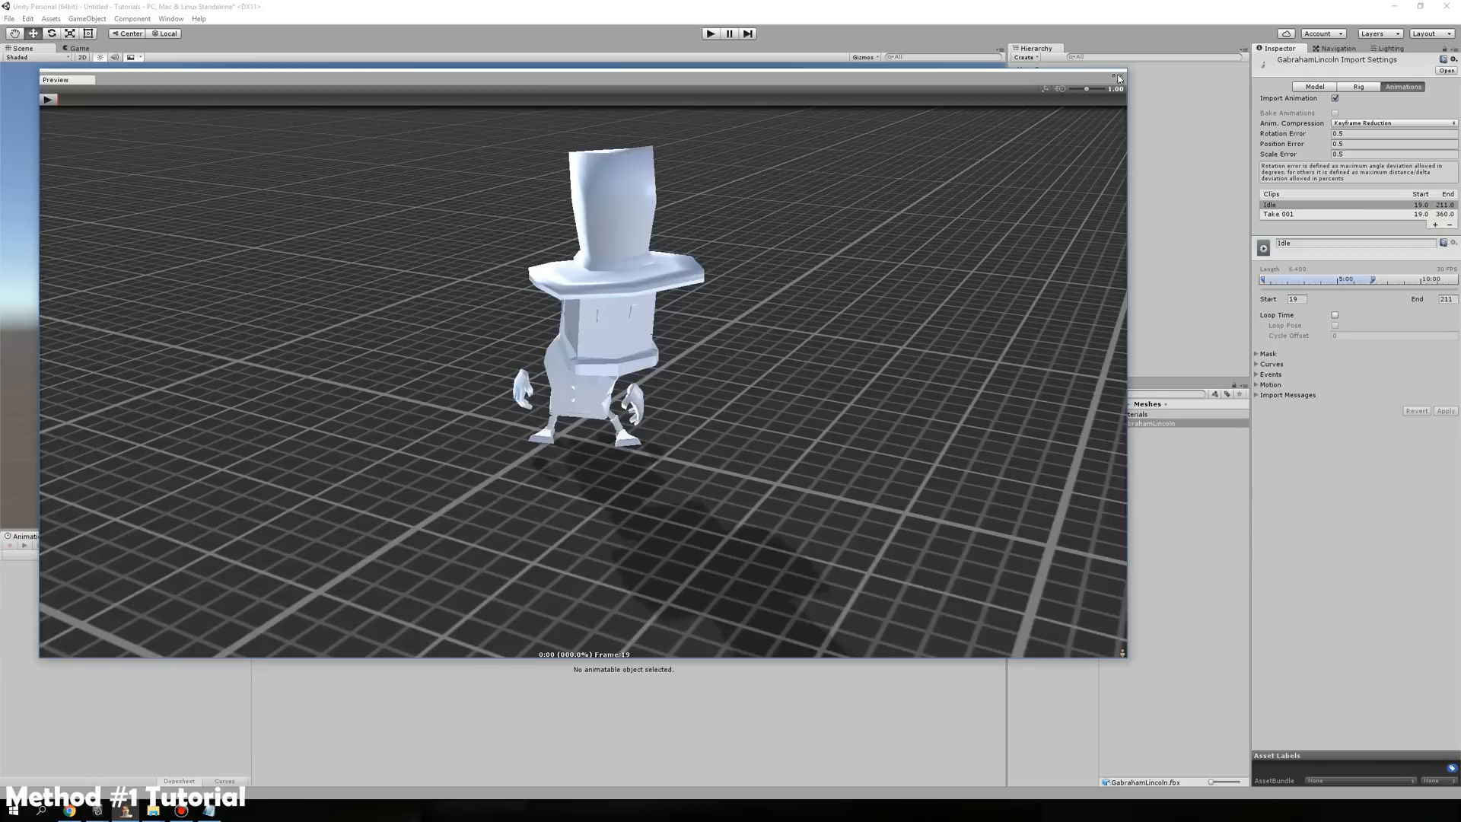
left_click(1118, 77)
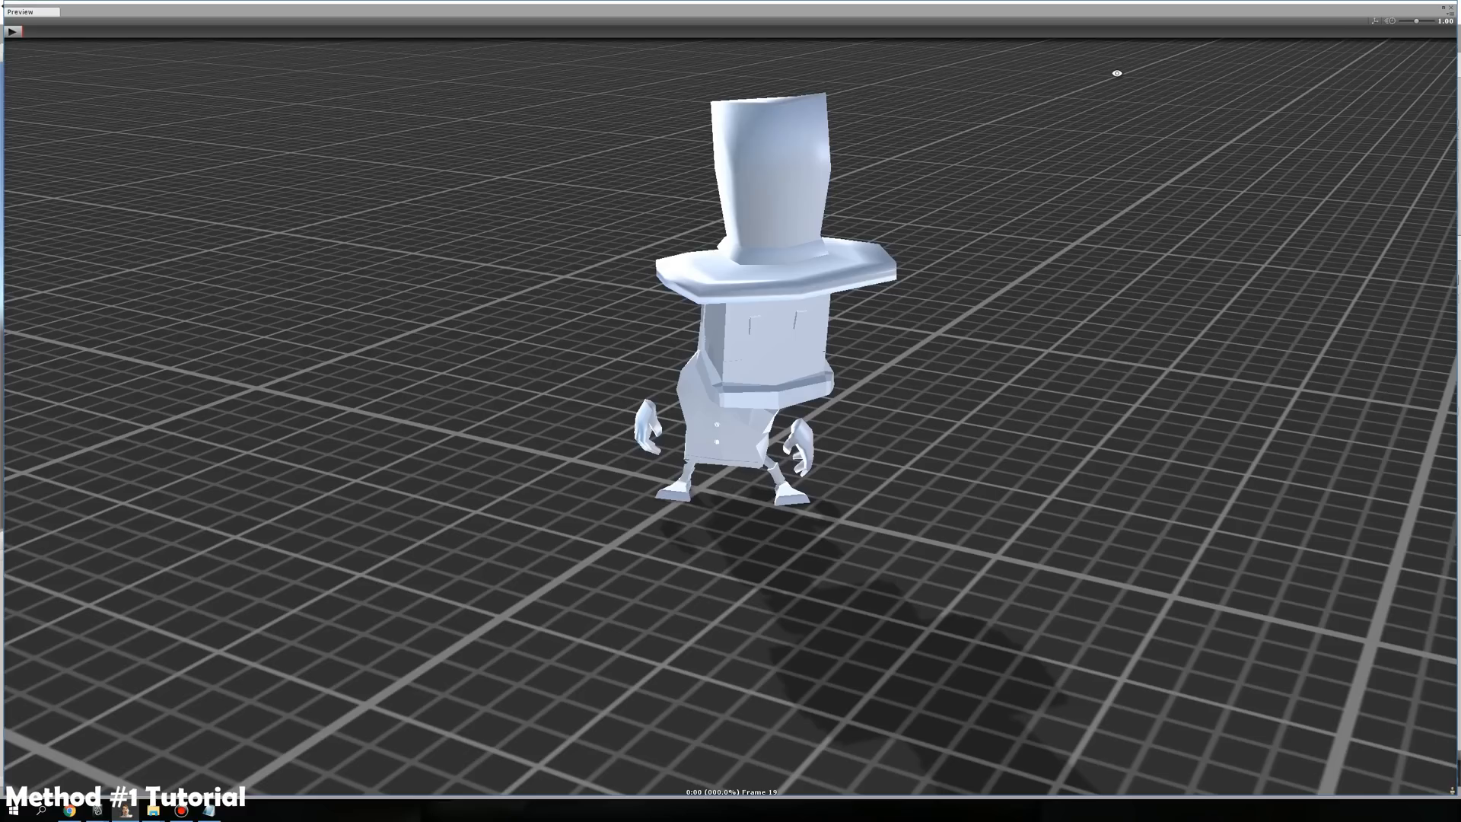
left_click(1442, 11)
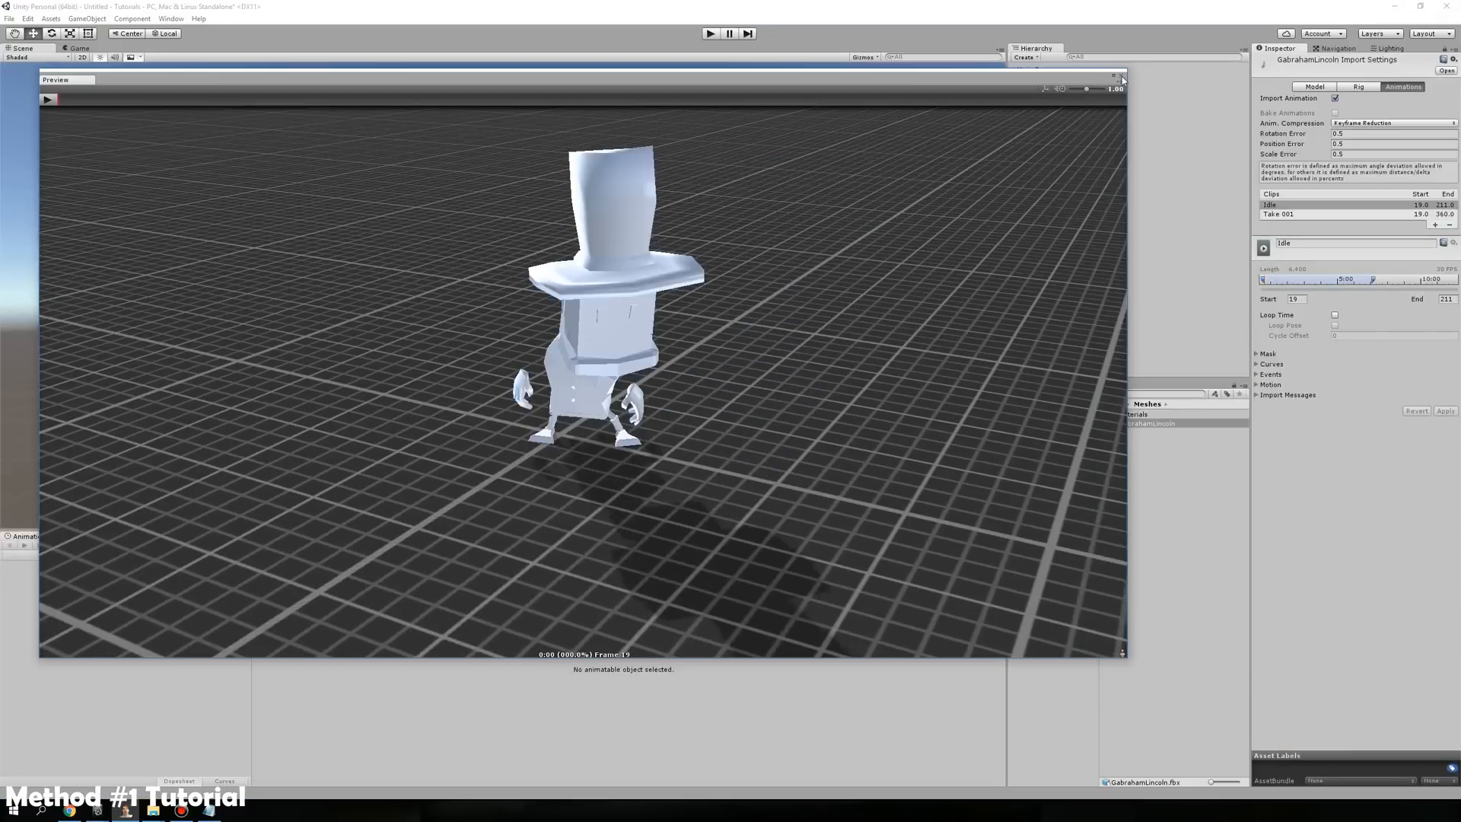
left_click(1121, 76)
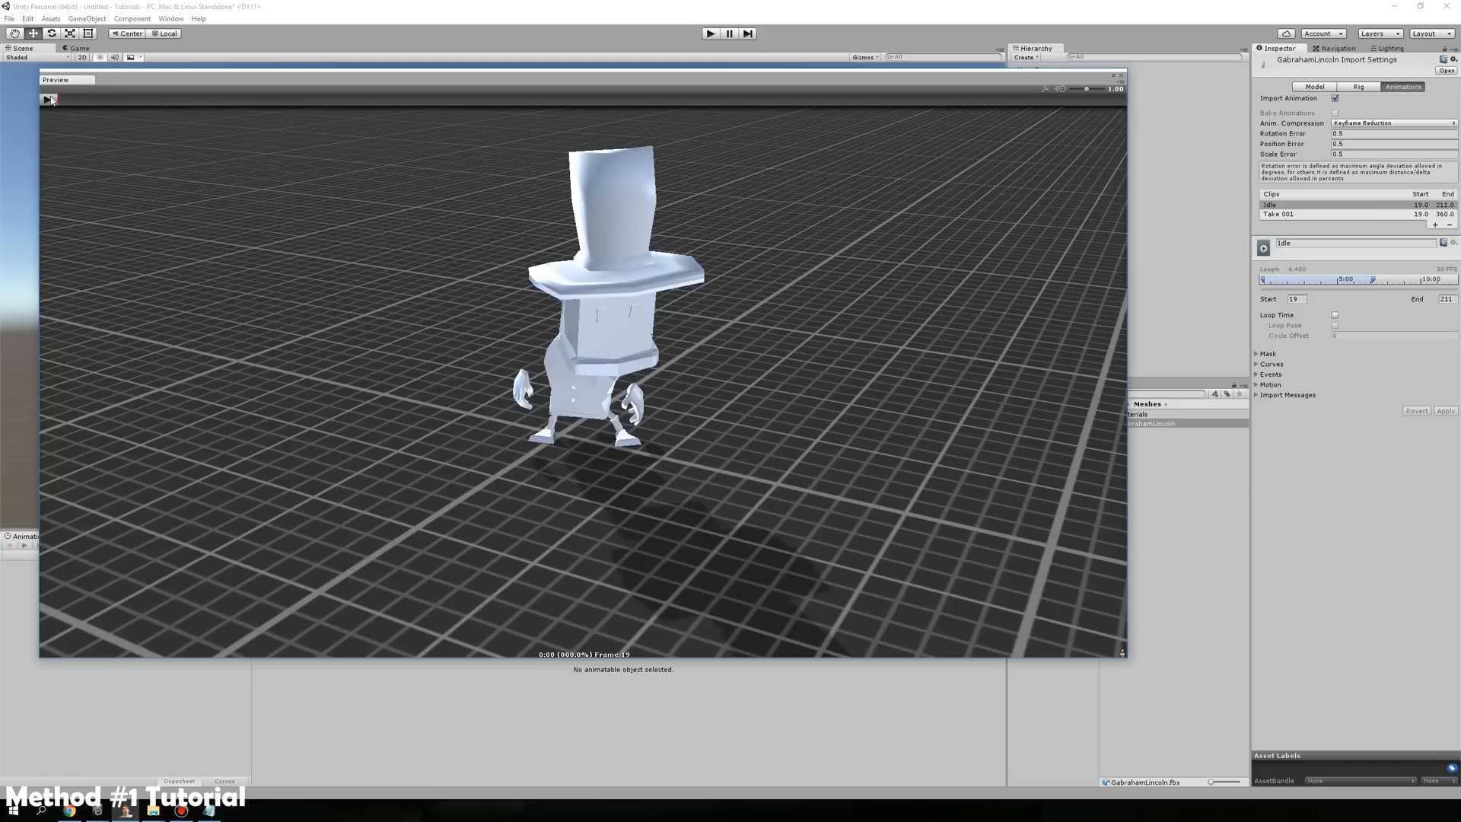
left_click(48, 102)
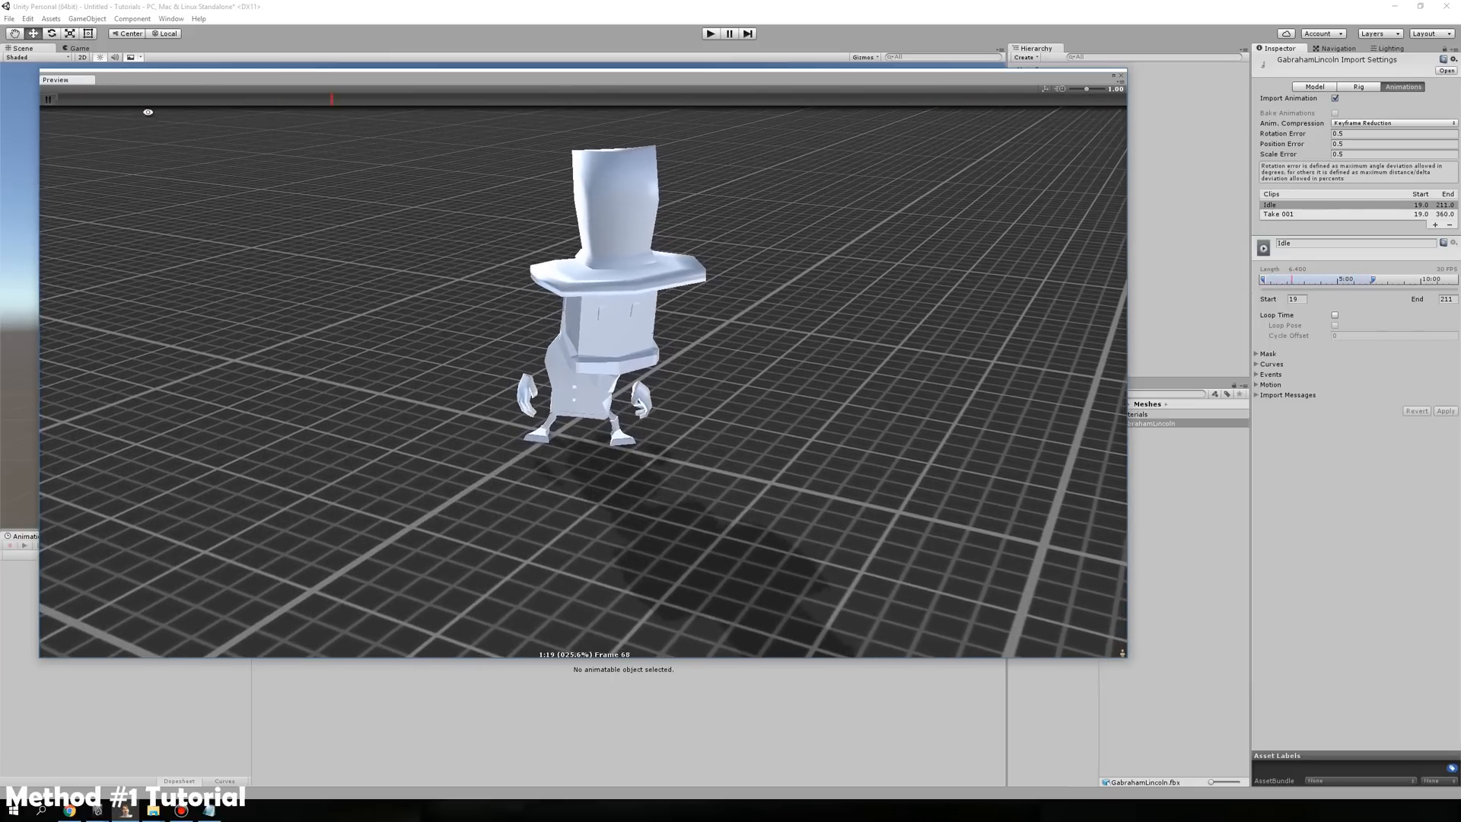
left_click(48, 99)
Rename the second clip, Take 001, to LightCombo
left_click(1302, 216)
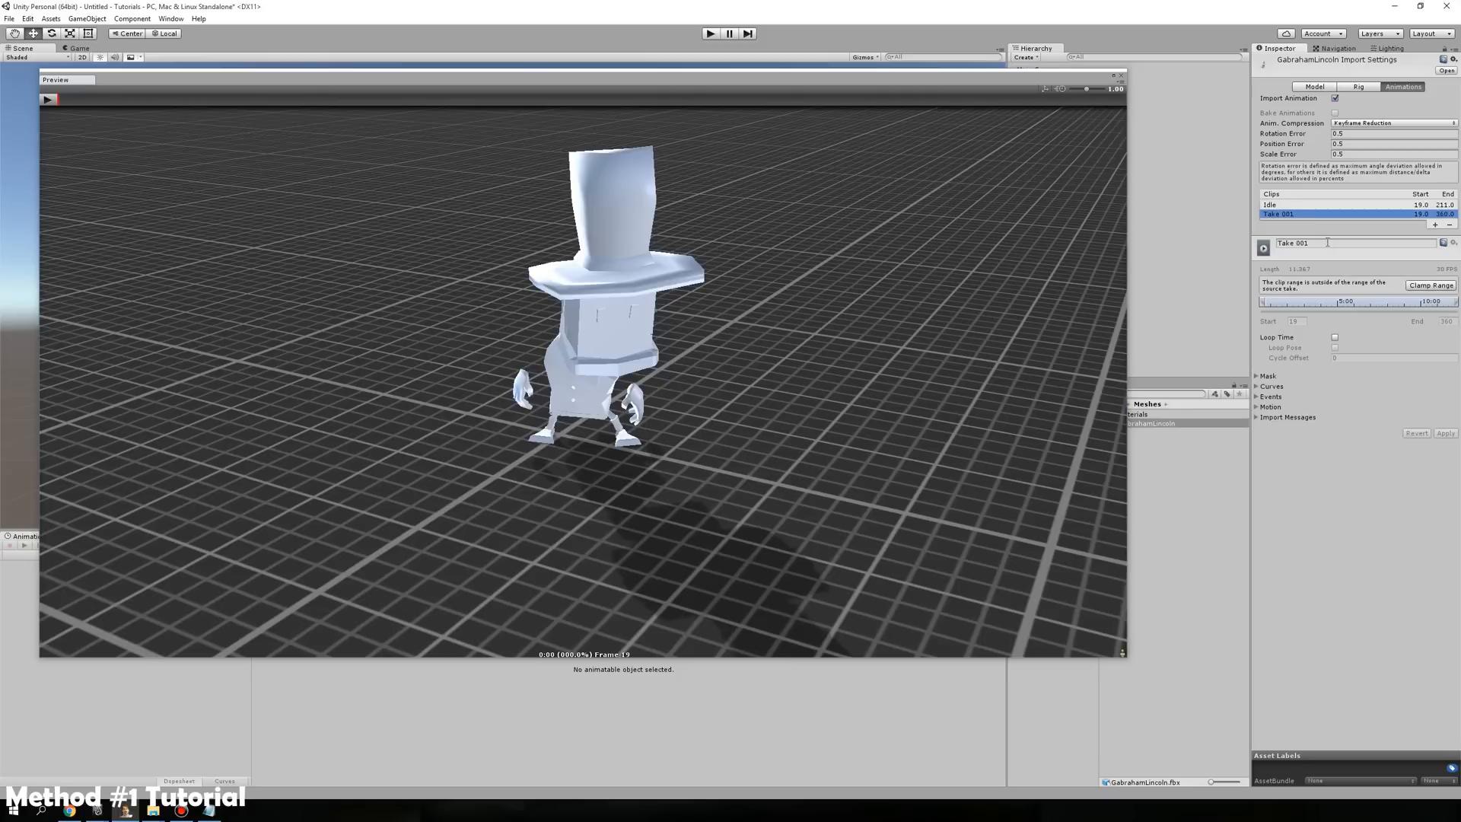
left_click(1327, 242)
type("Li")
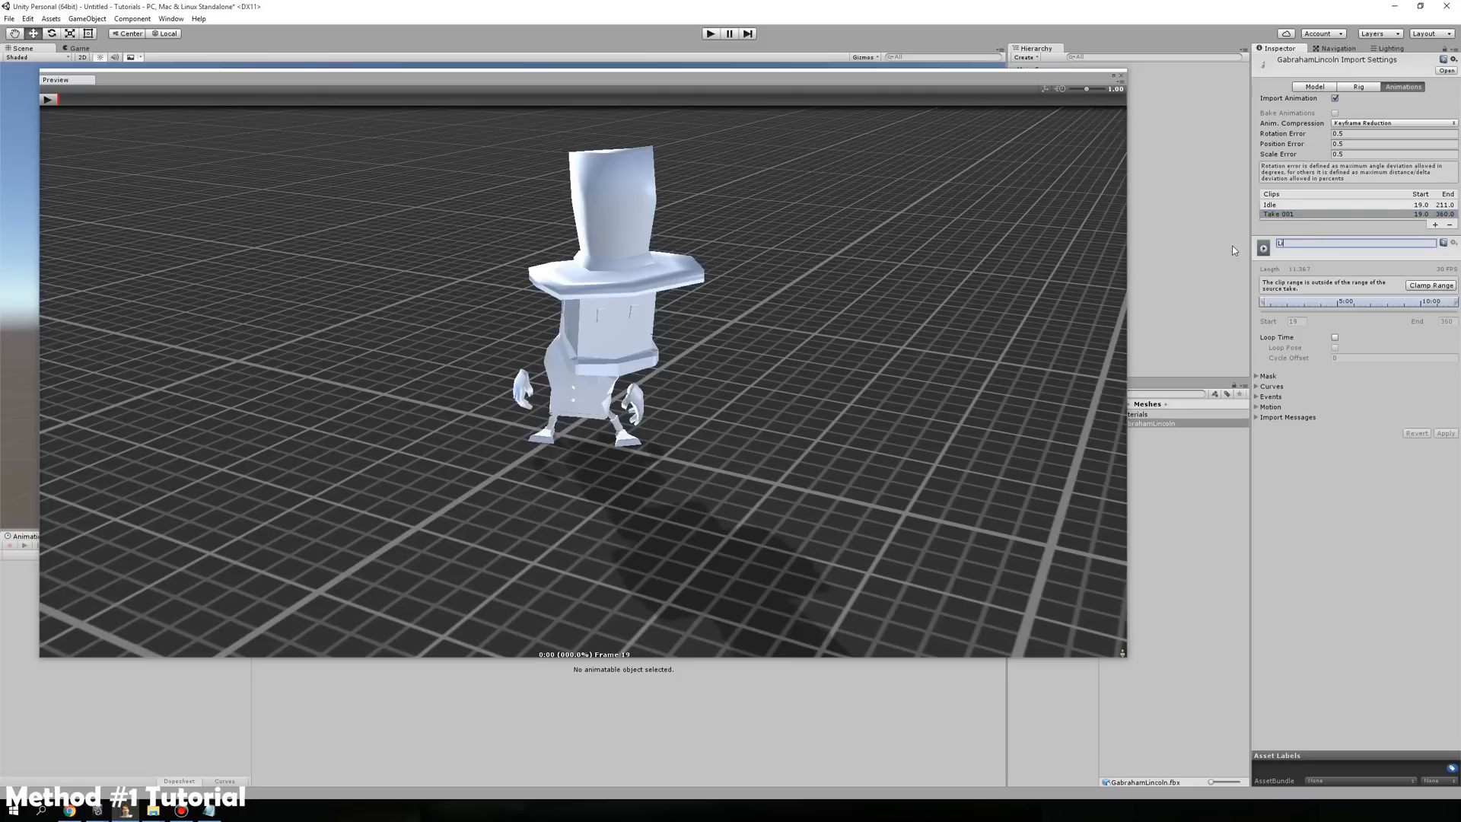
type("ghtCombo")
key("Return")
Clamp the LightCombo clip, set its range to frames 212 through 281 and apply the import settings
left_click(1435, 287)
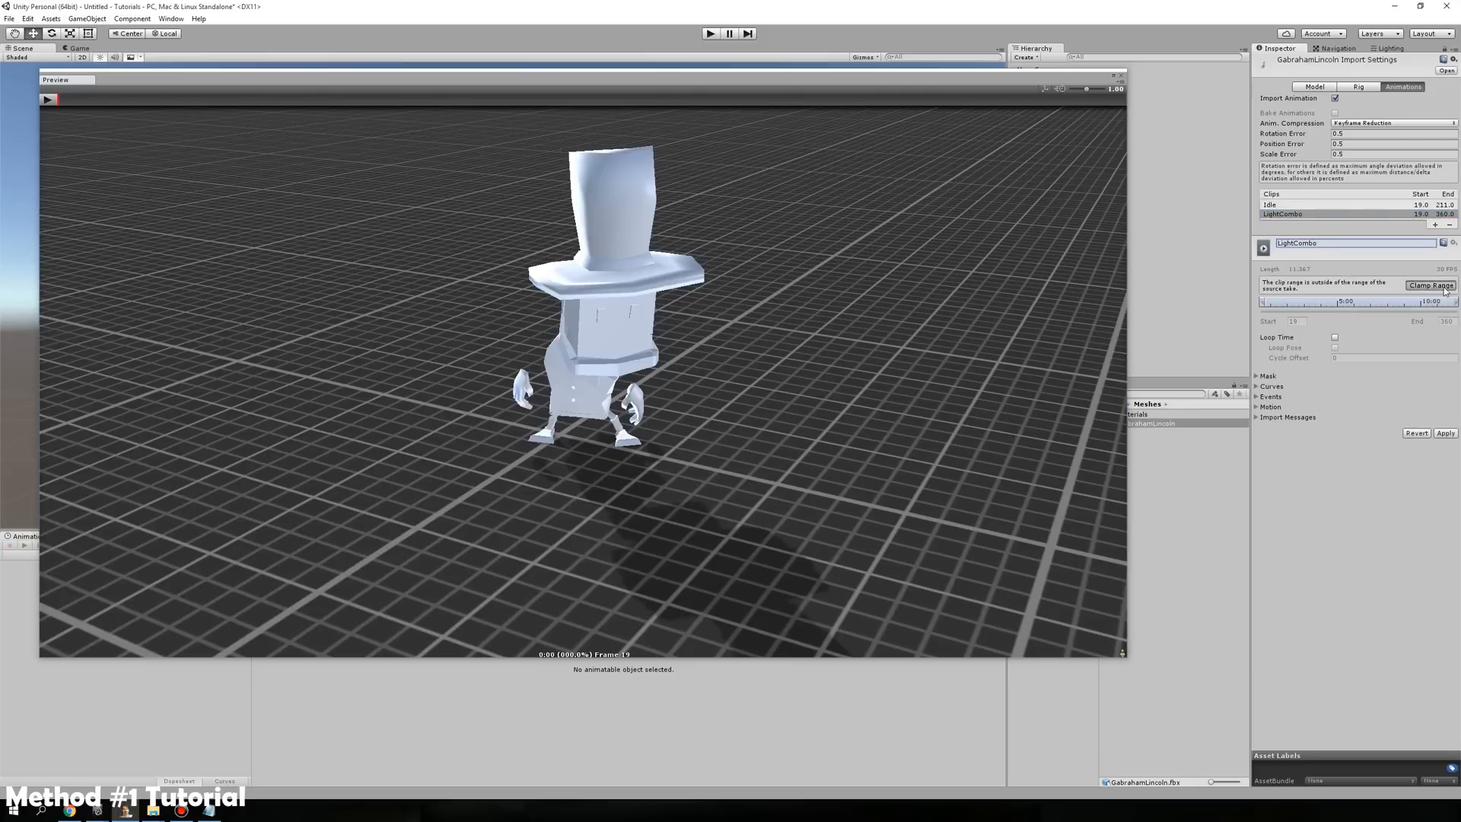
left_click(1450, 299)
left_click(1300, 299)
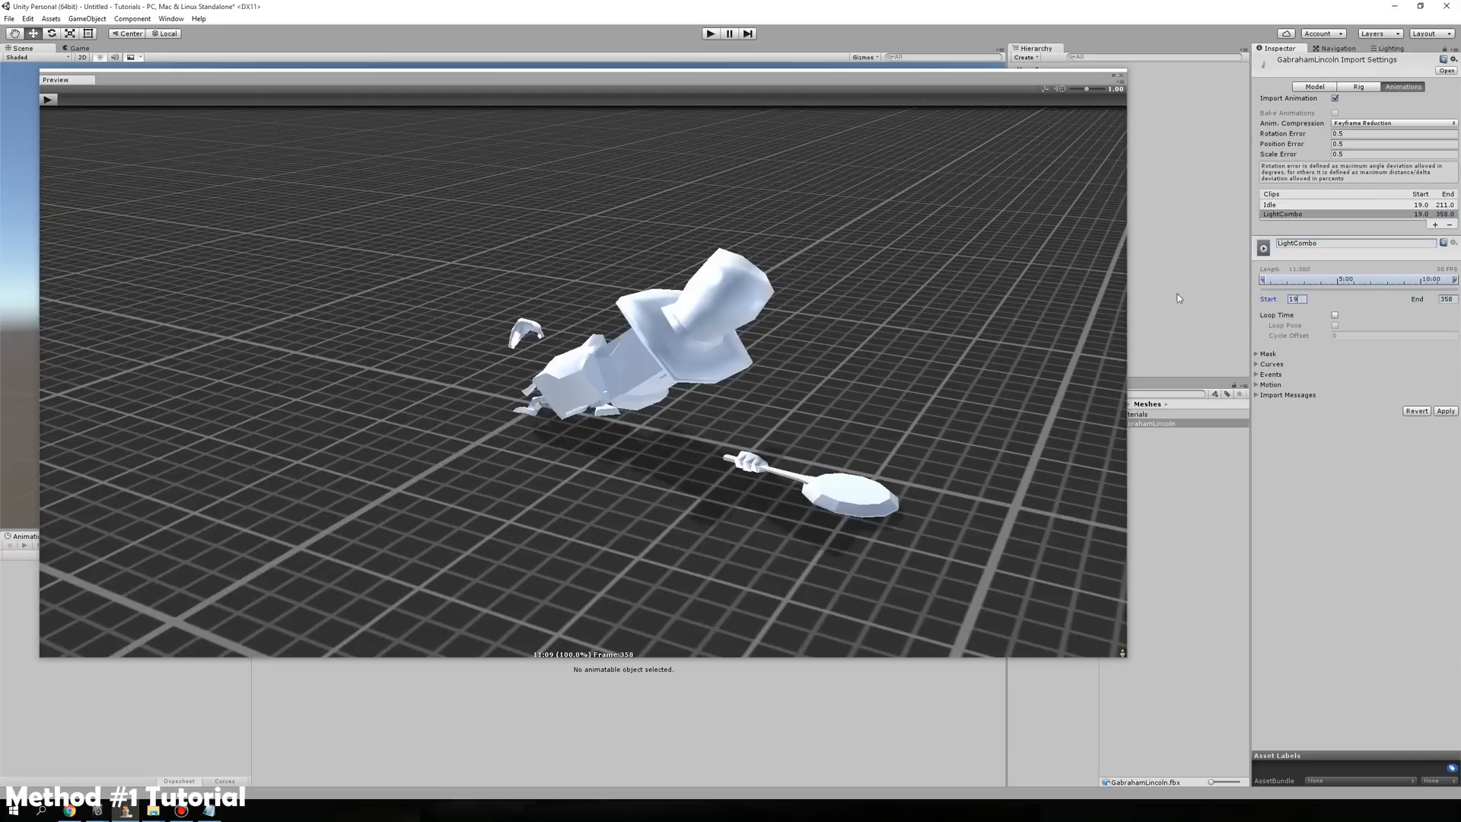
type("212")
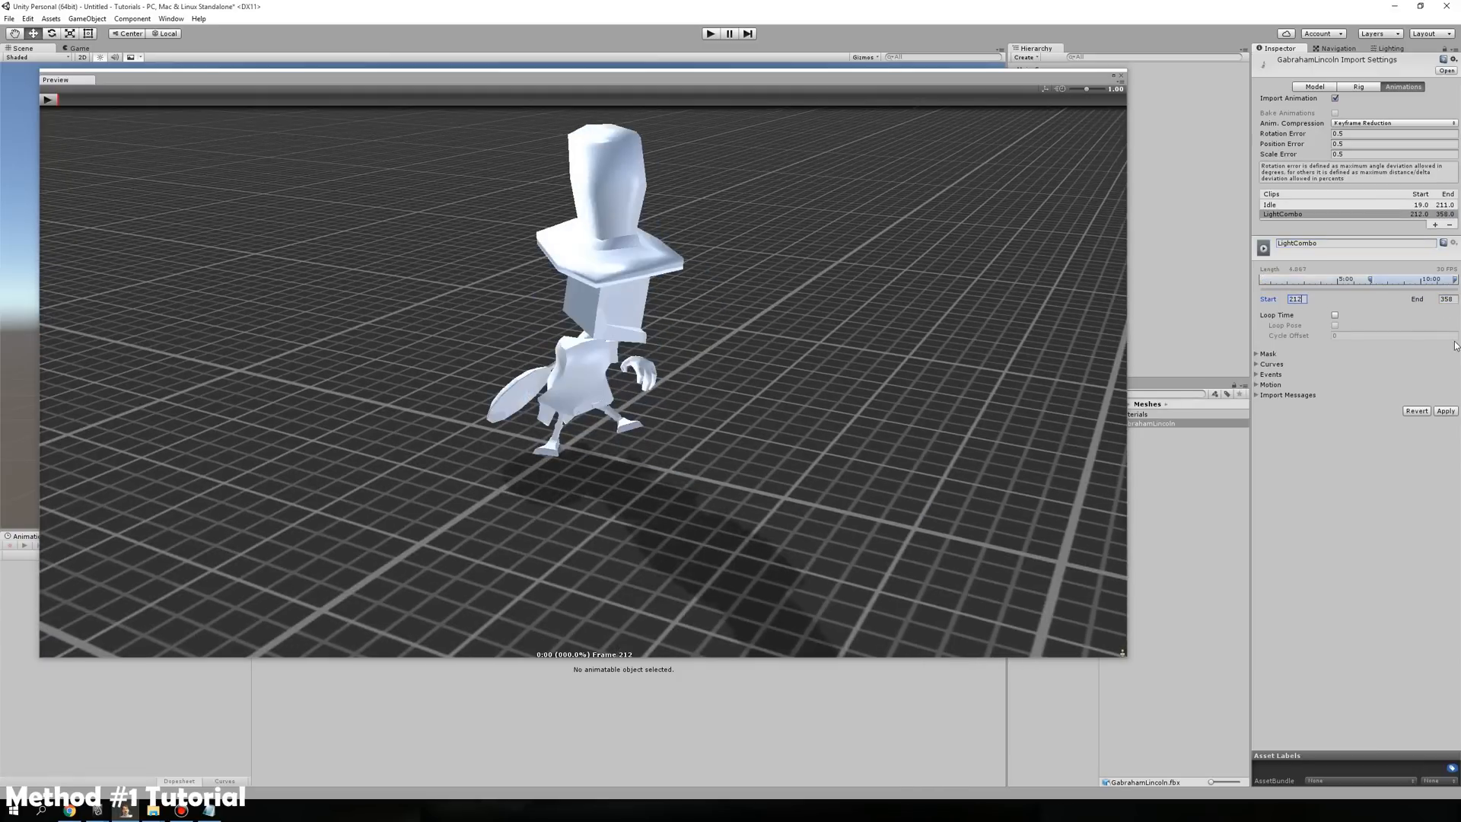
left_click(1447, 300)
type("281")
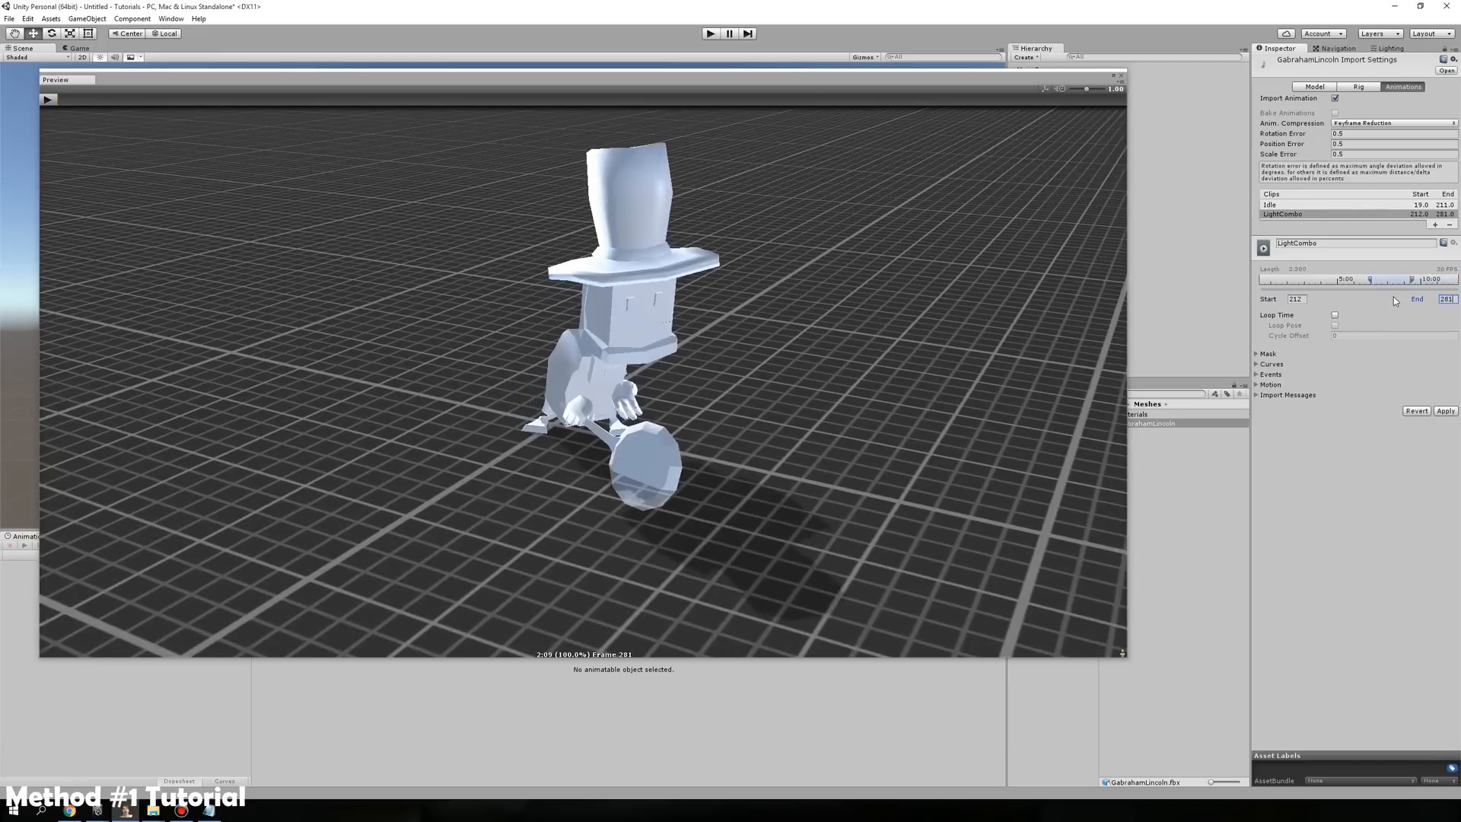
left_click(1441, 411)
Add a third animation clip and name it HeavyCombo
left_click(1435, 225)
left_click(1281, 253)
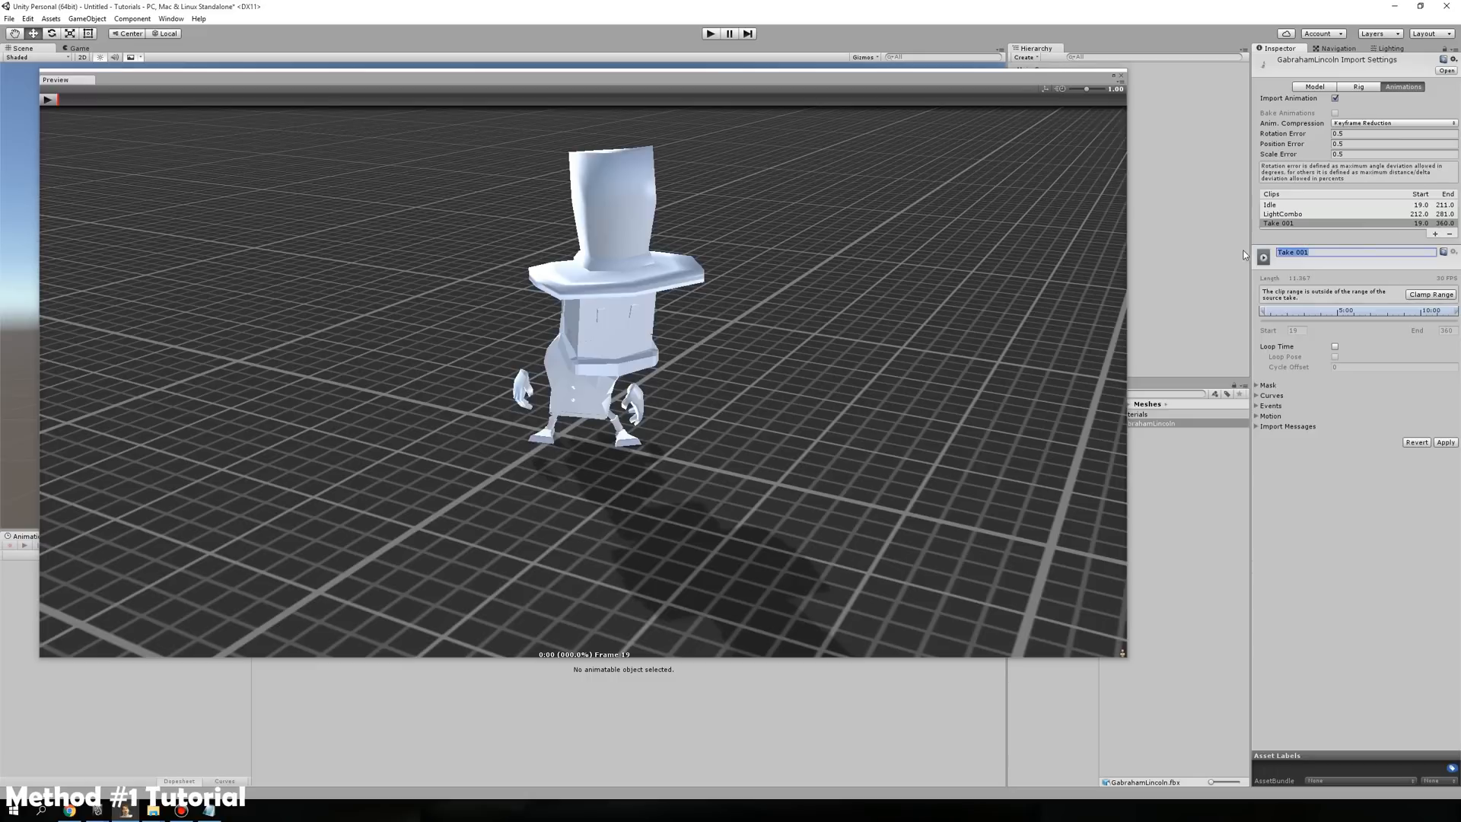
type("HeavyCombo")
Clamp the HeavyCombo clip, apply a range of frames 282 through 358 and play it in the floating preview
left_click(1427, 295)
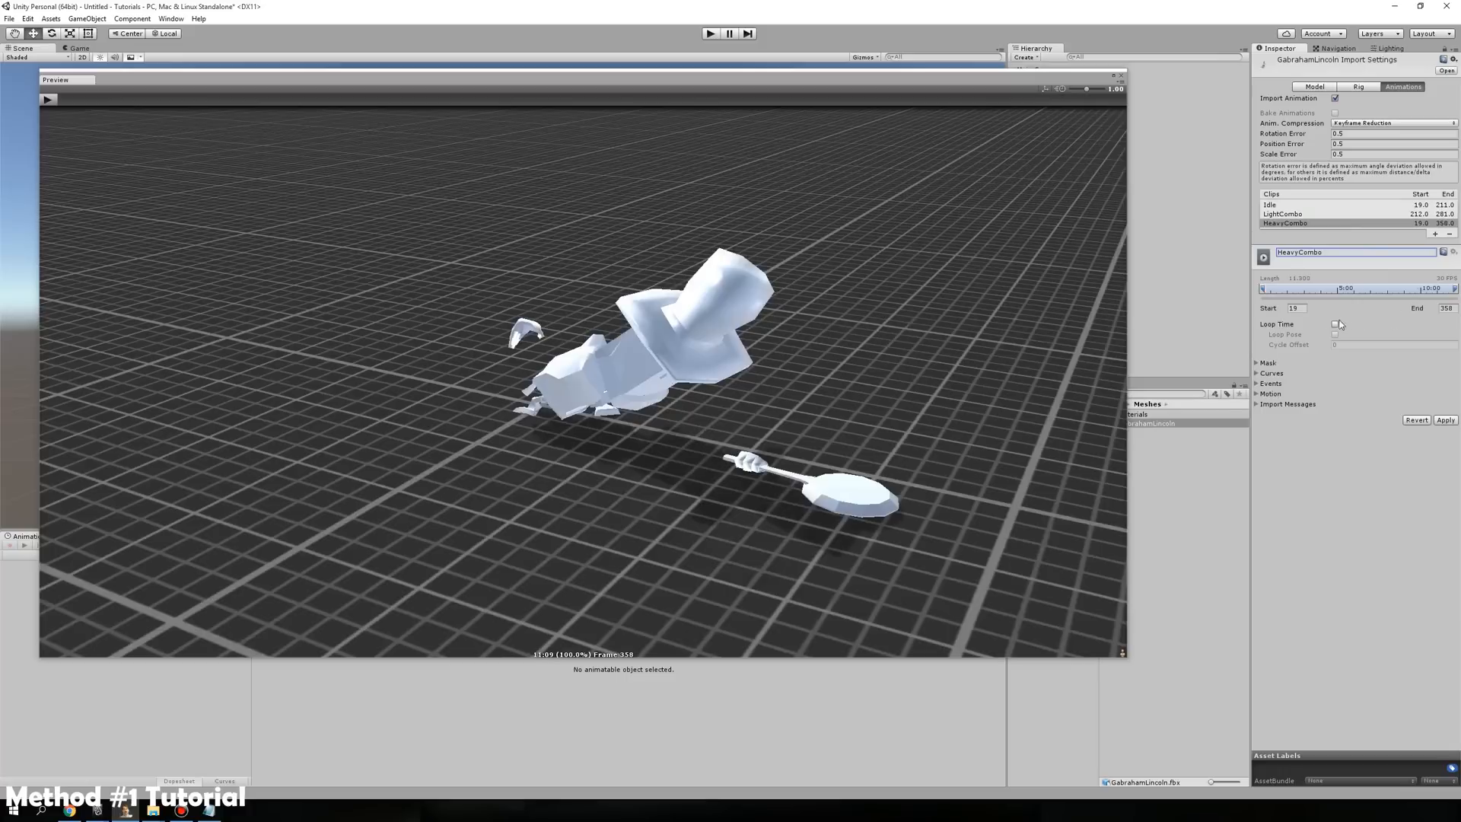
type("282")
key("Tab")
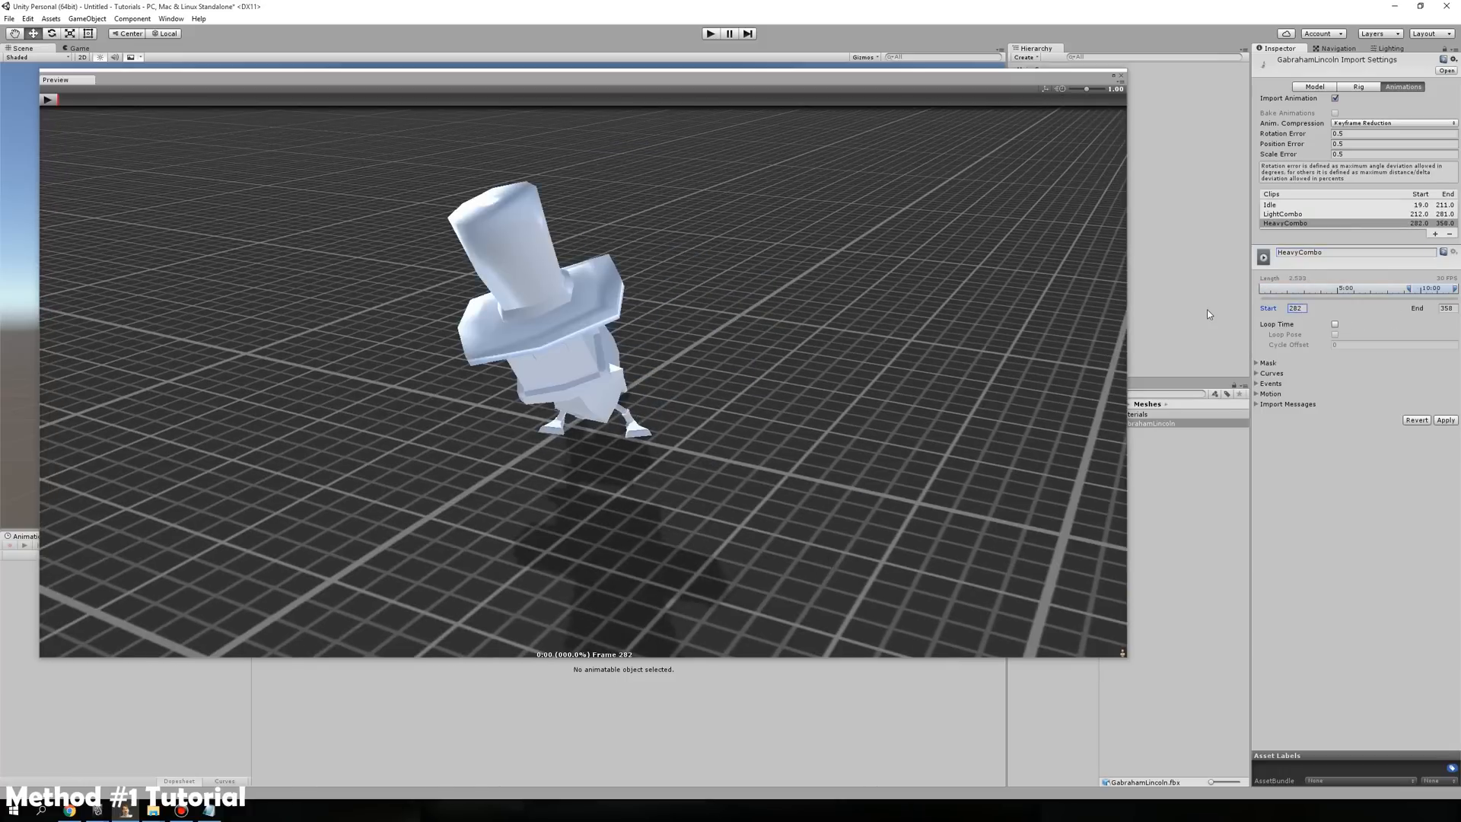
left_click(1445, 307)
type("358")
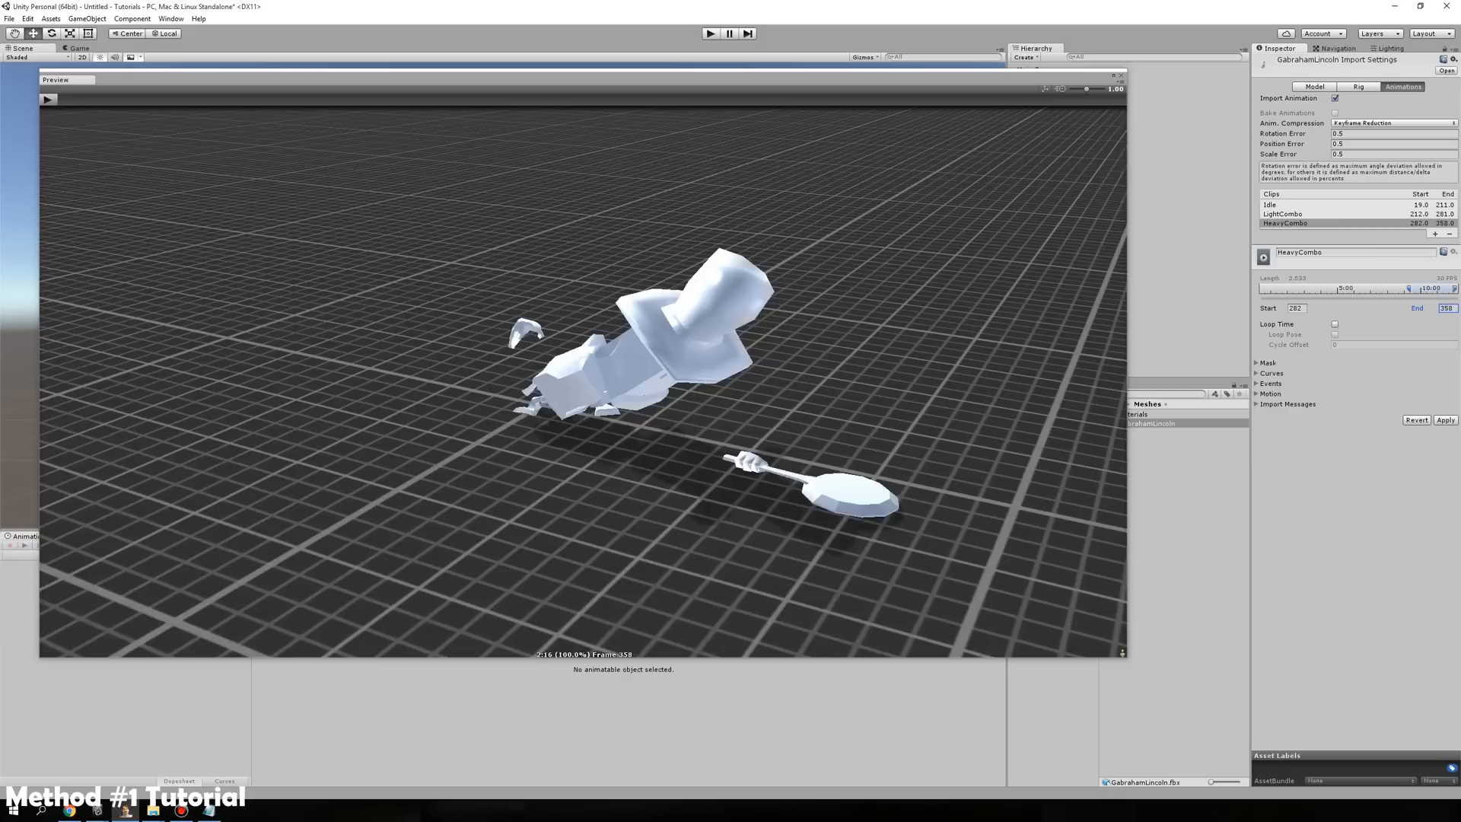
left_click(1445, 421)
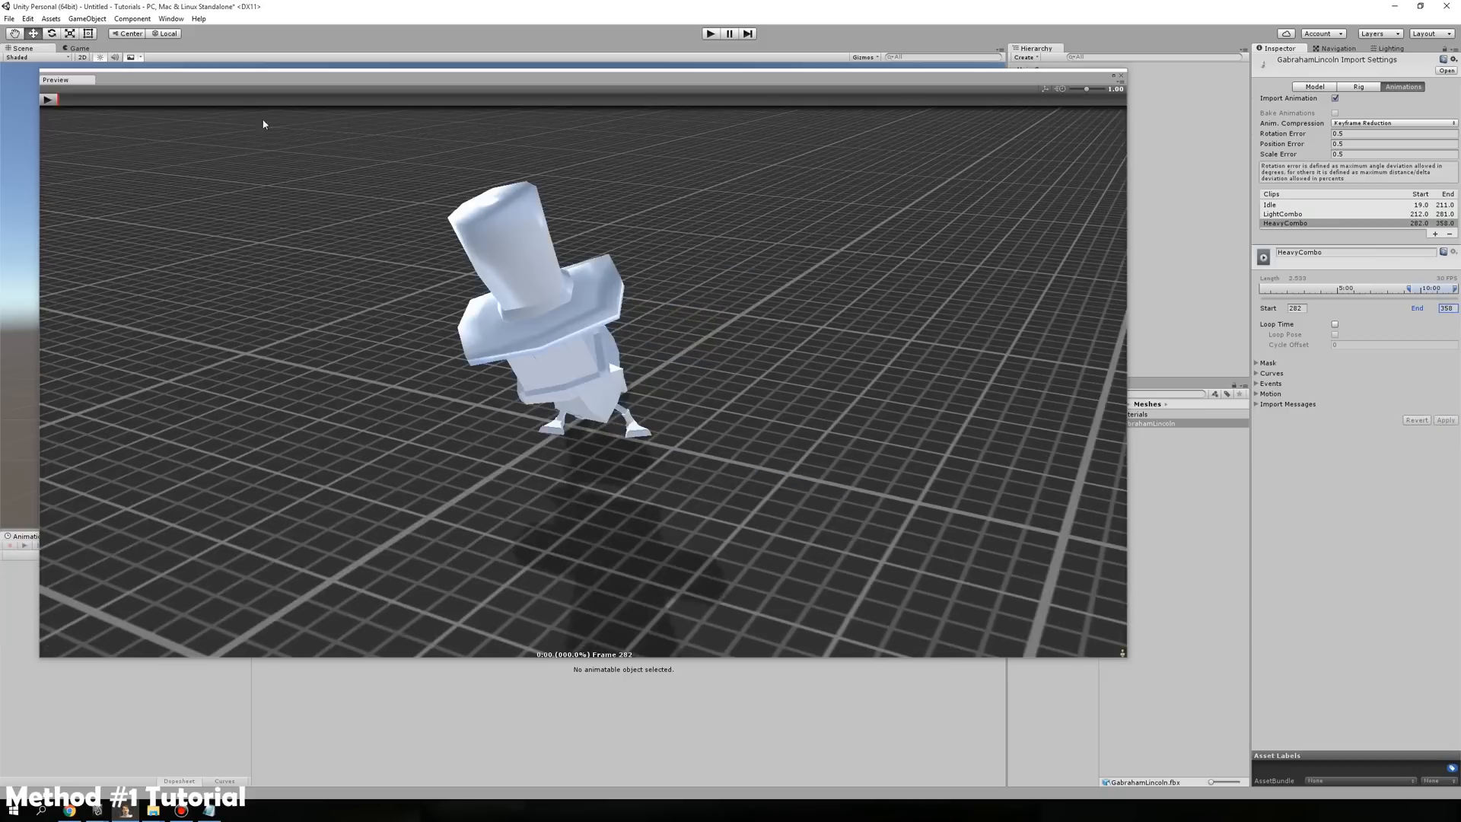
left_click(48, 99)
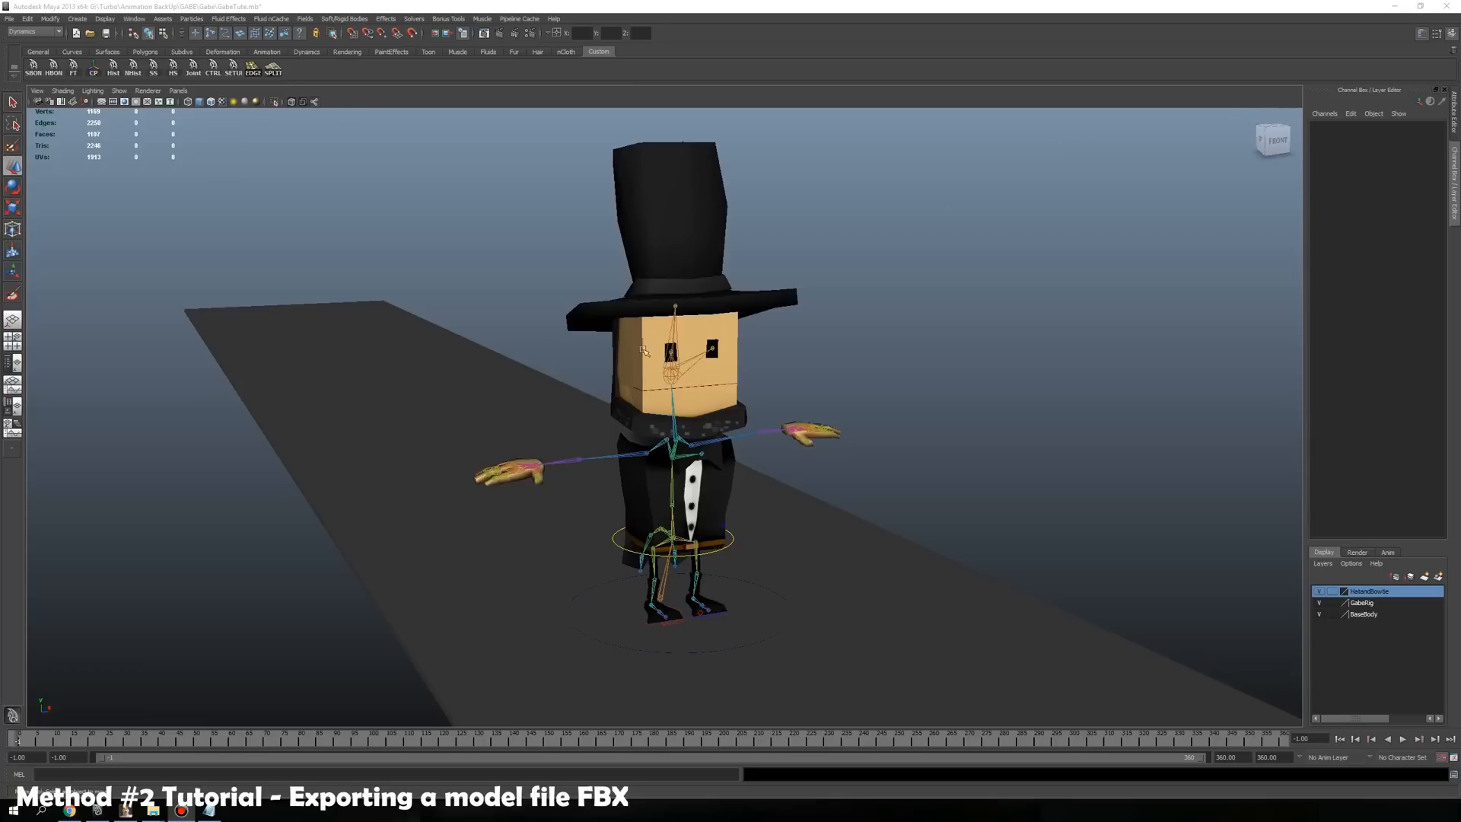
In Maya, start exporting the whole unanimated character scene and browse to the ExportTutorial folder in Documents
left_click_drag(645, 351, 643, 495, "alt")
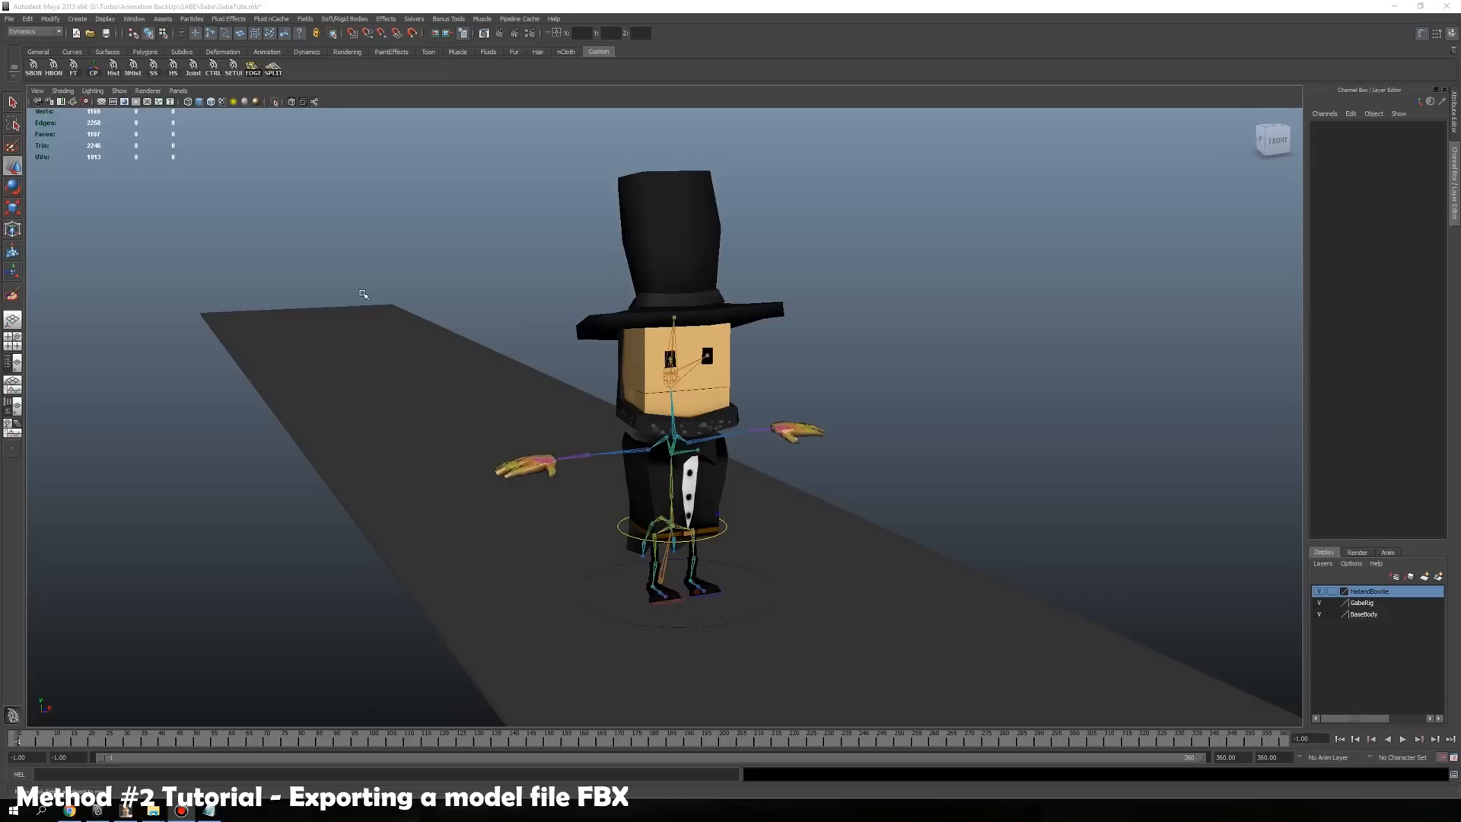
left_click(9, 19)
mouse_move(67, 123)
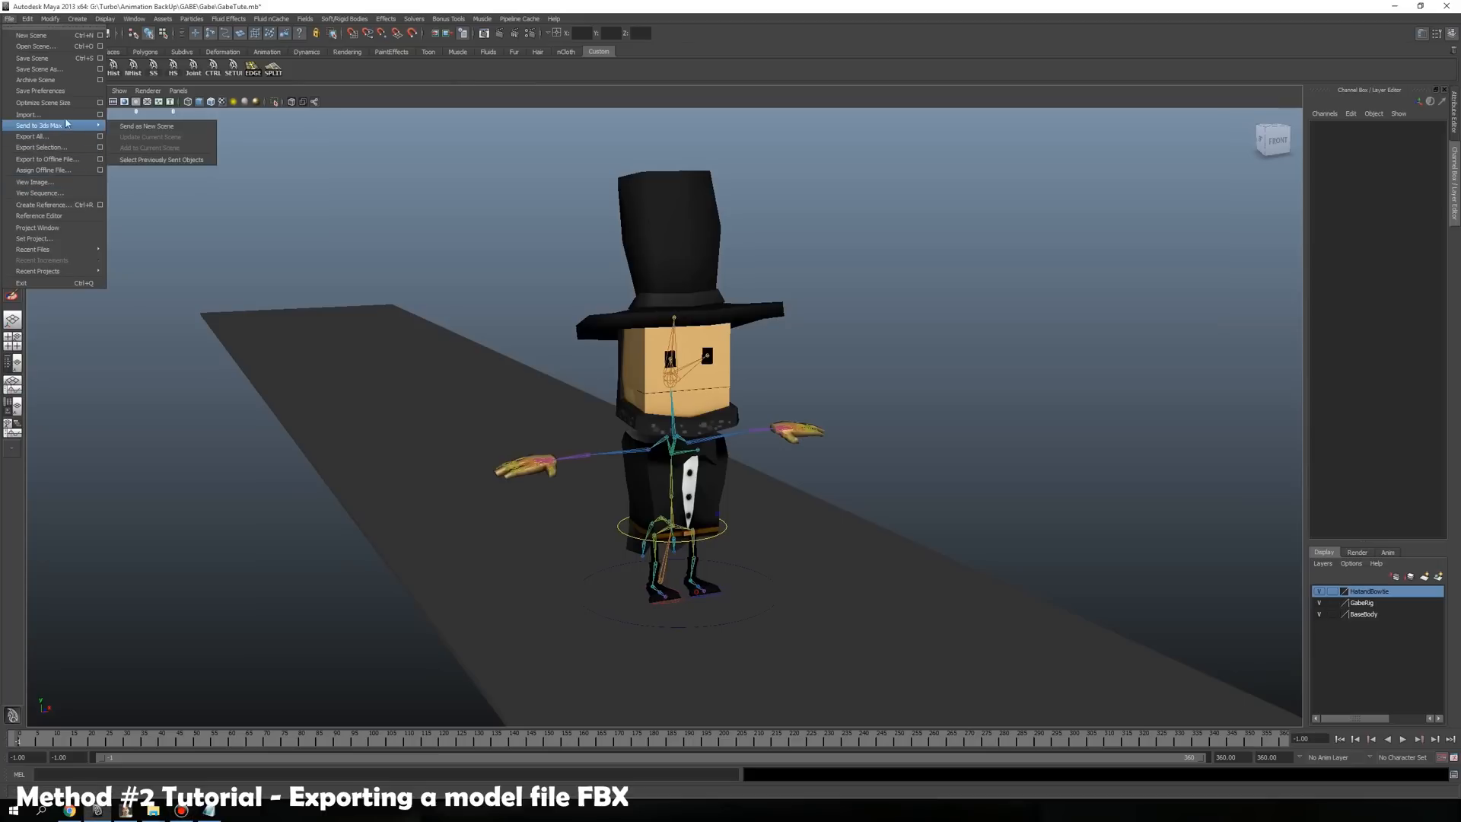
left_click(63, 144)
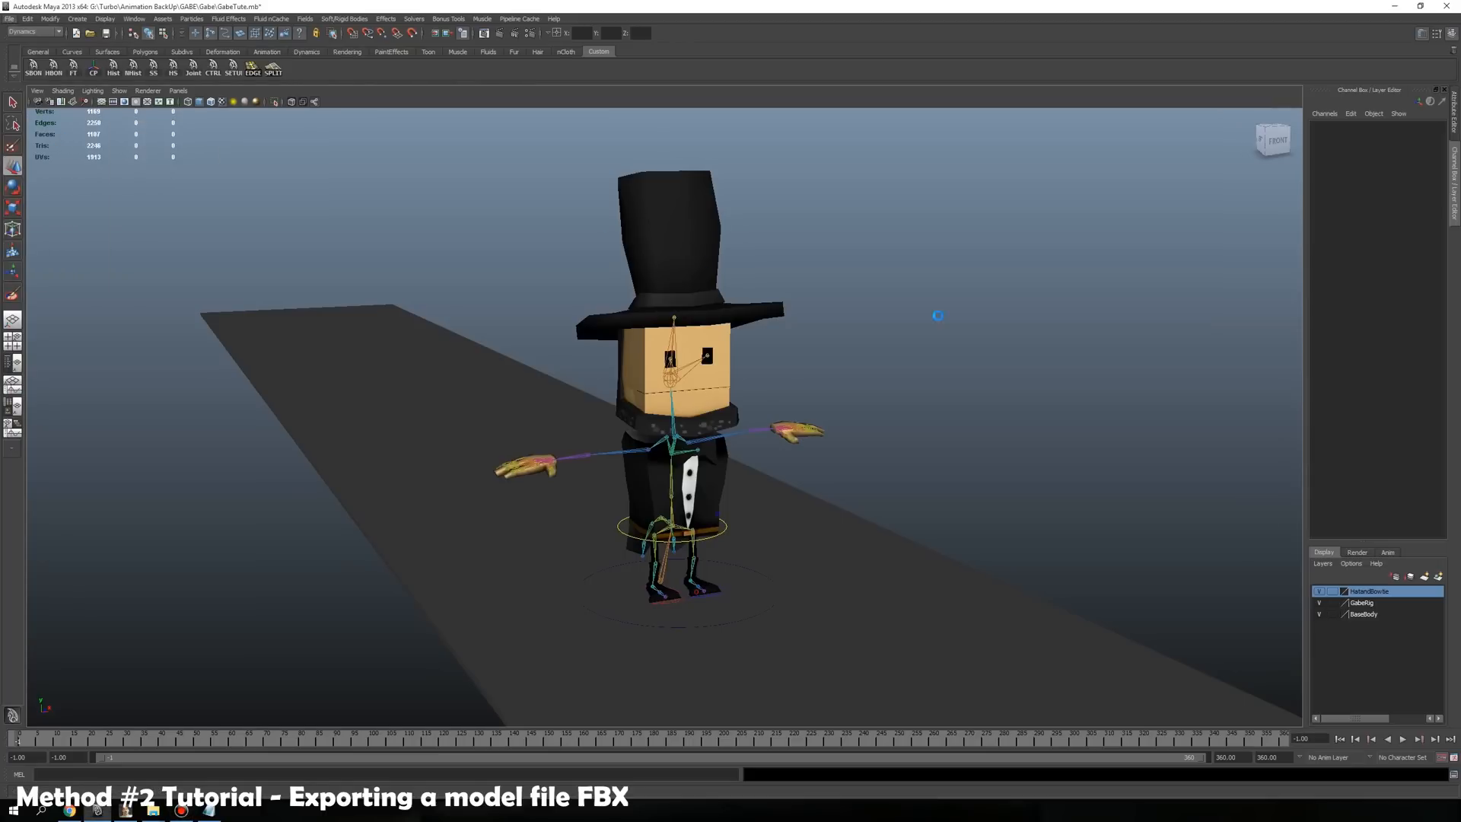
left_click(462, 94)
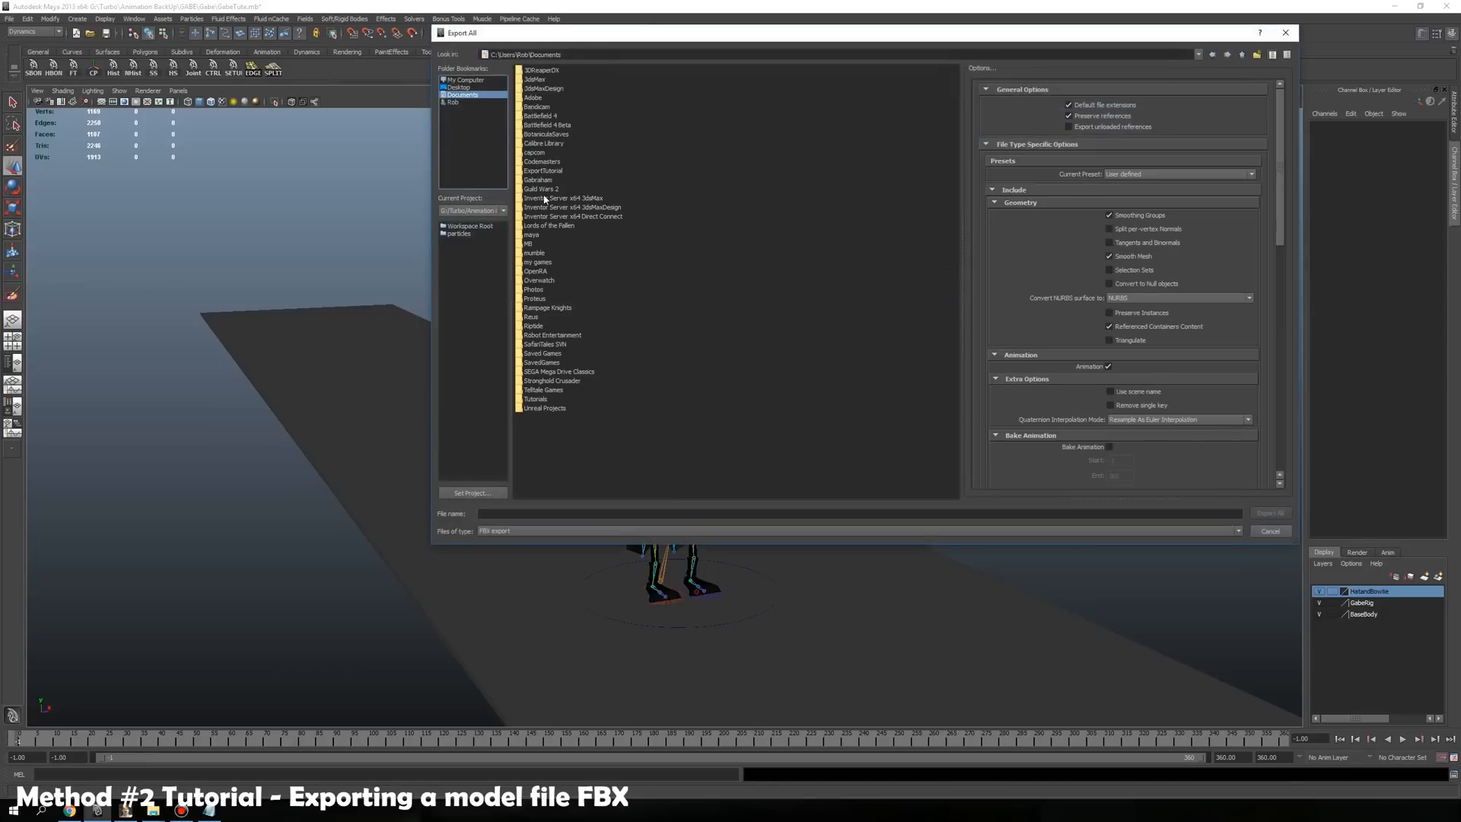
double_click(547, 171)
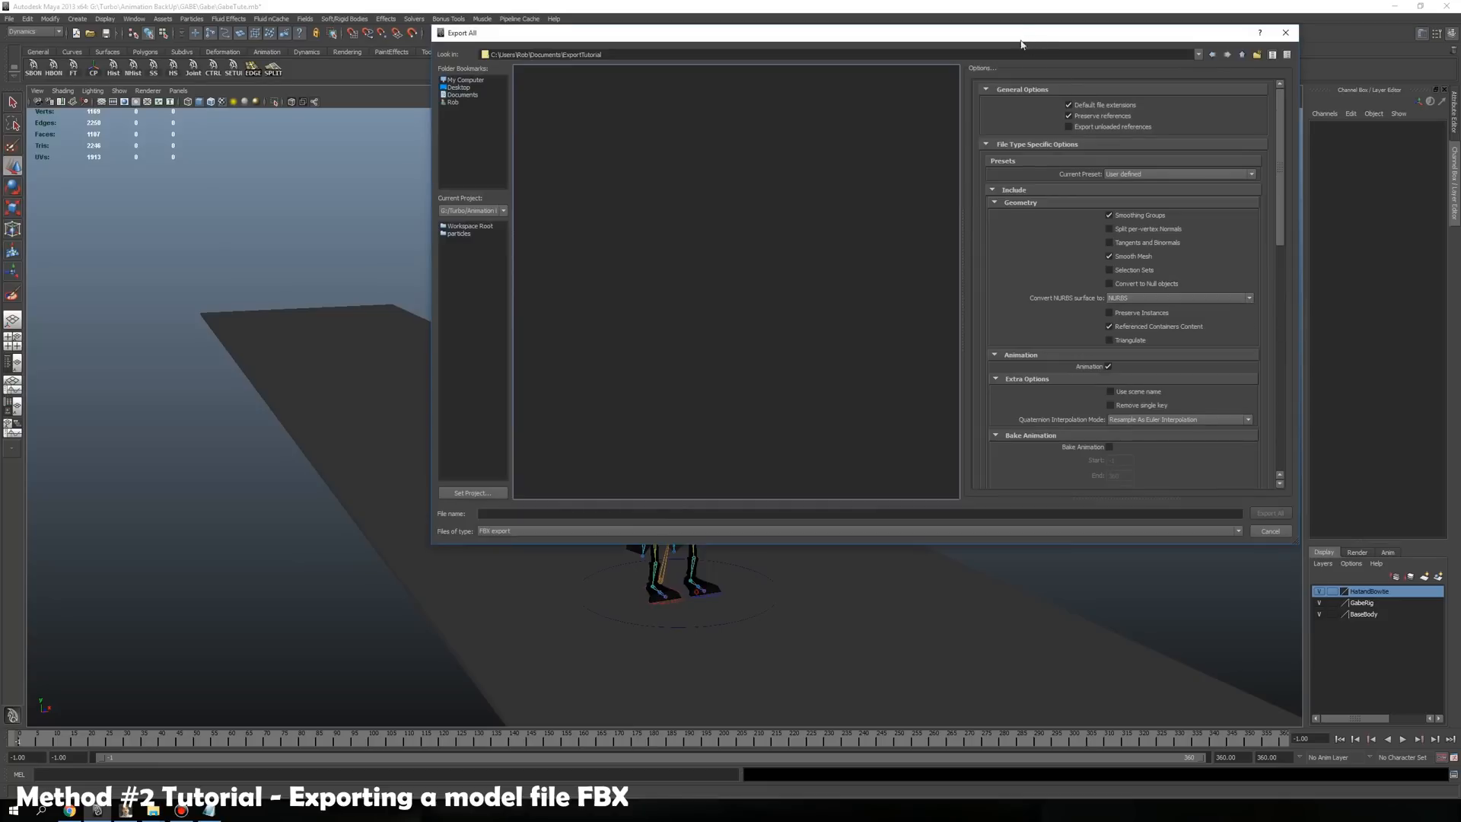
Narrow the Export All dialog and move it aside to uncover more of the character
left_click_drag(1026, 41, 1100, 44)
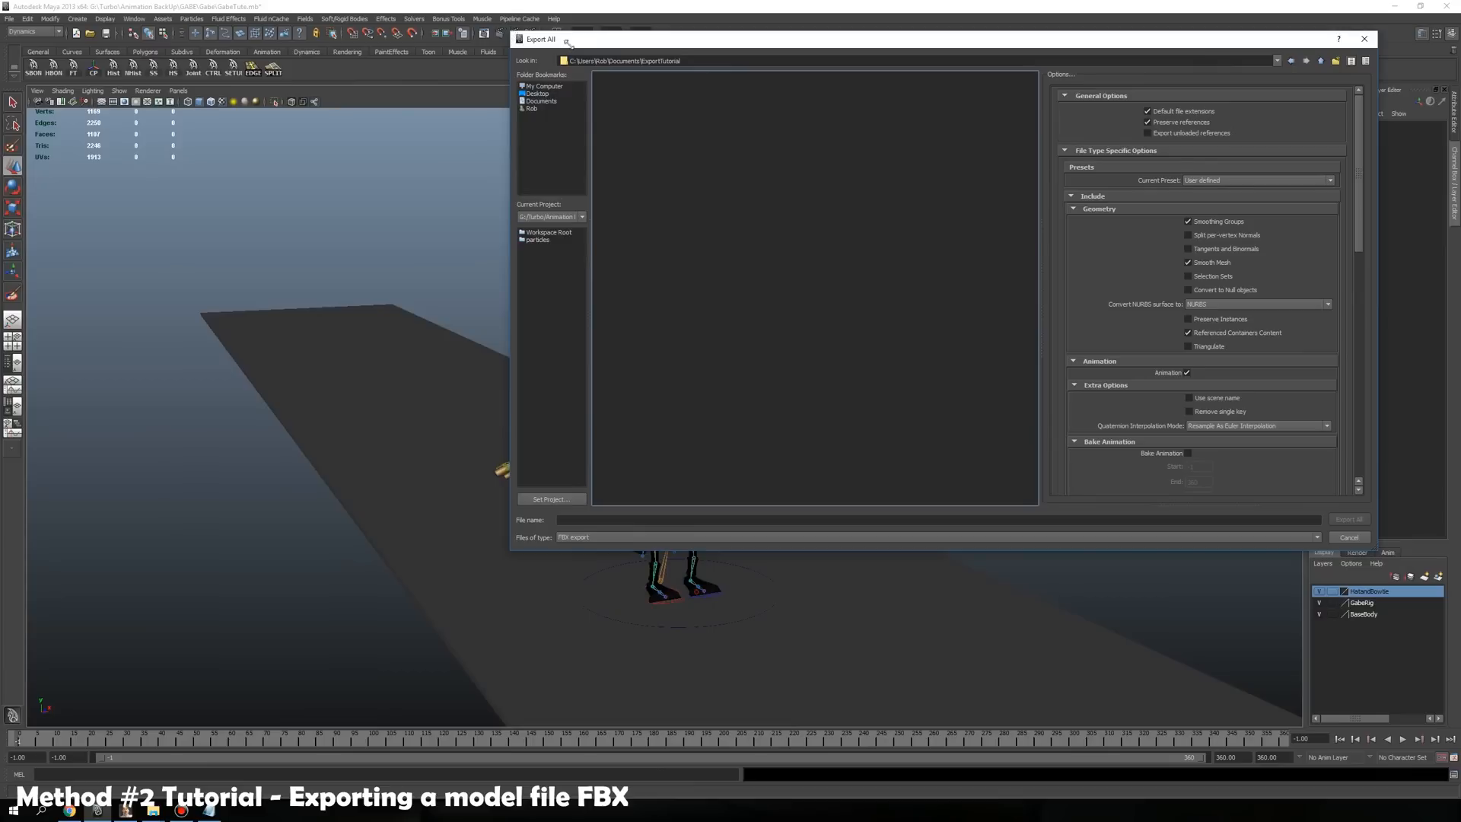
left_click_drag(510, 33, 704, 42)
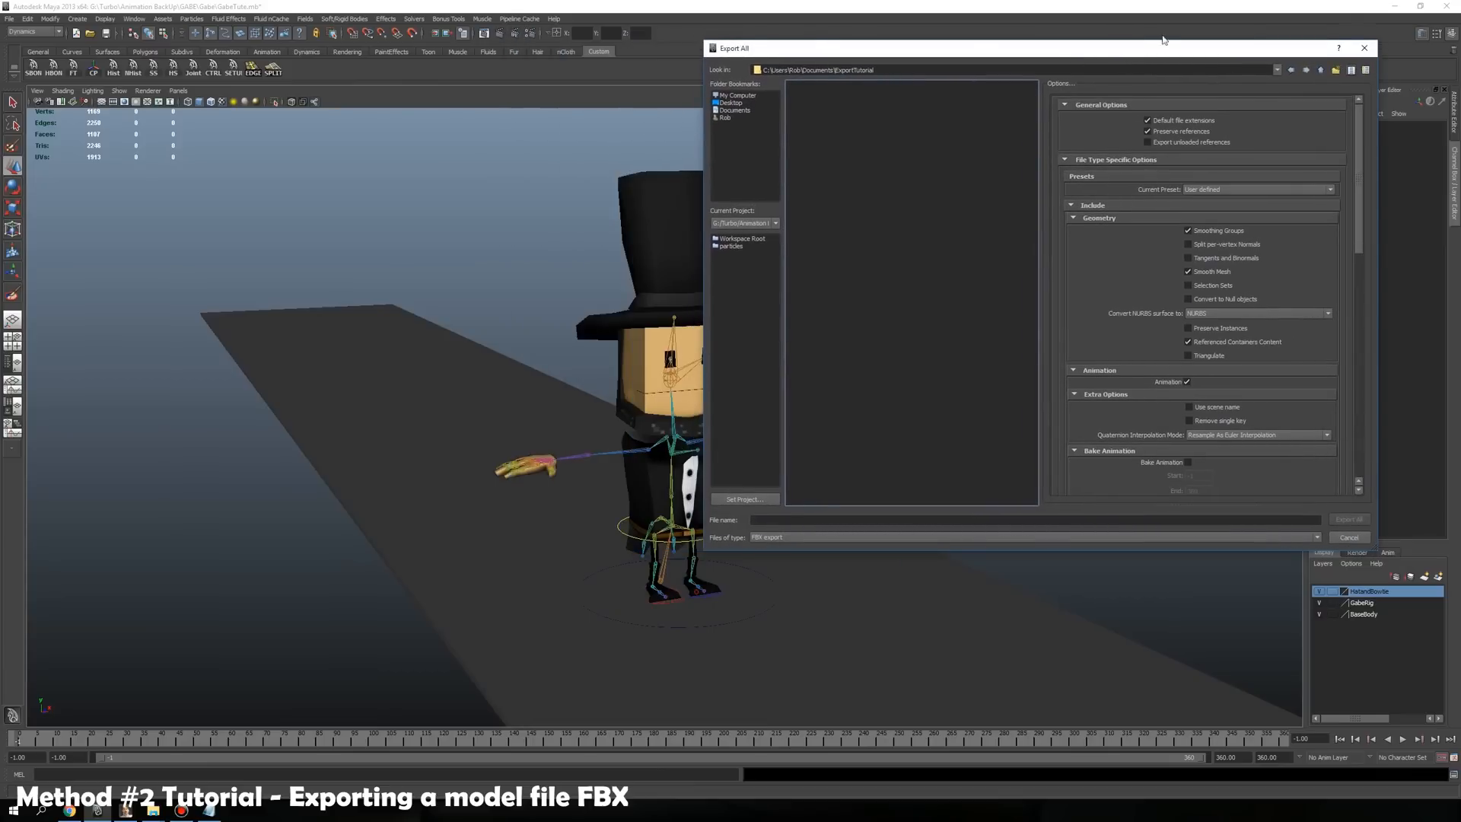
left_click_drag(1161, 40, 1220, 17)
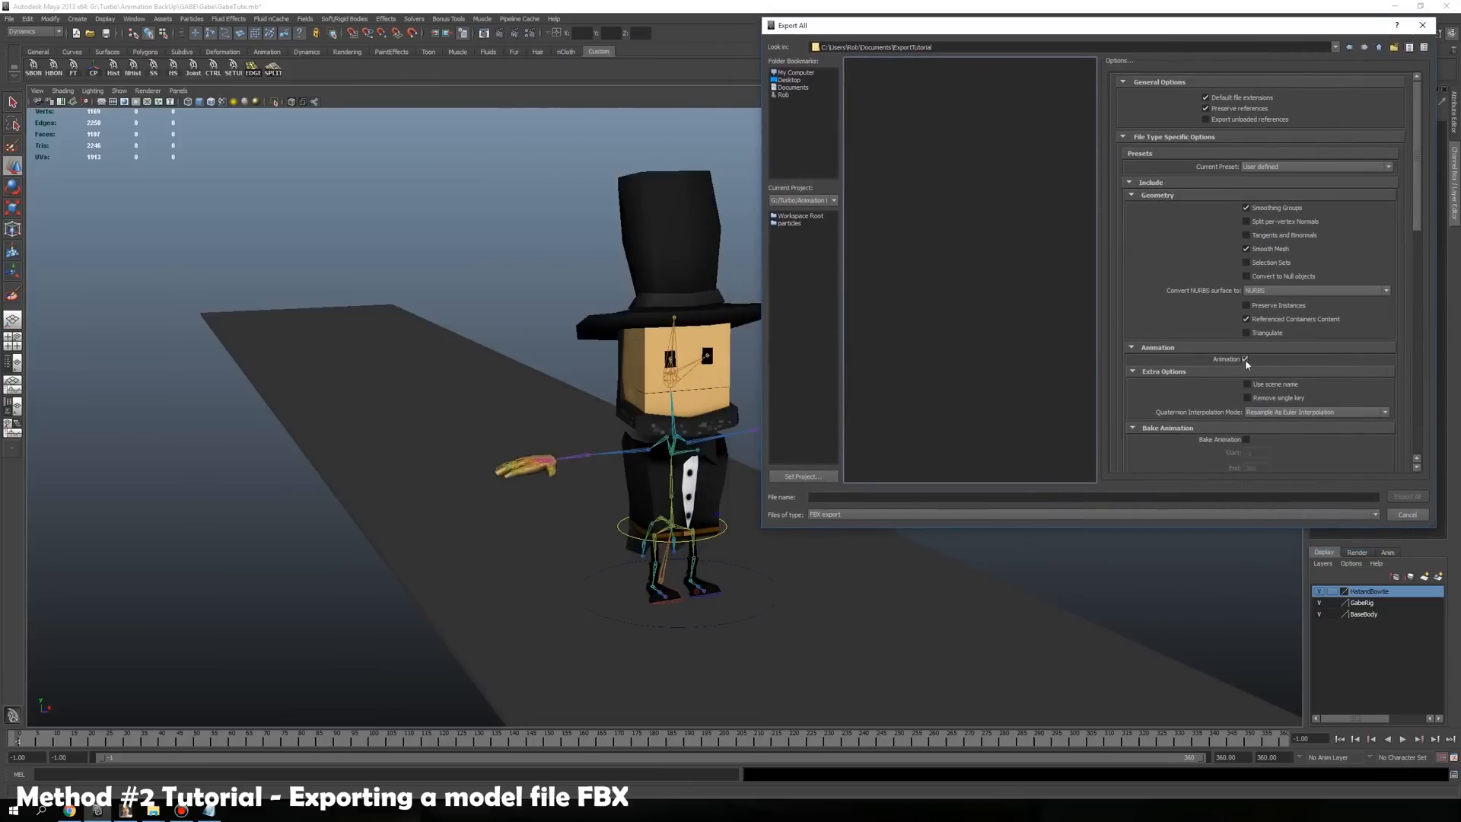
Exclude animation from the FBX export, name the file GabrahamLincoln and review the remaining export options
left_click(1246, 359)
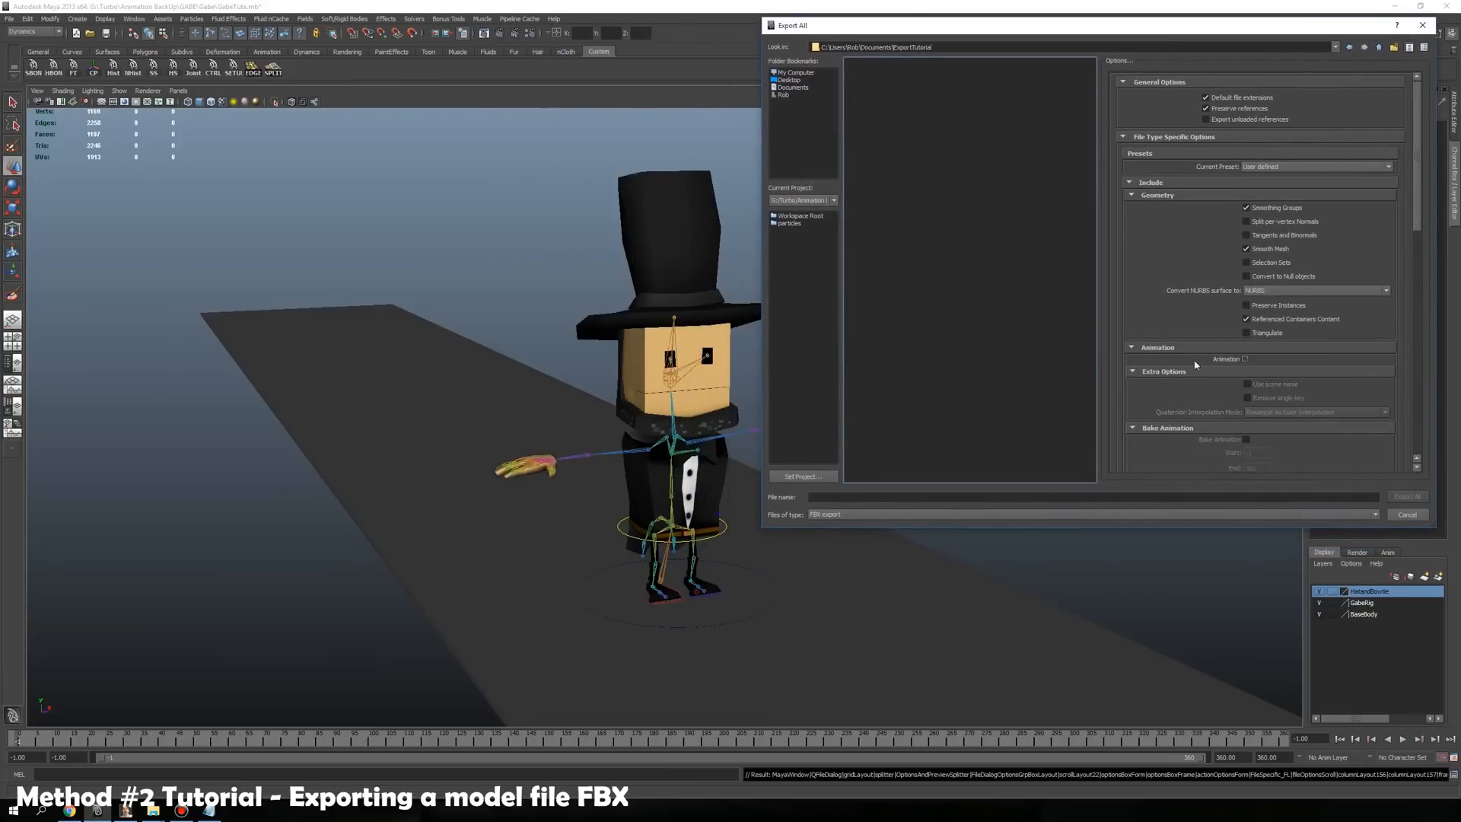
left_click(973, 497)
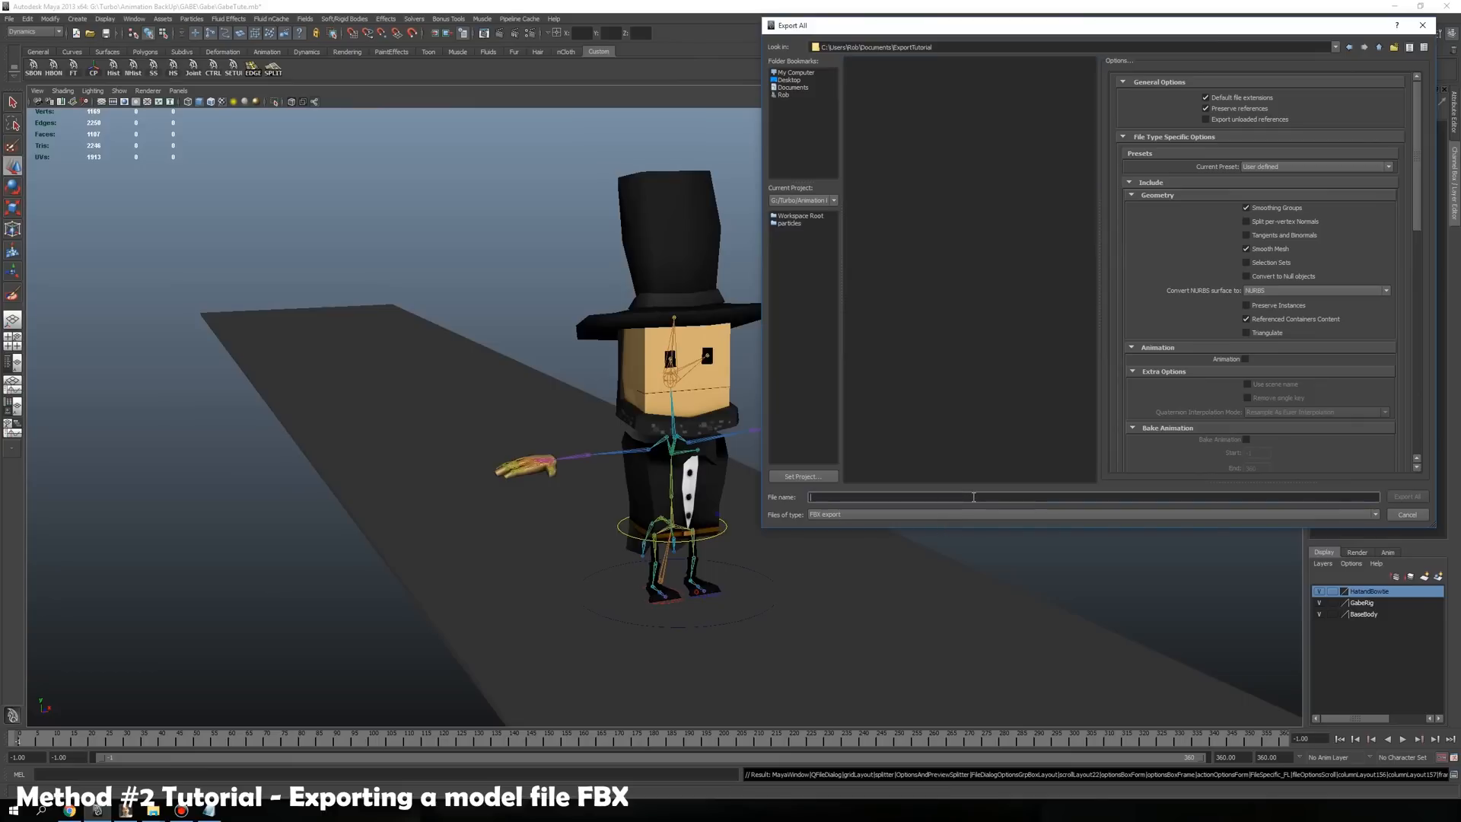
type("GabrahamLincoln")
scroll(1277, 396, "down", 4)
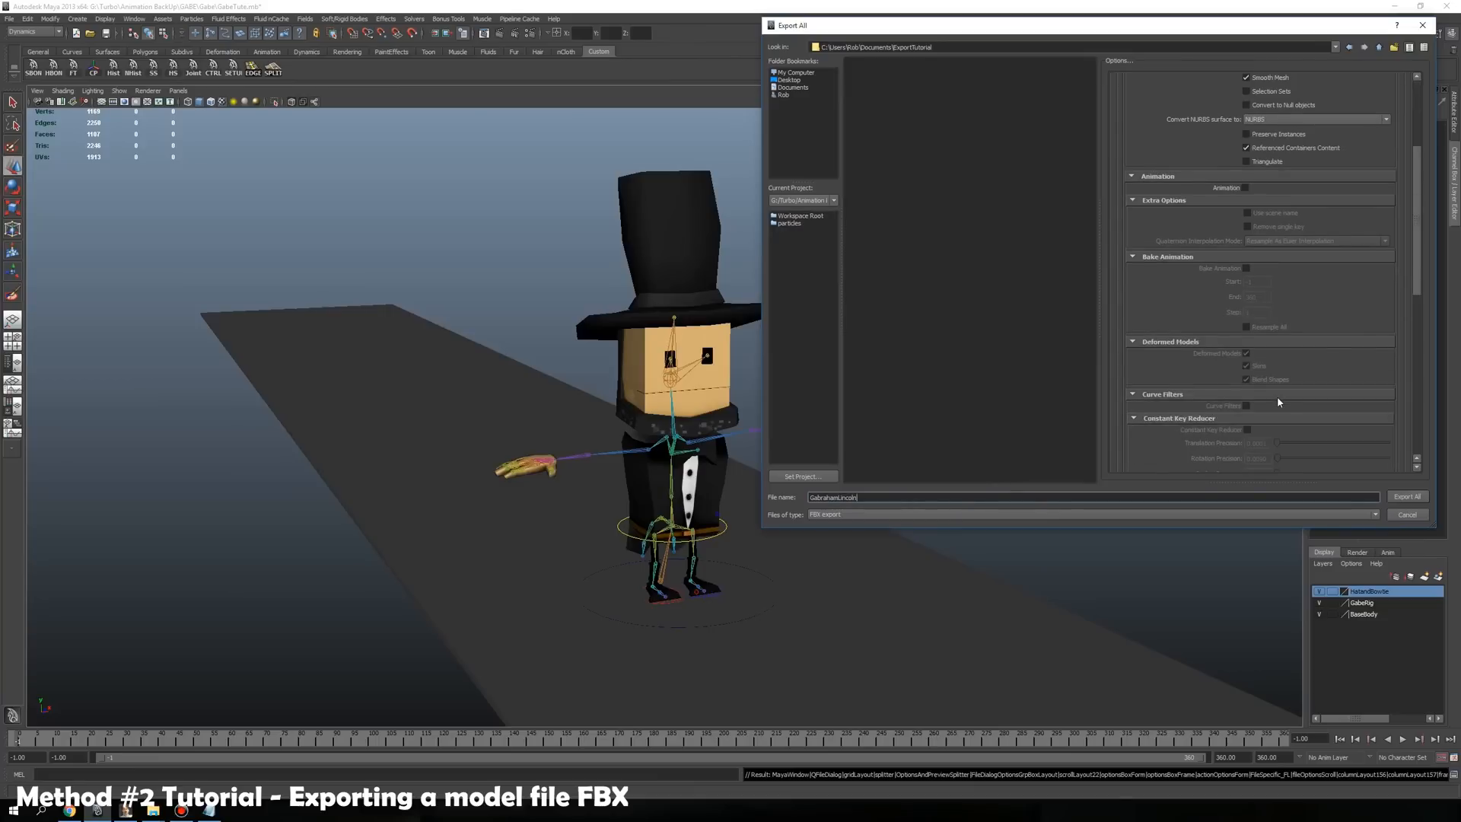
scroll(1244, 378, "up", 3)
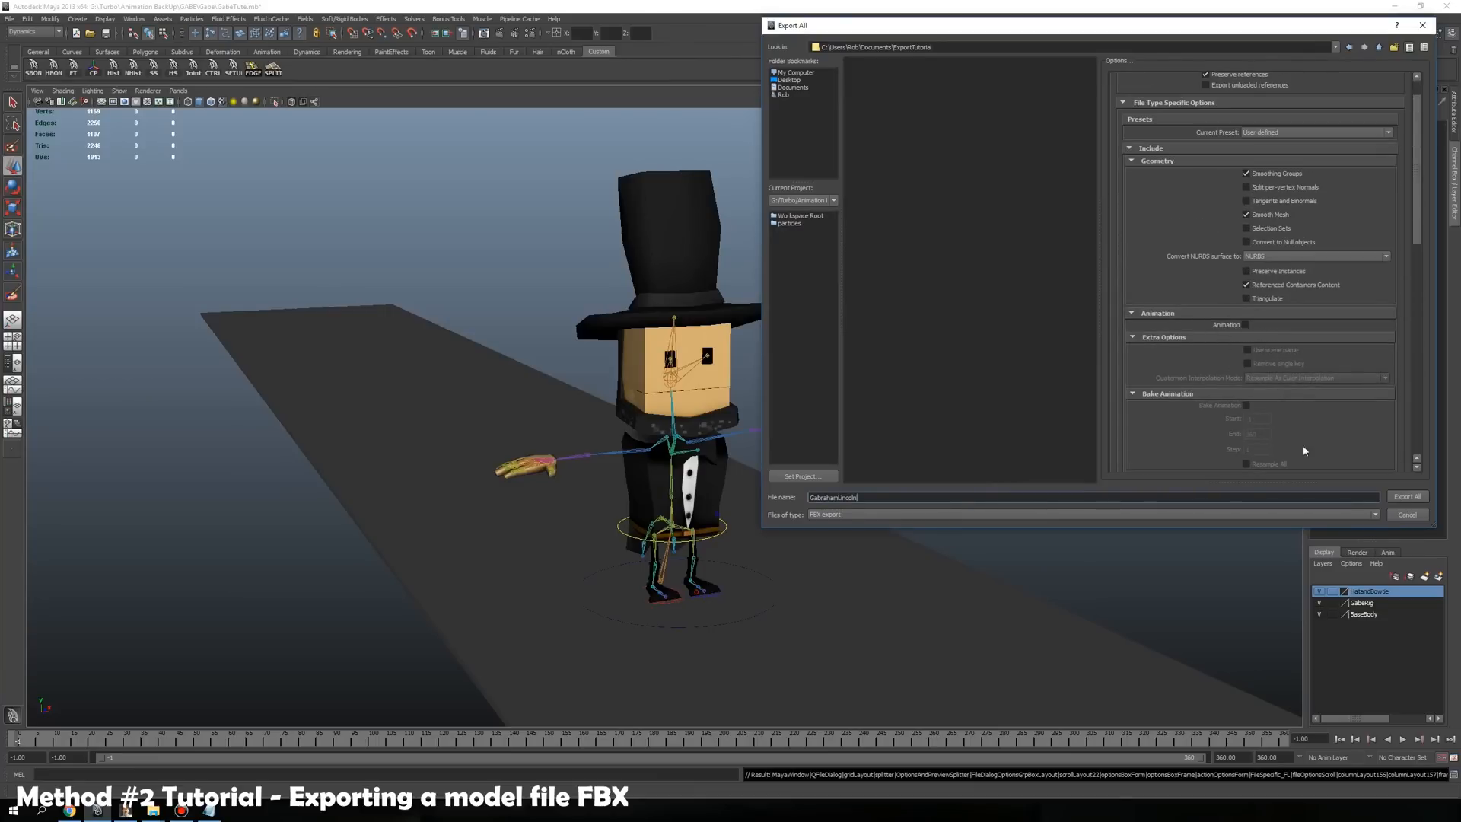
Export the model FBX, and import GabrahamLincoln.fbx from the ExportTutorial folder into an empty Maya scene
left_click(1407, 496)
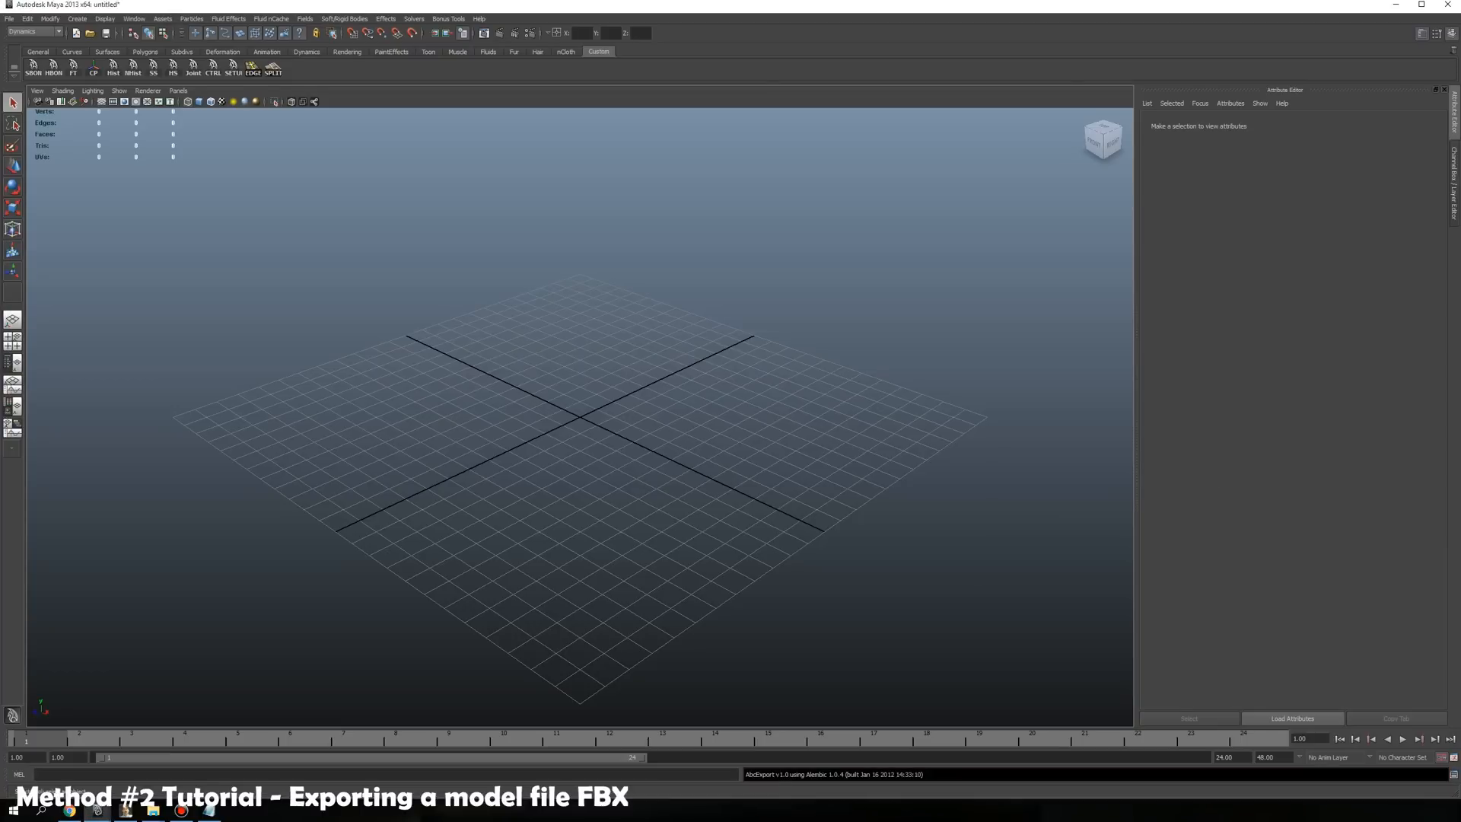
key("alt+Tab")
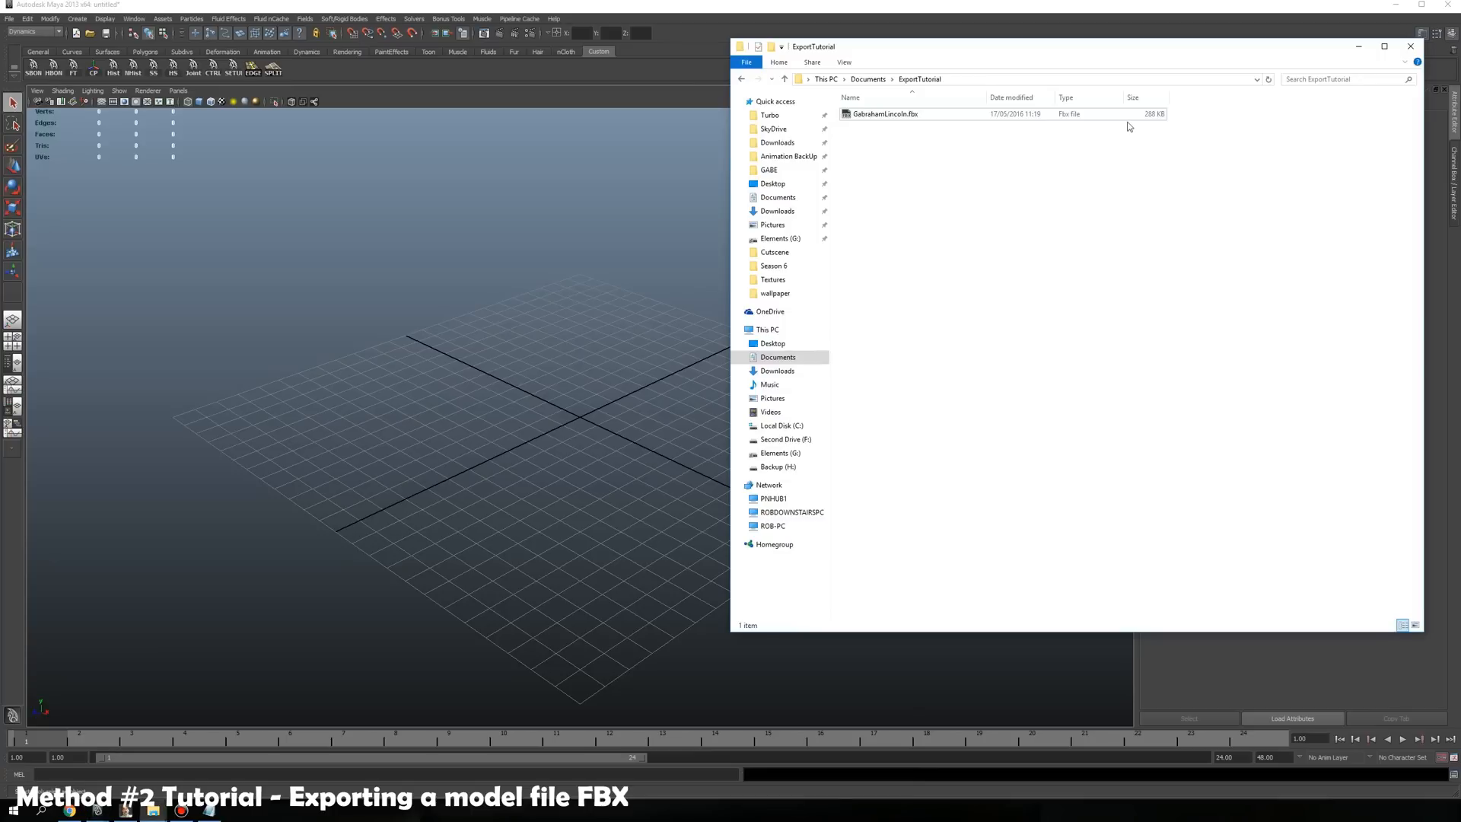
left_click(1129, 119)
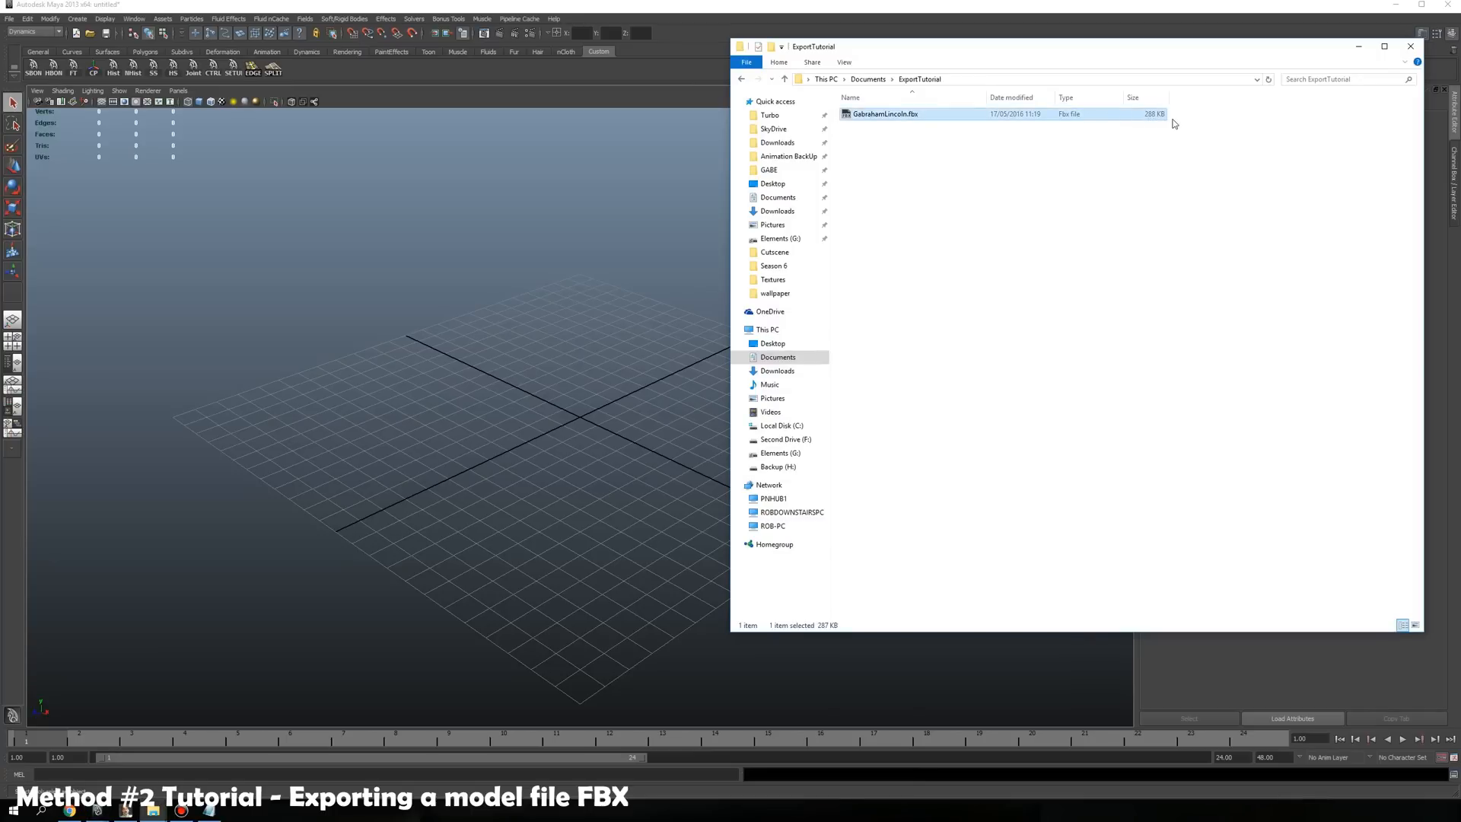
left_click_drag(933, 115, 548, 233)
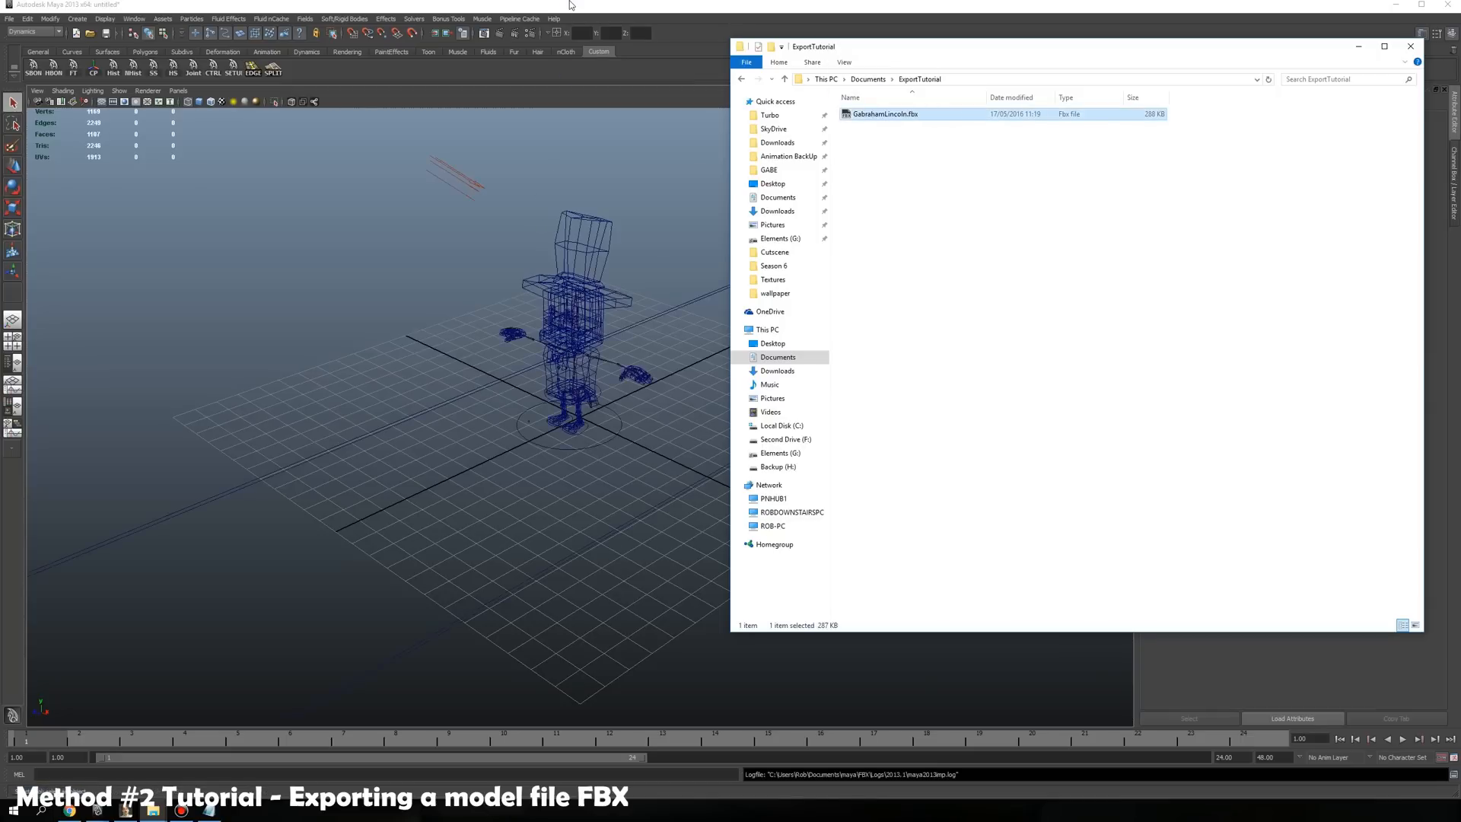
left_click(571, 4)
Delete the light and the long ground plane from the imported scene, keeping the character
right_click_drag(691, 437, 592, 355, "alt")
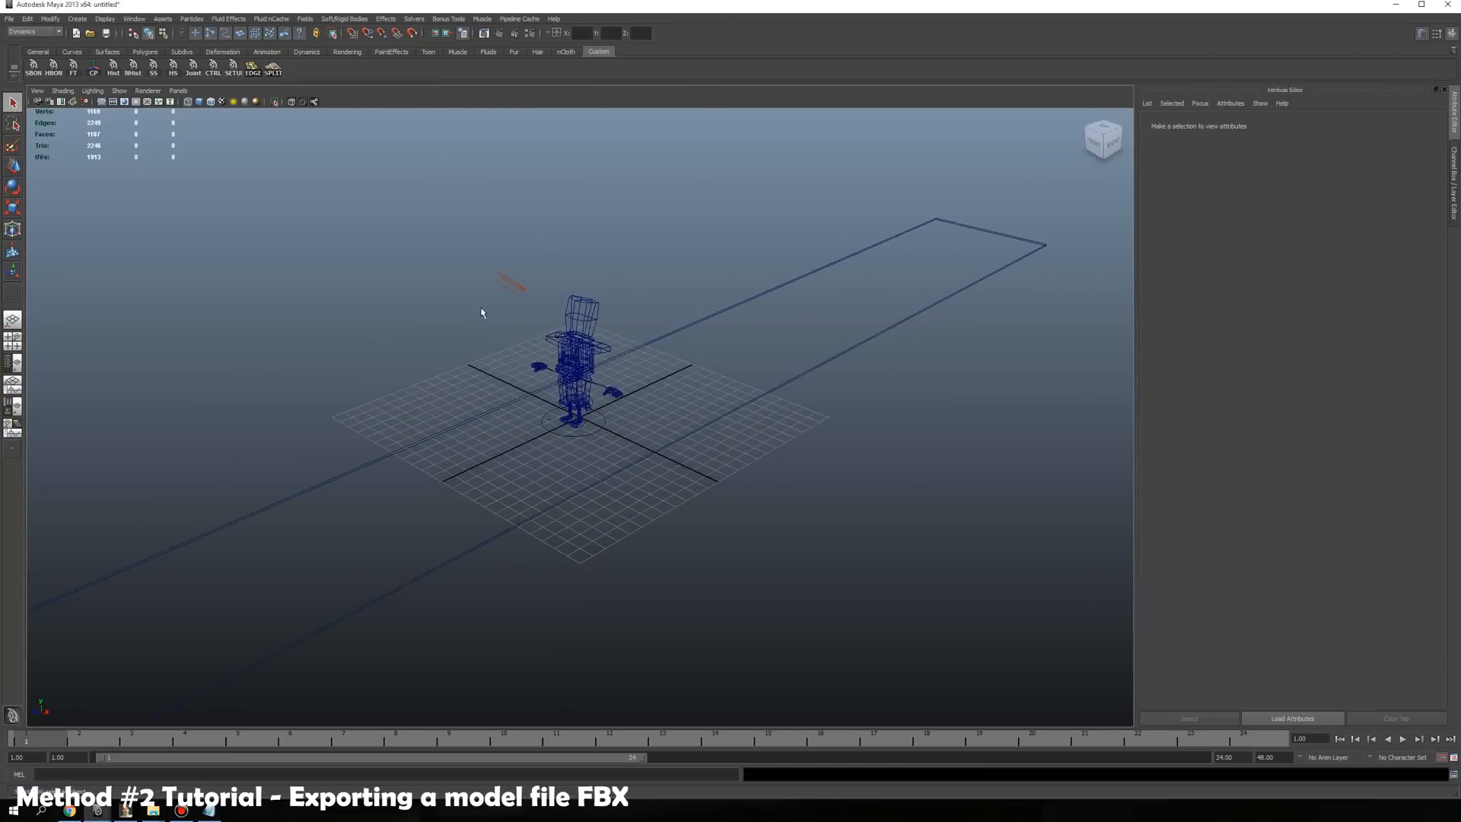
left_click(508, 283)
key("Delete")
left_click(819, 314)
key("Delete")
Unparent ground_root from gabe_move in the Outliner, and delete gabe_move together with its remaining controls
left_click_drag(914, 349, 615, 378, "alt")
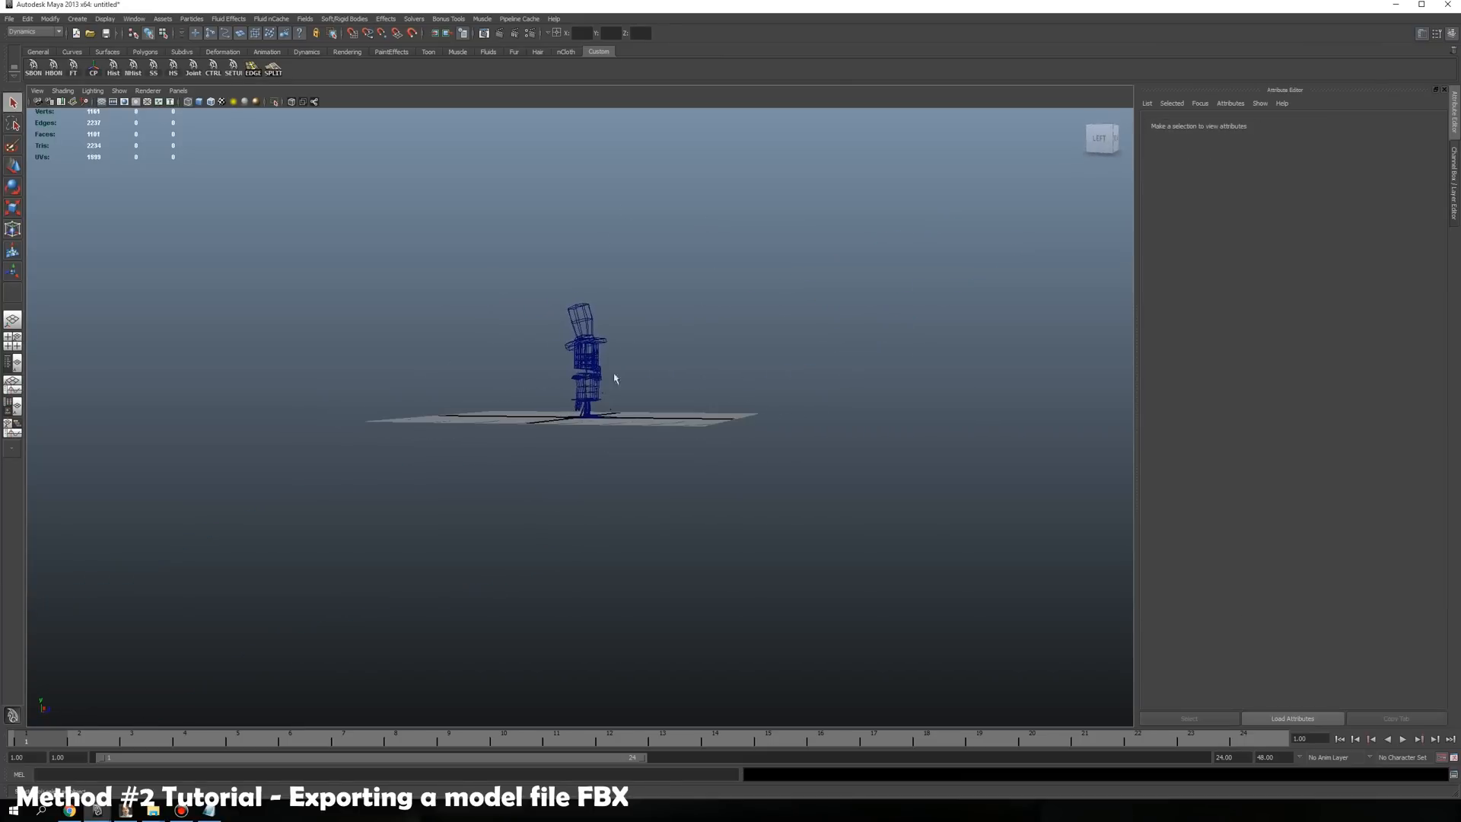
left_click(12, 363)
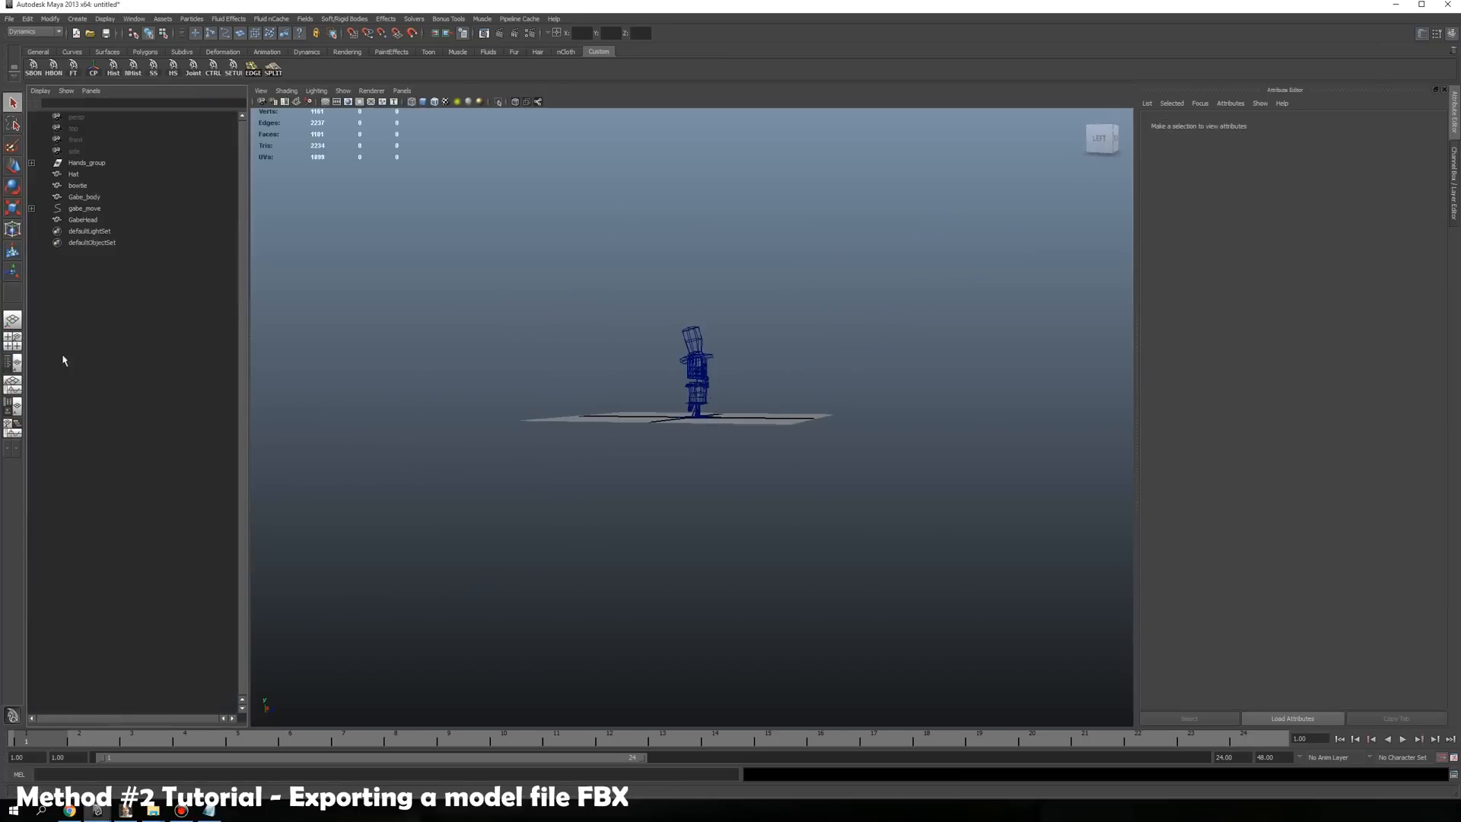
left_click(39, 210)
left_click(31, 209)
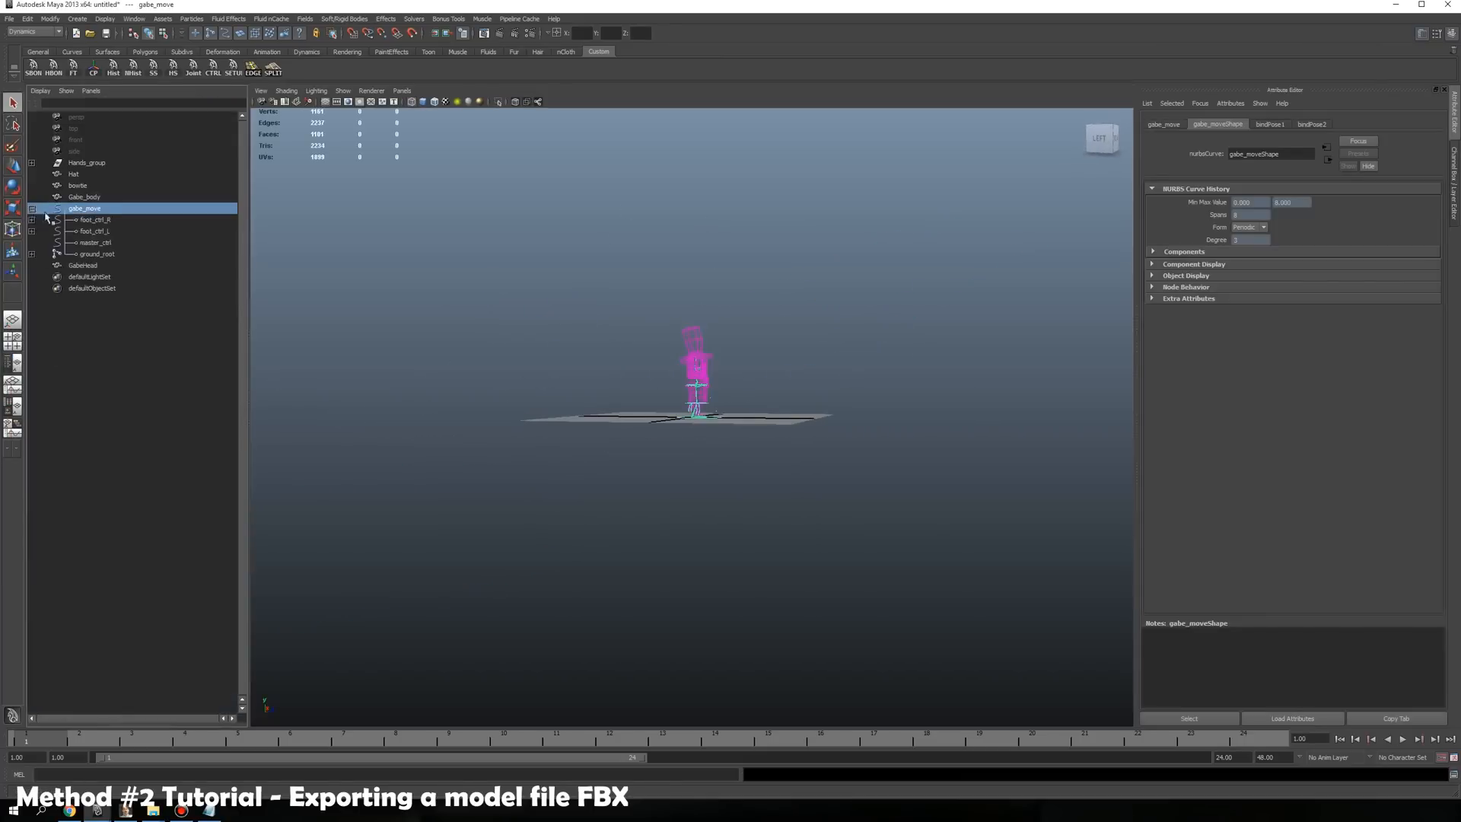
left_click(91, 255)
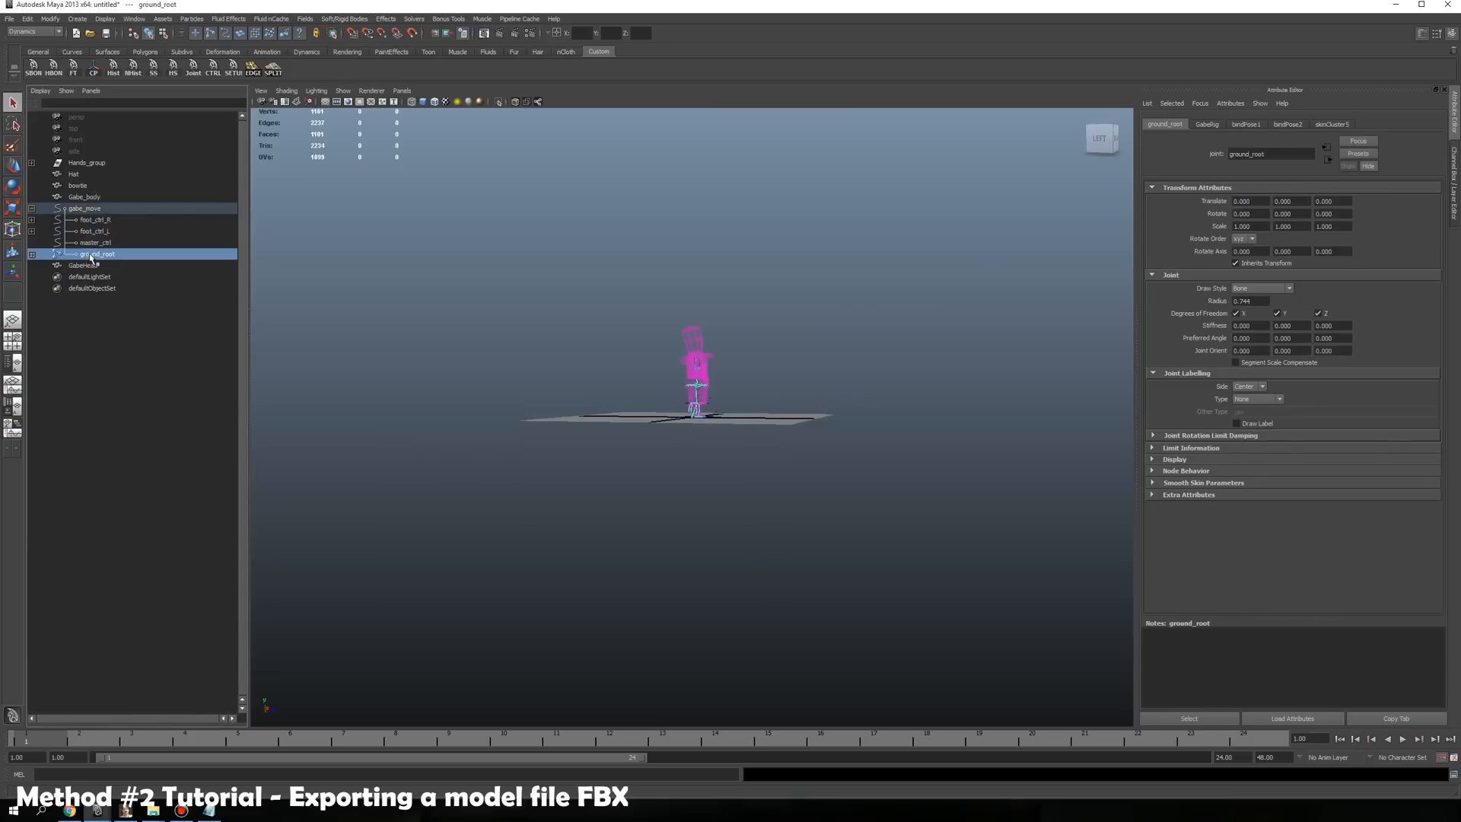
middle_click_drag(91, 258, 107, 187)
left_click(89, 220)
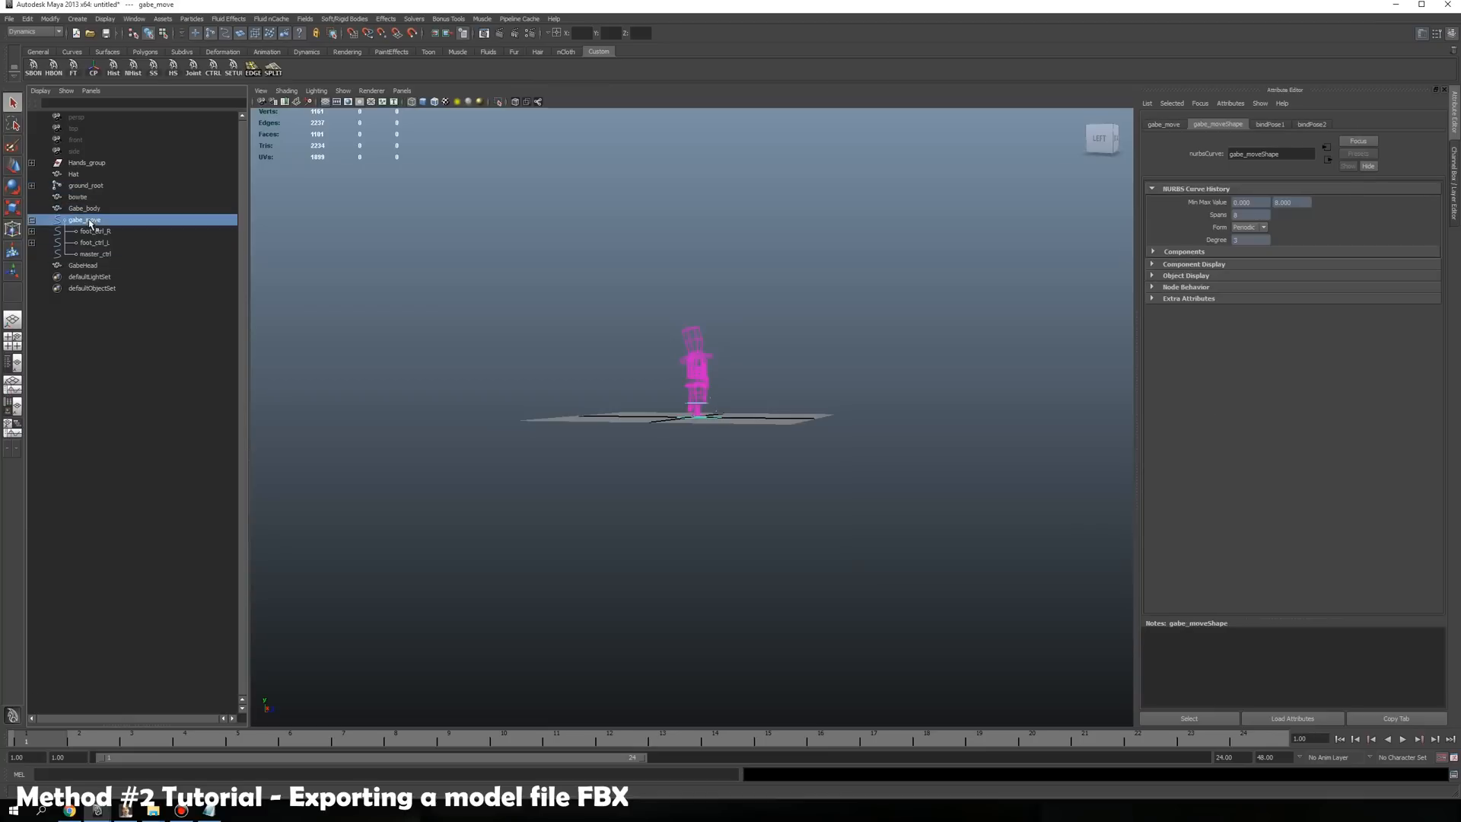
key("Delete")
Reorder ground_root above Hands_group in the Outliner and check its joint hierarchy
scroll(597, 290, "up", 5)
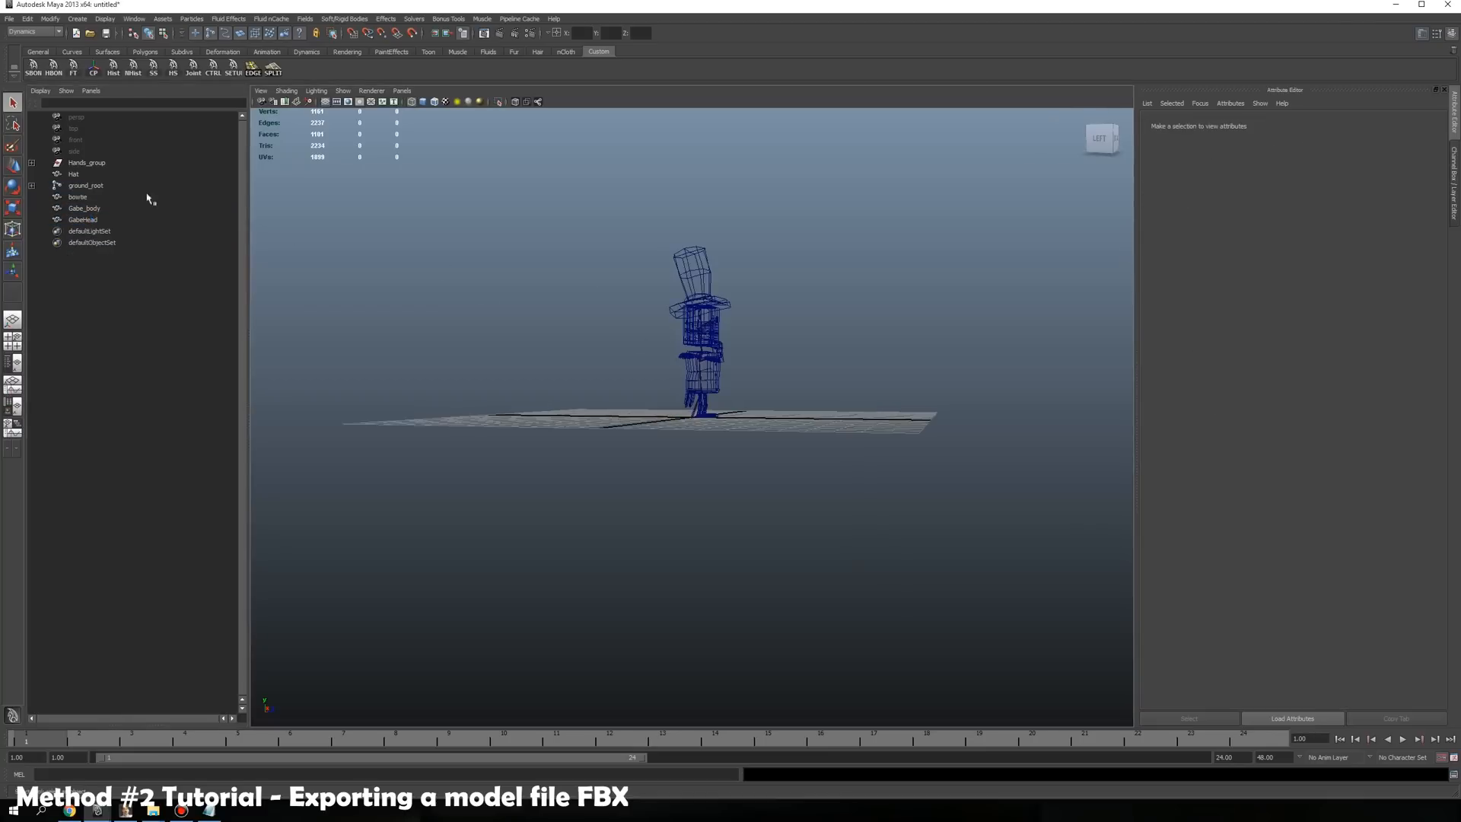
left_click_drag(500, 271, 541, 370, "alt")
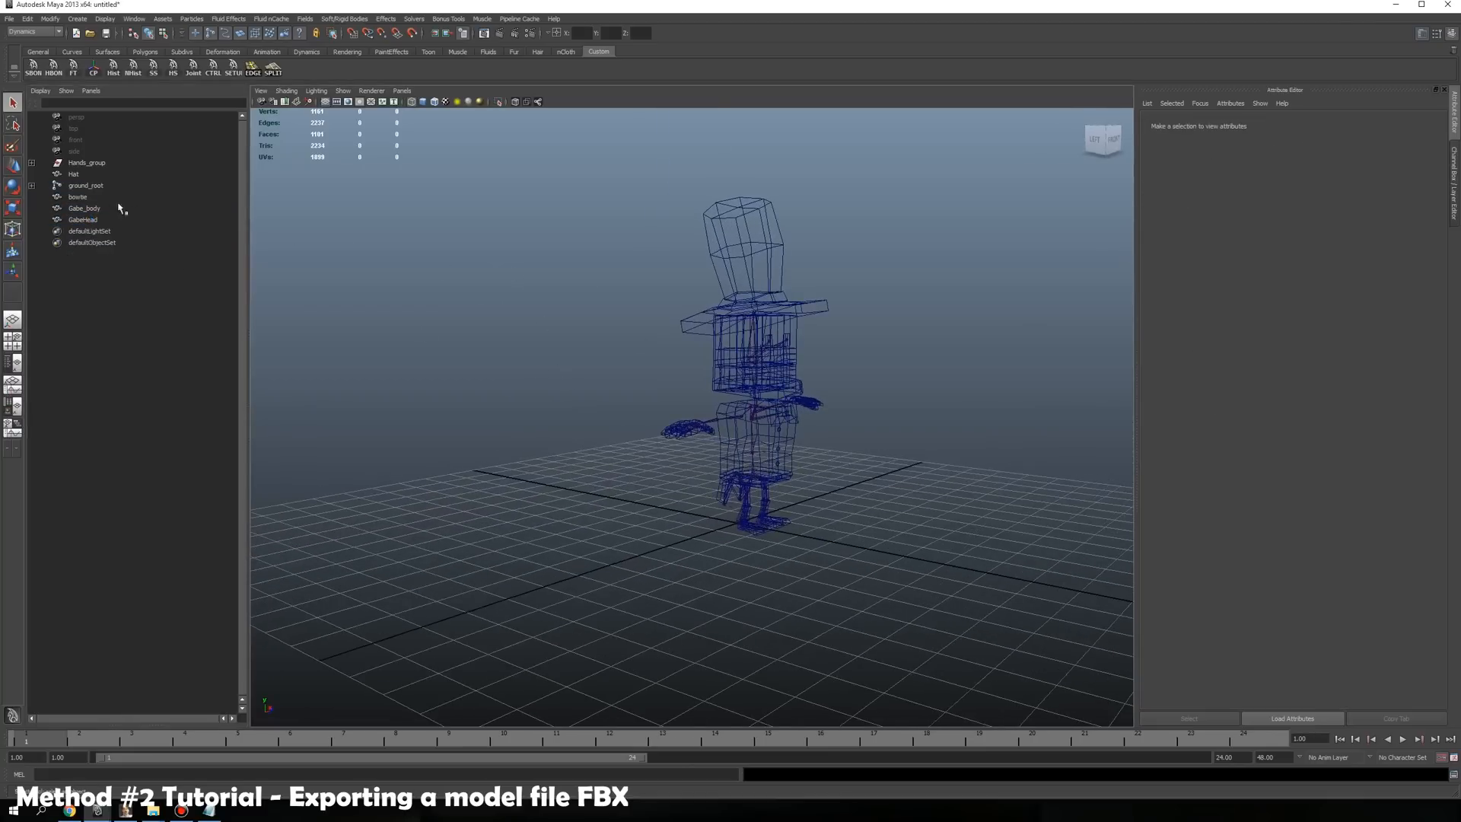
left_click(85, 186)
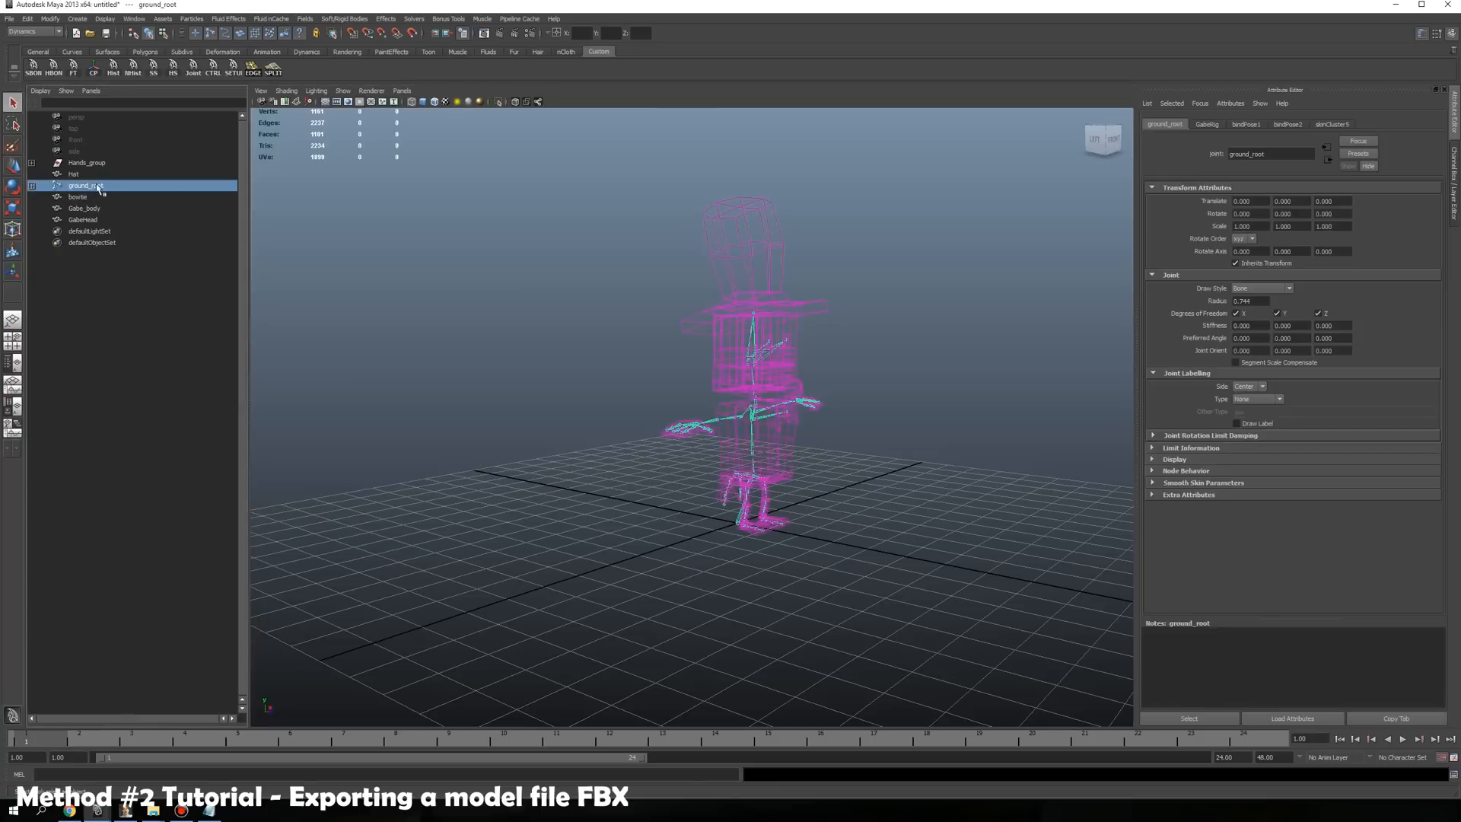
middle_click_drag(85, 187, 93, 161)
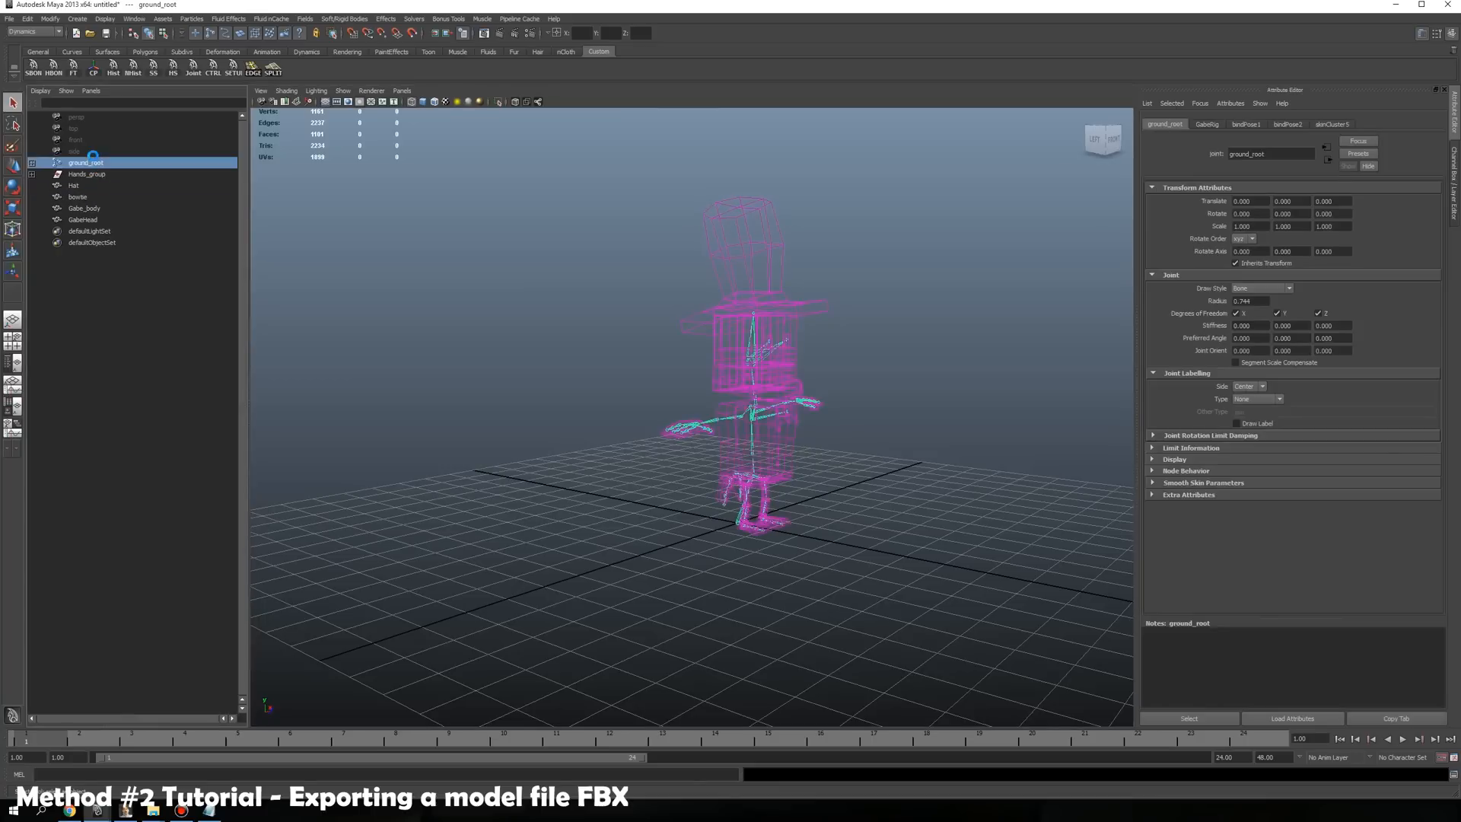
left_click(32, 163)
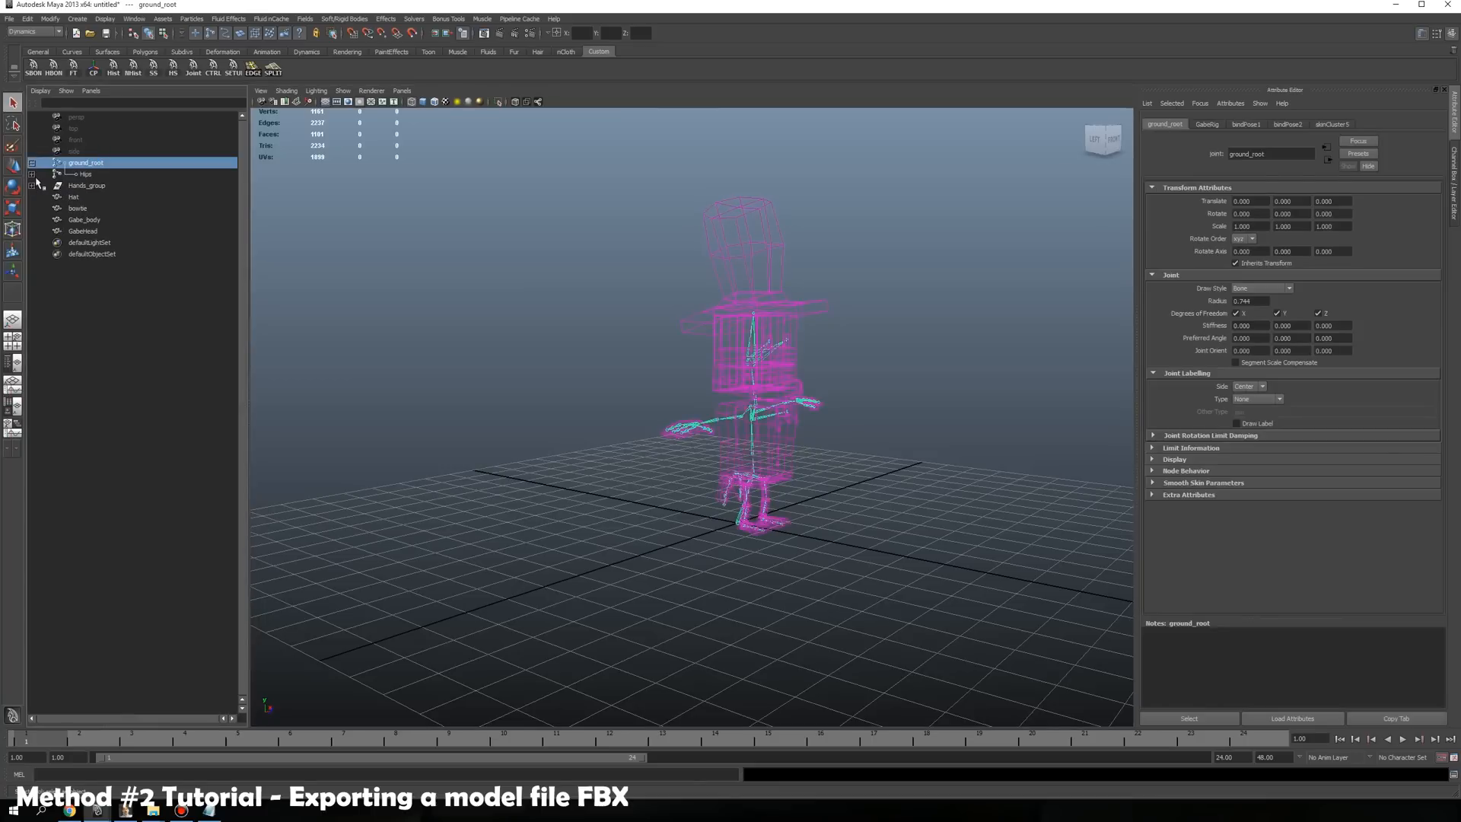
left_click(32, 163)
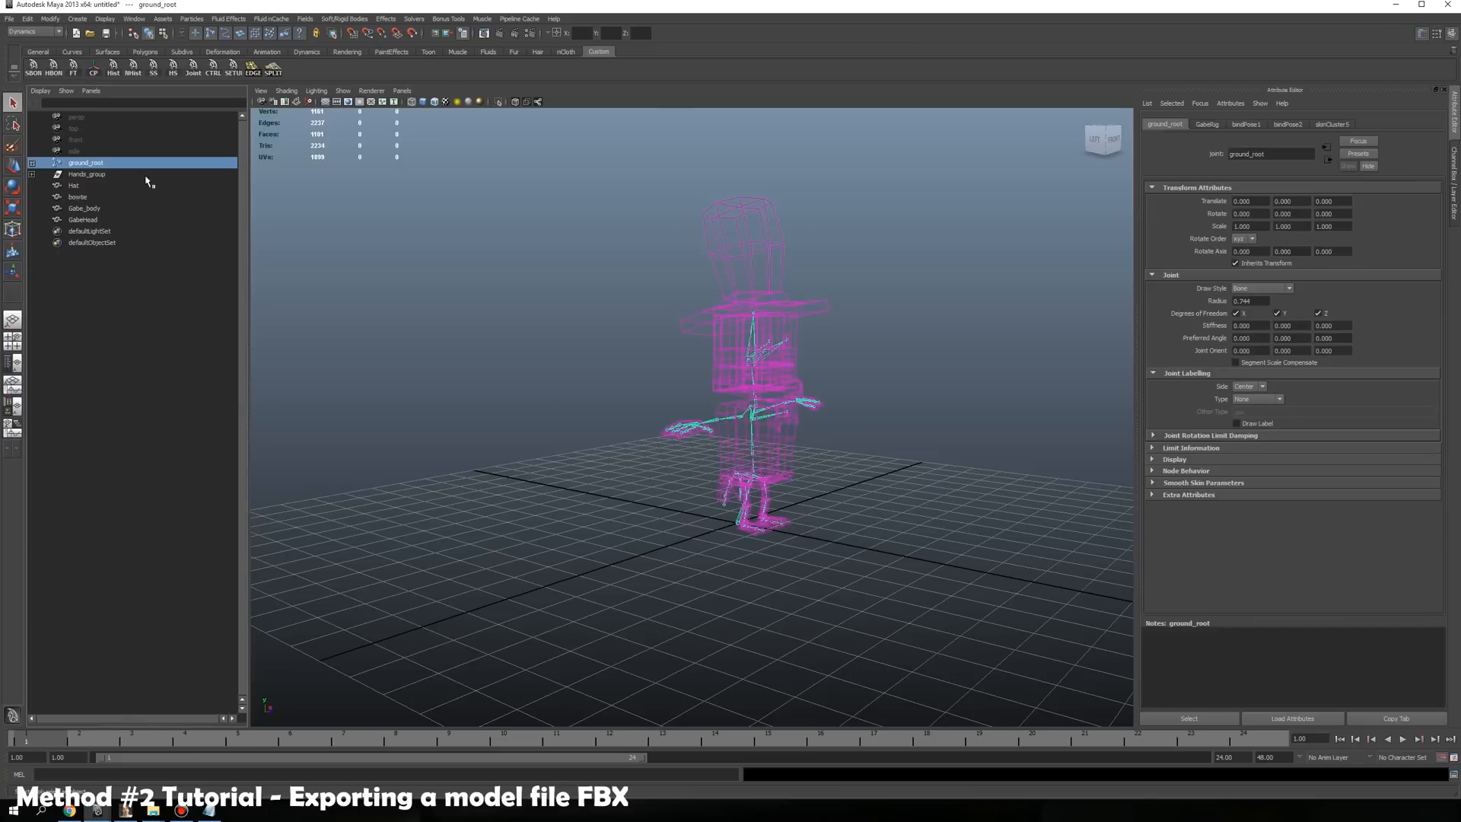
Show the character shaded with nothing selected, and remove unused display layers from the scene
left_click(1455, 209)
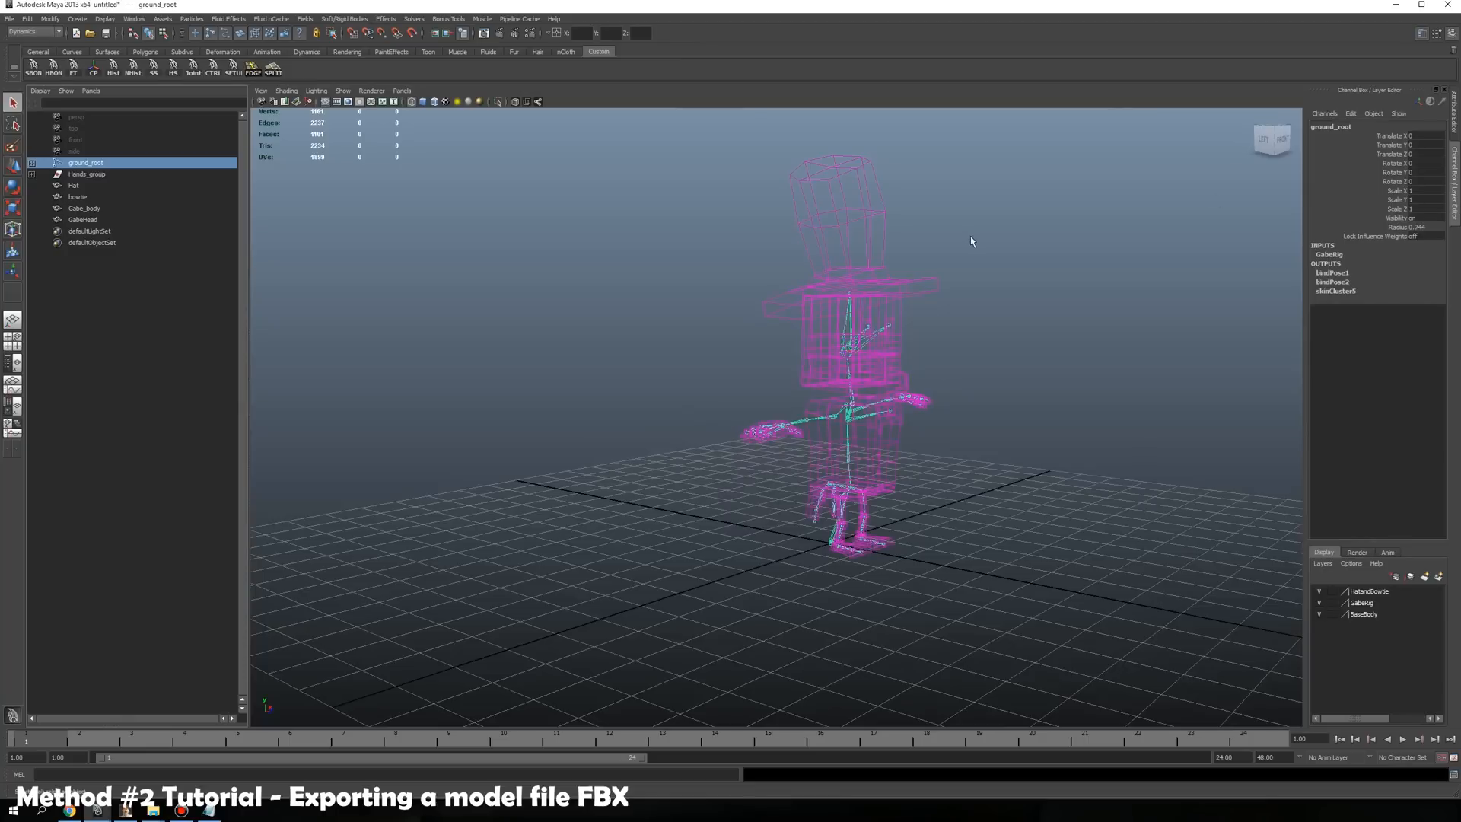
left_click(999, 342)
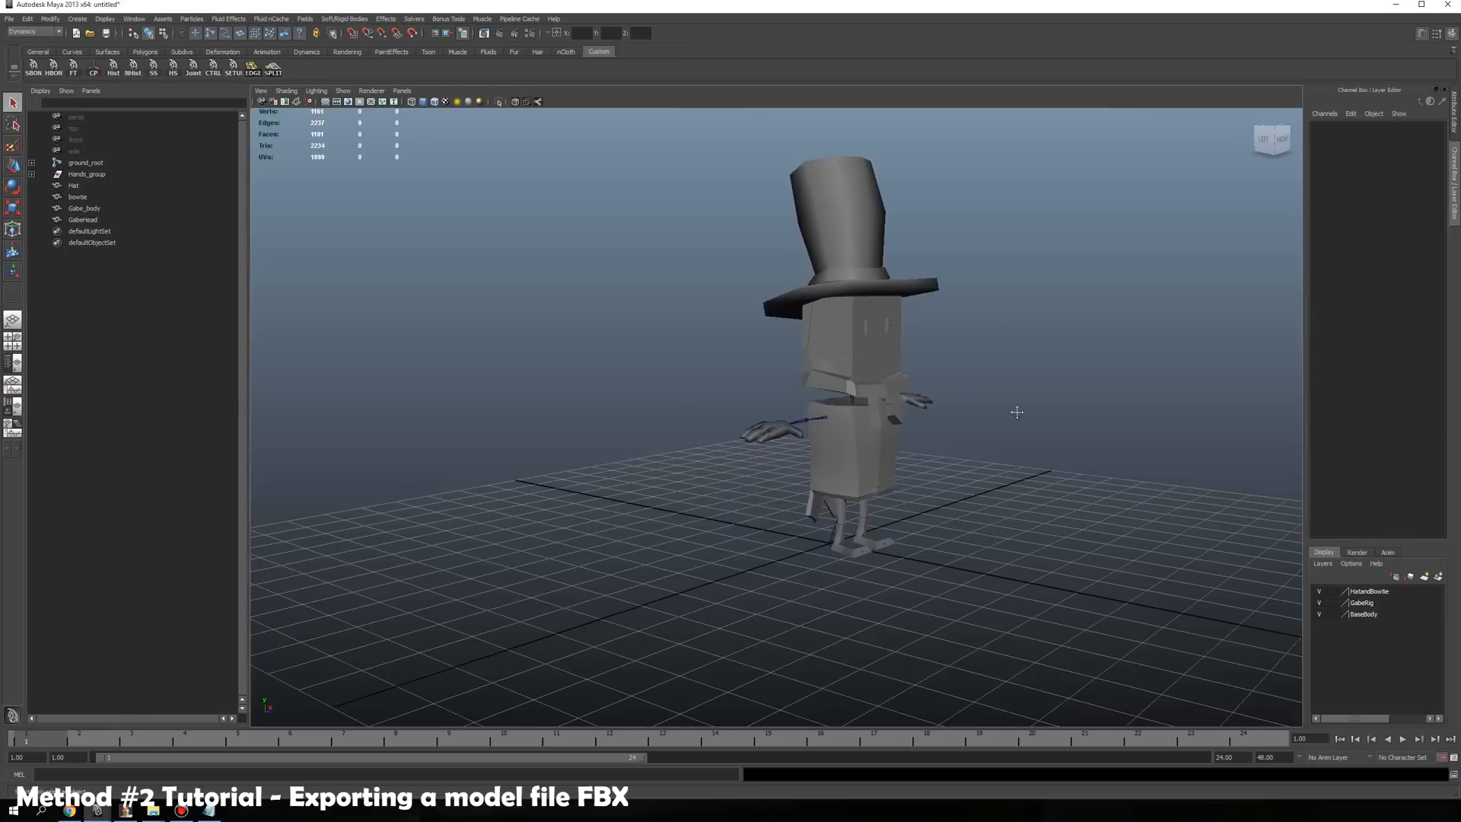
mouse_move(1016, 412)
left_mouse_down("alt")
mouse_move(905, 422)
mouse_move(997, 424)
left_mouse_up("alt")
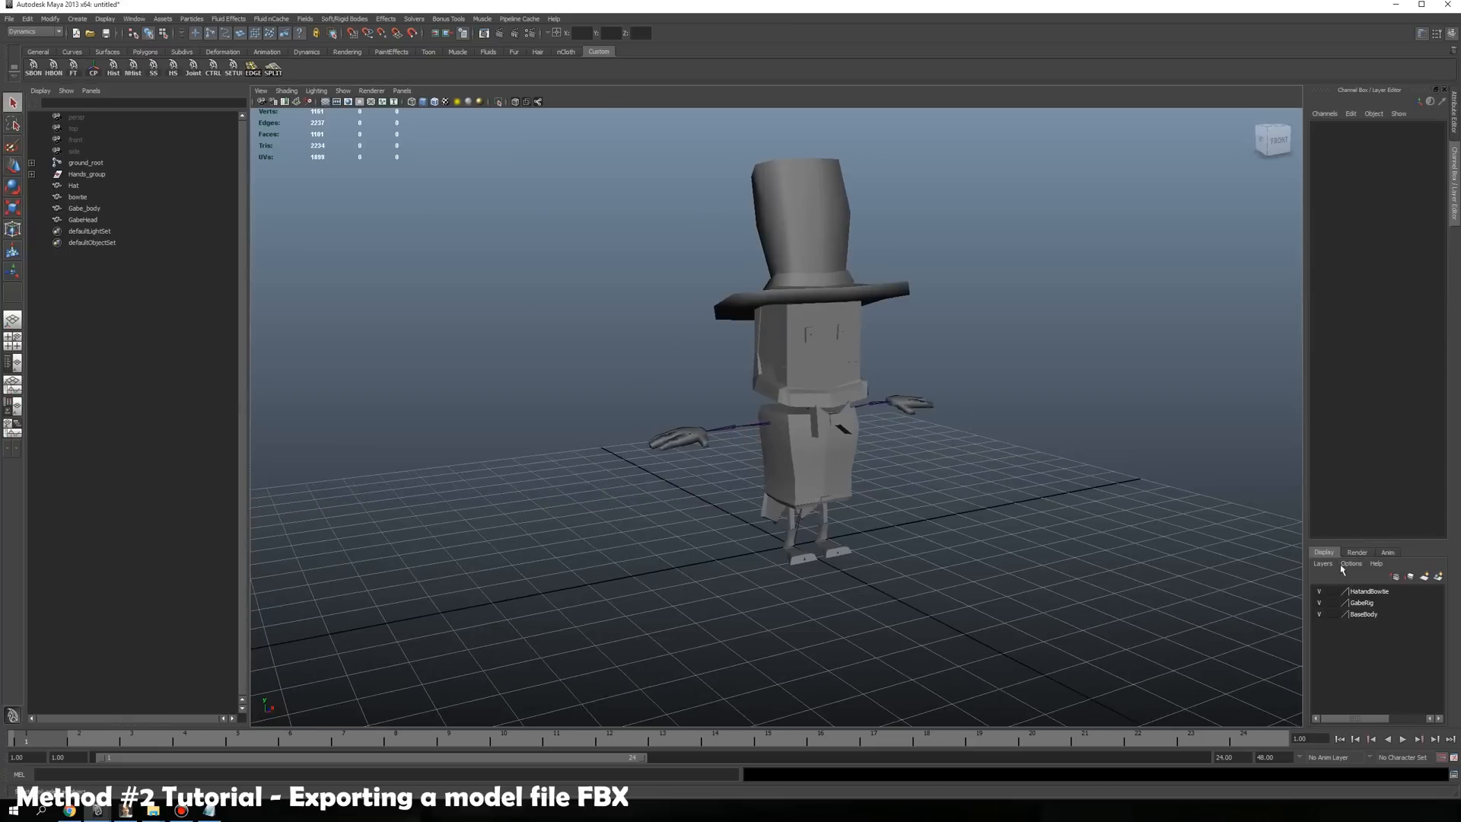
left_click(1325, 564)
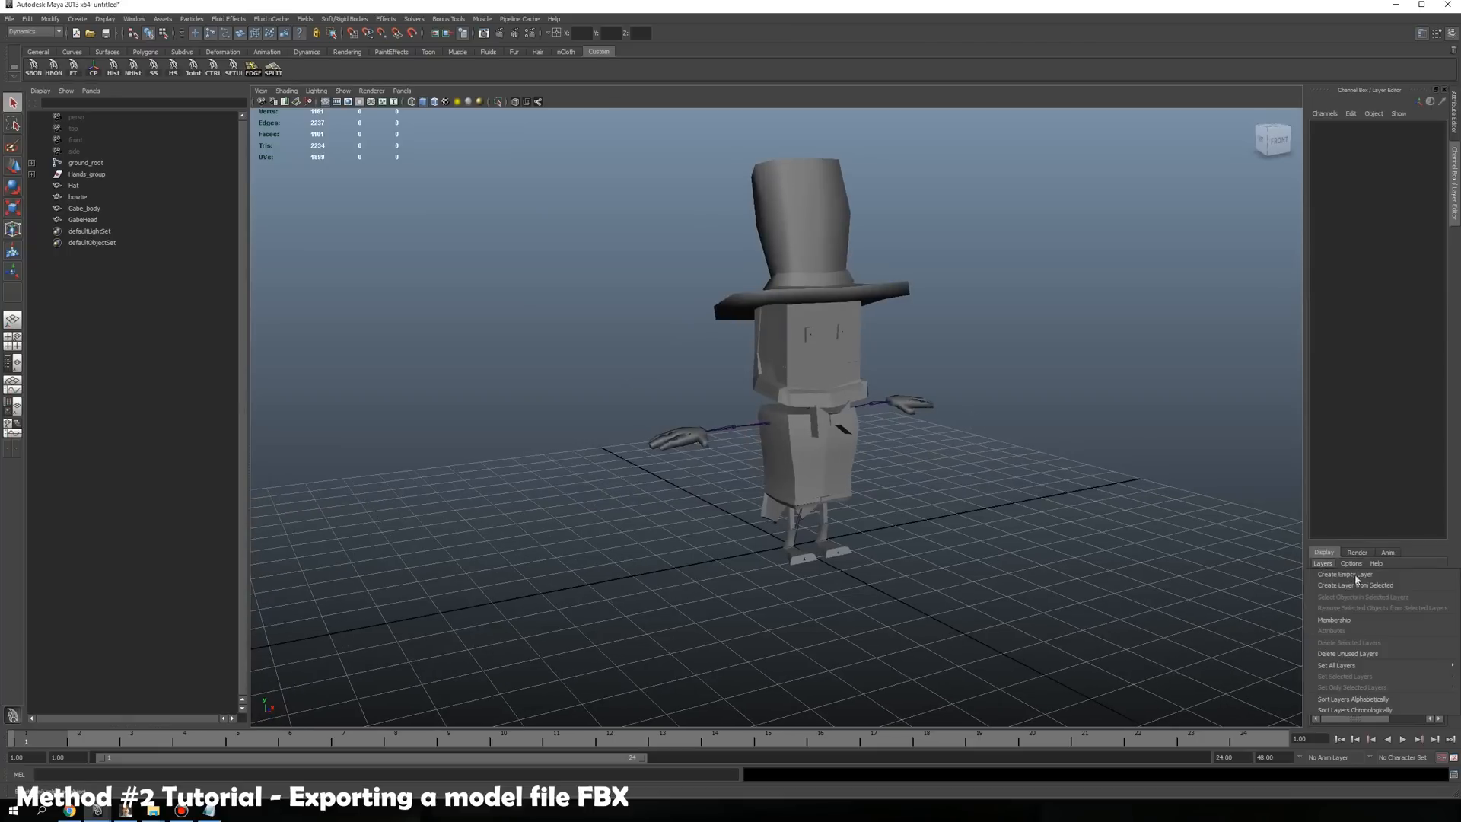
left_click(1368, 656)
Export the entire cleaned scene without animation to Documents/ExportTutorial, overwriting GabrahamLincoln.fbx
left_click_drag(1050, 404, 952, 411, "alt")
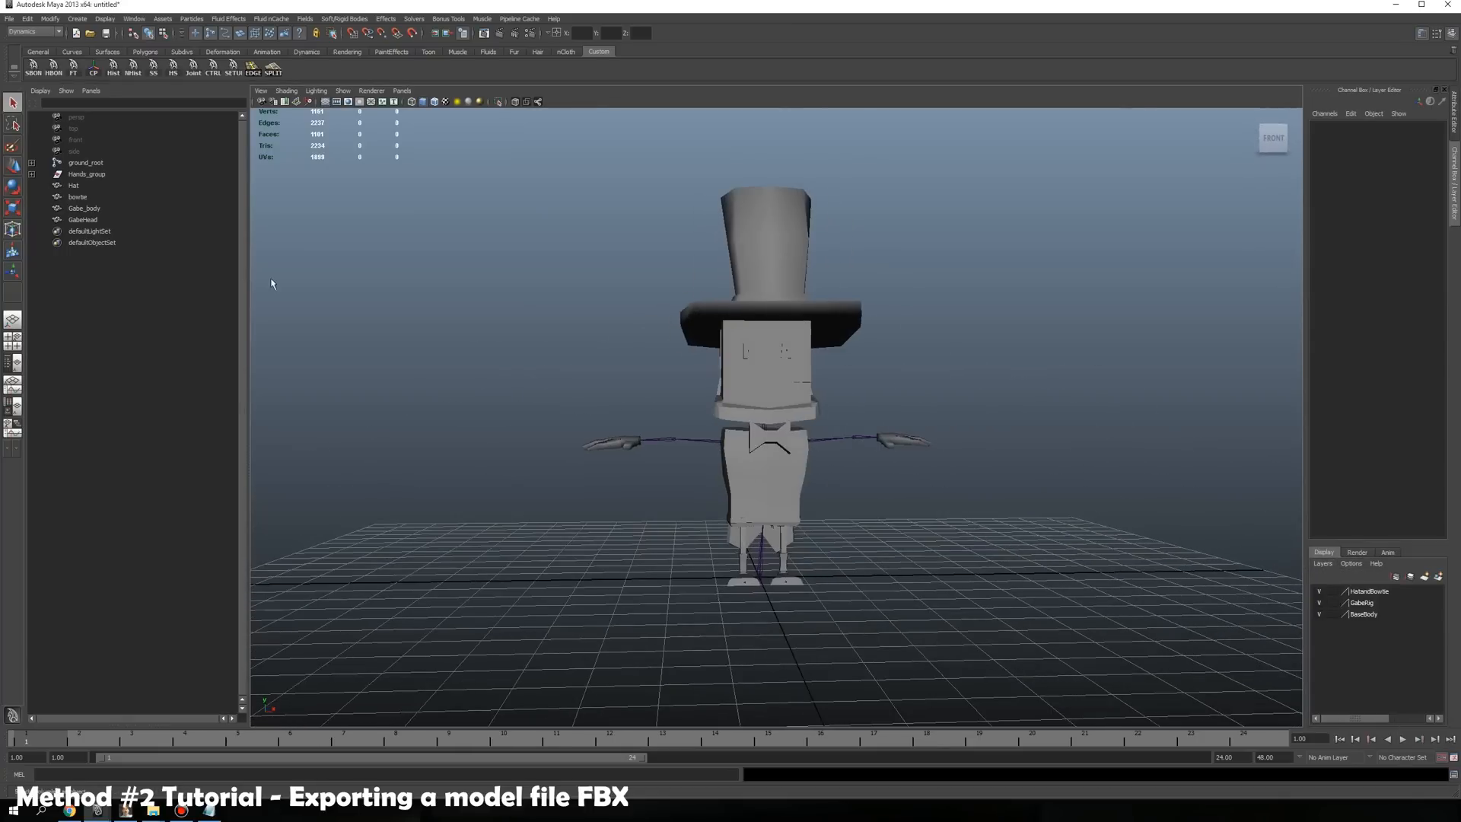
left_click(11, 20)
left_click(38, 147)
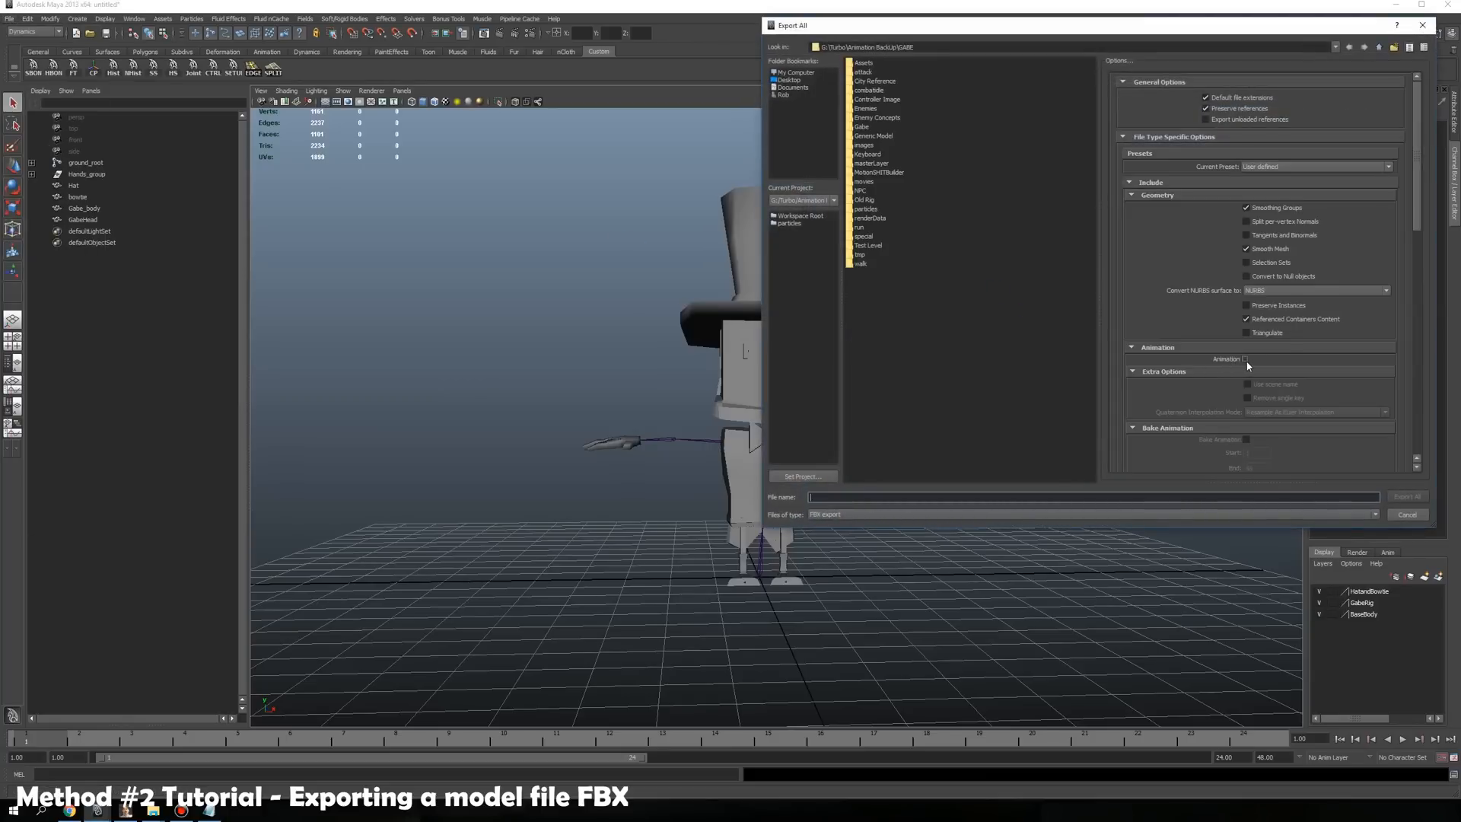
left_click(798, 88)
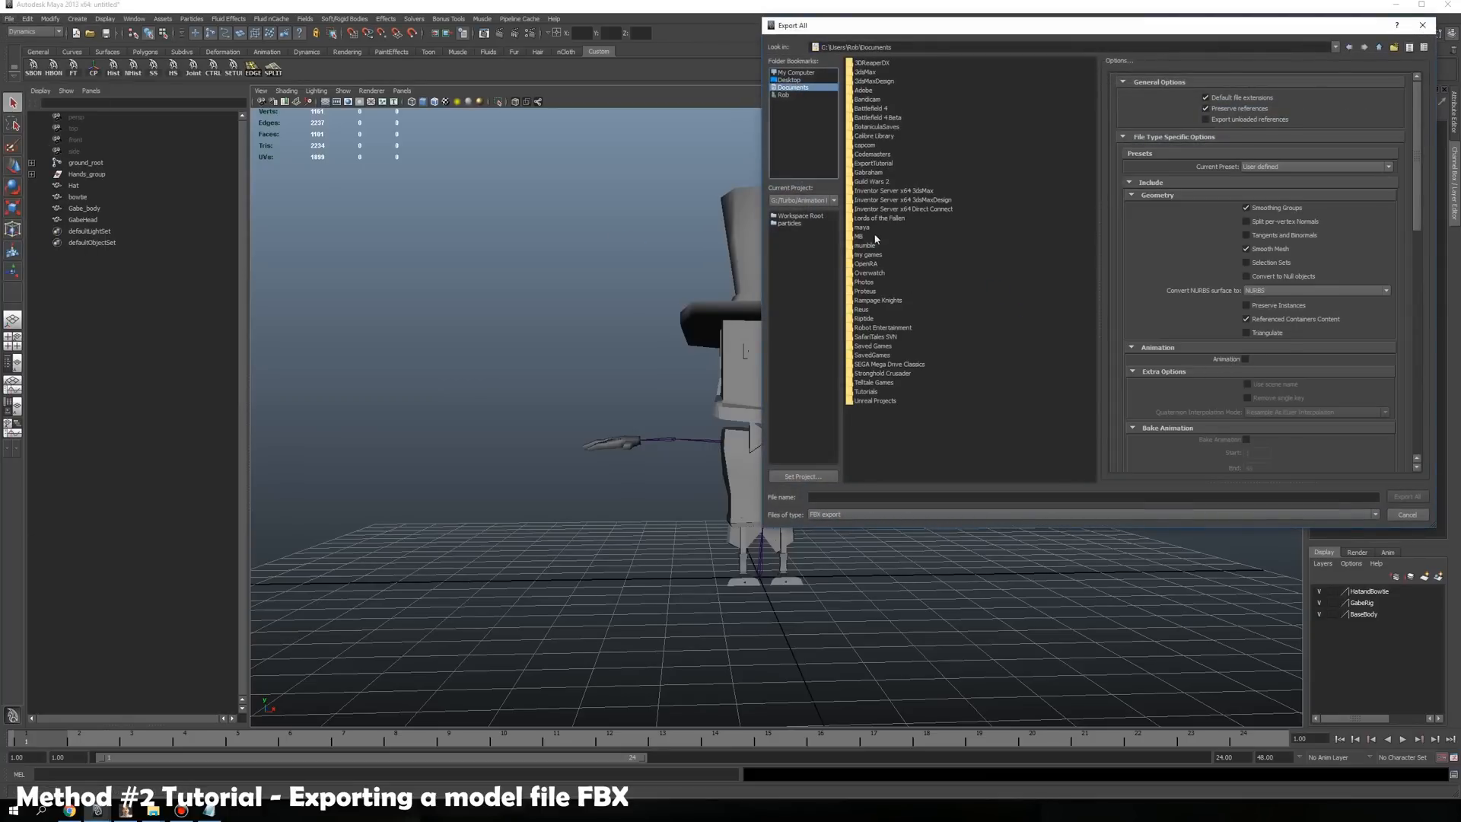
double_click(871, 163)
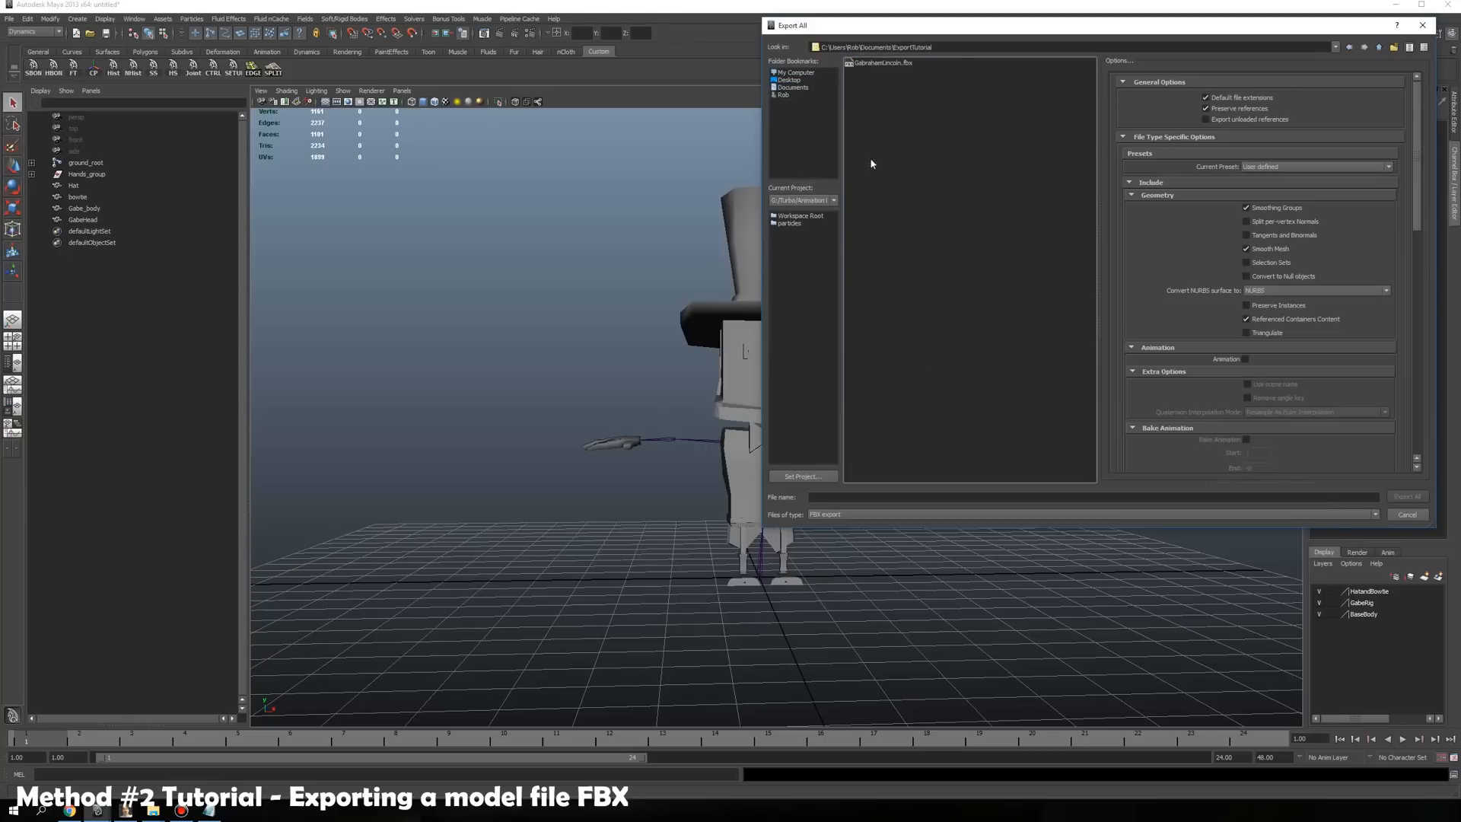
double_click(878, 64)
left_click(1114, 291)
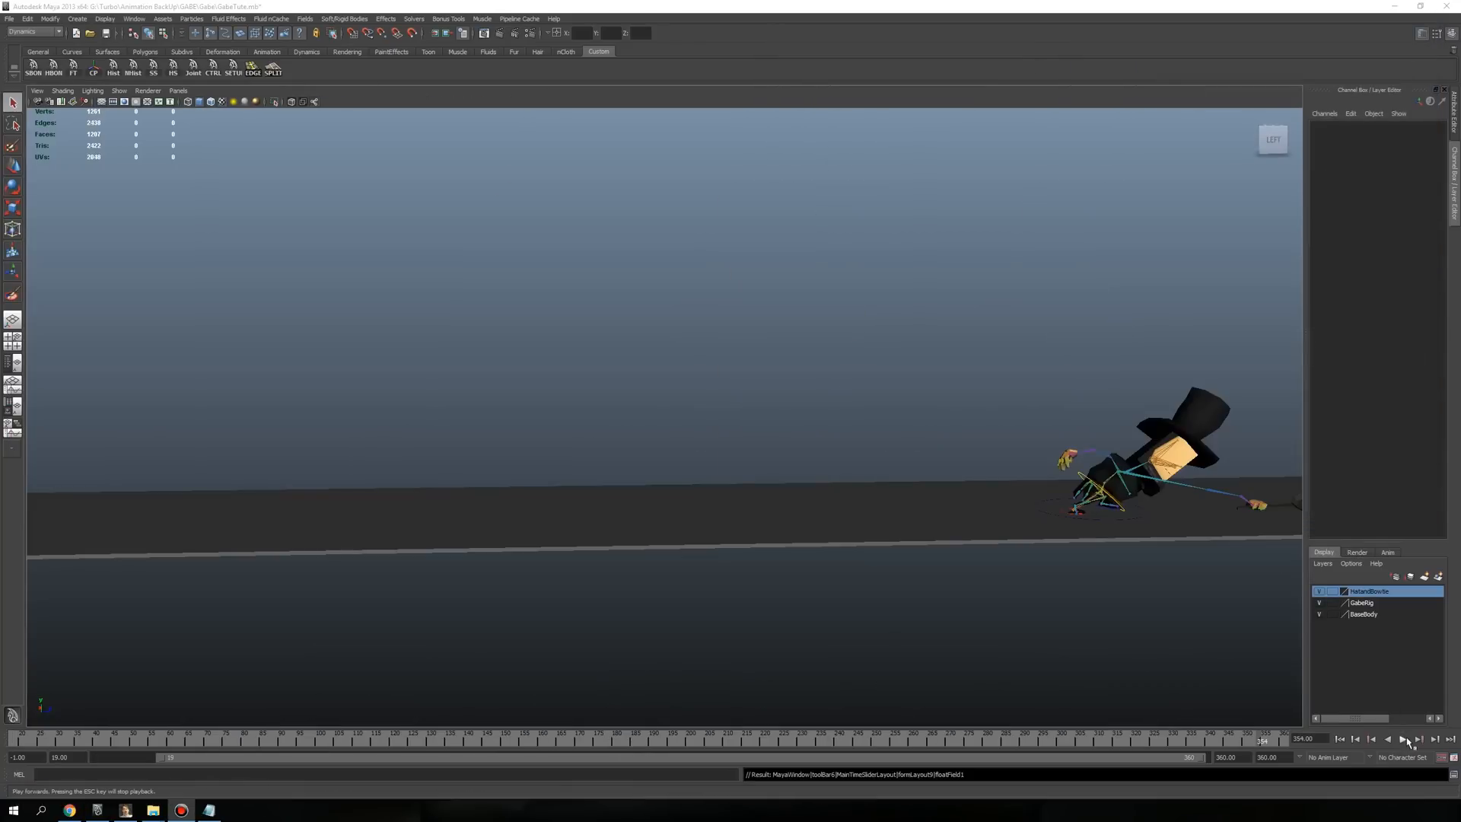
Play the full character animation in the GabeTute scene from a side view, and stop playback
left_click(1404, 739)
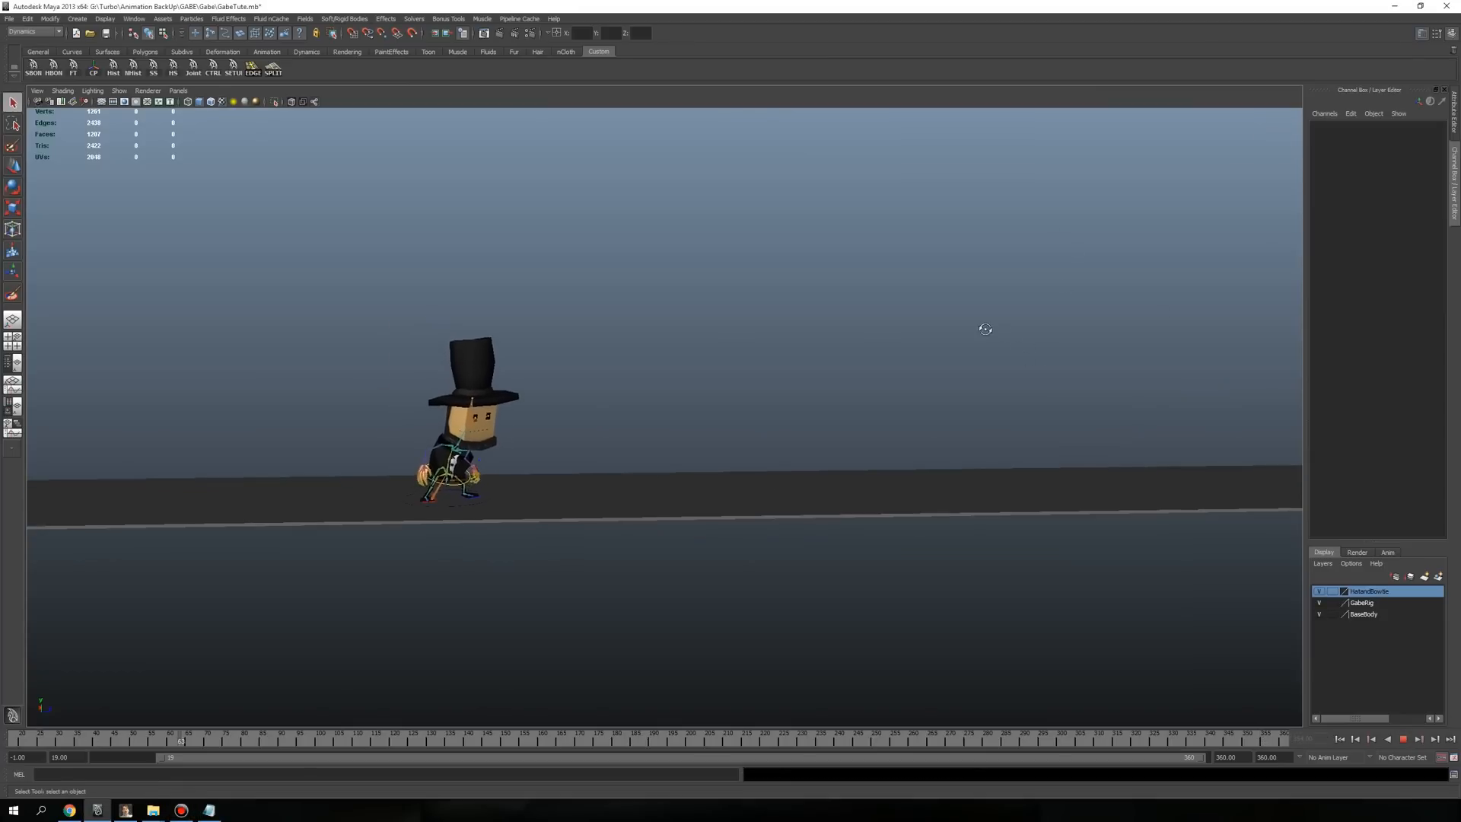
left_click_drag(985, 329, 911, 344, "alt")
scroll(912, 317, "up", 2)
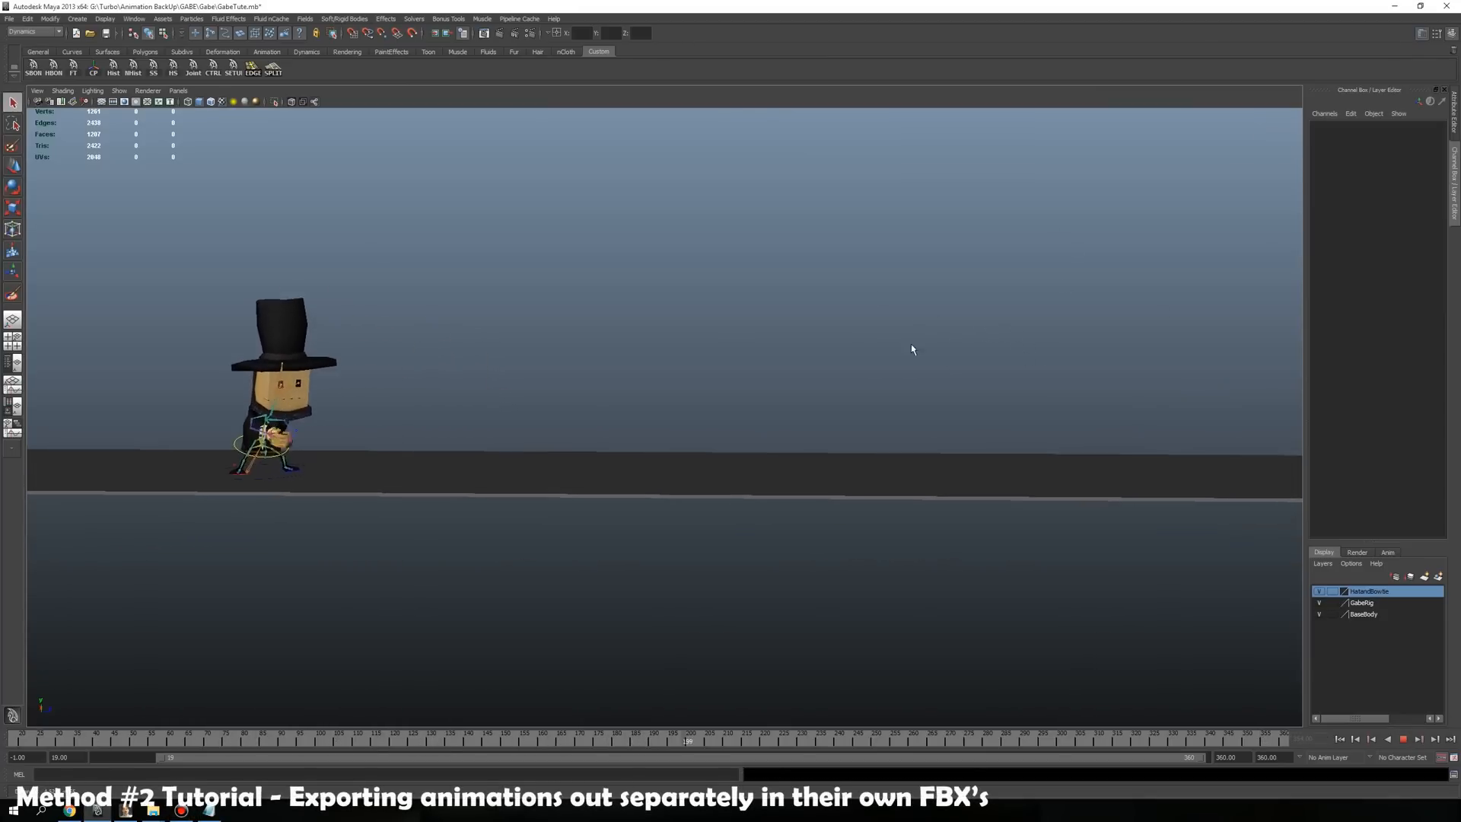
left_click(1404, 739)
Scrub the timeline to frame 281, set 281 as the animation's end frame, and return to frame 19
left_click_drag(209, 739, 991, 675)
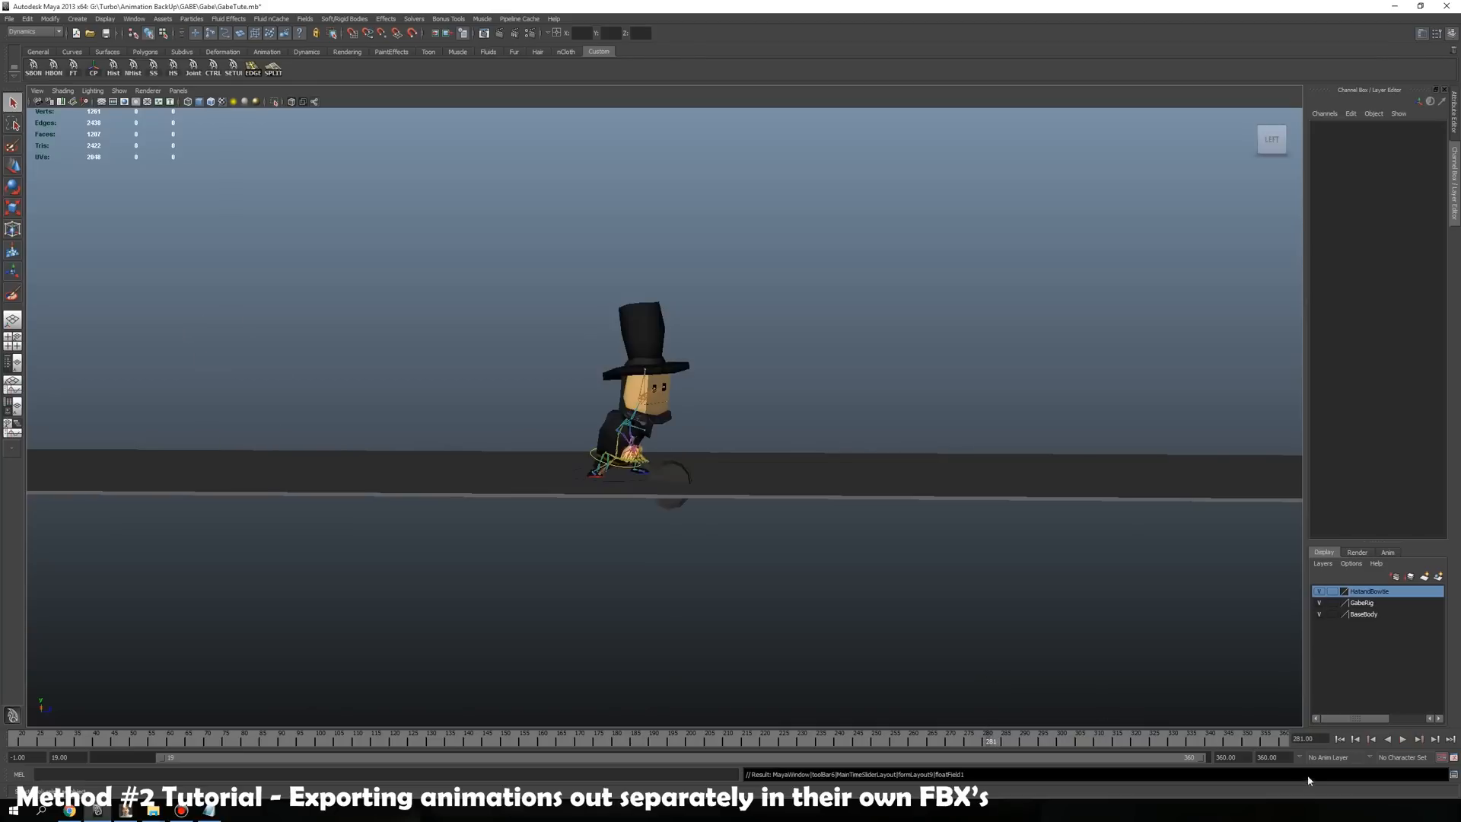
double_click(1267, 757)
type("281")
key("Return")
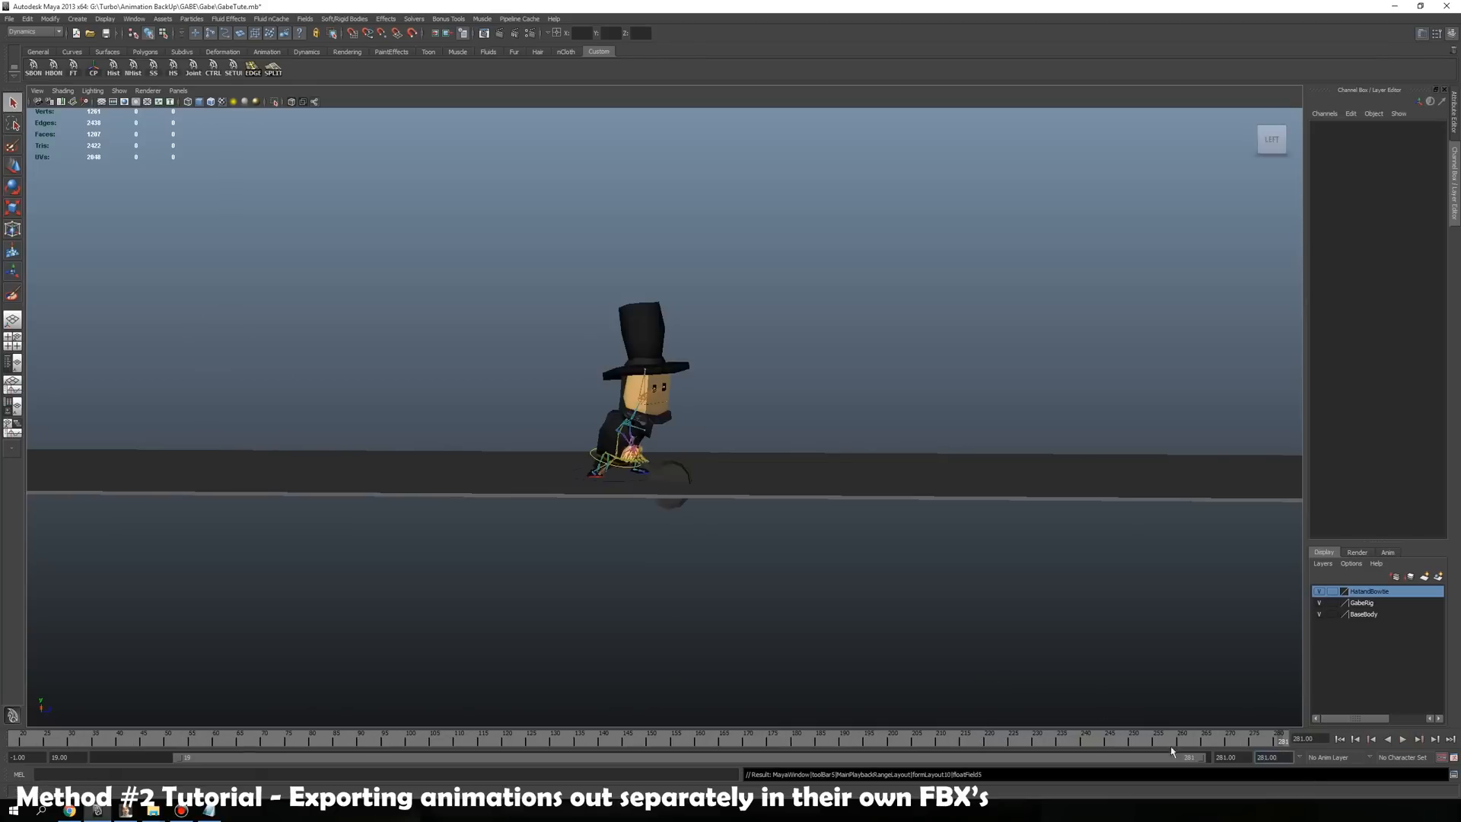
left_click_drag(1225, 738, 2, 602)
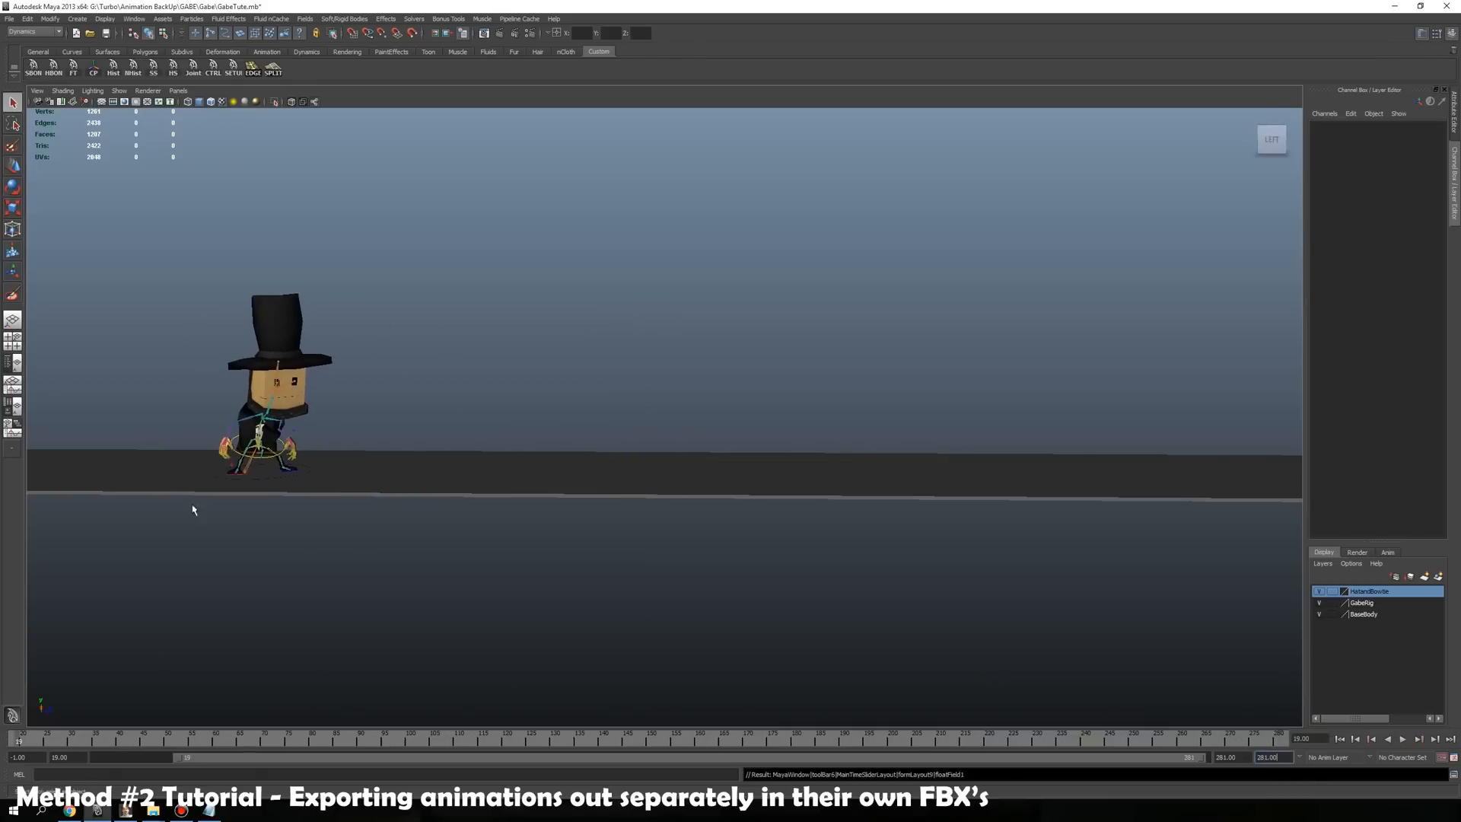
Select all joints in the scene by type and frame the character more closely
left_click(27, 19)
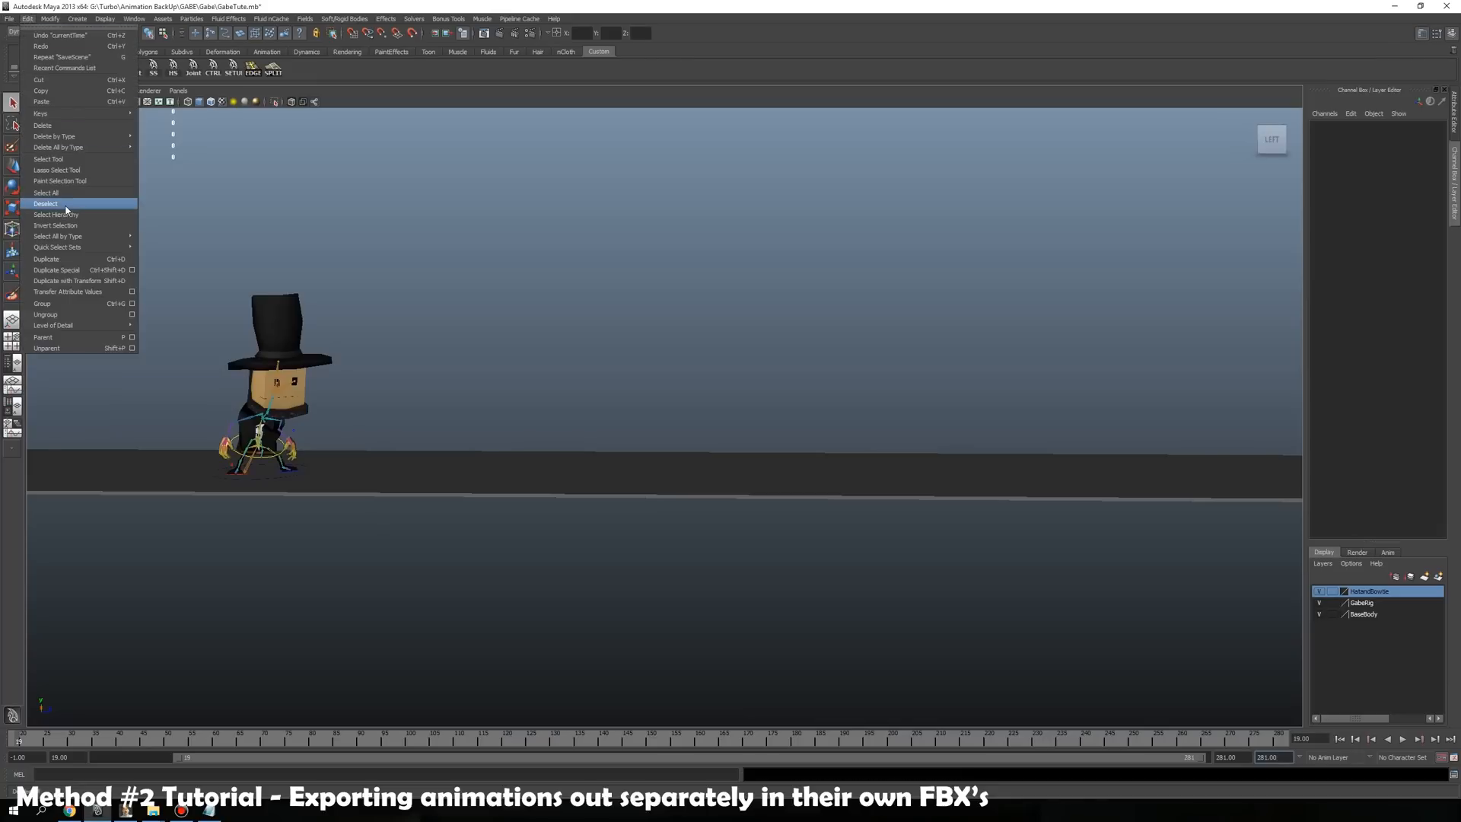
mouse_move(73, 240)
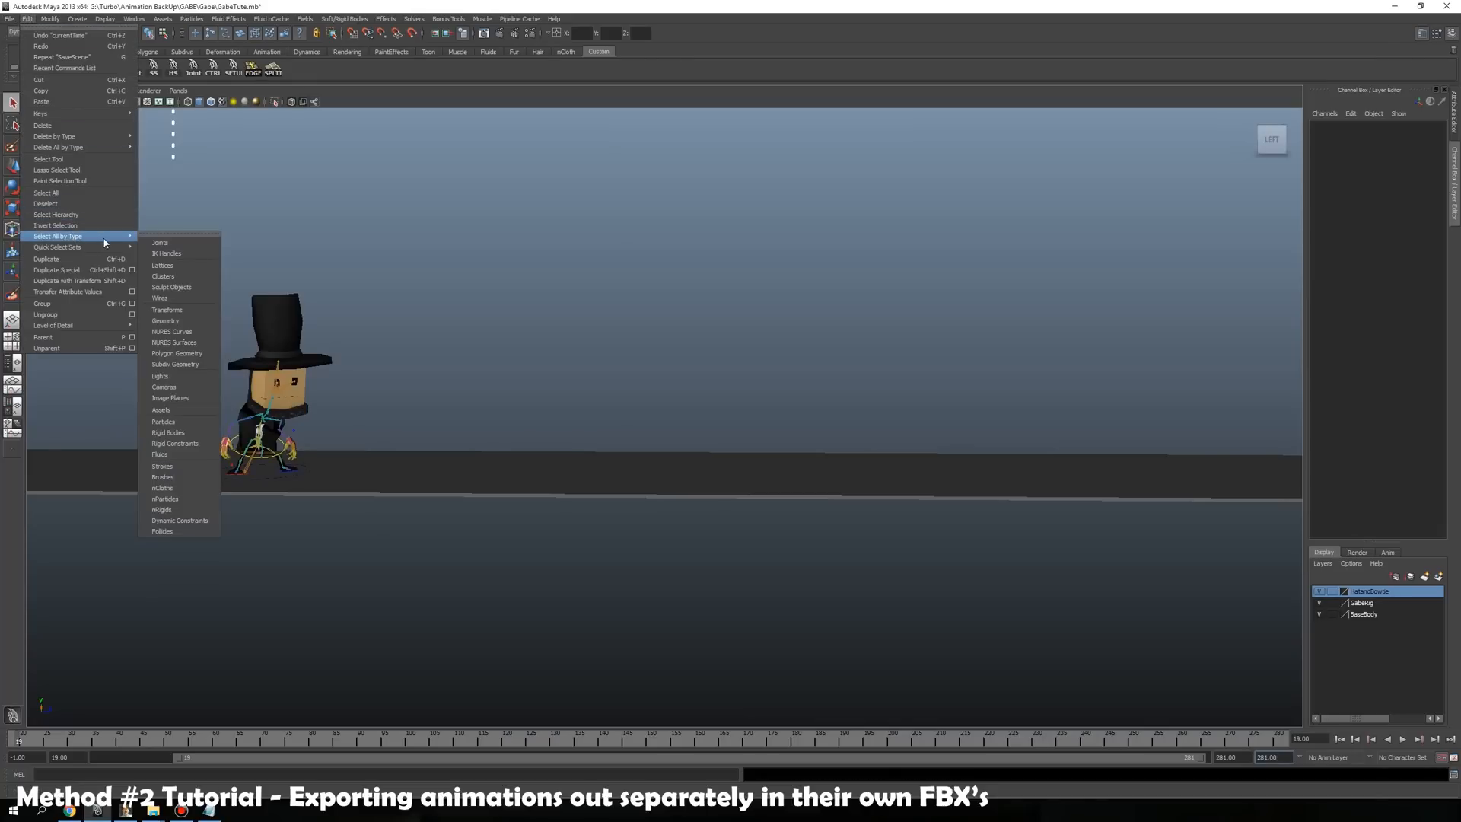
left_click(154, 243)
right_click_drag(485, 385, 636, 378, "alt")
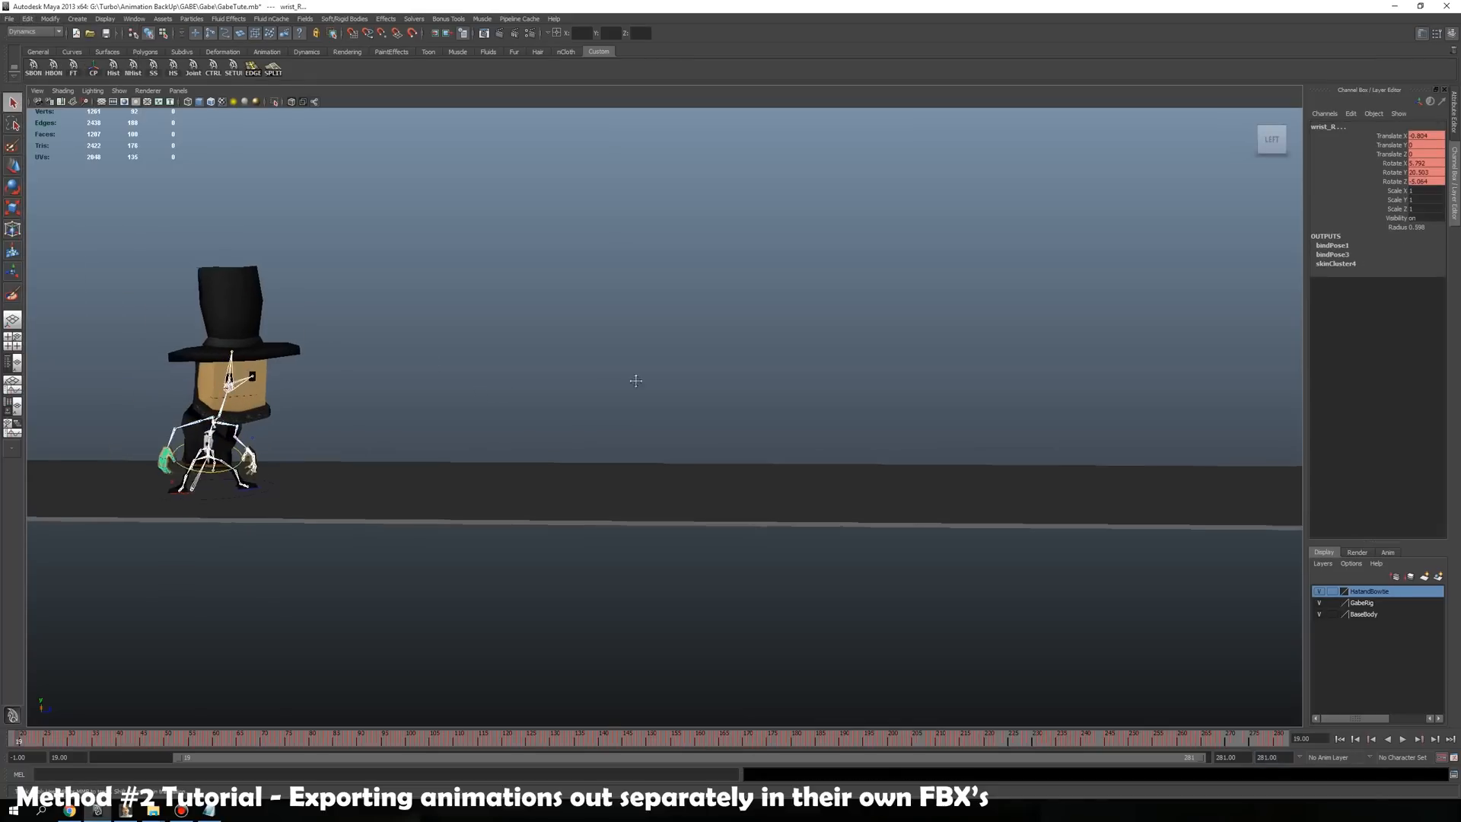
middle_click_drag(636, 378, 682, 386, "alt")
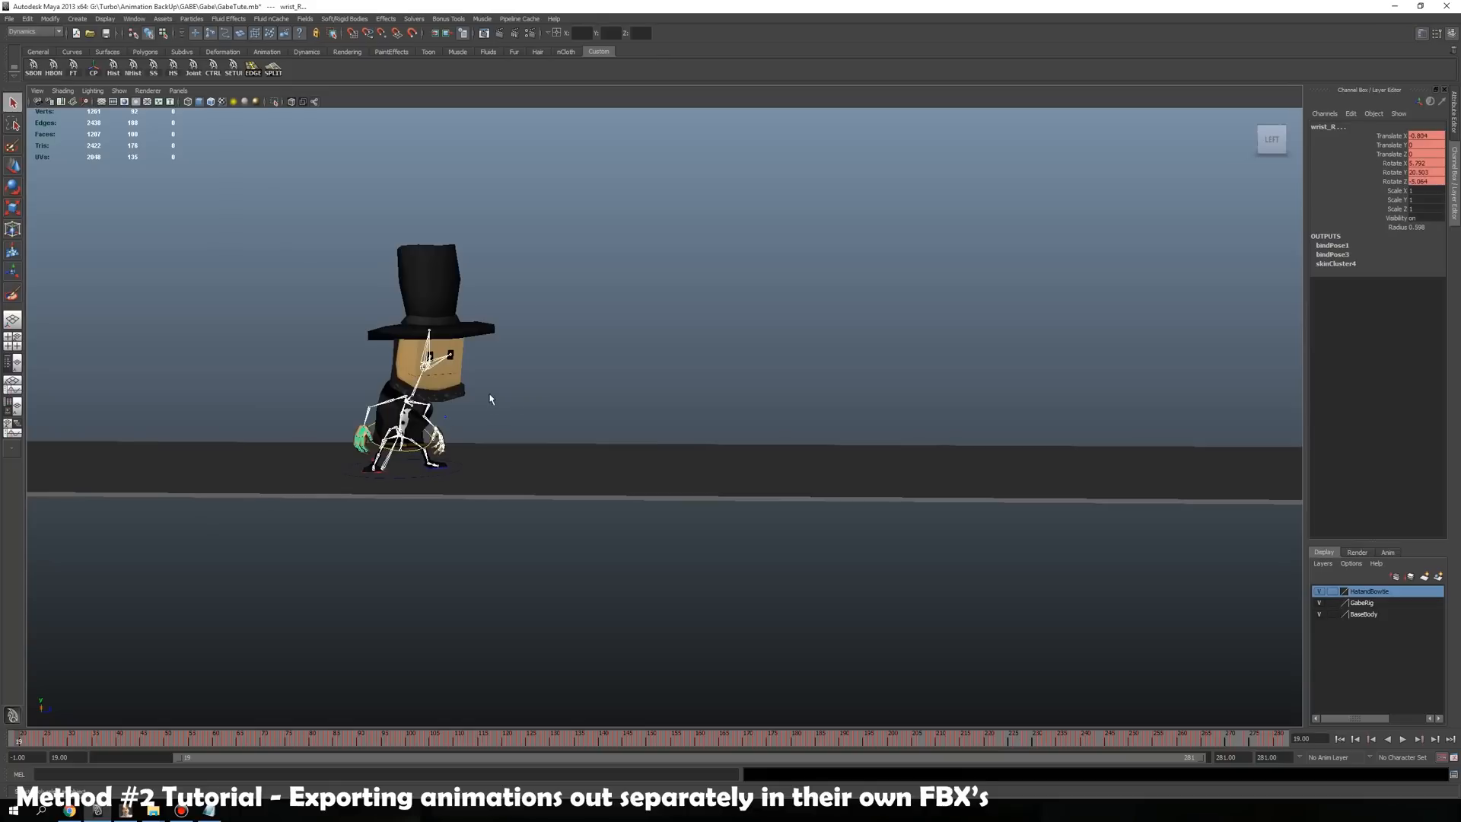
Bake the simulation onto the selected joints over the time slider range, sampling by 1
left_click(29, 18)
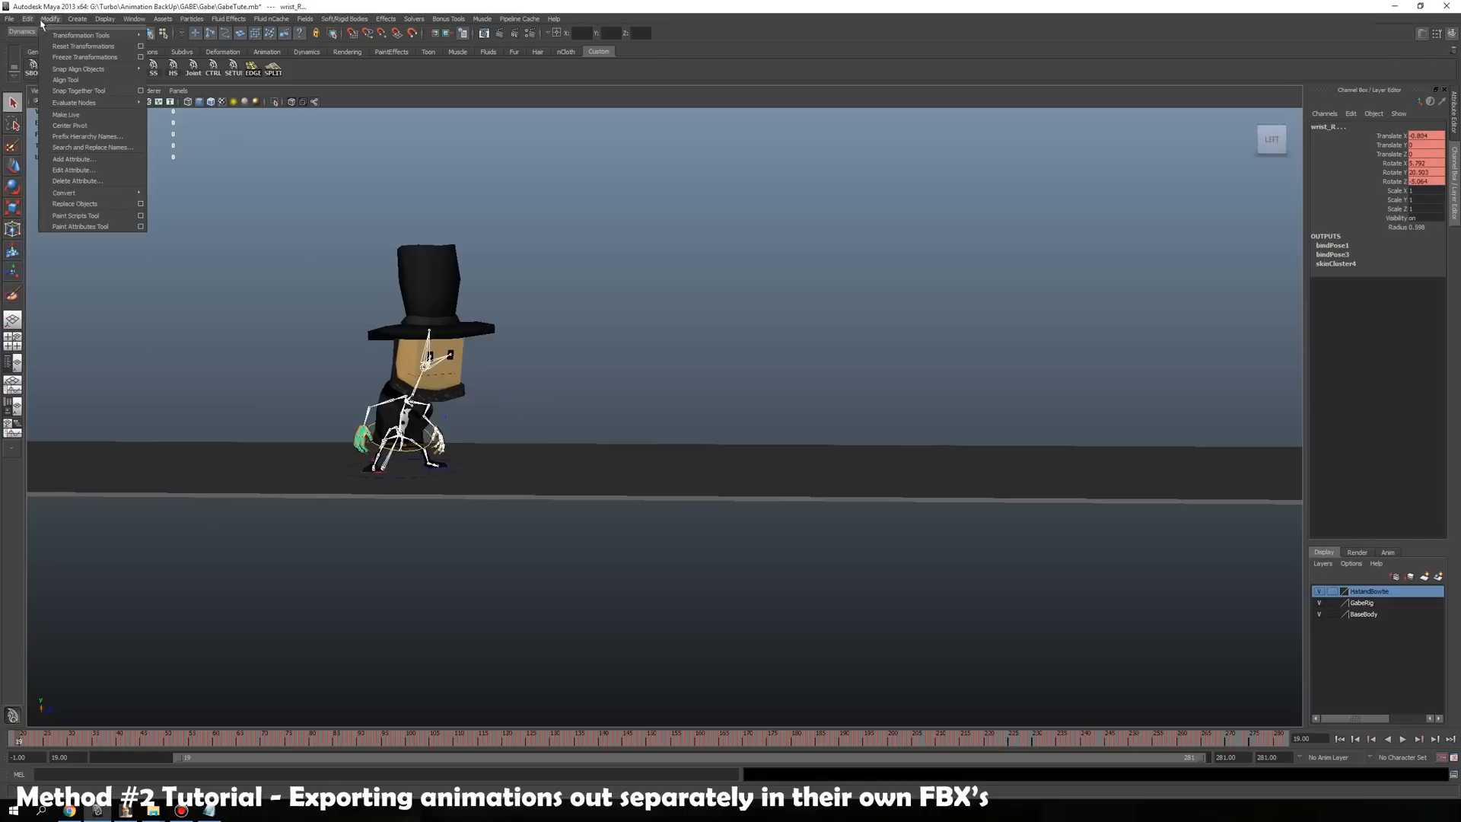
mouse_move(114, 113)
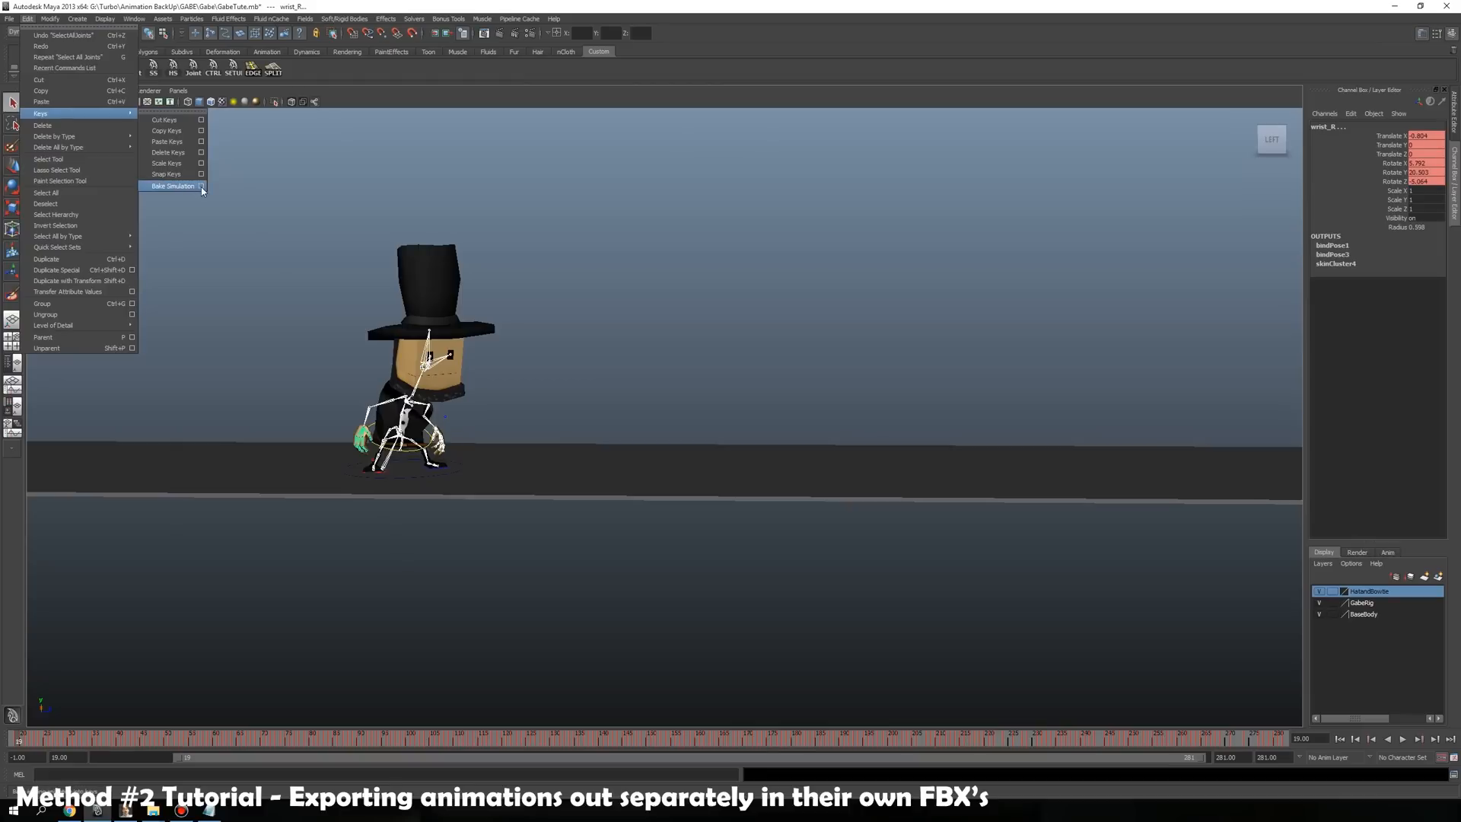
left_click(201, 186)
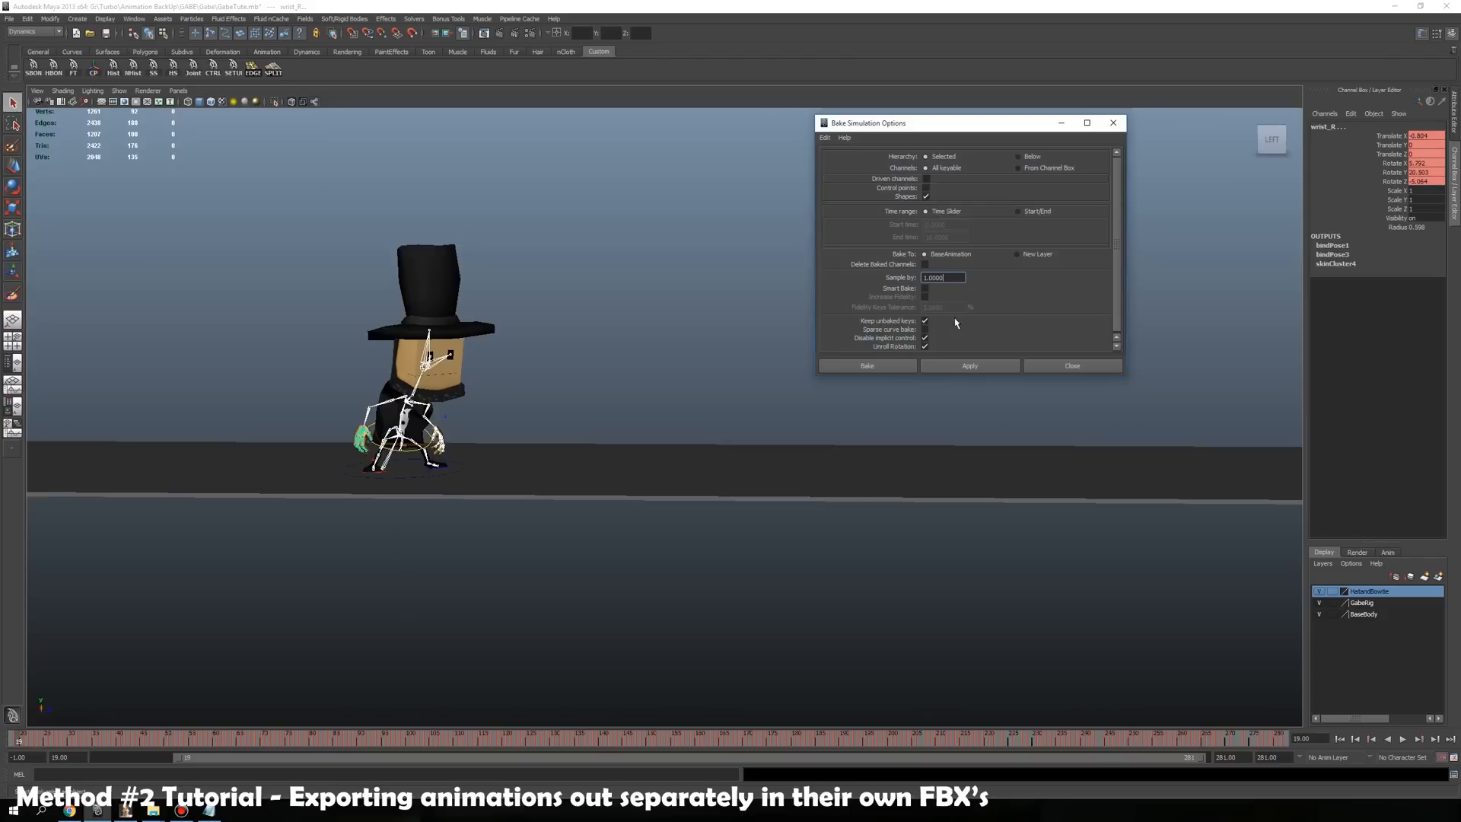
left_click(901, 368)
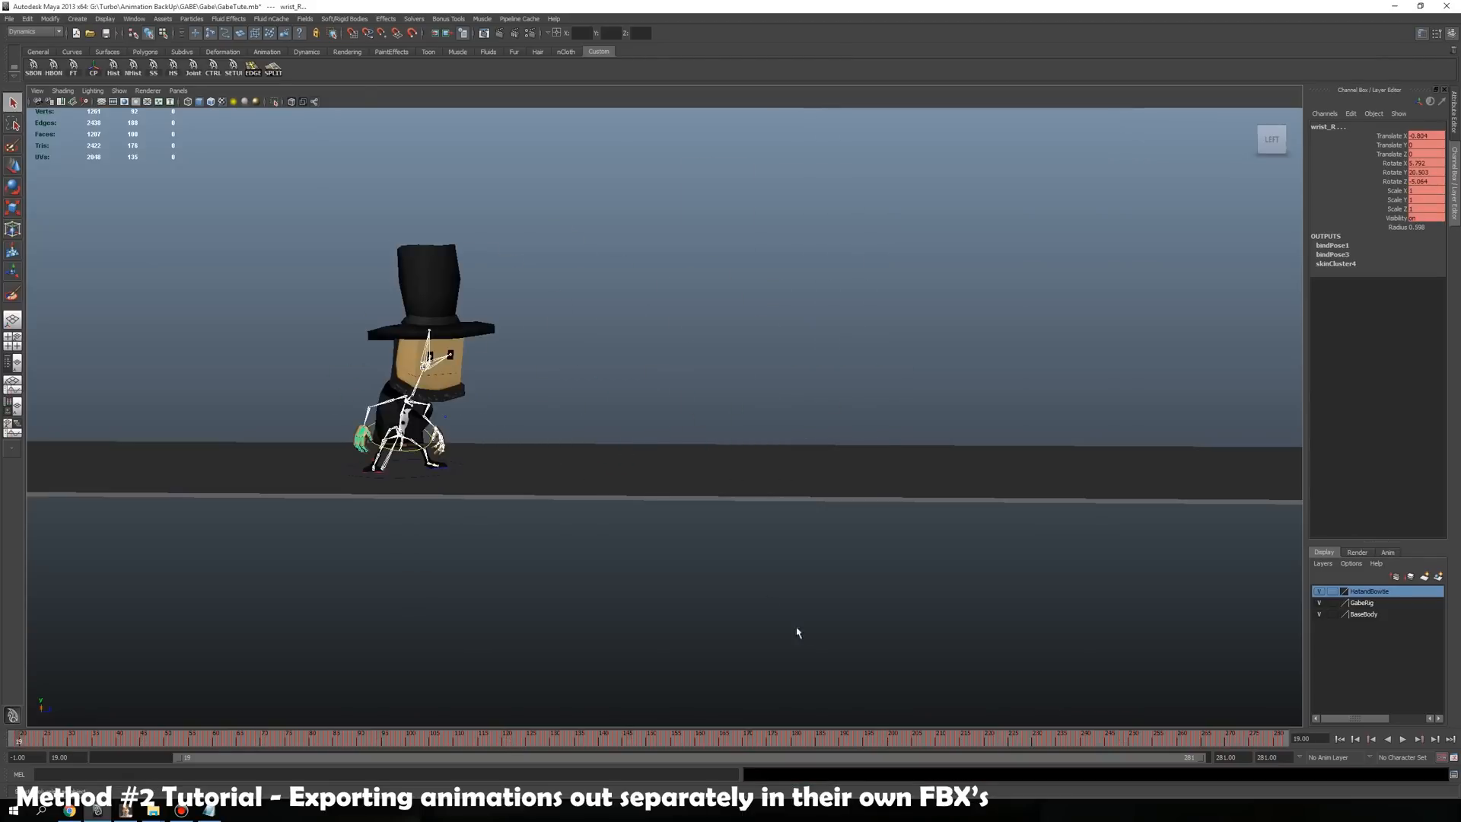
Inspect the baked keys on the head and neck joints, scrub the timeline, and play and stop the animation
left_click_drag(402, 491, 581, 333, "alt")
left_click(577, 327)
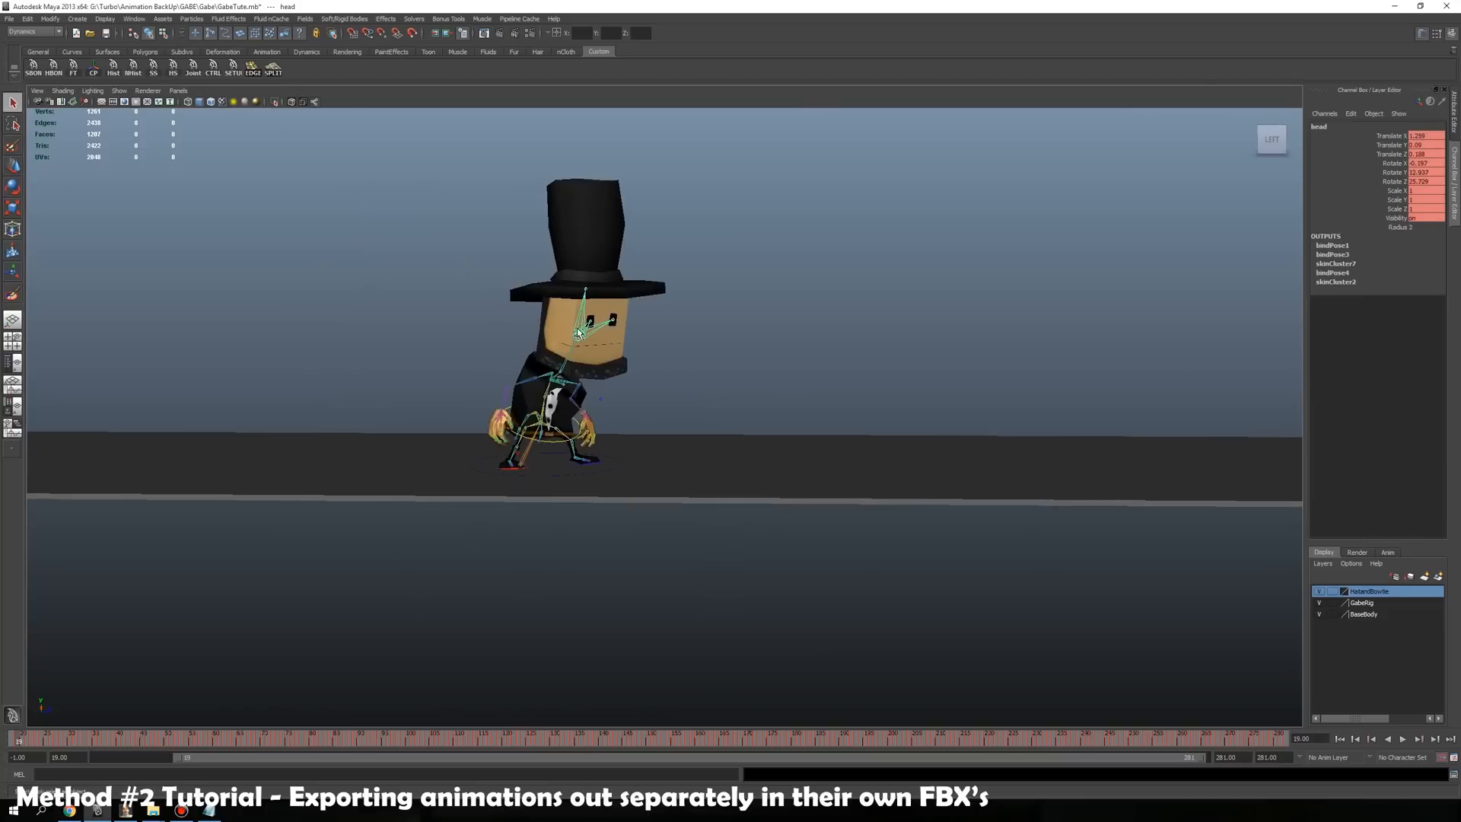
left_click_drag(787, 732, 664, 732)
left_click(565, 371)
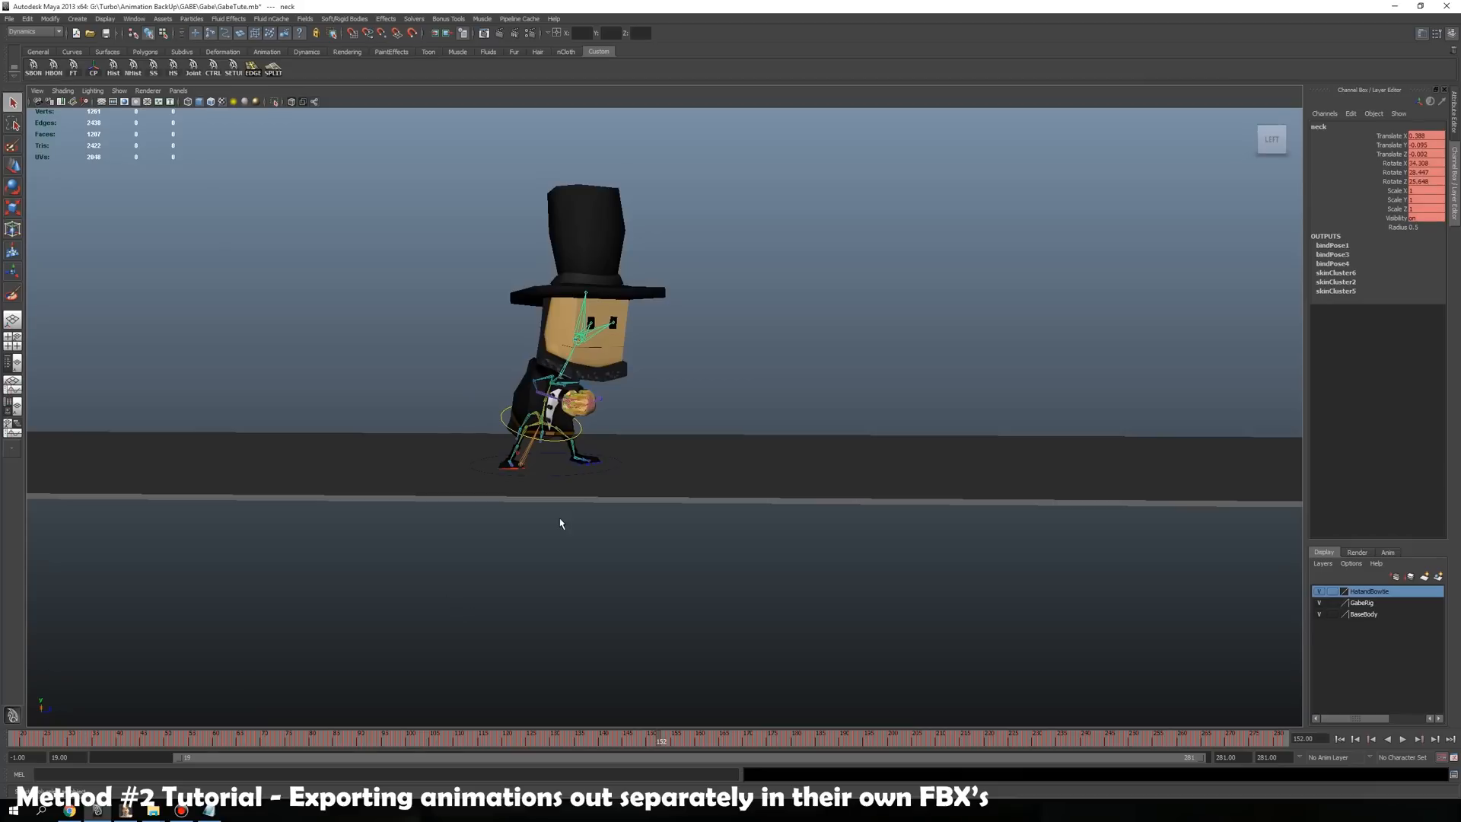
scroll(560, 524, "up", 5)
middle_click_drag(560, 523, 592, 536, "alt")
scroll(592, 535, "down", 1)
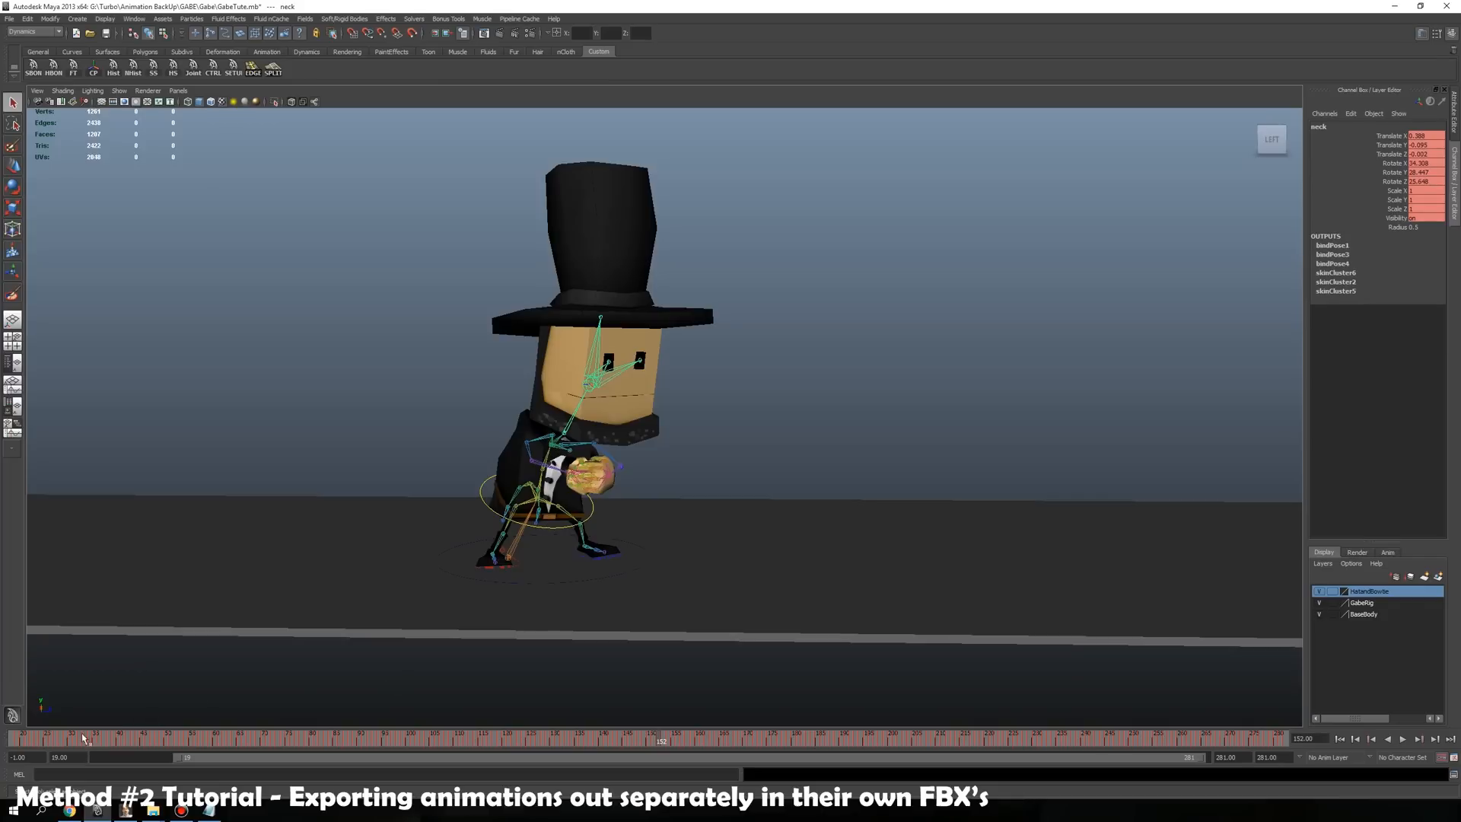
key("alt+v")
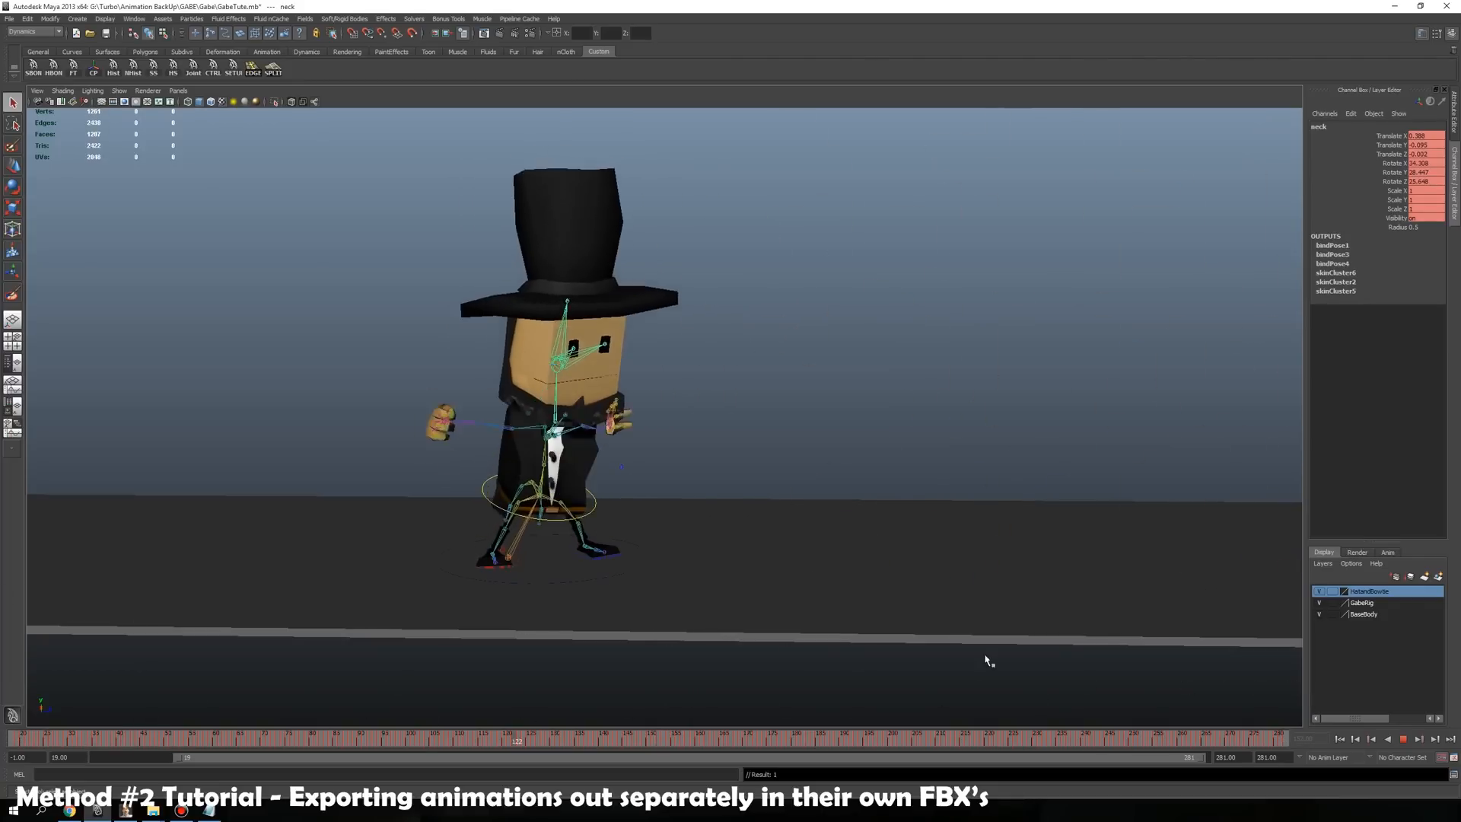
key("alt+v")
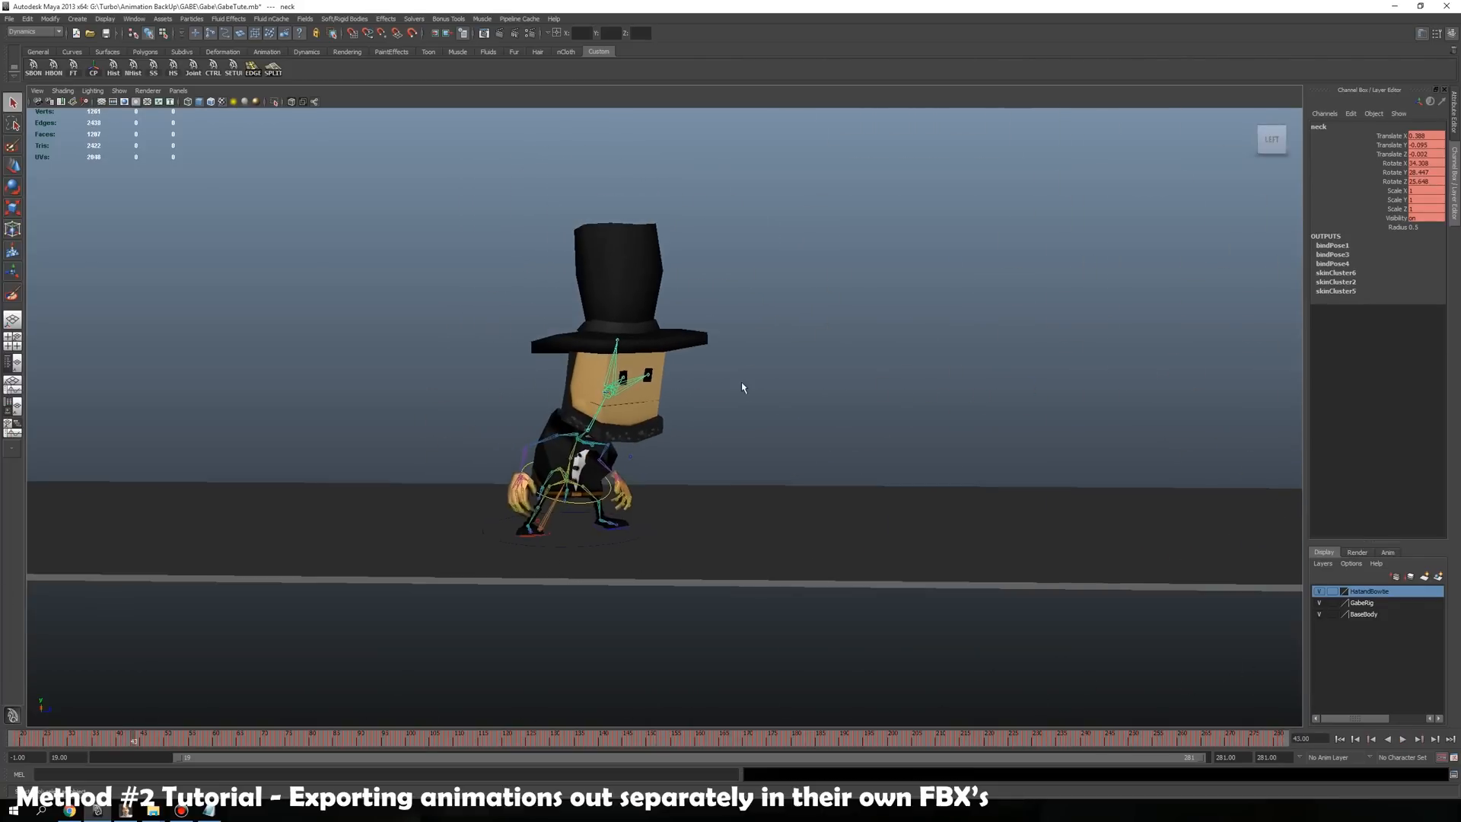
Select all joints in the scene by type and enable Animation in the FBX options for exporting the selection
left_click(288, 222)
left_click(26, 18)
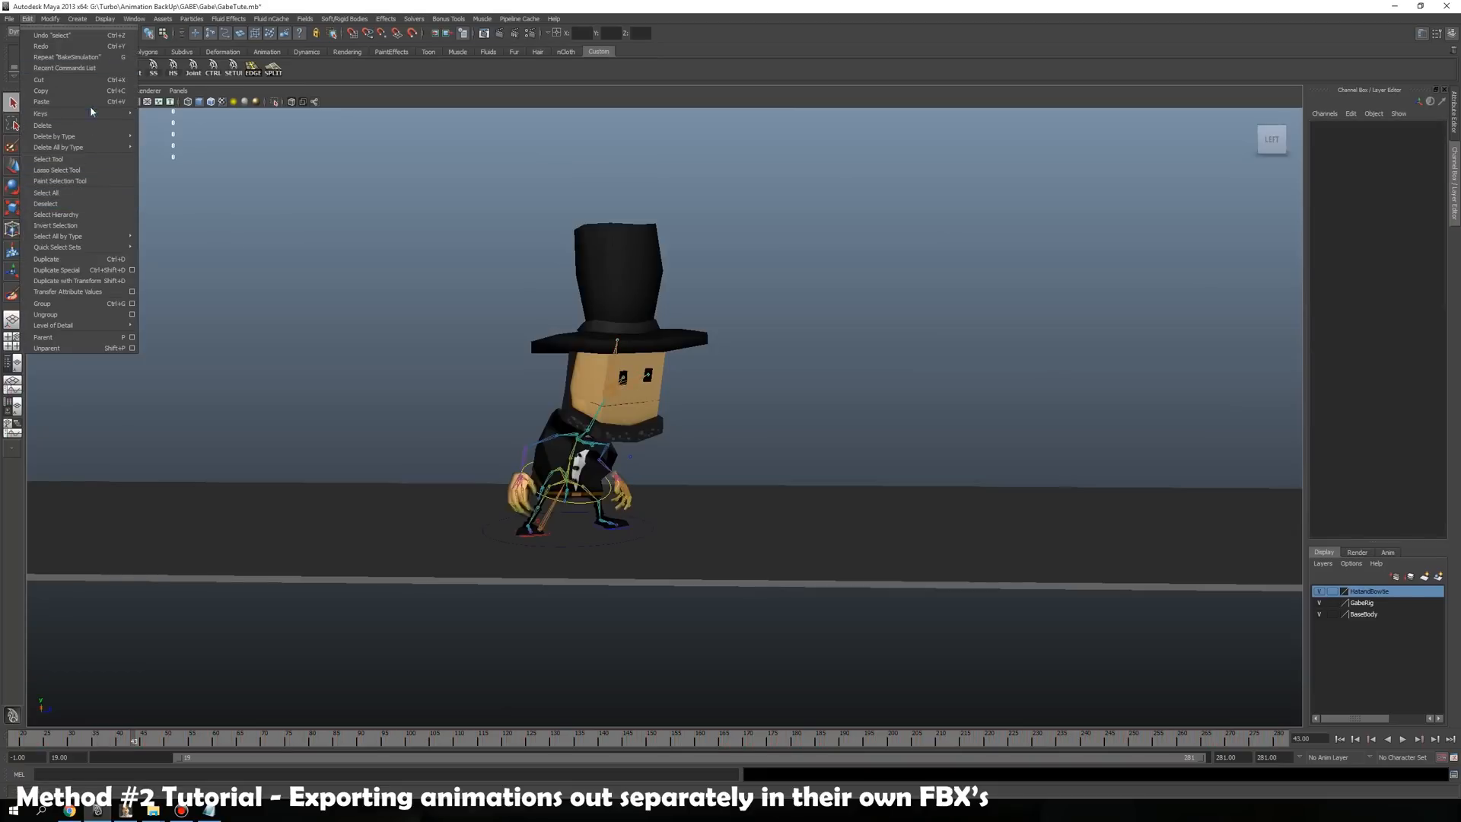
mouse_move(120, 238)
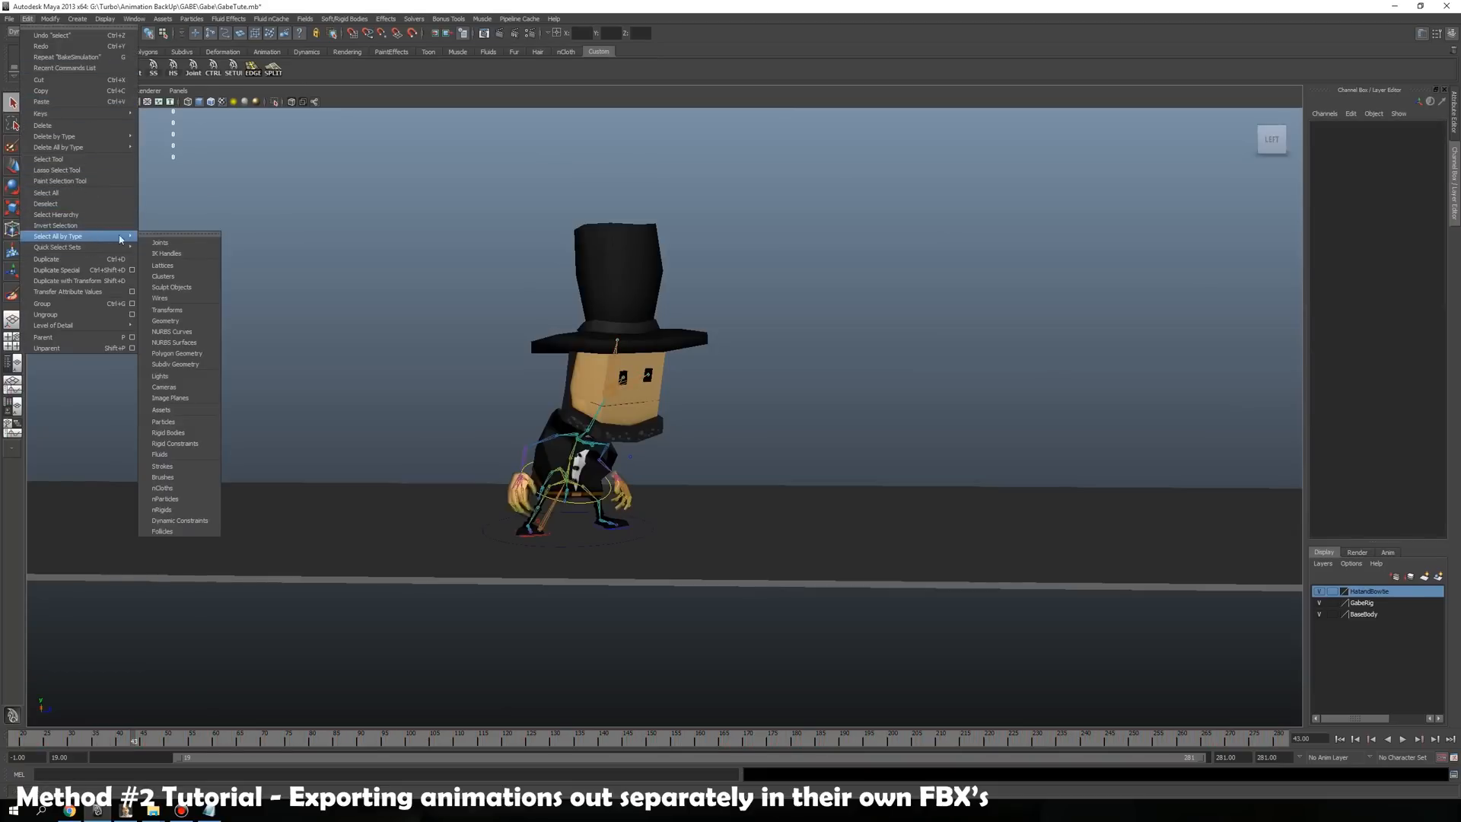
left_click(171, 241)
left_click(9, 19)
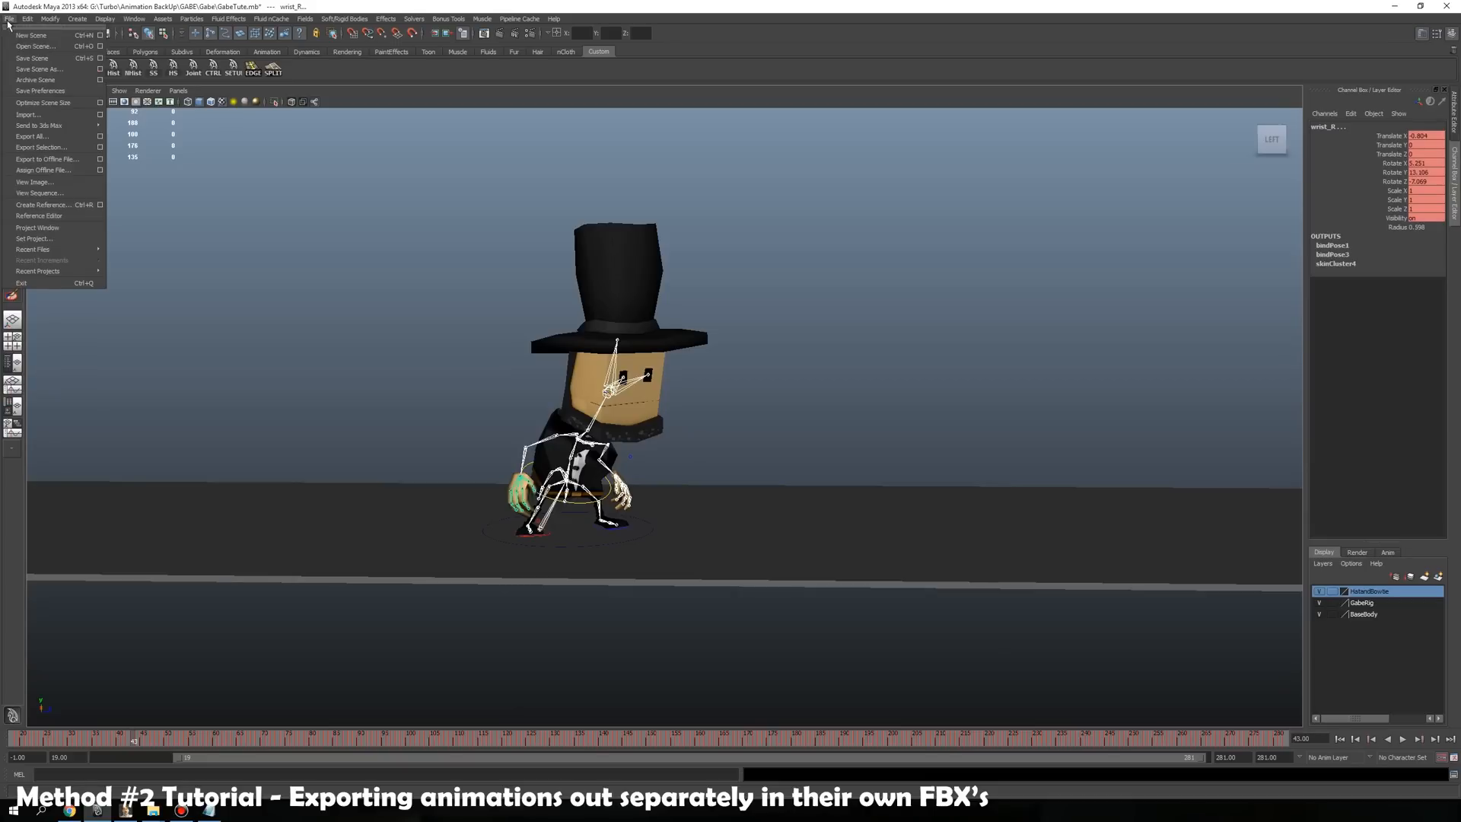
left_click(75, 149)
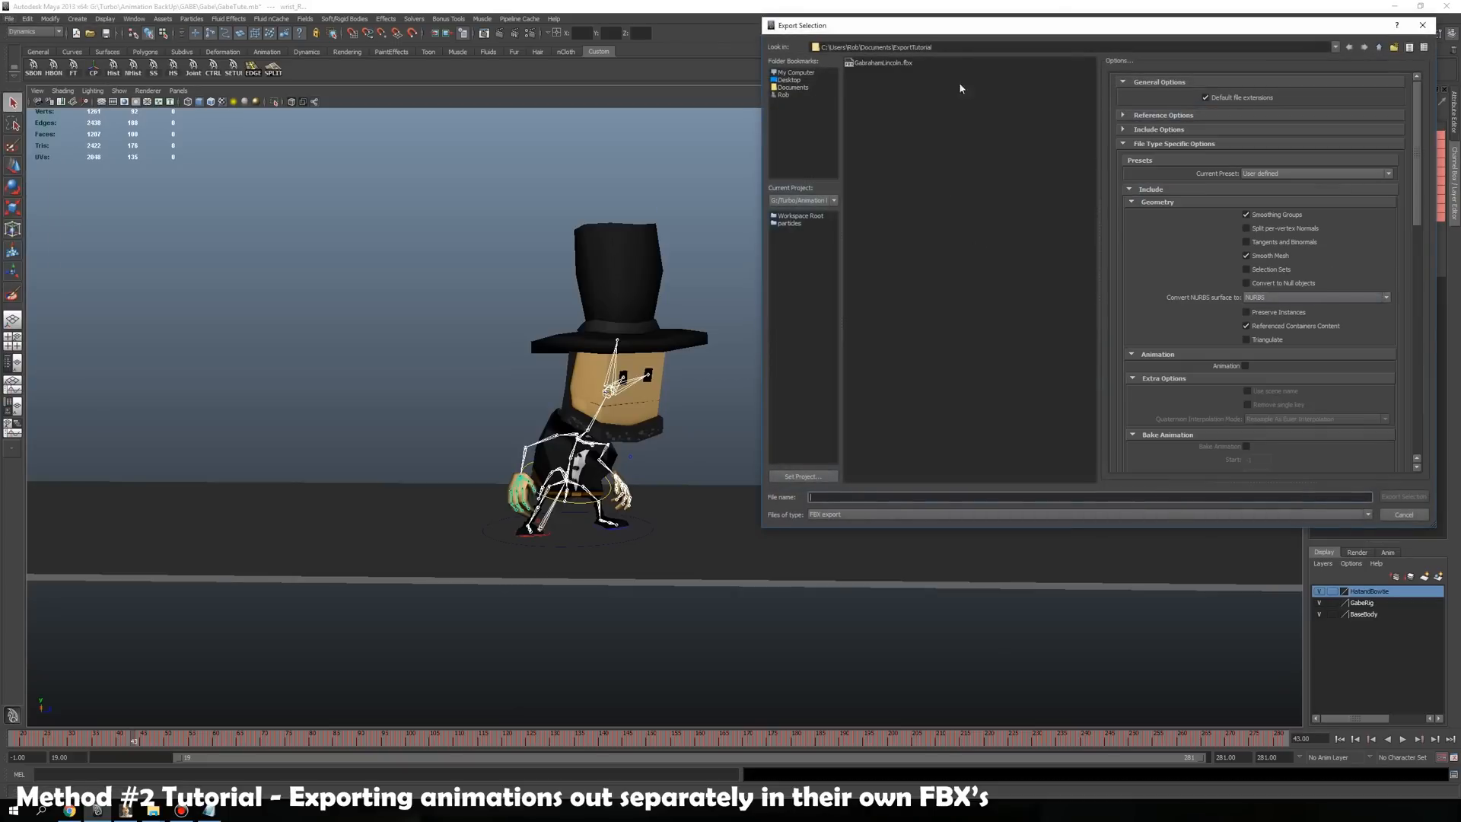
left_click(1246, 366)
scroll(1254, 366, "down", 3)
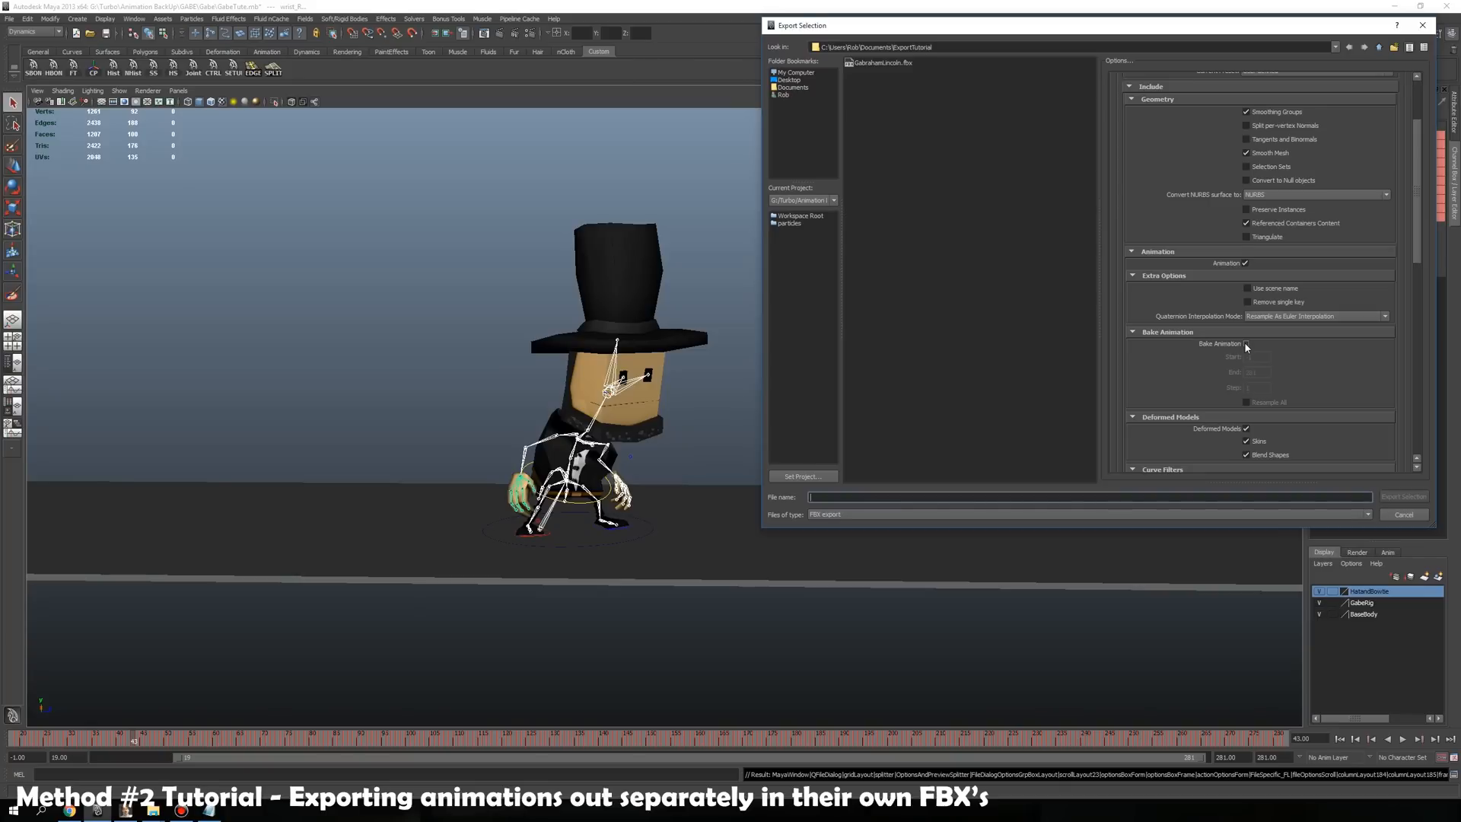
left_click(891, 63)
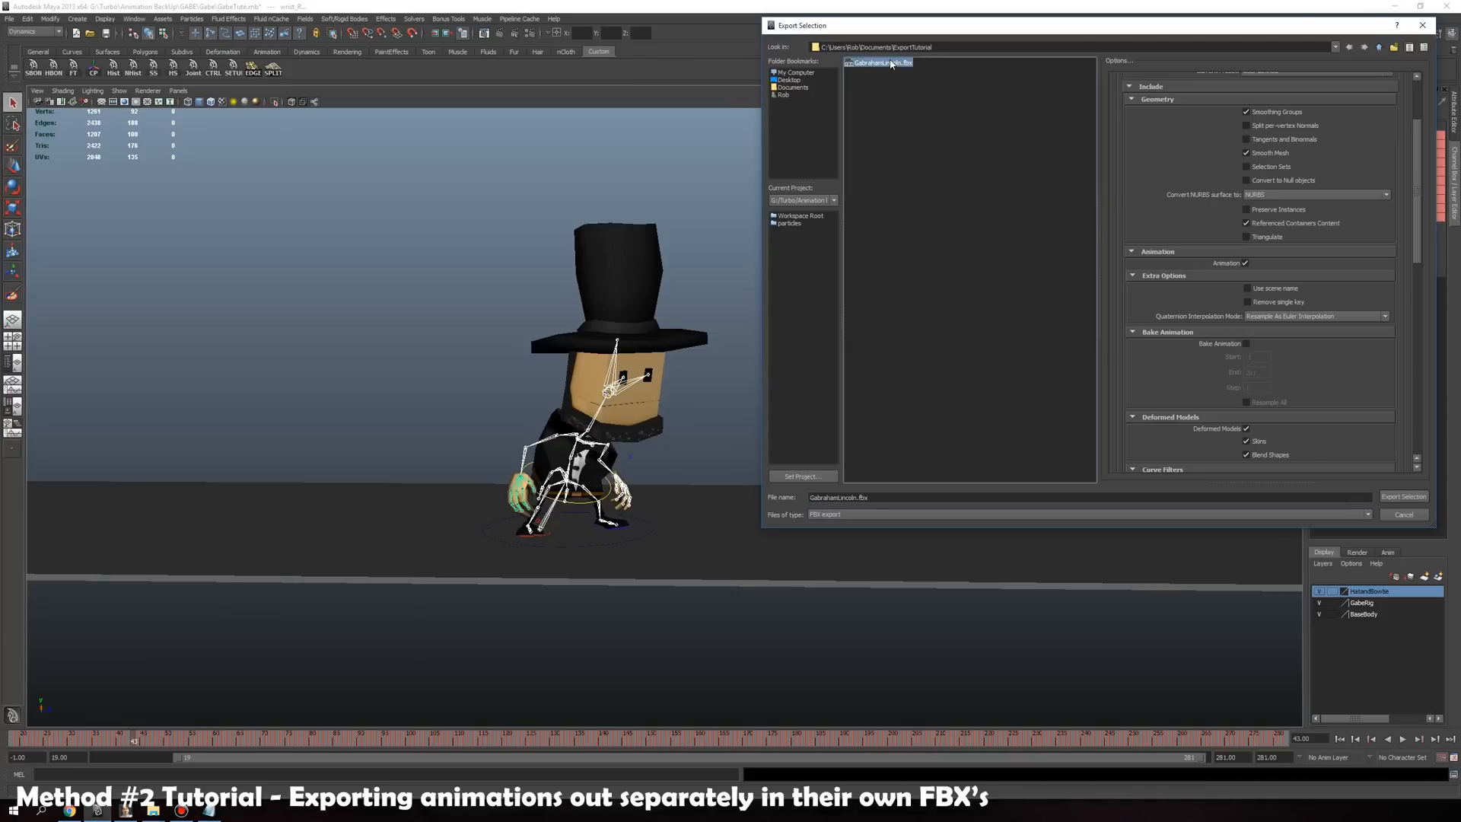
left_click(860, 497)
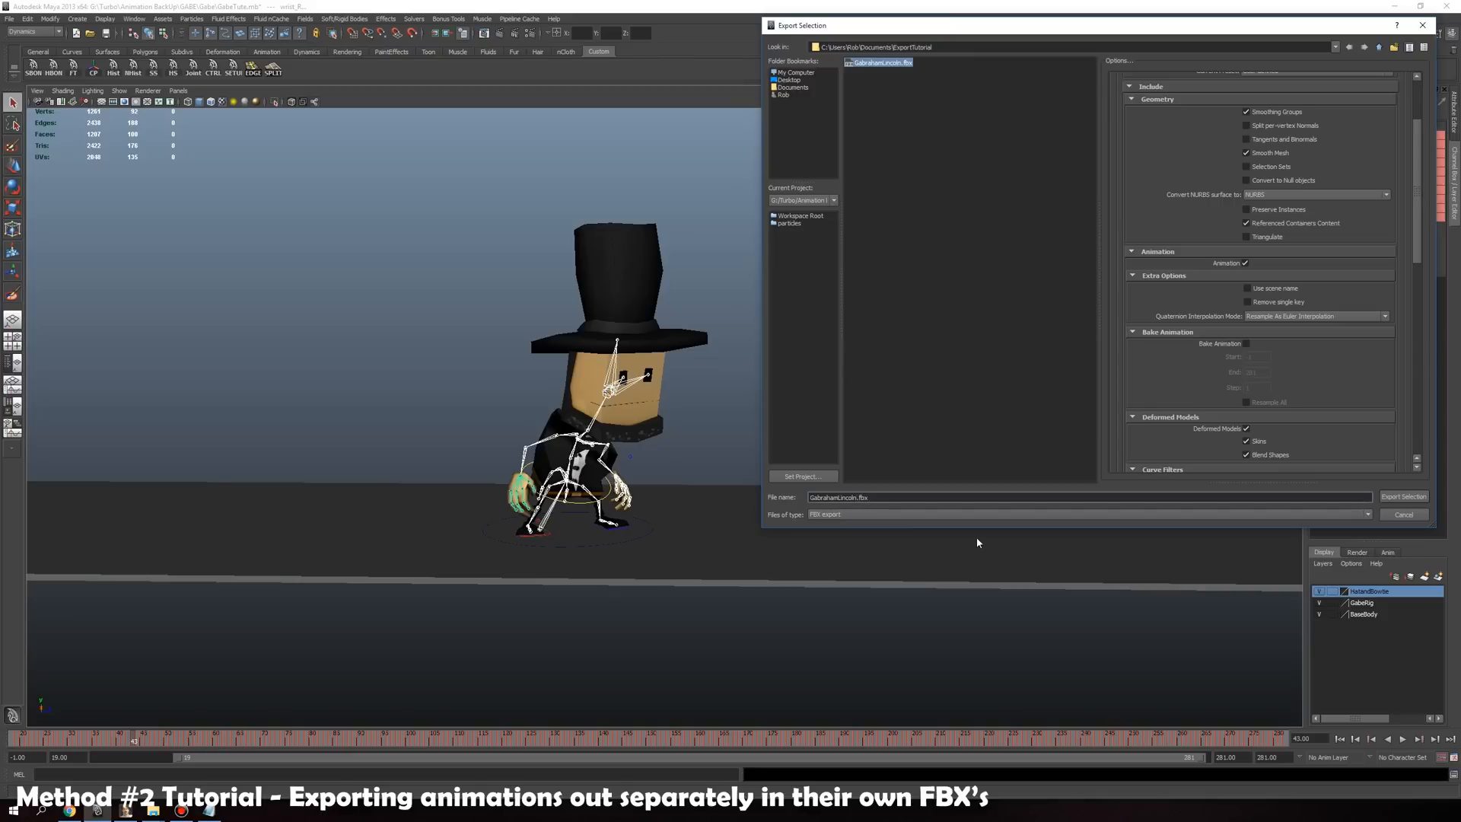
type("@Idle")
left_click(1406, 497)
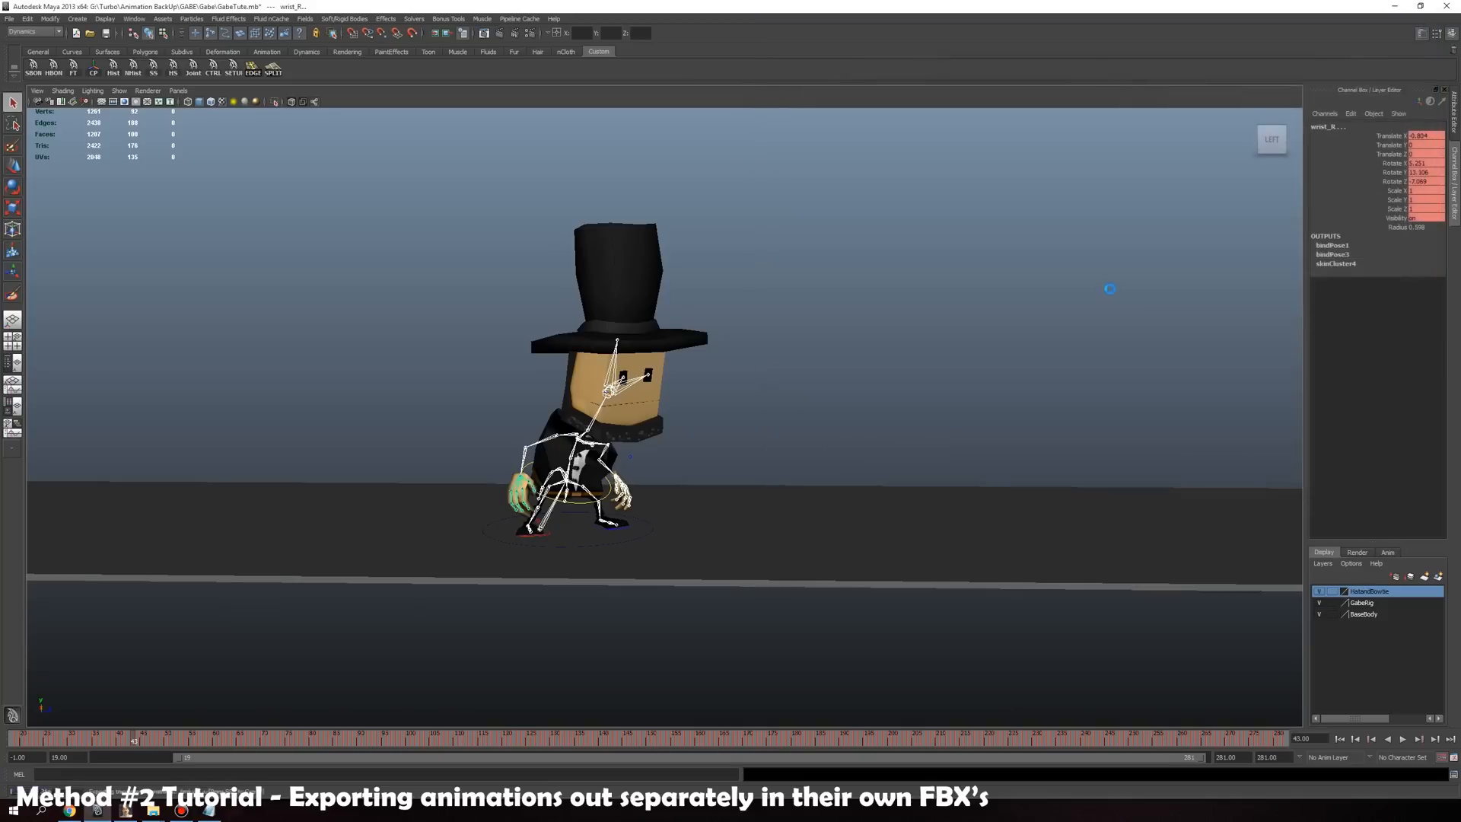
left_click(1110, 293)
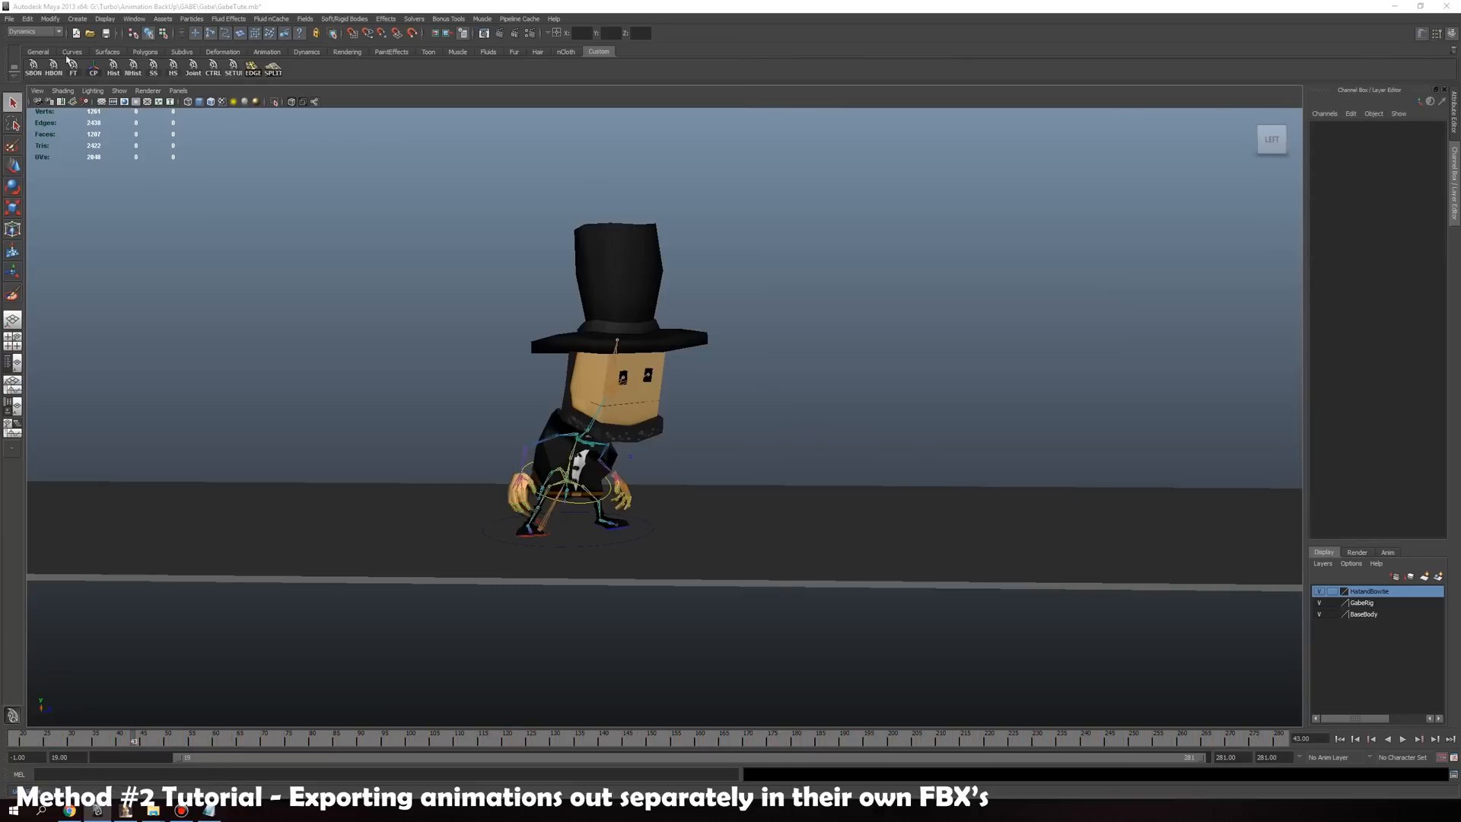
left_click(32, 20)
mouse_move(92, 235)
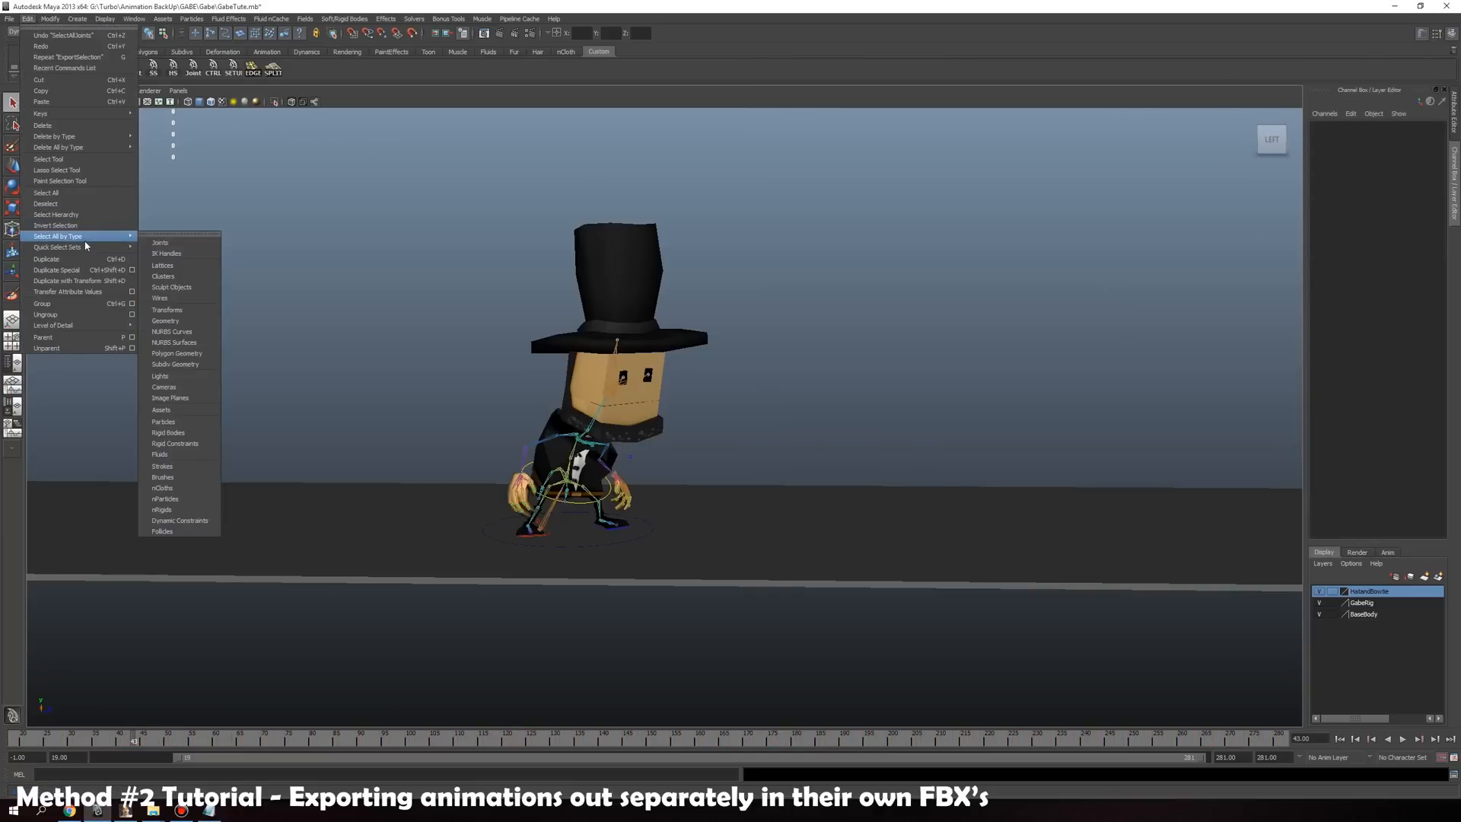
left_click(174, 245)
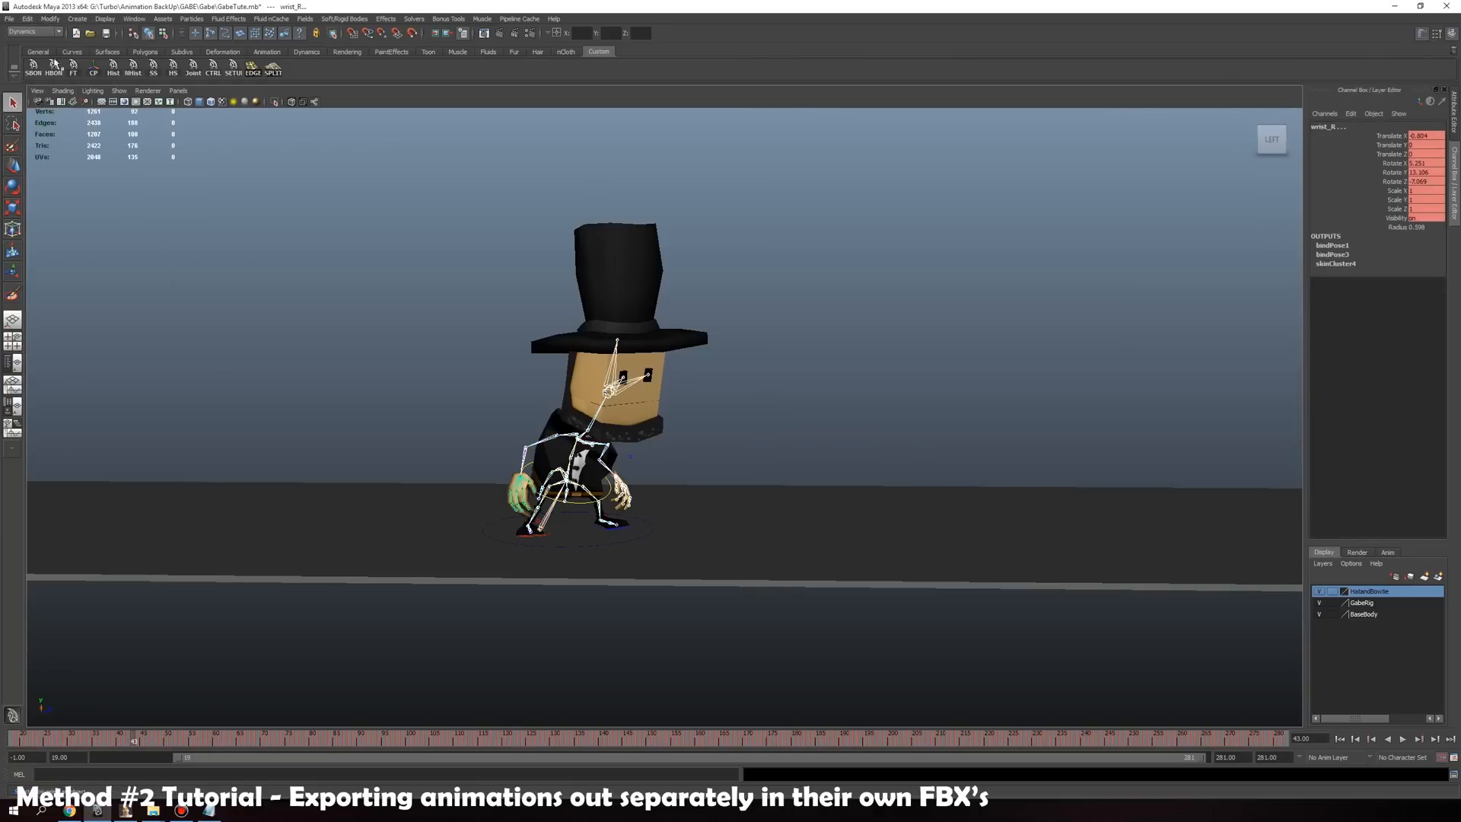
left_click(9, 19)
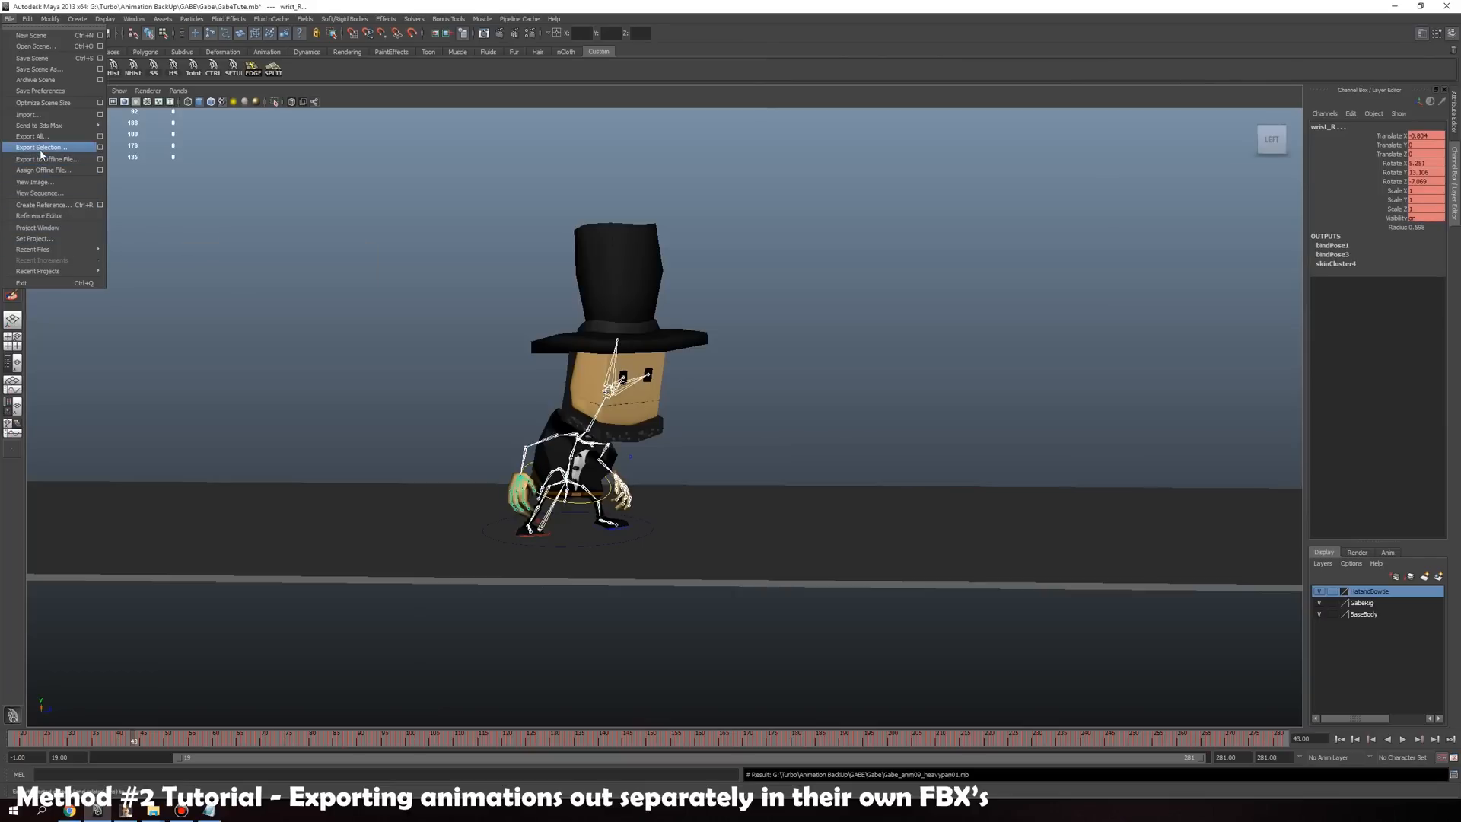
left_click(42, 147)
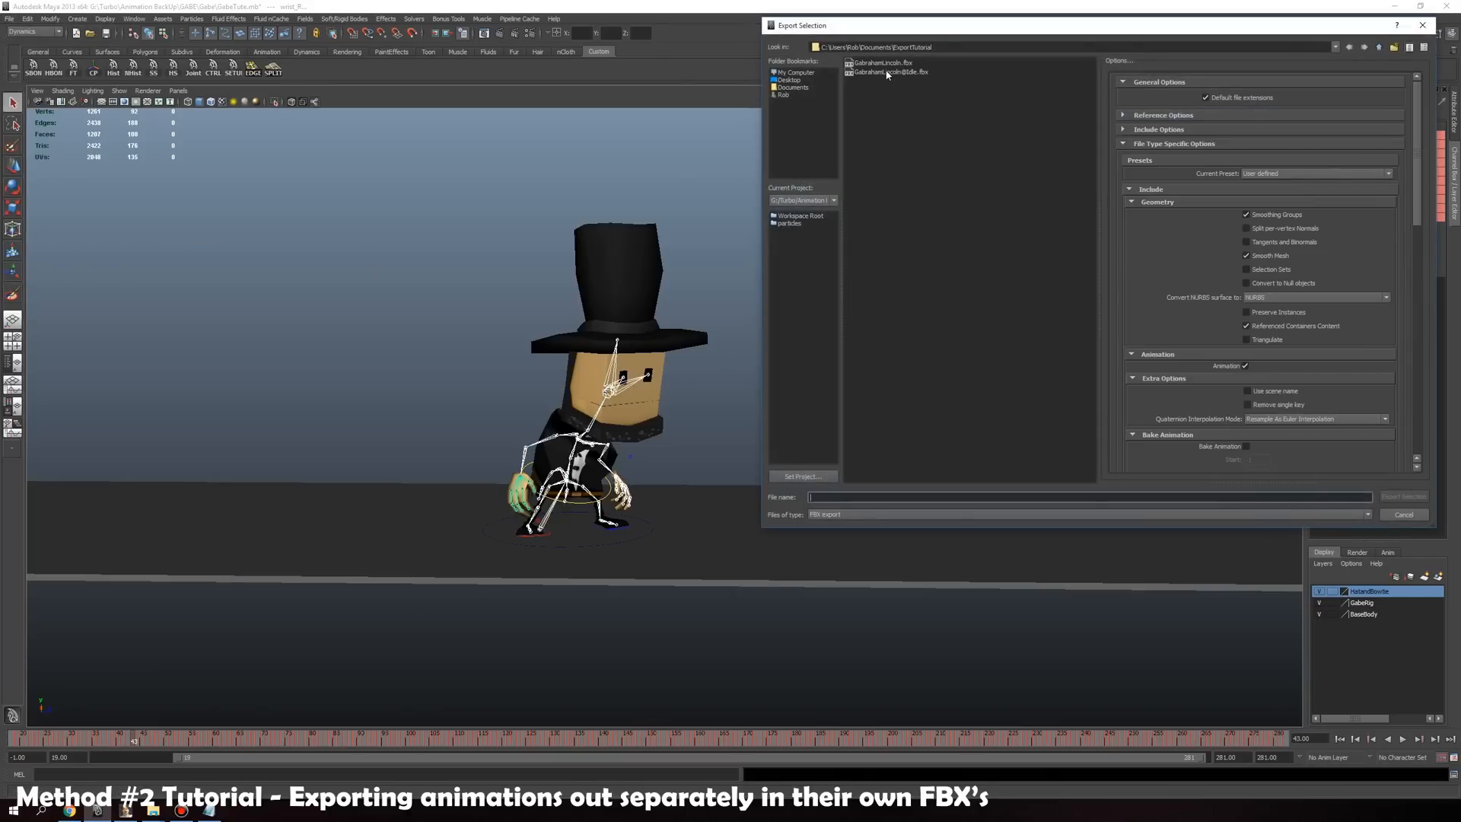
left_click(889, 64)
left_click(859, 497)
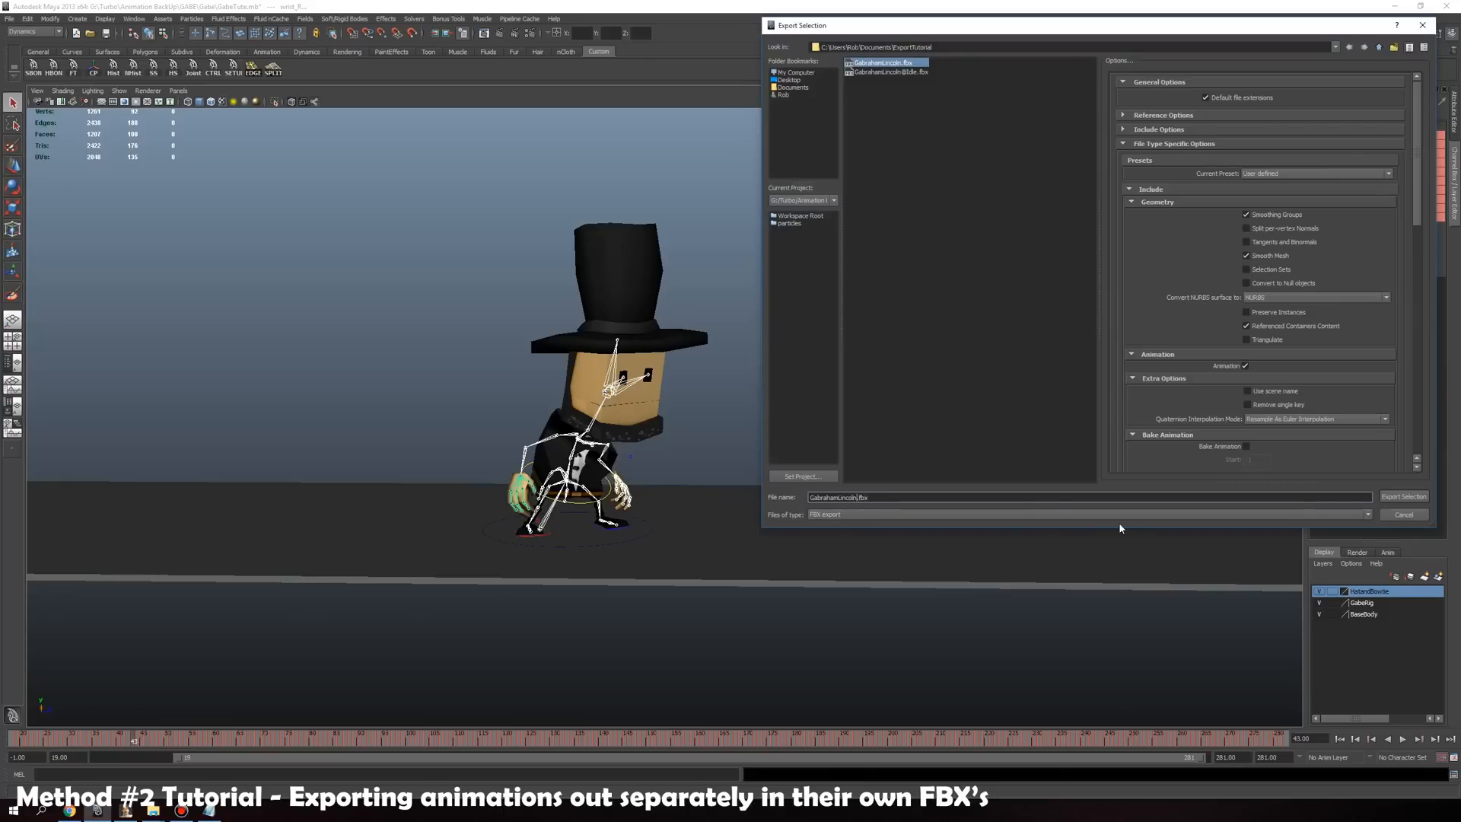
type("@LightCombo")
left_click(1404, 496)
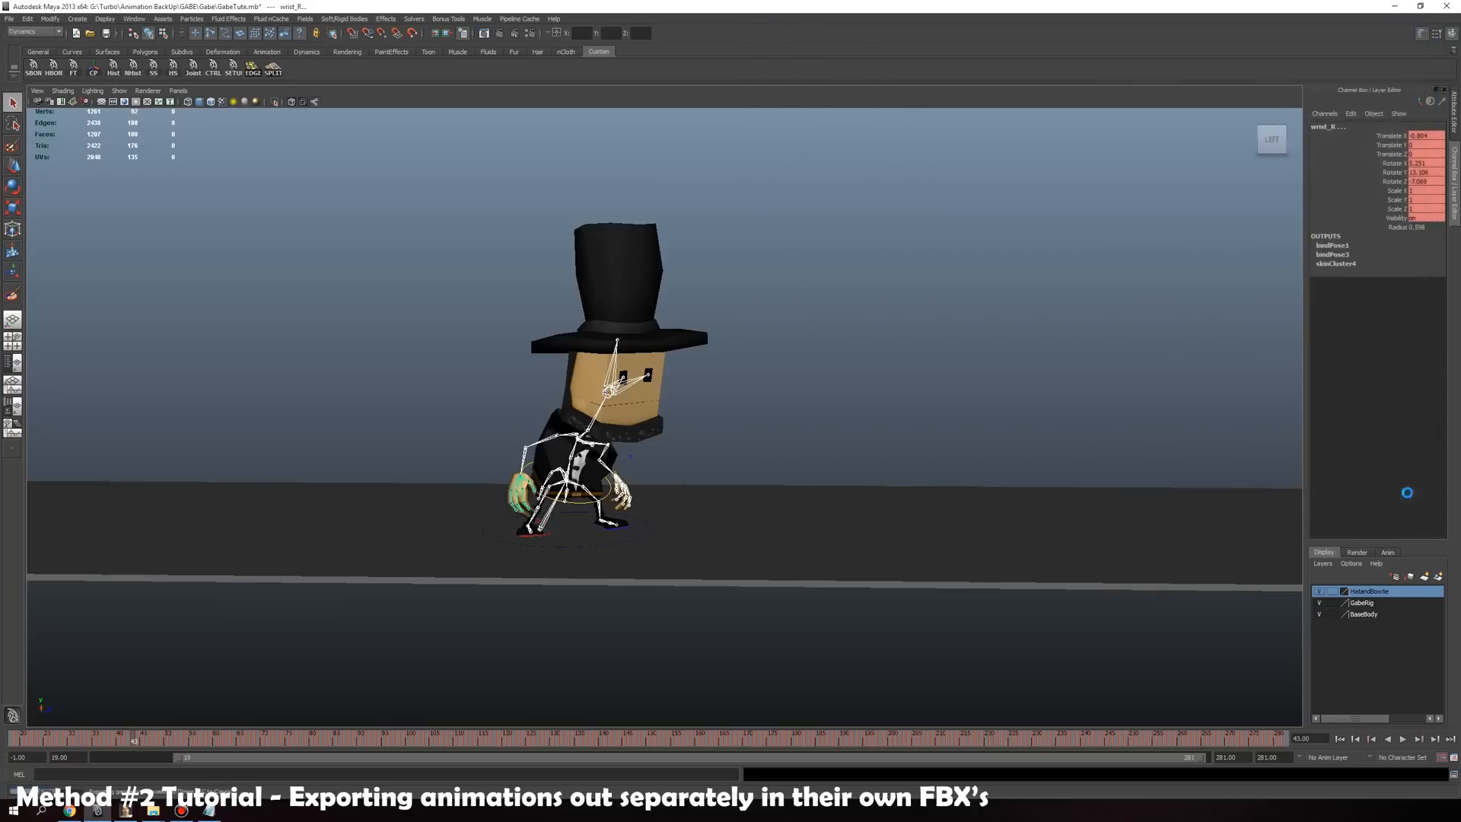
left_click(1052, 282)
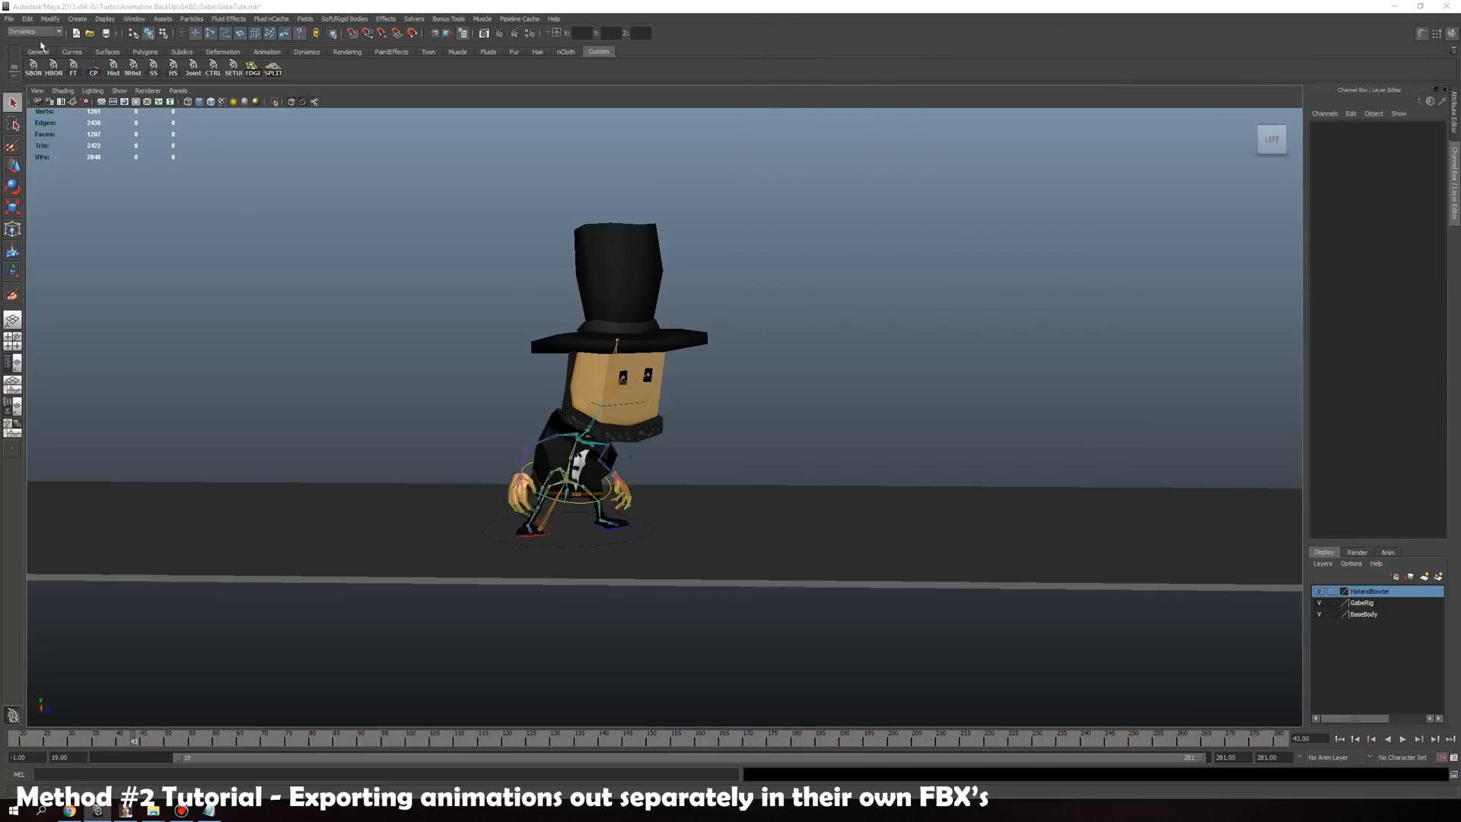
Move the rig's master control upward to test whether the baked joints still follow it
left_click(587, 506)
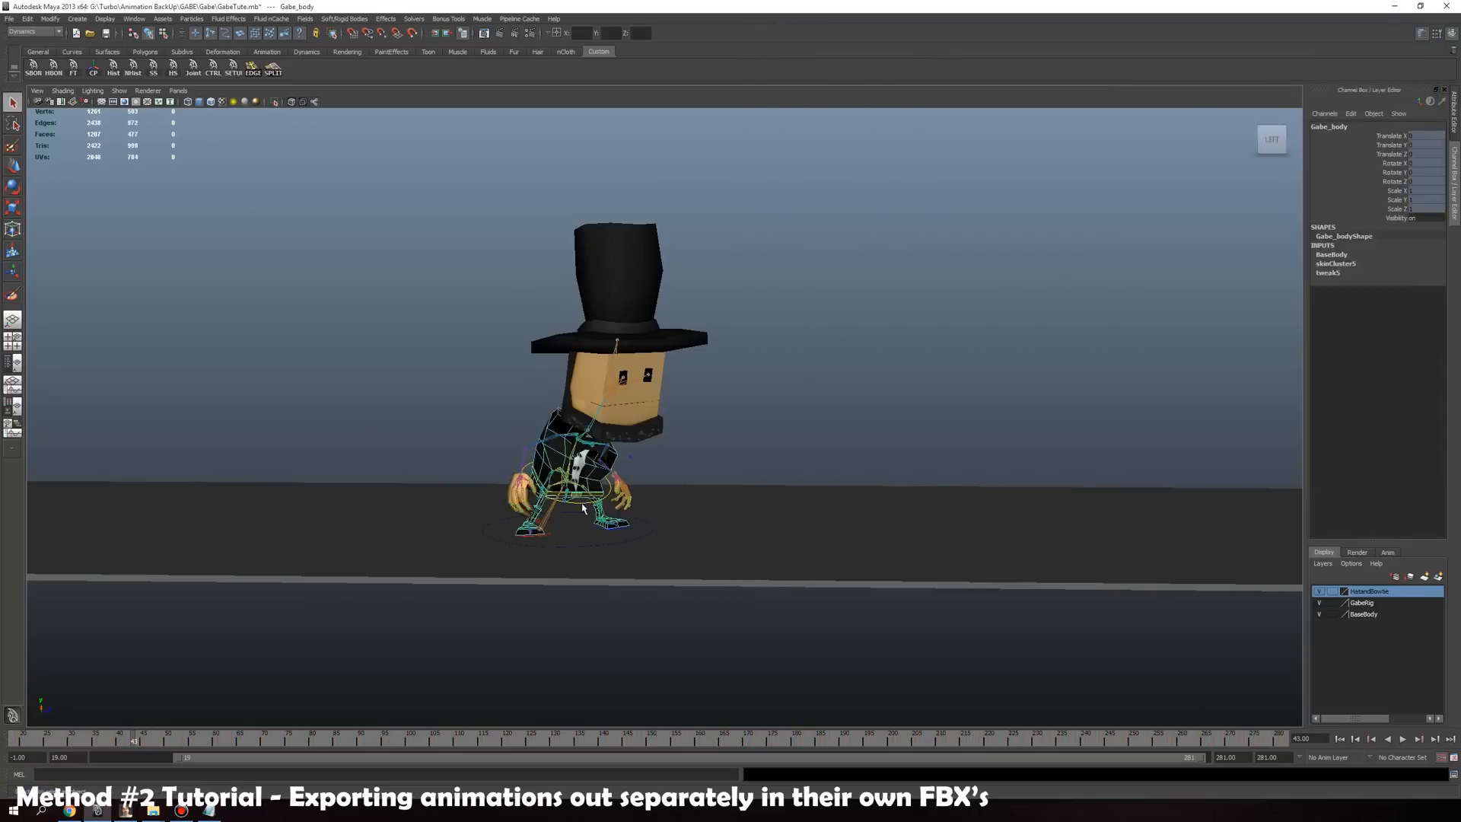
left_click(13, 166)
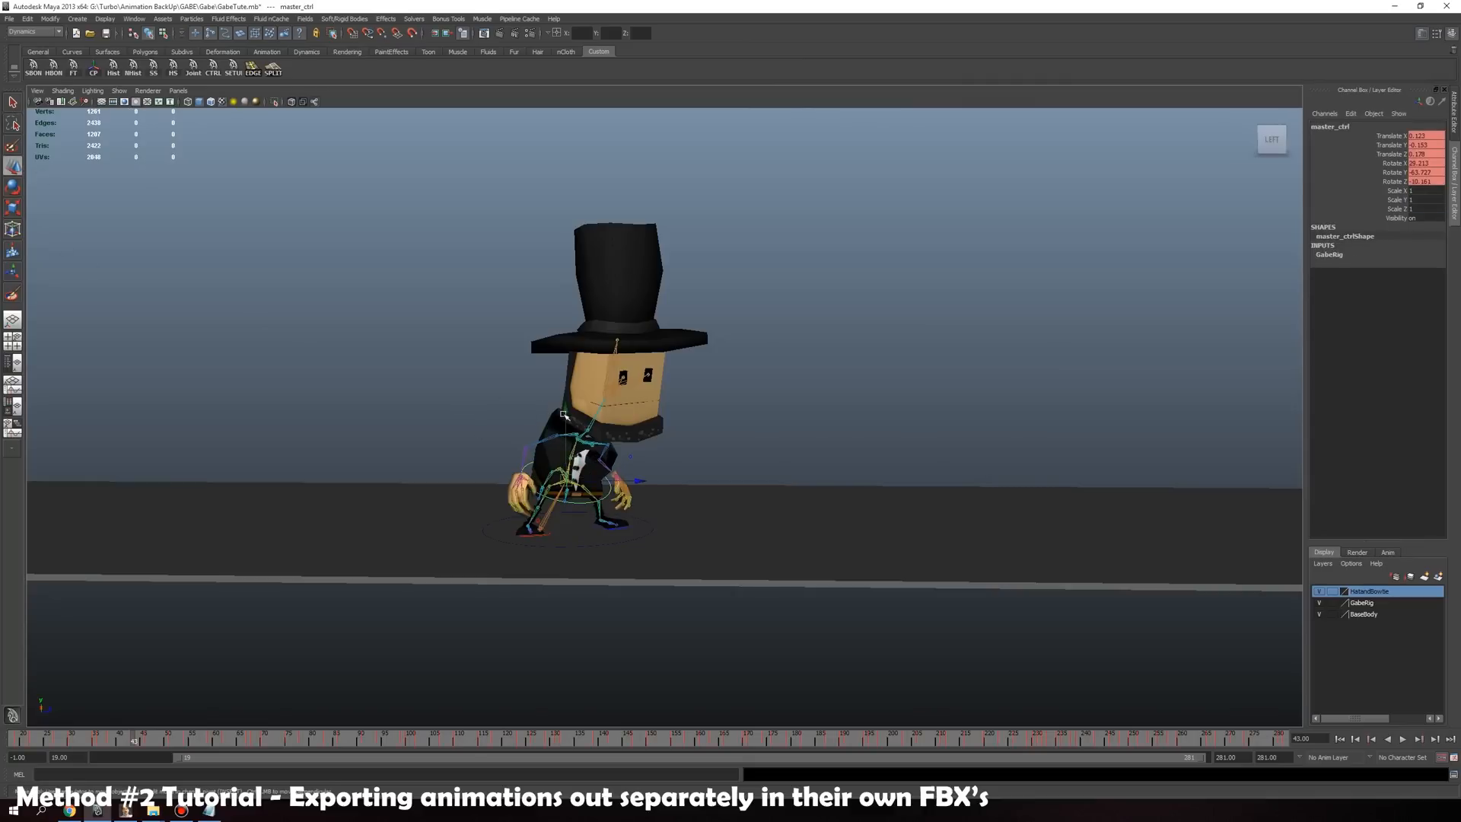
left_click_drag(565, 415, 597, 344)
Start a new empty scene without saving the changes to GabeTute
left_click(10, 19)
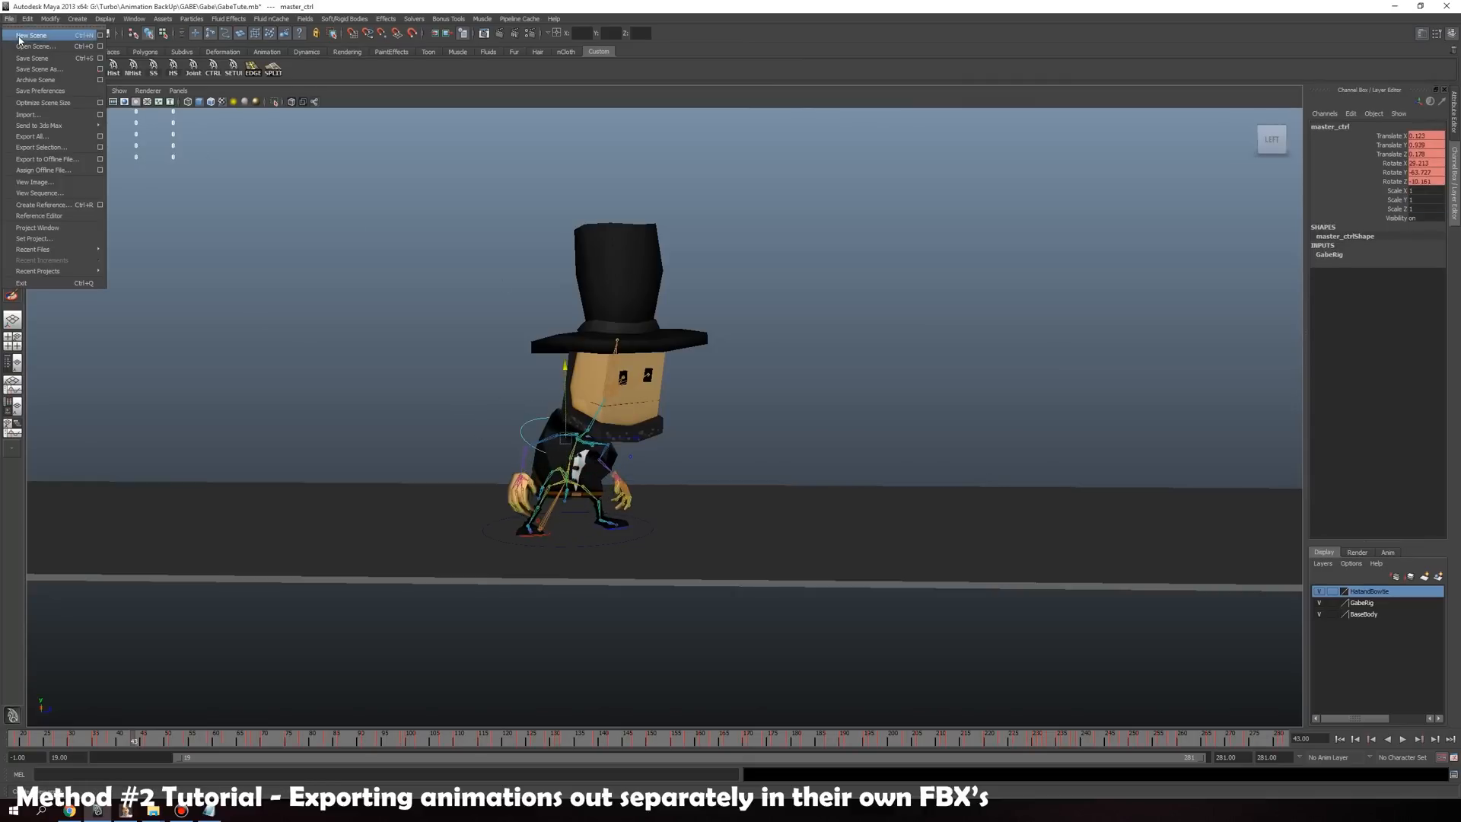
left_click(31, 35)
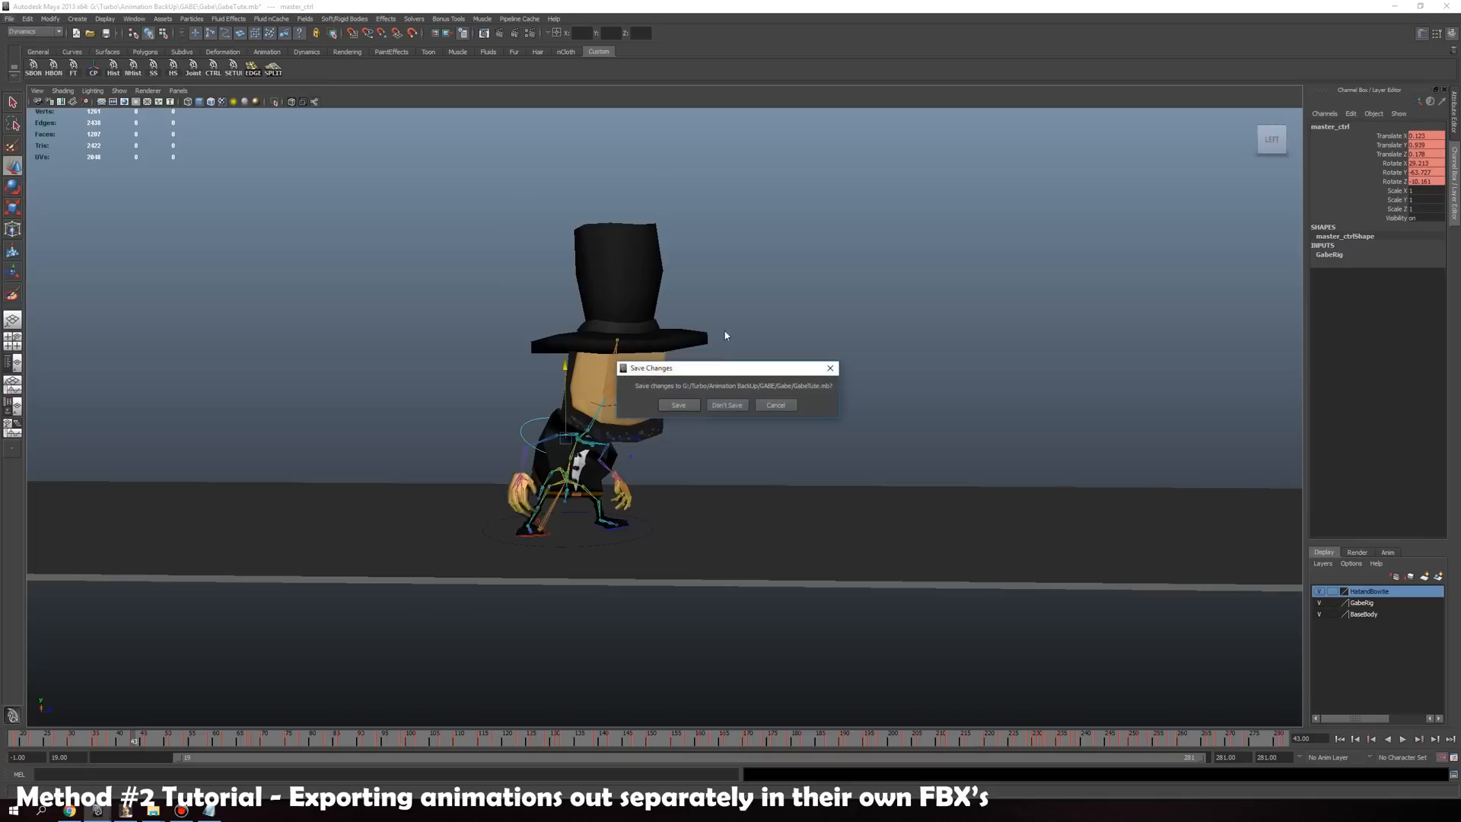
left_click(726, 404)
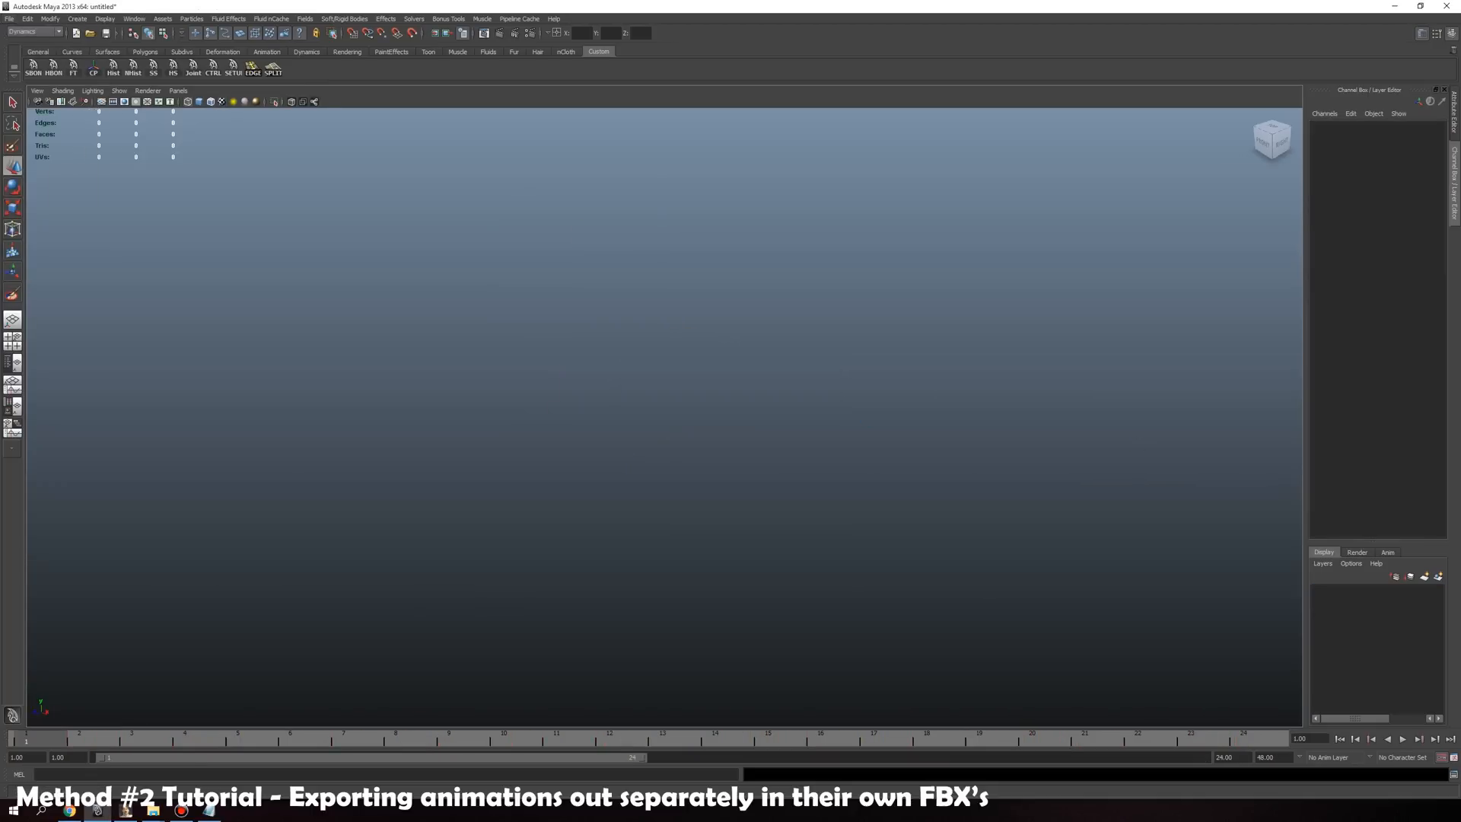
key("alt+Tab")
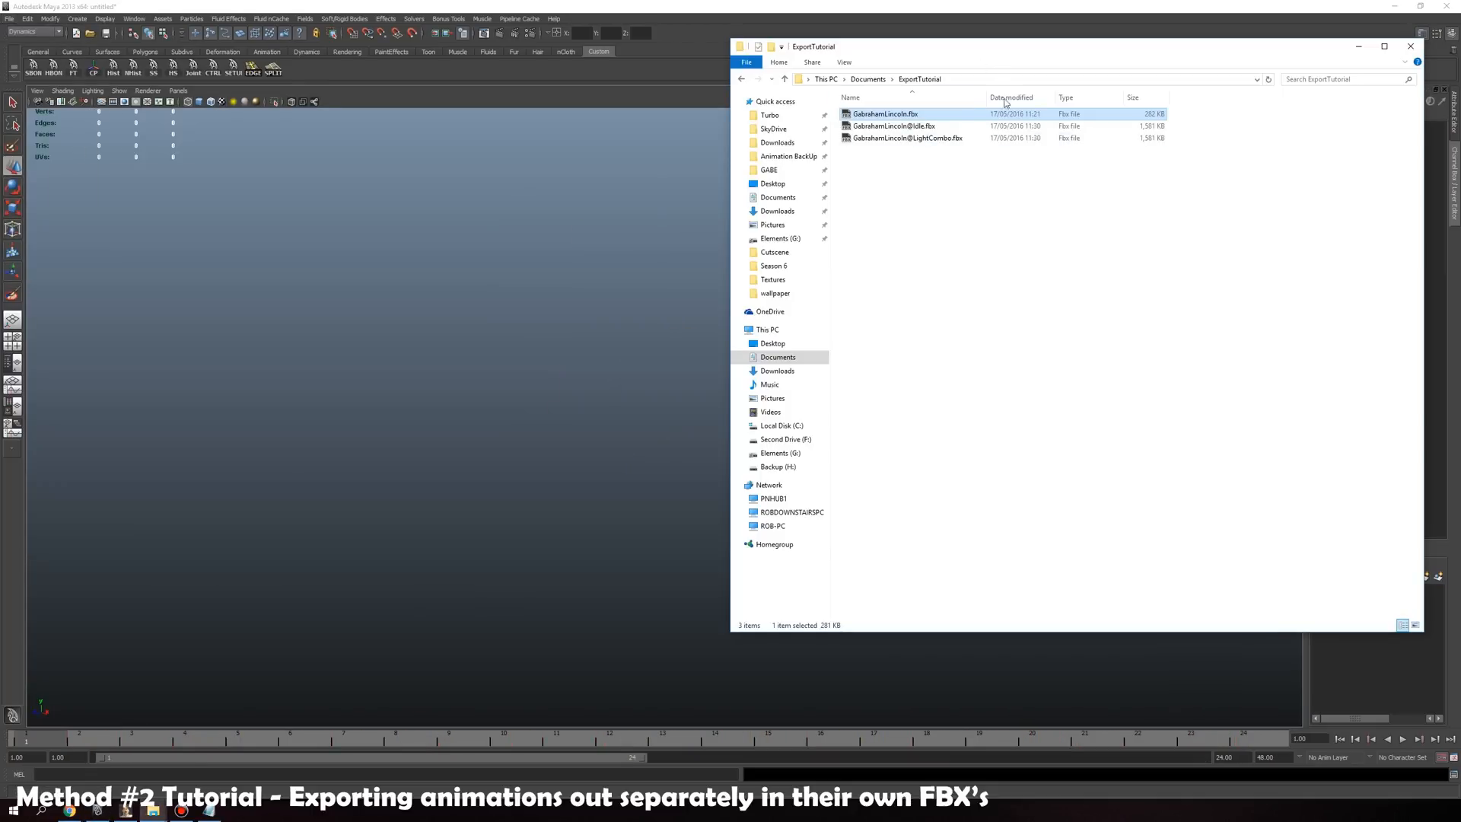
left_click(953, 195)
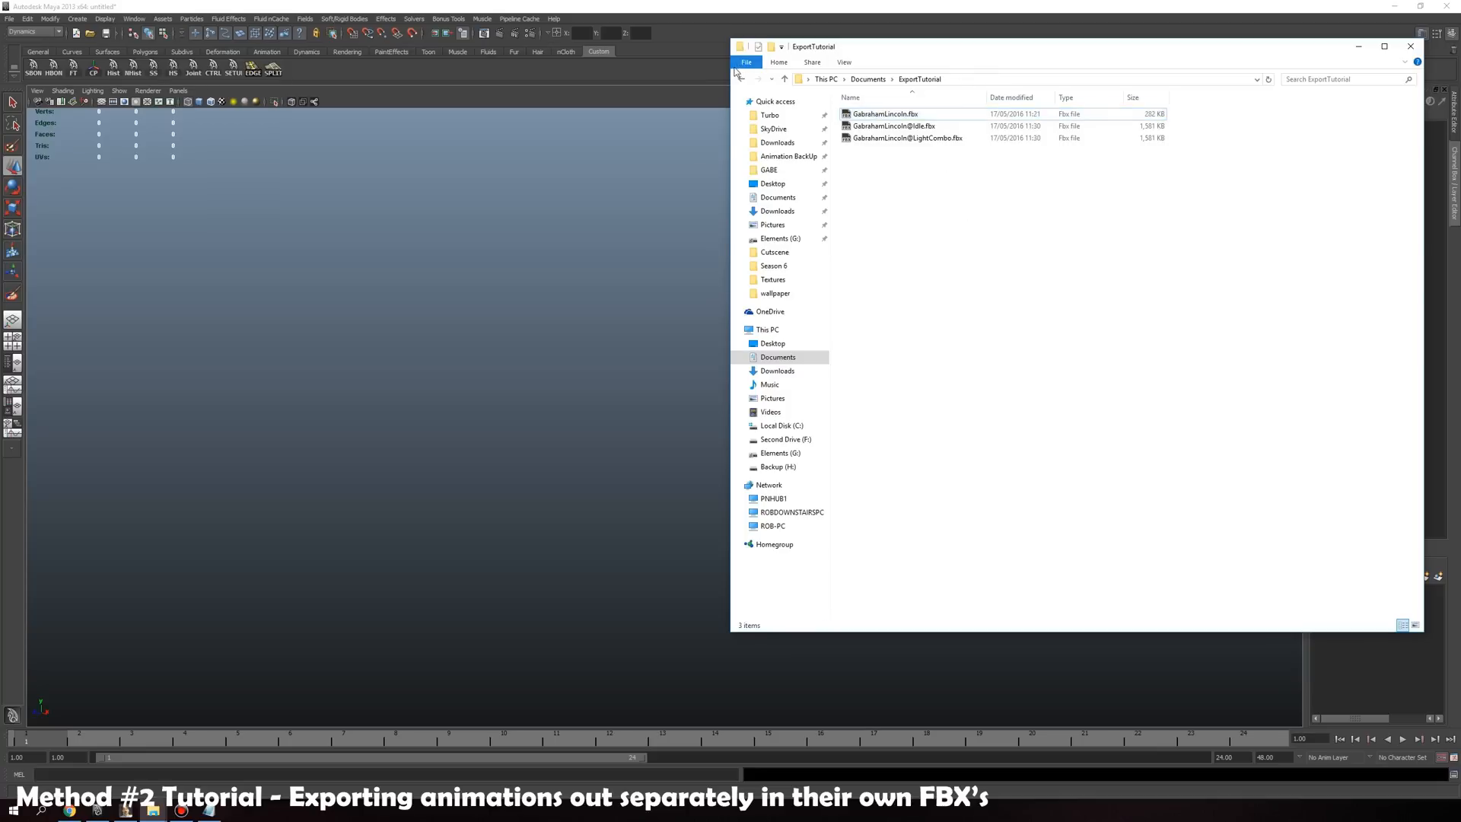
left_click_drag(731, 73, 884, 72)
left_click(1055, 128)
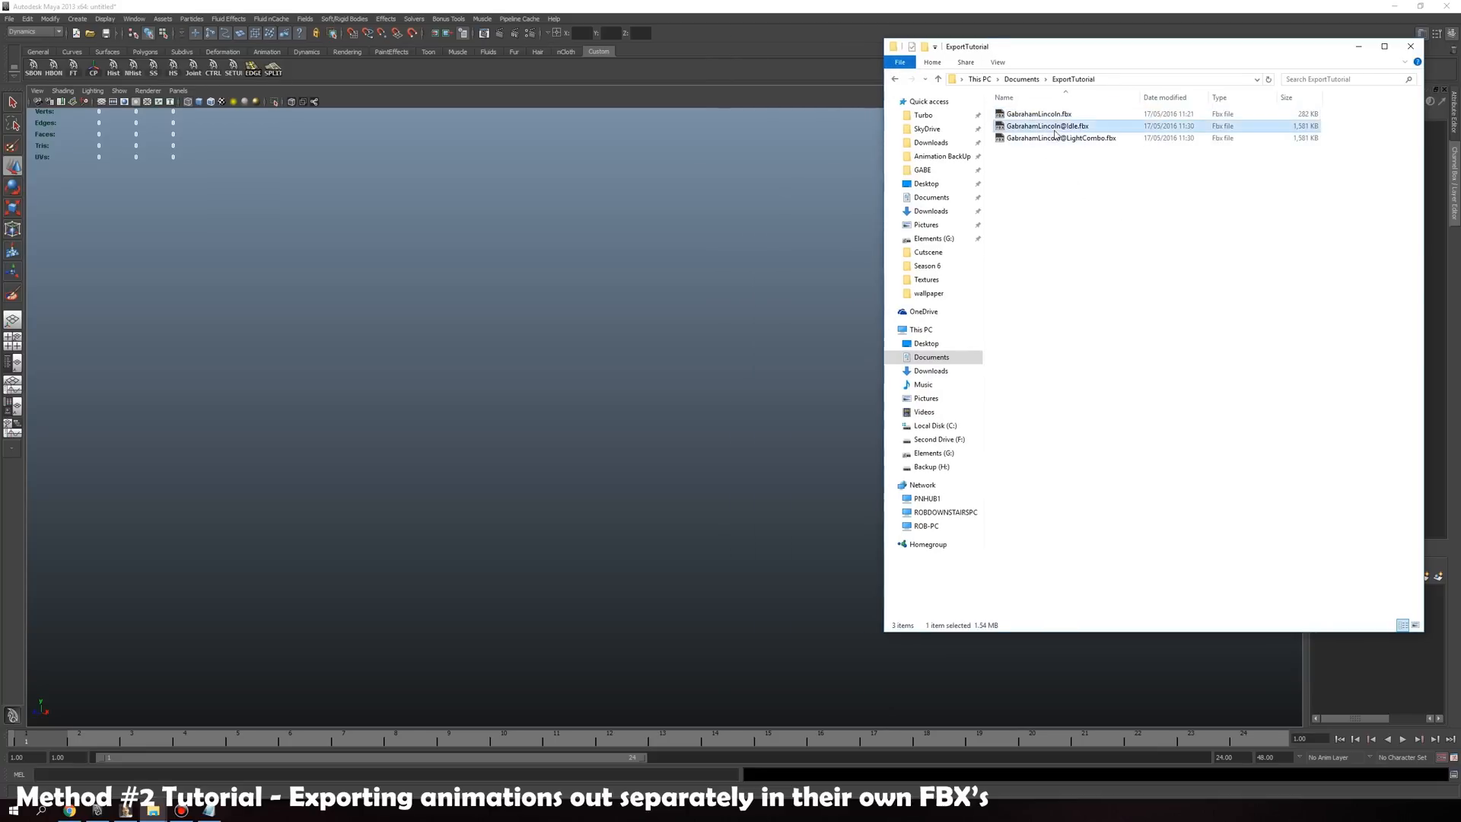
left_click_drag(1054, 127, 679, 272)
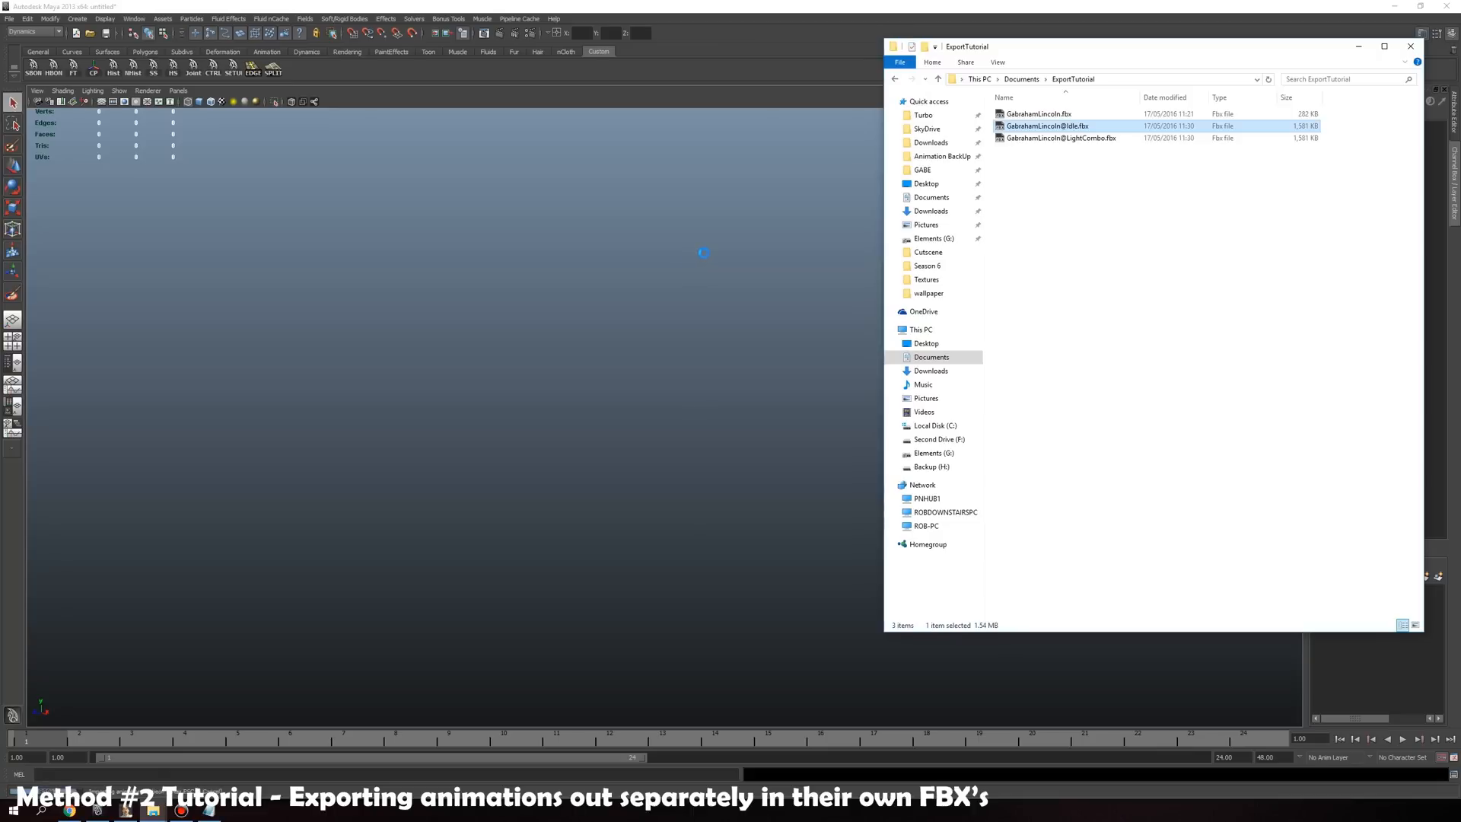
left_click(830, 5)
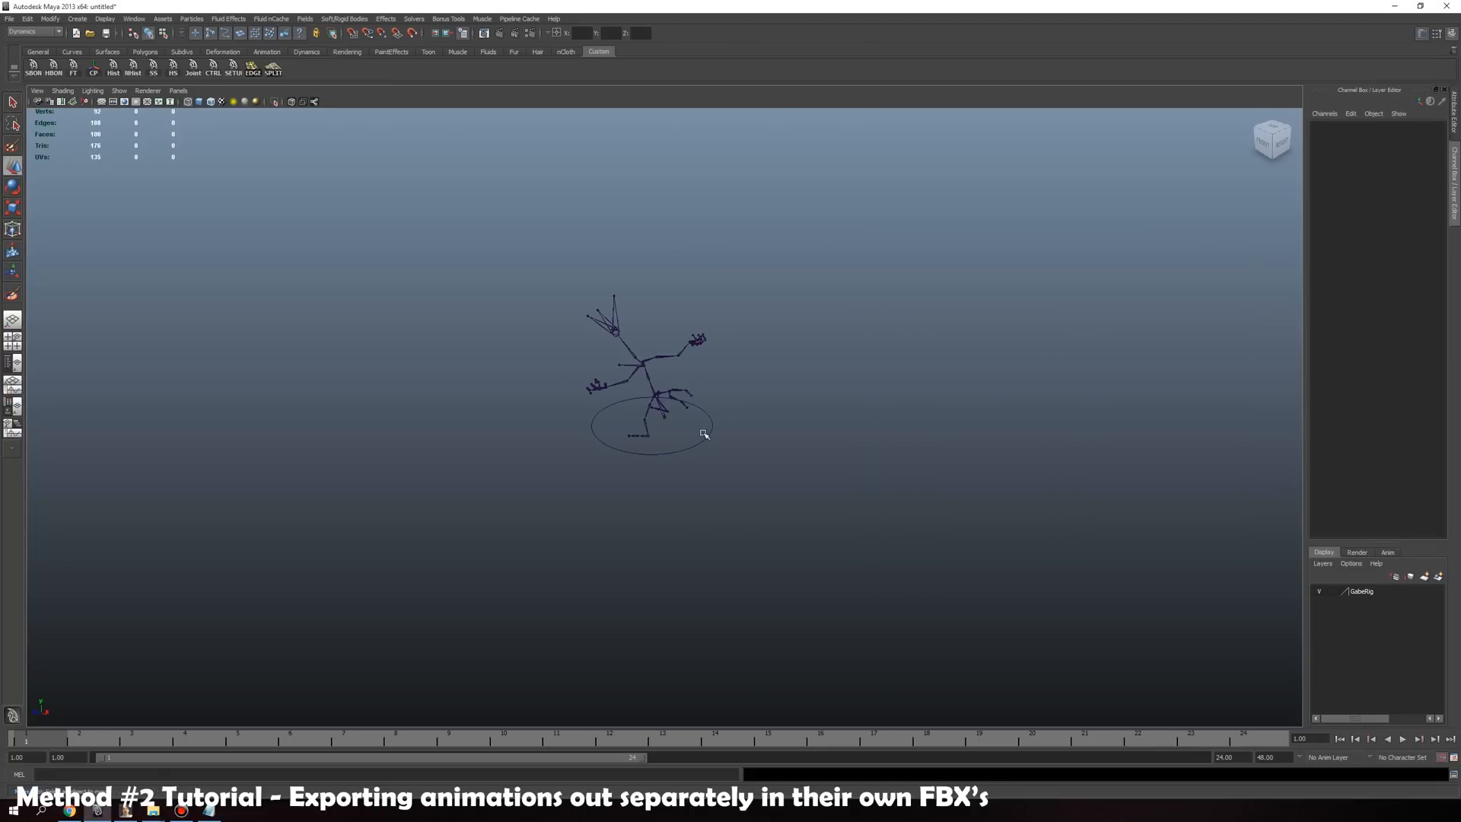
Show the Outliner beside the perspective view and play back the imported joint animation
left_click_drag(702, 434, 727, 453, "alt")
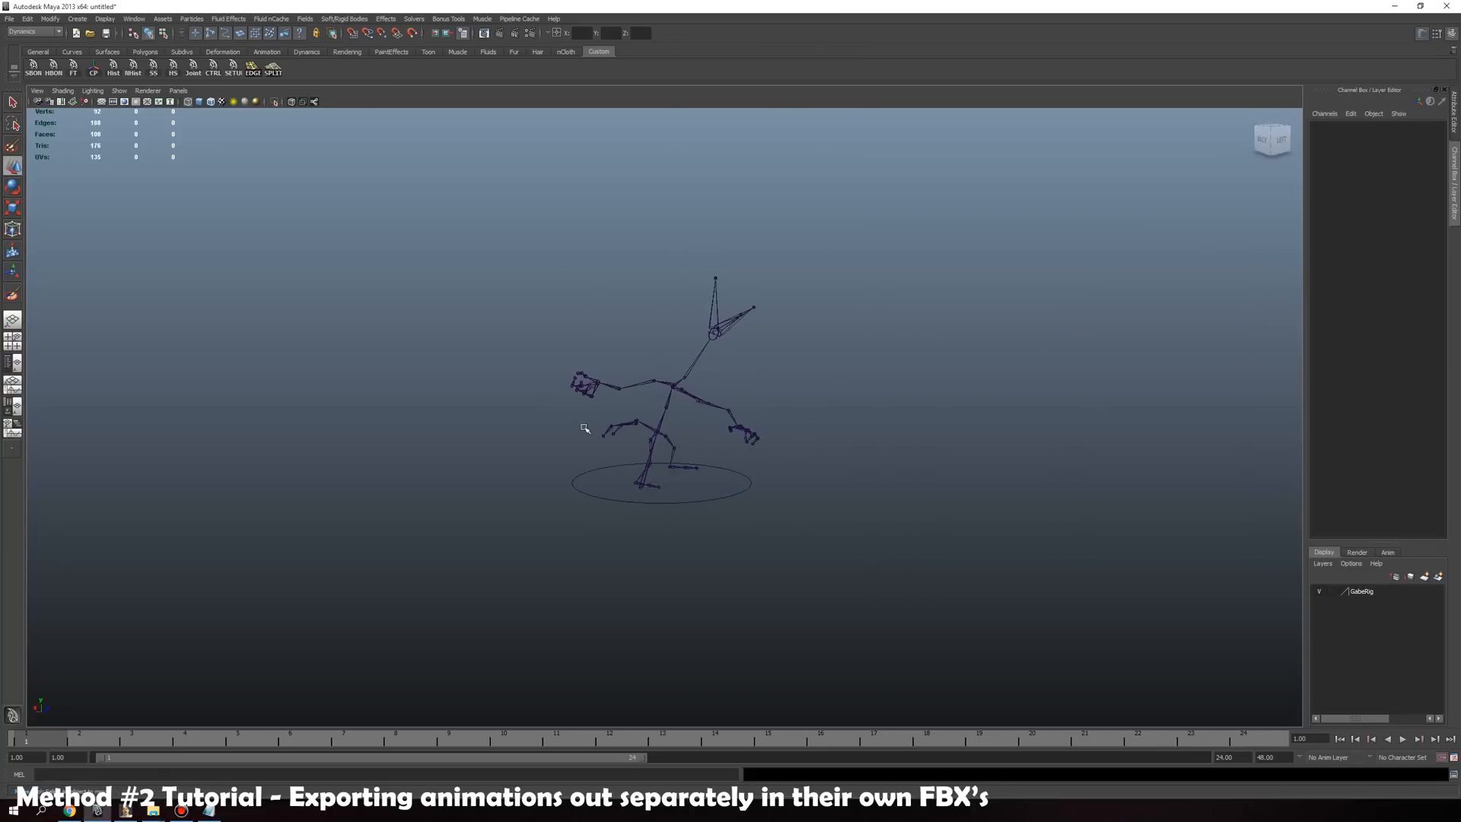
left_click(17, 364)
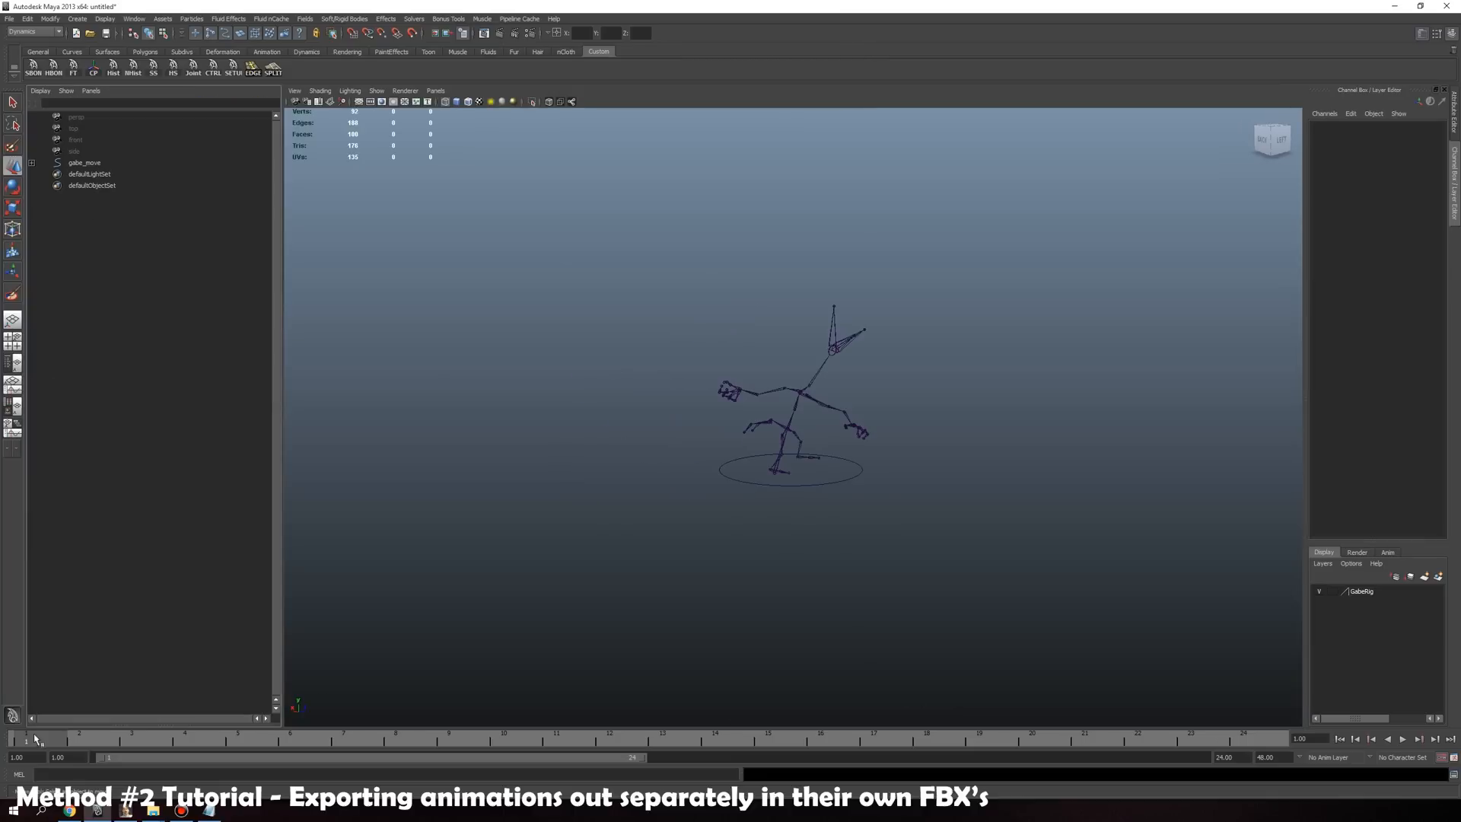
key("alt+v")
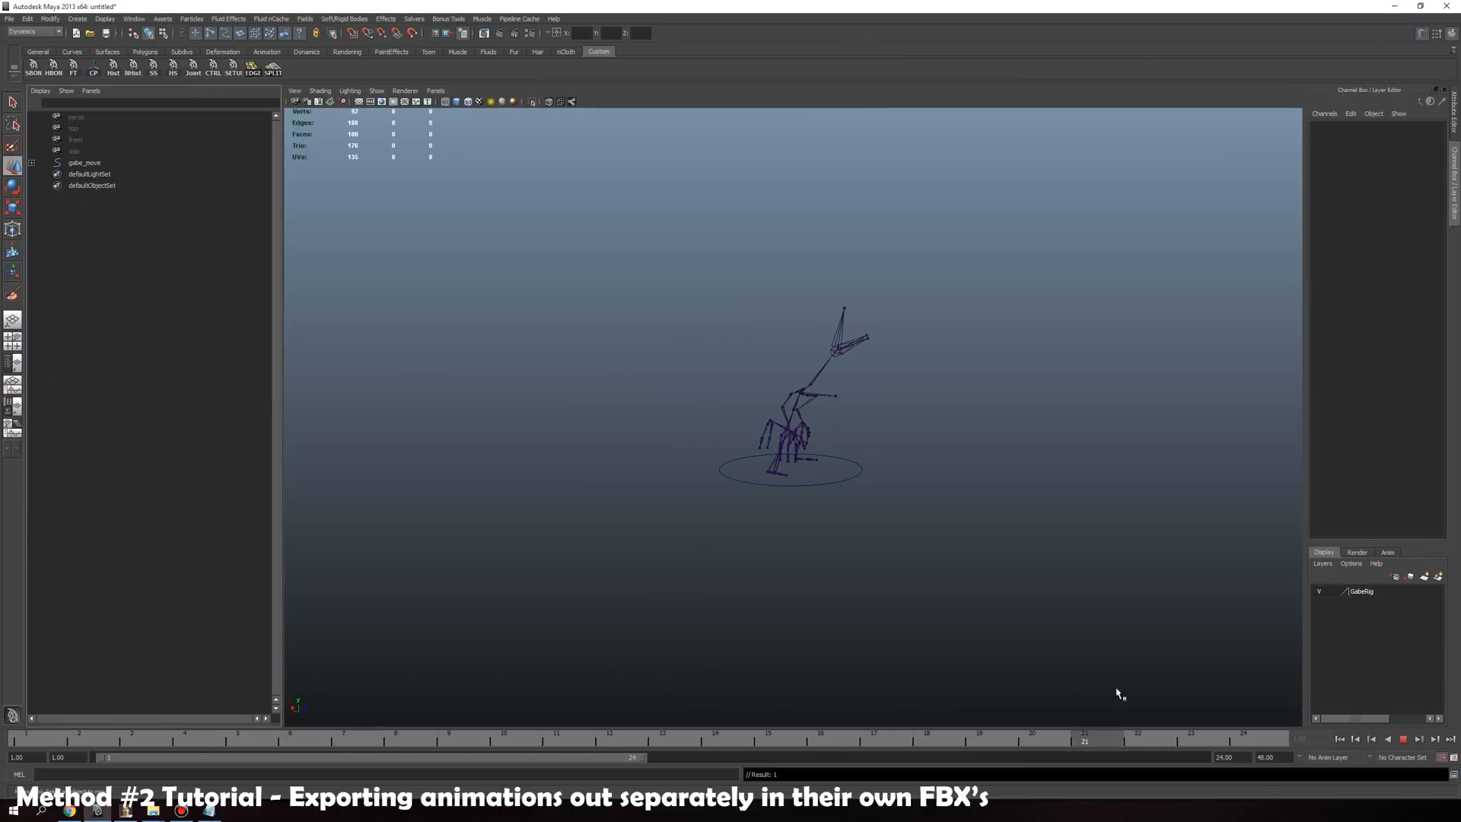
left_click(1242, 757)
double_click(1242, 757)
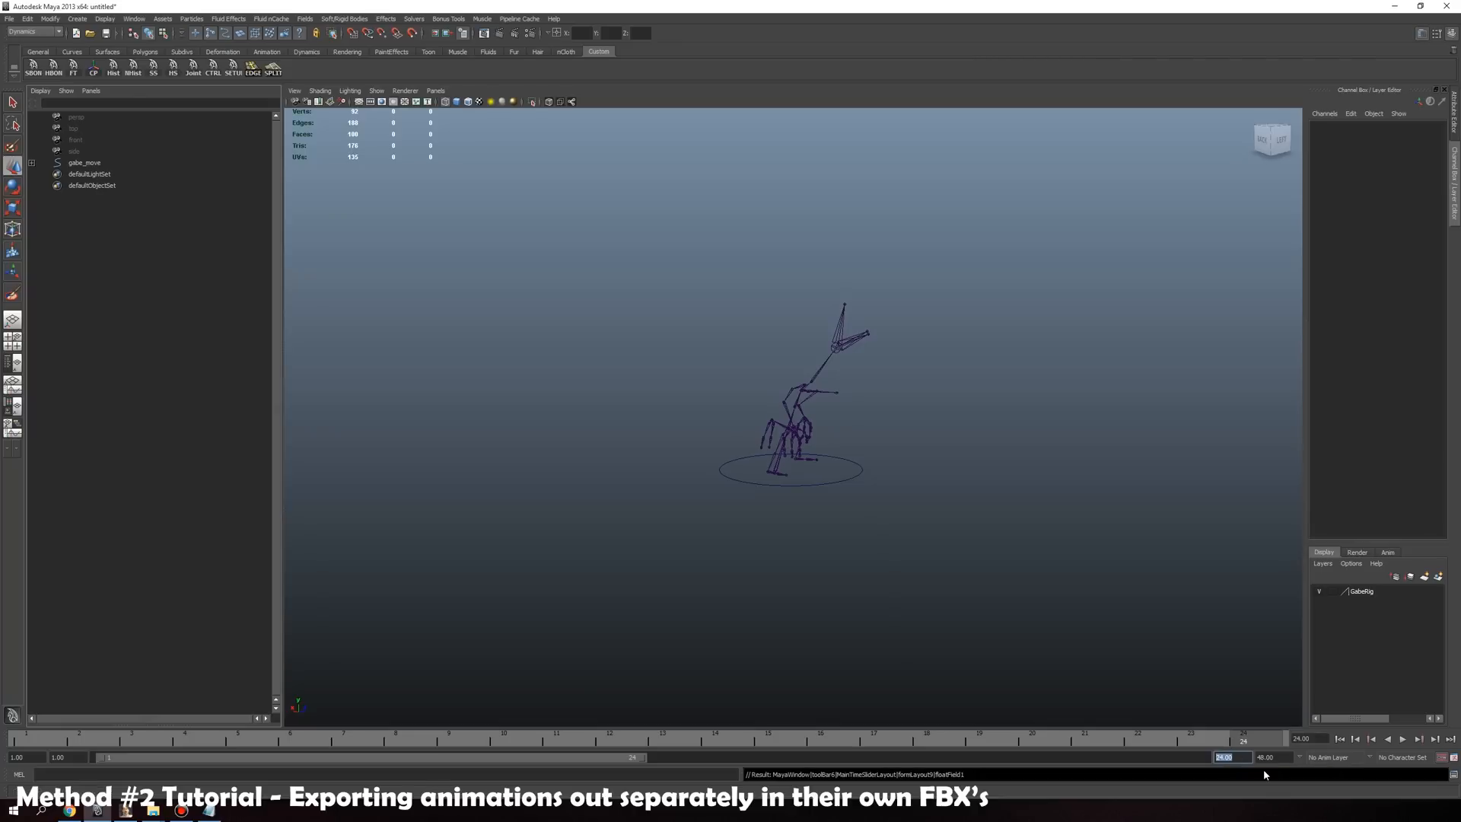
Set the scene's time working unit to NTSC (30 fps) in the preferences and save them
left_click(134, 18)
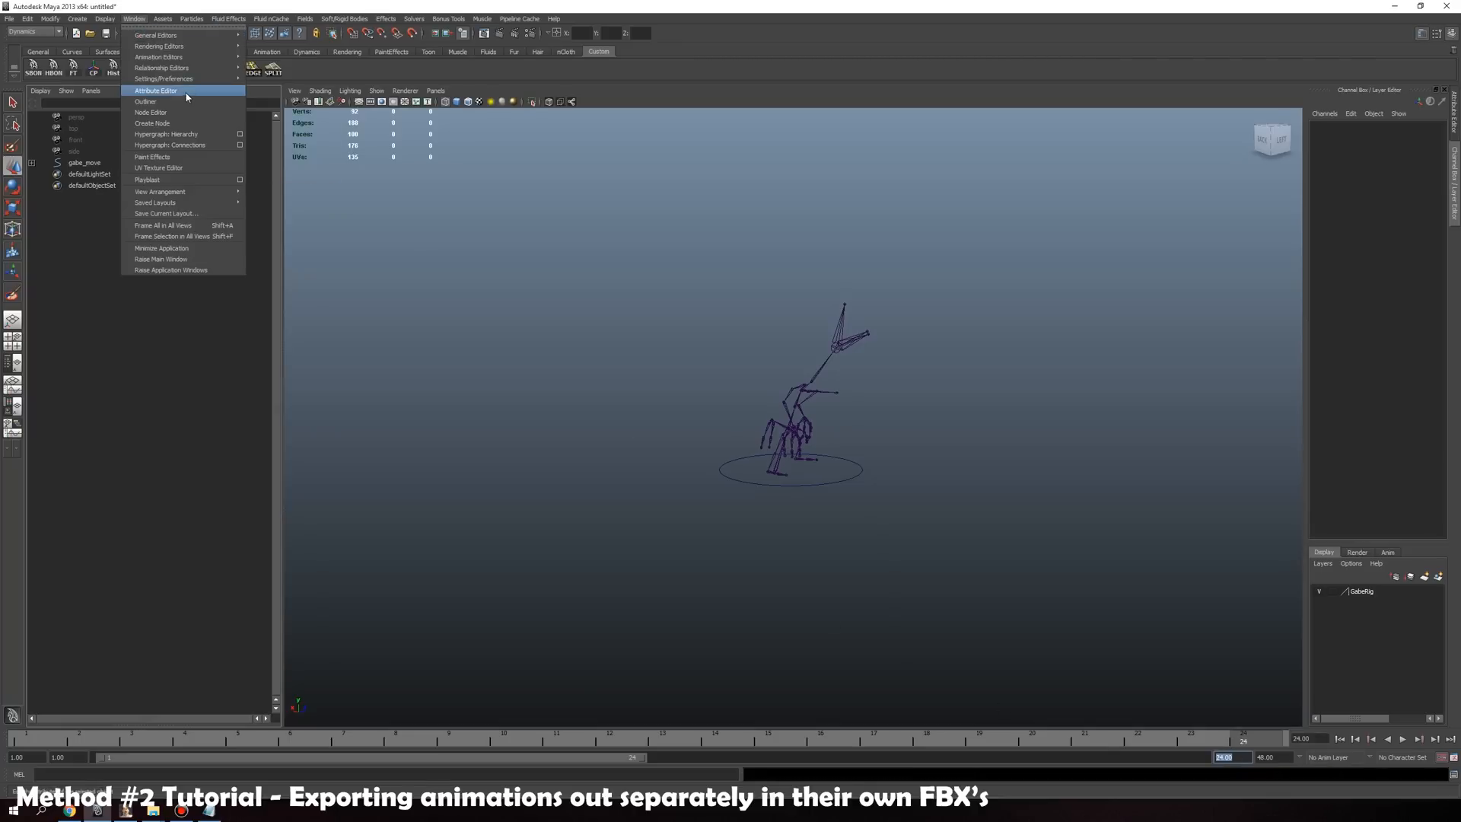
mouse_move(193, 82)
left_click(277, 85)
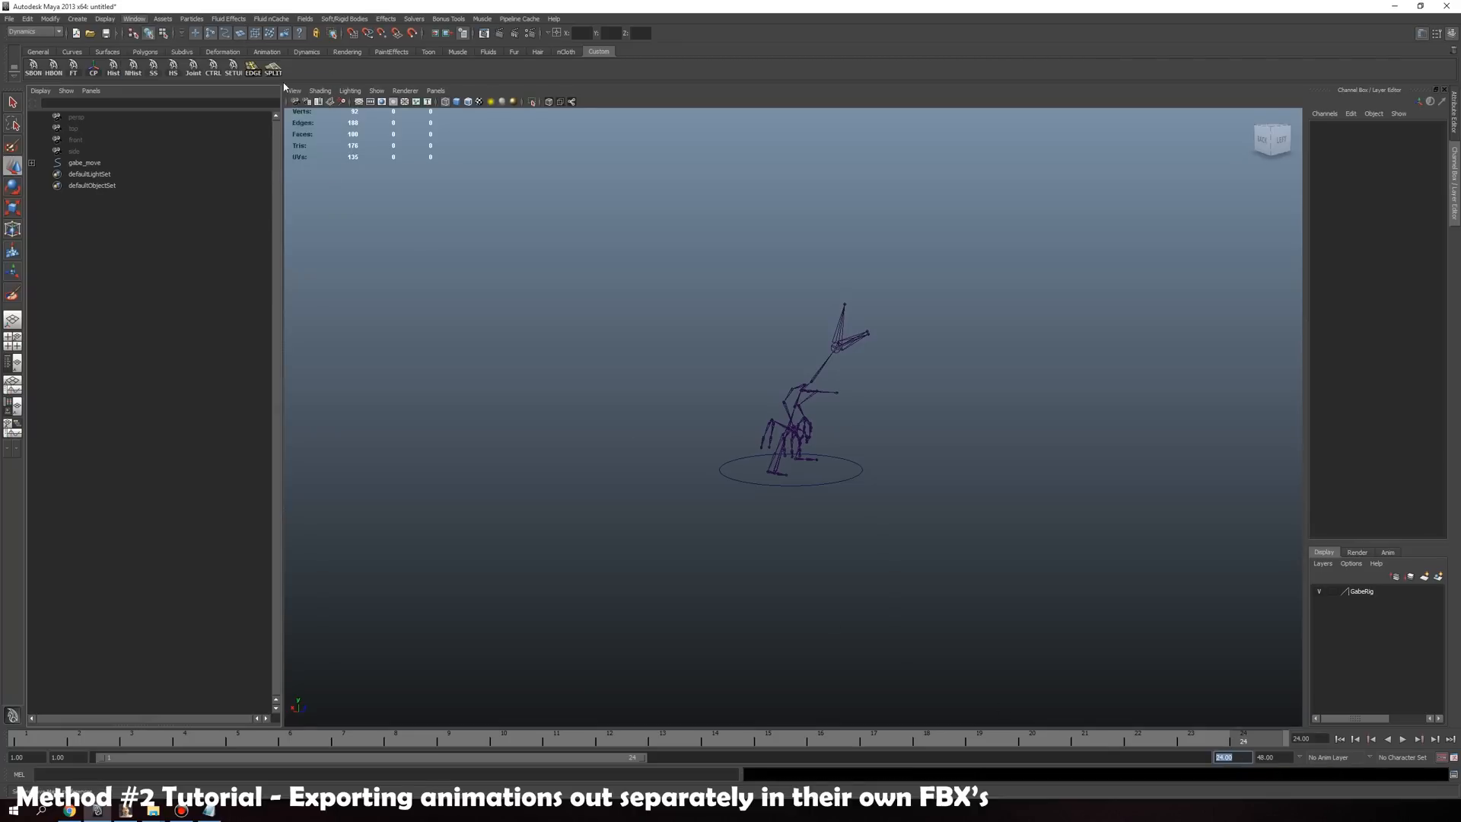
left_click(245, 240)
left_click(426, 240)
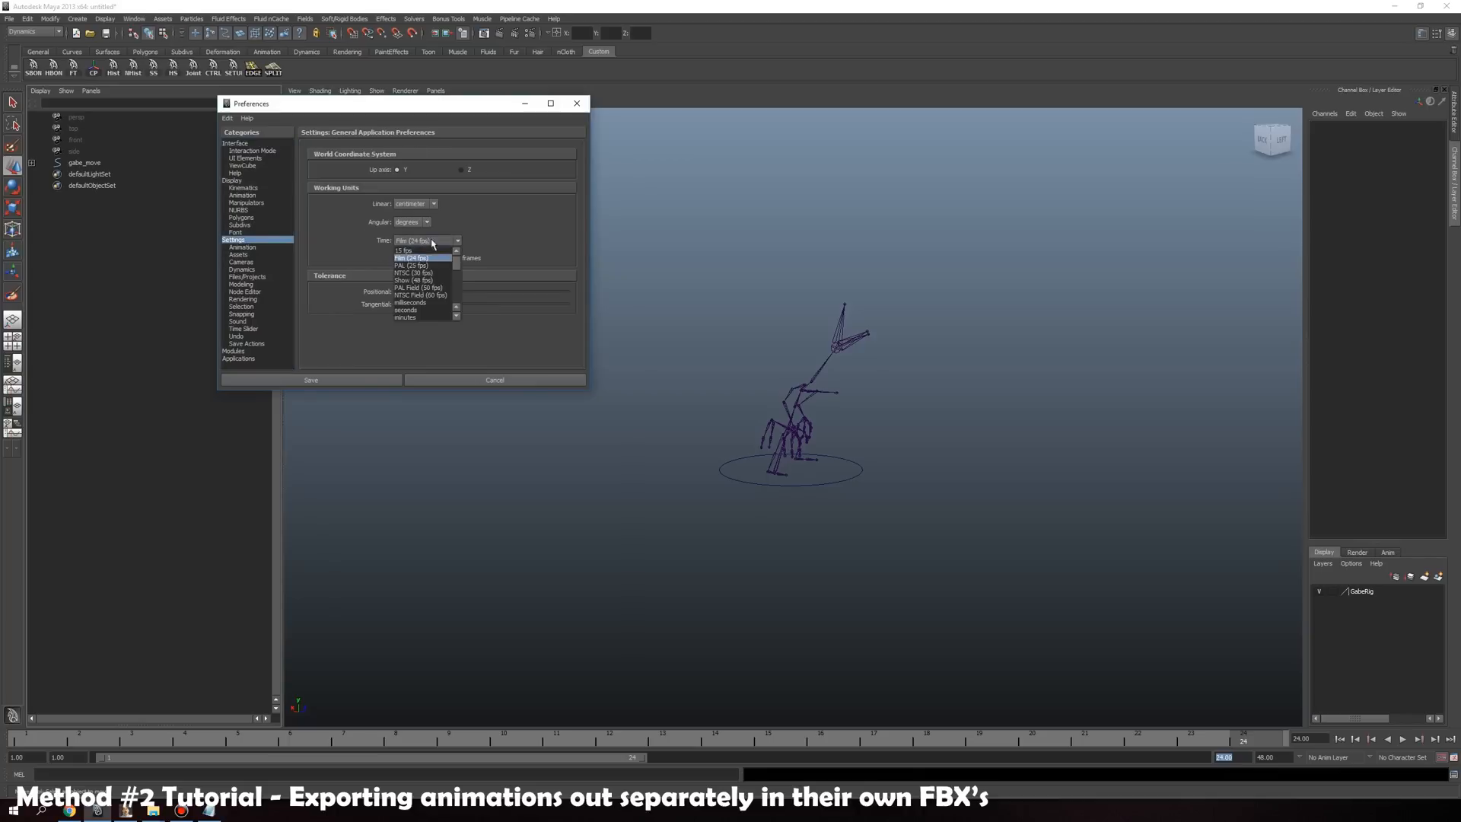
left_click(422, 276)
left_click(365, 380)
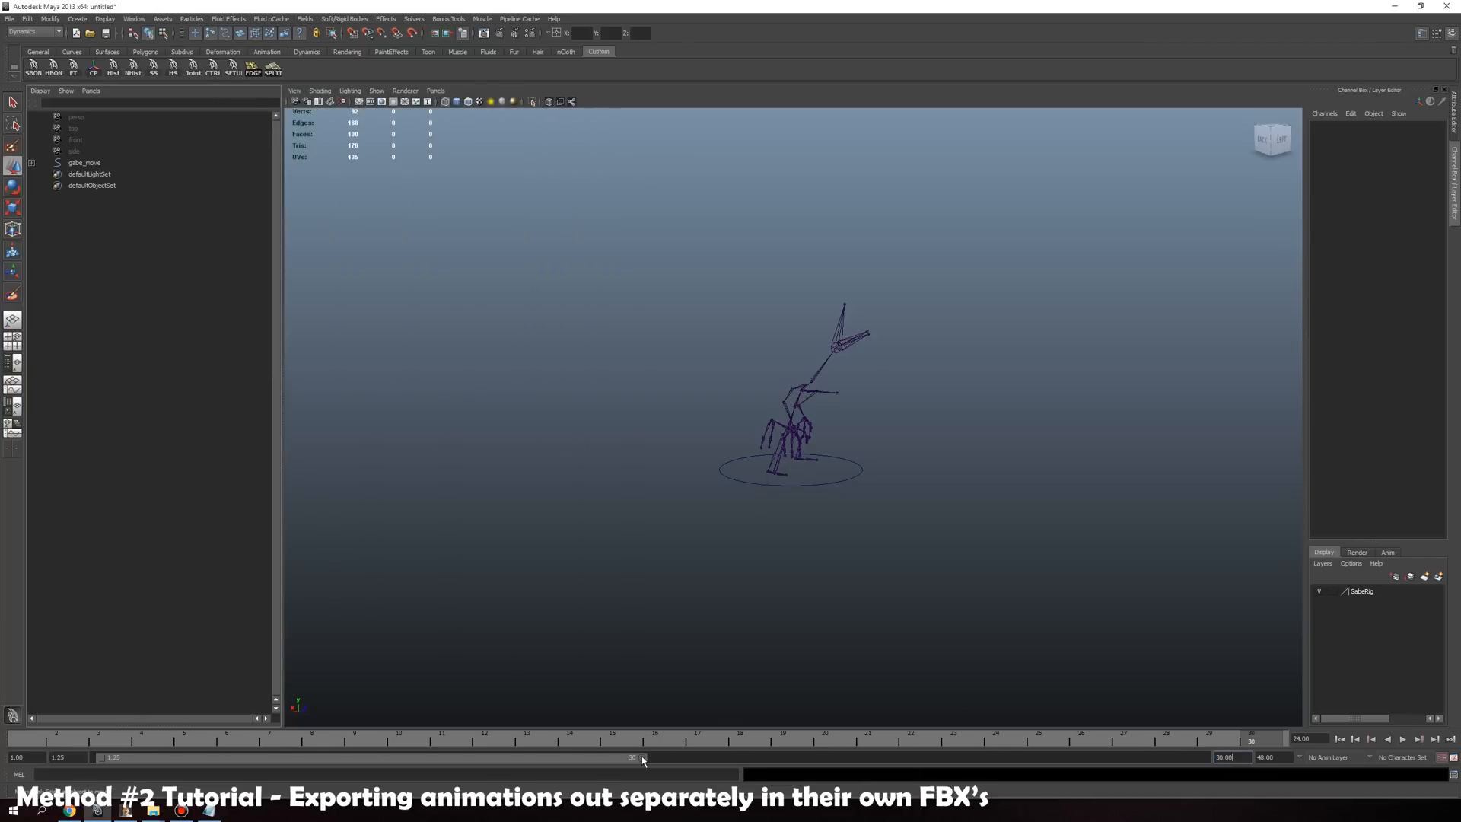
Extend the animation end time and the playback range end to frame 360, scrubbing and playing the longer range
left_click_drag(643, 759, 1202, 759)
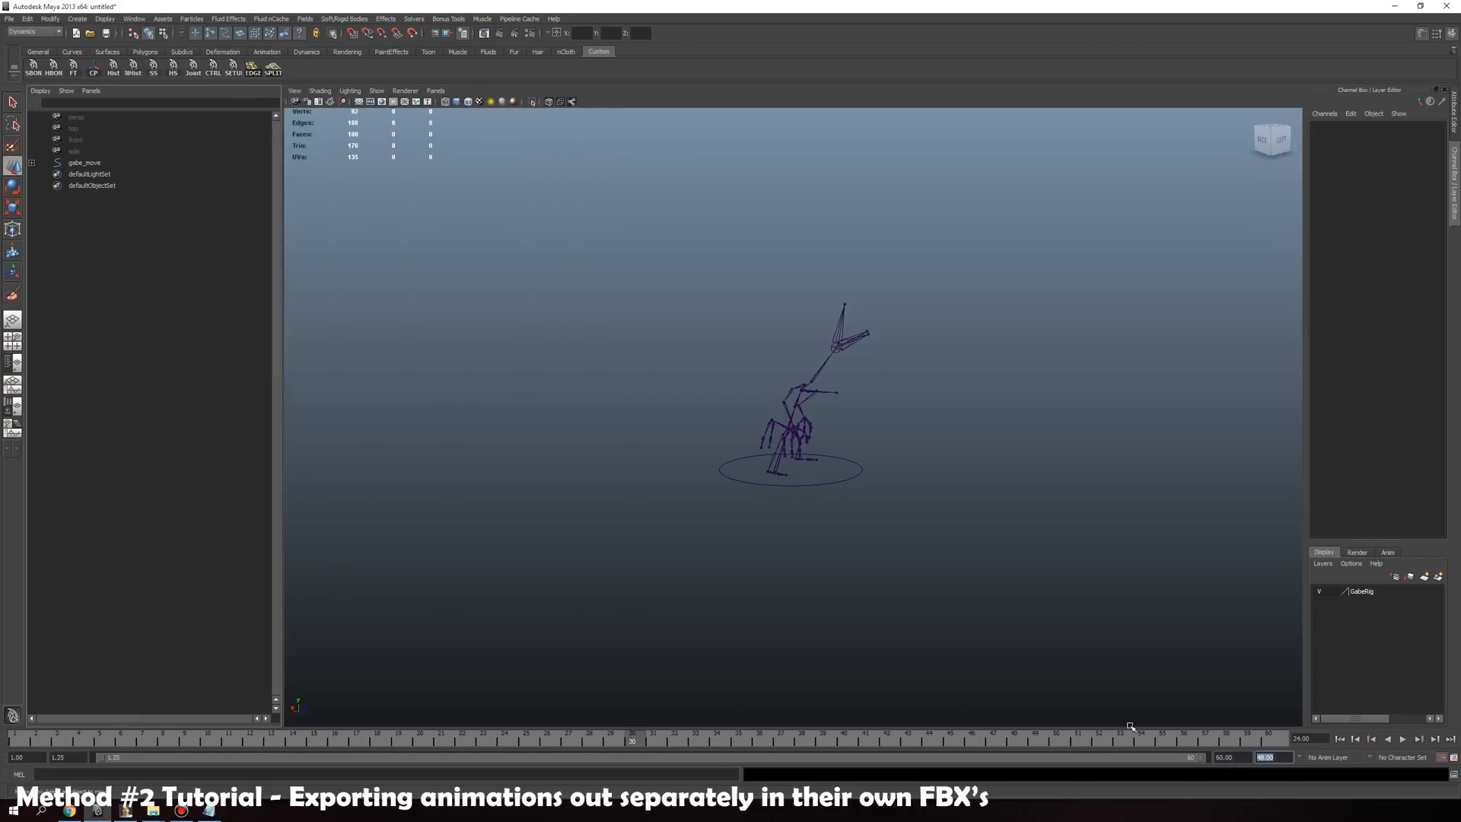
type("360")
key("Return")
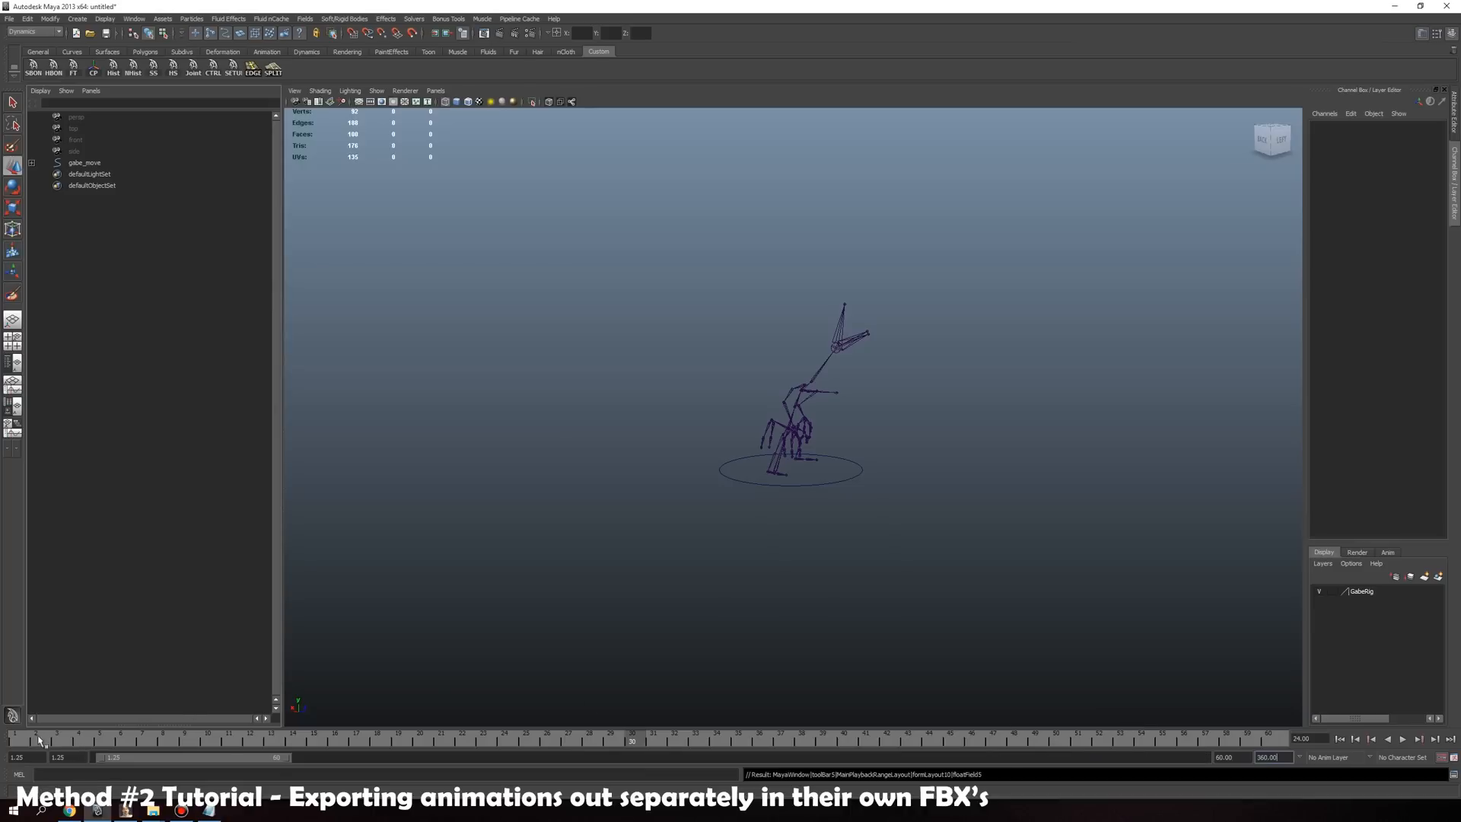
left_click_drag(38, 736, 1351, 706)
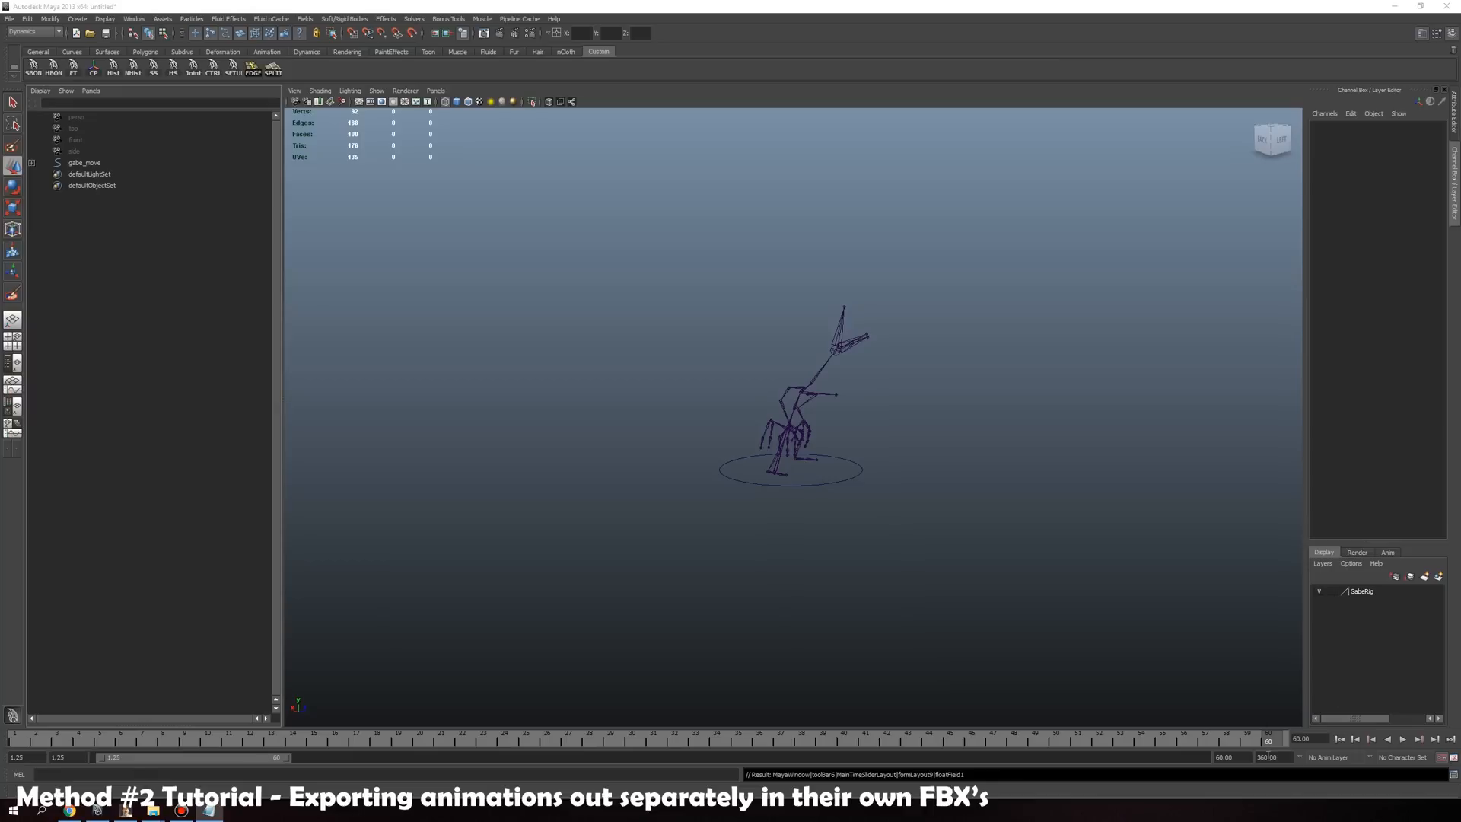
key("alt+v")
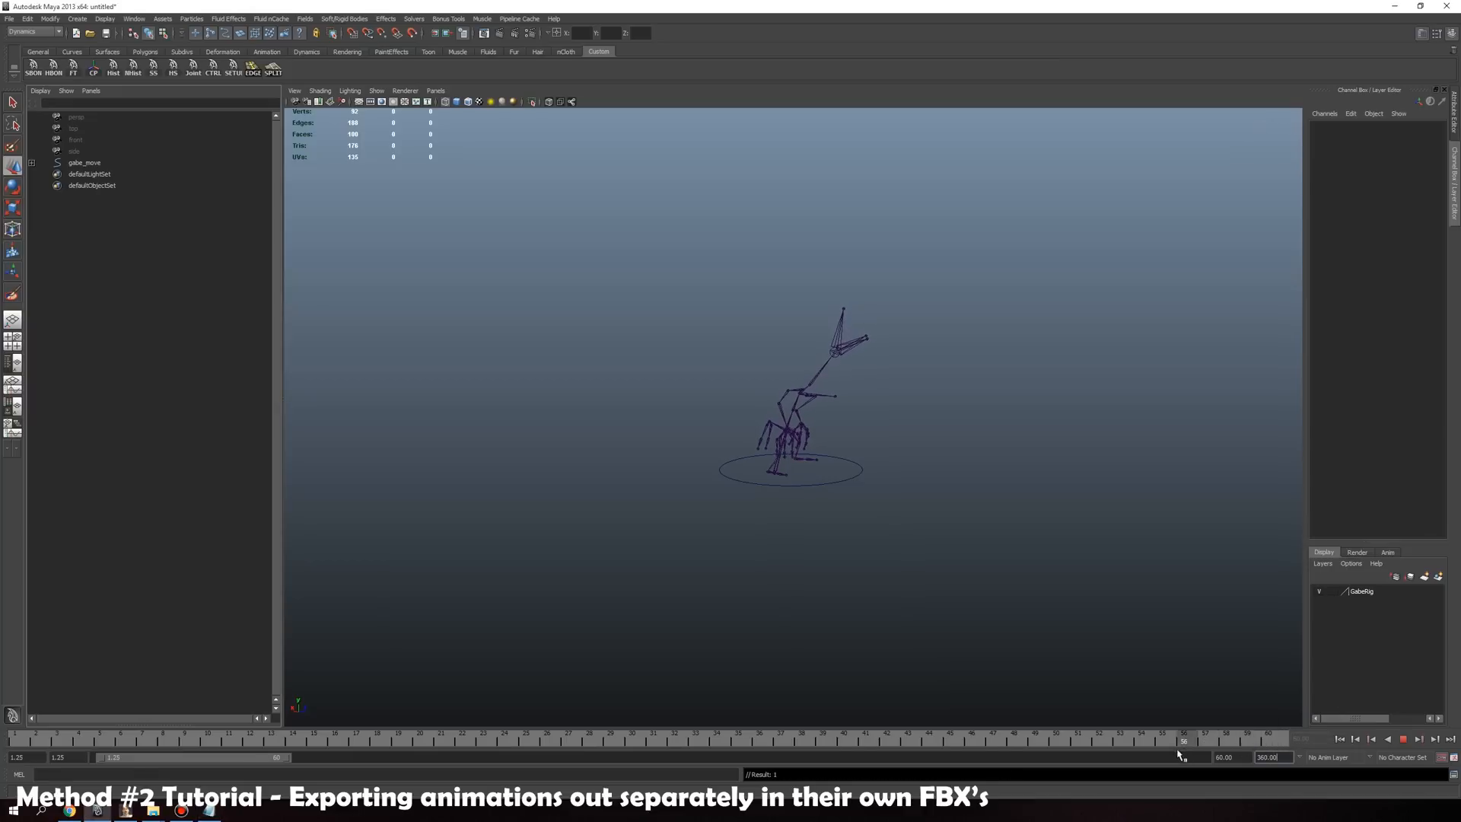
left_click(1224, 757)
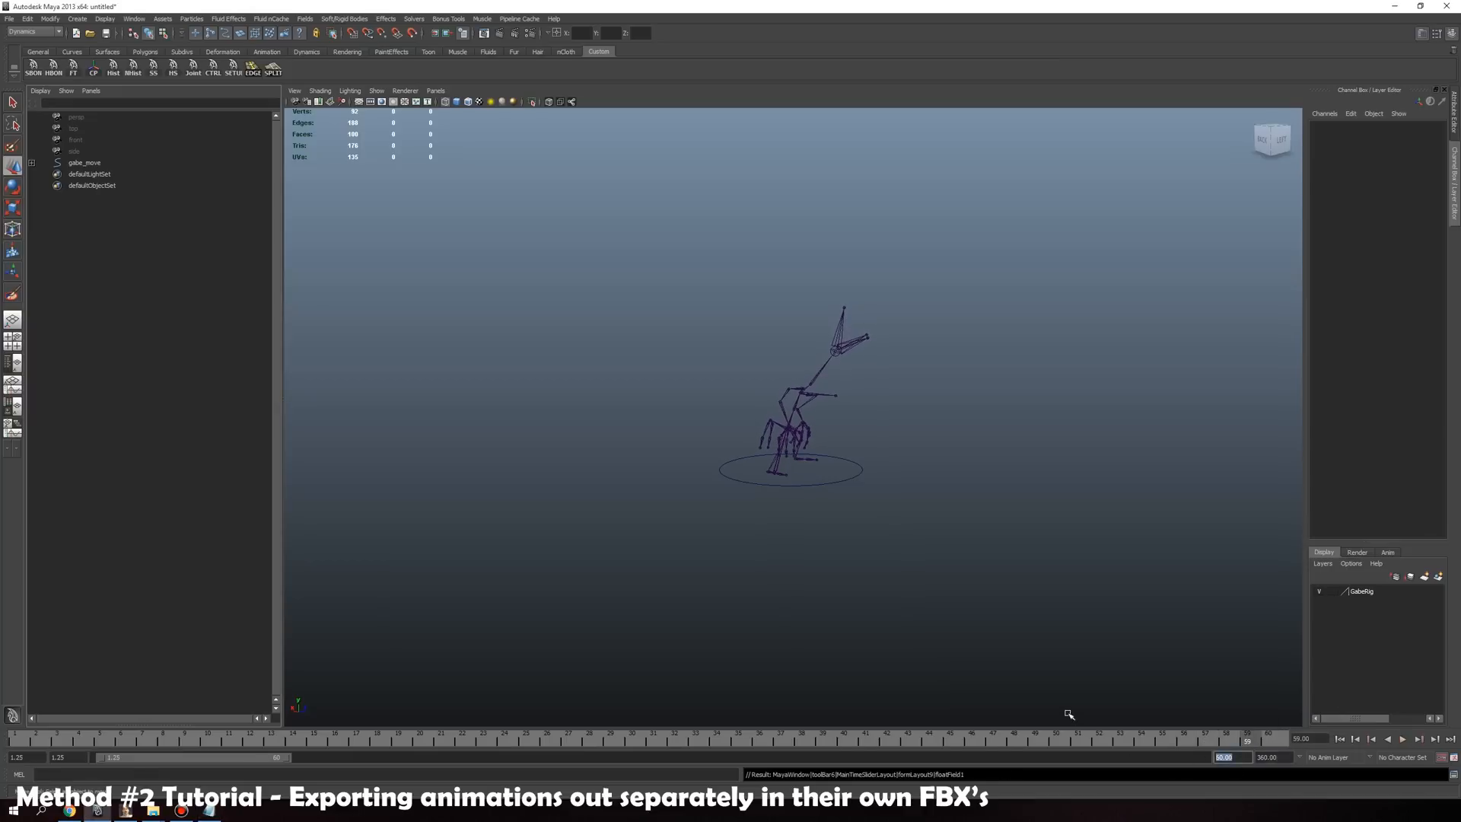
type("360")
key("Return")
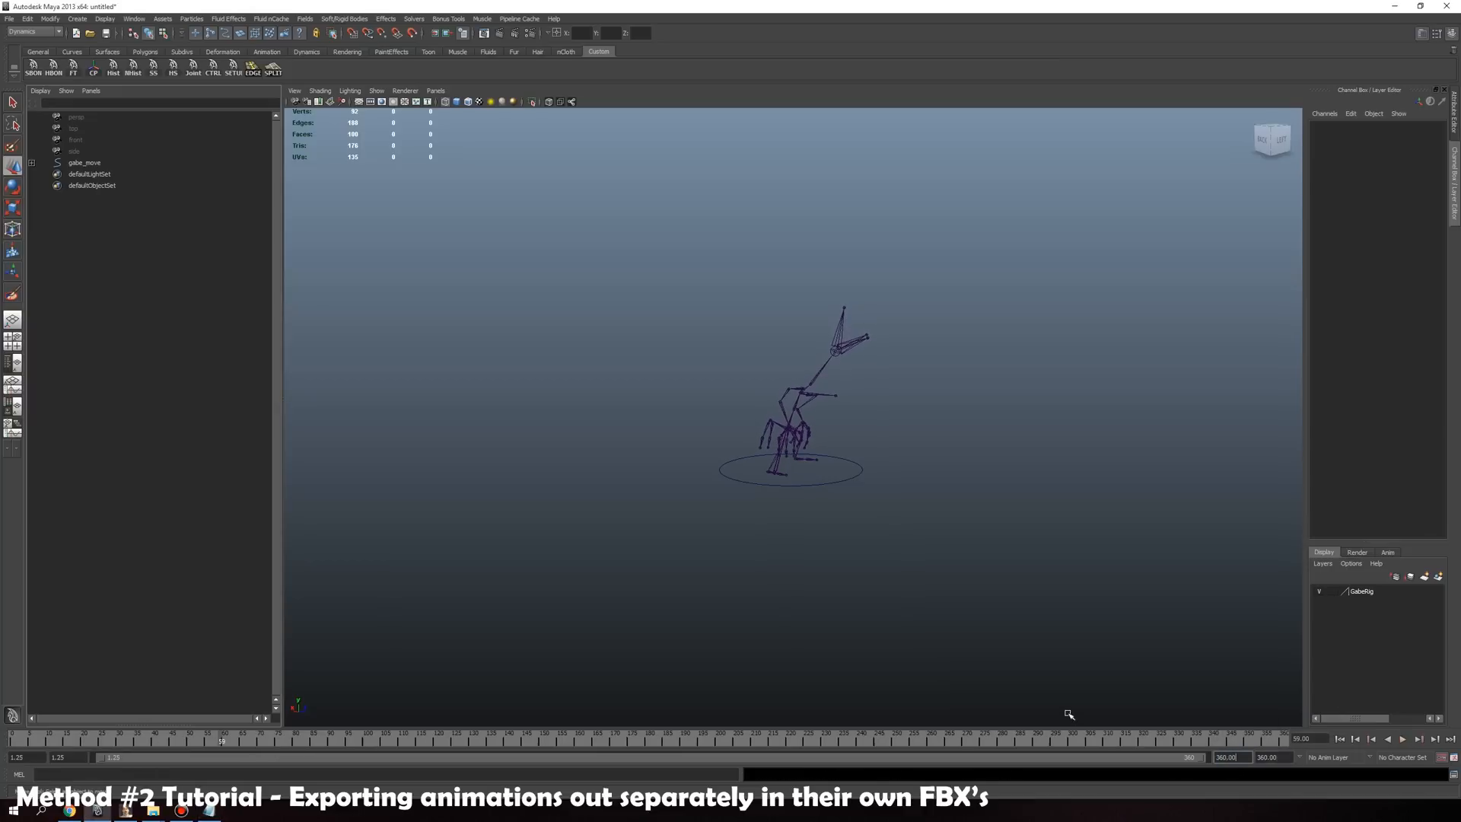
Select all joints in the scene by type
left_click(28, 21)
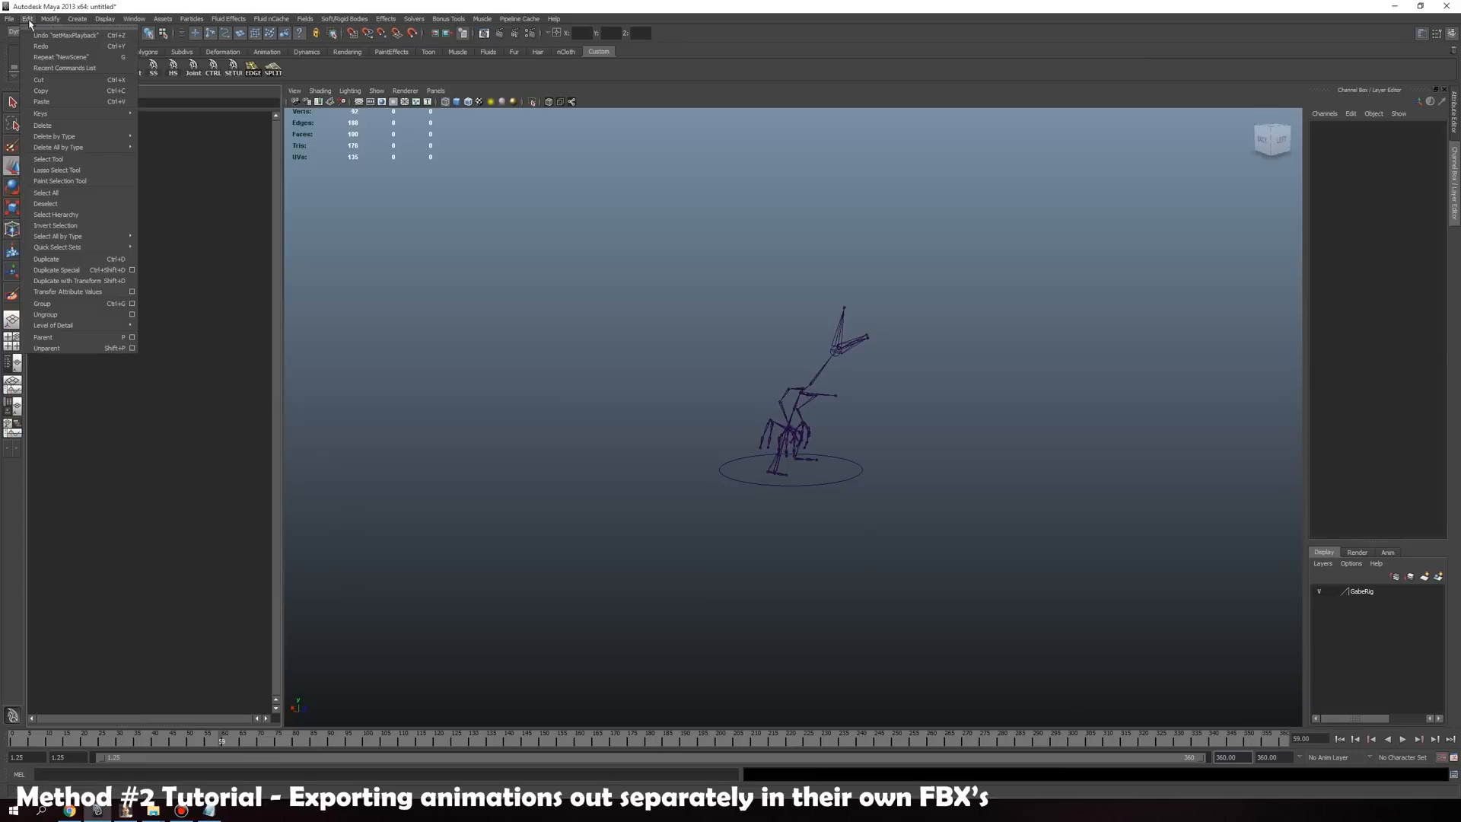
mouse_move(73, 150)
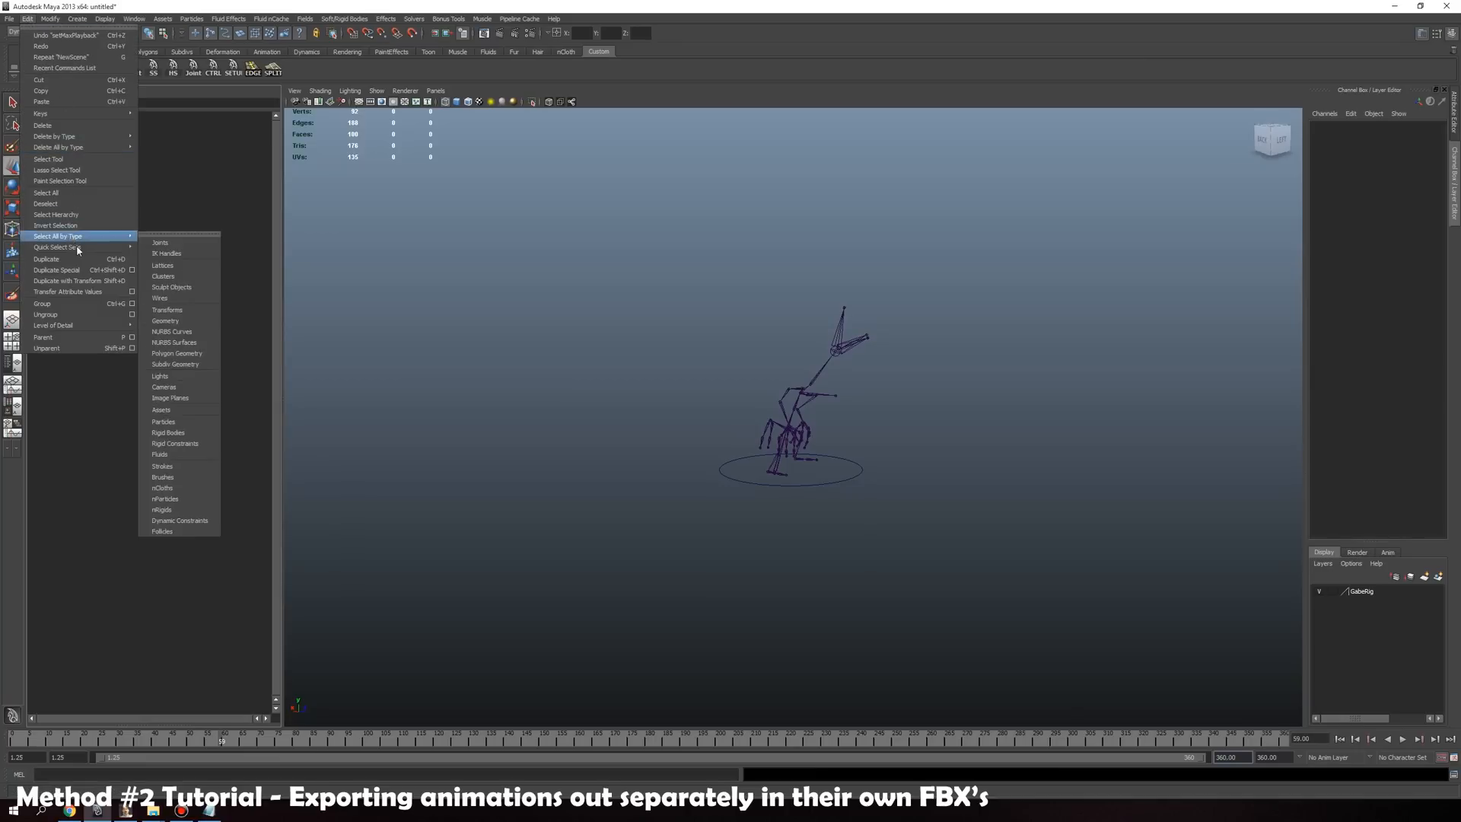
left_click(217, 244)
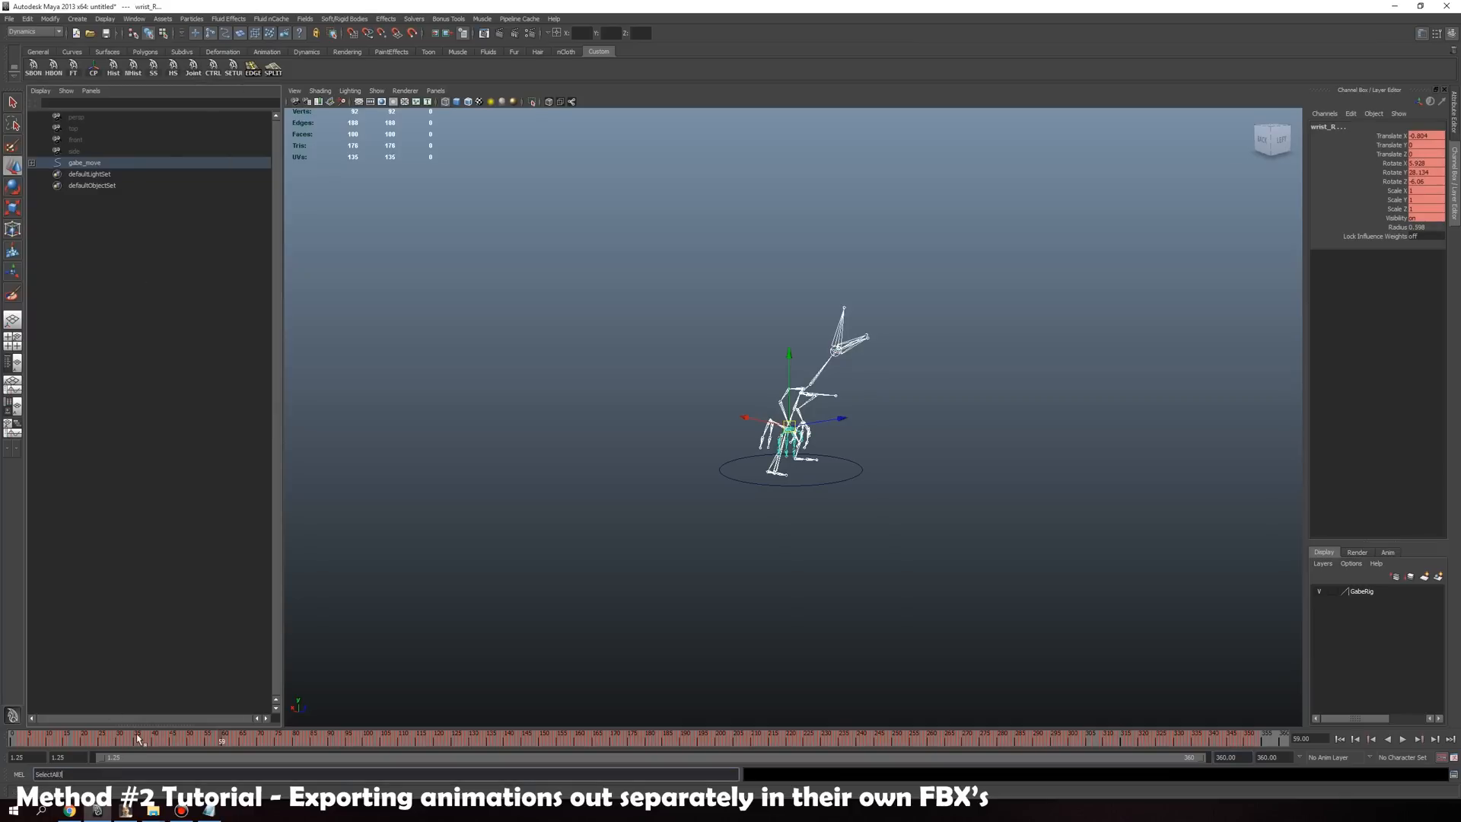
type("nts")
key("Return")
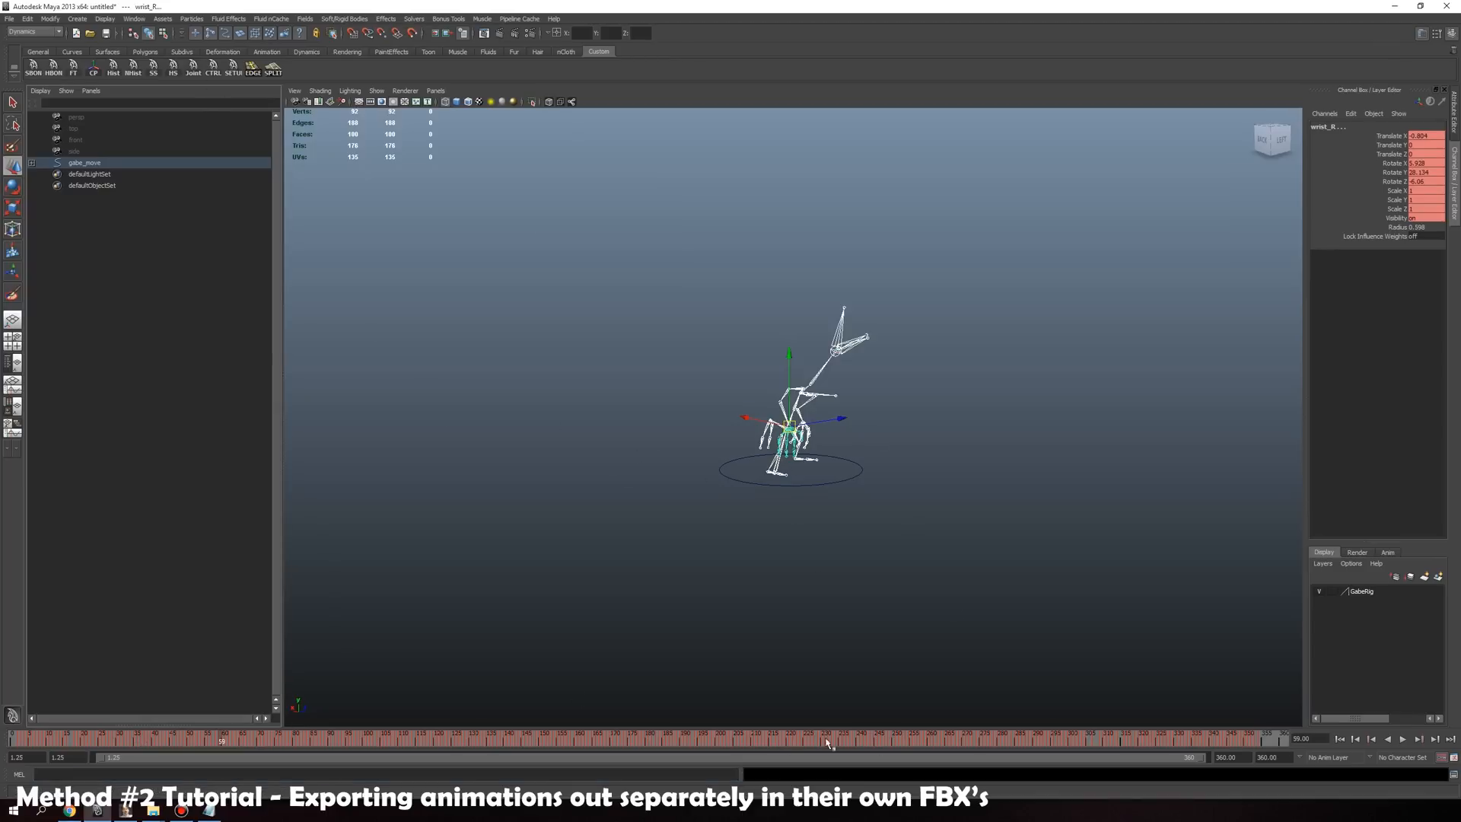
Play the animation from its beginning and set the animation start time to frame -1
key("alt+v")
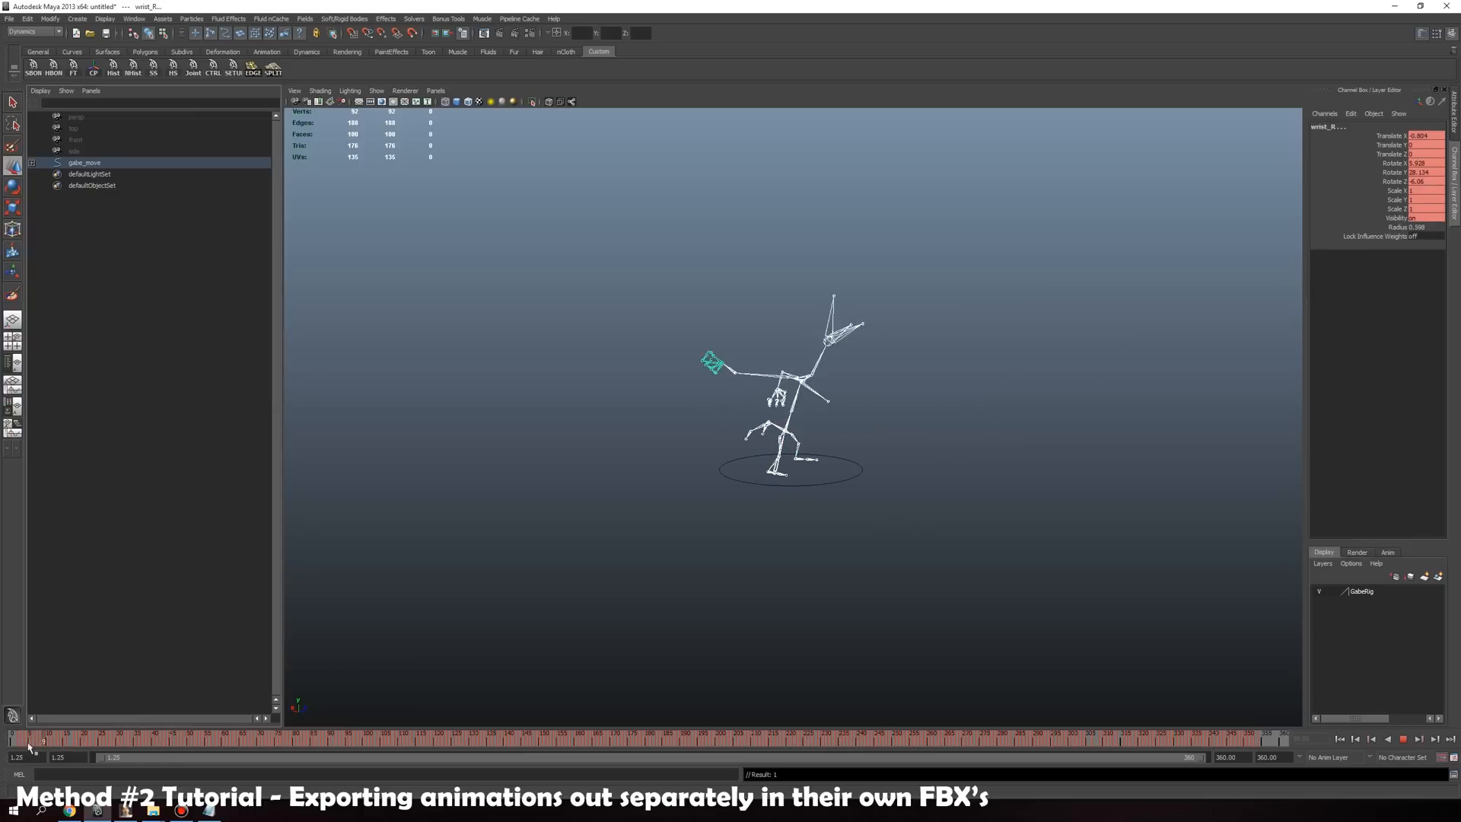
key("alt+v")
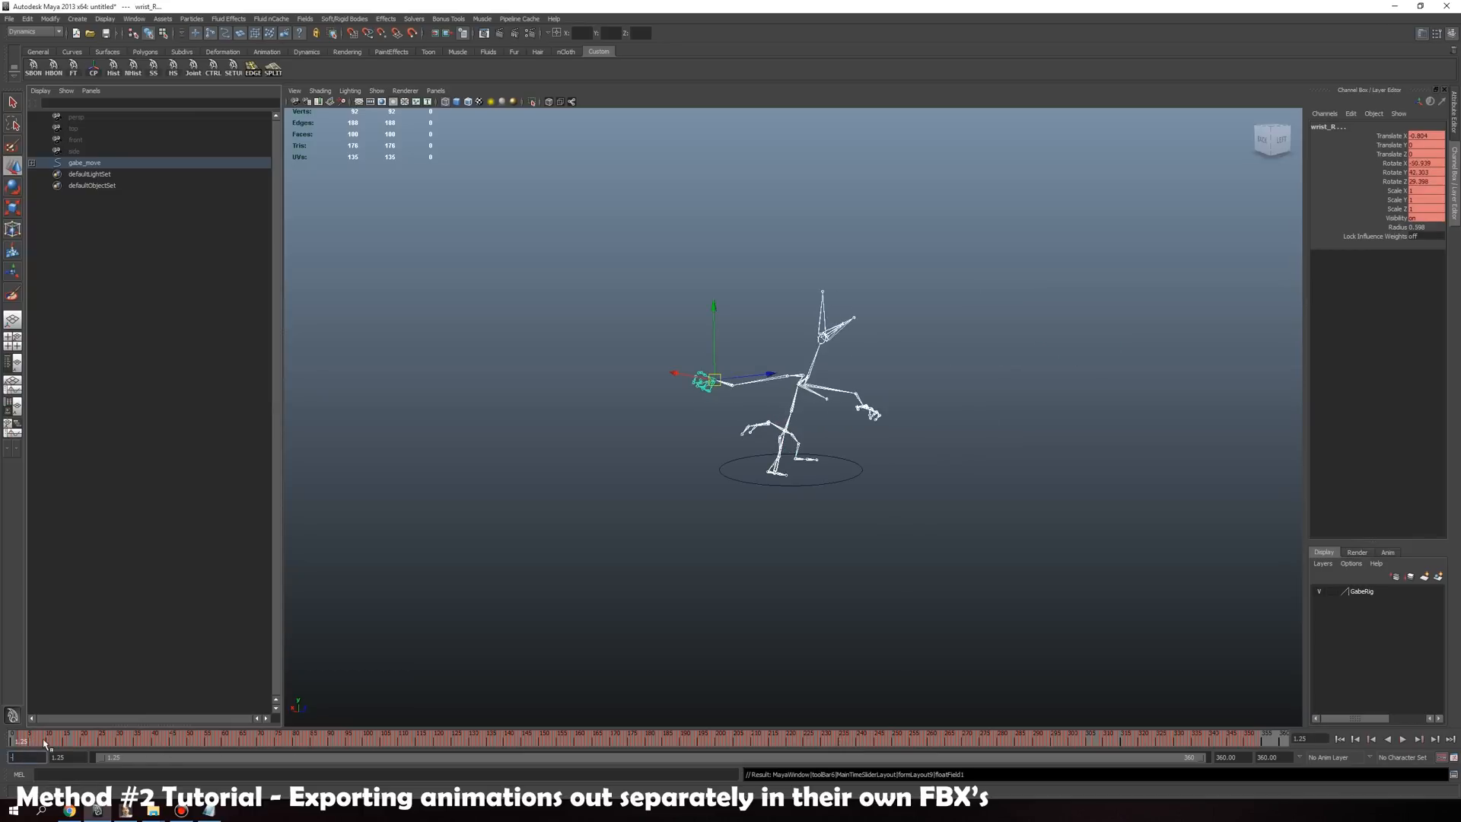
key("Return")
left_click_drag(106, 759, 6, 745)
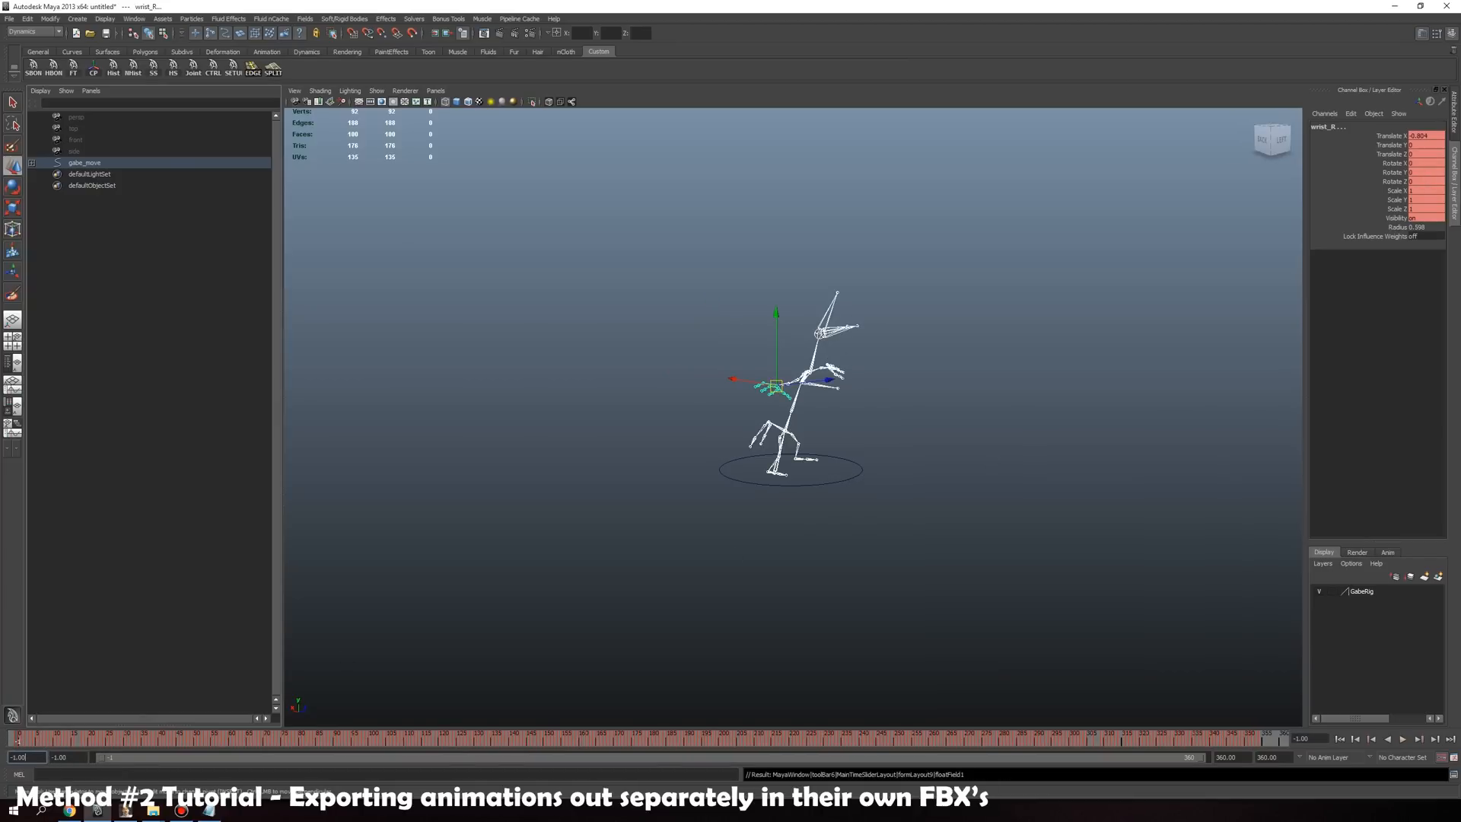
Bring up the Notepad notes to check the Idle frame range, then return to Maya
left_click(208, 809)
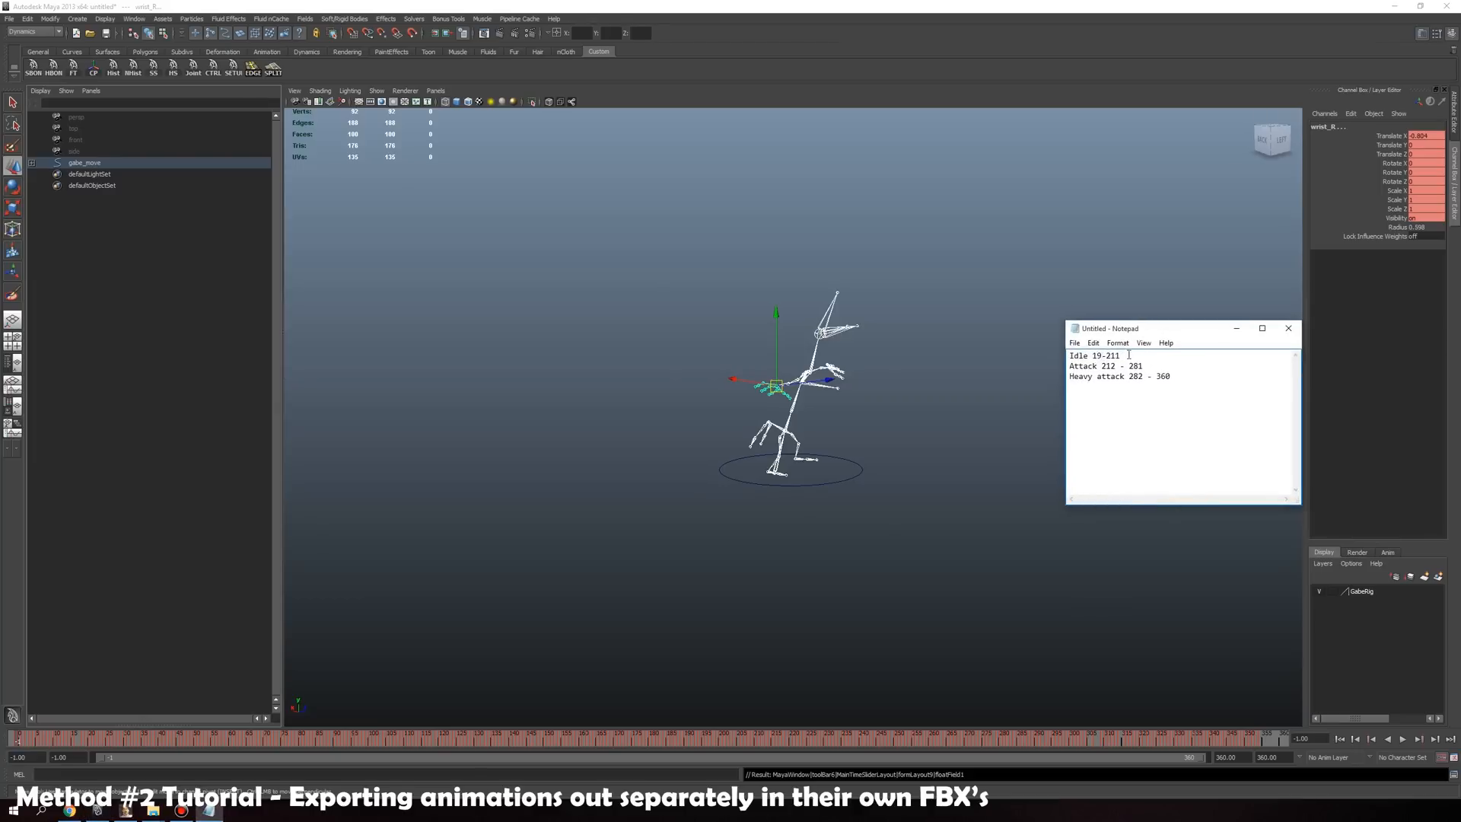
left_click_drag(1158, 331, 1005, 497)
left_click(799, 571)
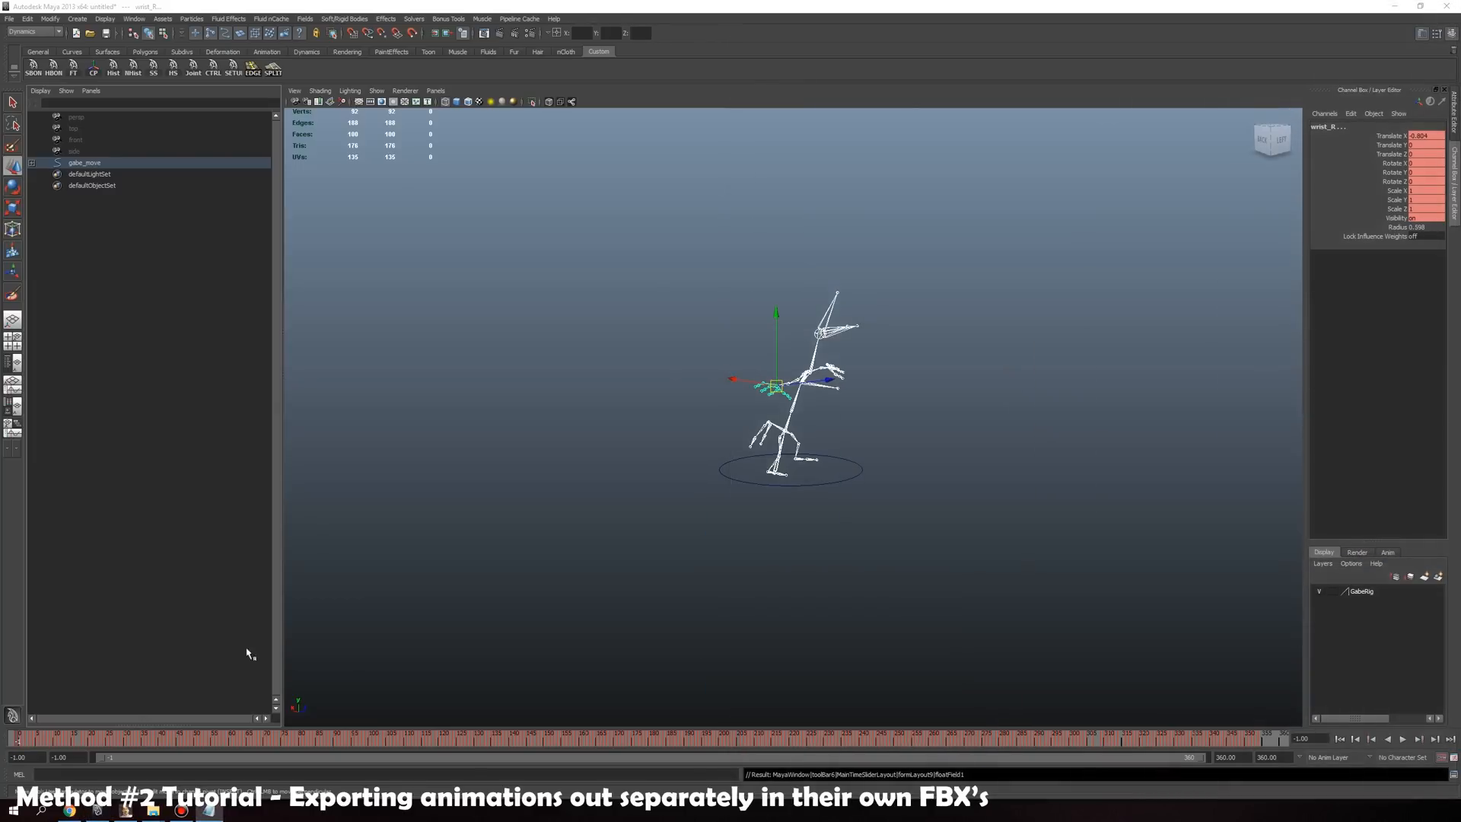
Delete the selected joints' keys before the idle animation, from frame -1 to 18
left_click(11, 740)
key("alt+v")
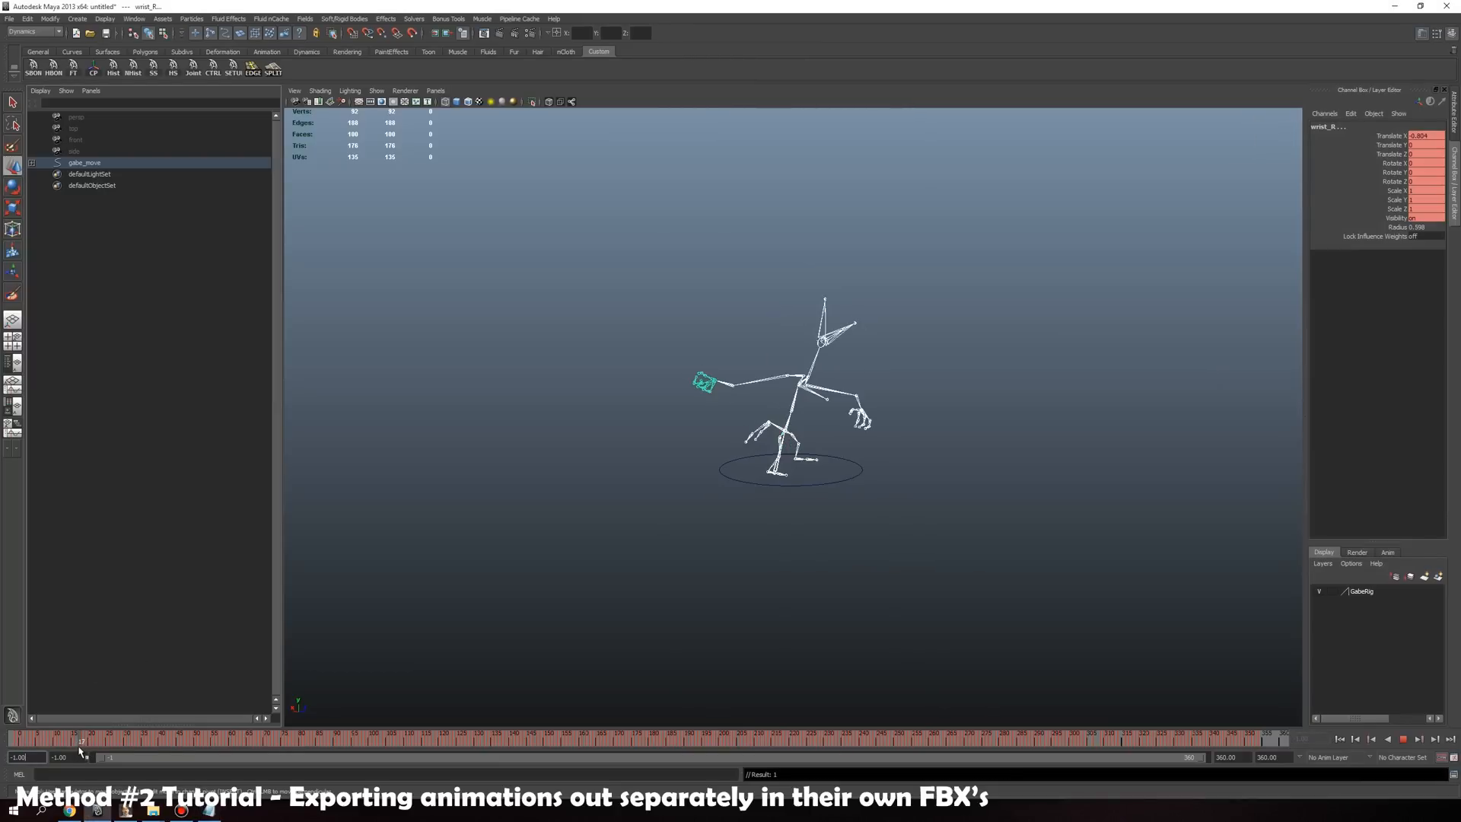
left_click(83, 741)
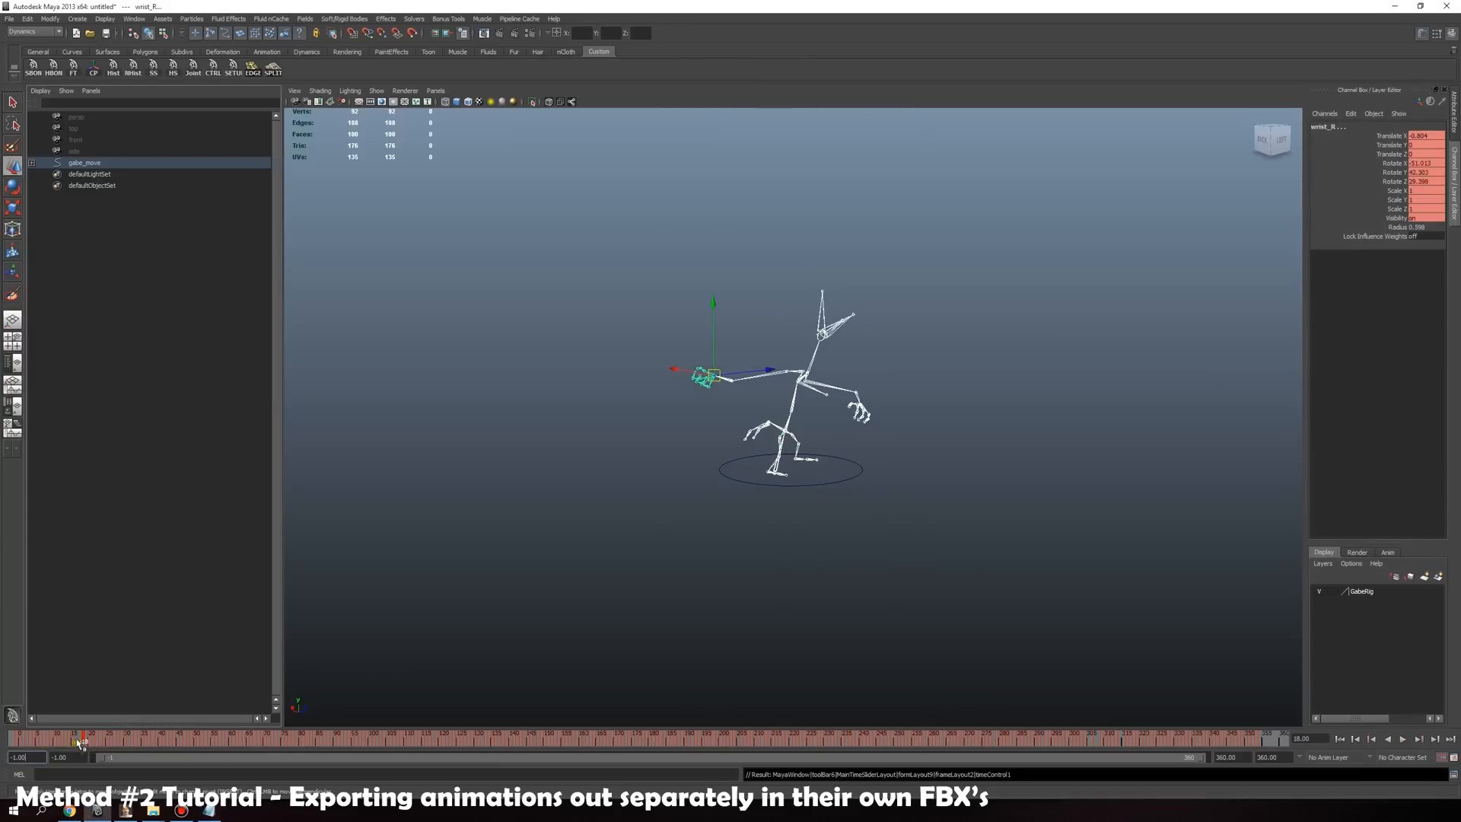
left_click_drag(82, 741, 17, 741, "shift")
right_click(49, 739)
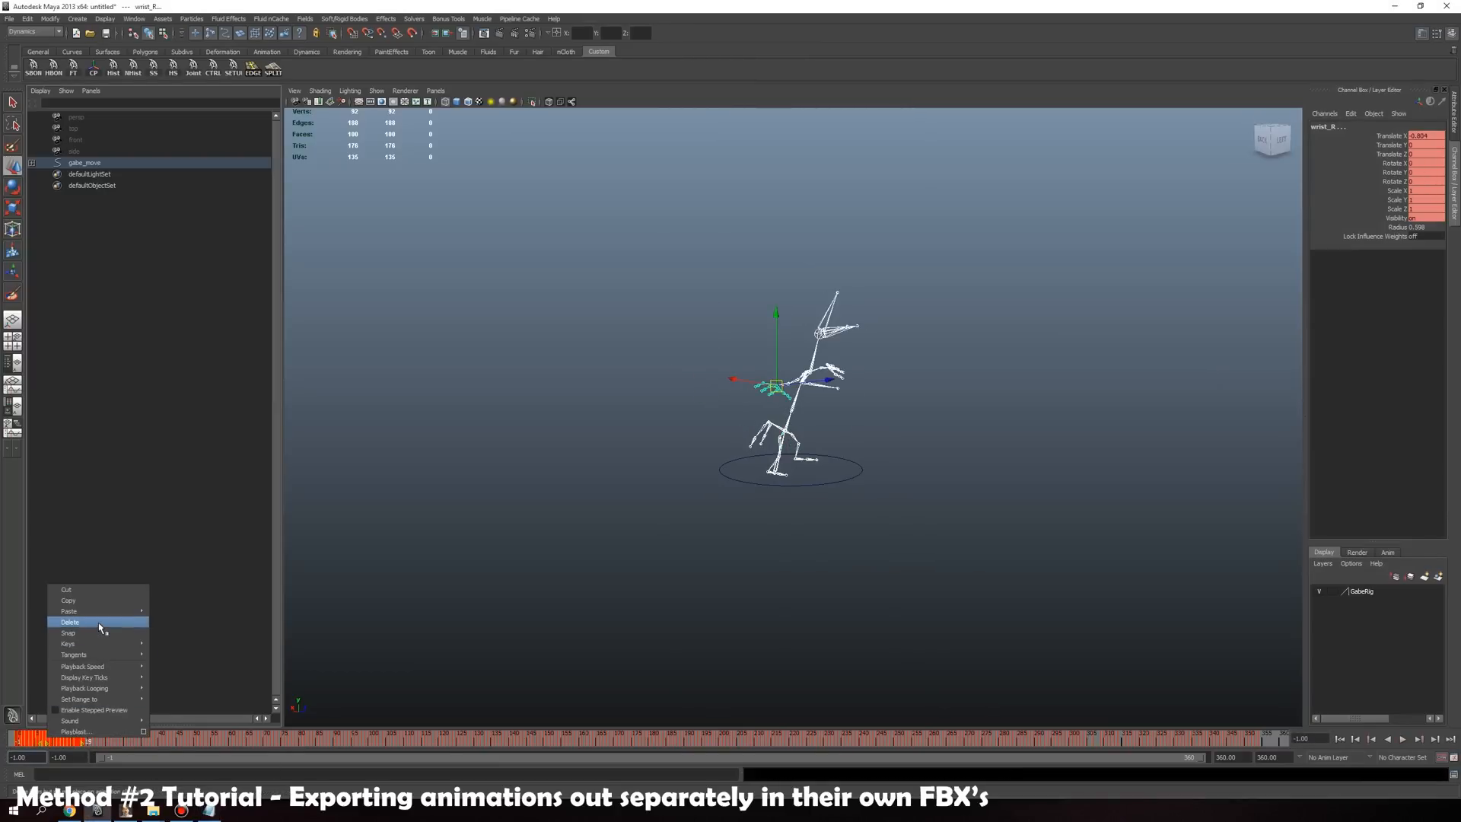
left_click(100, 622)
Stop playback at the first remaining key and set the animation start time to frame 19
key("alt+v")
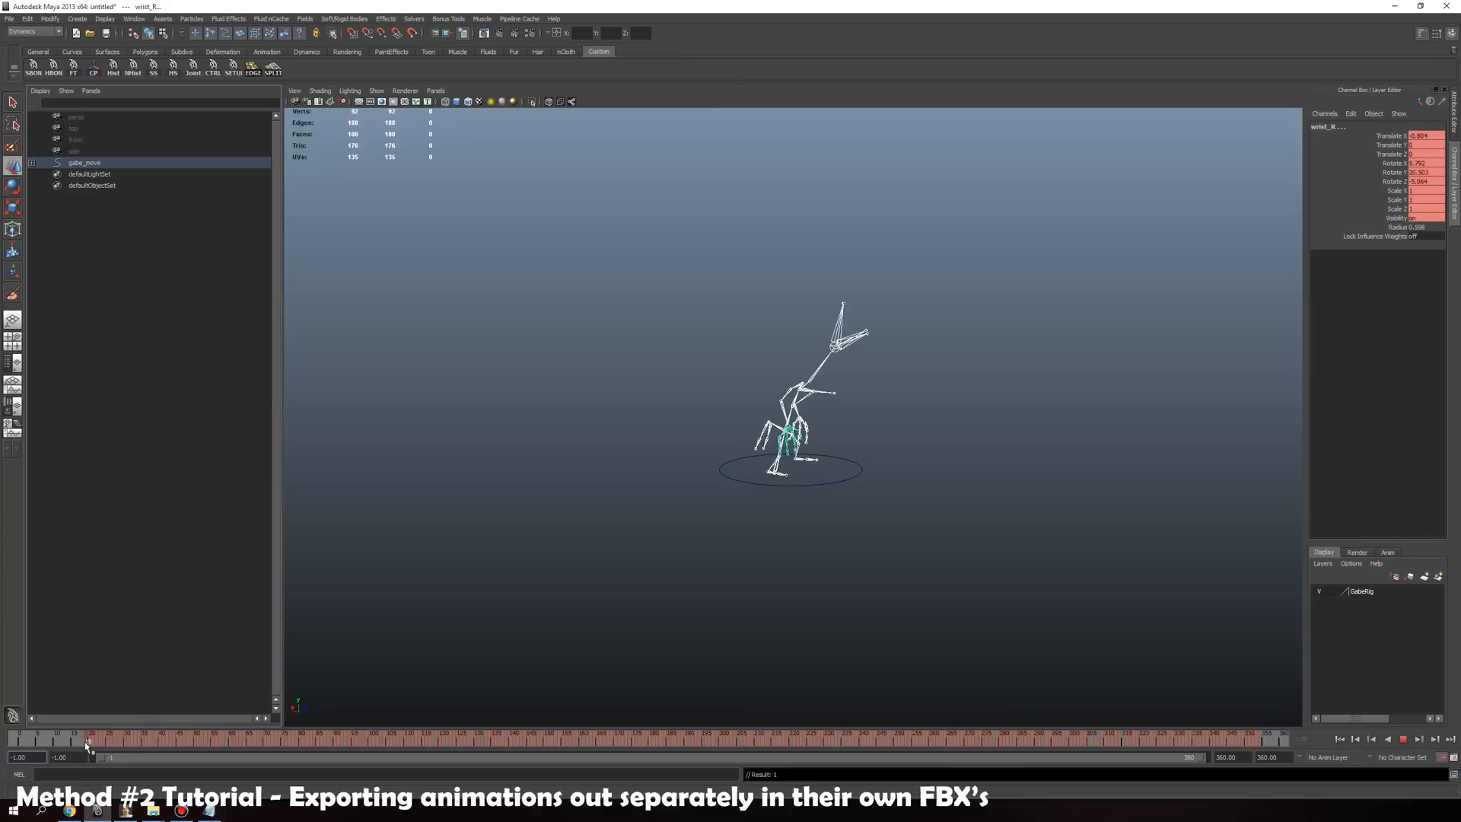
left_click(86, 744)
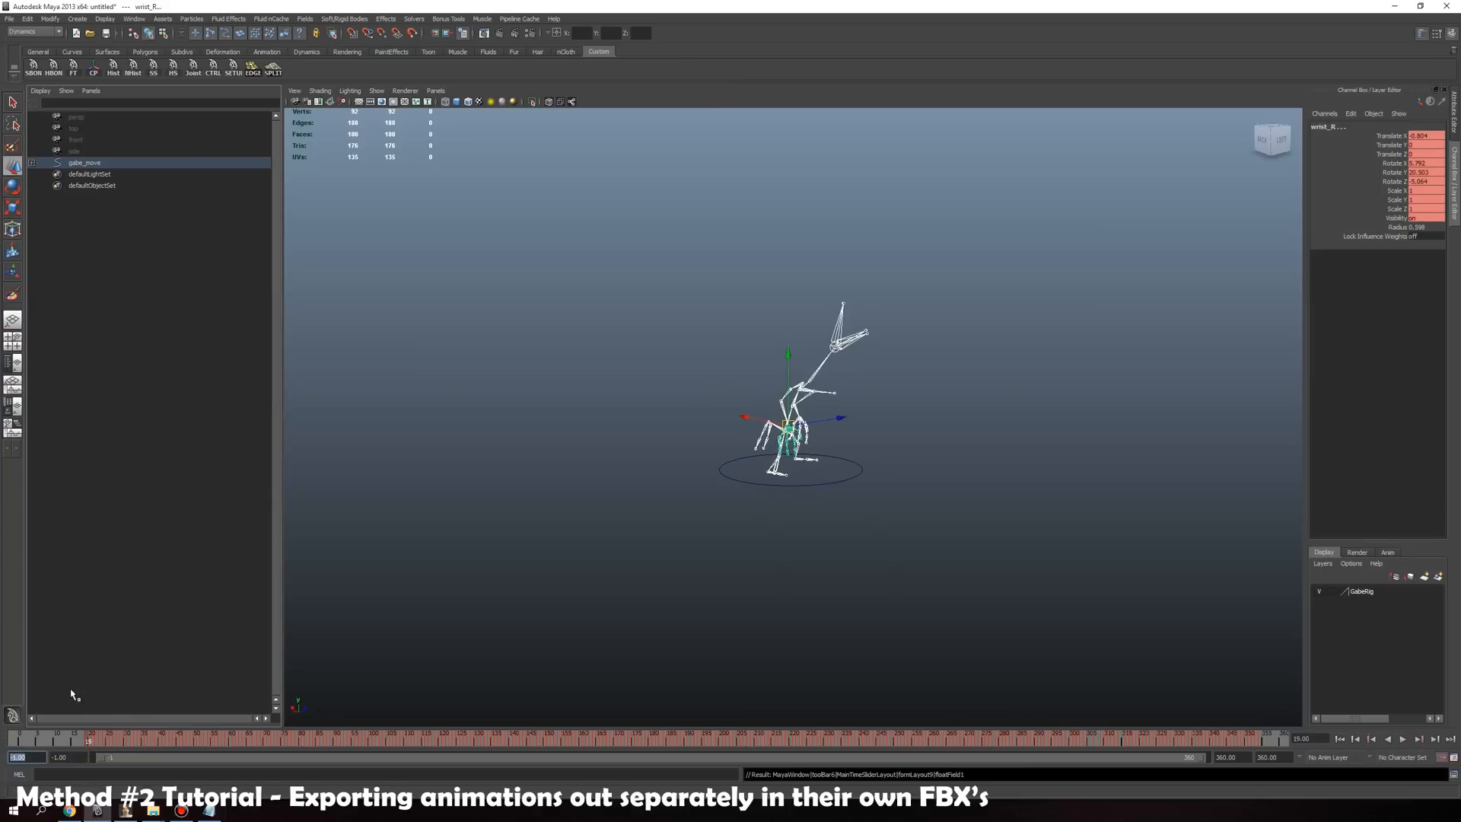
key("Return")
Delete the selected joints' keys after the idle animation, from frame 212 to the end of the range
key("alt+v")
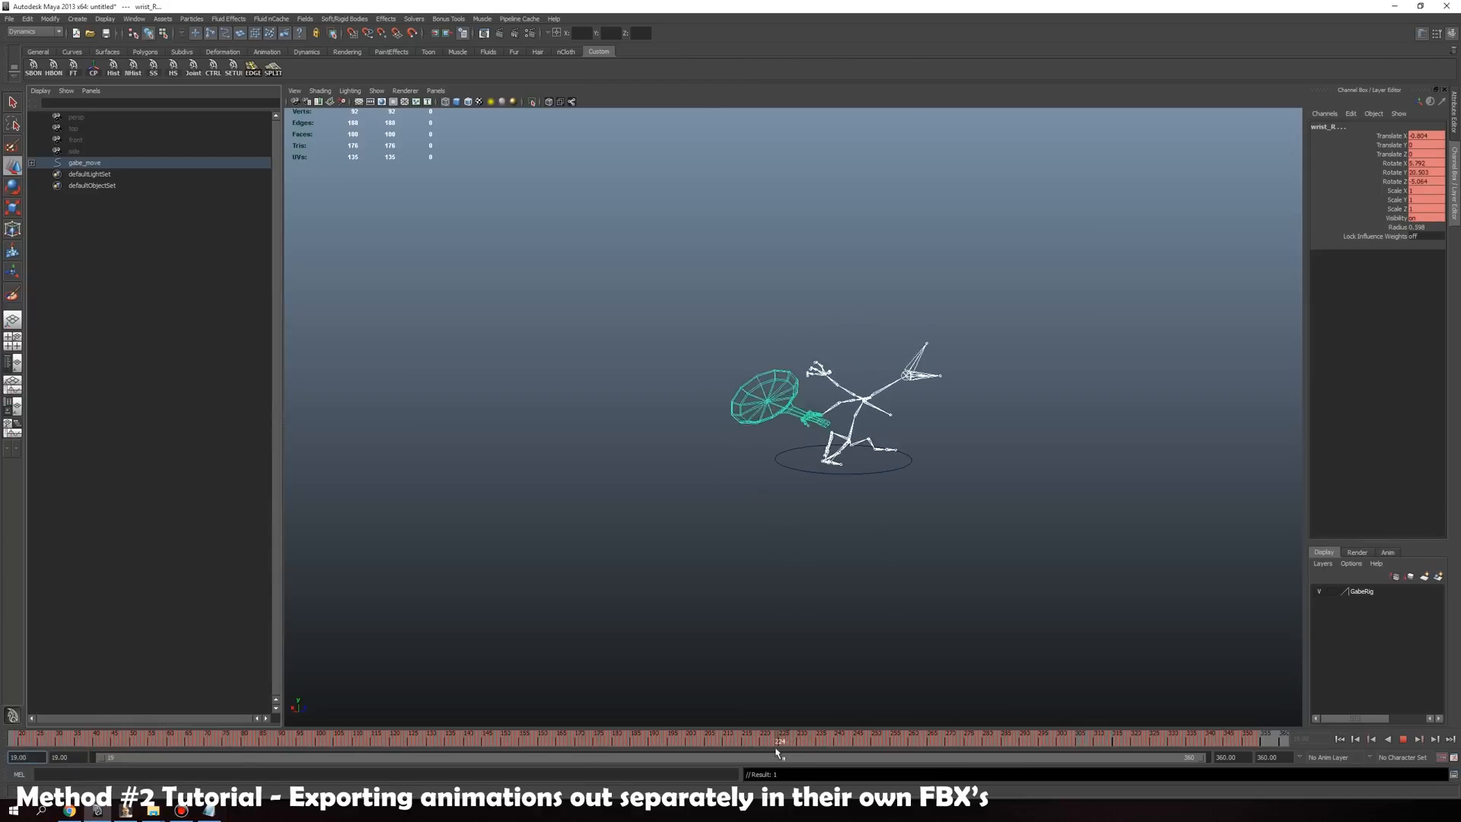
mouse_move(759, 750)
left_mouse_down()
mouse_move(778, 750)
mouse_move(740, 749)
left_mouse_up()
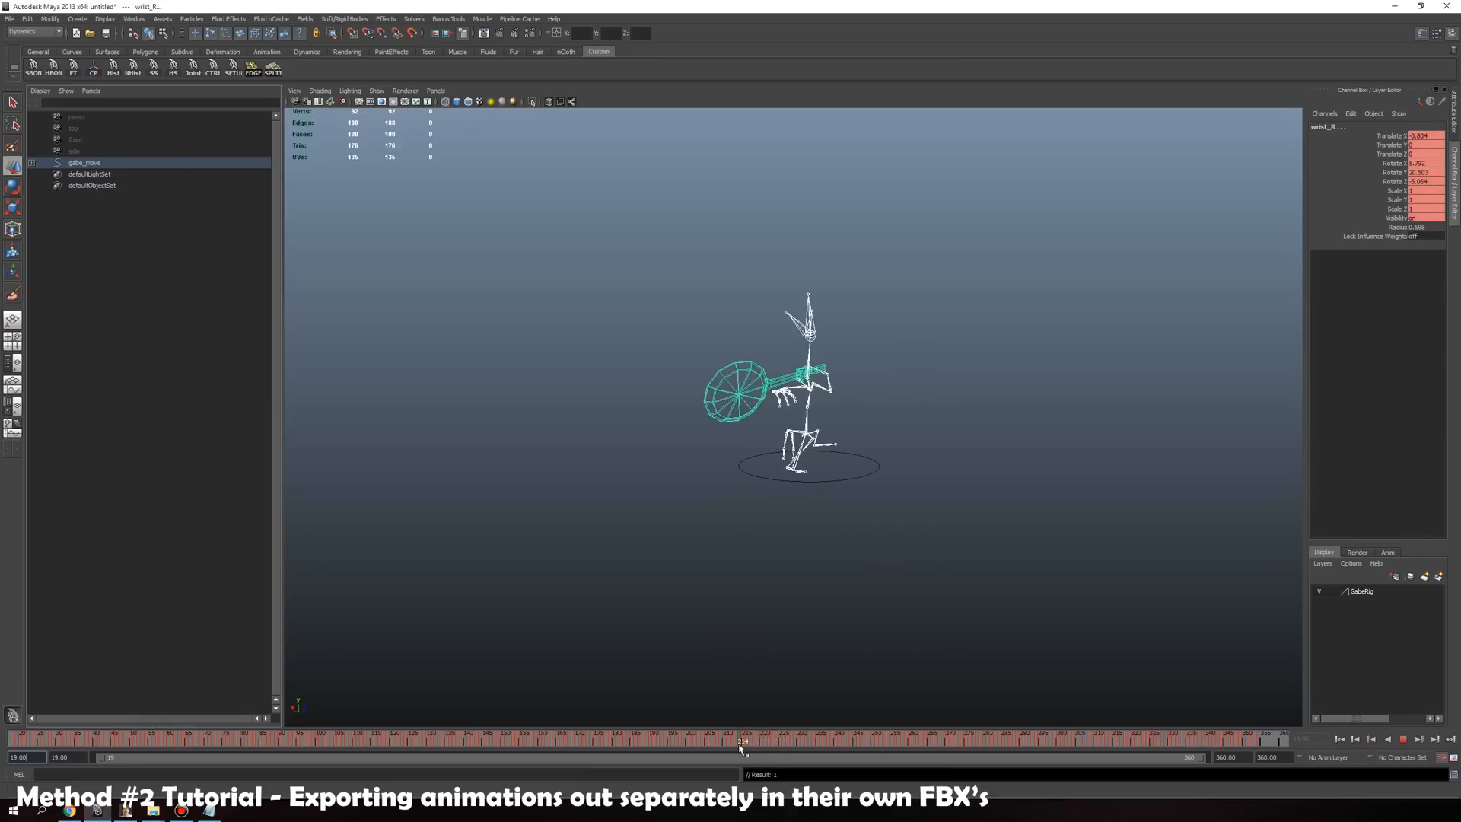
left_click(735, 745)
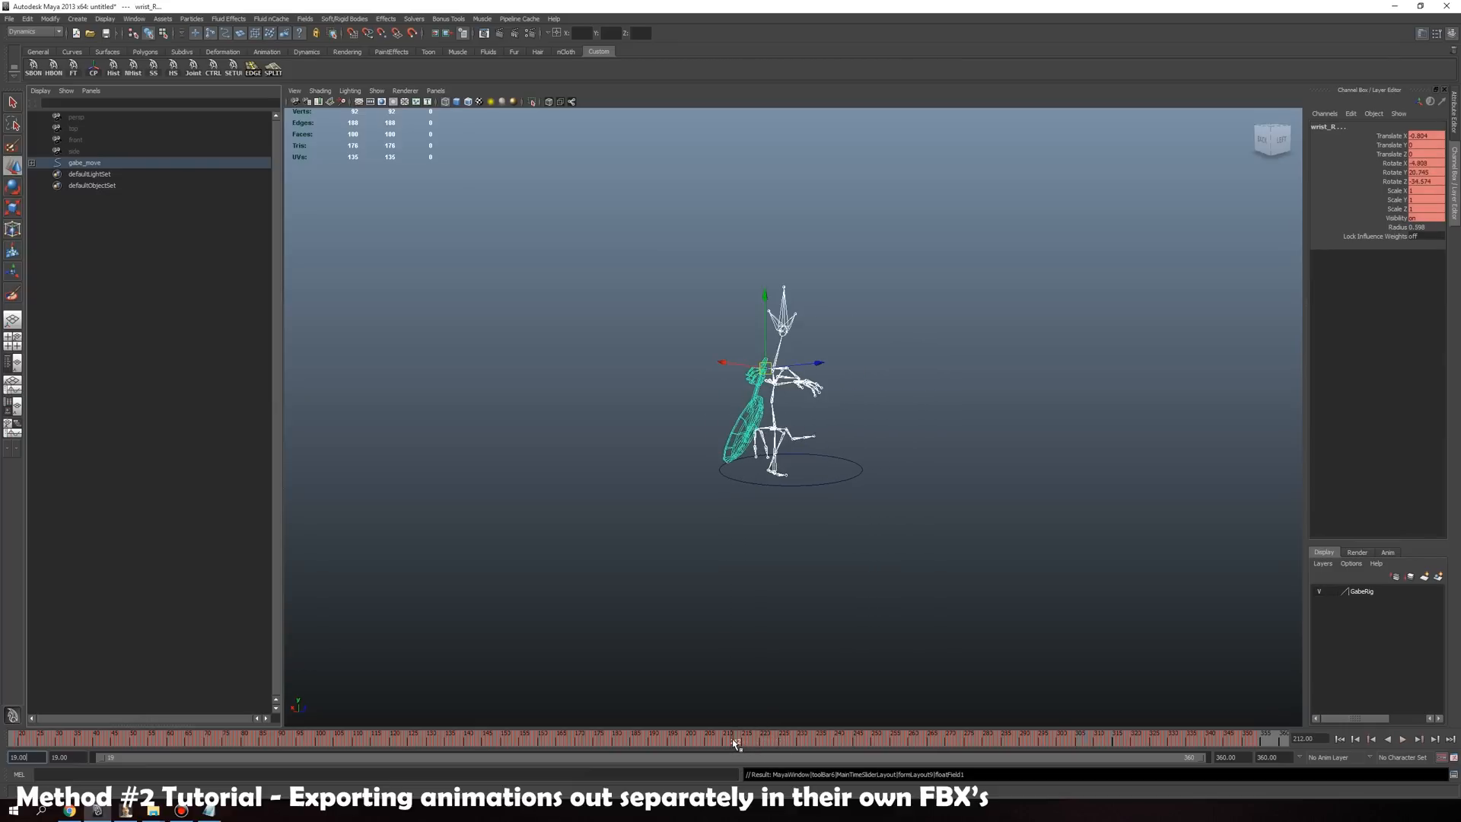
left_click_drag(735, 745, 1256, 742, "shift")
right_click(1255, 742)
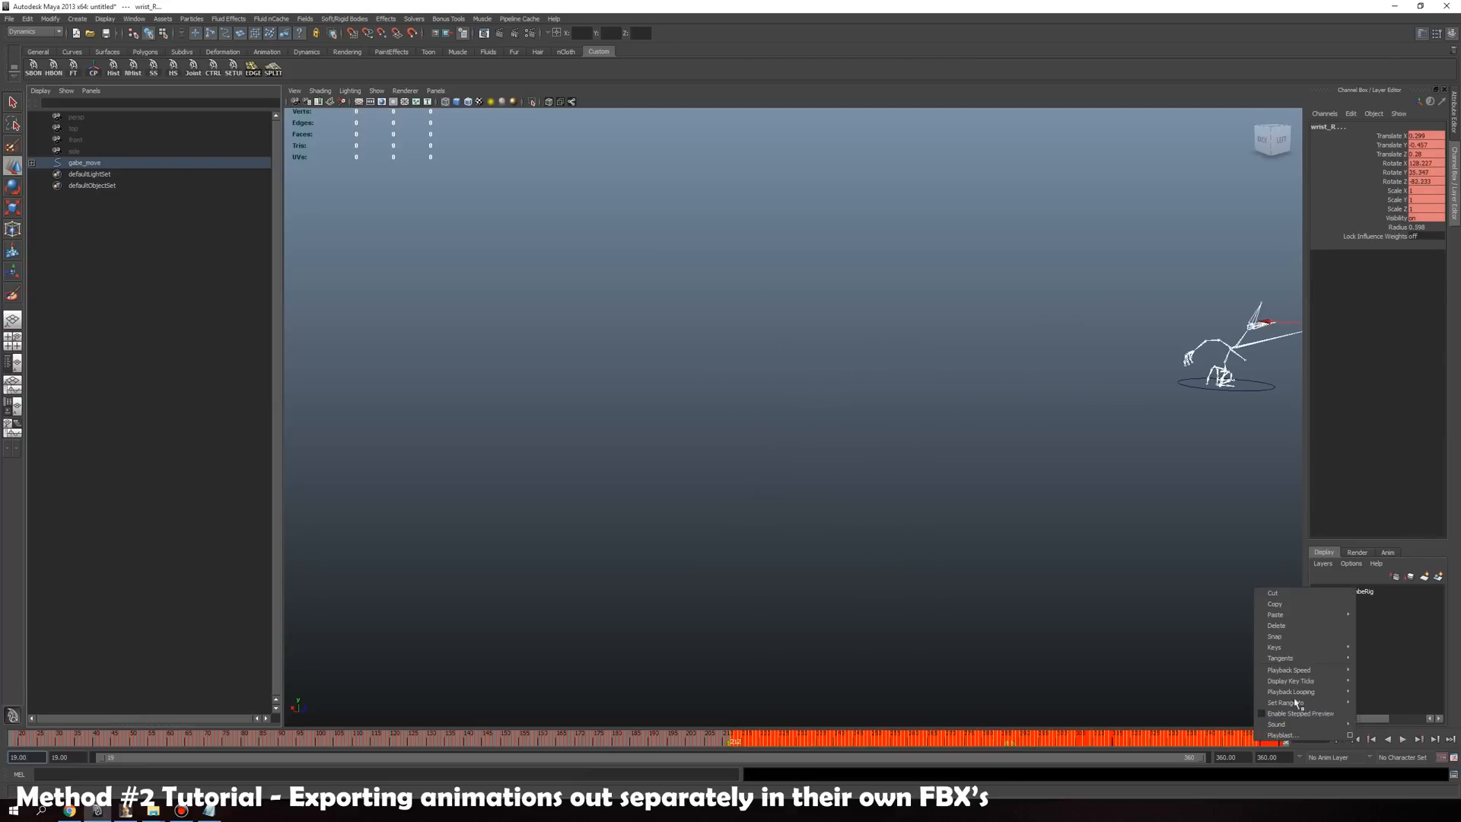
left_click(1339, 626)
Set the animation end time to frame 211 and scrub back to frame 19
double_click(1267, 757)
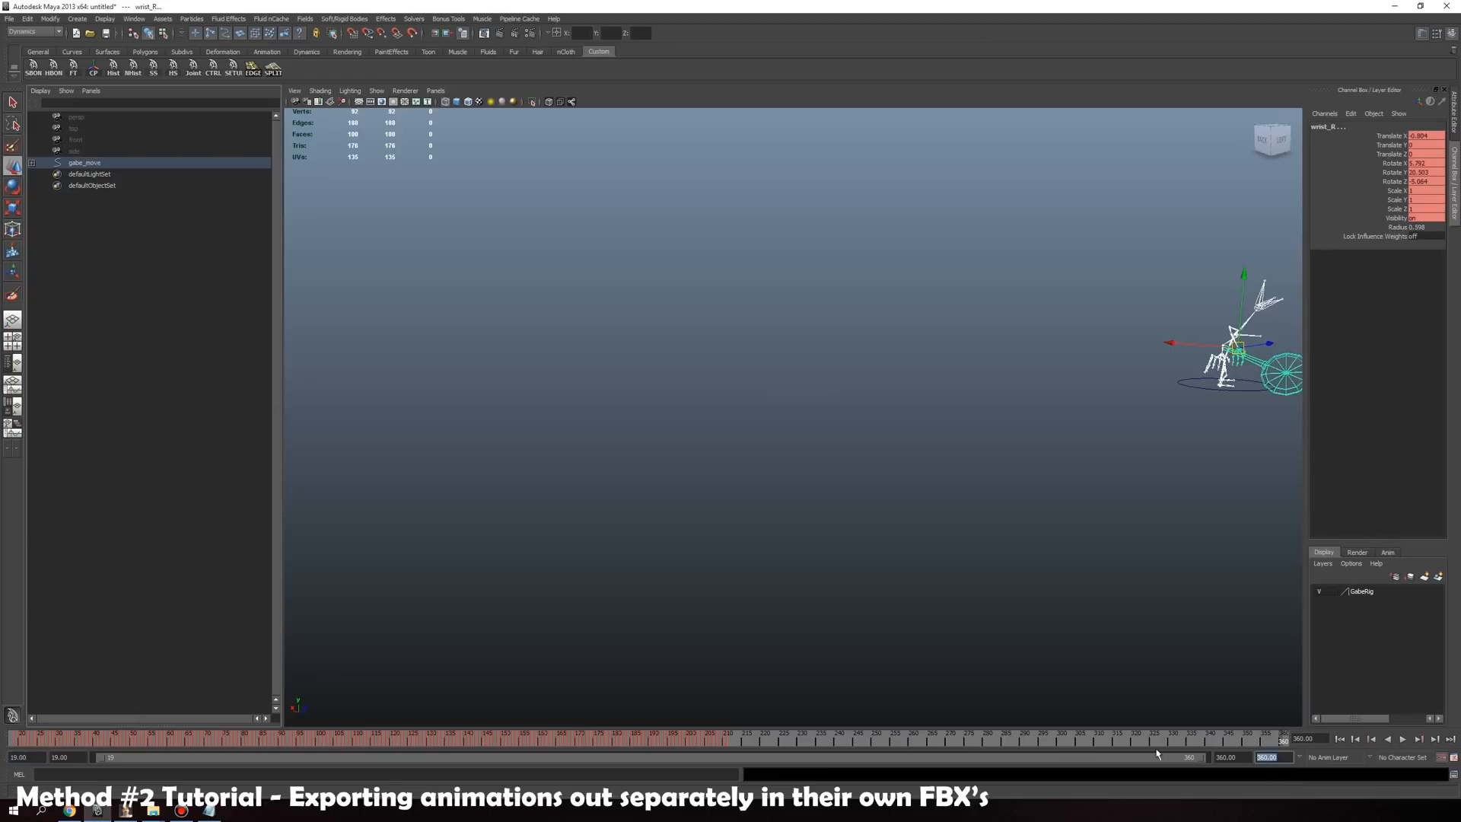
type("211")
key("Return")
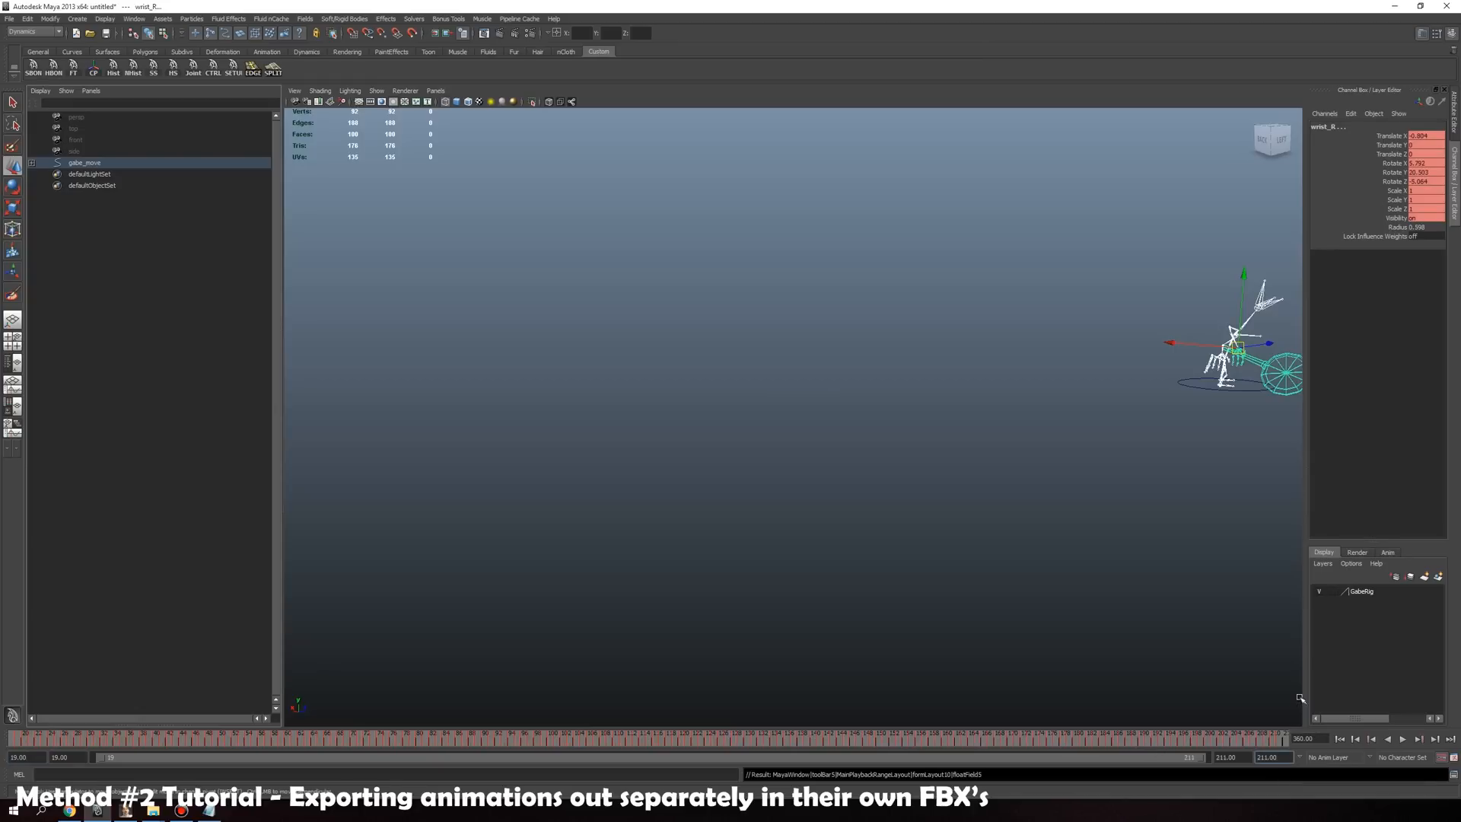
left_click_drag(1261, 743, 8, 697)
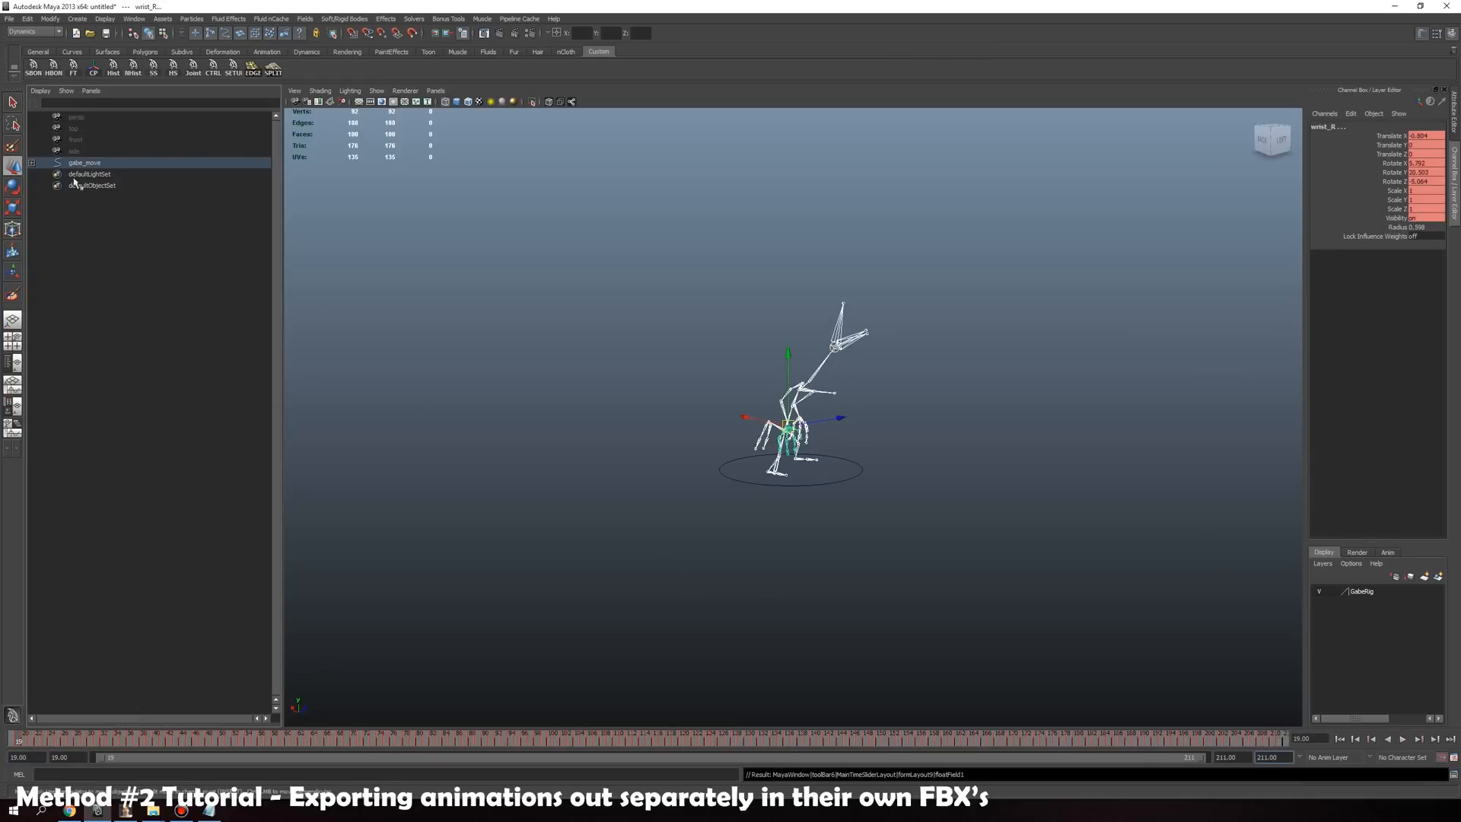
Move ground_root out of the gabe_move group to the top level and delete gabe_move
left_click(32, 163)
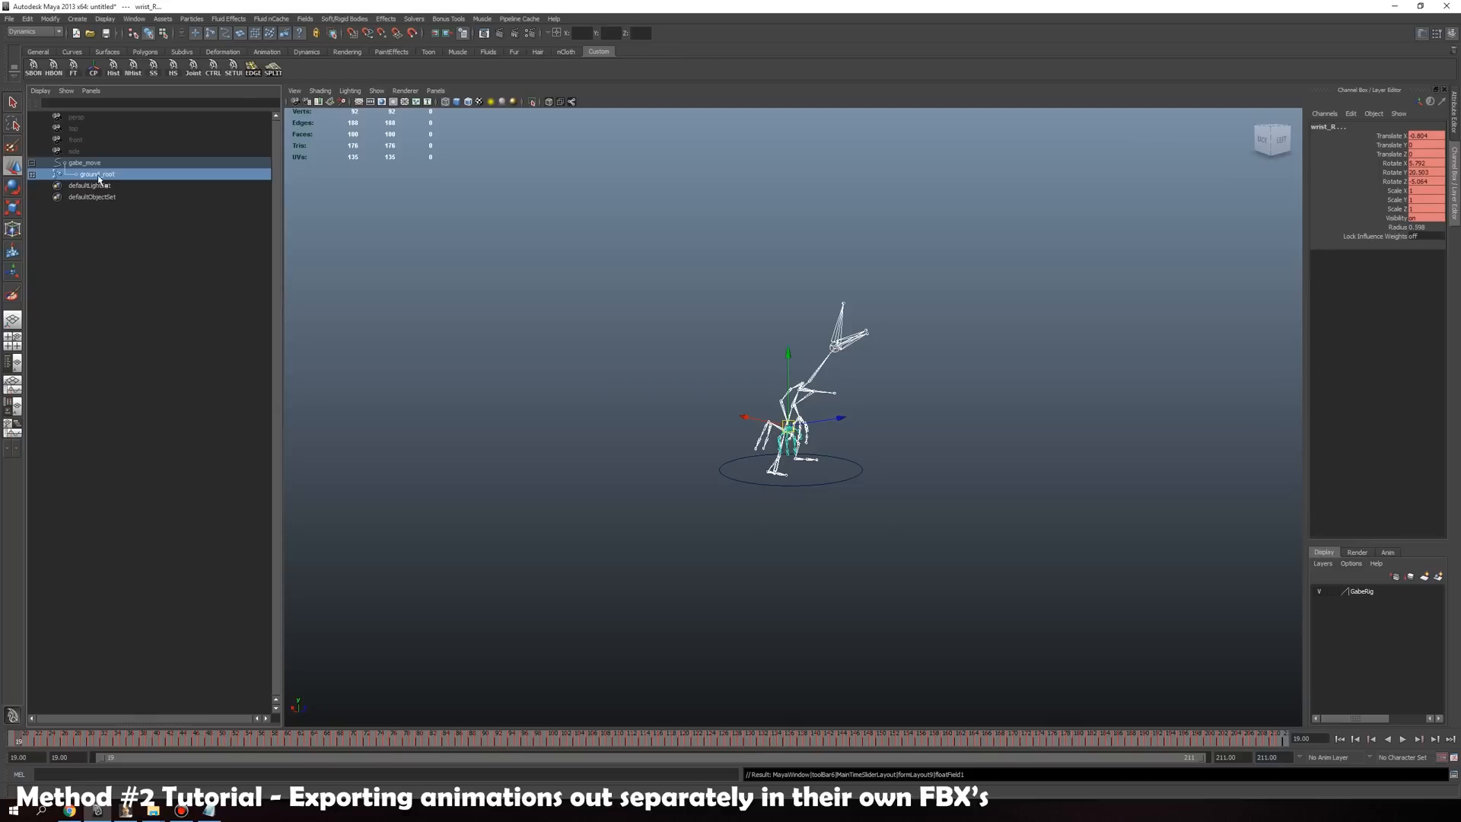
middle_click_drag(99, 180, 100, 154)
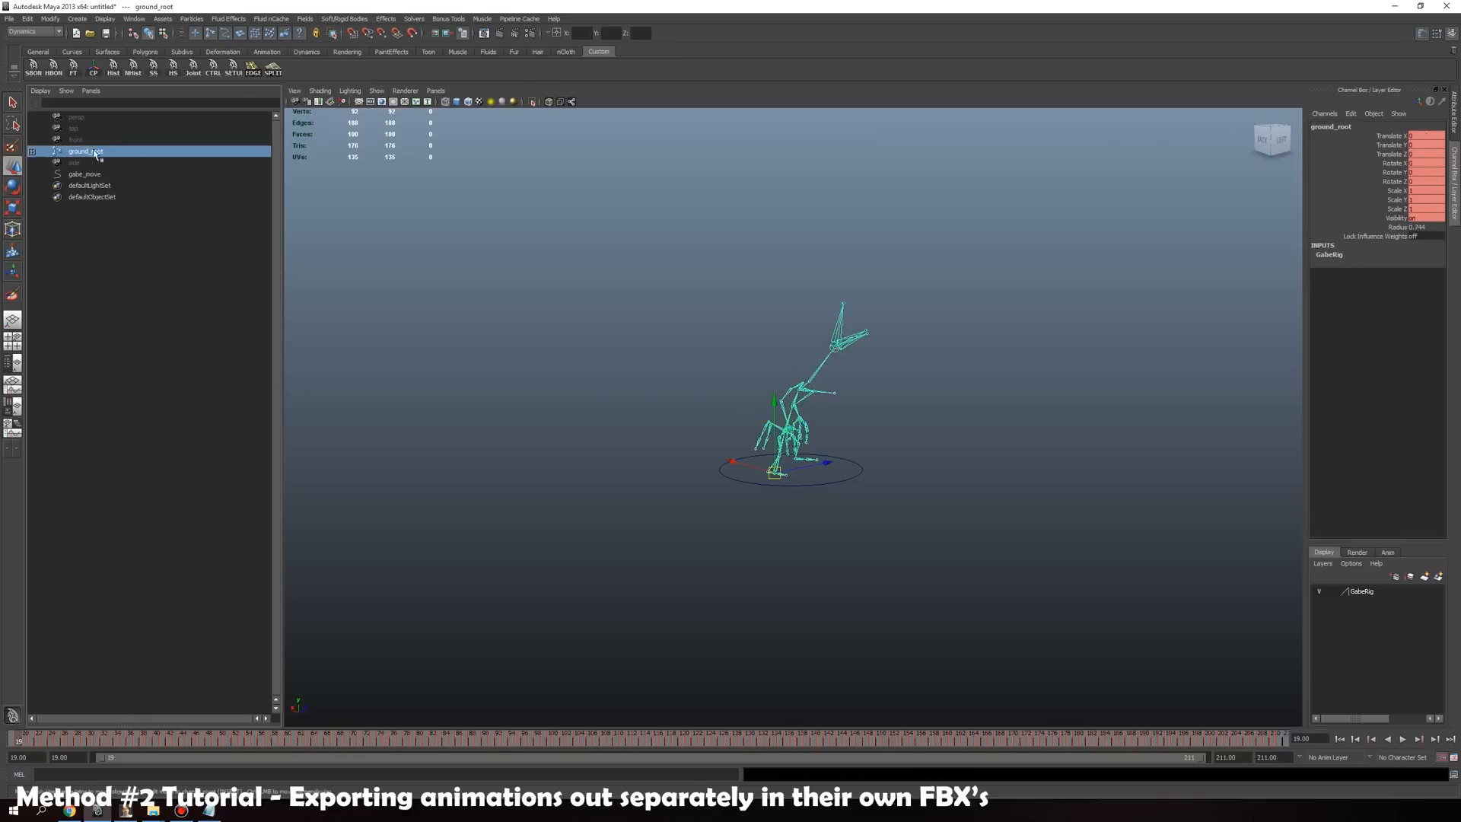
left_click(87, 174)
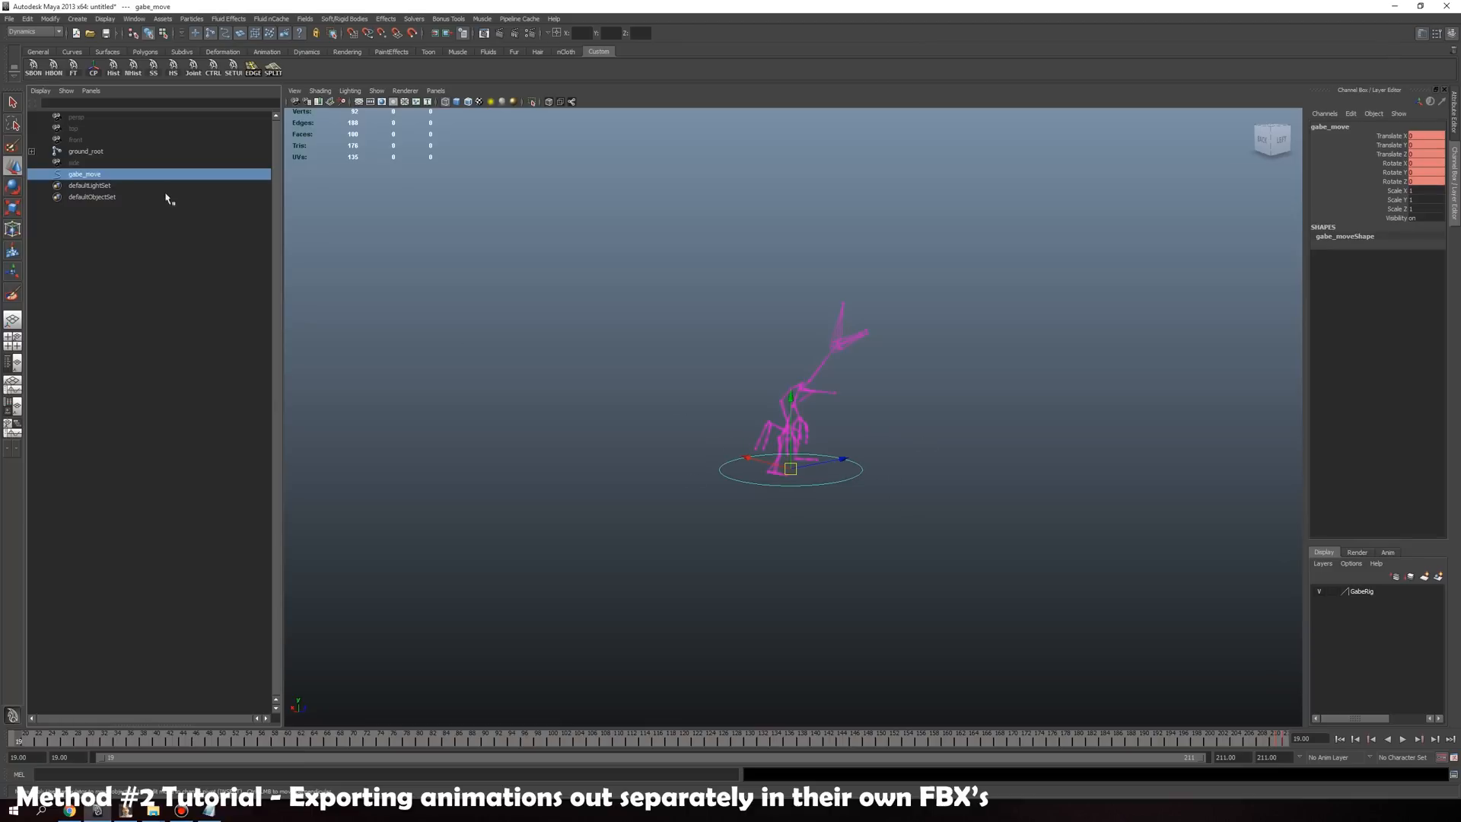
key("Delete")
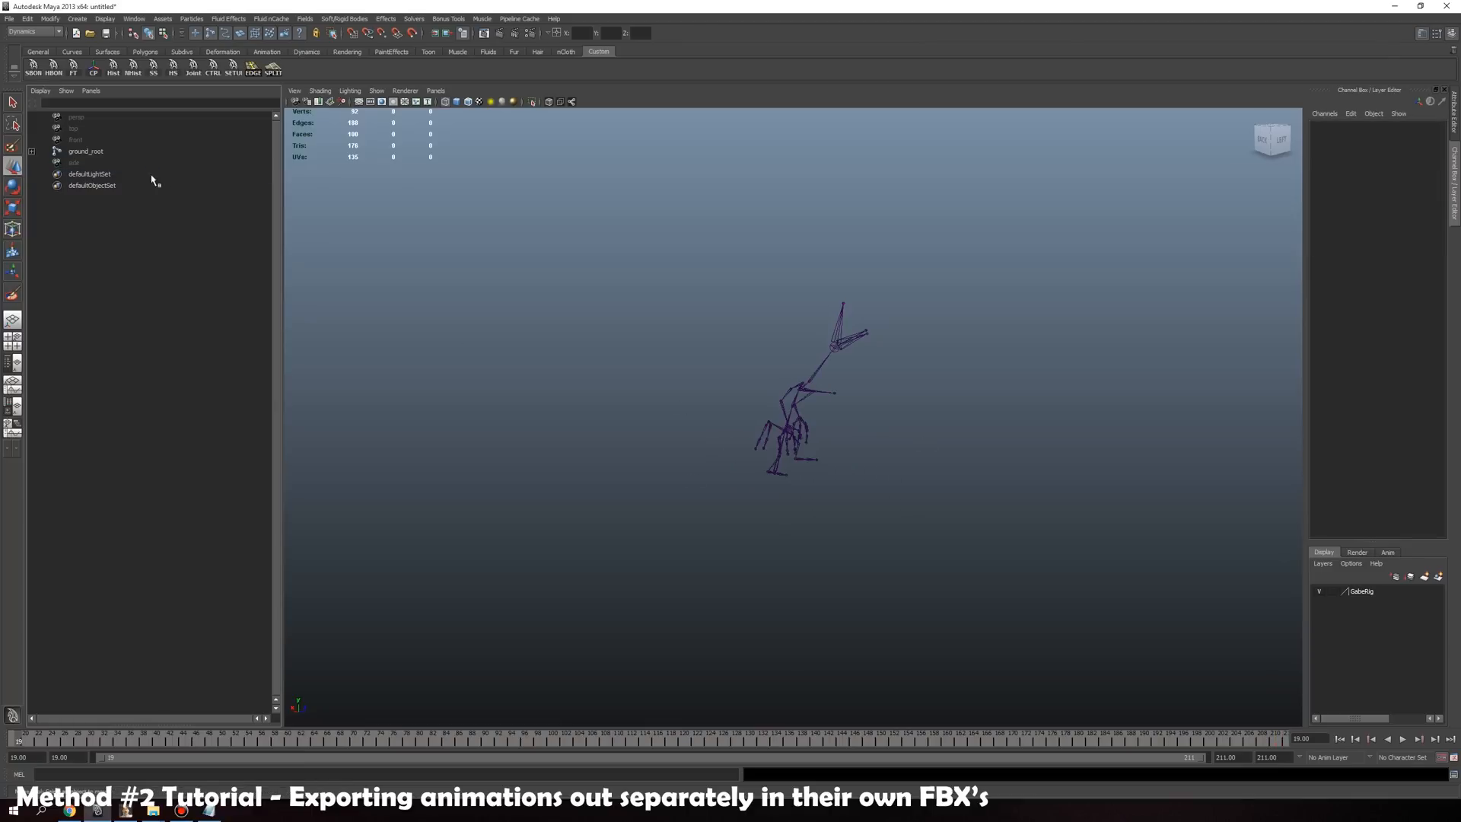
Run Delete Unused Layers on the display layers and toggle the GabeRig layer's visibility off and on
left_click(1322, 563)
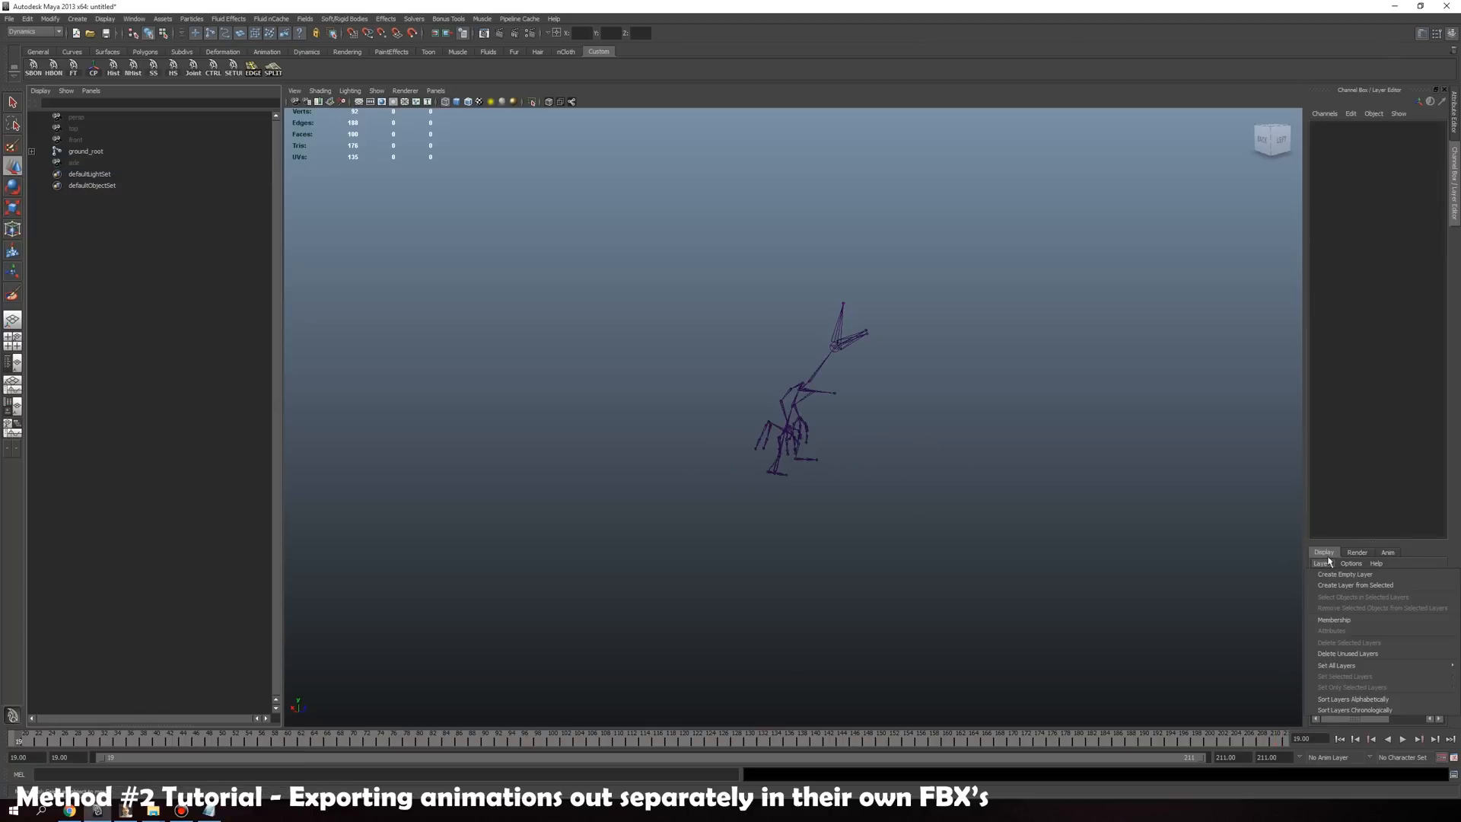
left_click(1323, 563)
left_click(1322, 563)
left_click(1362, 654)
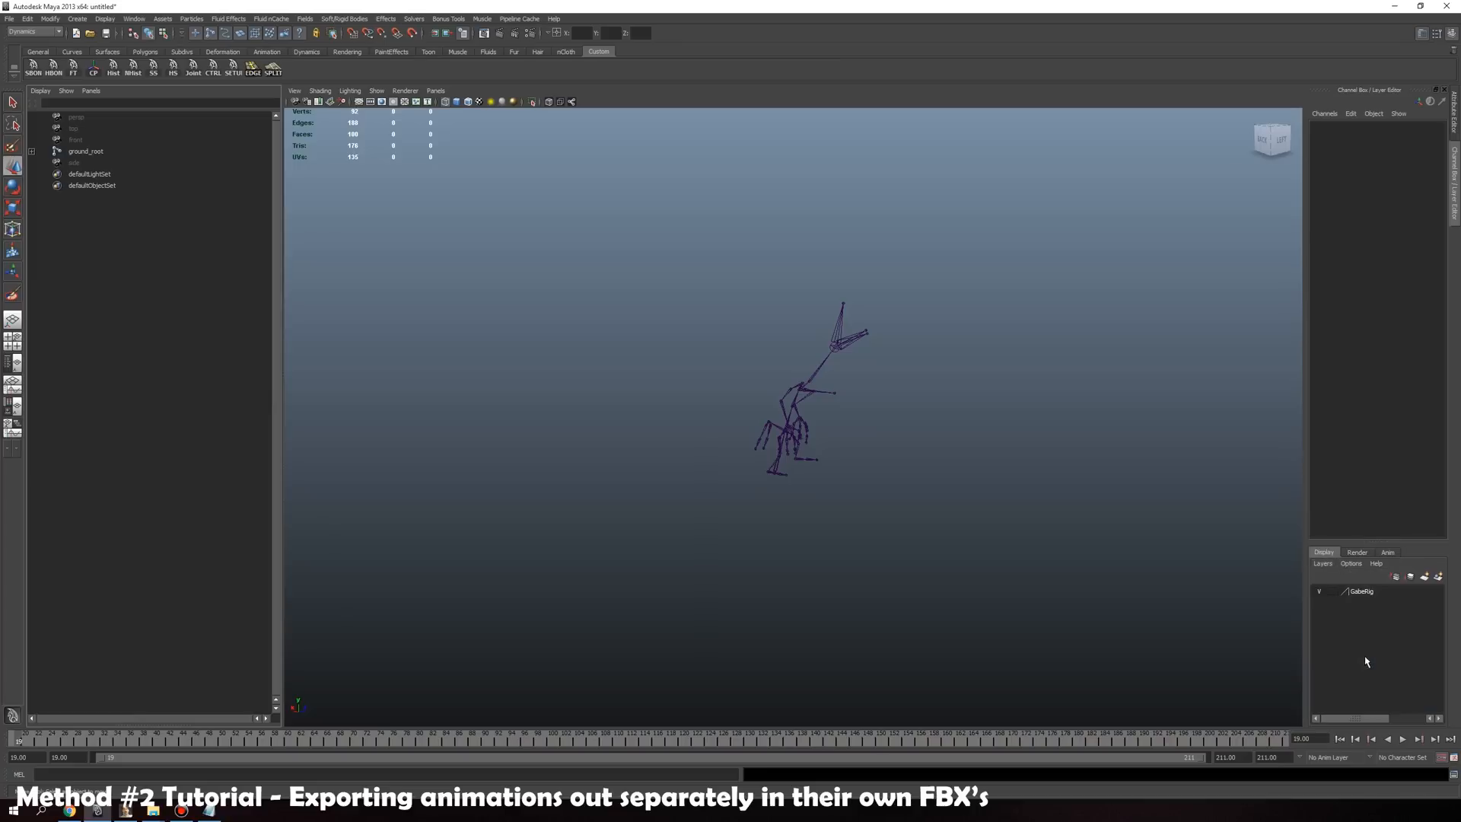
left_click(1320, 591)
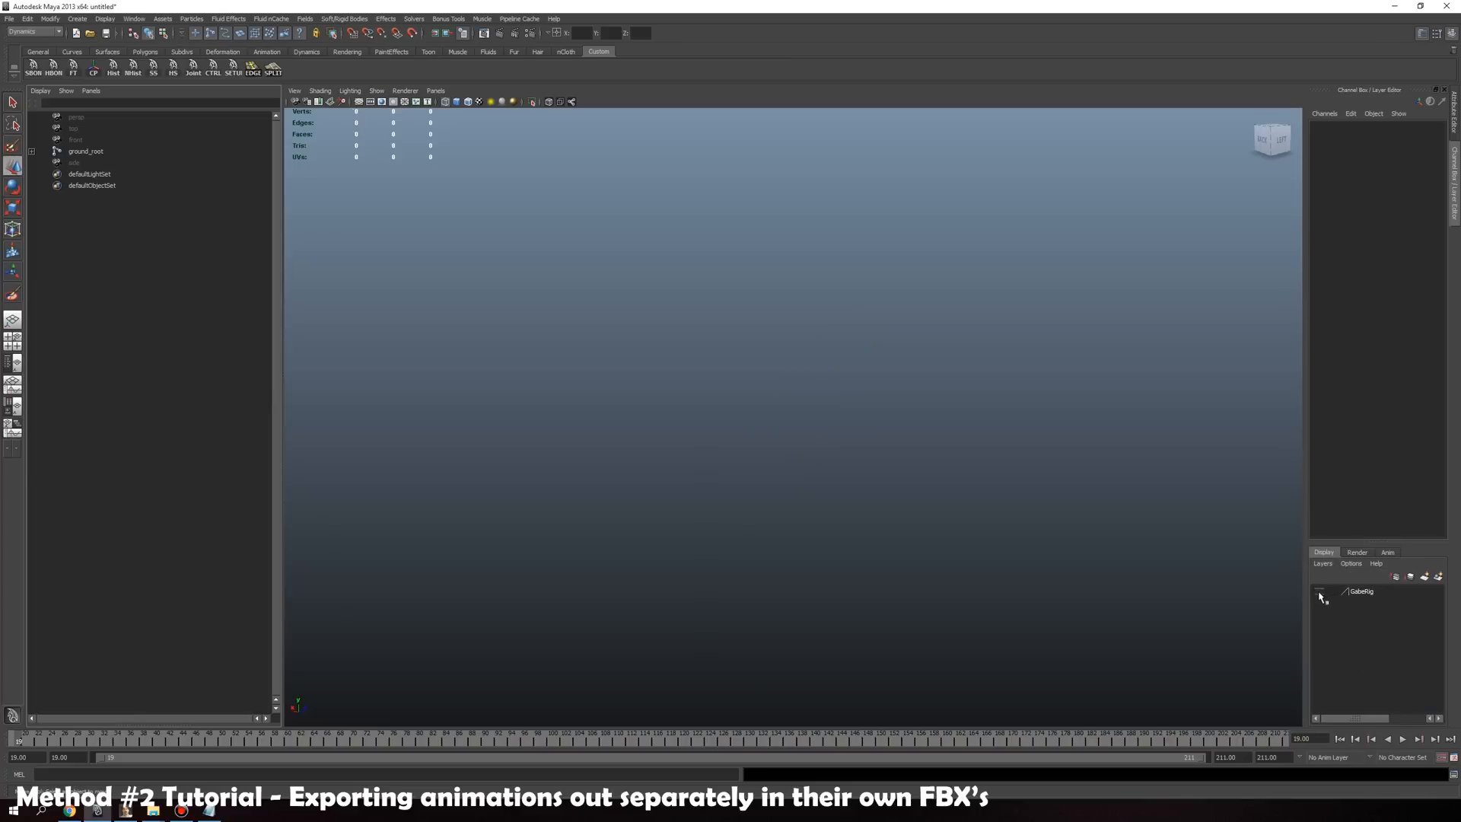
left_click(1319, 592)
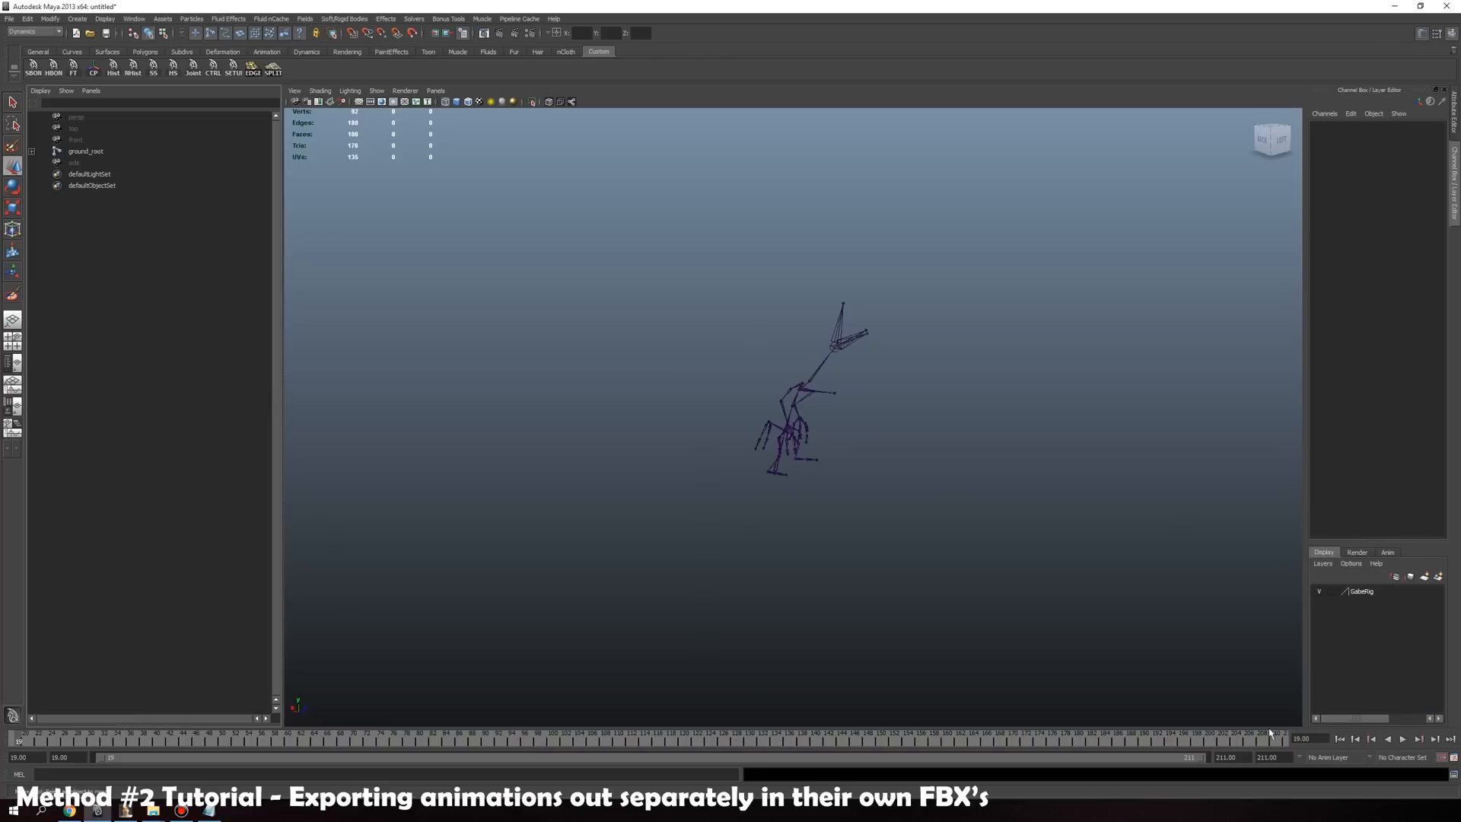
Play back the trimmed idle animation on the bare skeleton to check it
key("alt+v")
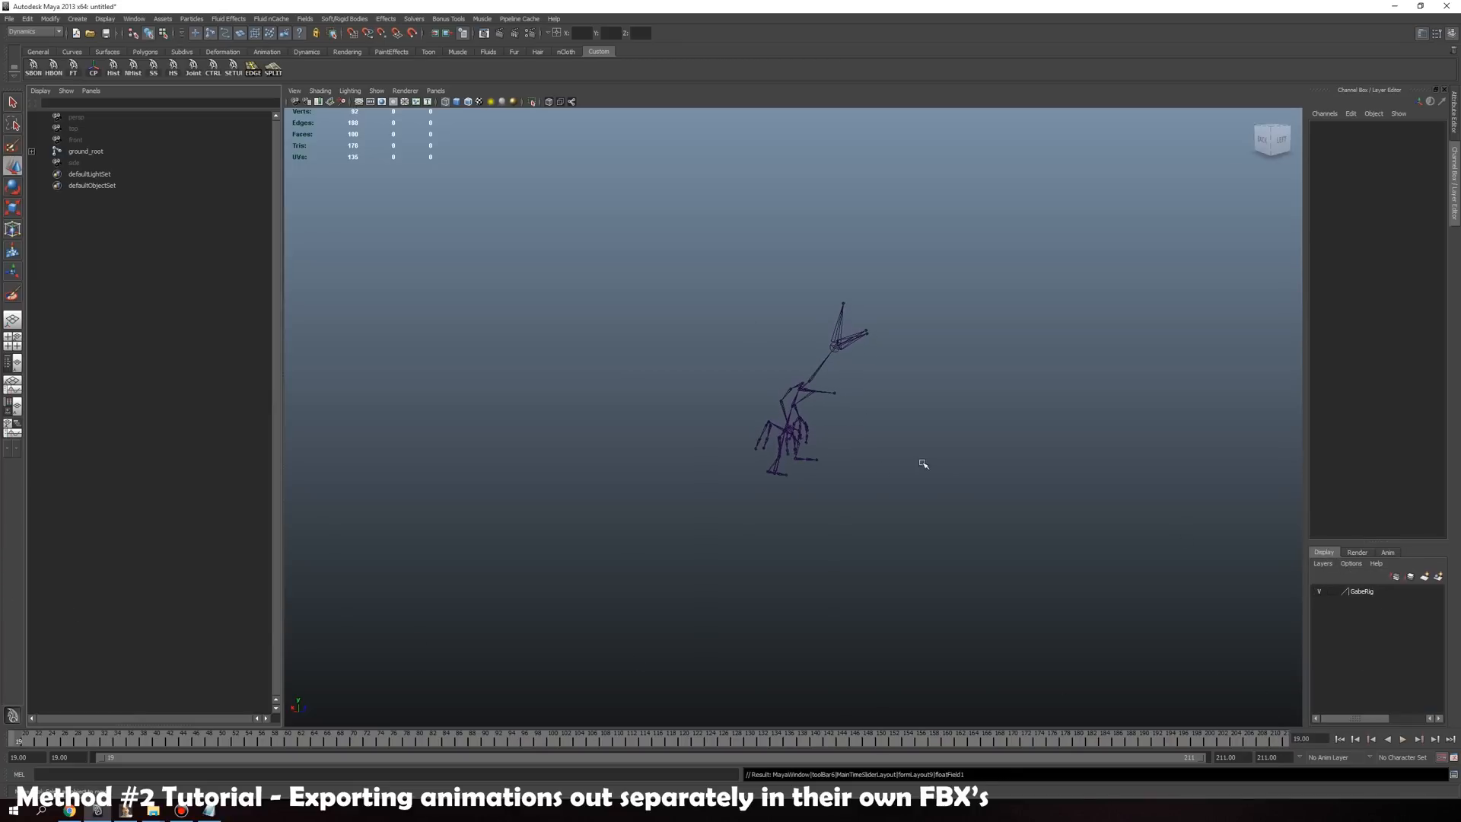
key("alt+v")
left_click(1404, 741)
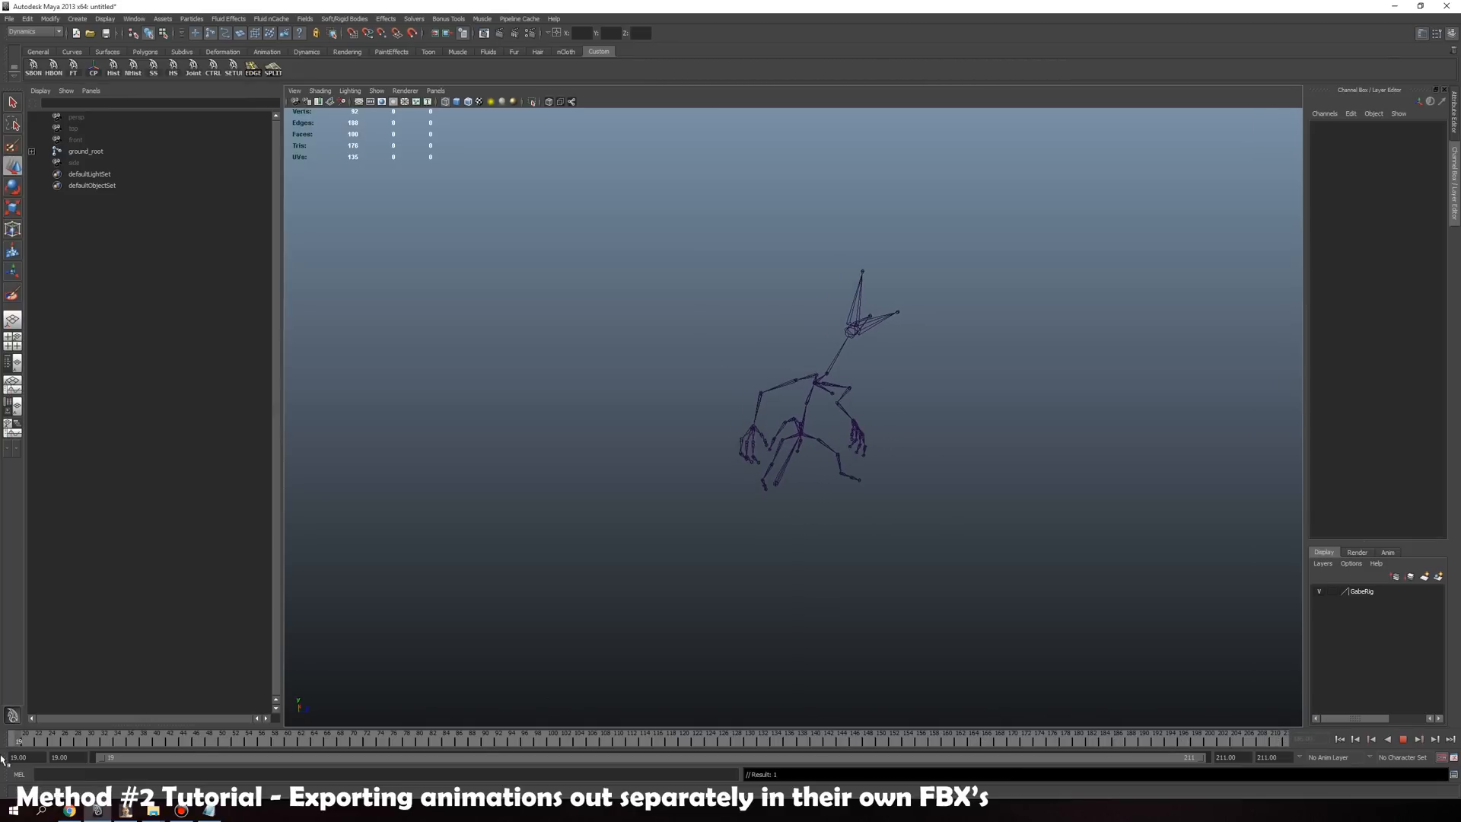
left_click(1403, 738)
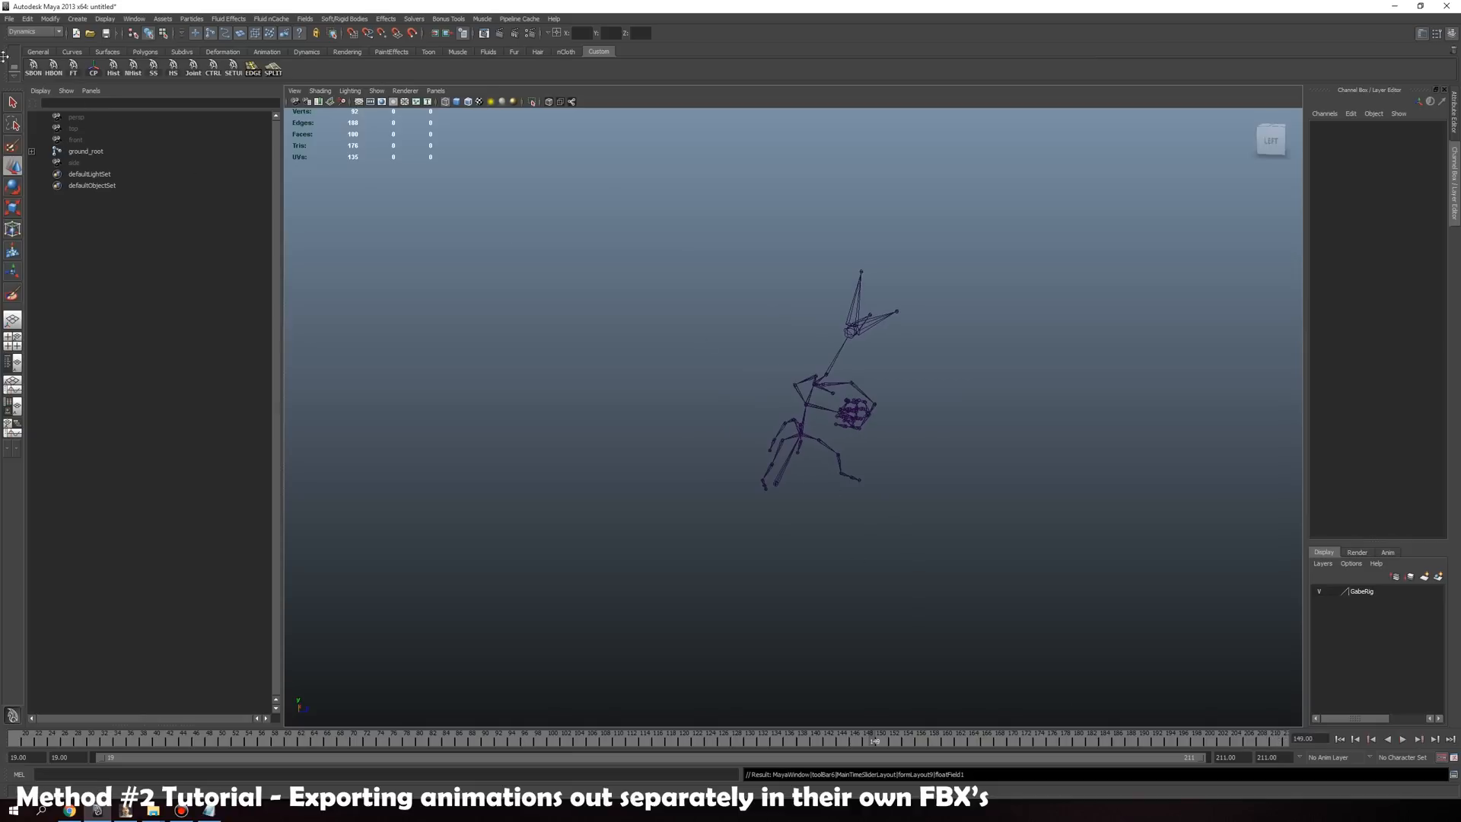
left_click(10, 19)
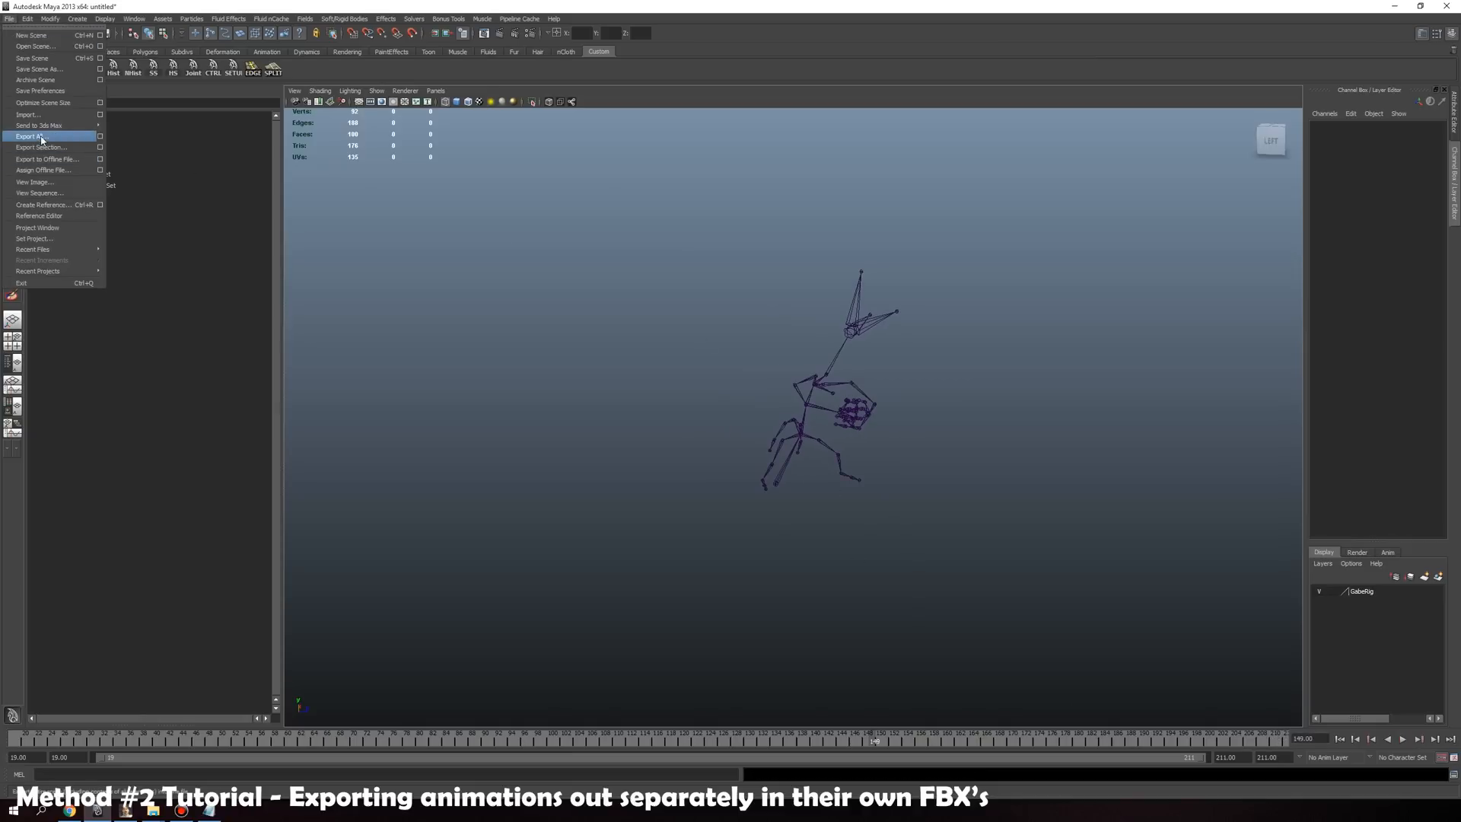
left_click(39, 137)
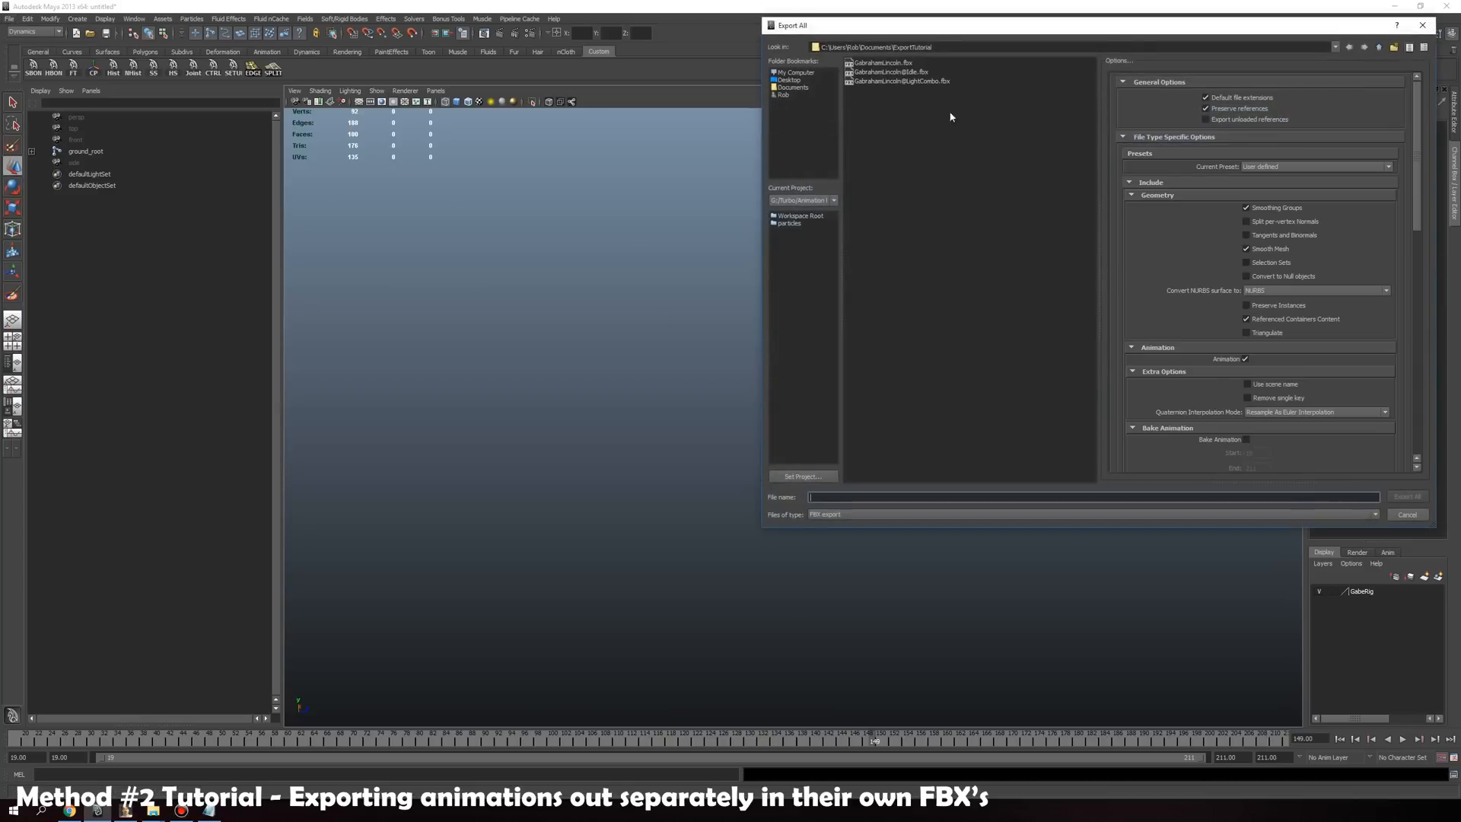
left_click(900, 73)
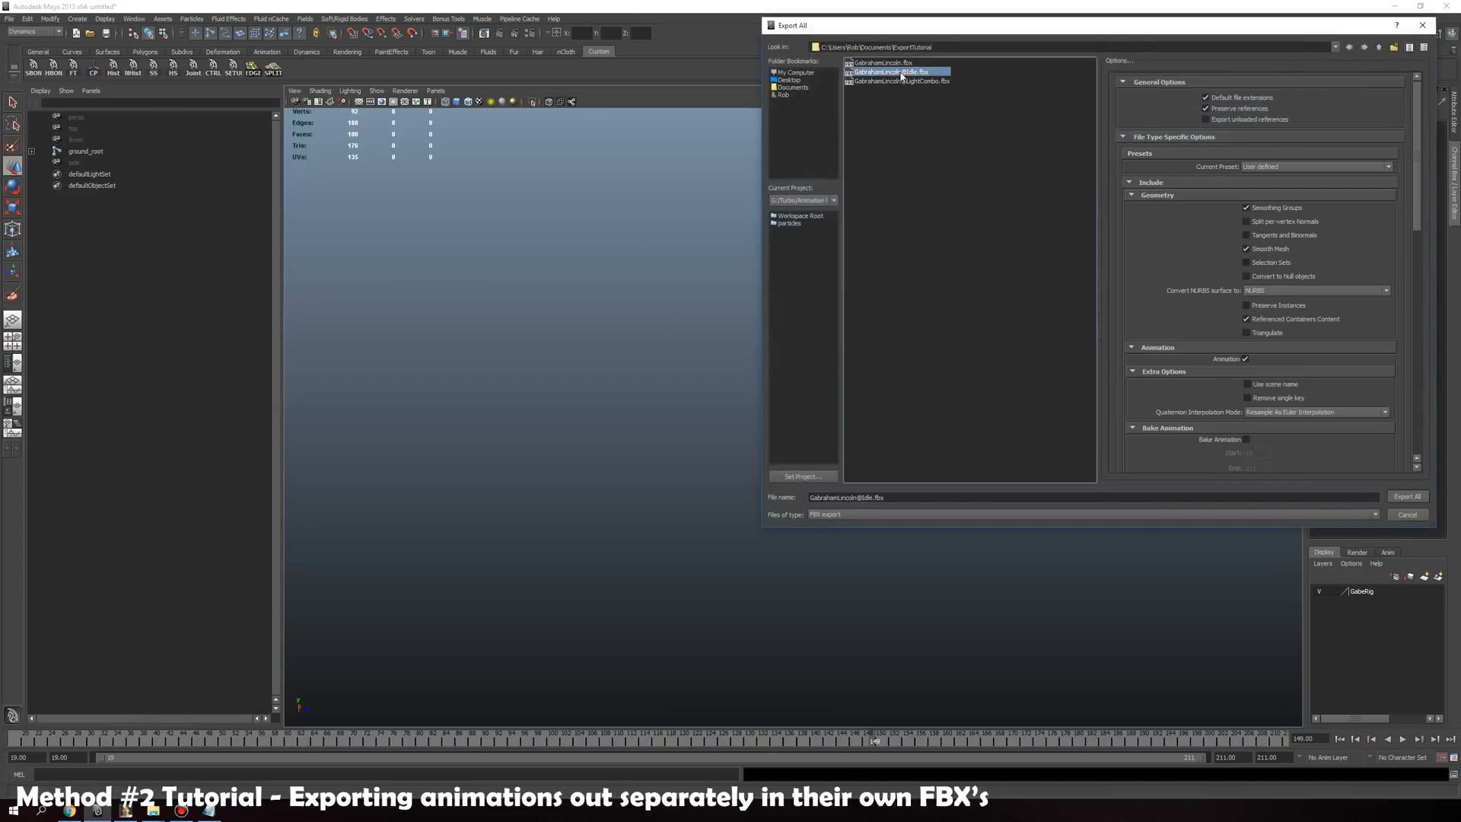
left_click(1427, 496)
left_click(1065, 290)
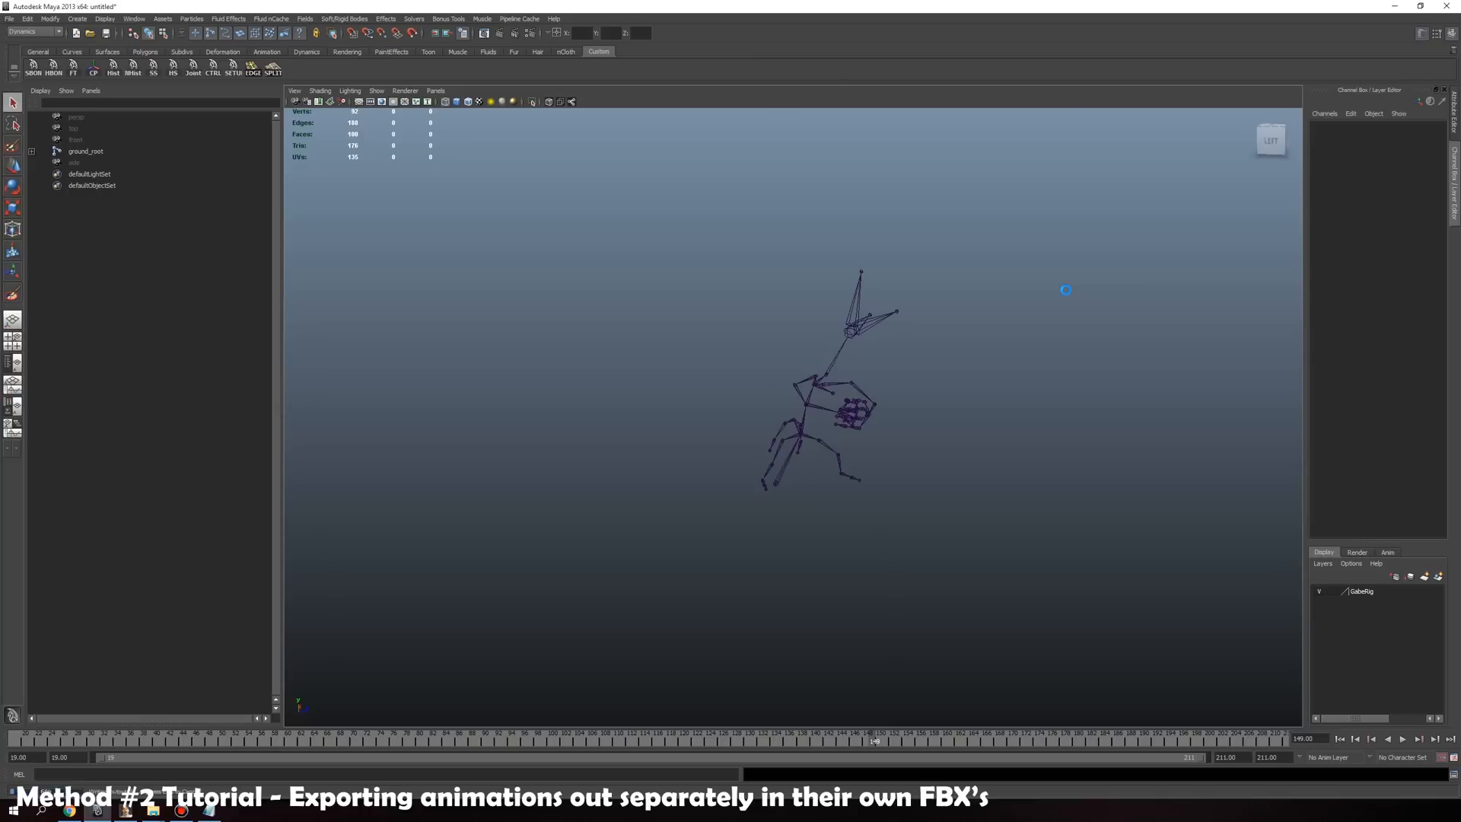
key("w")
left_click(9, 19)
left_click(13, 36)
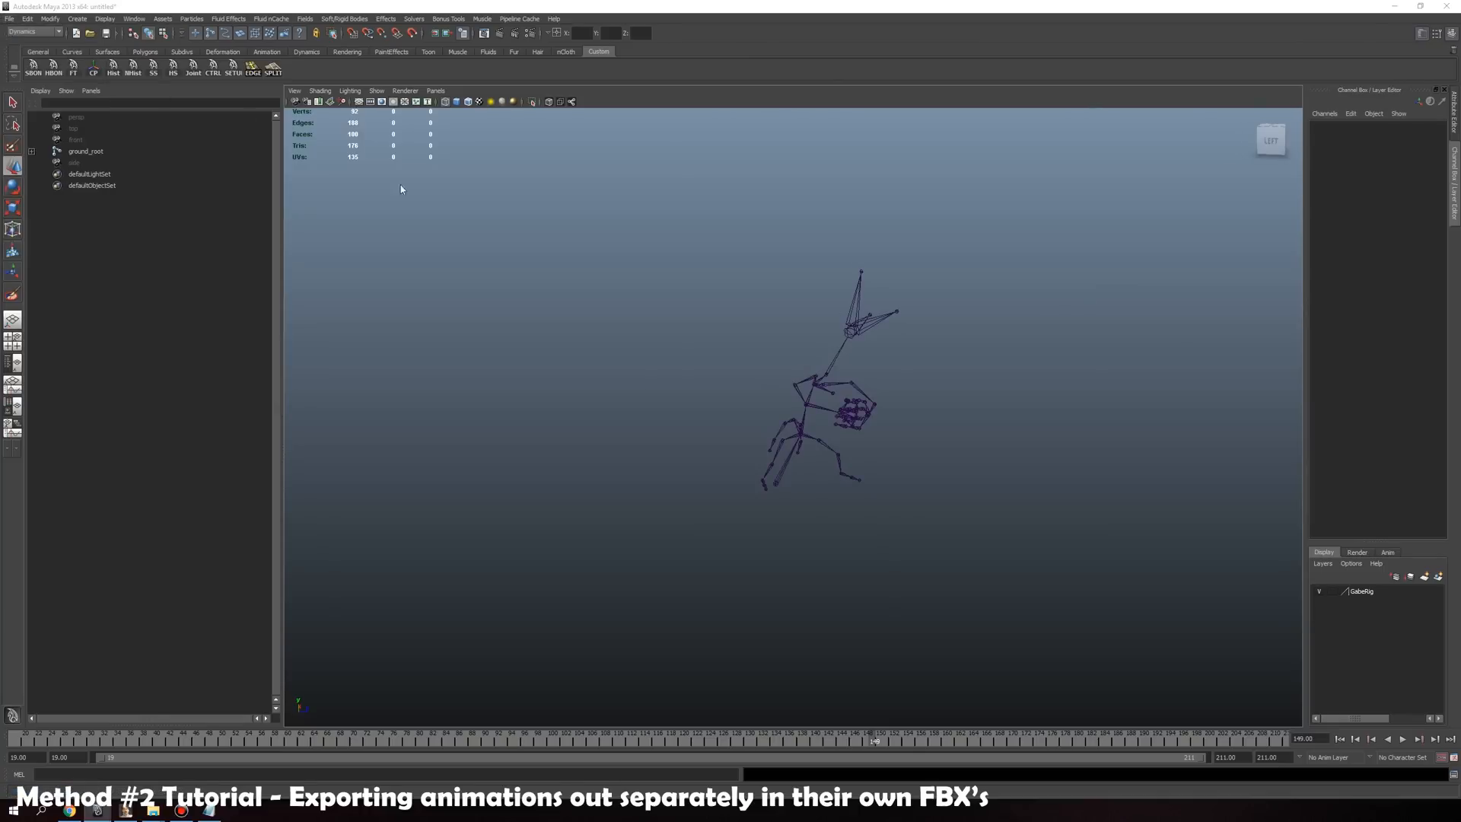
left_click(717, 401)
key("alt+Tab")
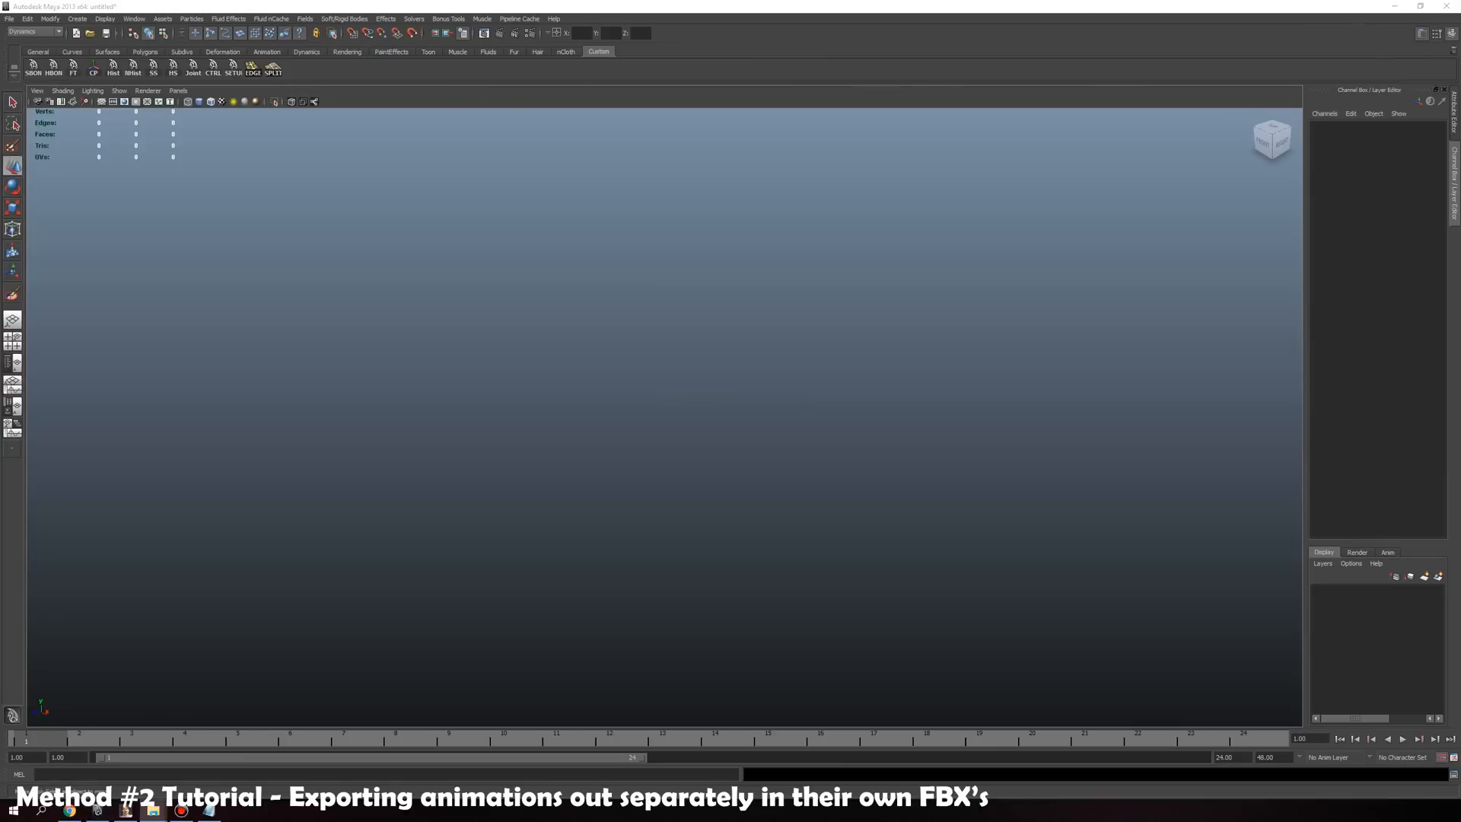
left_click(1073, 138)
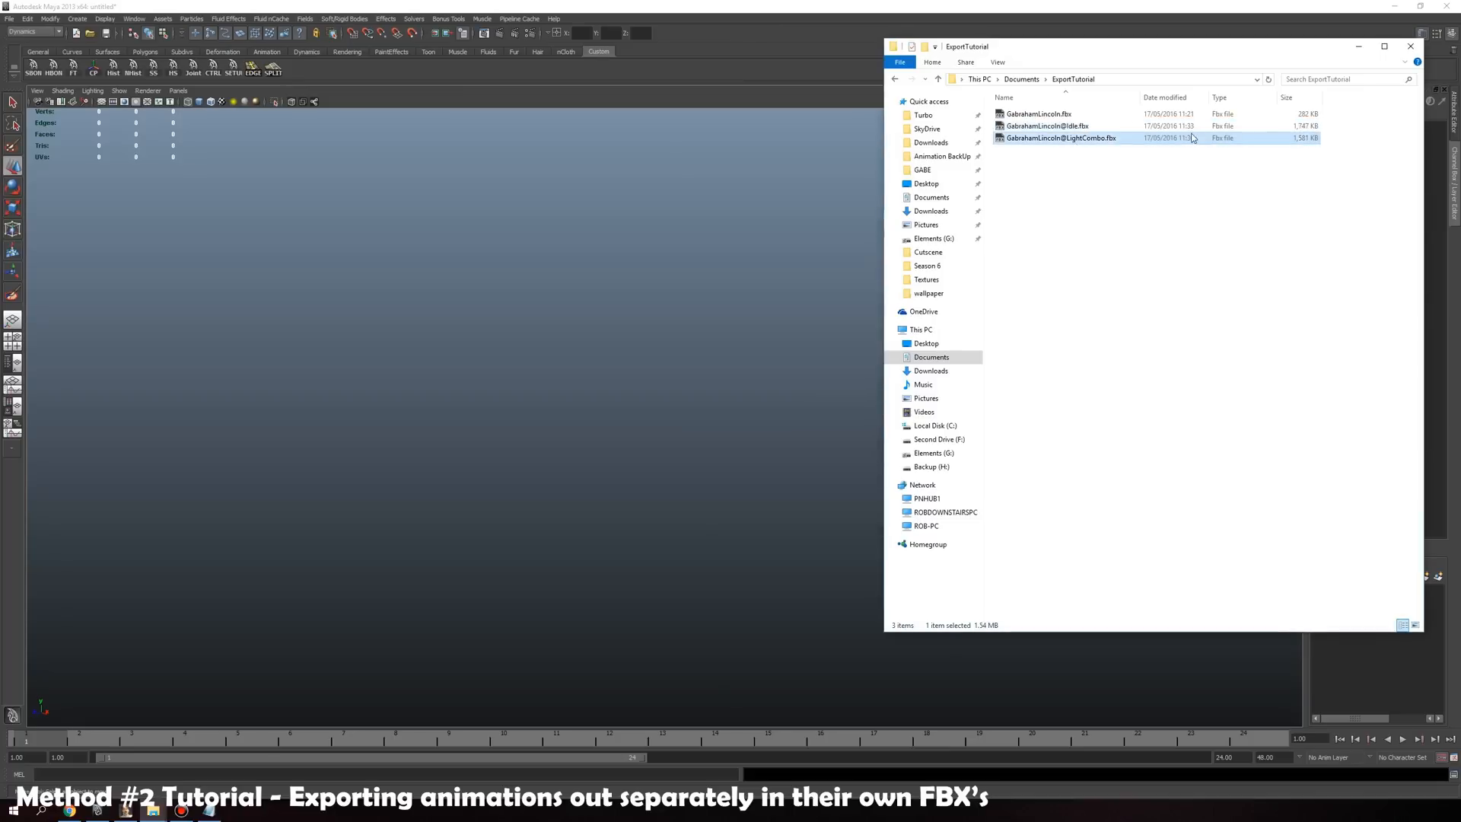
left_click_drag(1245, 137, 647, 213)
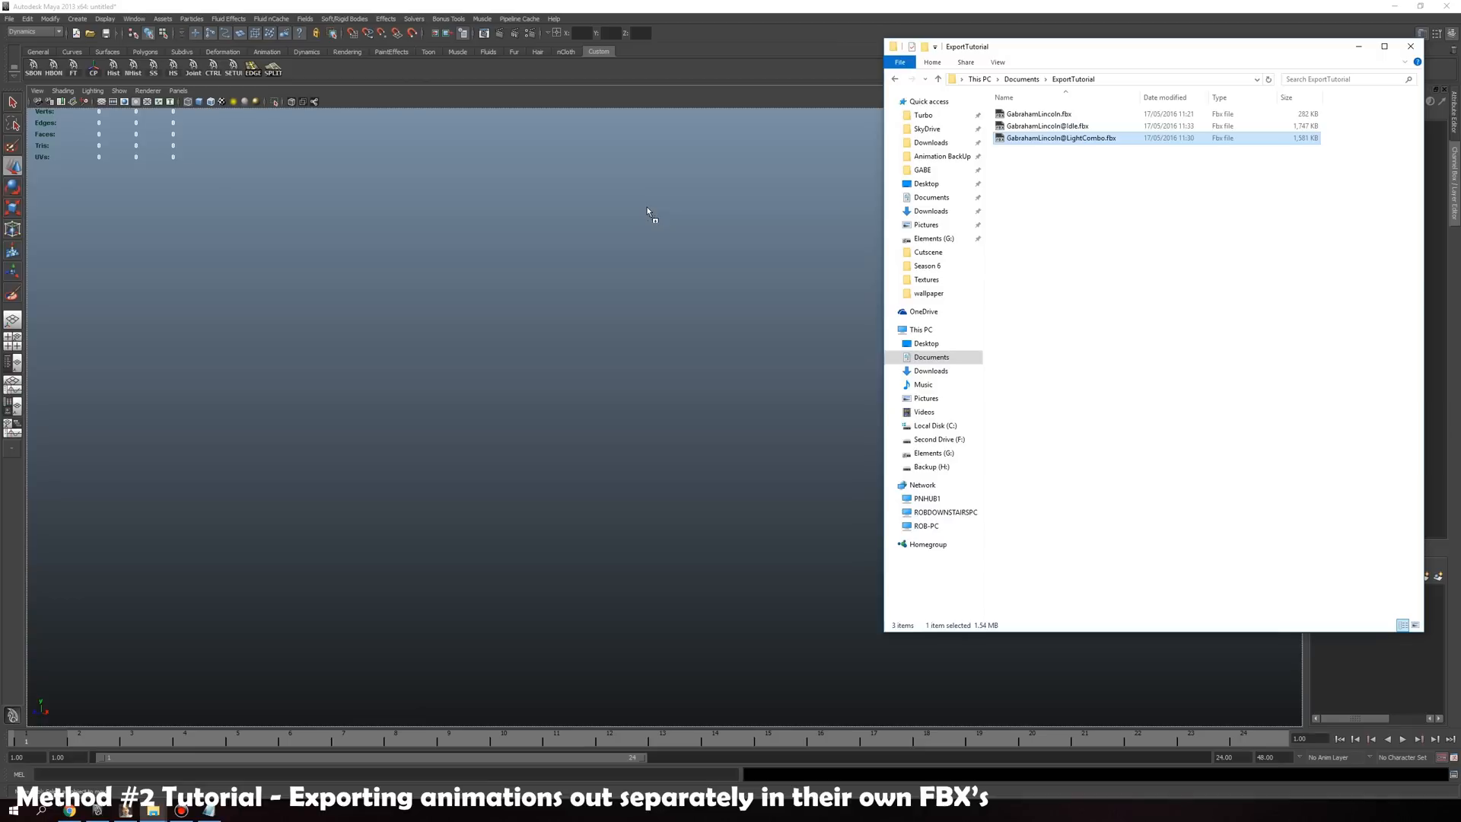
left_click_drag(647, 213, 643, 212)
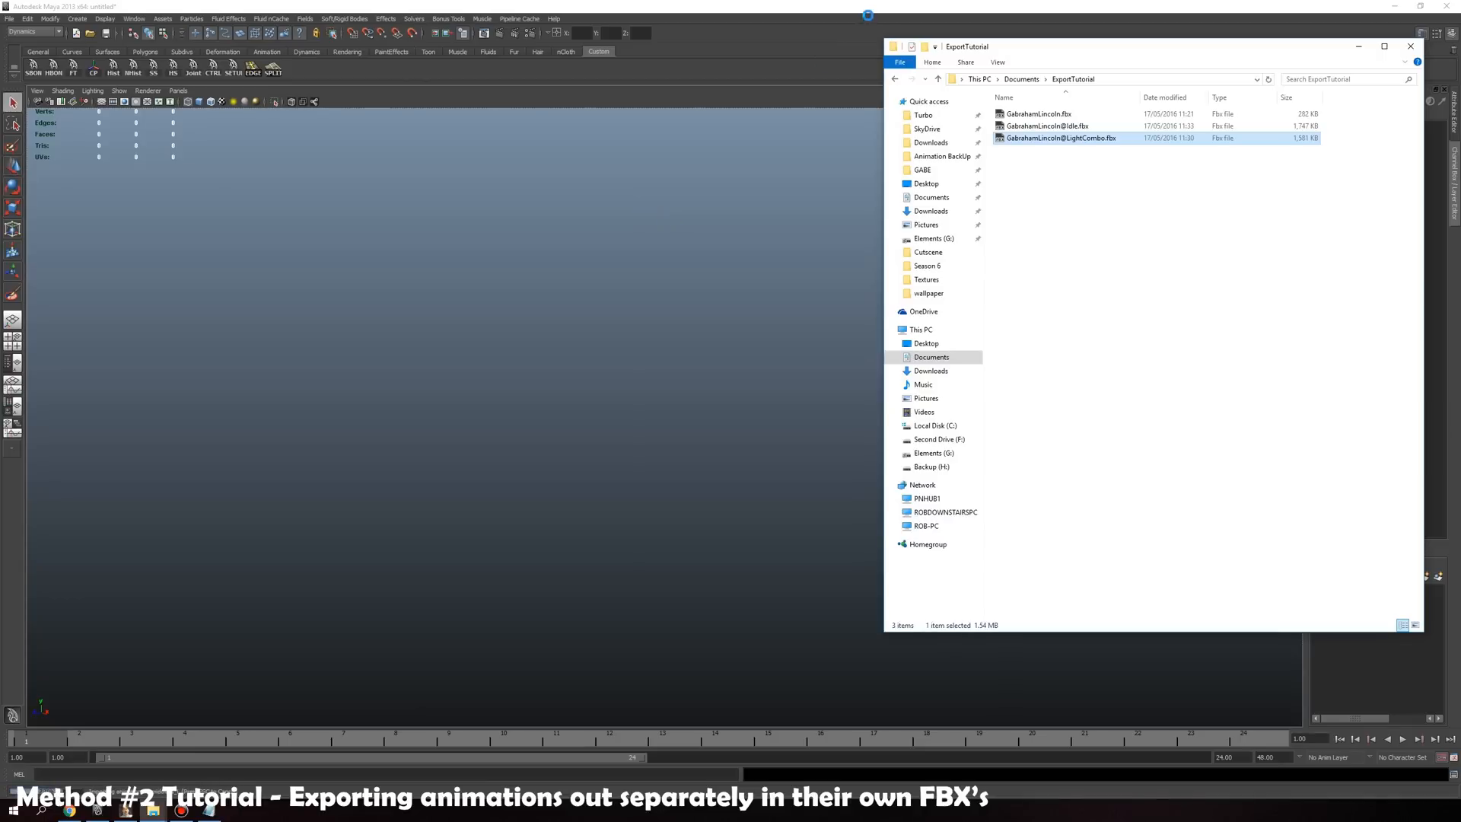
left_click_drag(647, 395, 653, 356, "alt")
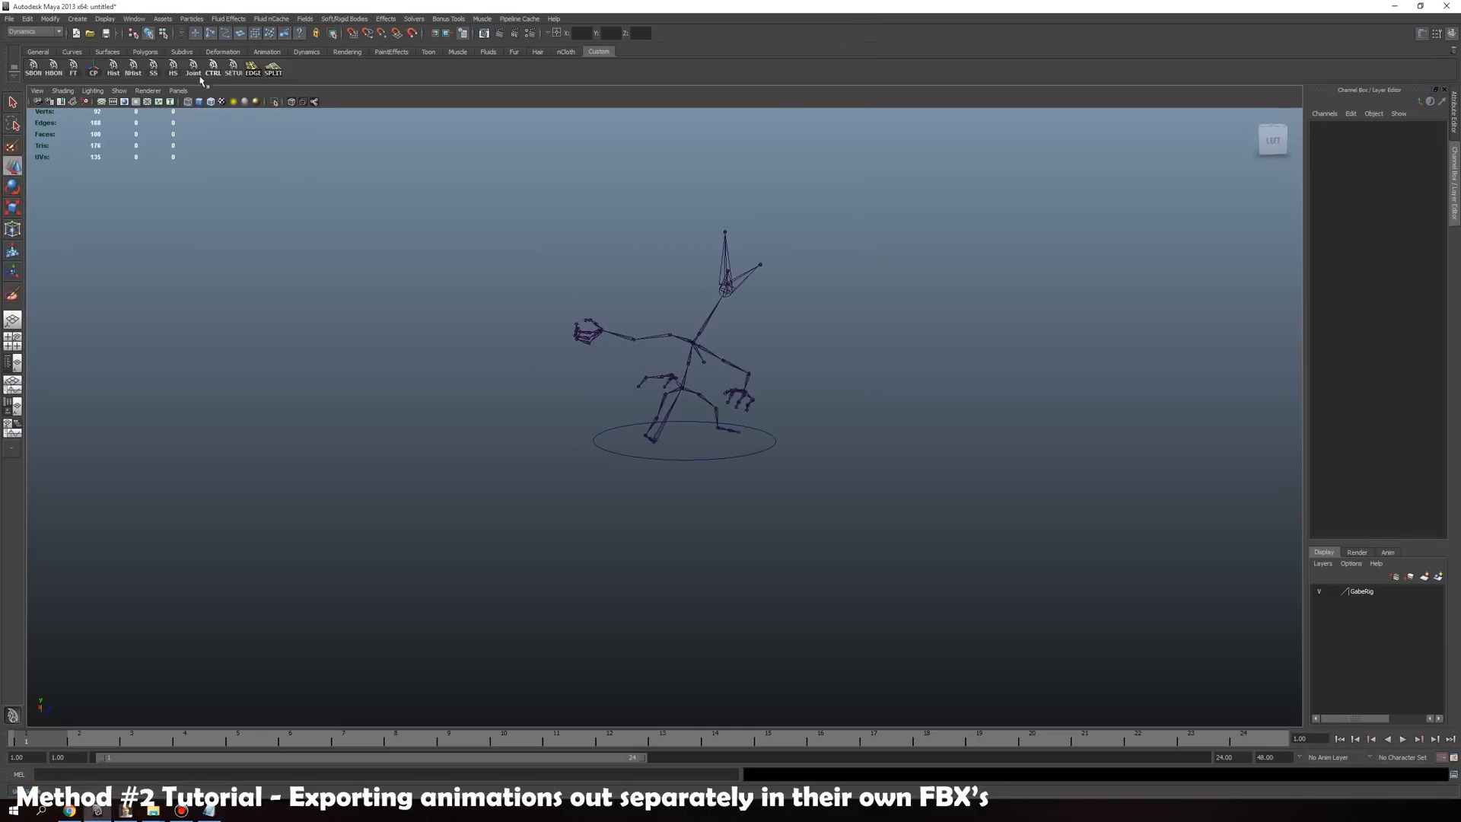
Select all the joints of the imported light combo skeleton
left_click(193, 74)
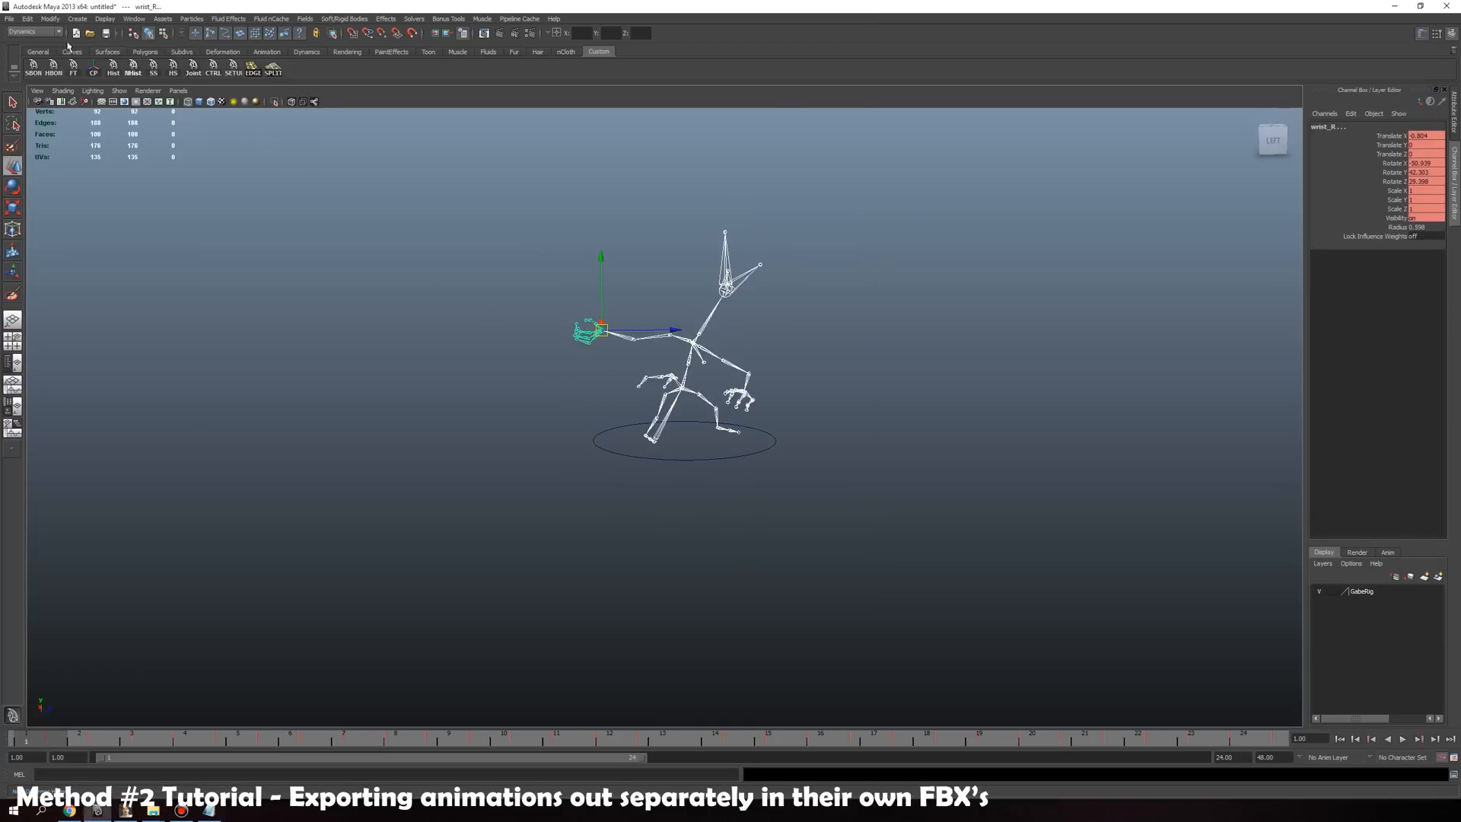
left_click(28, 19)
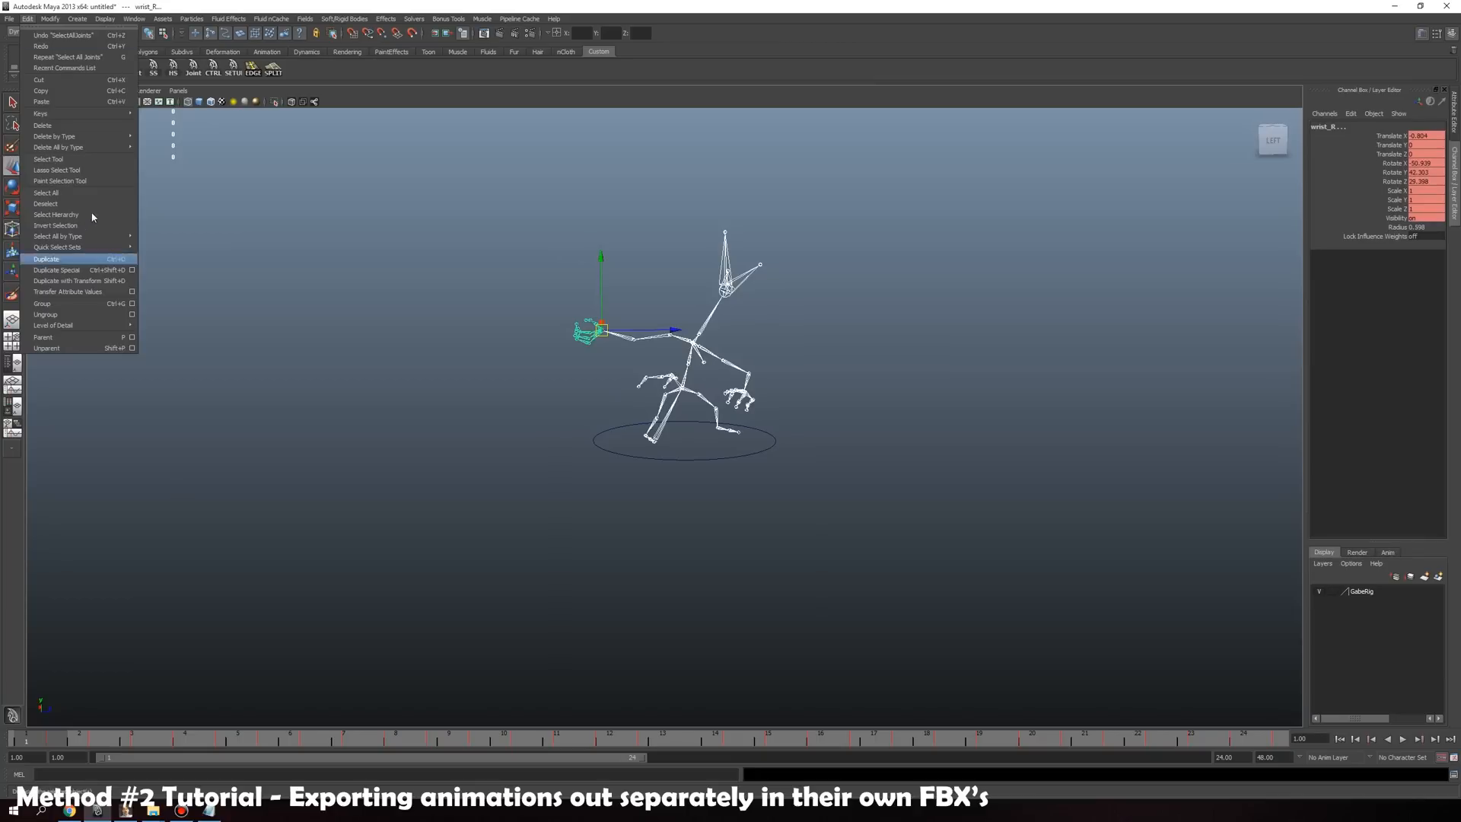
mouse_move(101, 239)
left_click(171, 242)
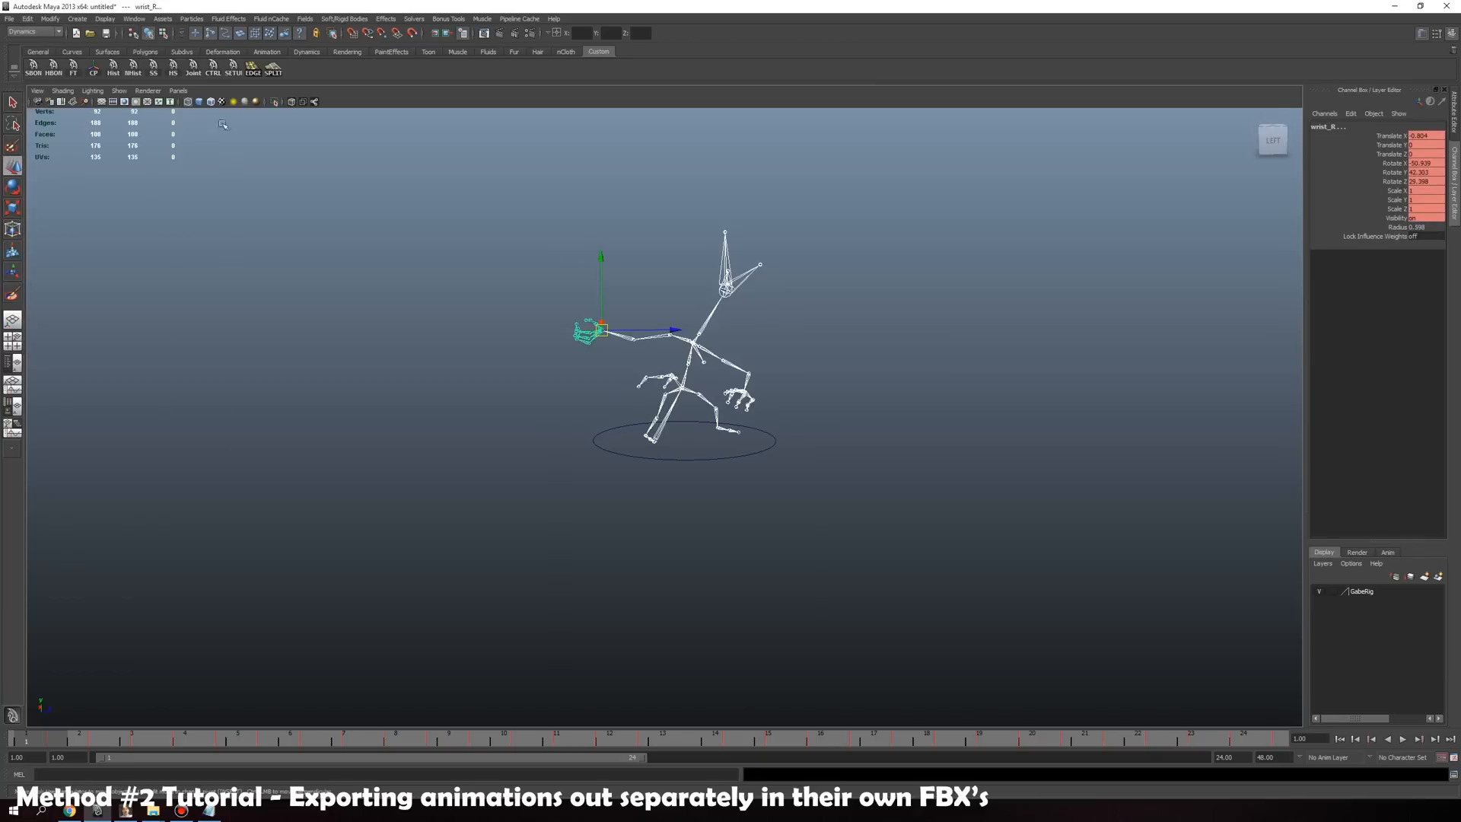
Set the scene's working time unit to NTSC (30 fps) and save the preferences
left_click(134, 18)
mouse_move(190, 81)
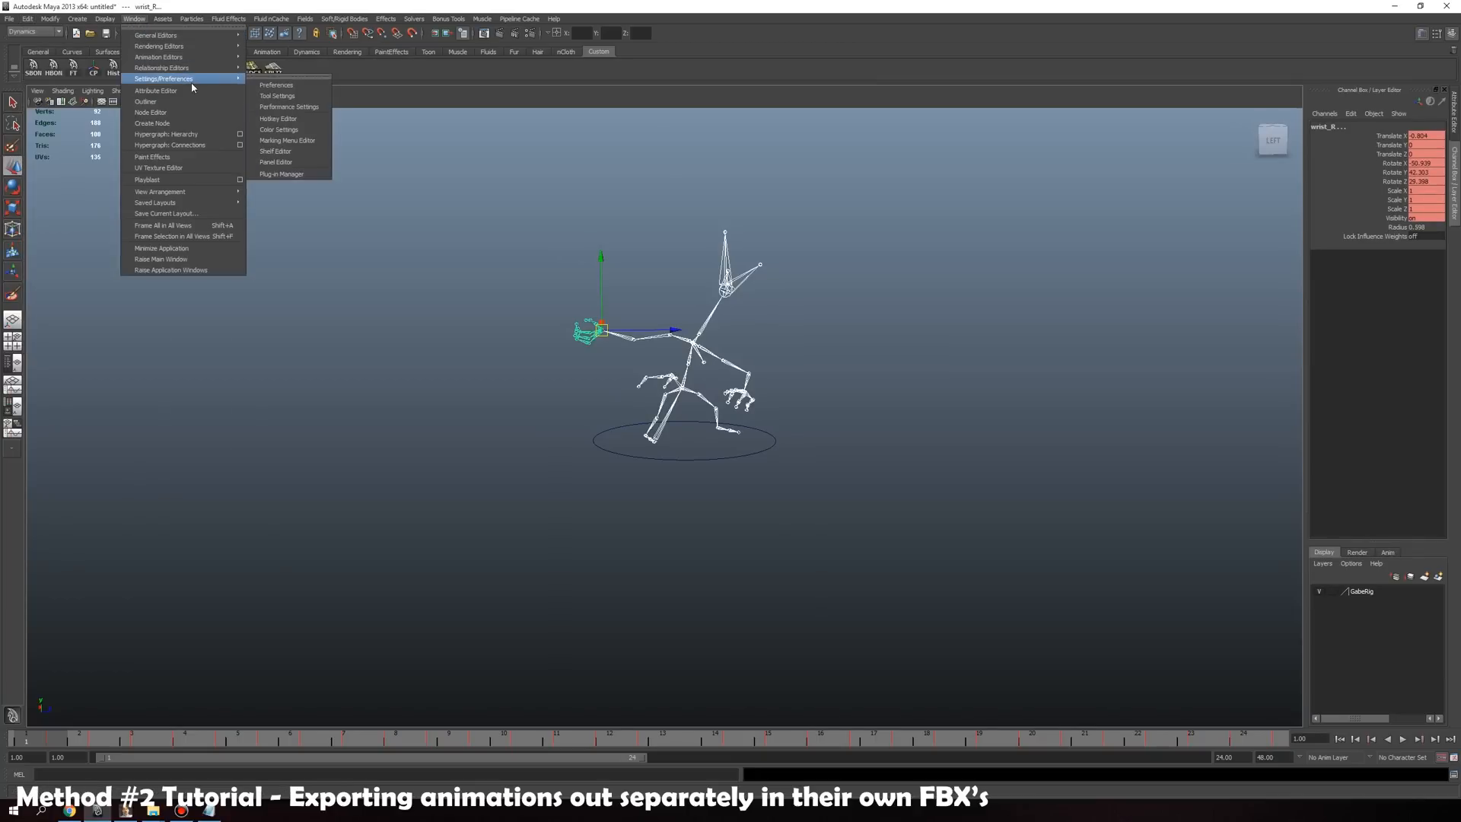
left_click(275, 84)
left_click(251, 240)
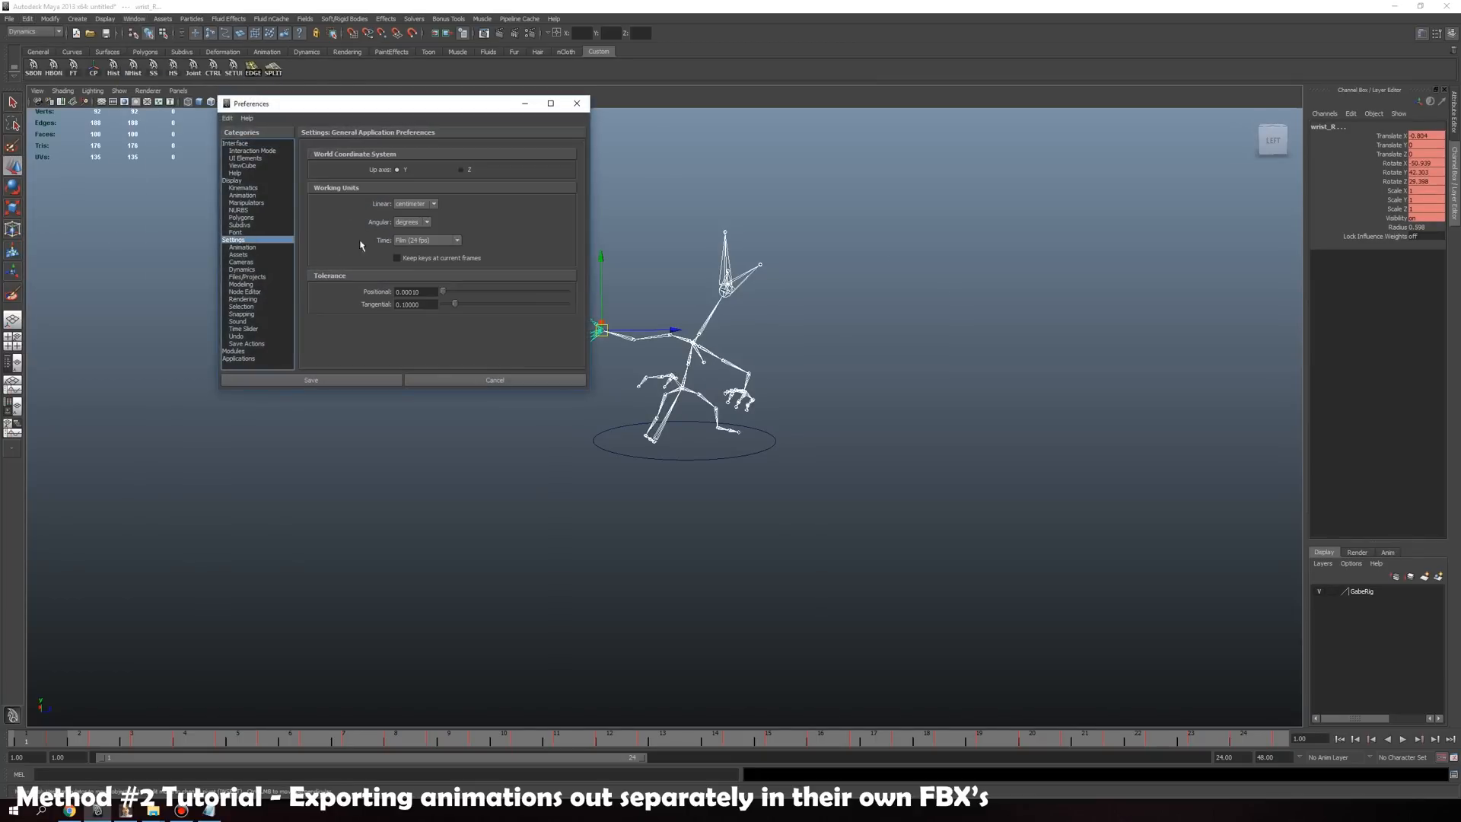
left_click(426, 241)
left_click(431, 273)
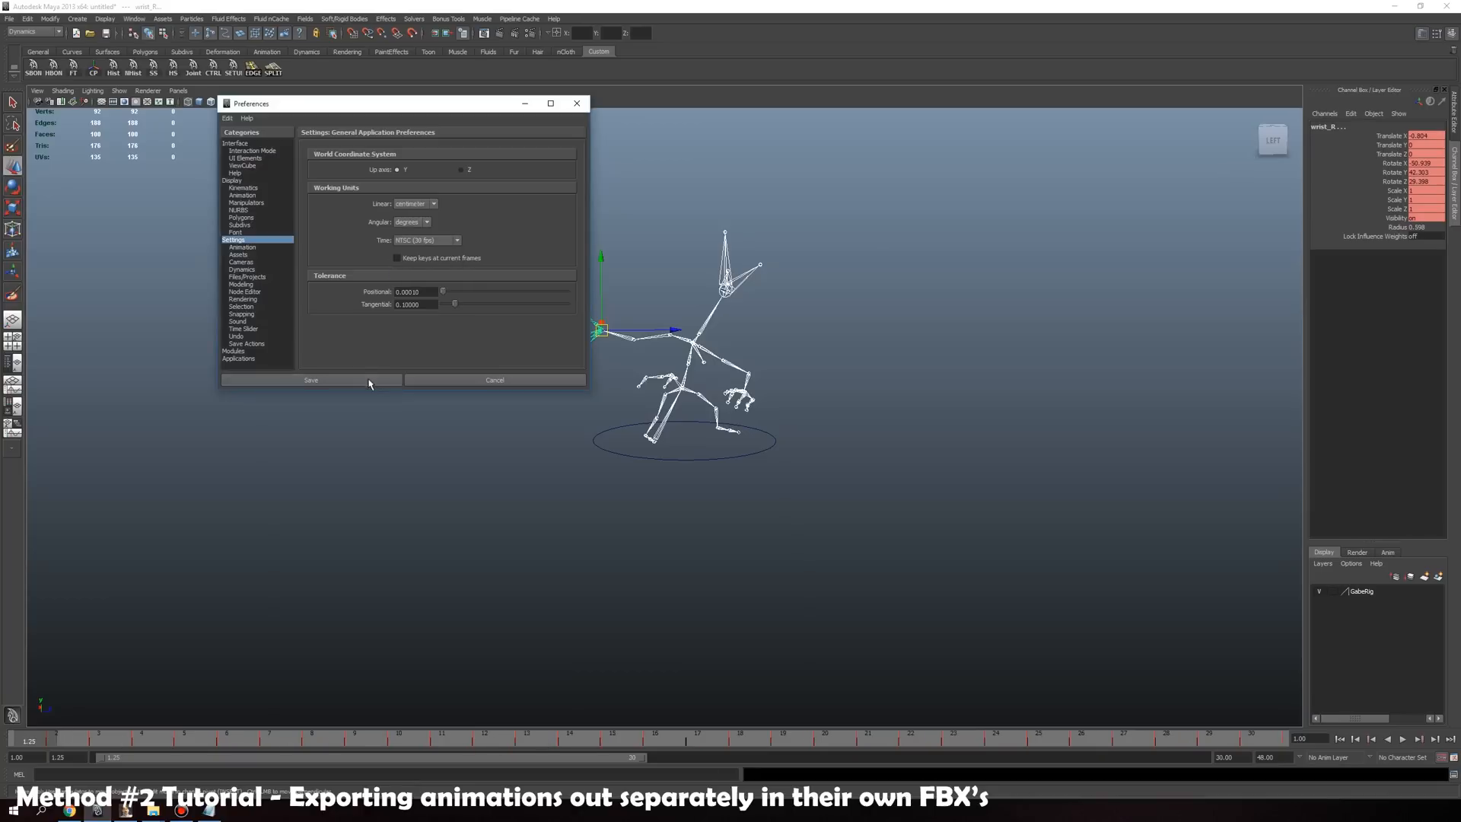
left_click(369, 380)
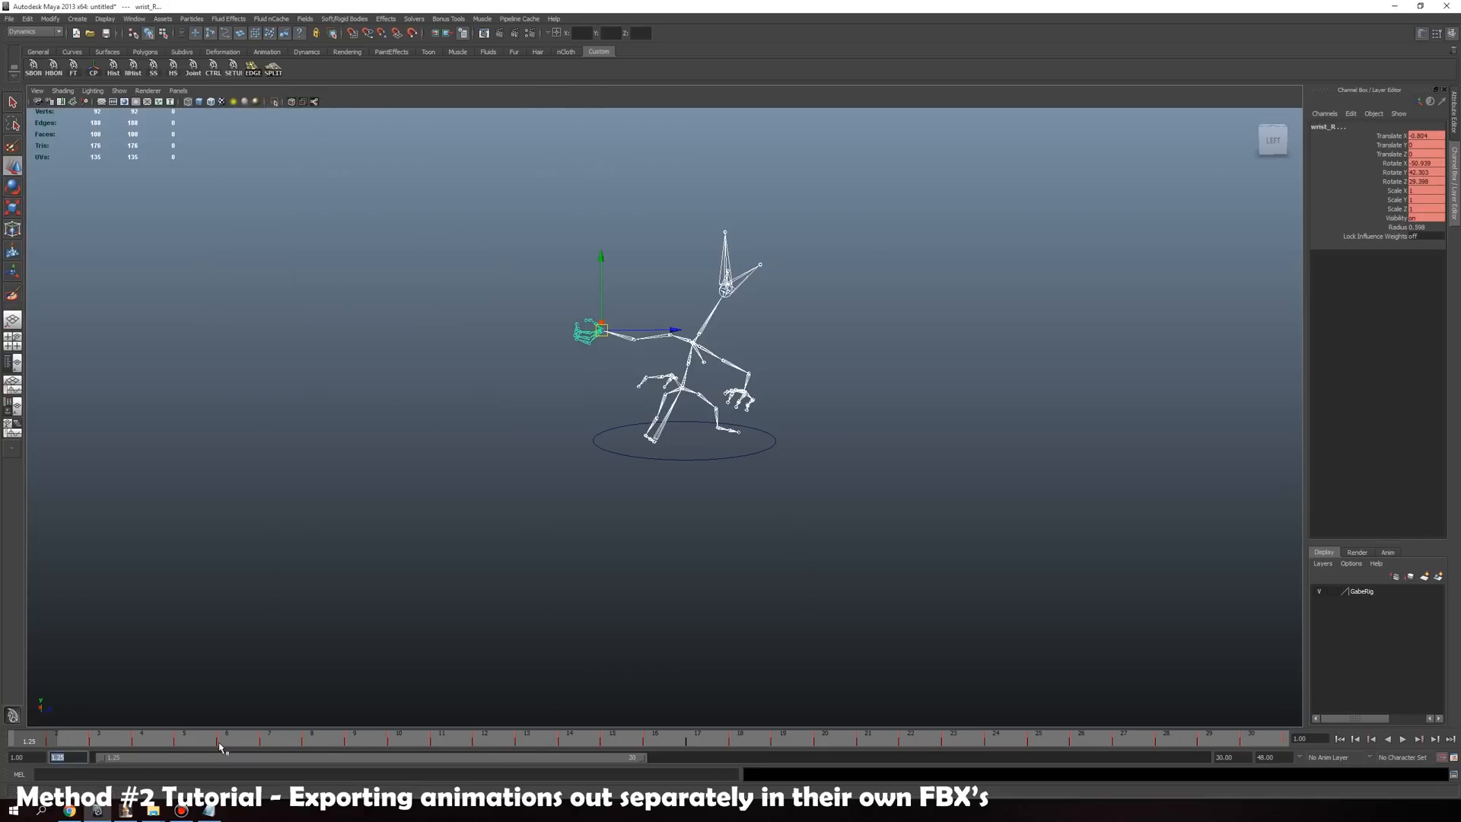
Set the playback start to frame -3 and both the animation and playback end times to 360
type("-3")
key("Return")
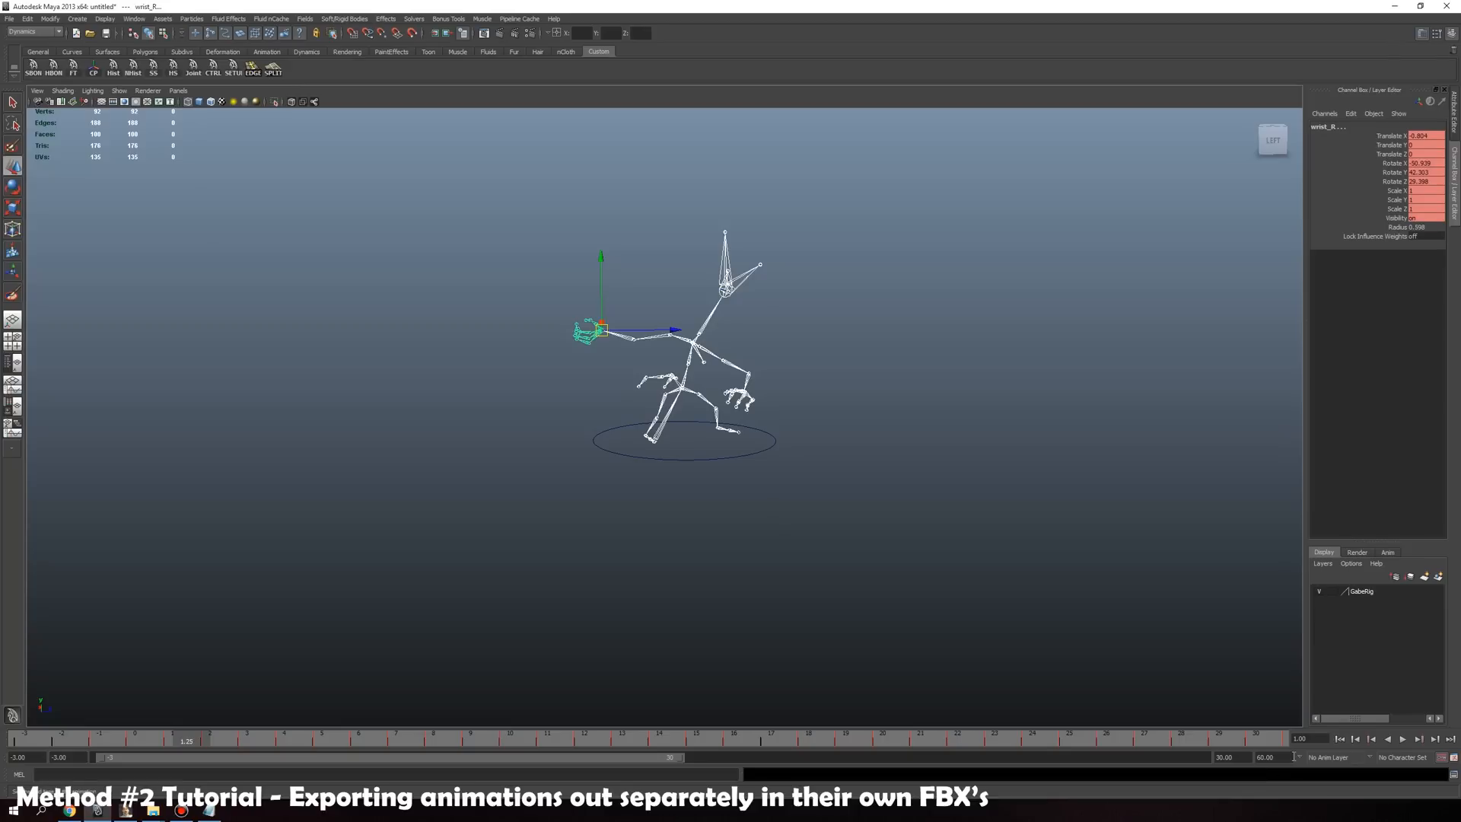
double_click(1267, 757)
type("360")
key("Return")
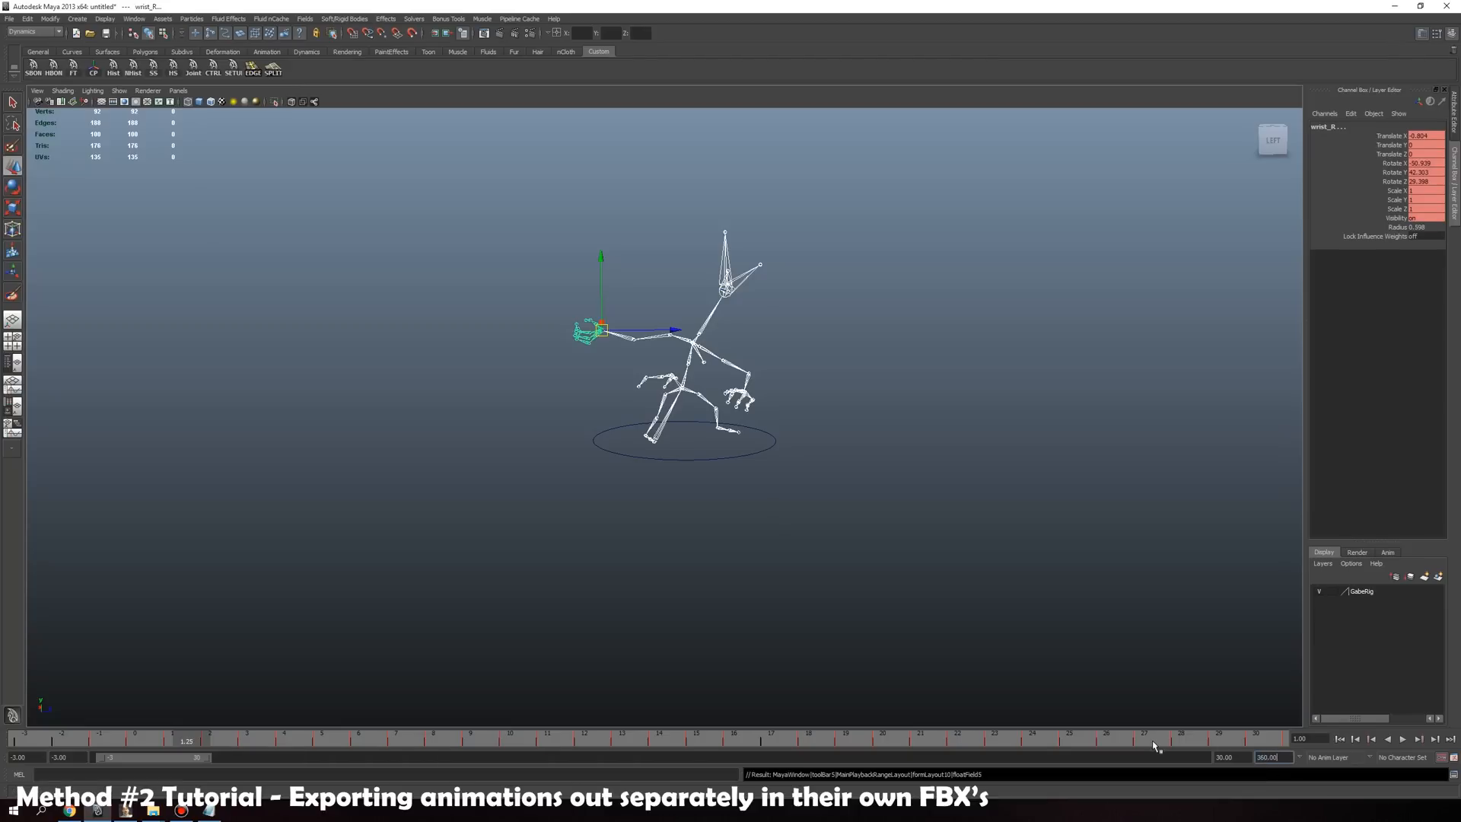
double_click(1233, 760)
type("360")
key("Return")
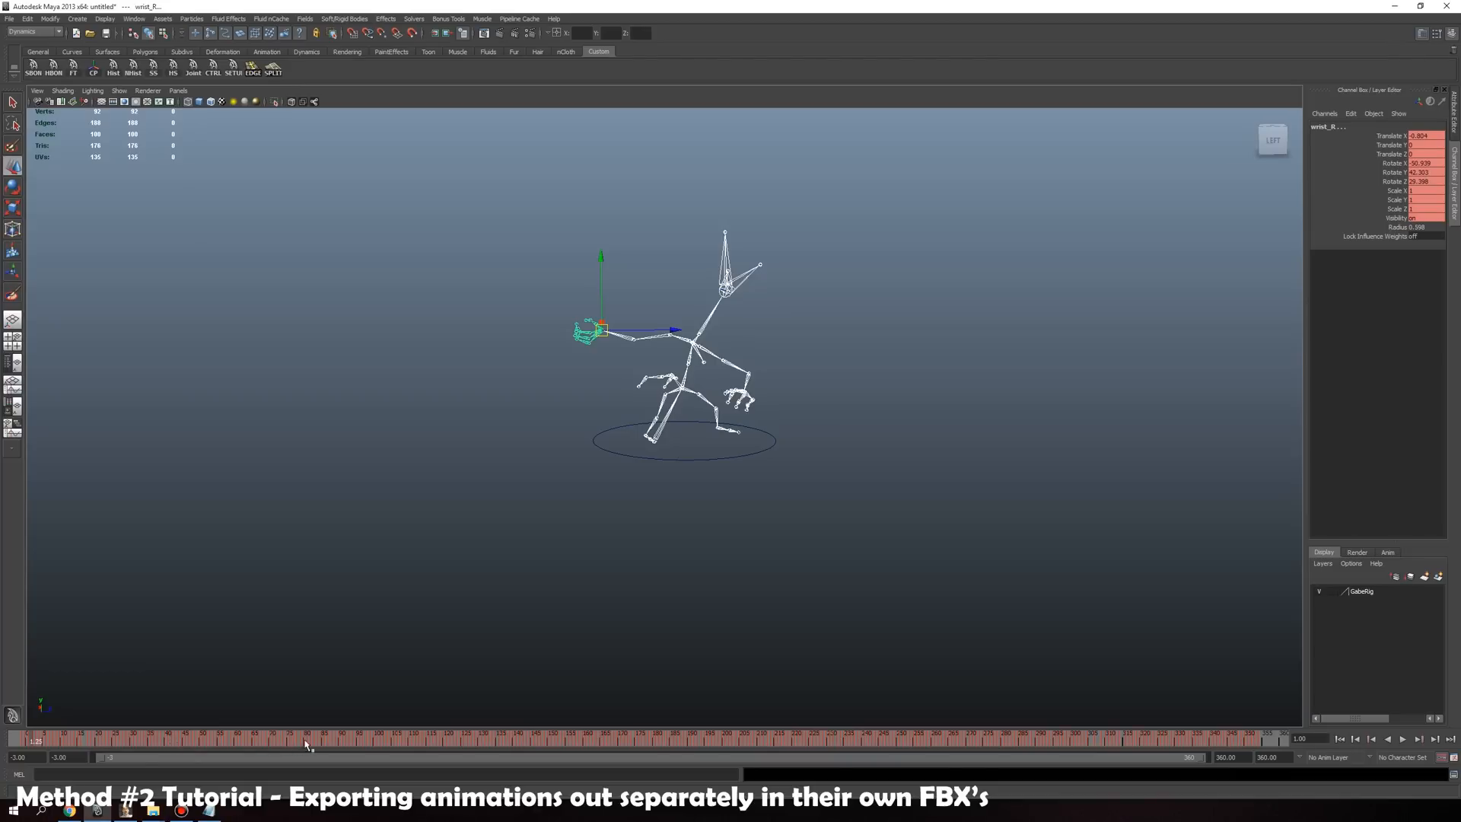
Delete the selected joints' keys before the light combo, from frame -3 up to the start of the combo
left_click(461, 742)
mouse_move(449, 750)
left_mouse_down()
mouse_move(808, 749)
mouse_move(23, 744)
left_mouse_up()
left_click(764, 744)
right_click(143, 744)
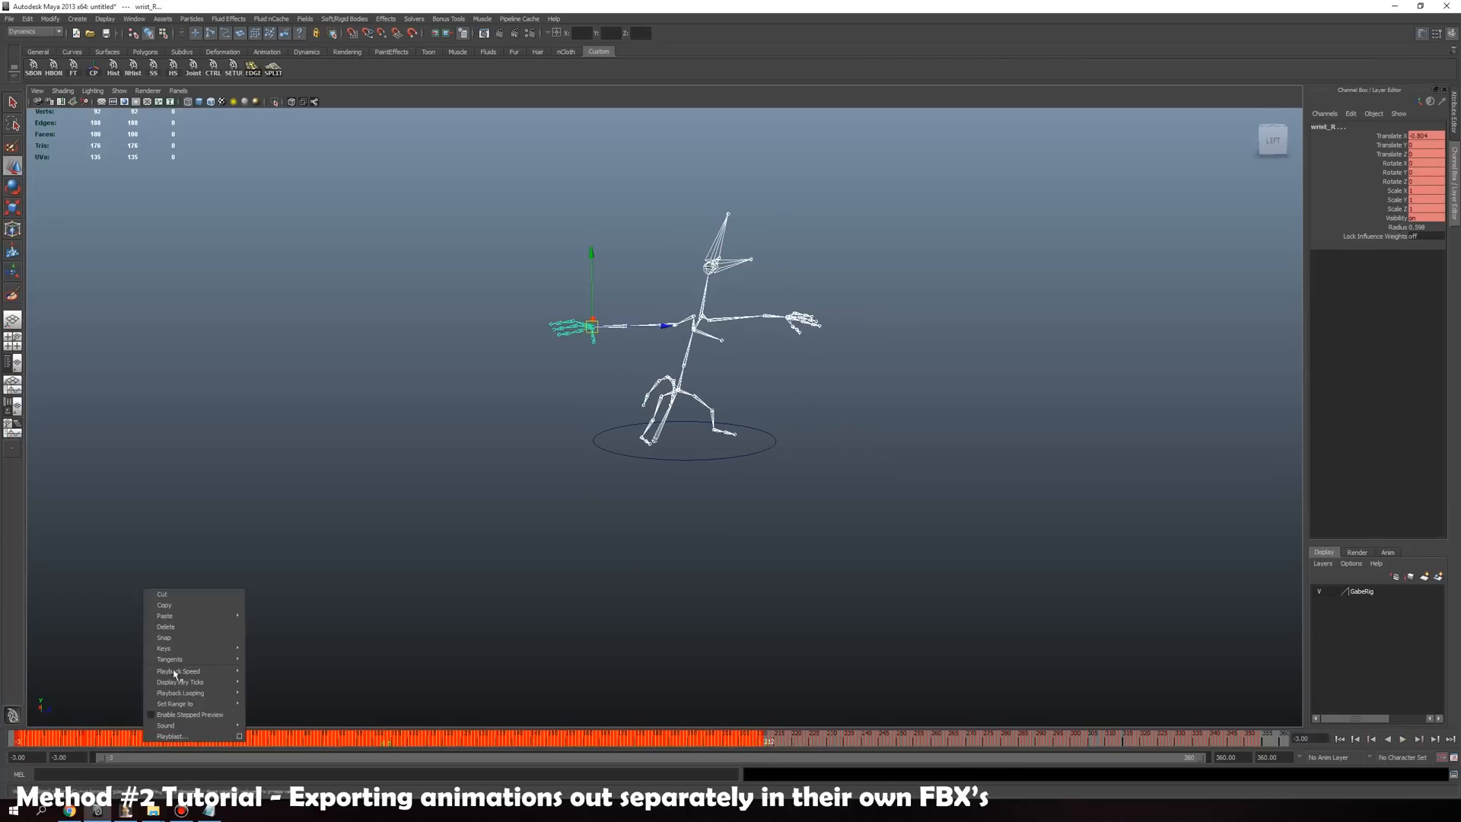
left_click(185, 624)
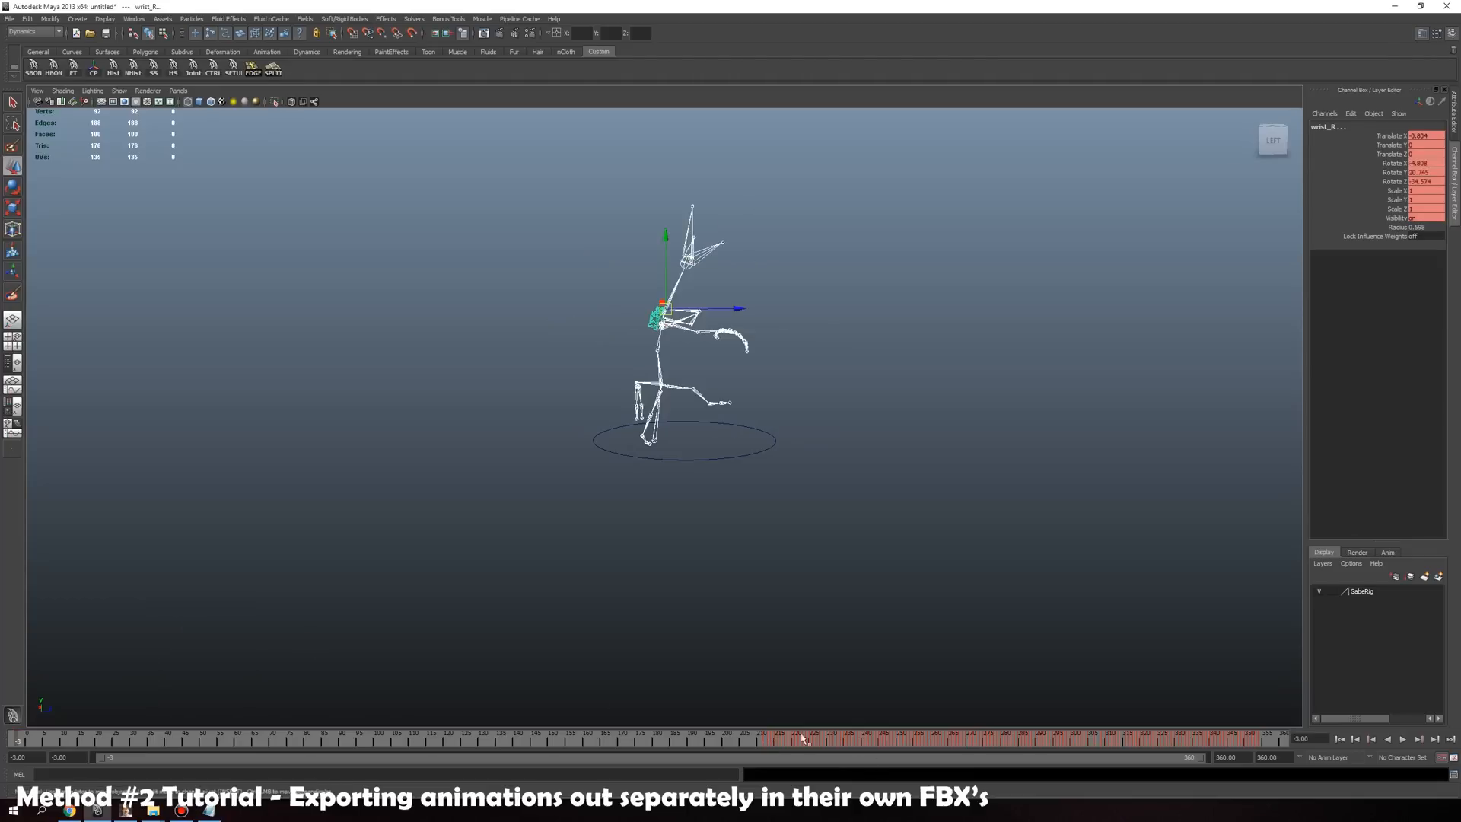
Delete the selected joints' keys after the light combo, from frame 282 to the end of the timeline at frame 360
key("alt+v")
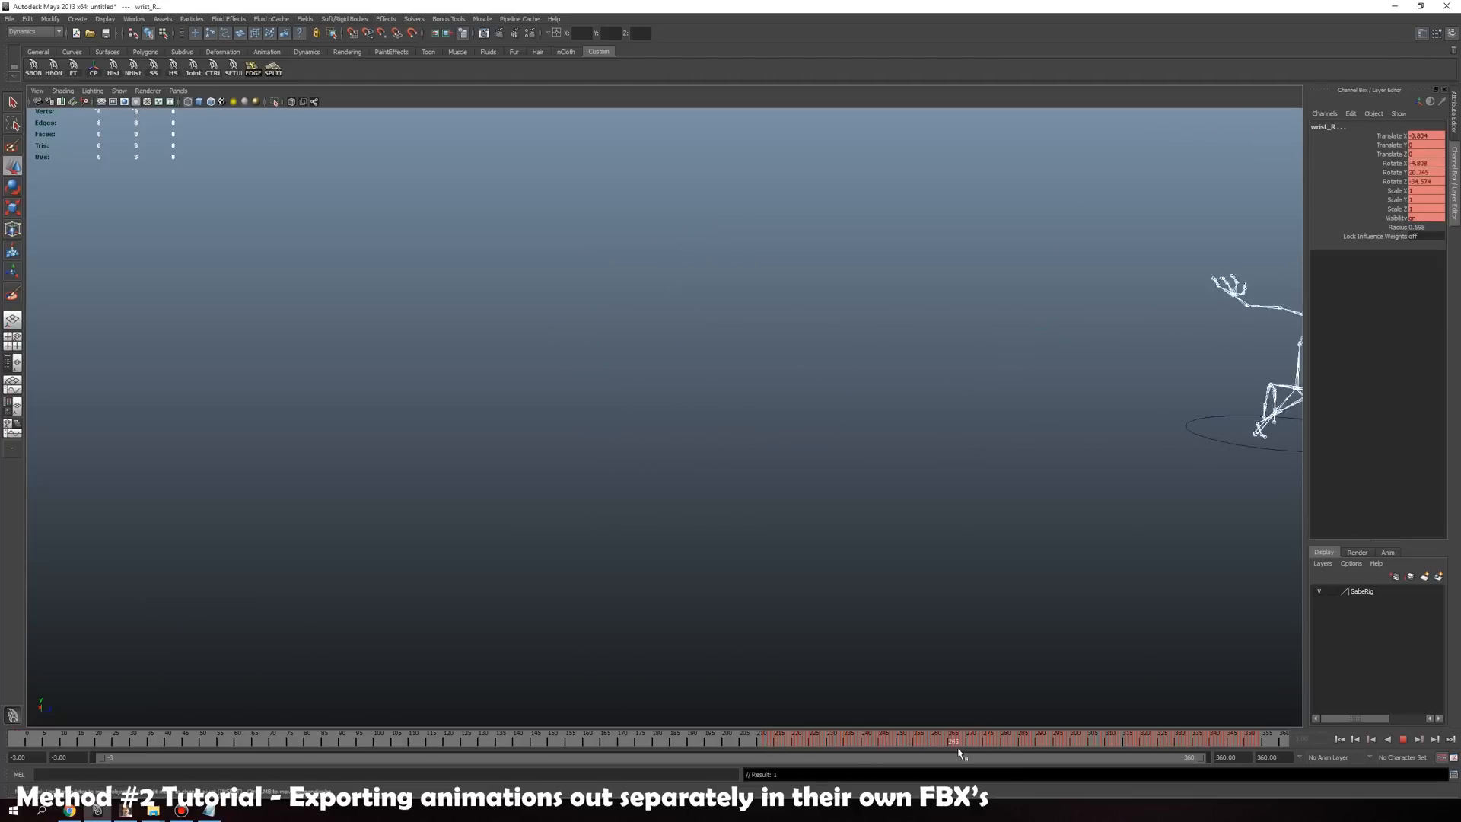
left_click(1013, 742)
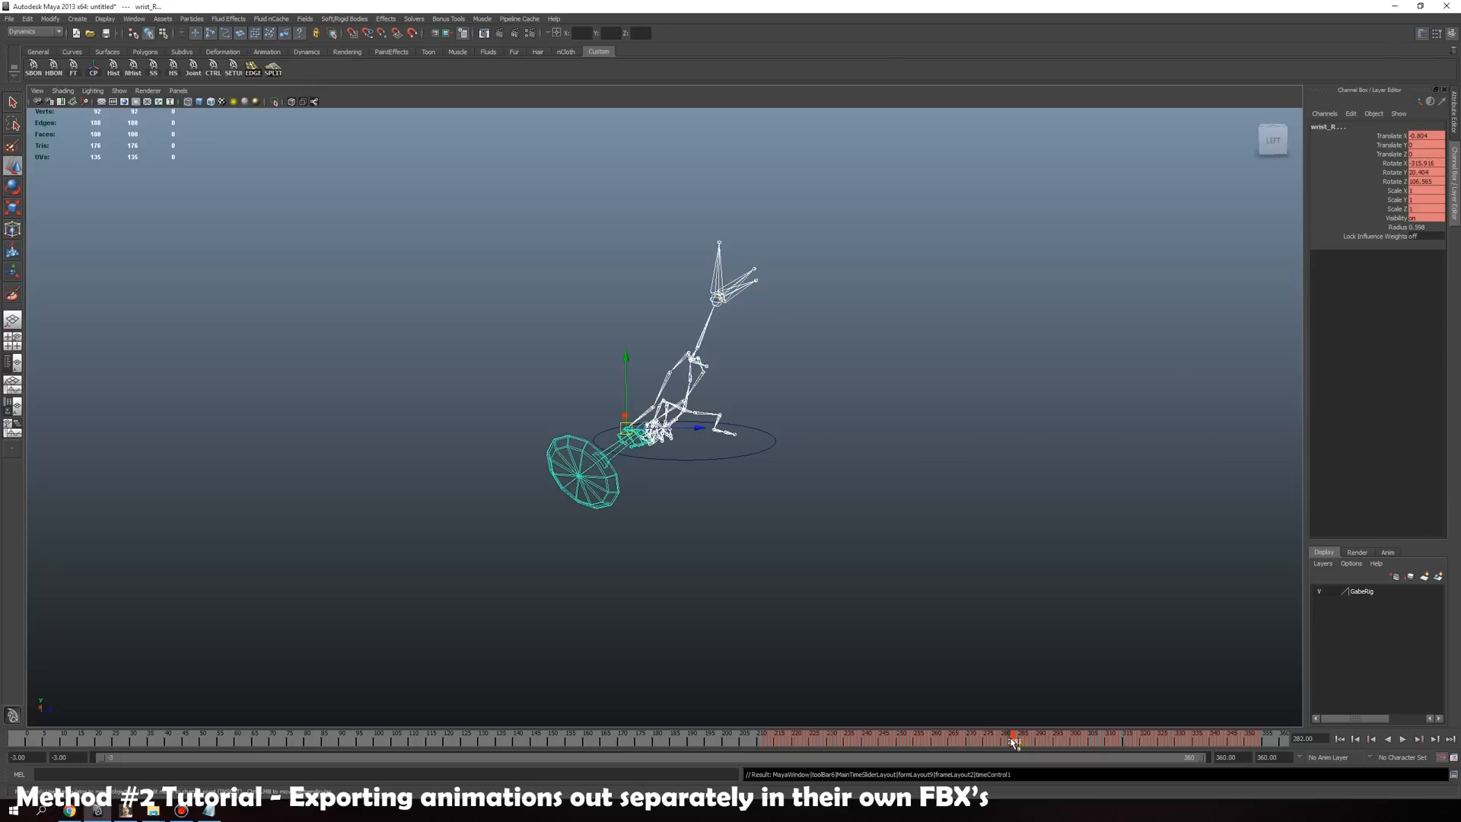
left_click_drag(1013, 742, 1284, 741, "shift")
right_click(1254, 743)
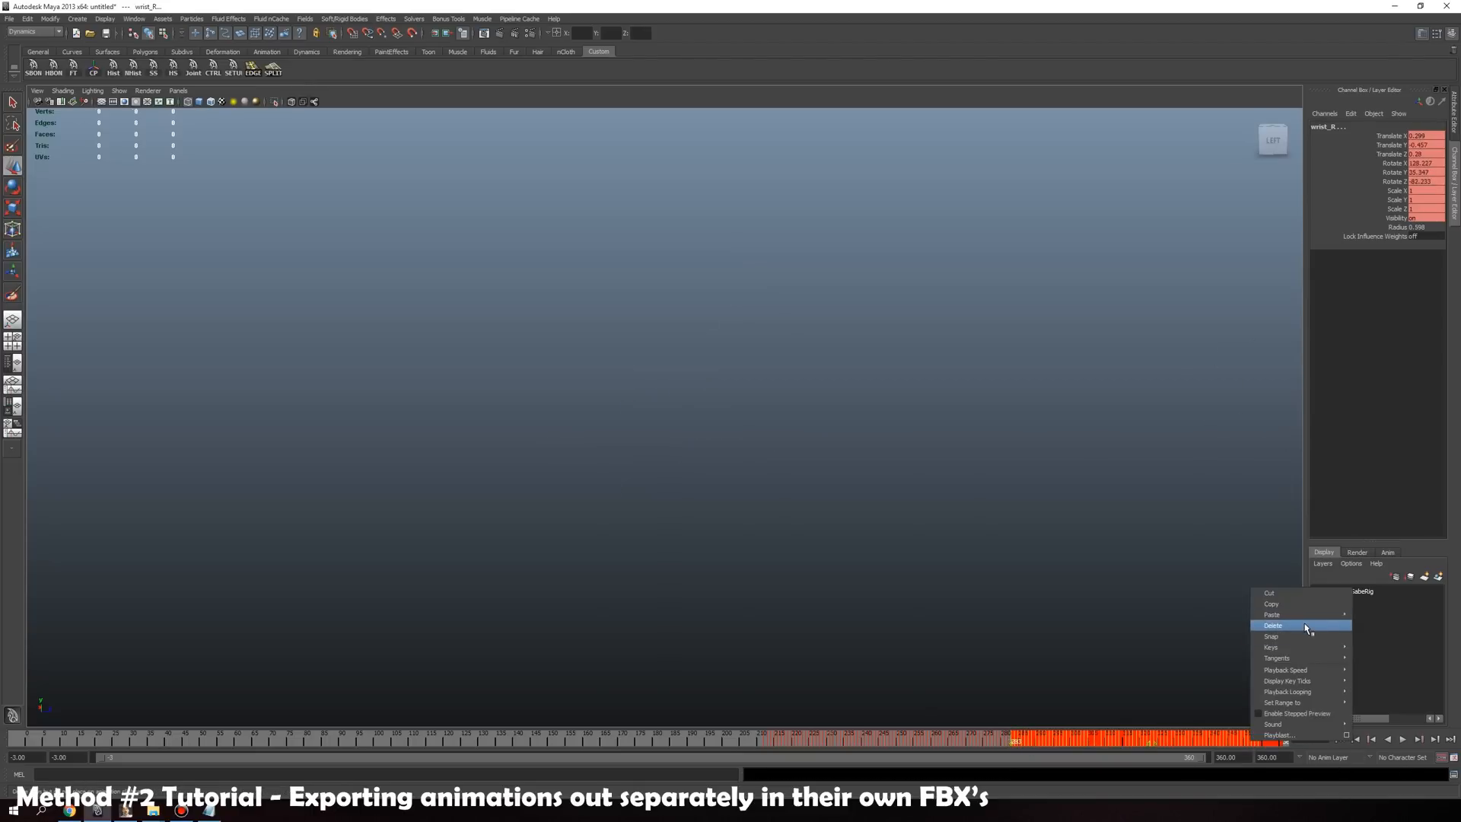
left_click(1274, 626)
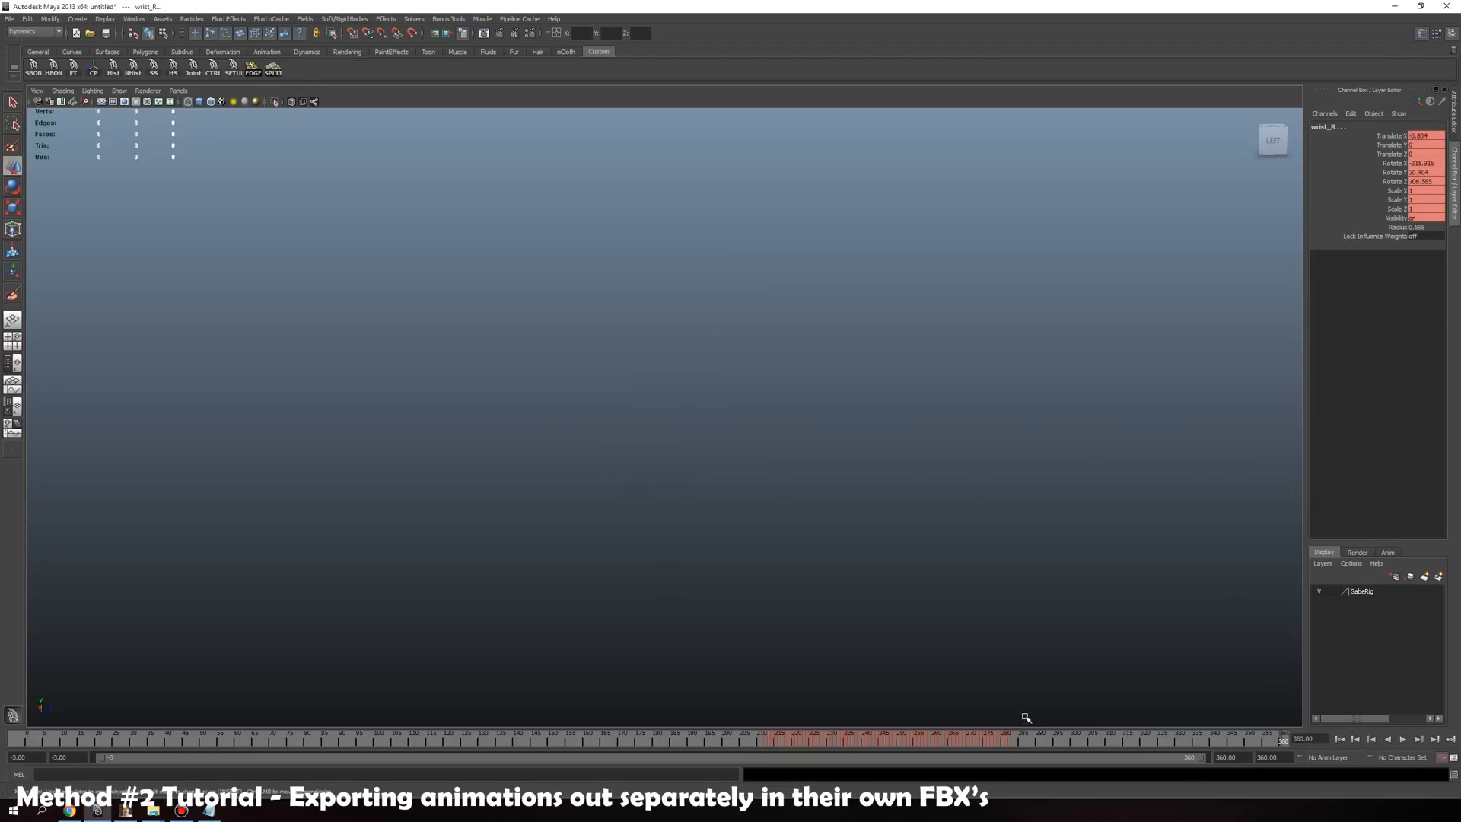
left_click(1015, 742)
right_click(1015, 742)
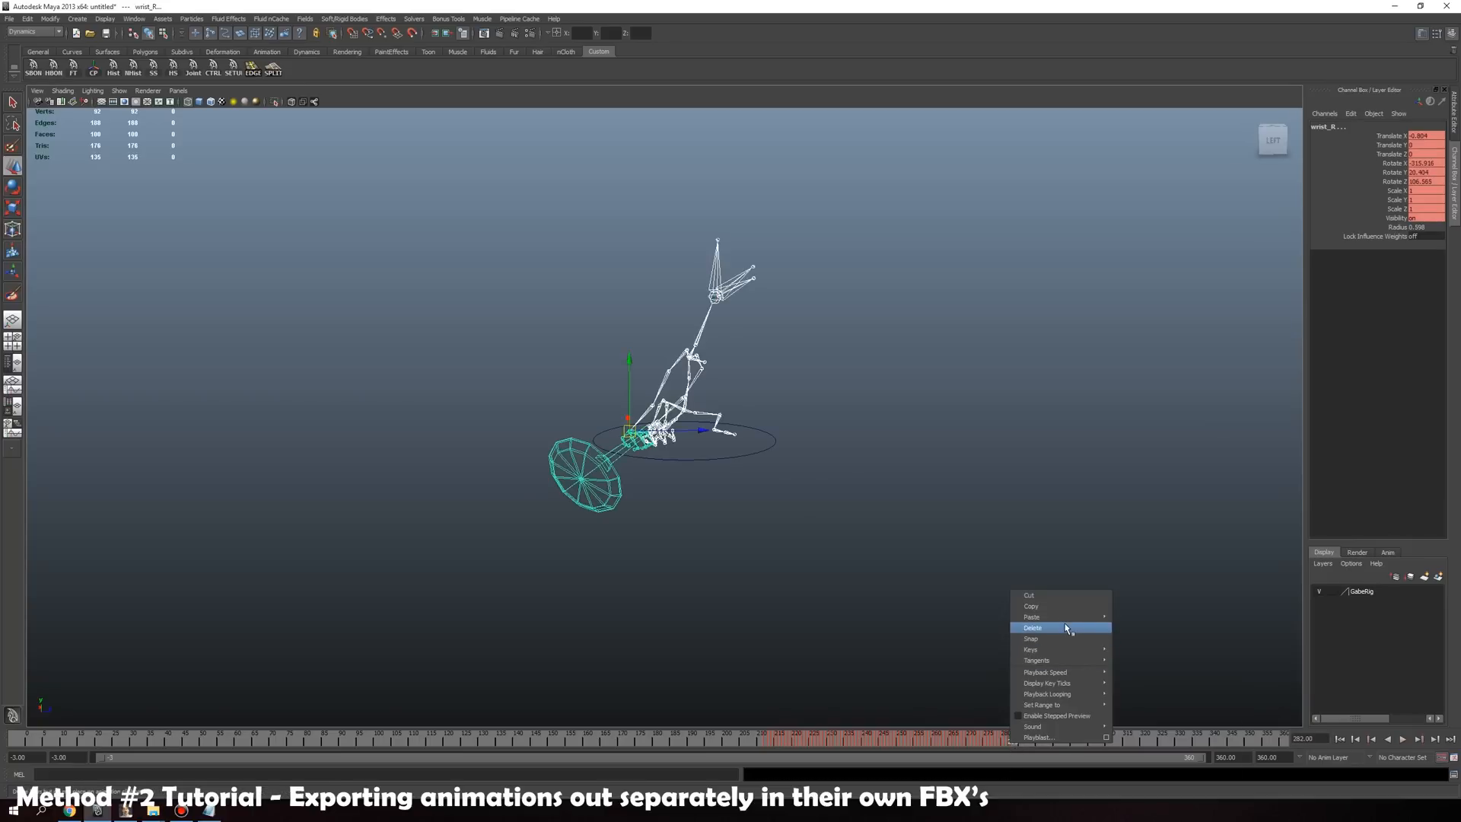
left_click(1066, 627)
Review the trimmed light combo on the timeline between its last frame, 281, and its start around frame 212
left_click(1009, 742)
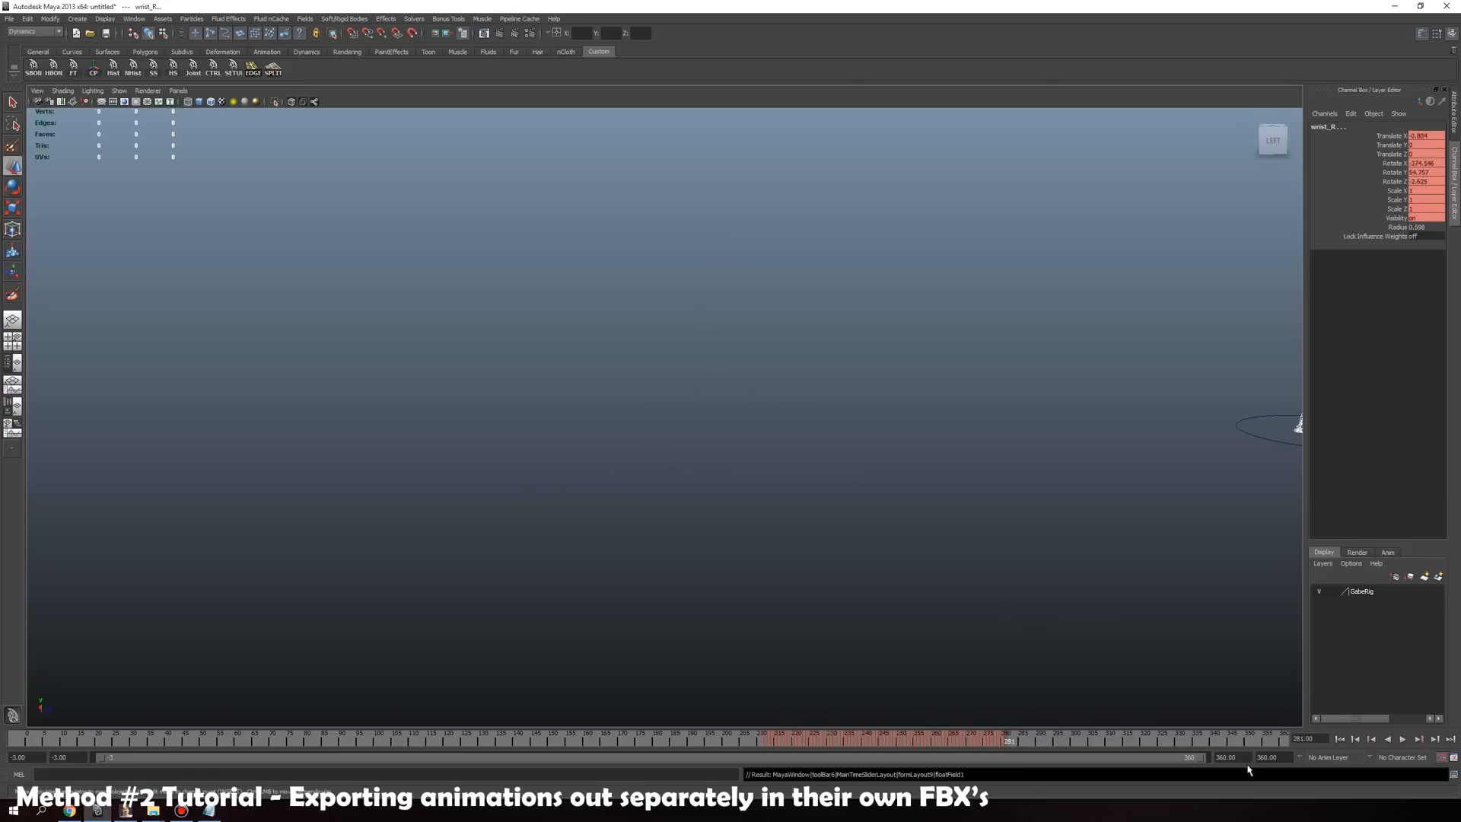
left_click_drag(989, 735, 679, 730)
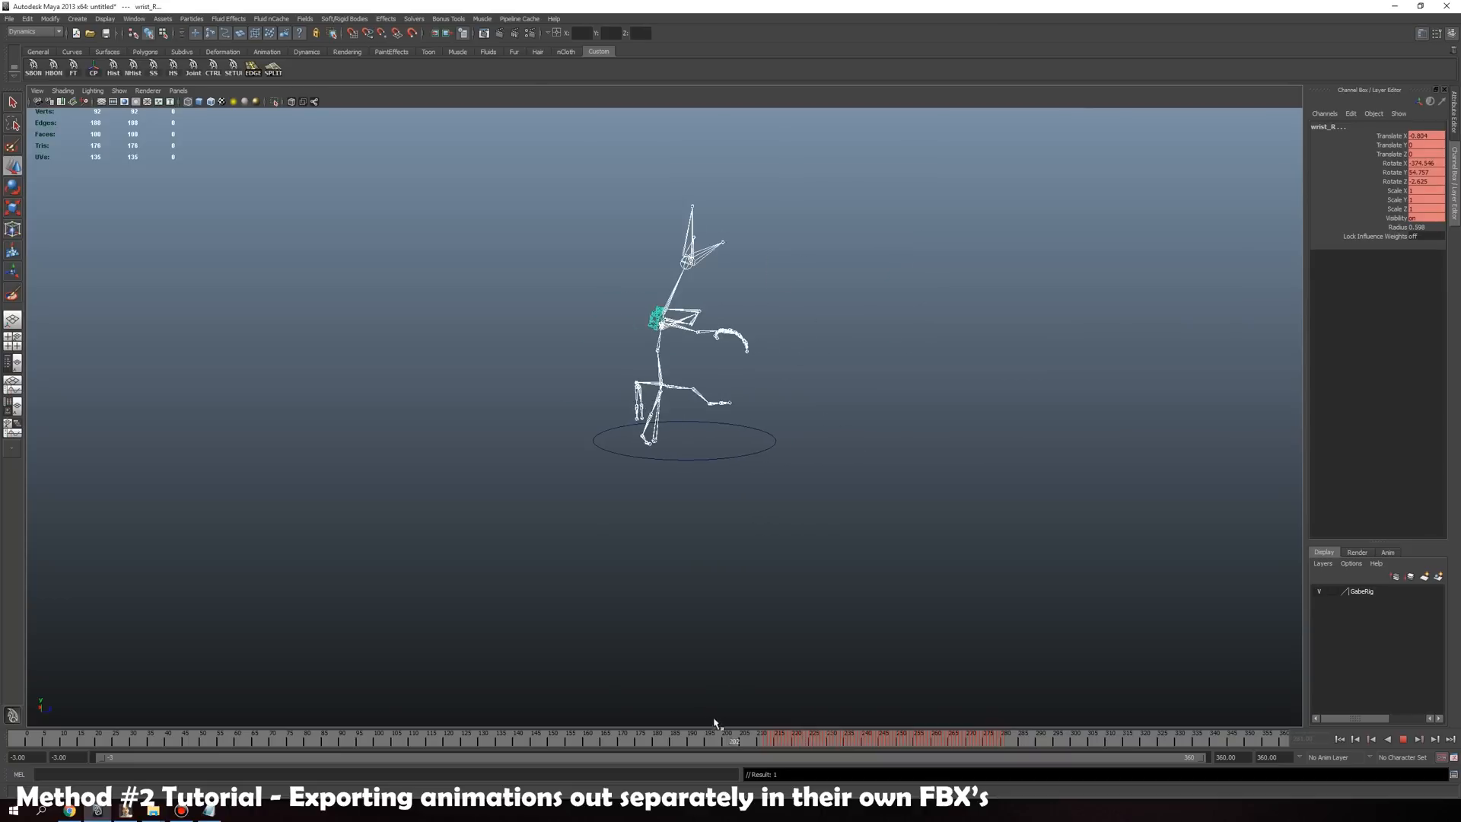
left_click(768, 740)
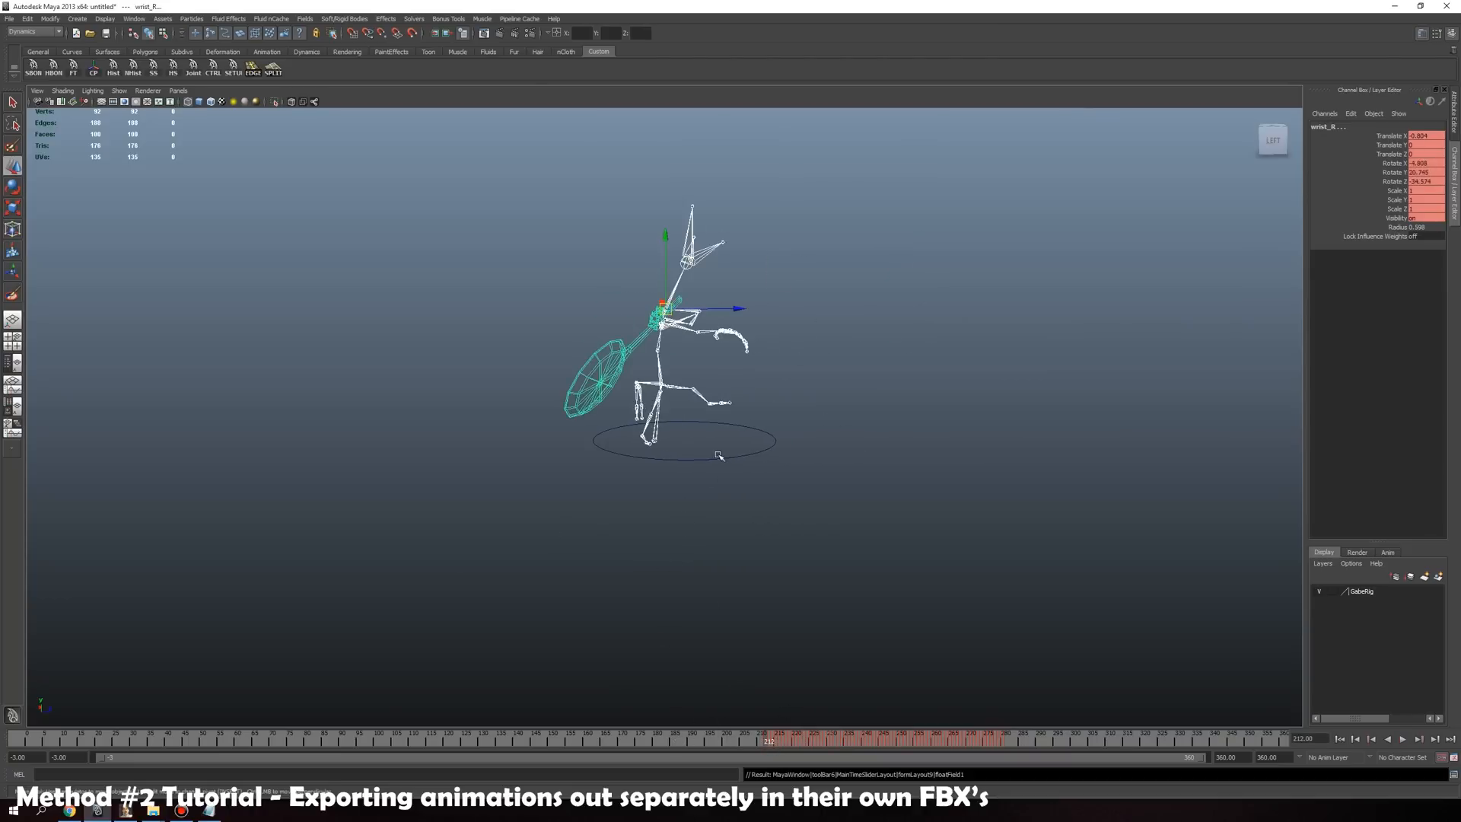
Move ground_root out of the gabe_move group to the top level in the Outliner and delete the gabe_move control
left_click(16, 364)
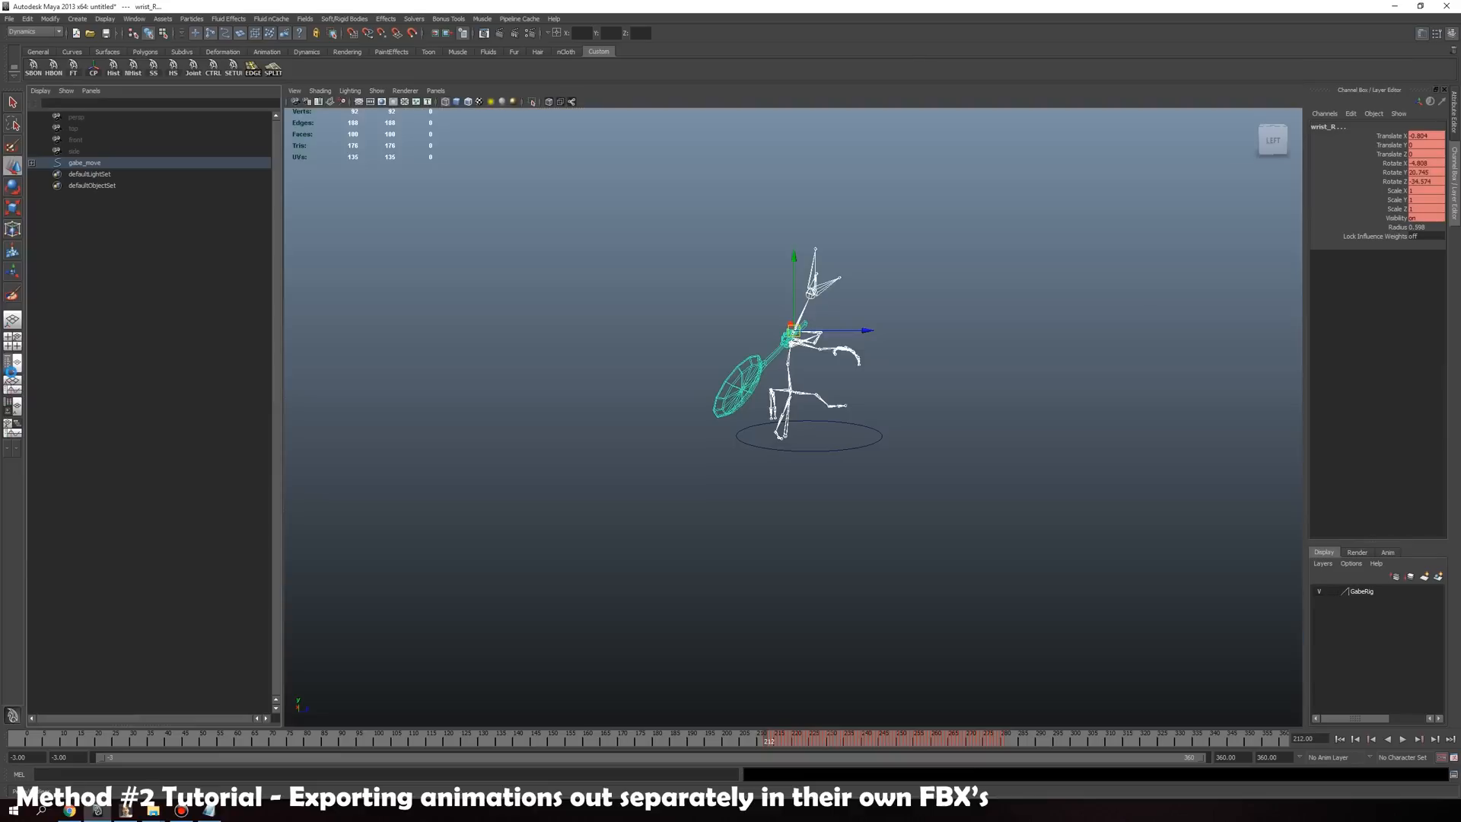
left_click(32, 163)
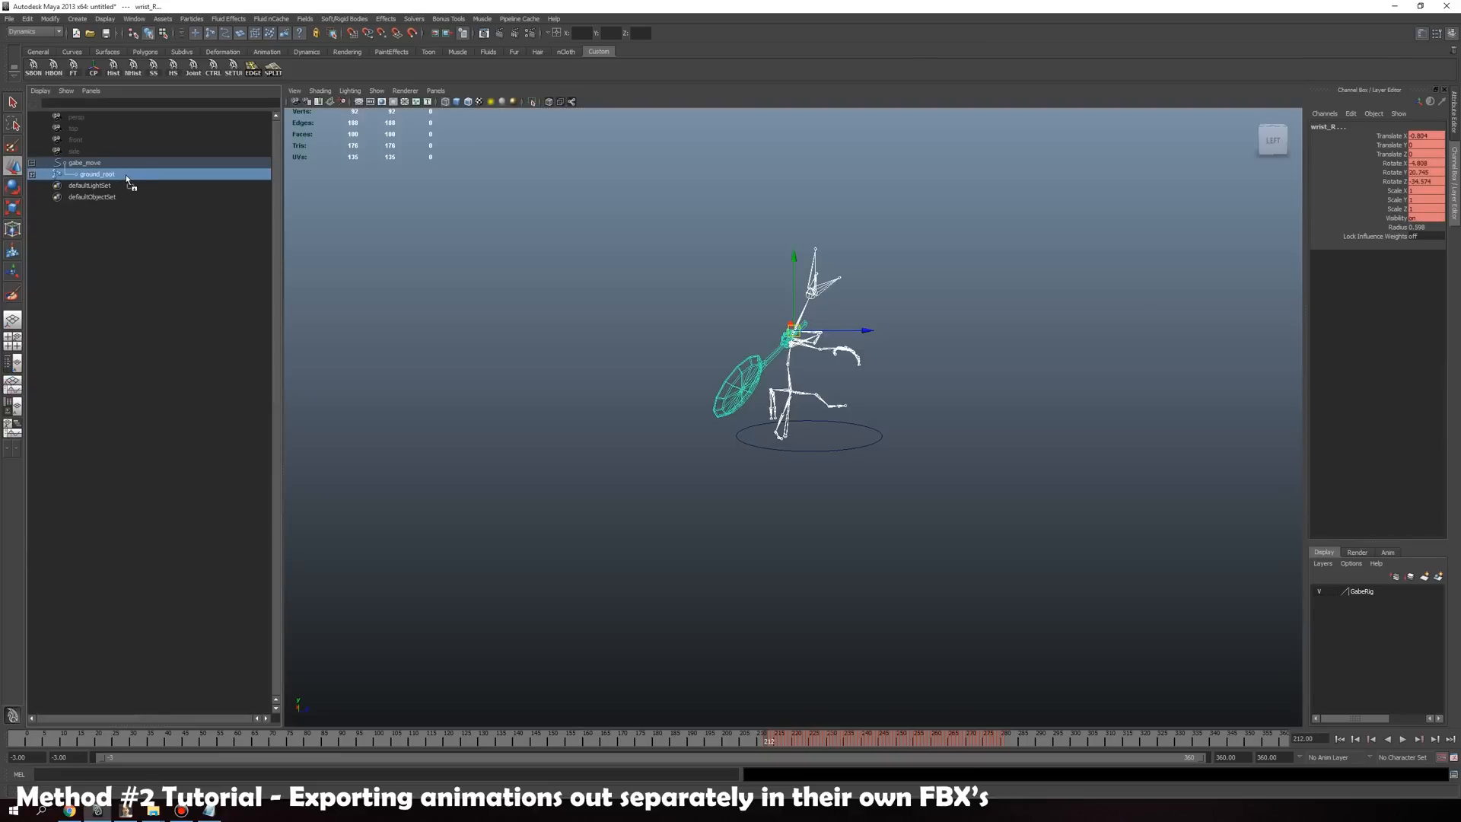
middle_click_drag(126, 175, 134, 141)
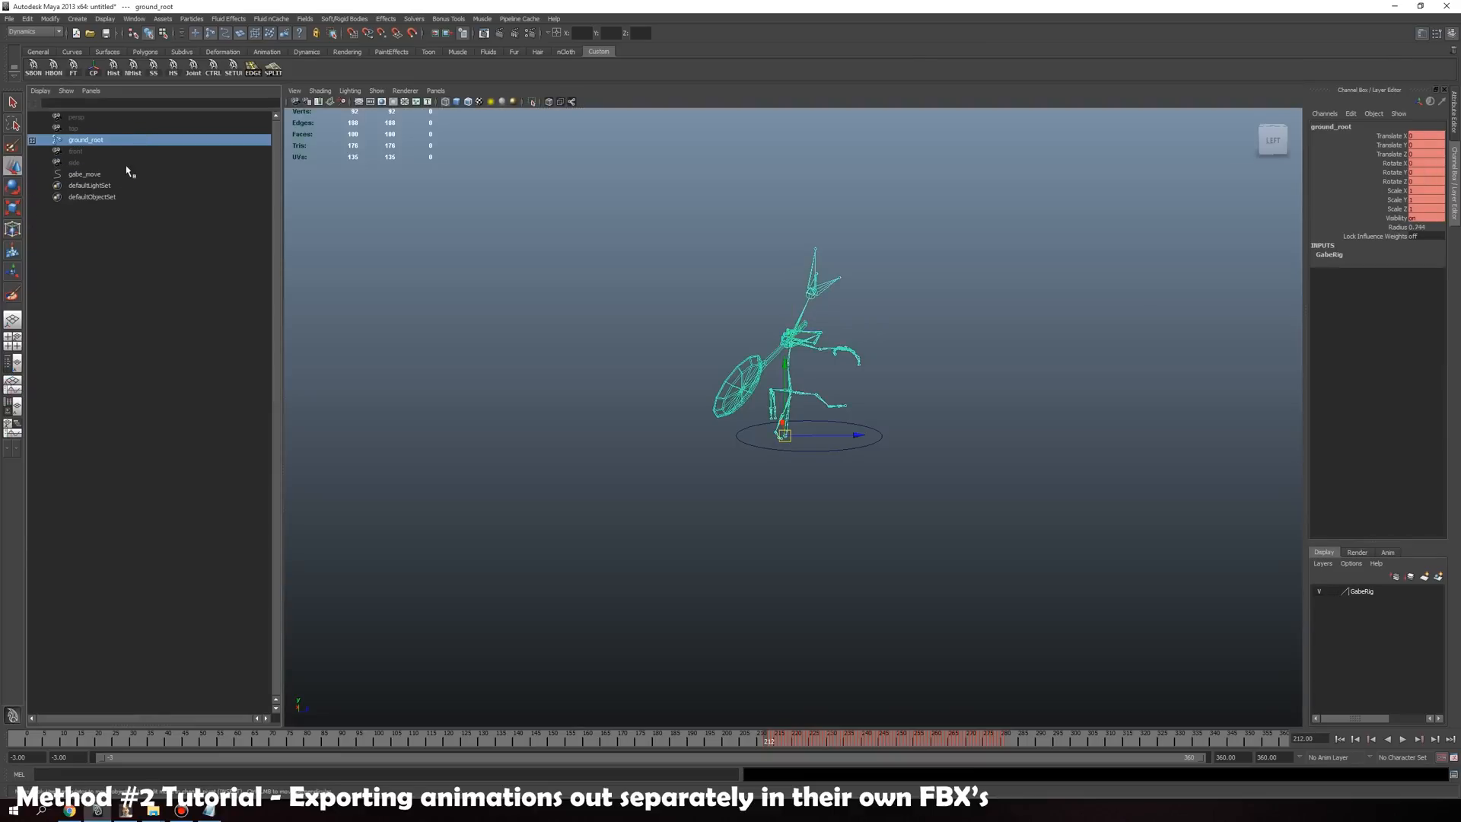
left_click(128, 175)
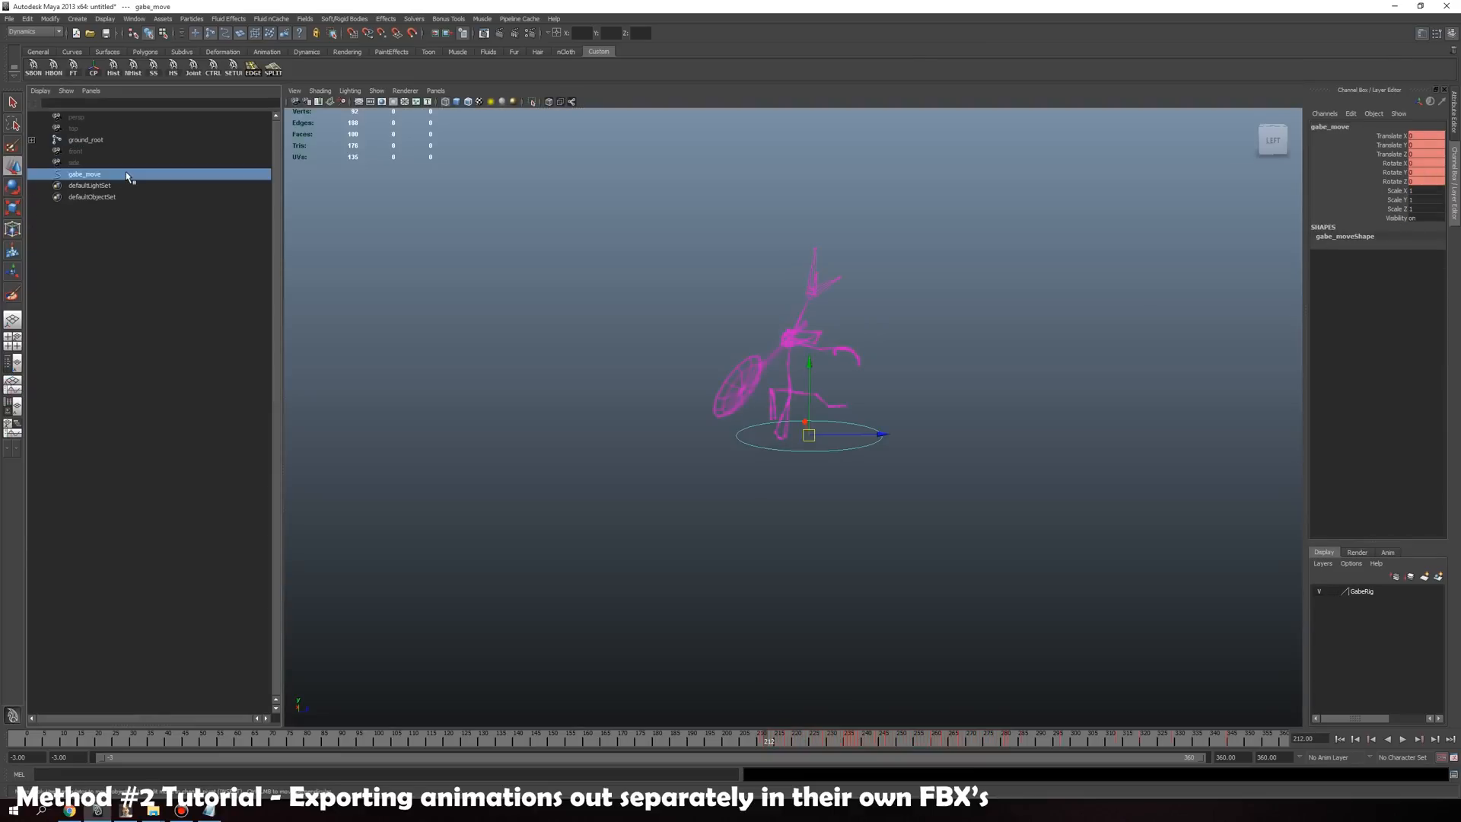
key("Delete")
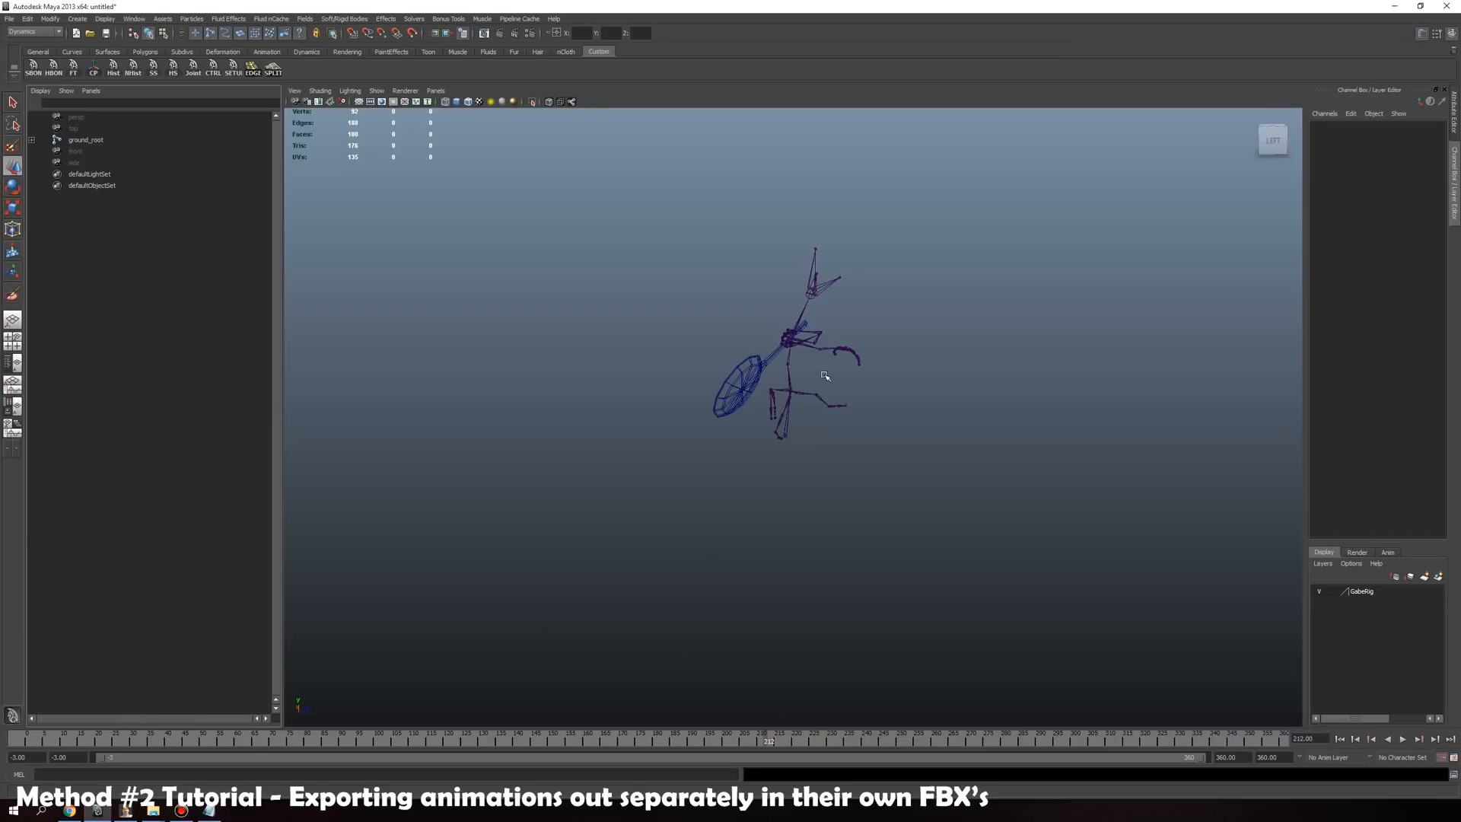
Play the animation with the FryingPan mesh selected to check its keys, and delete the mesh from the scene
mouse_move(825, 376)
left_mouse_down("alt")
mouse_move(836, 342)
mouse_move(744, 394)
mouse_move(798, 377)
left_mouse_up("alt")
left_click(716, 411)
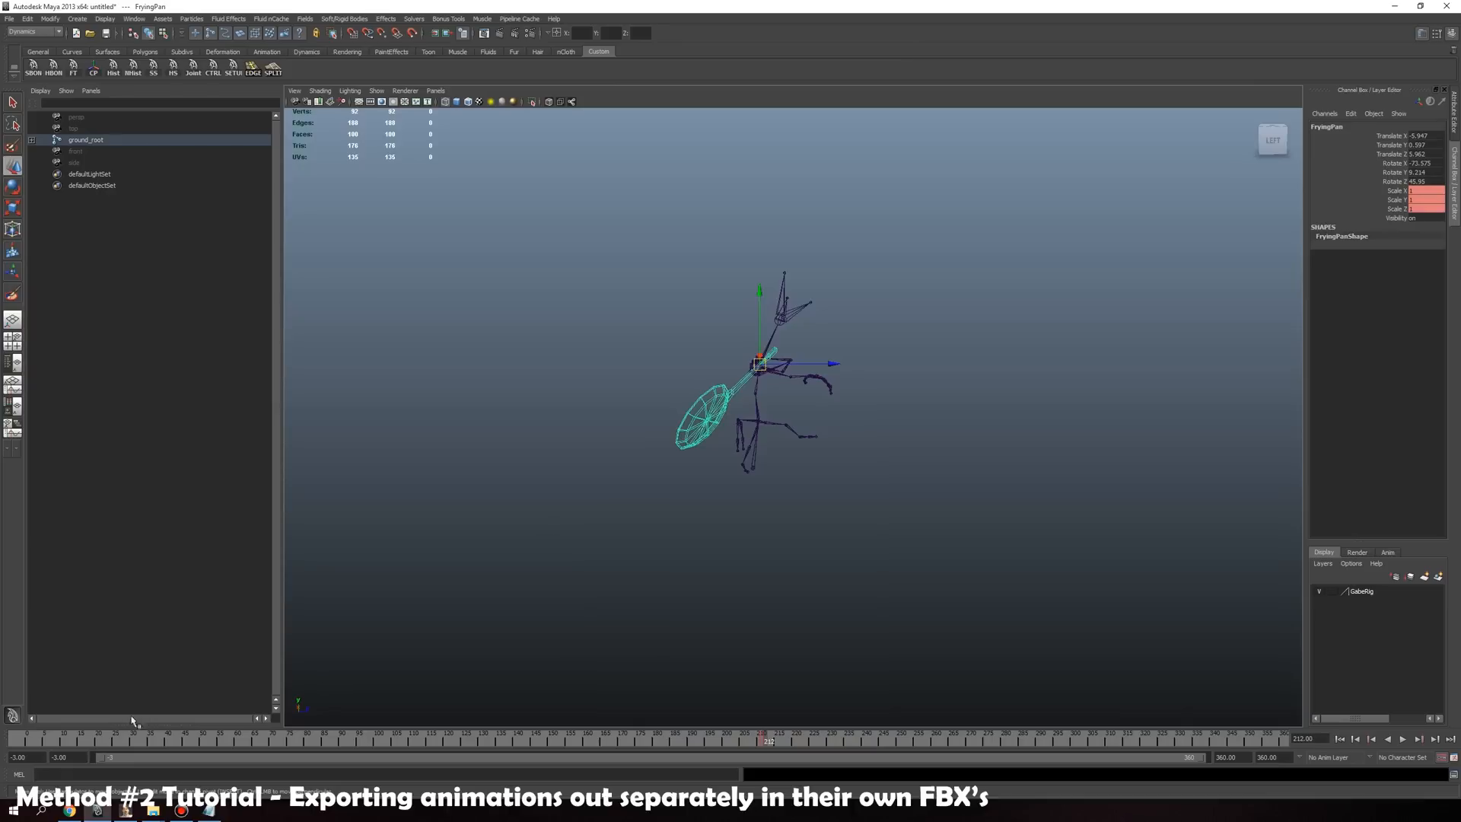
left_click_drag(30, 739, 287, 738)
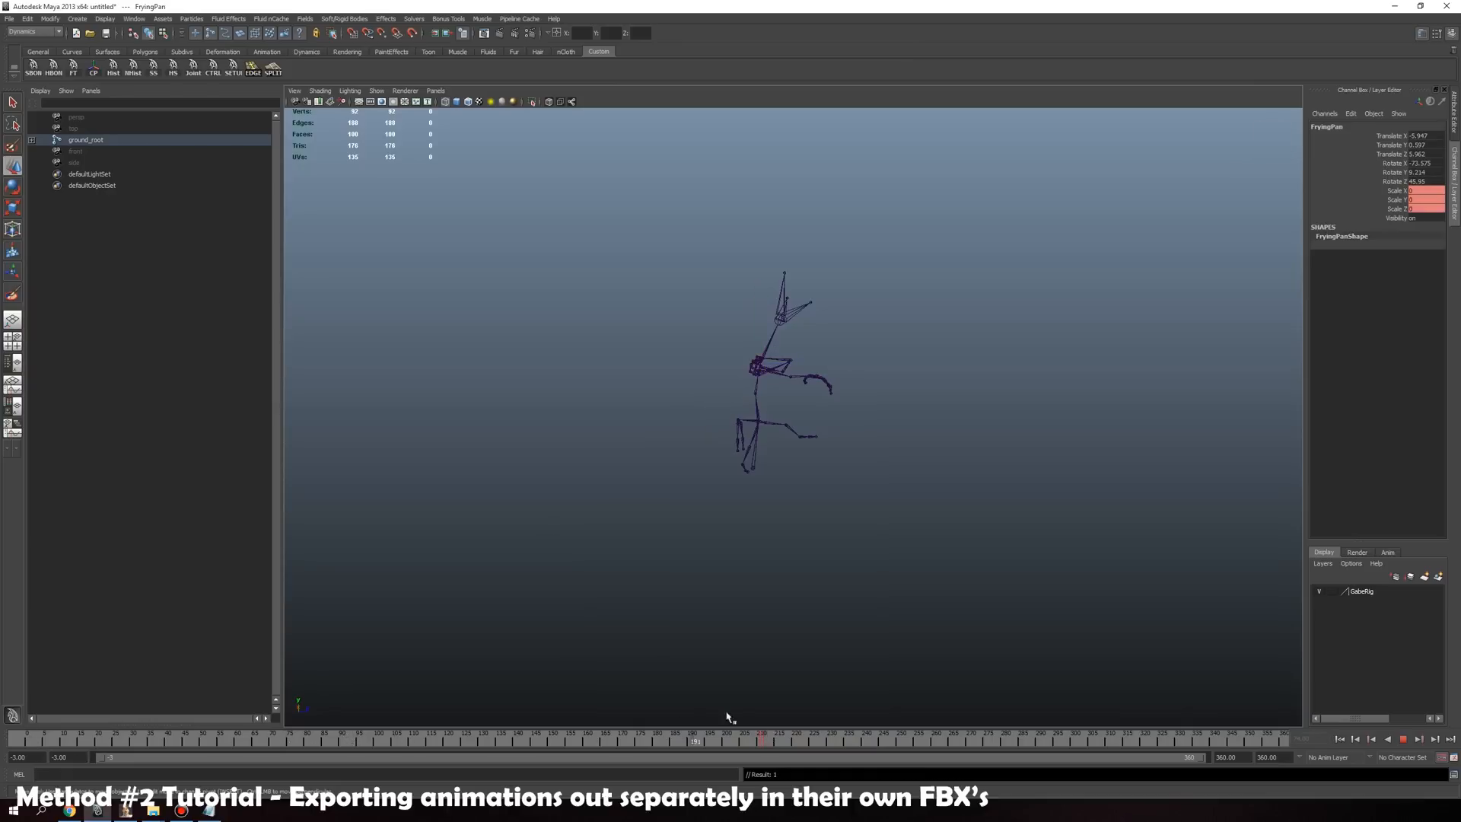
key("alt+v")
key("alt+v")
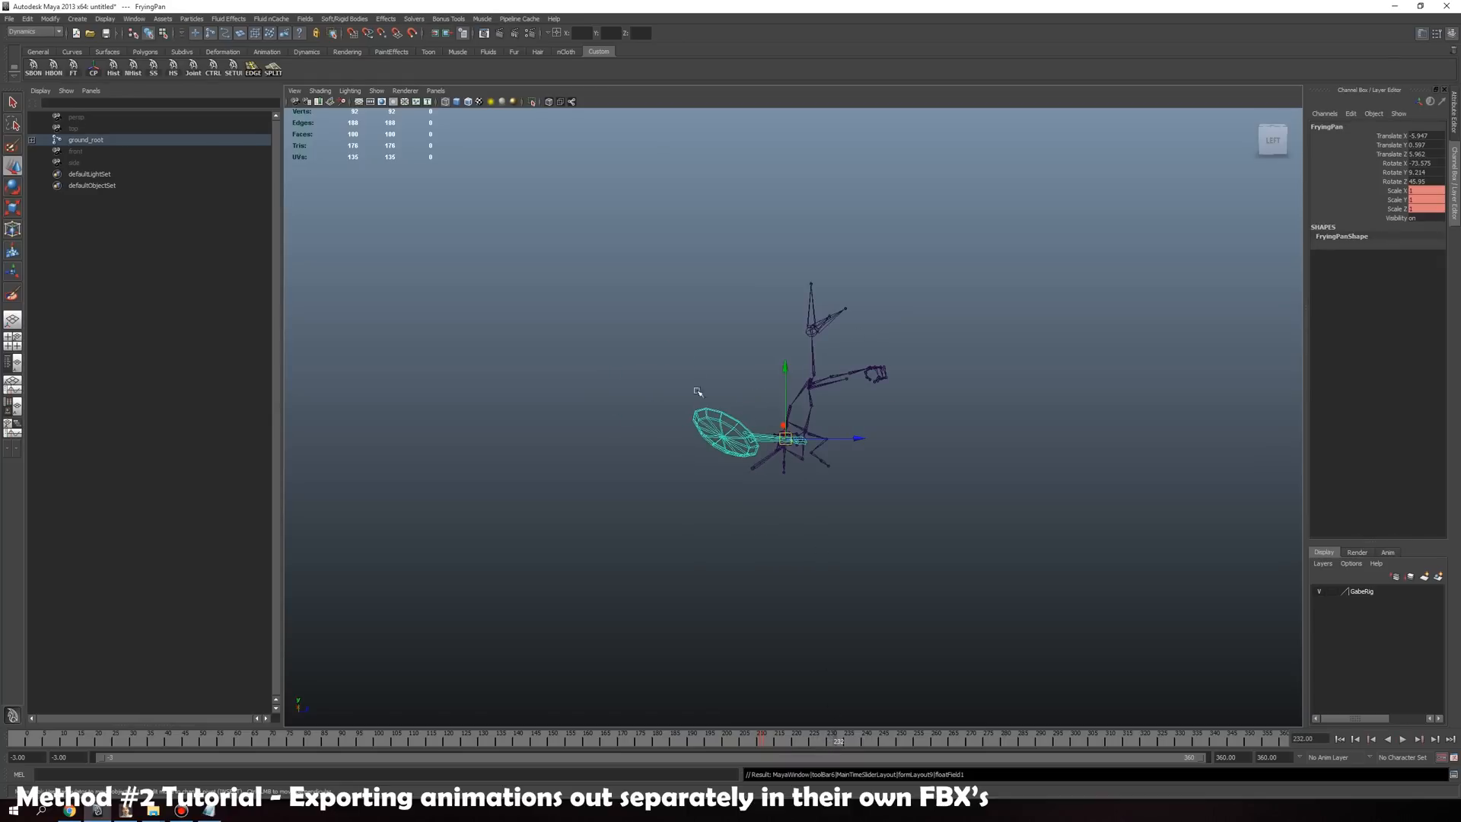
left_click(733, 378)
left_click(738, 429)
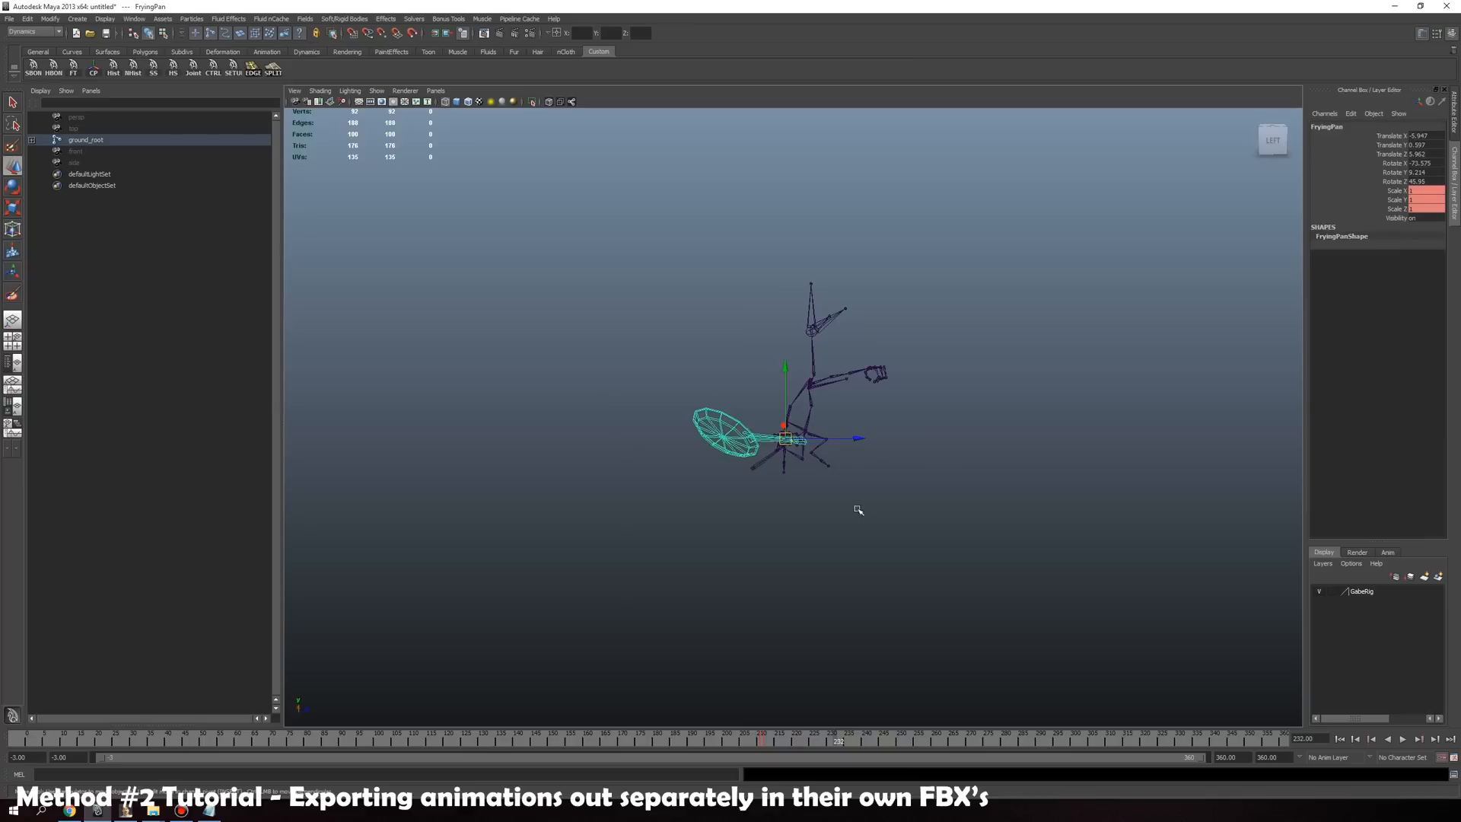
left_click(710, 405)
left_click(712, 411)
left_click(714, 418)
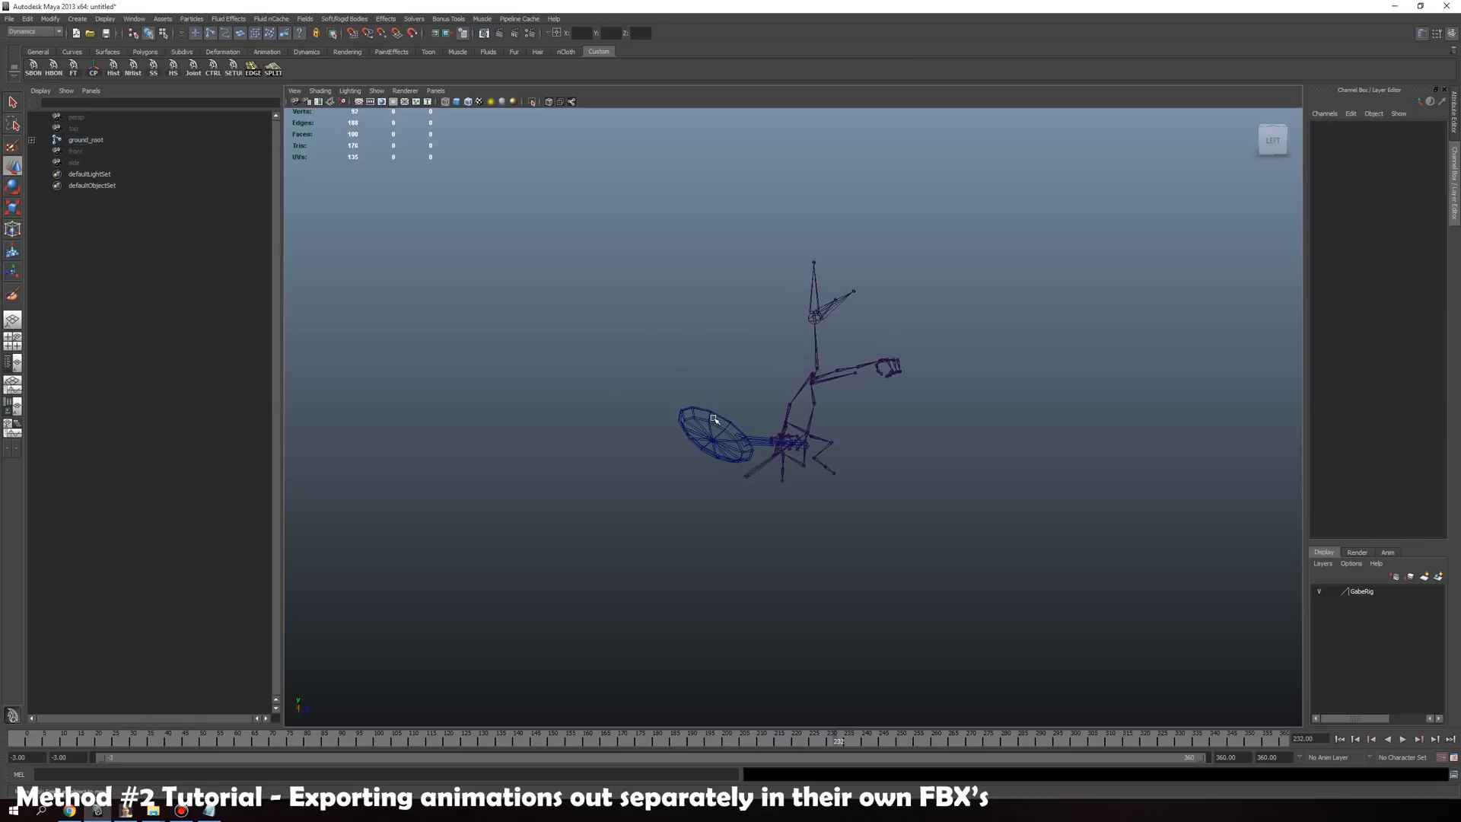
left_click(708, 422)
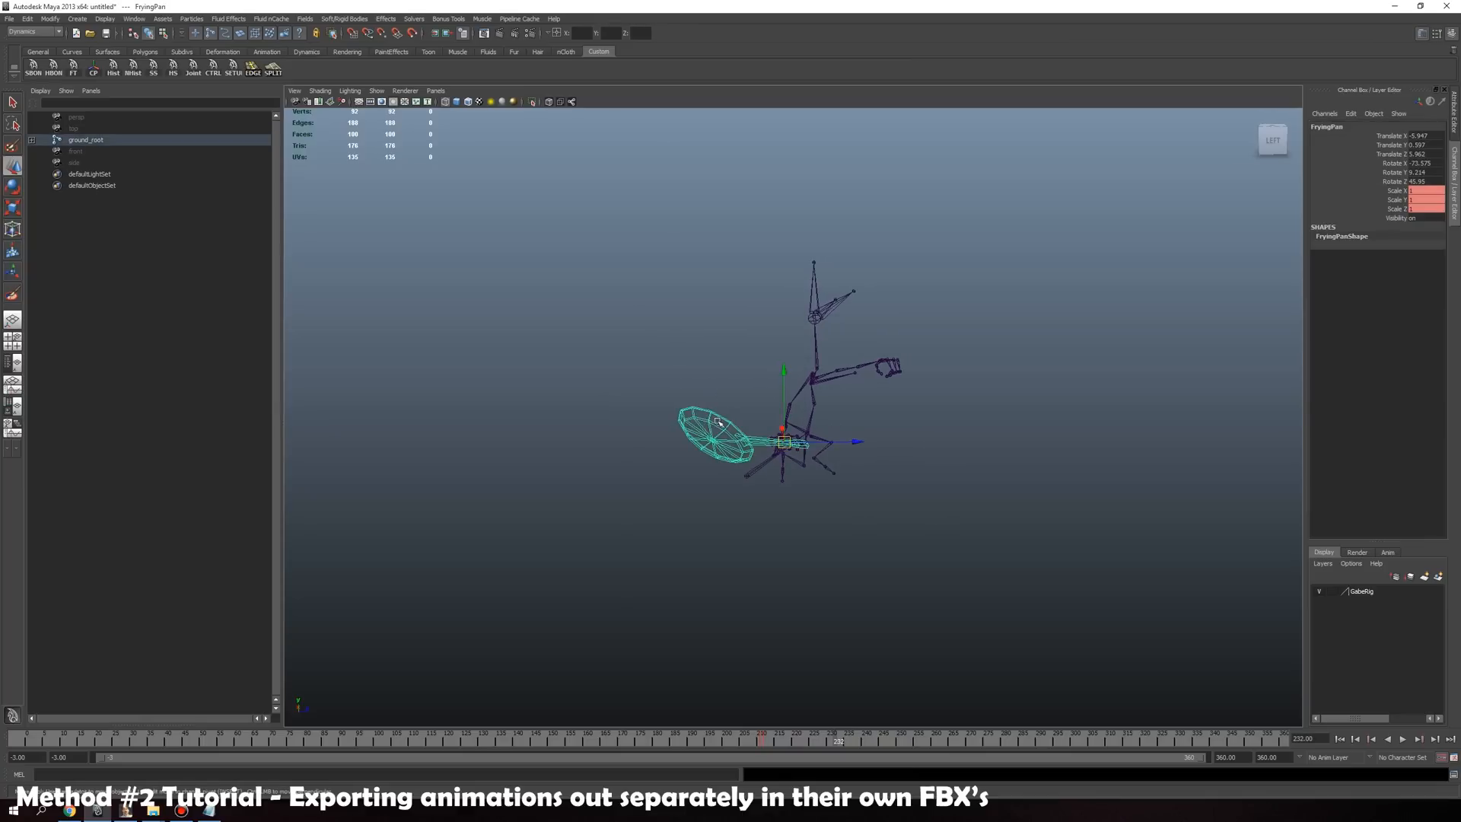
key("Delete")
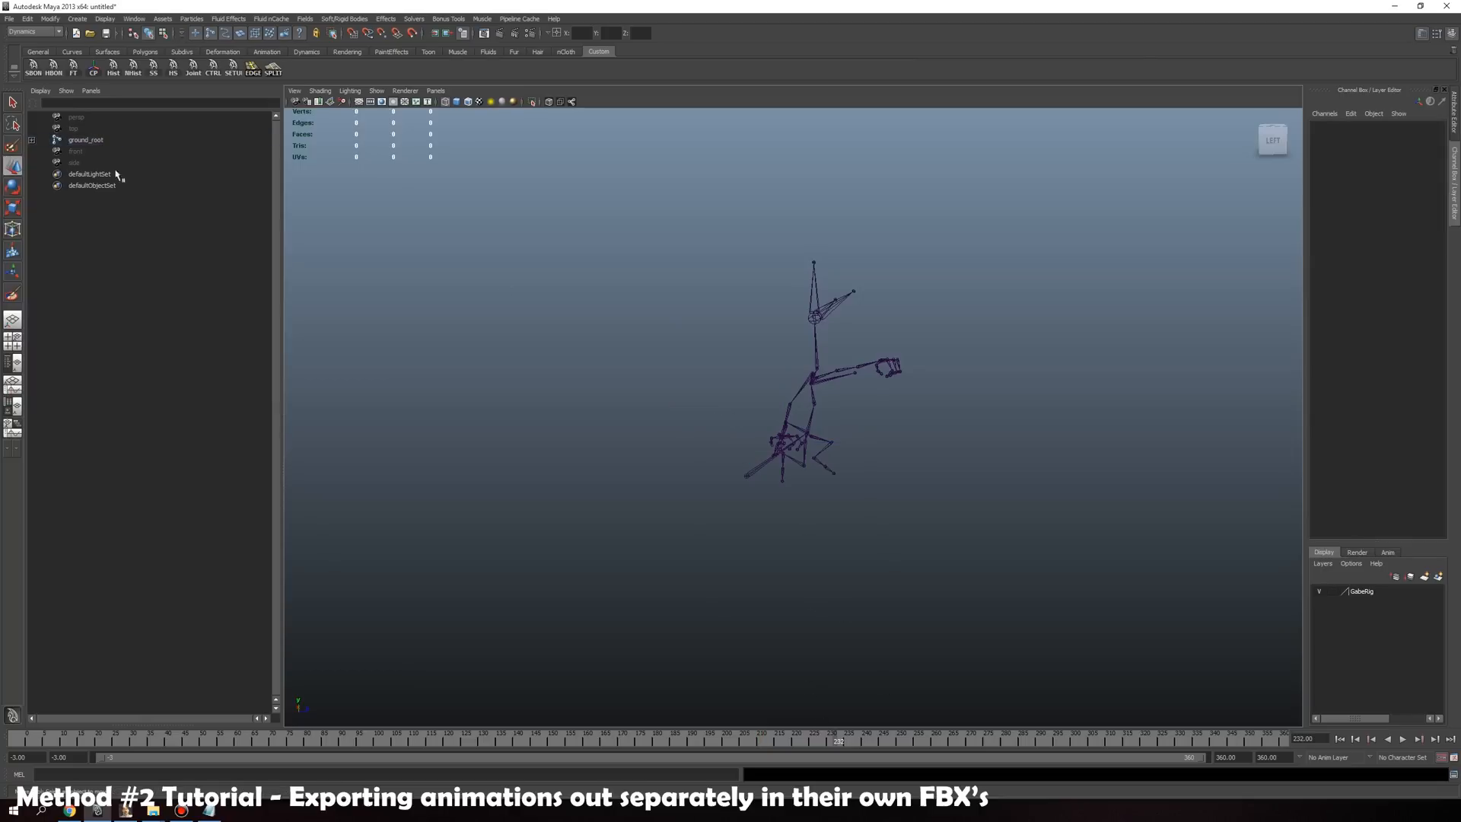
With ground_root selected, set the timeline's end frame to 281 and its start frame to 211 around the light combo keys
left_click(85, 140)
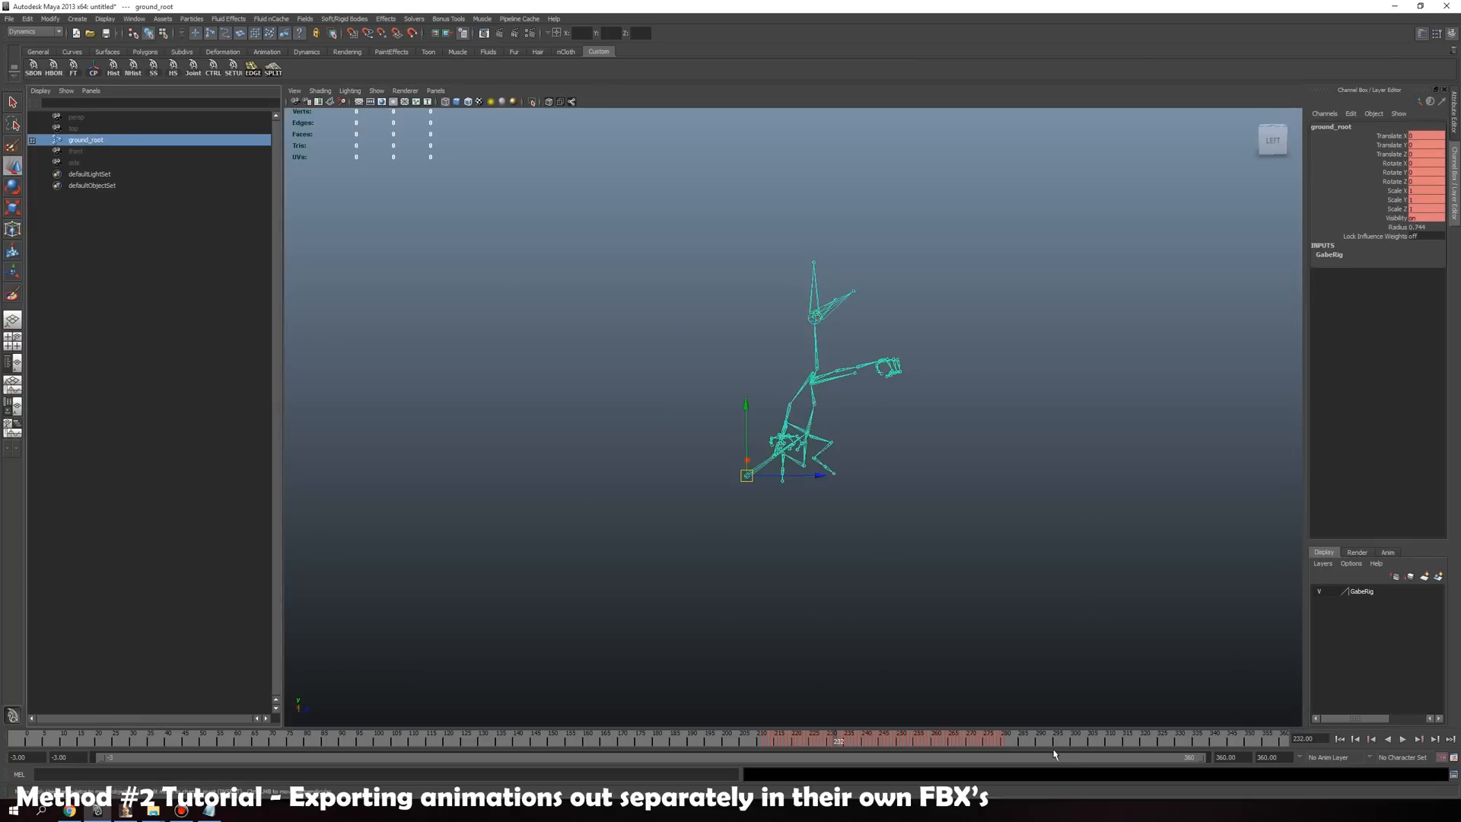
left_click_drag(1002, 735, 1008, 743)
double_click(1269, 757)
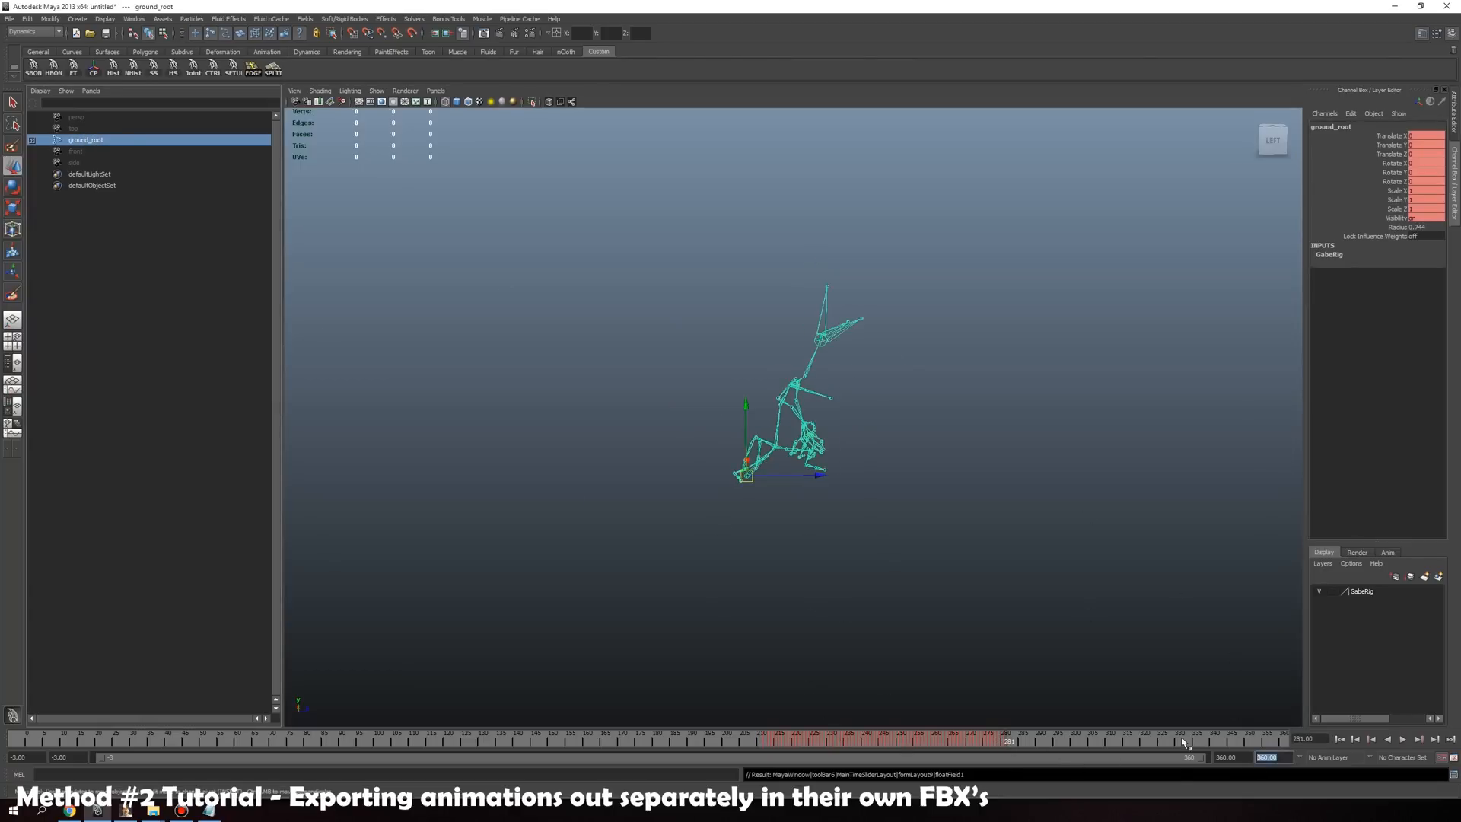
type("281")
key("Return")
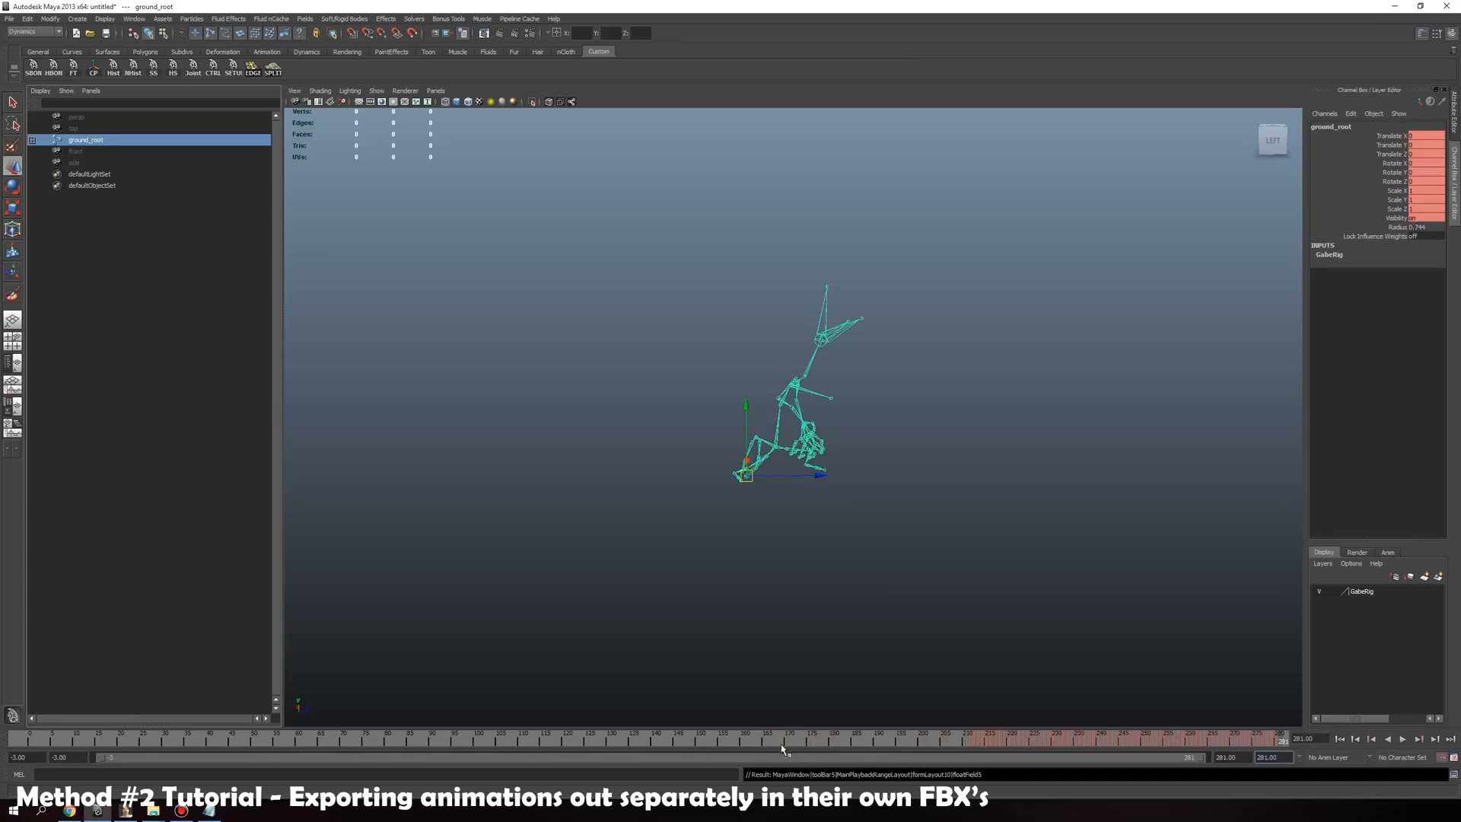
double_click(27, 757)
type("211")
key("Return")
left_click(9, 19)
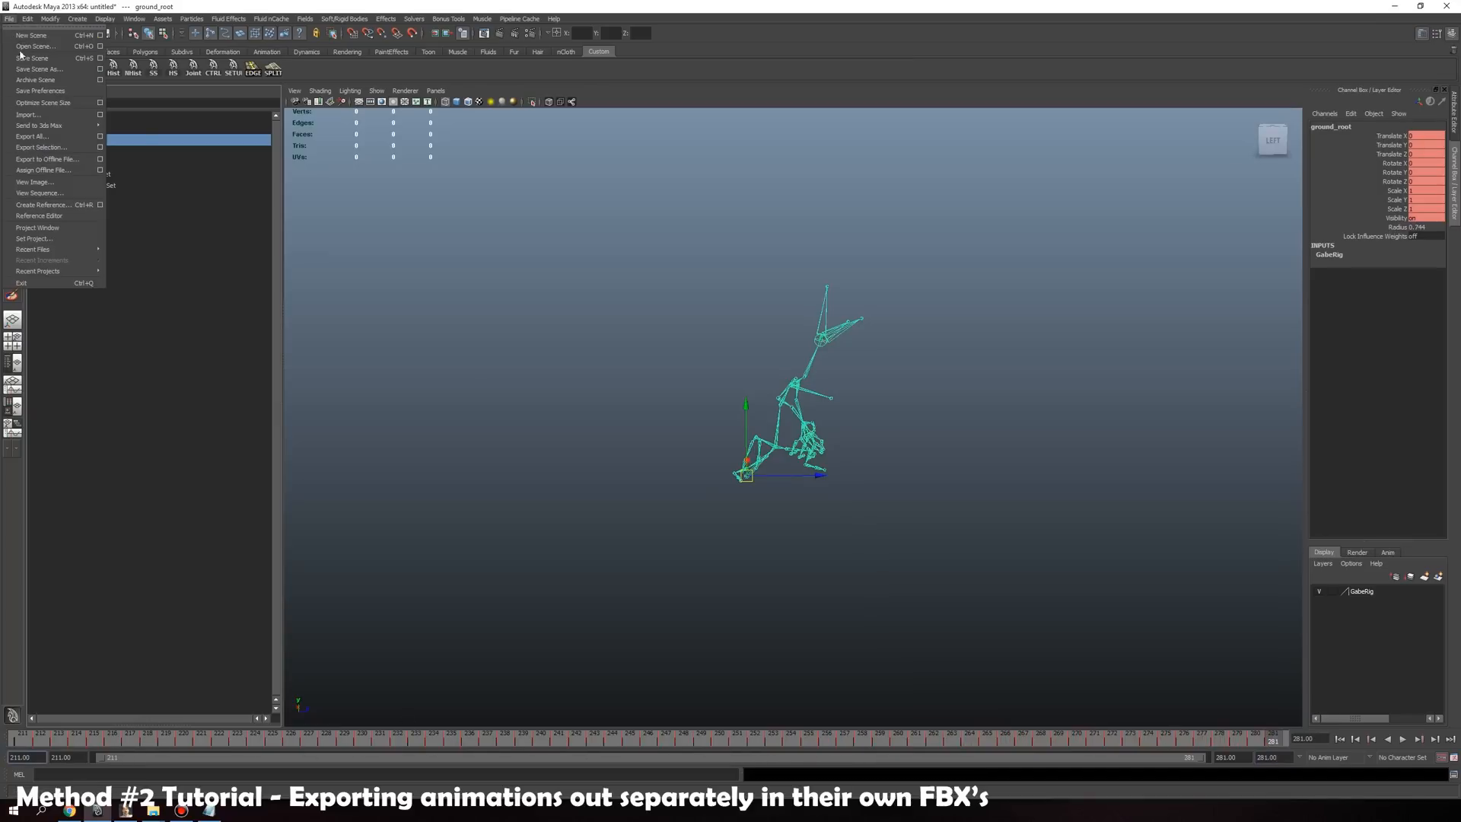
left_click(34, 146)
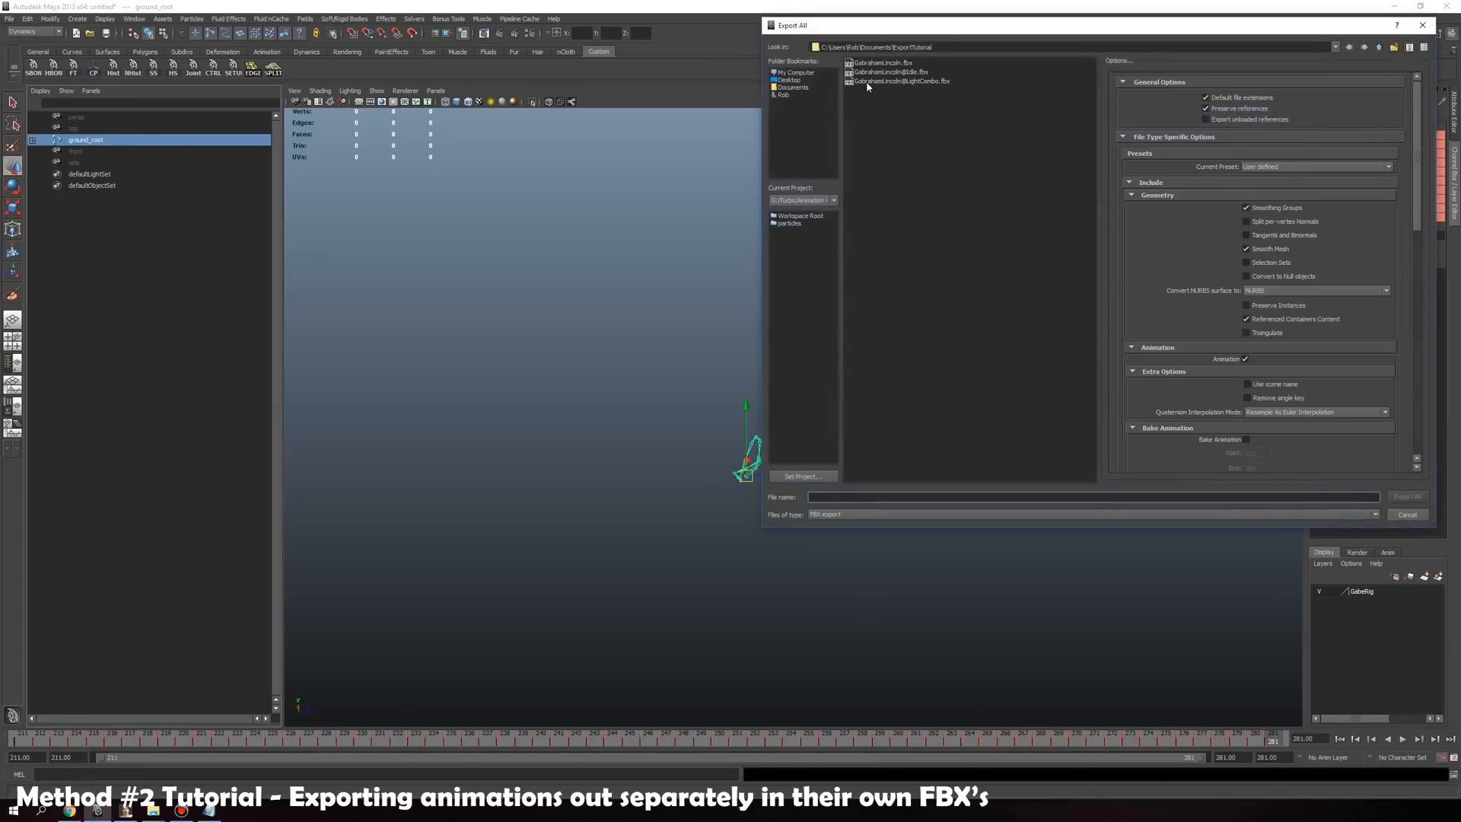
left_click(892, 81)
left_click(1406, 497)
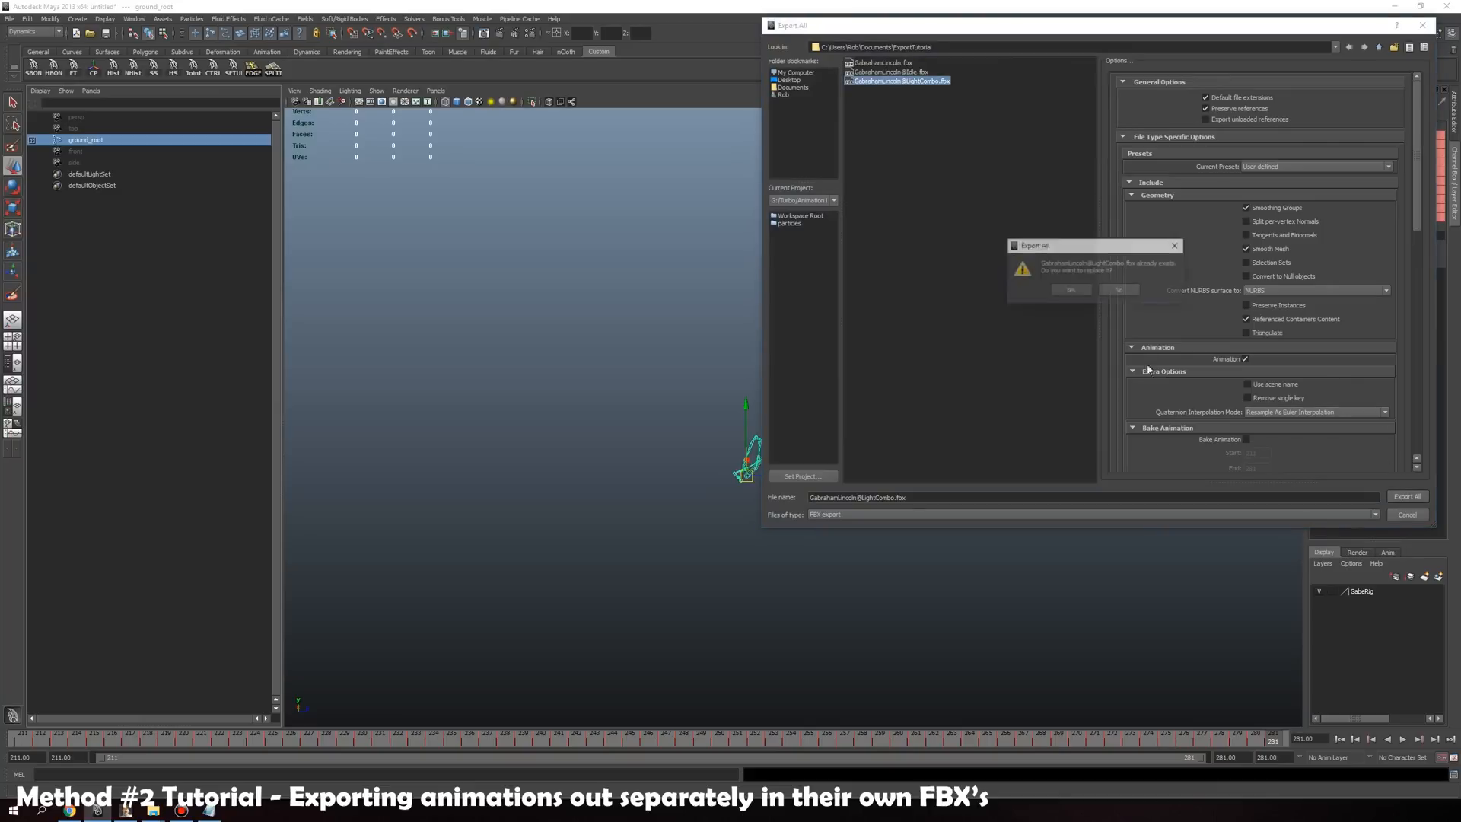
left_click(1073, 289)
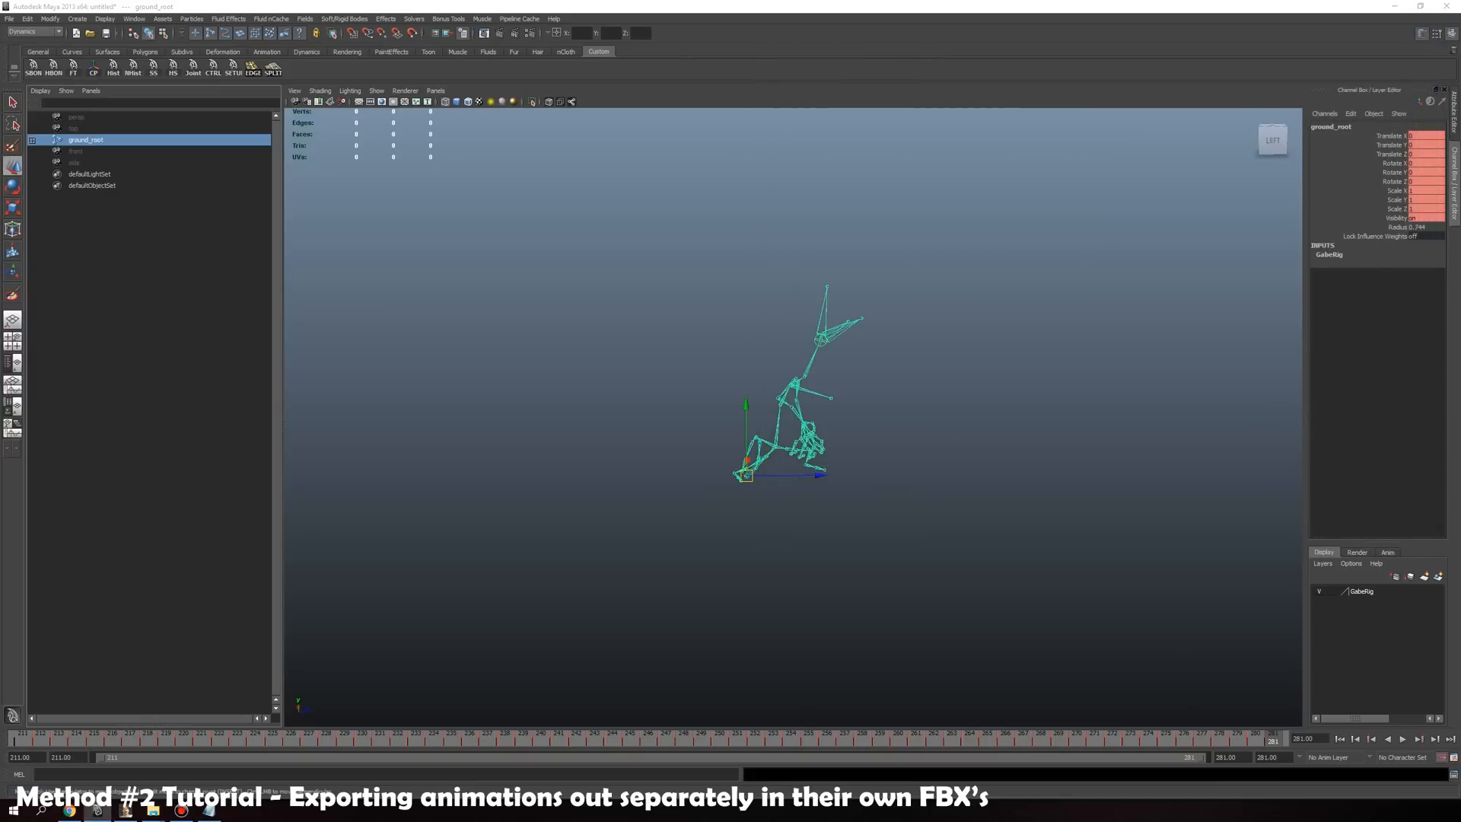
Check the exported FBX files in the ExportTutorial folder in File Explorer
key("alt+Tab")
left_click(1290, 195)
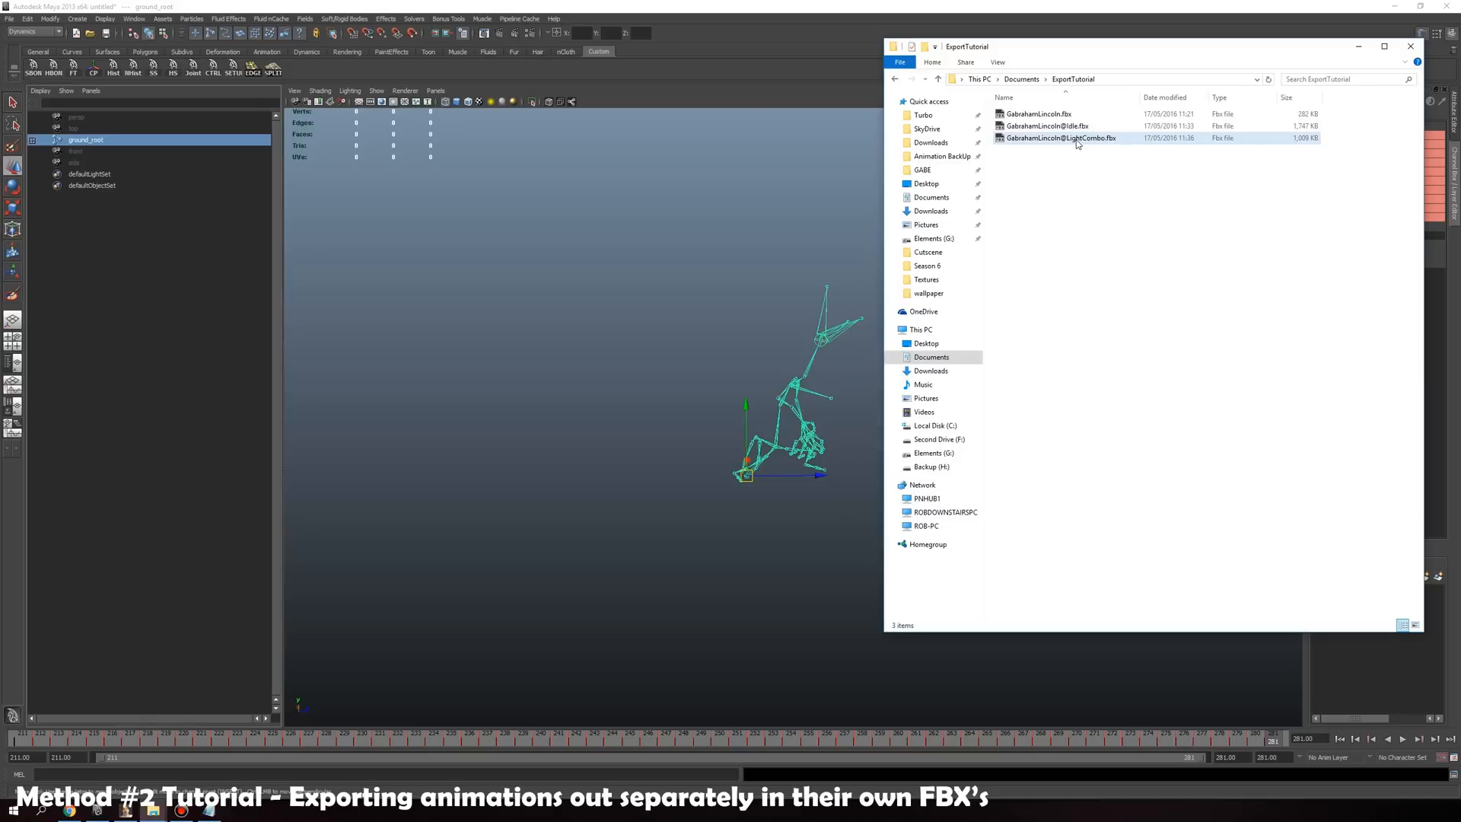
left_click(1038, 3)
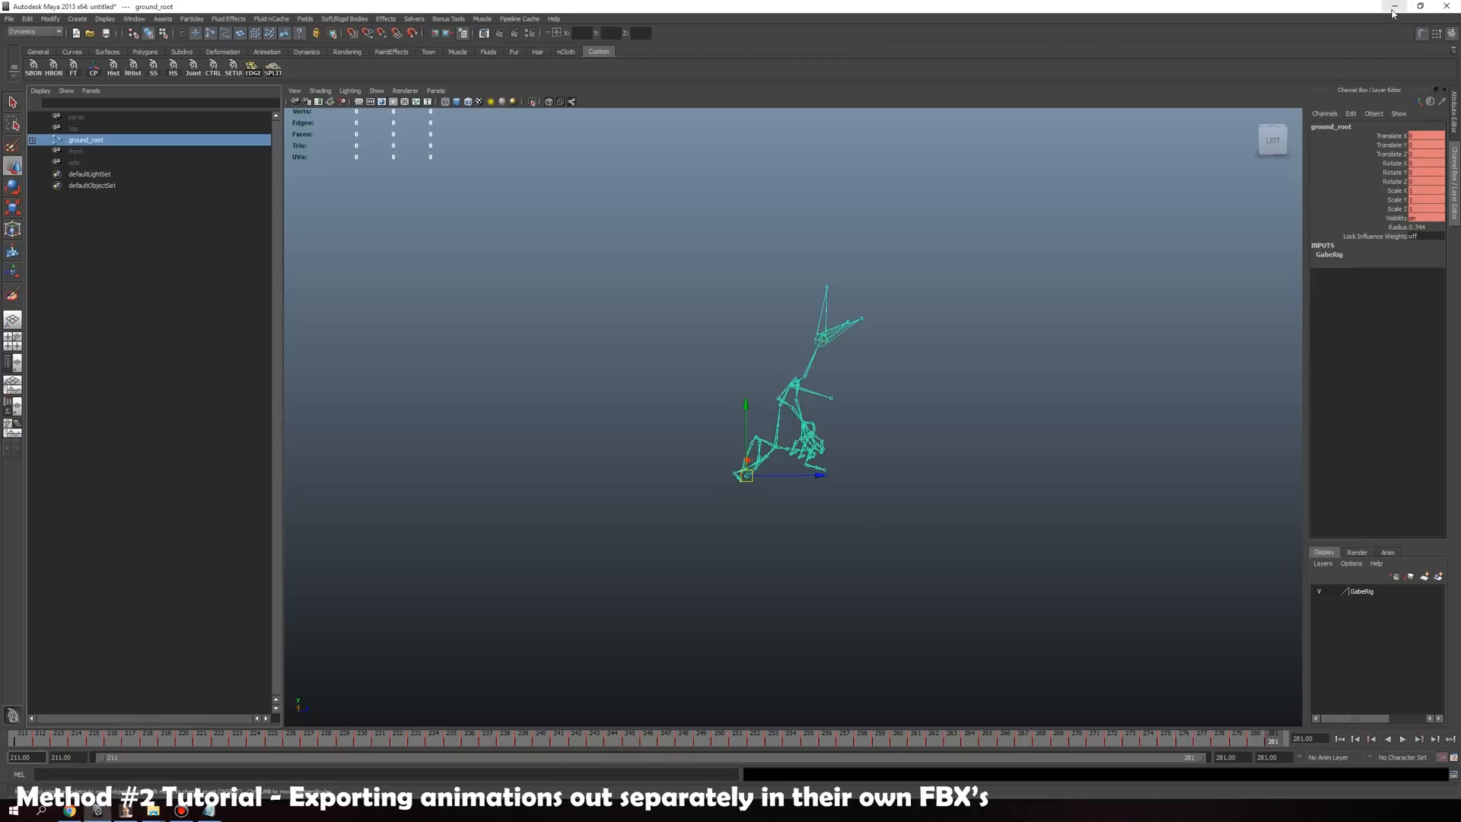
Switch to Unity and arrange the ExportTutorial folder beside the Unity project's Assets folder in two File Explorer windows
key("alt+Tab")
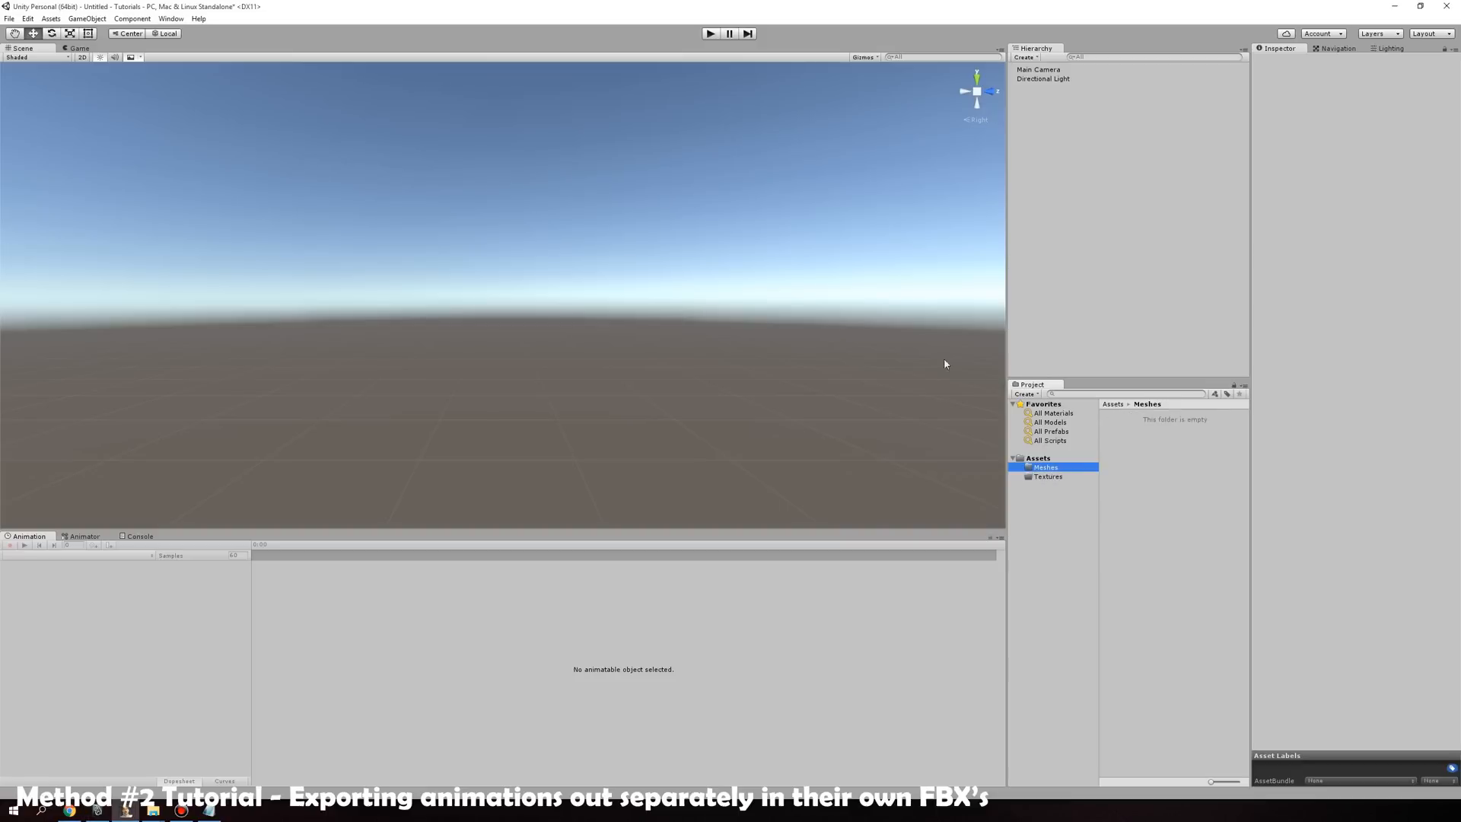
key("alt+Tab")
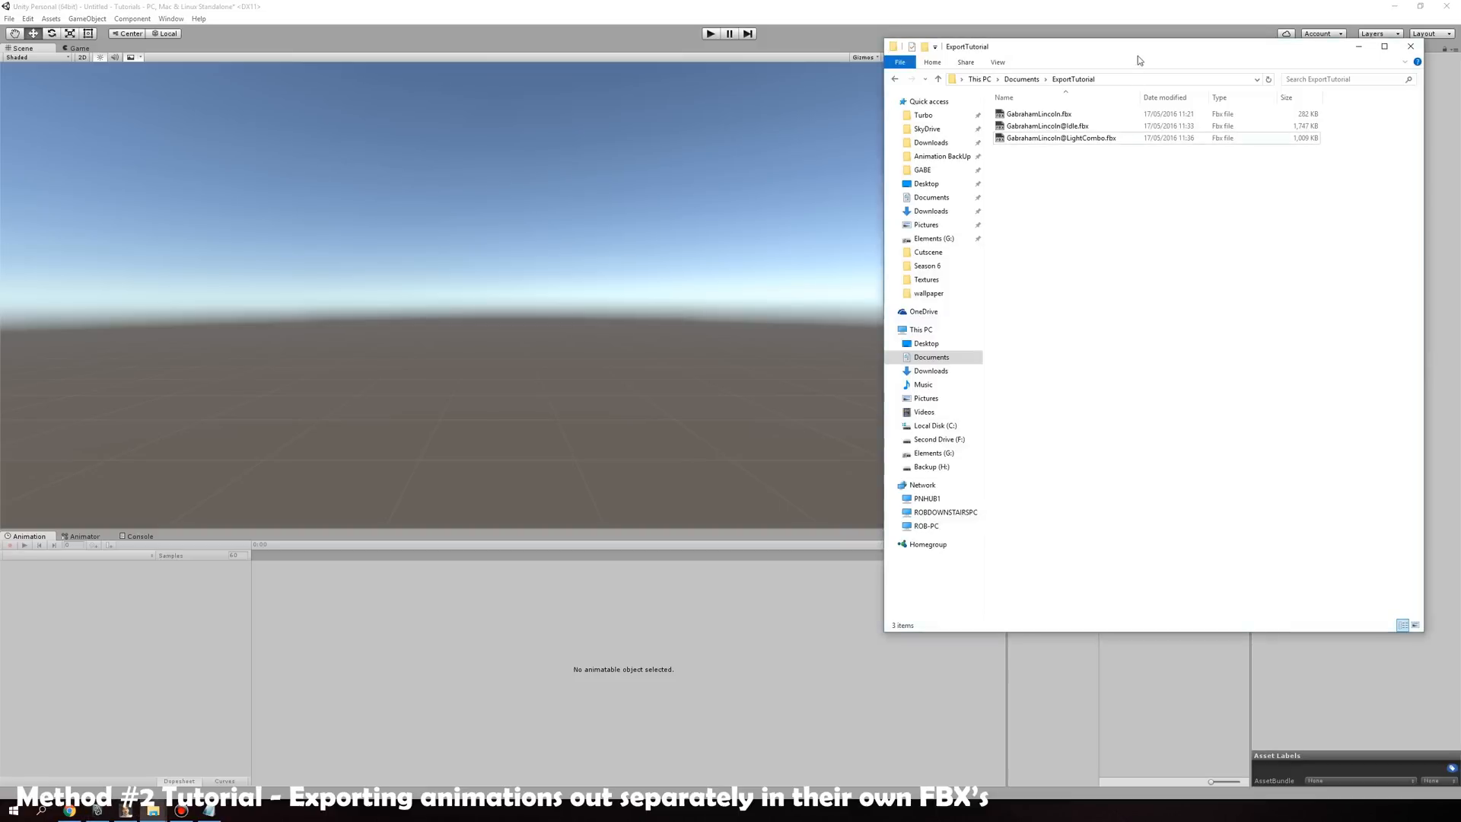
left_click_drag(1138, 56, 382, 74)
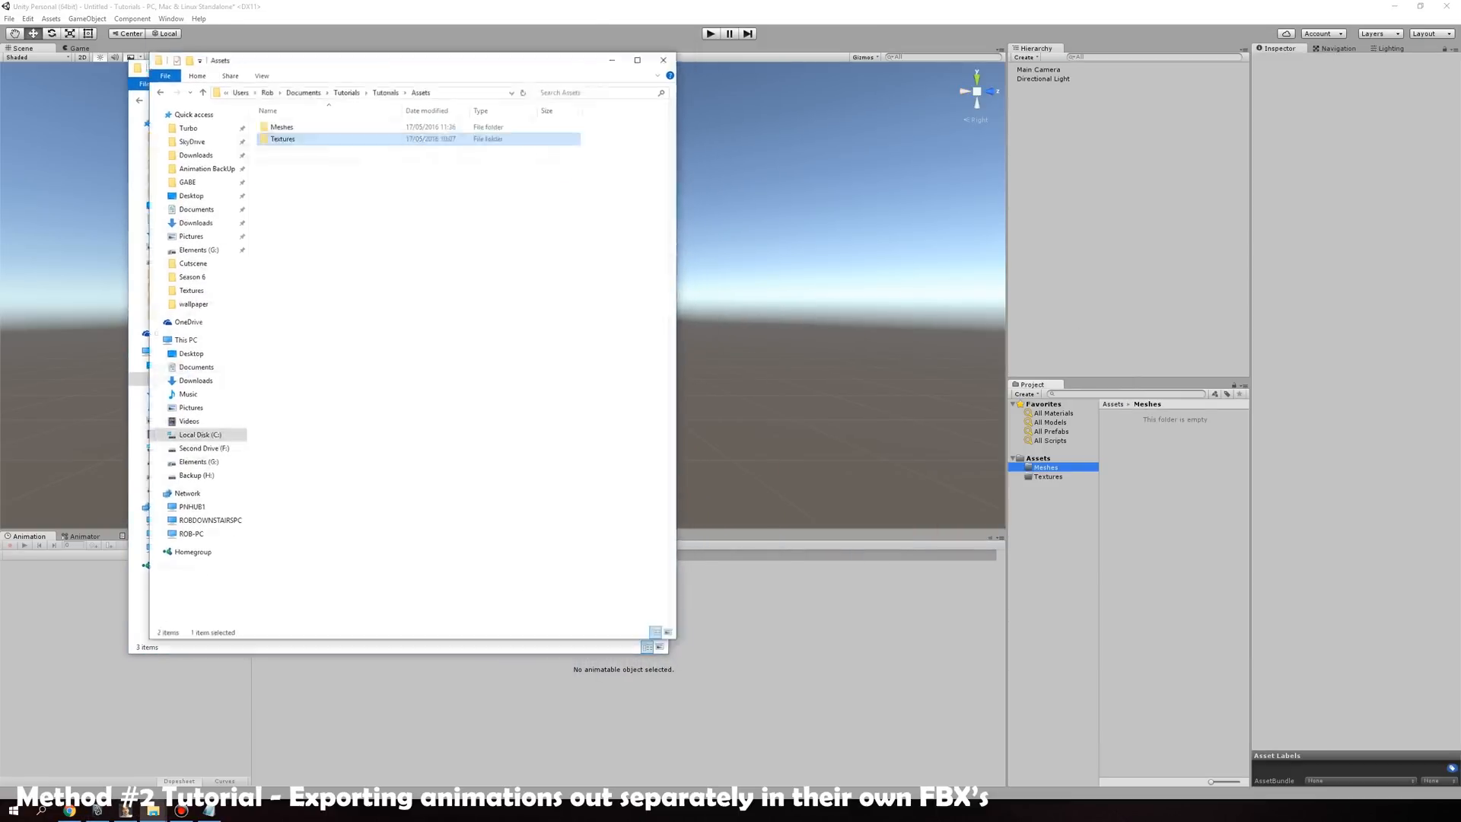
left_click_drag(314, 64, 928, 71)
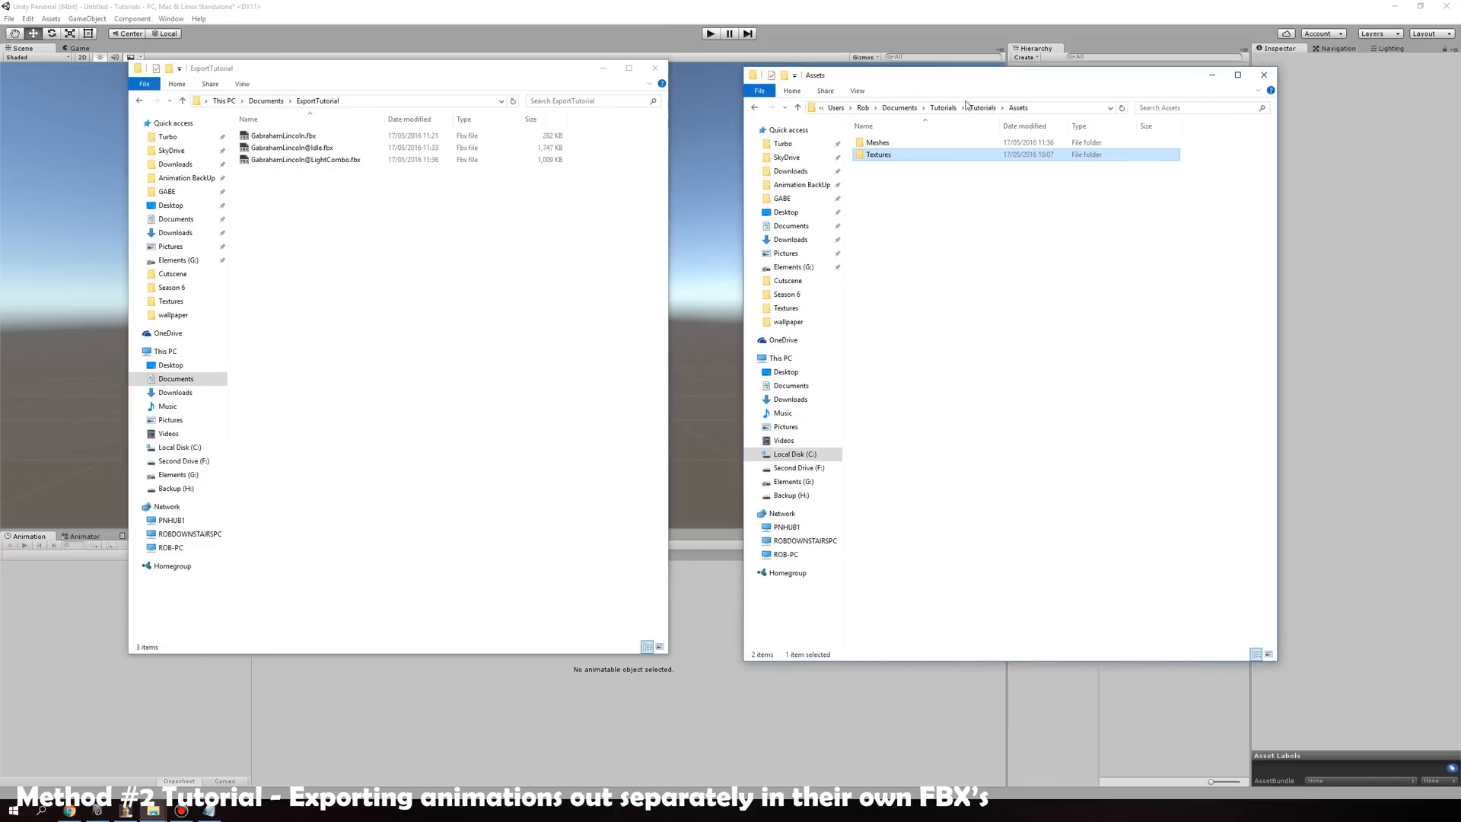
left_click(983, 108)
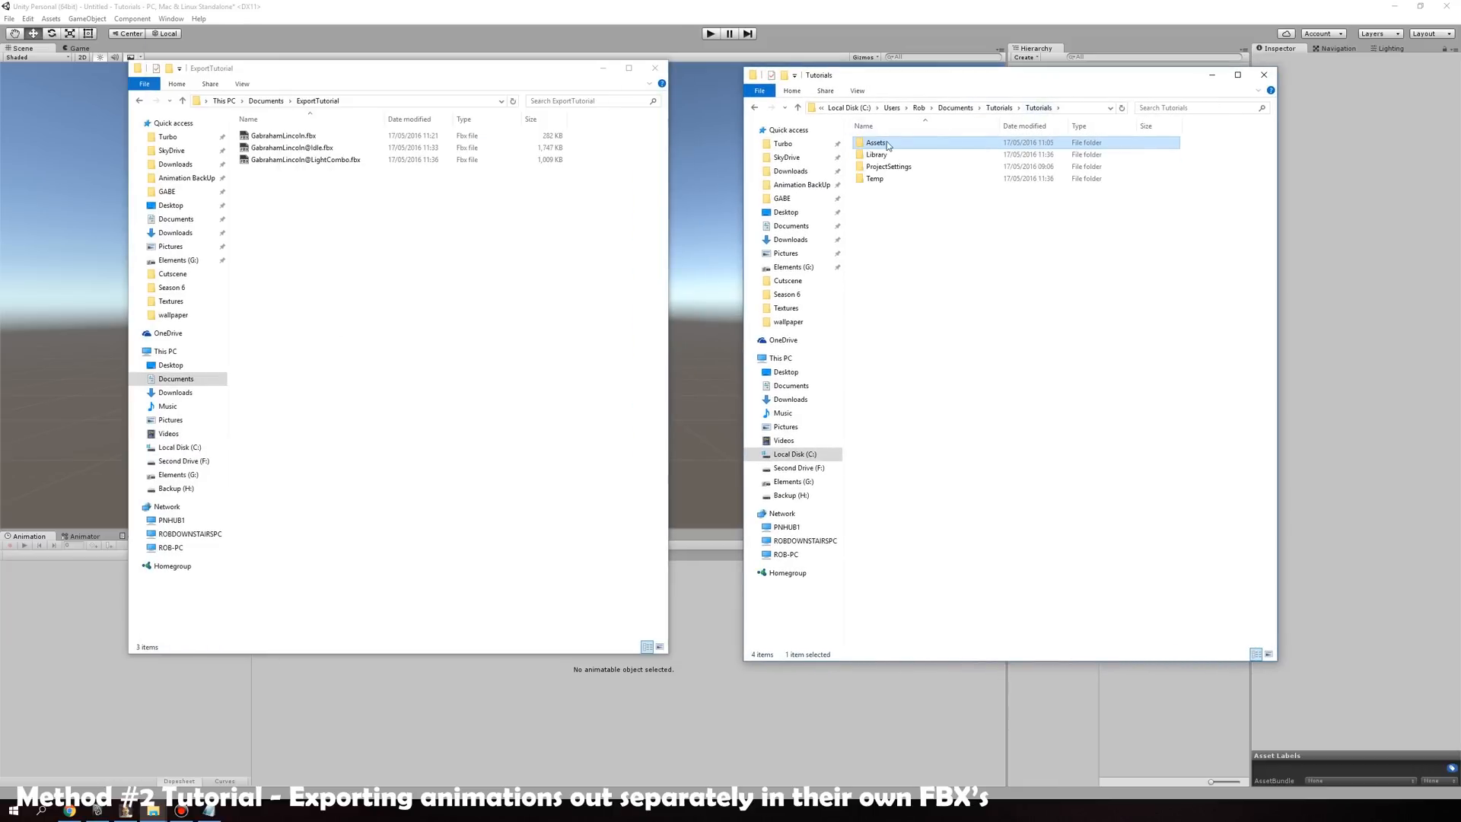
double_click(886, 145)
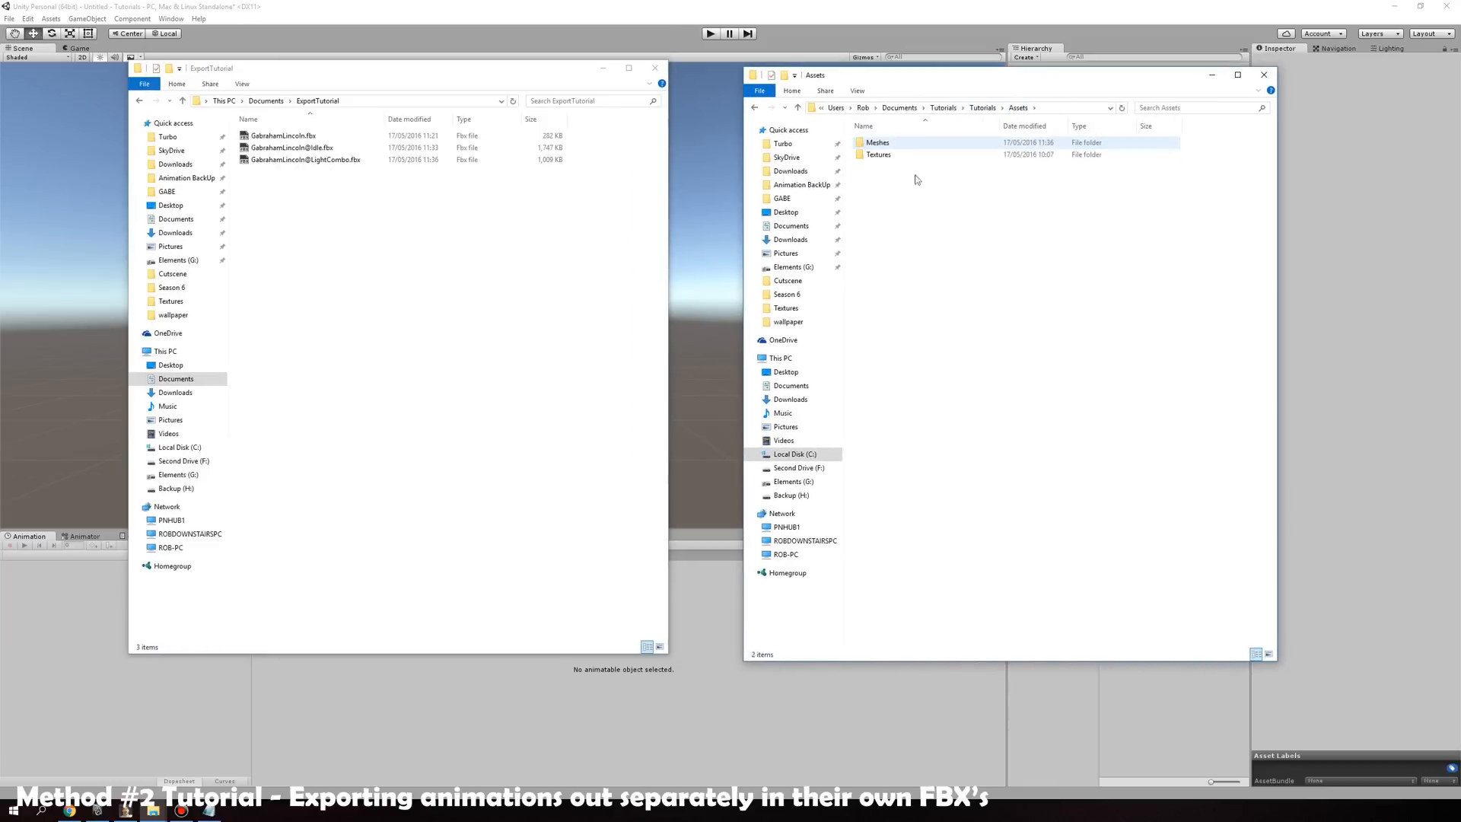
Move the three GabrahamLincoln FBX files from ExportTutorial into the project's Assets/Meshes folder and return to Unity
double_click(883, 143)
left_click_drag(356, 186, 994, 218)
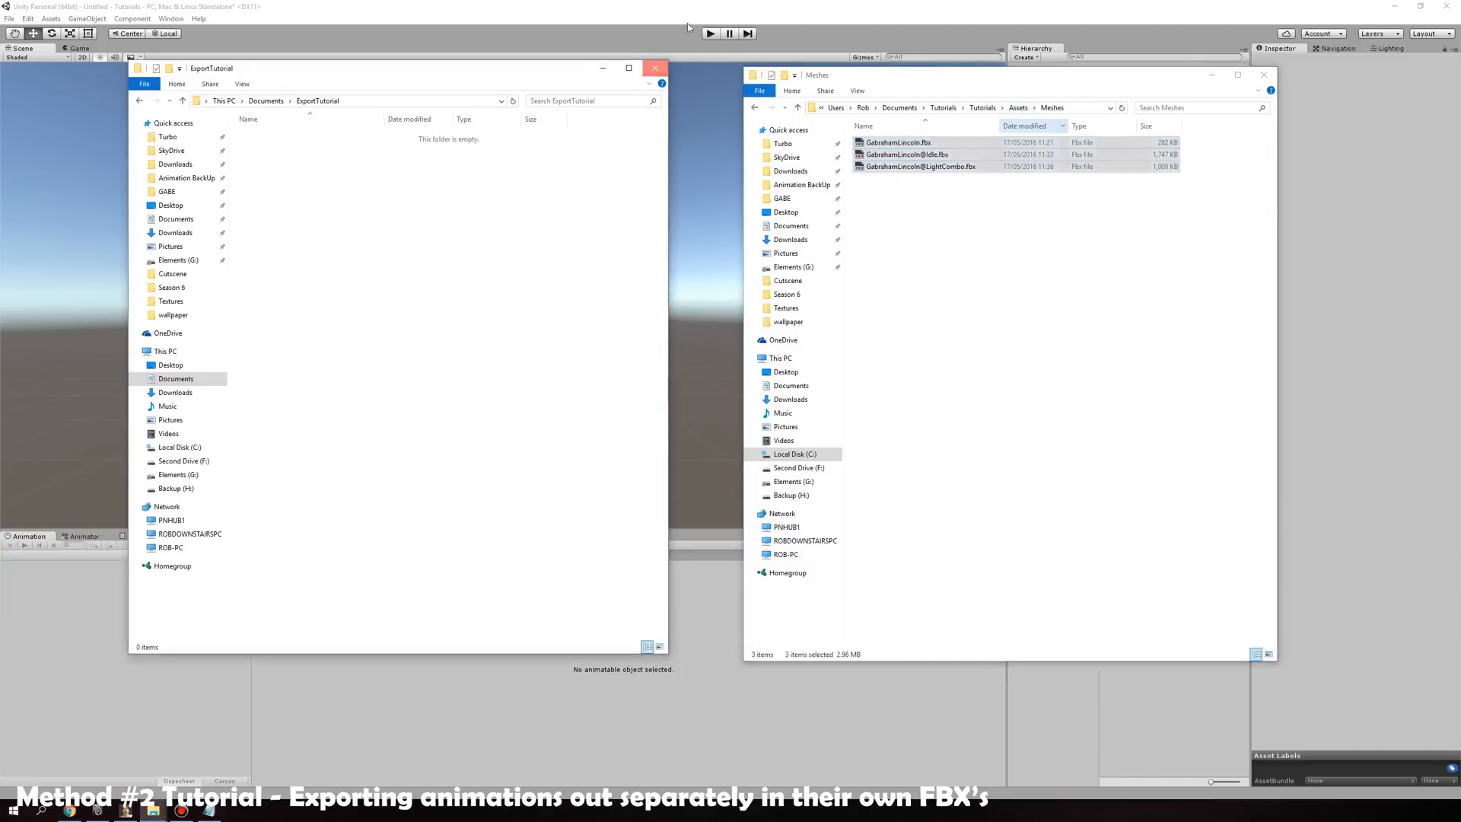
left_click(654, 69)
left_click(711, 6)
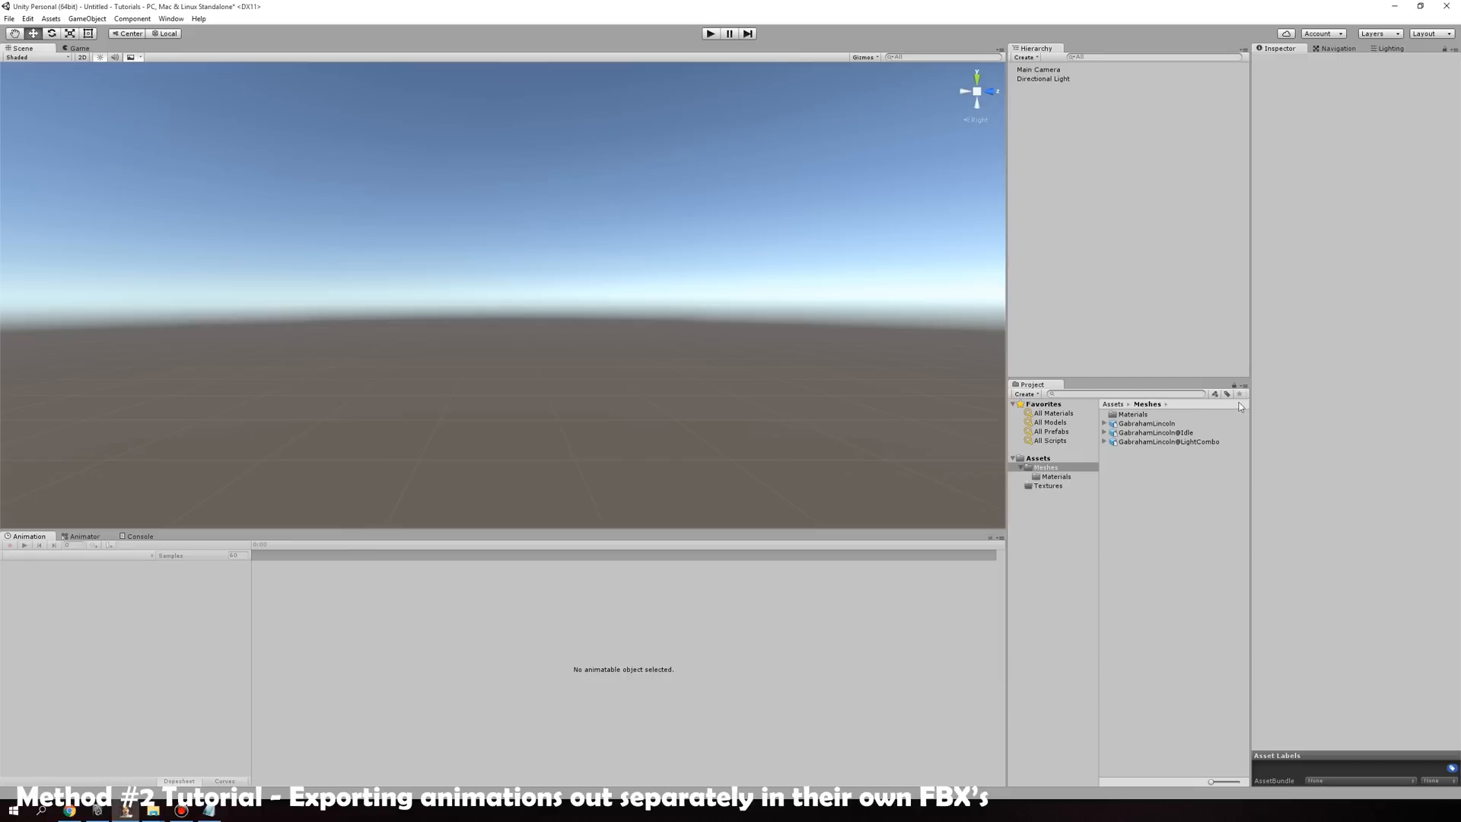
Review the animation import settings of the GabrahamLincoln, GabrahamLincoln@Idle and GabrahamLincoln@LightCombo models in the Meshes folder
left_click(1165, 423)
left_click(1164, 441)
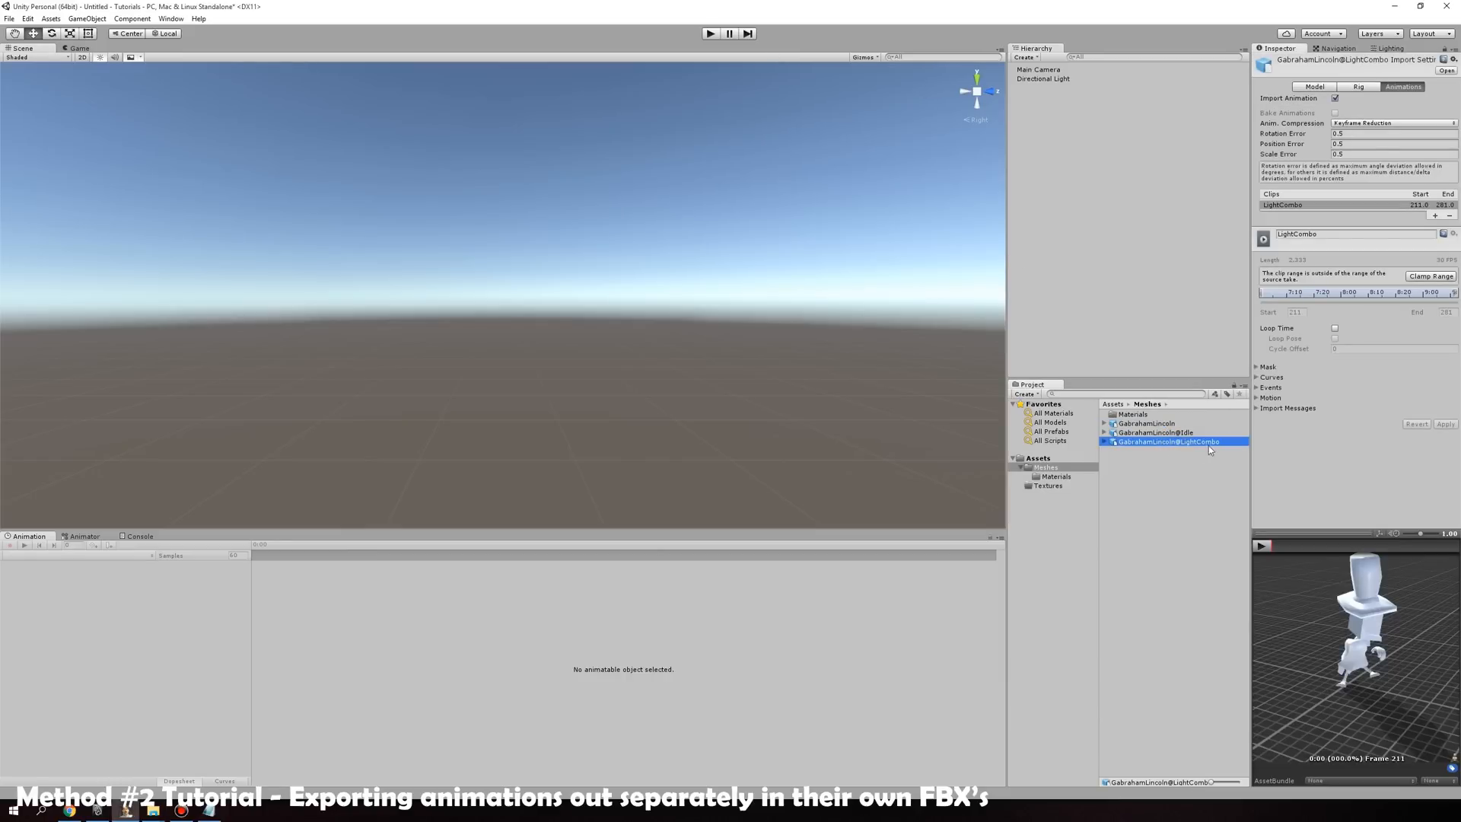
left_click(1172, 432)
left_click(1168, 424)
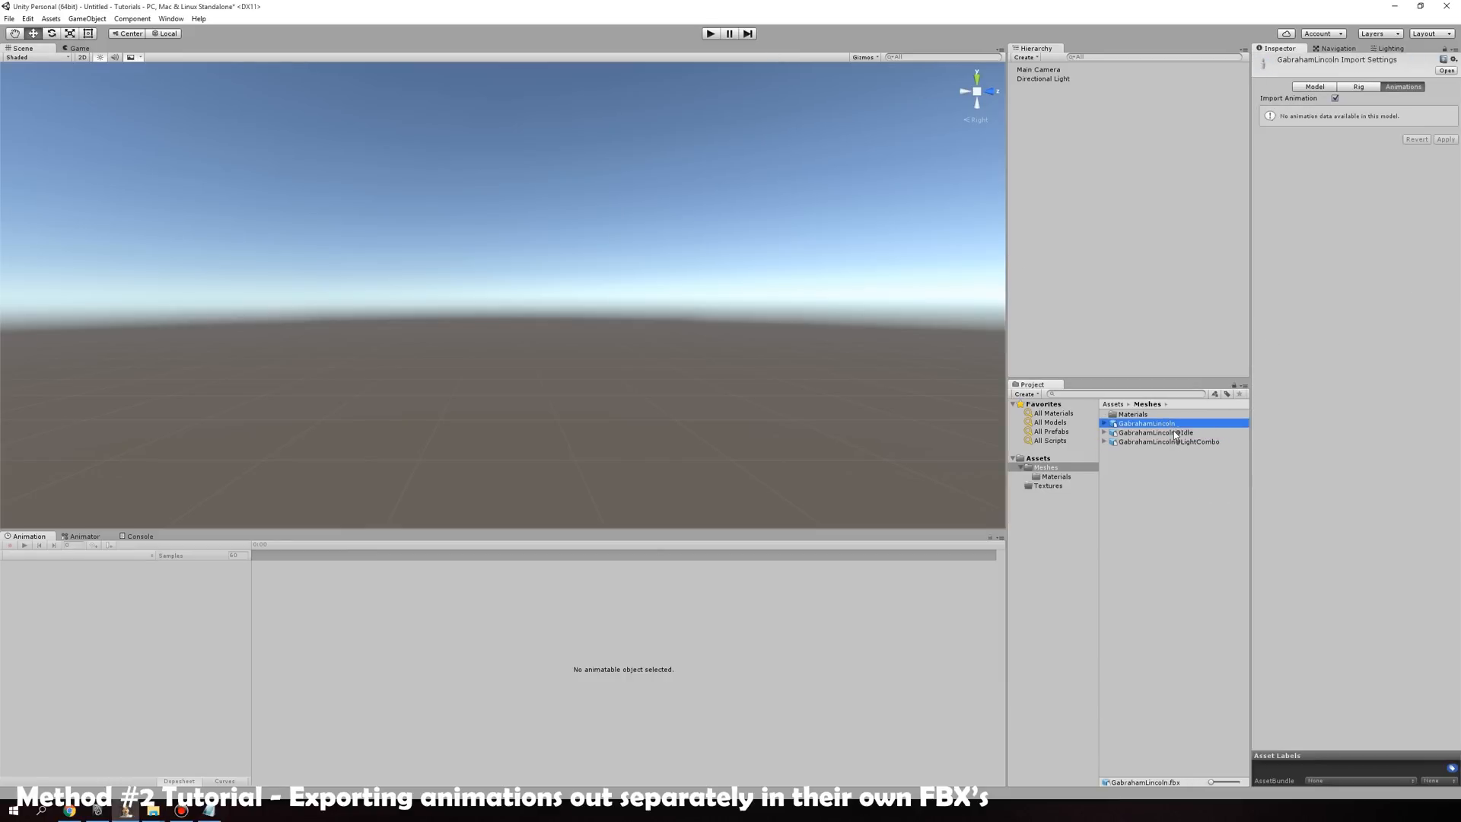
left_click(1176, 432)
left_click(1181, 443)
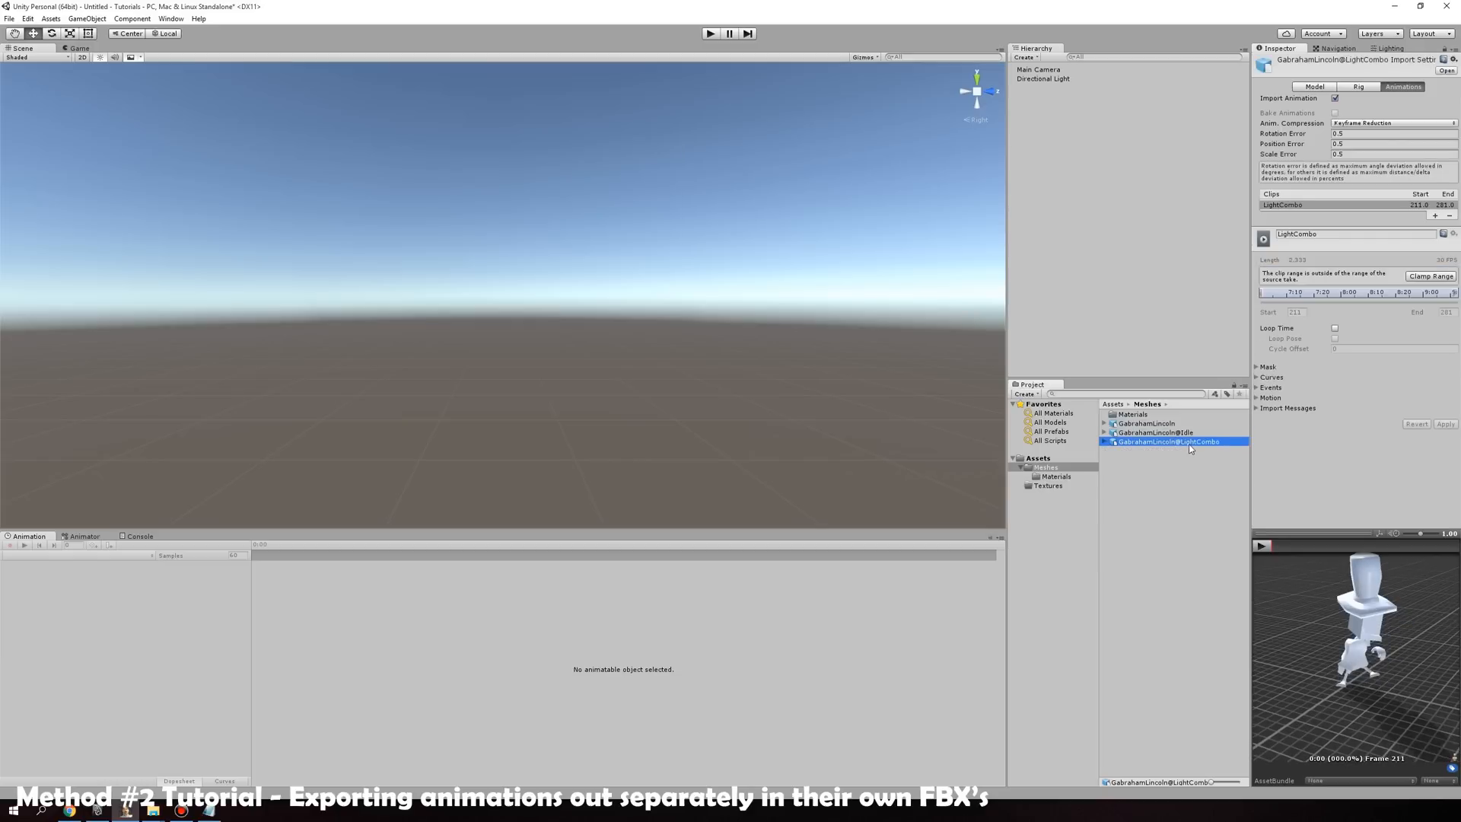
Play the GabrahamLincoln@Idle animation in an enlarged, detached preview window, and close that window after viewing
right_click(1298, 531)
left_click(1285, 502)
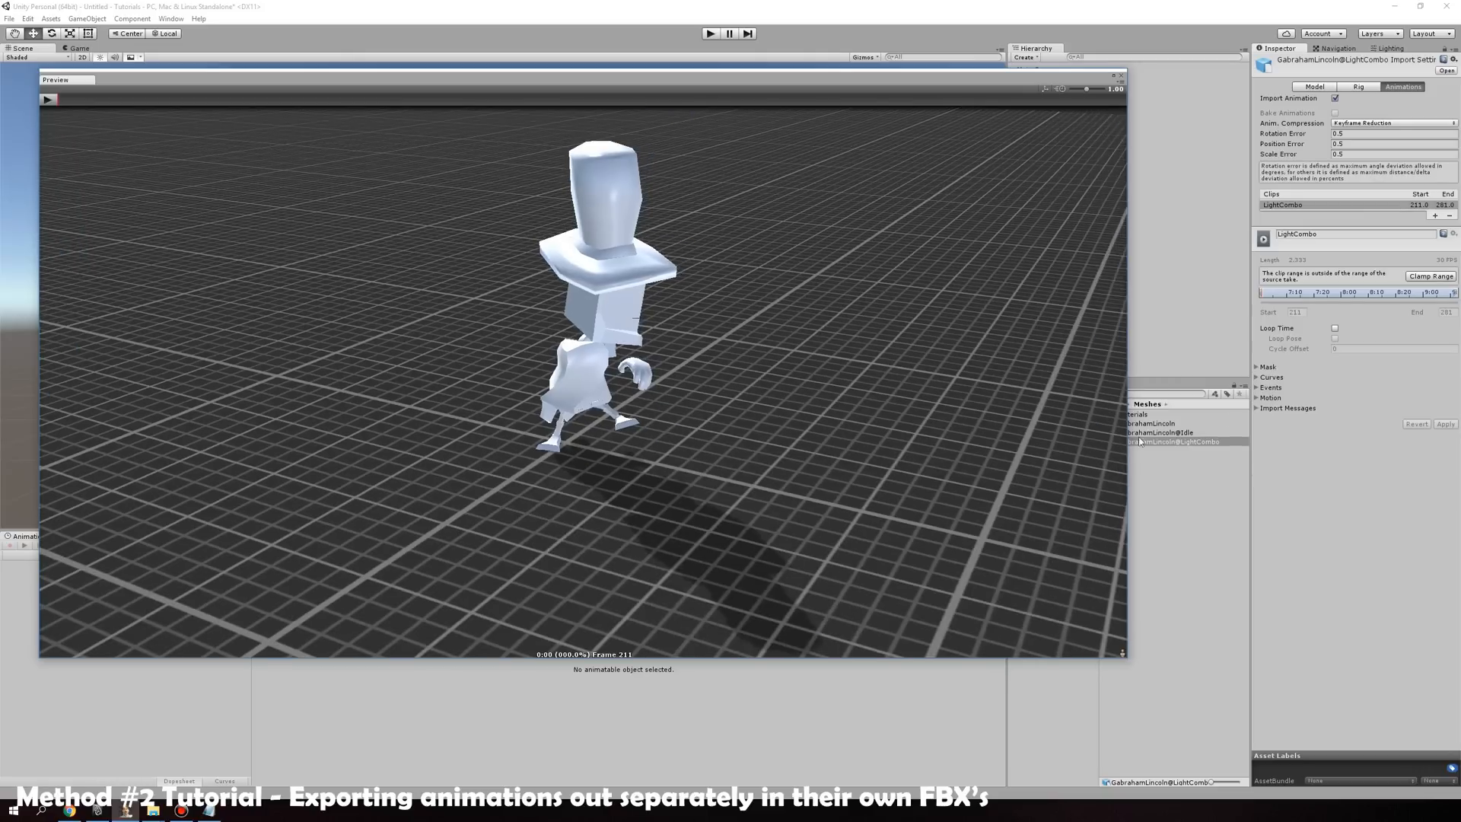
left_click(1162, 433)
left_click(49, 100)
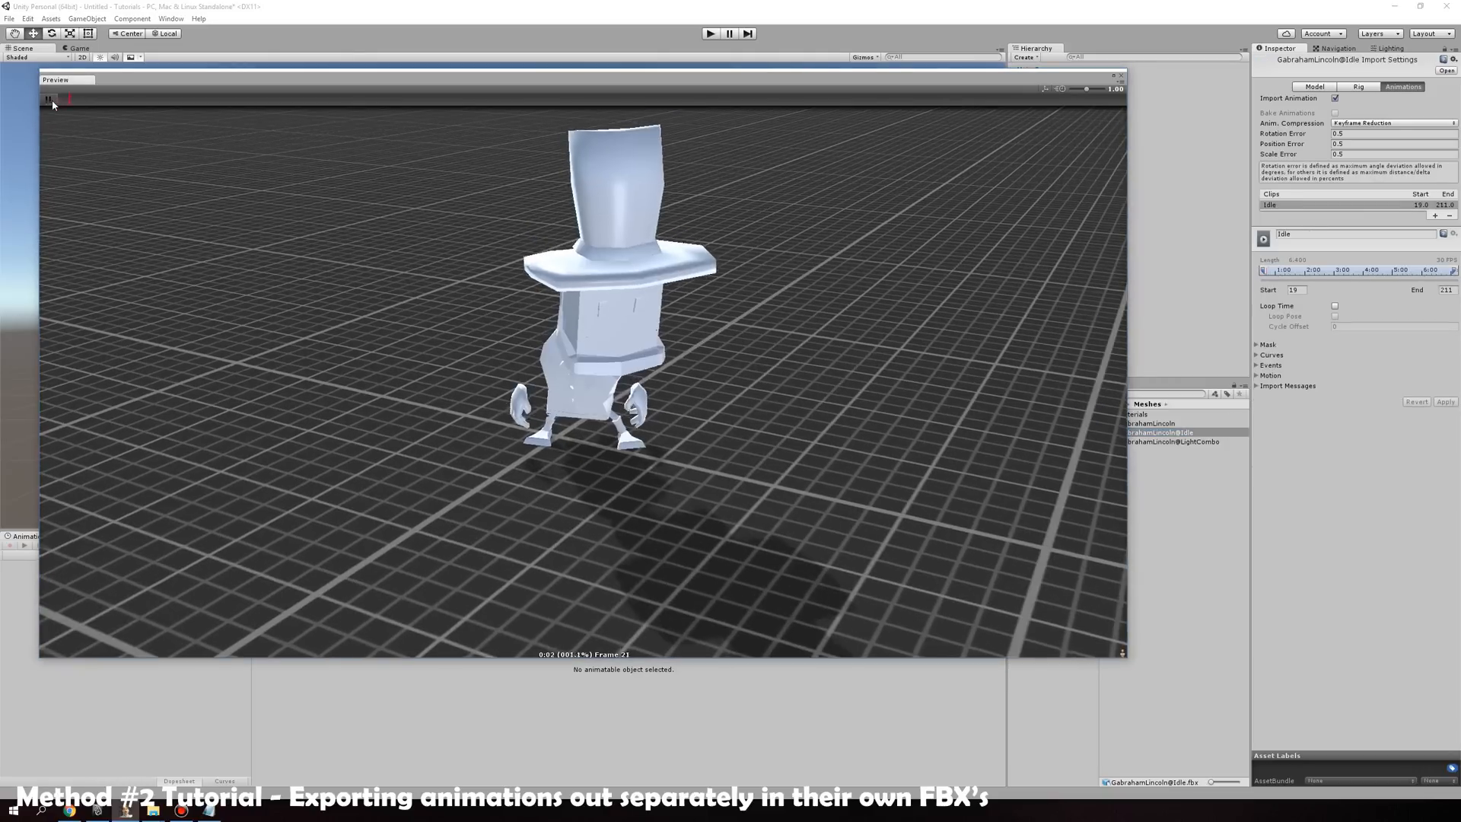
left_click(938, 5)
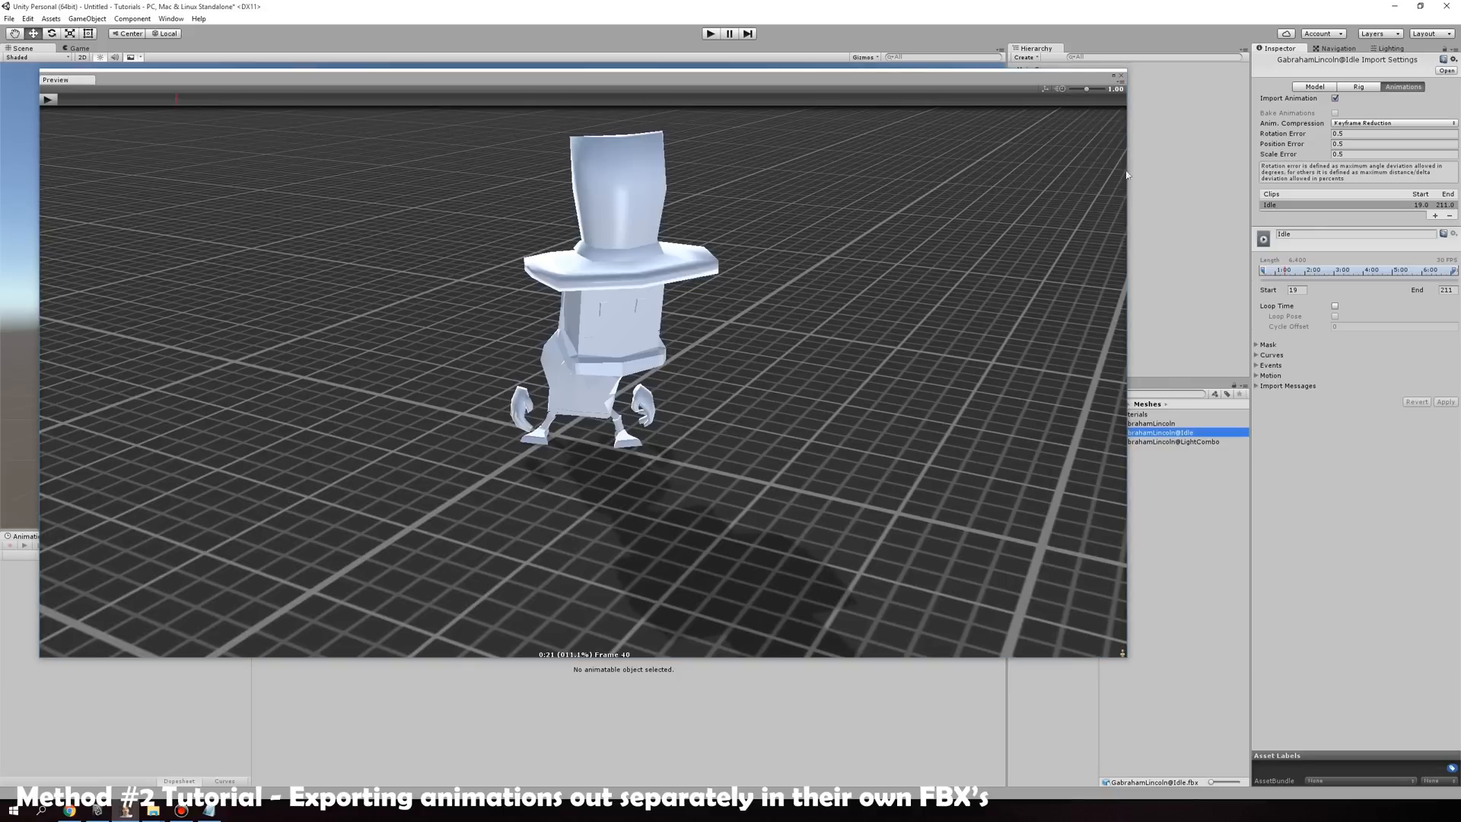
left_click(1121, 76)
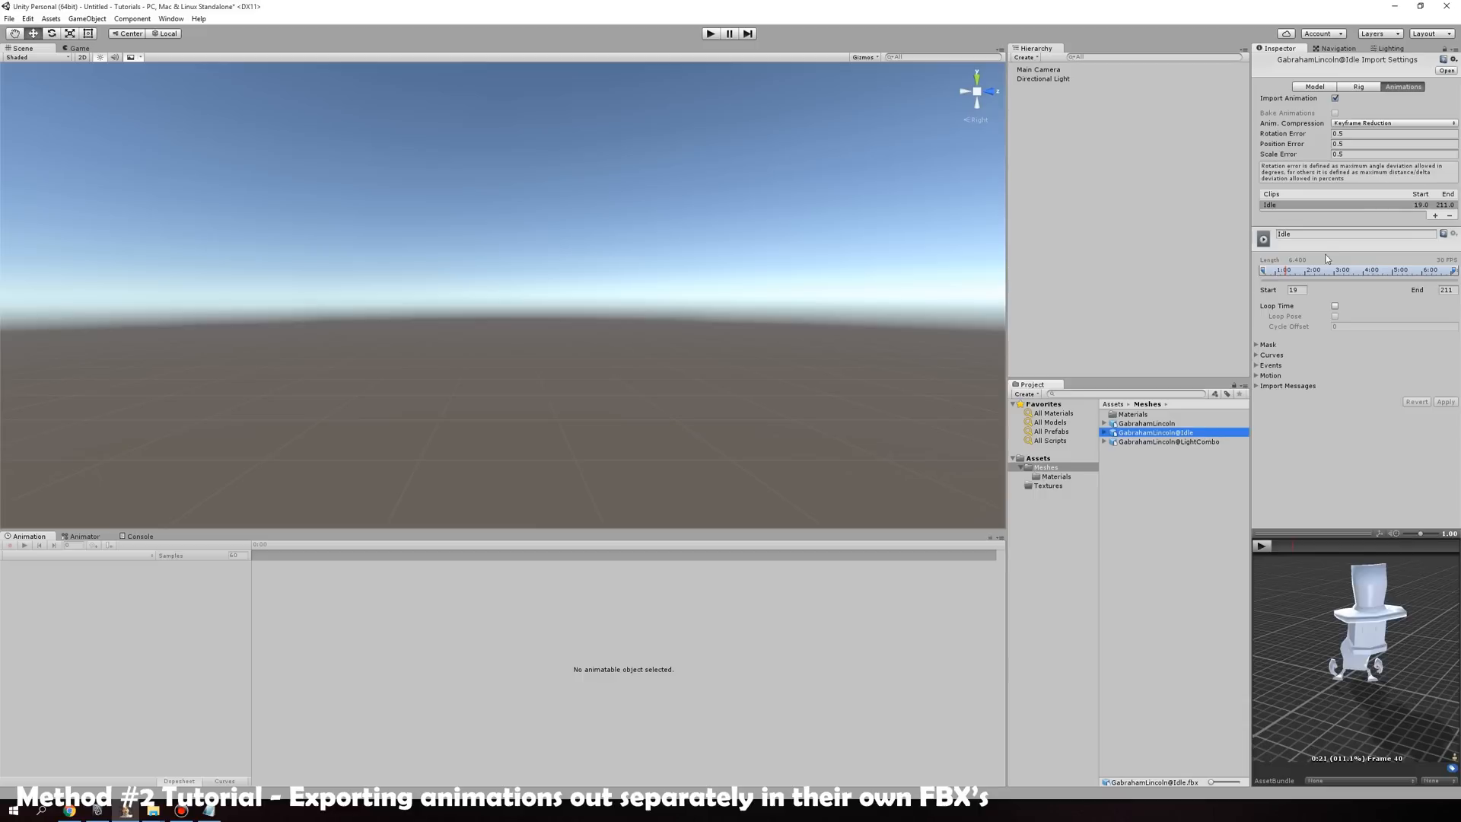
Enable Loop Time on the Idle clip, apply the import settings and play its preview
left_click(1335, 306)
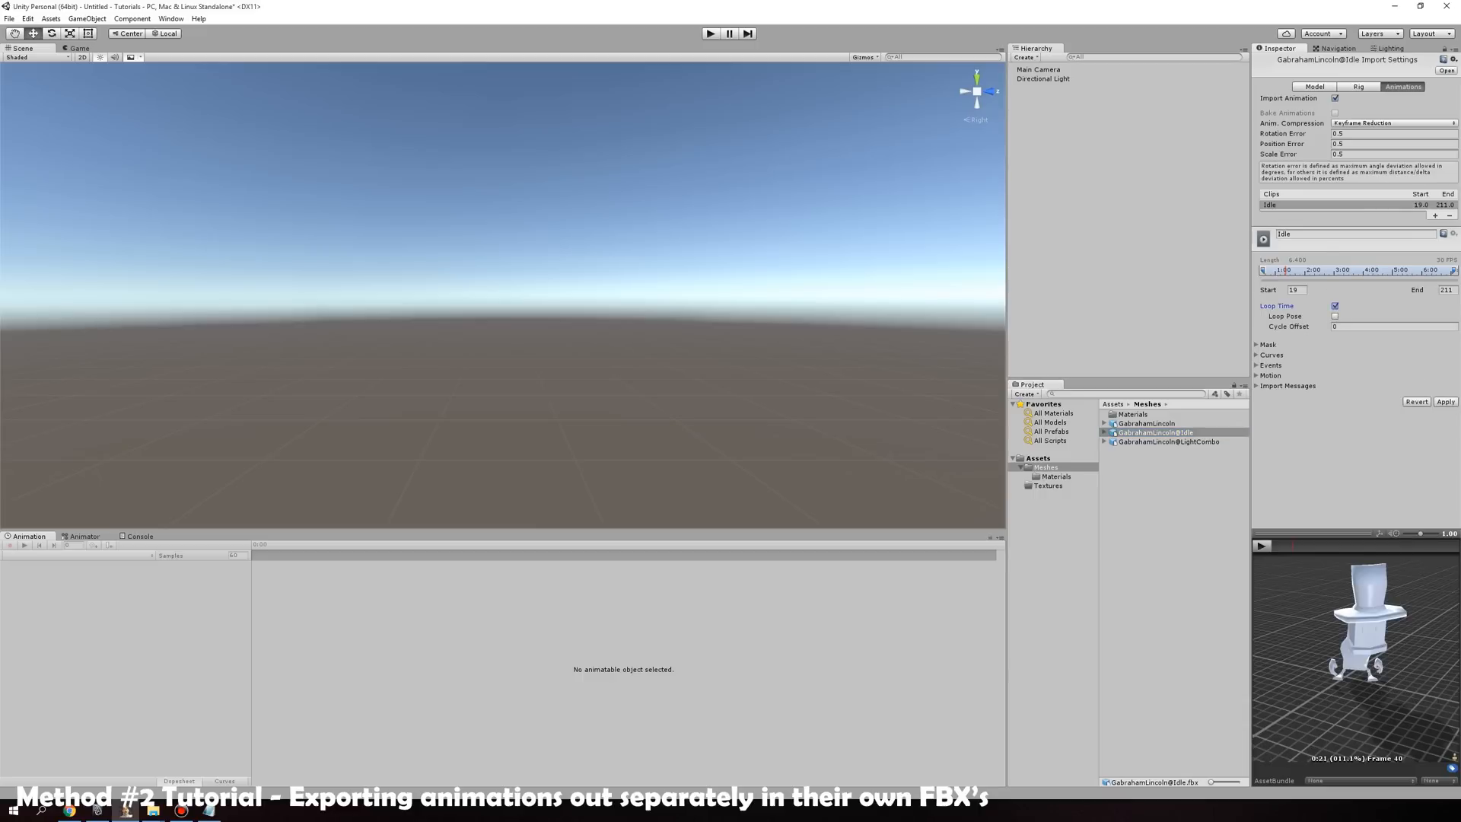
left_click(1445, 402)
left_click(1263, 547)
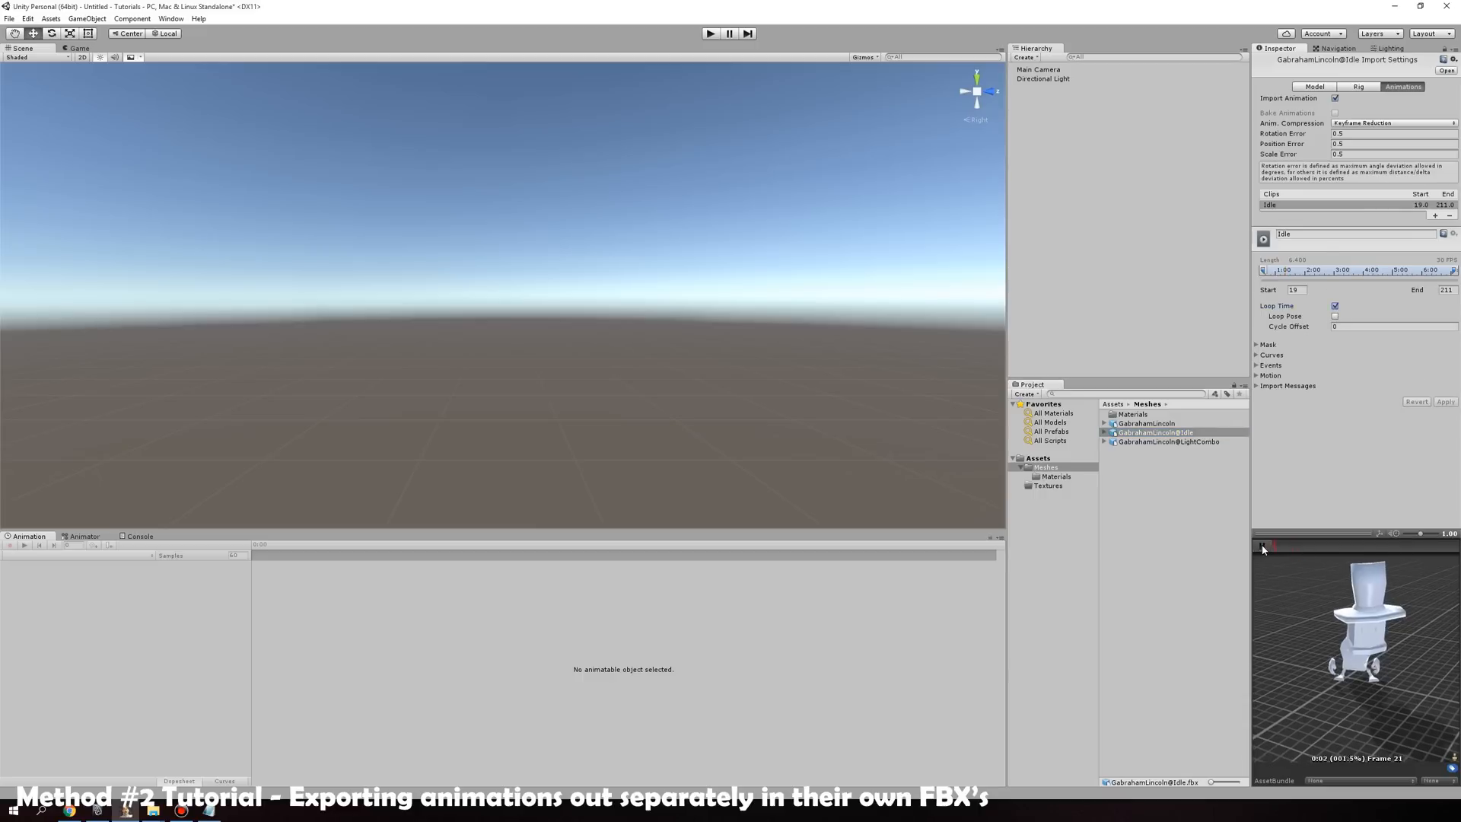
Check the LightCombo clip's import settings and the rig settings of the base GabrahamLincoln model
left_click(1194, 442)
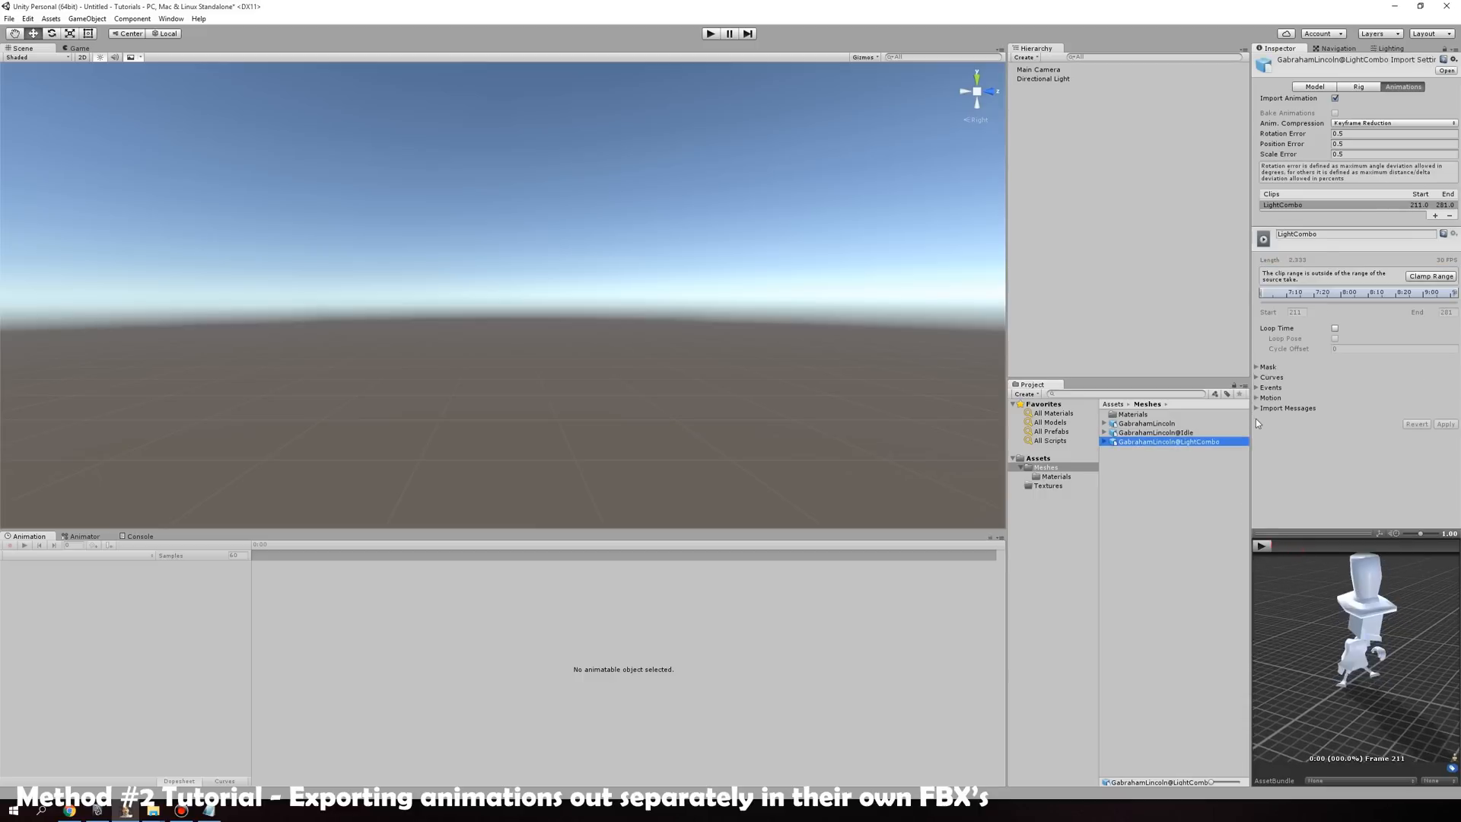
left_click(1181, 424)
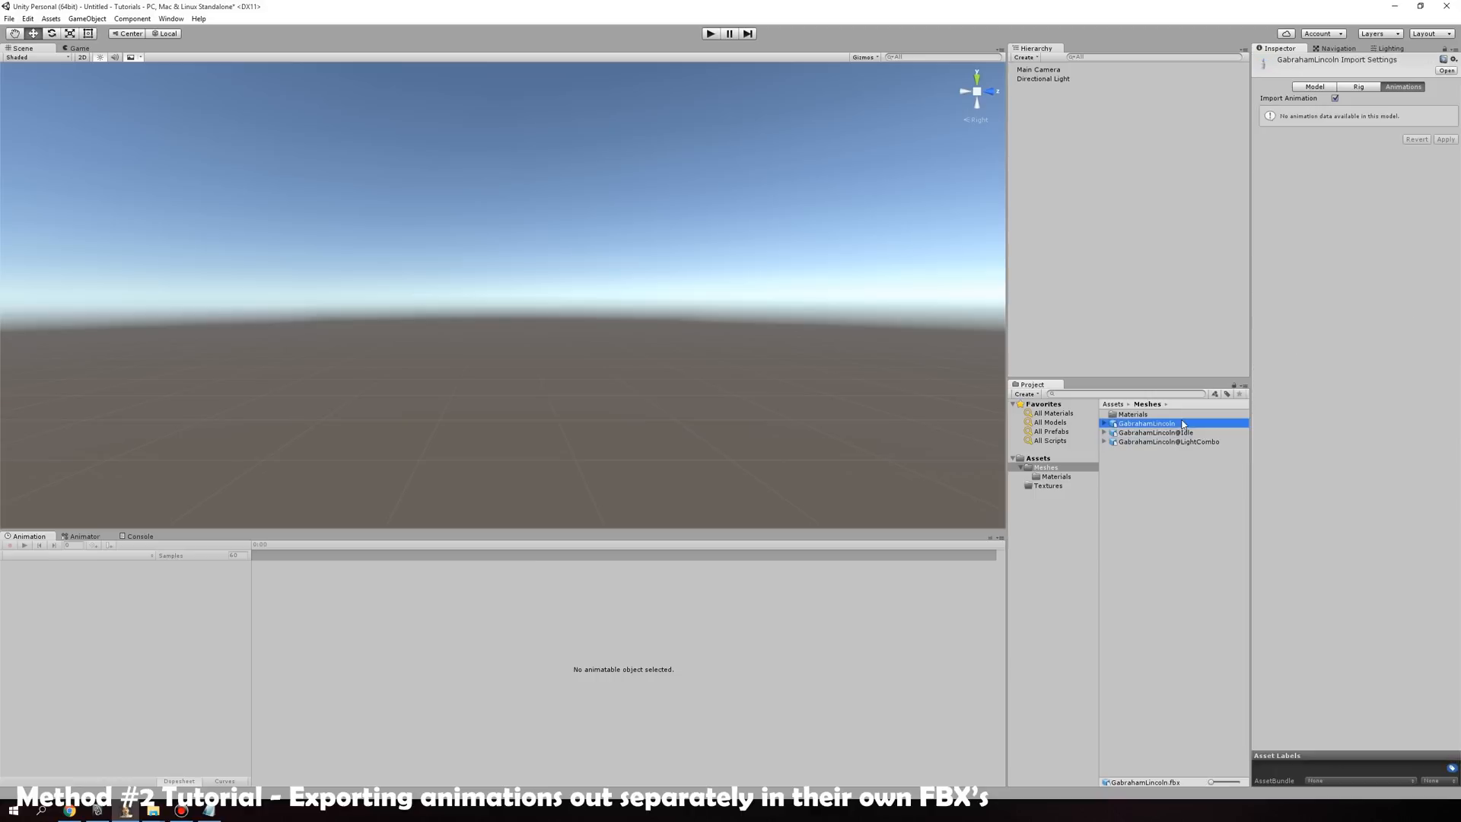
left_click(1351, 85)
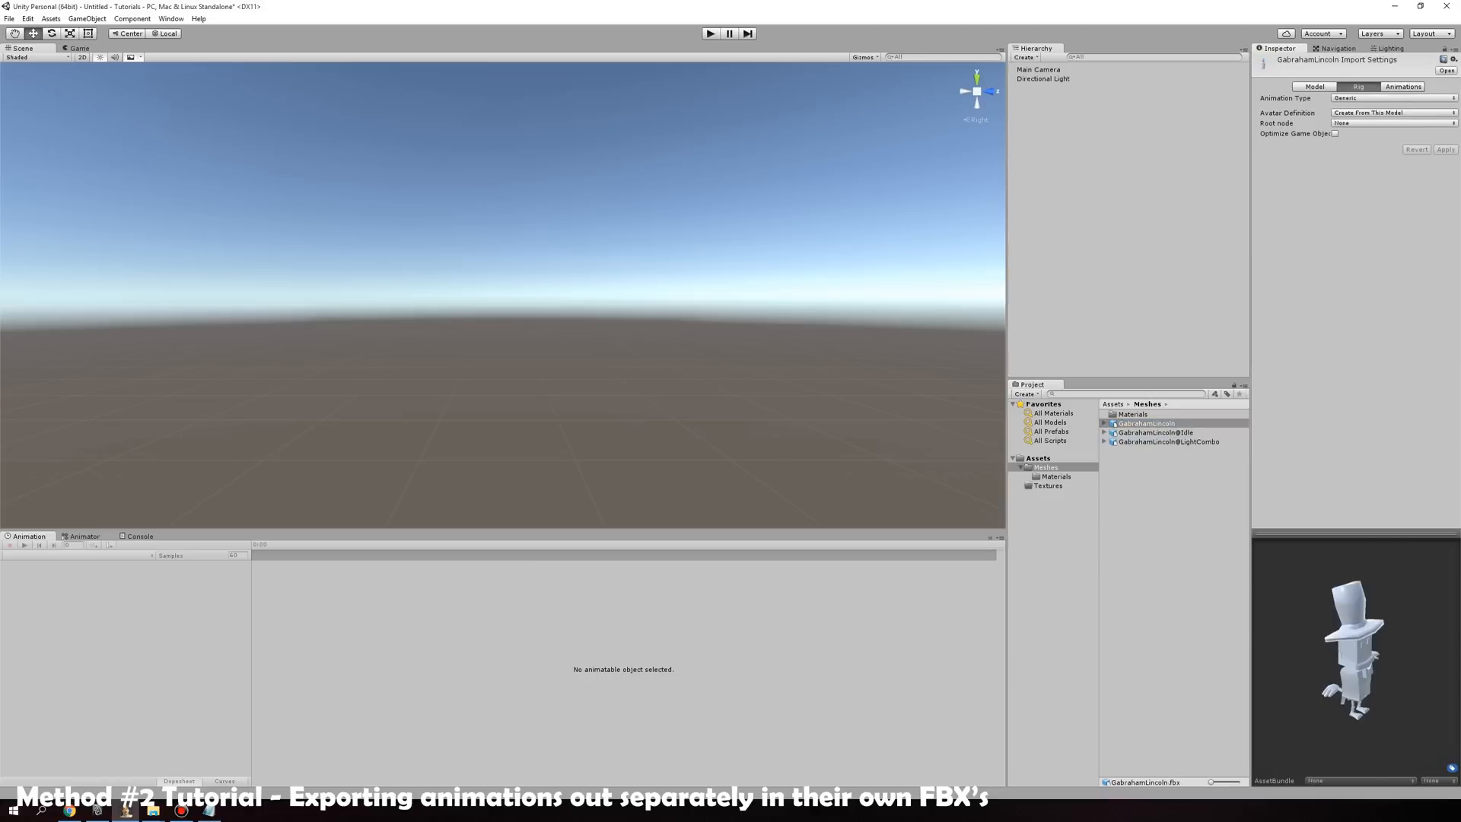